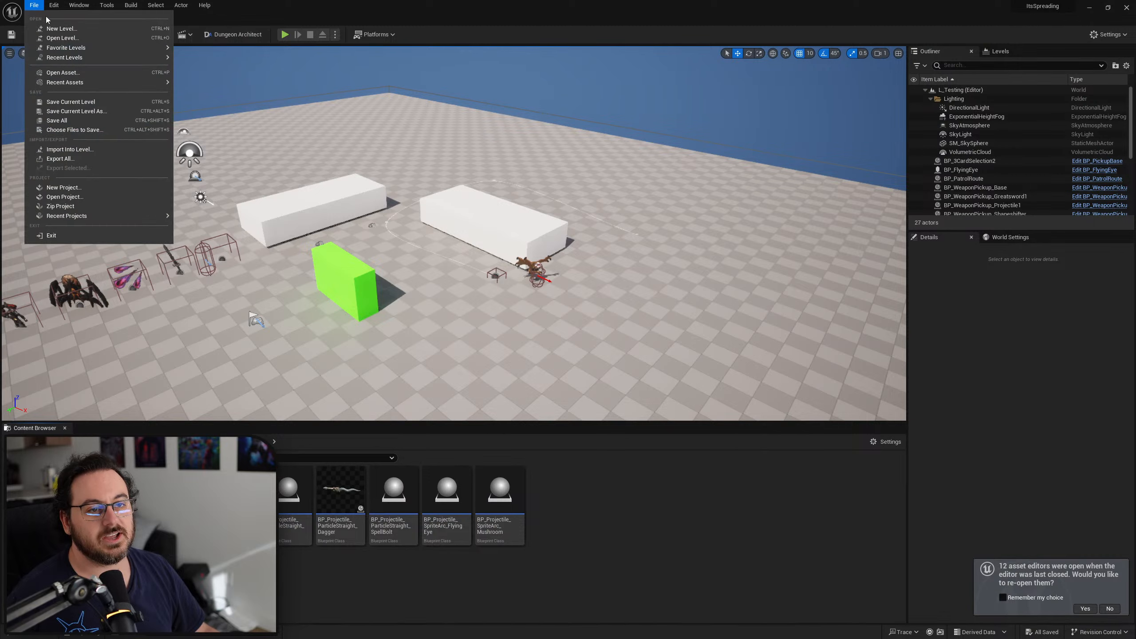
Open the recent level L_Dungeon_Level_01 and play it in a full-screen viewport
mouse_move(108, 58)
click(224, 72)
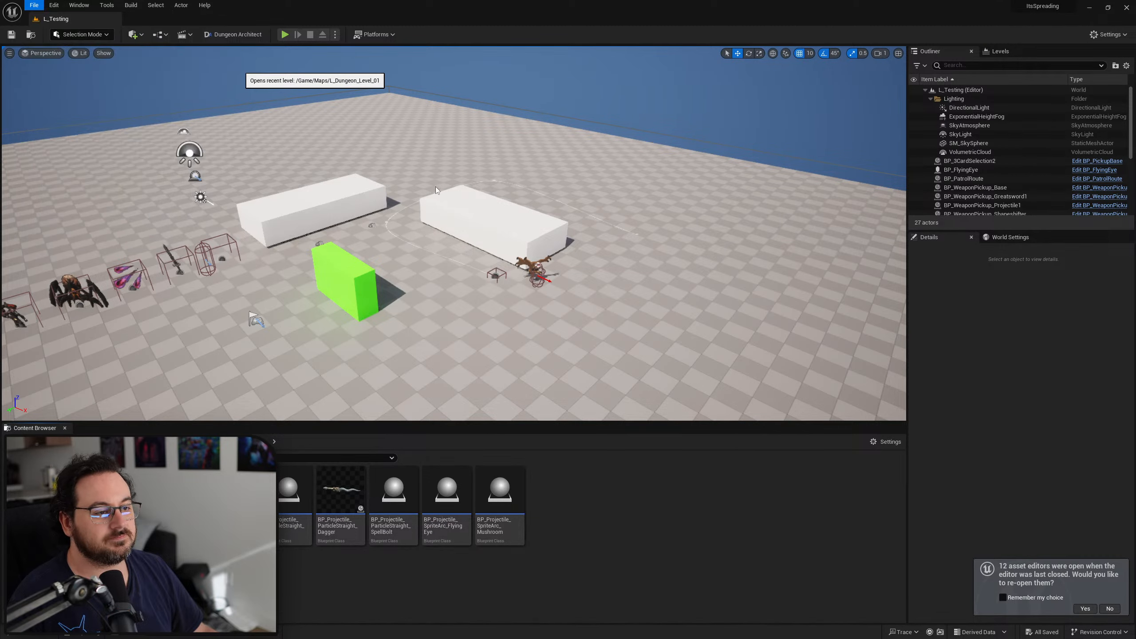
key(F11)
key(alt+p)
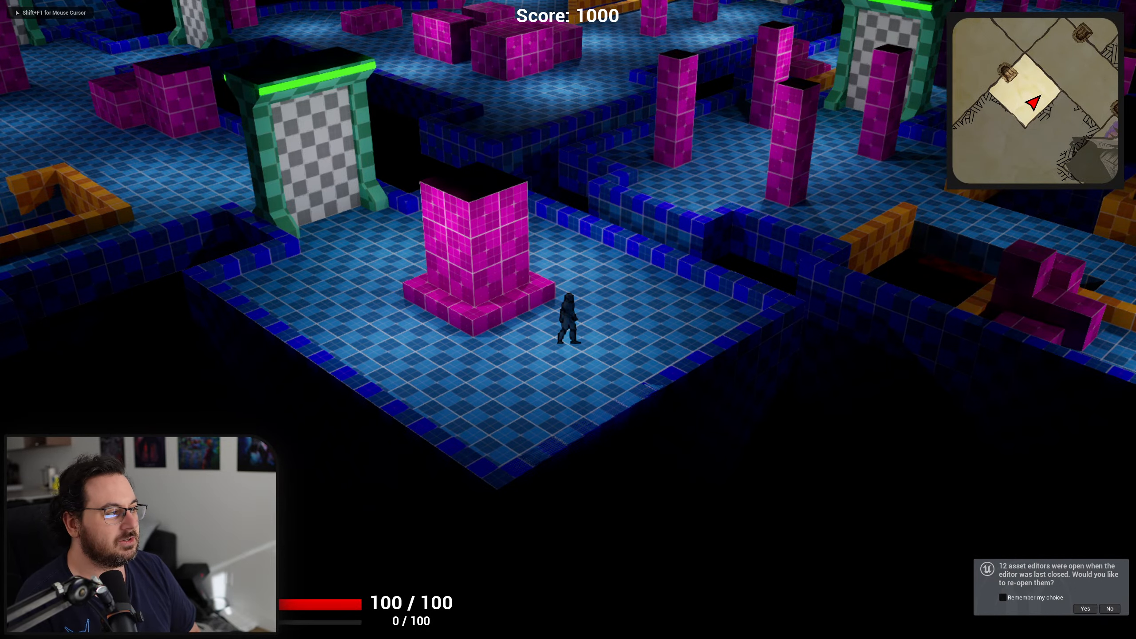
Walk the character around the pink pillar and towards the door to examine the generated starting room
key(a)
key(w)
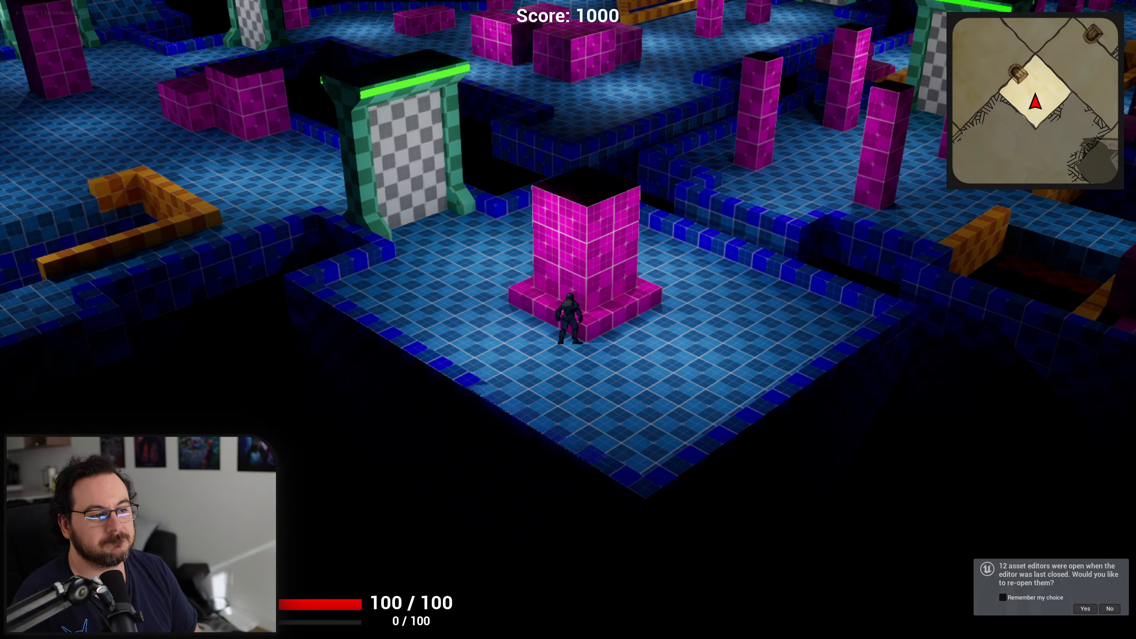
key(a)
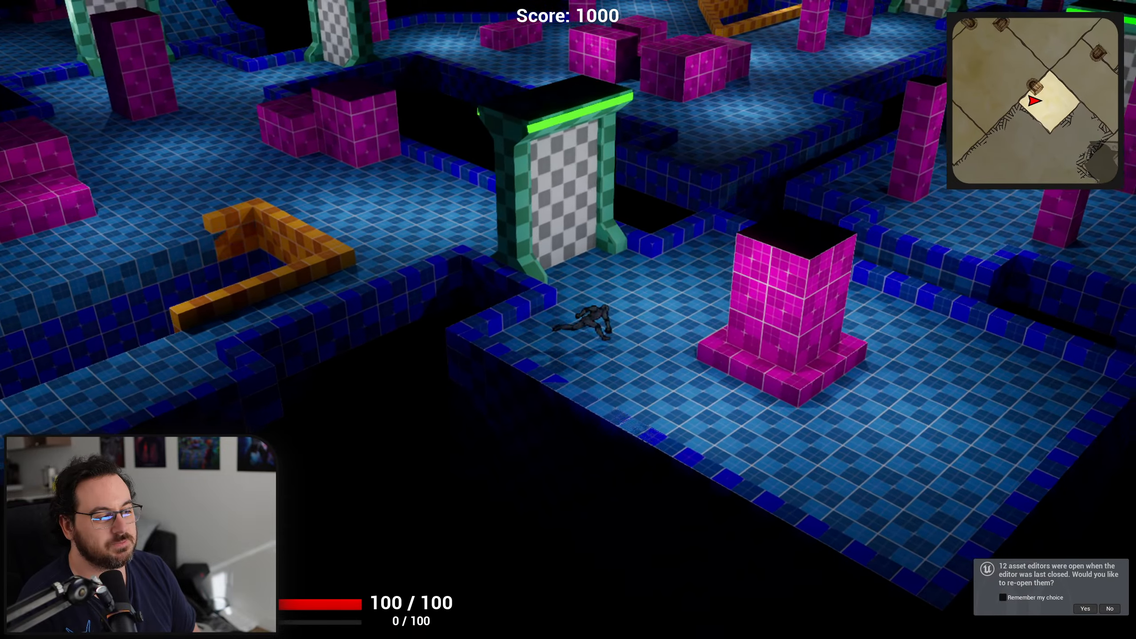
key(d)
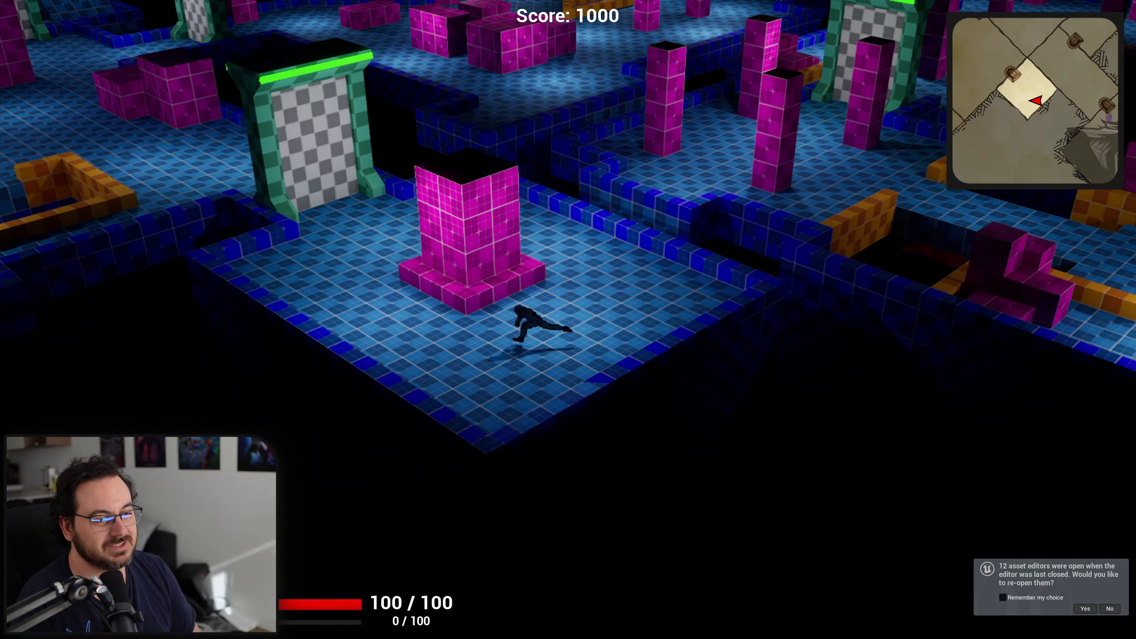
key(a)
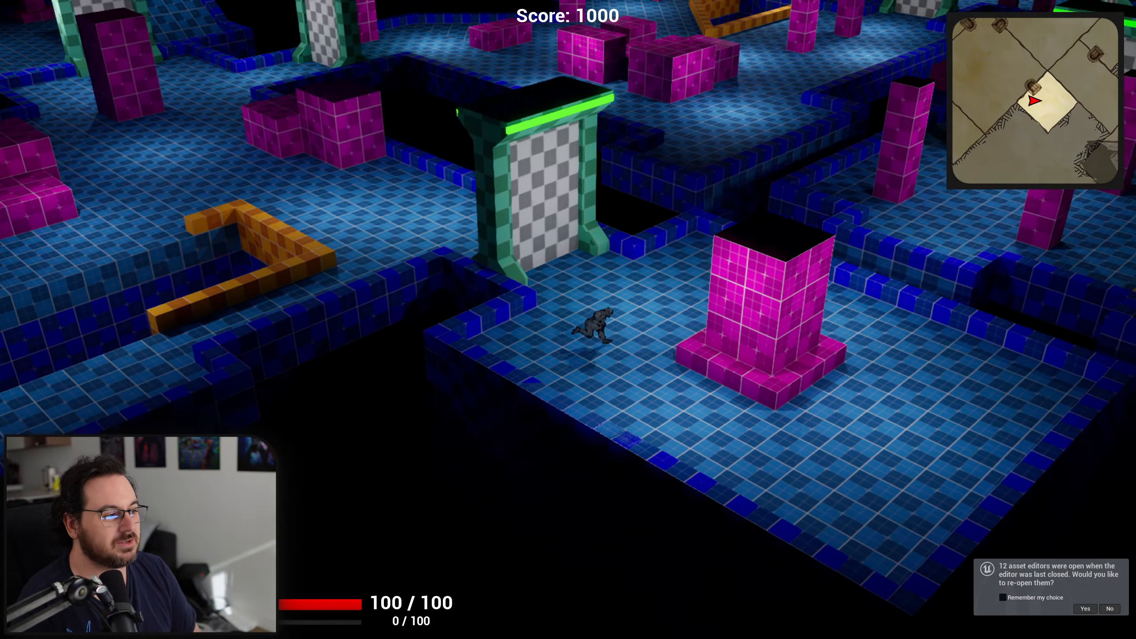
key(a)
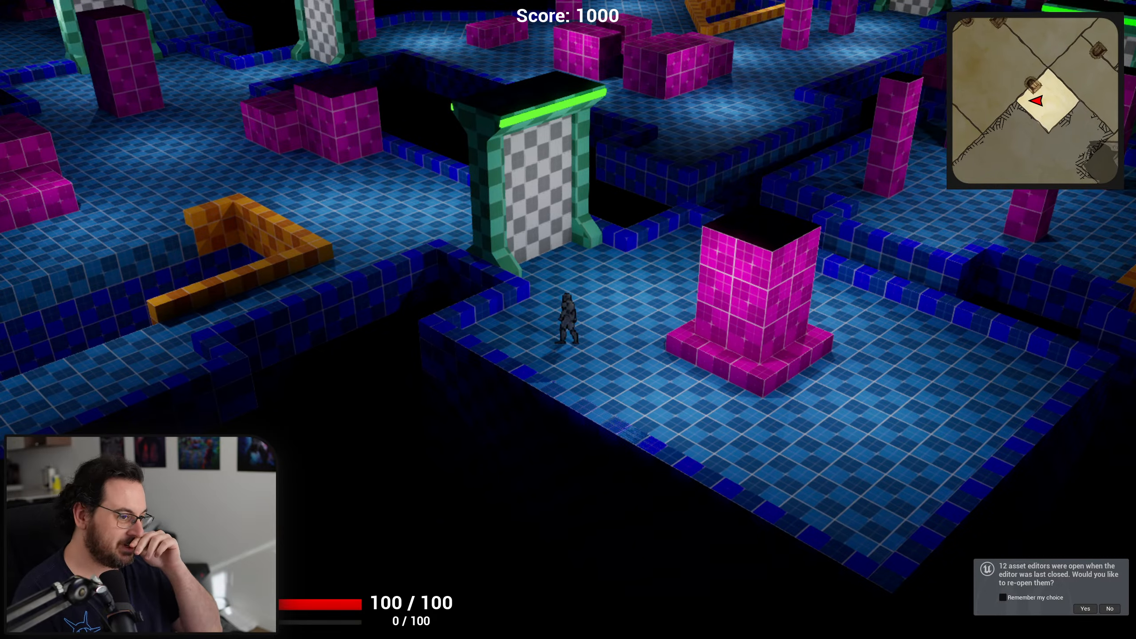
key(d)
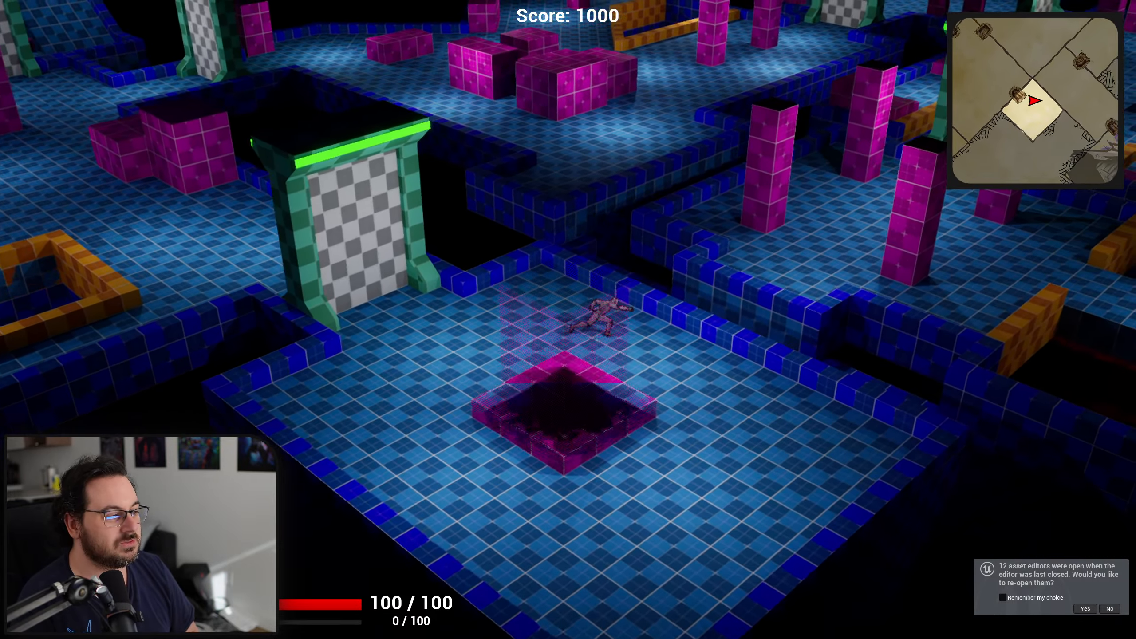
Restart the play session to generate a new dungeon and walk the character up to the starting room's door
key(Escape)
key(alt+p)
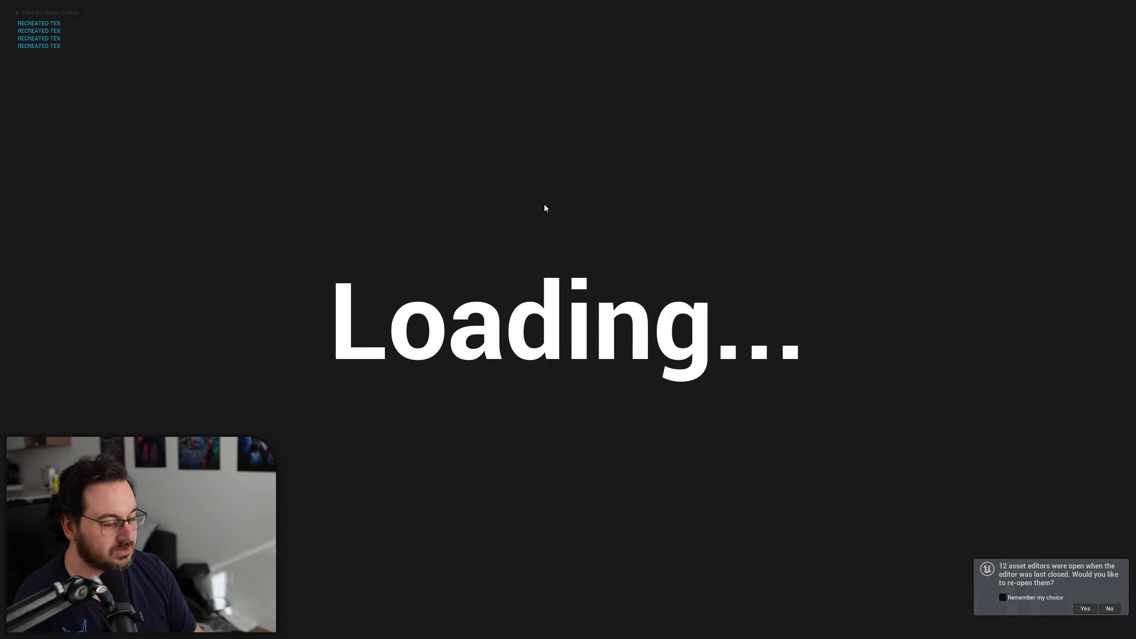
key(d)
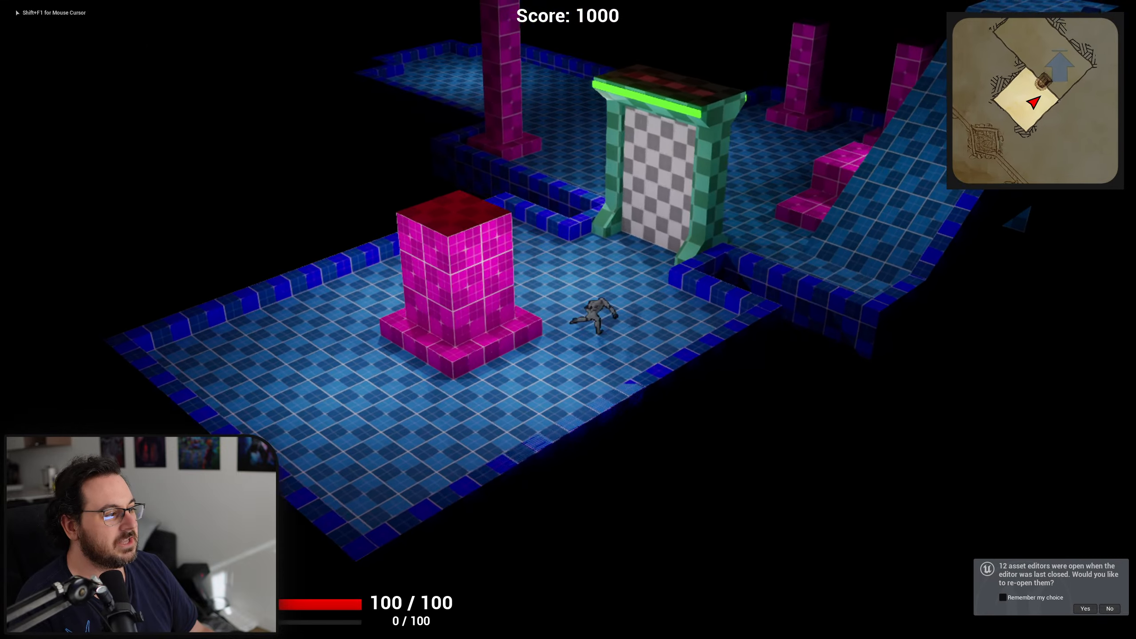
key(d)
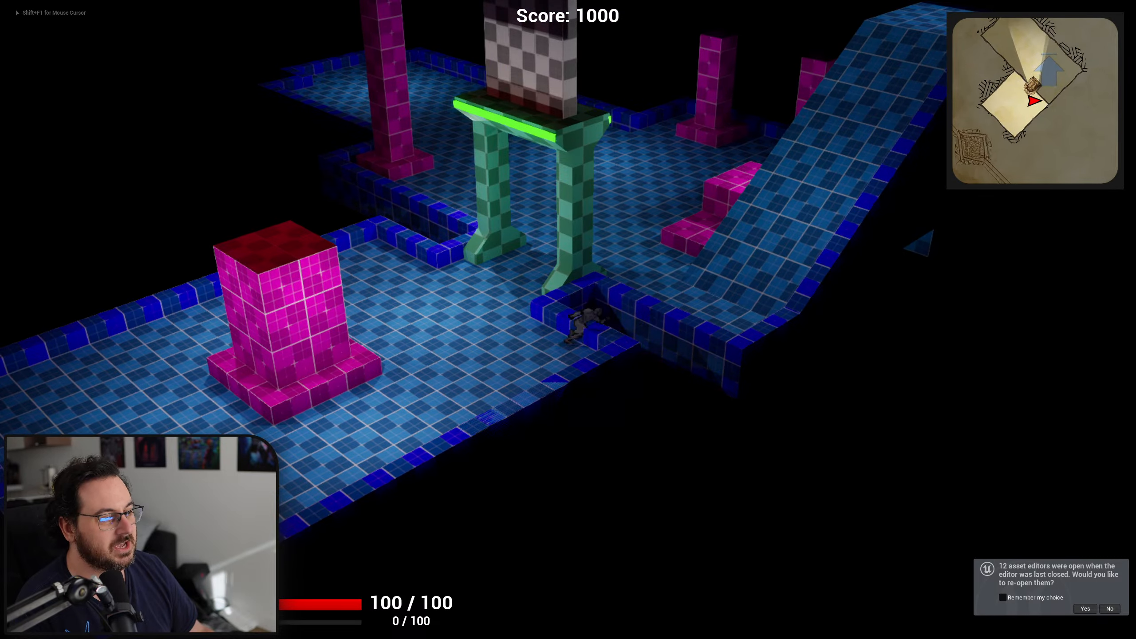
key(a)
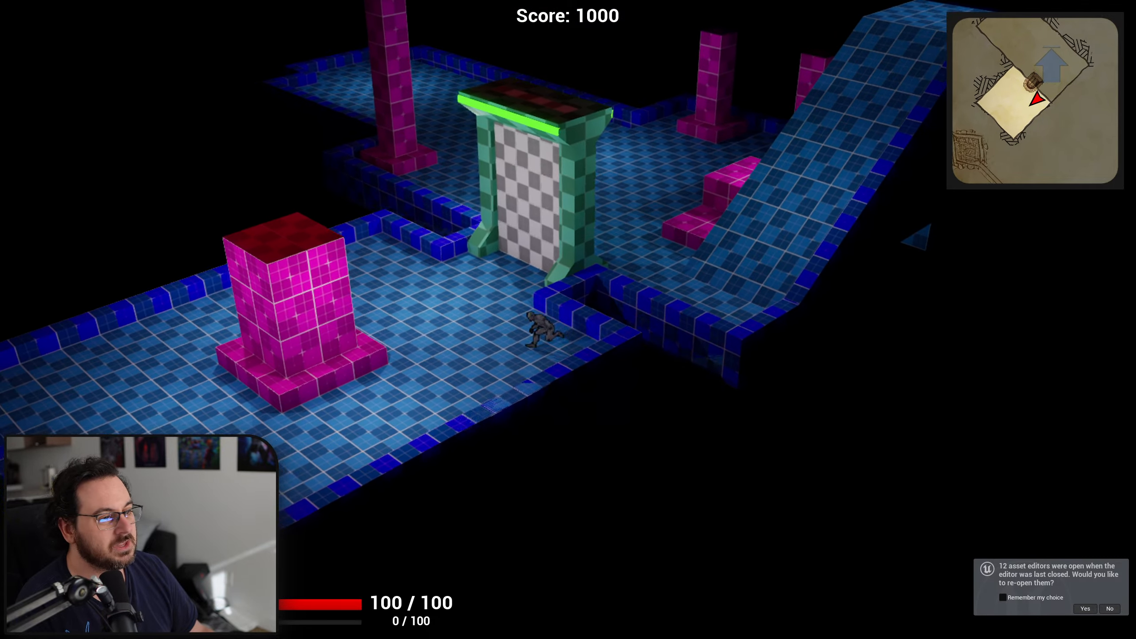
key(a)
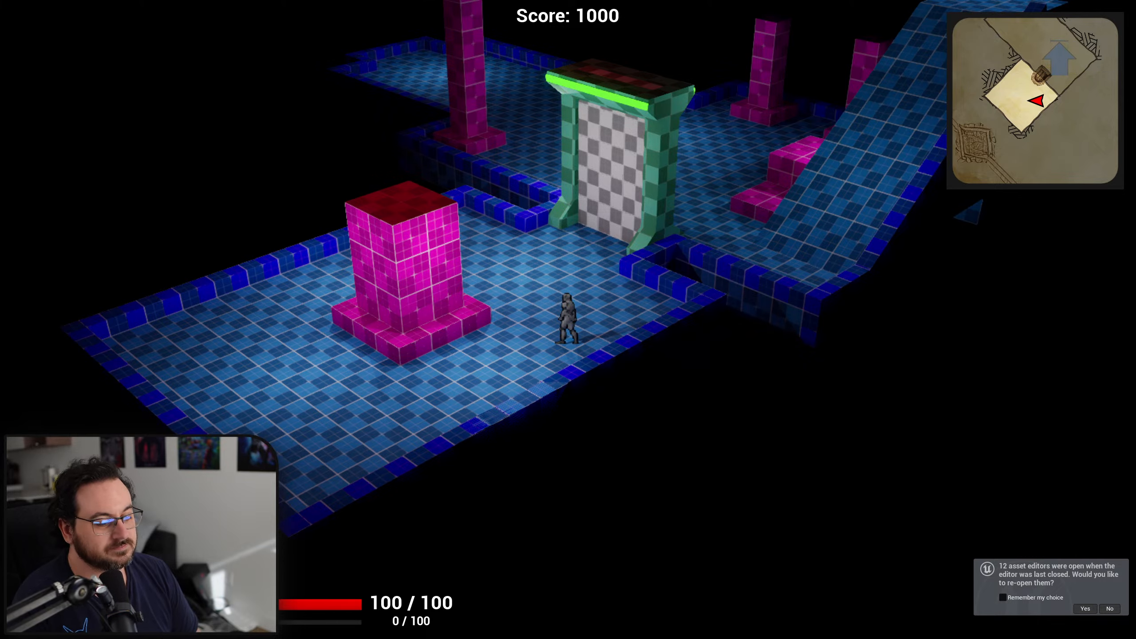
Examine how the pillar fades as the character walks around it, and end the play session with the normal editor layout restored
key(d)
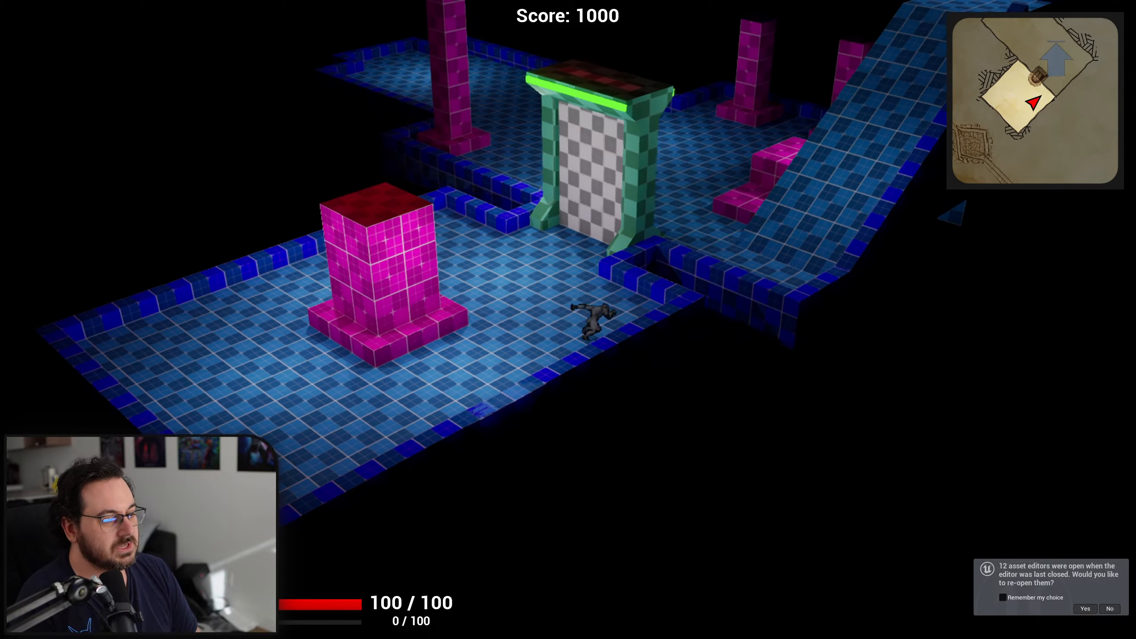
key(w)
key(a)
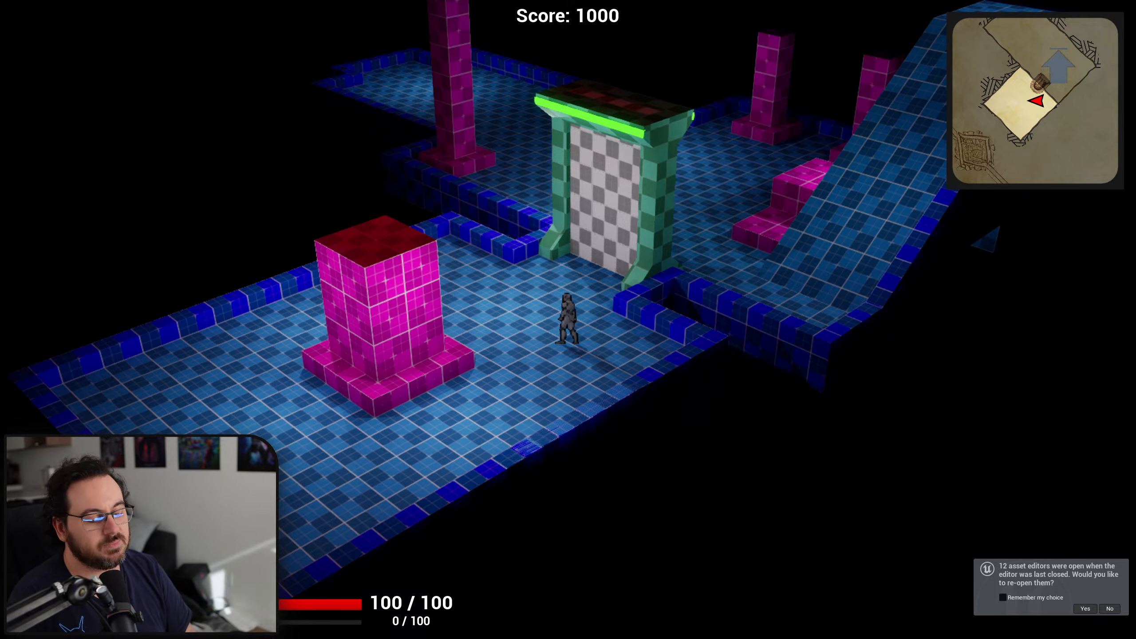
key(d)
key(a)
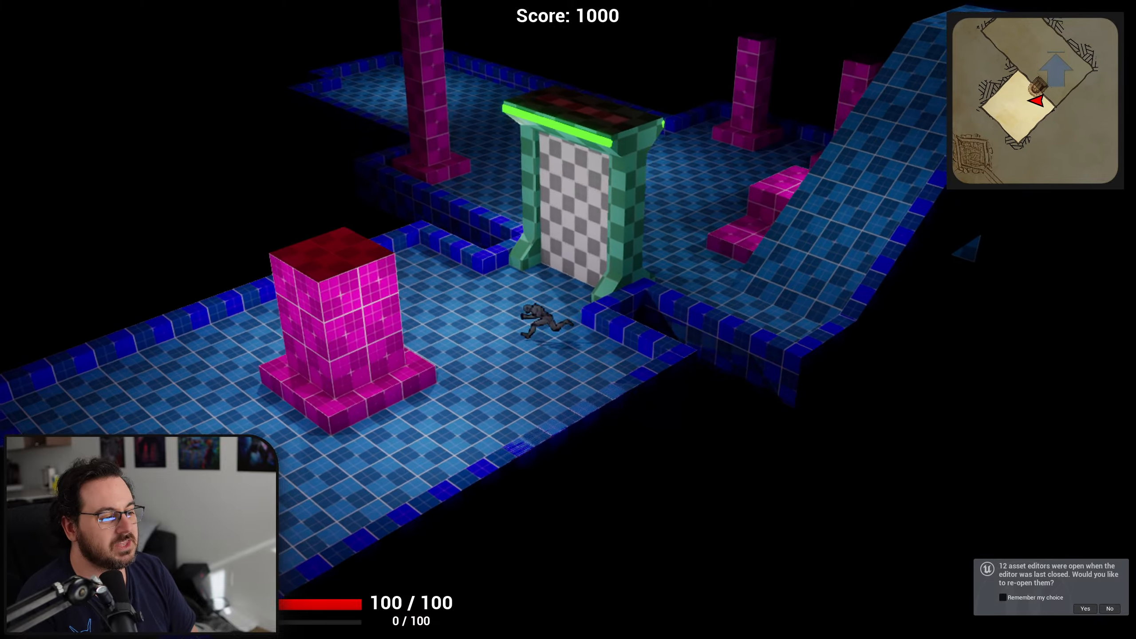
key(w)
key(d)
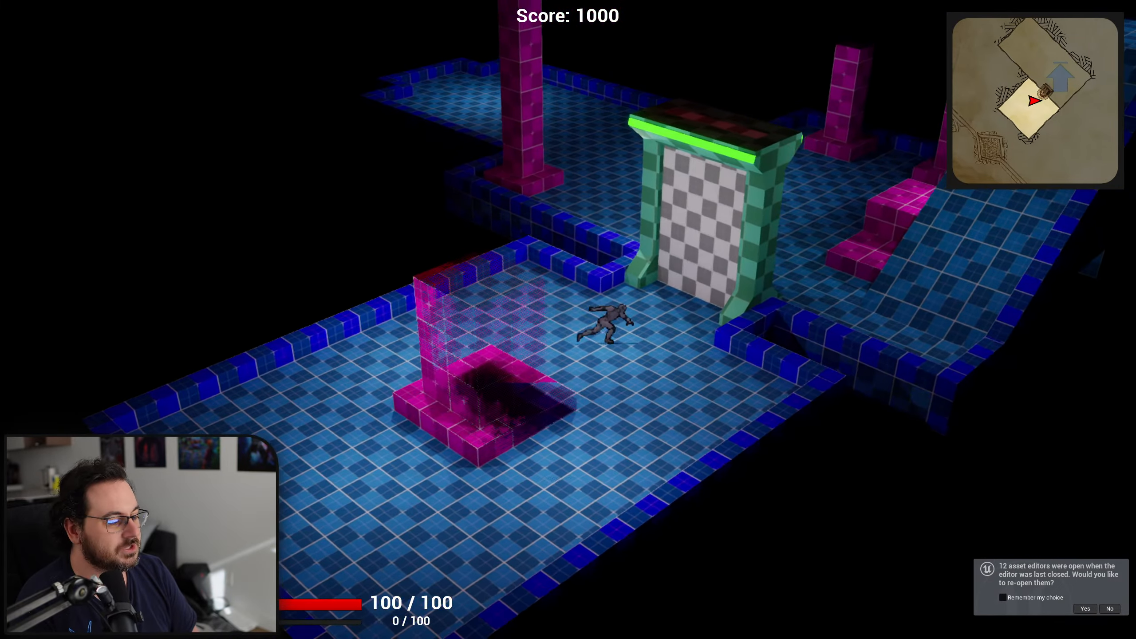
key(s)
key(s)
key(a)
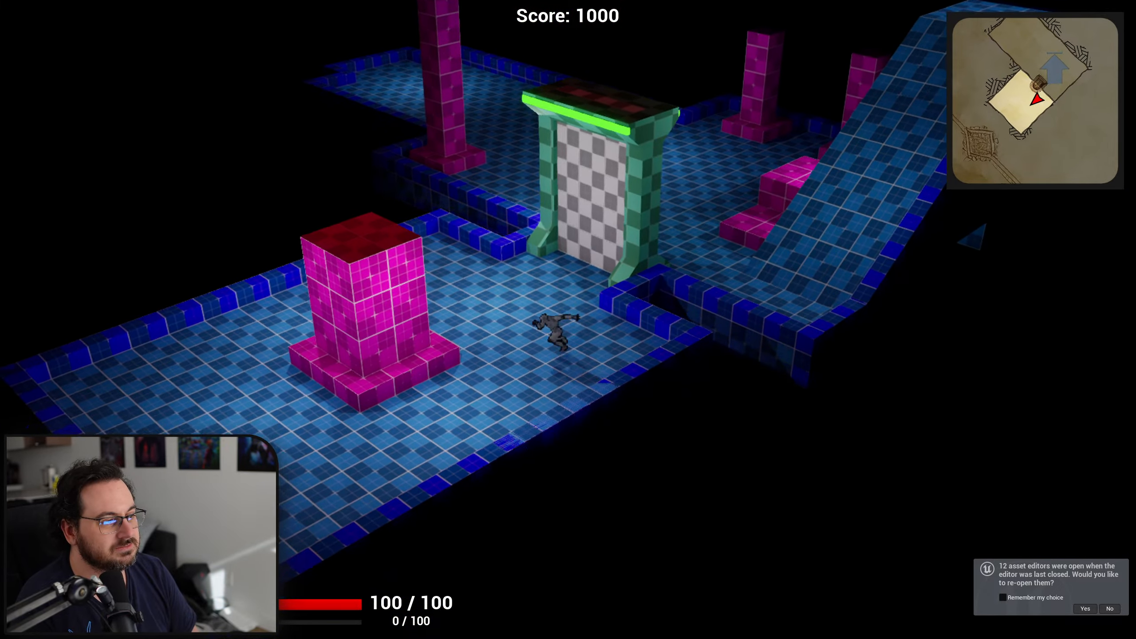
key(w)
key(w)
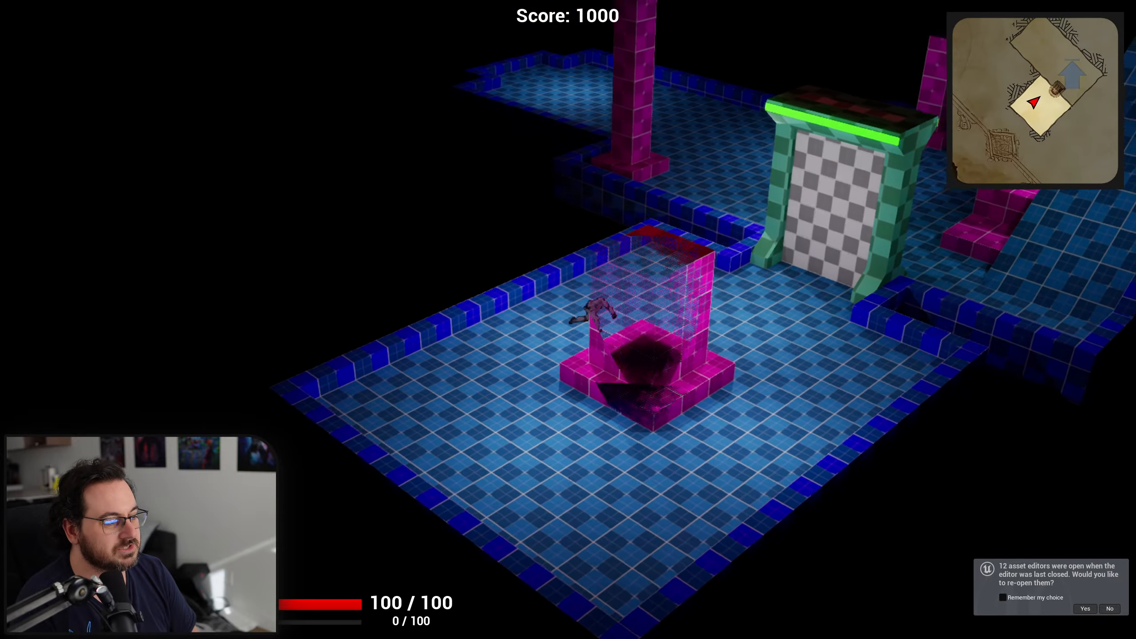
key(d)
key(s)
key(a)
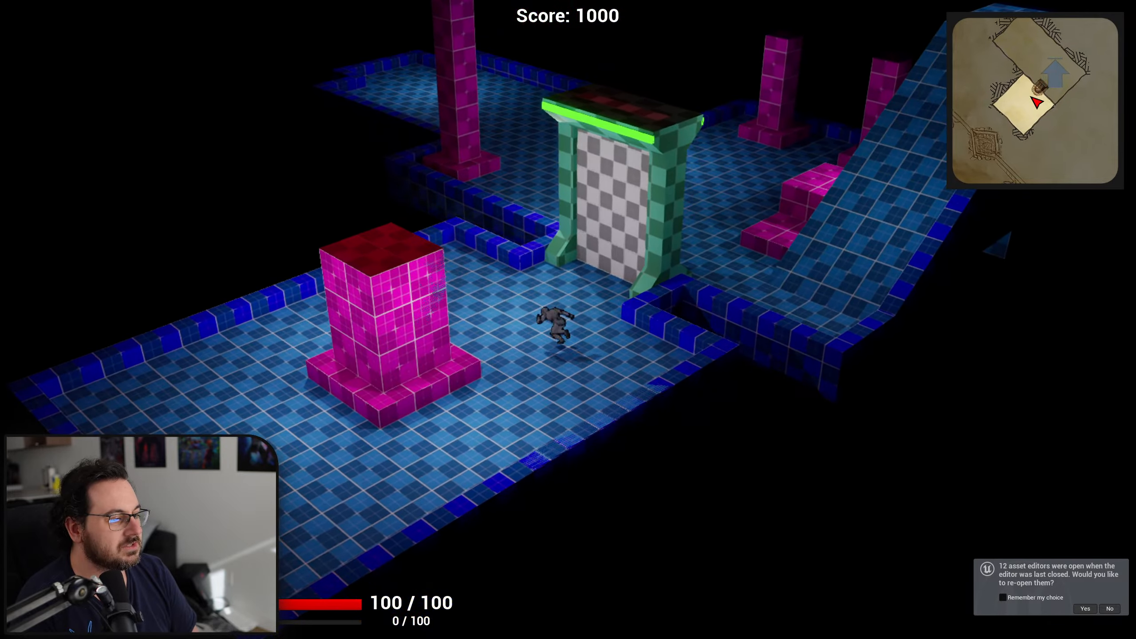
key(w)
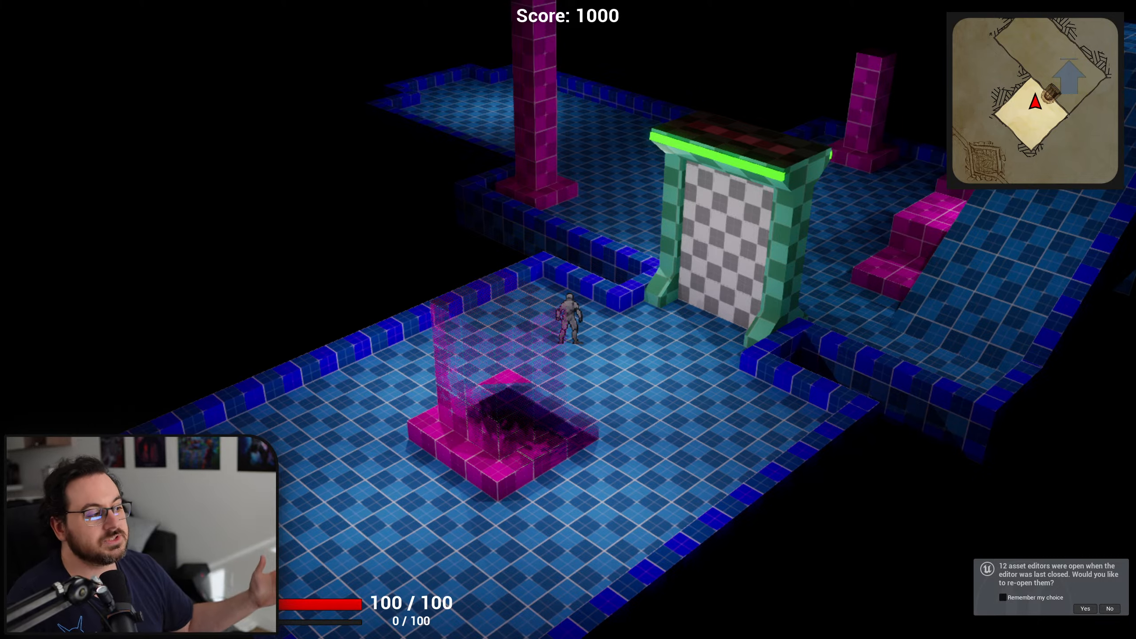
key(d)
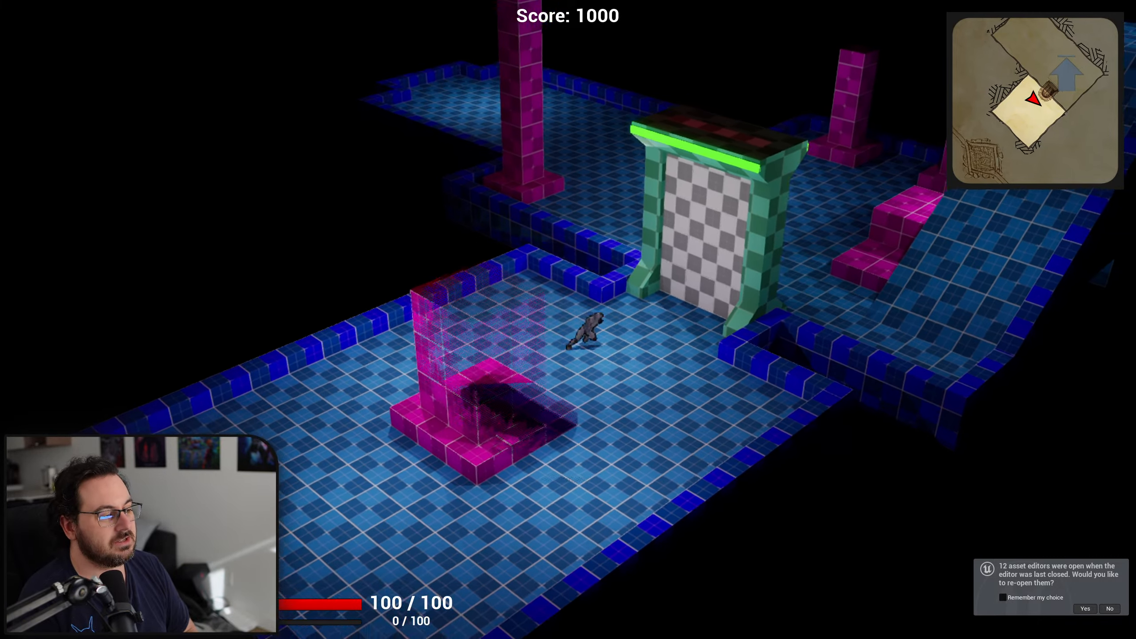
key(w)
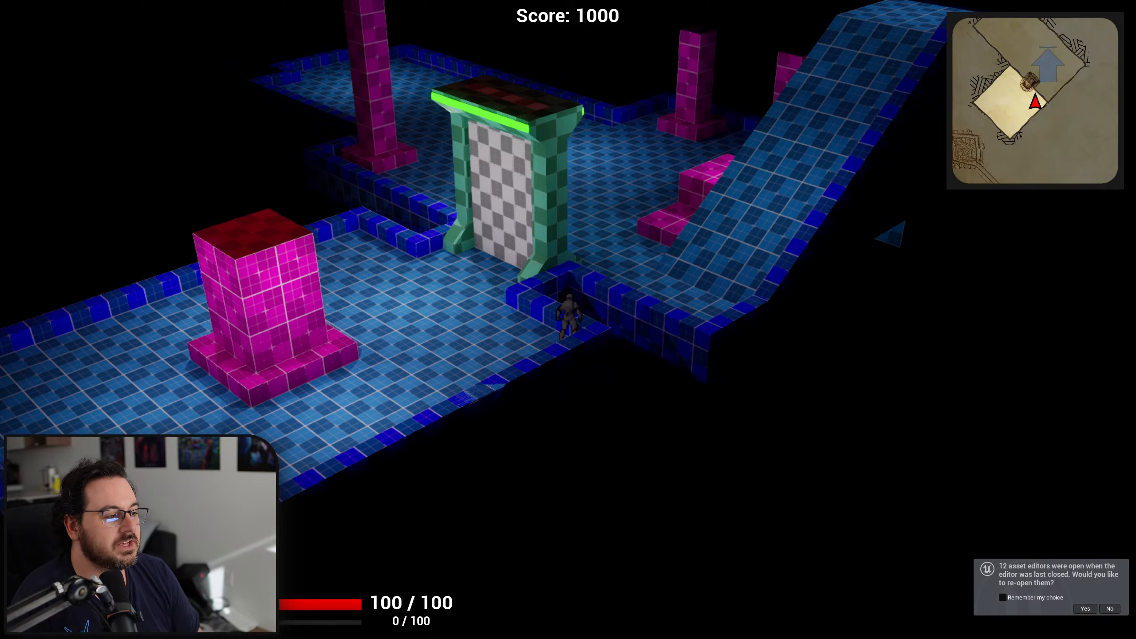
key(a)
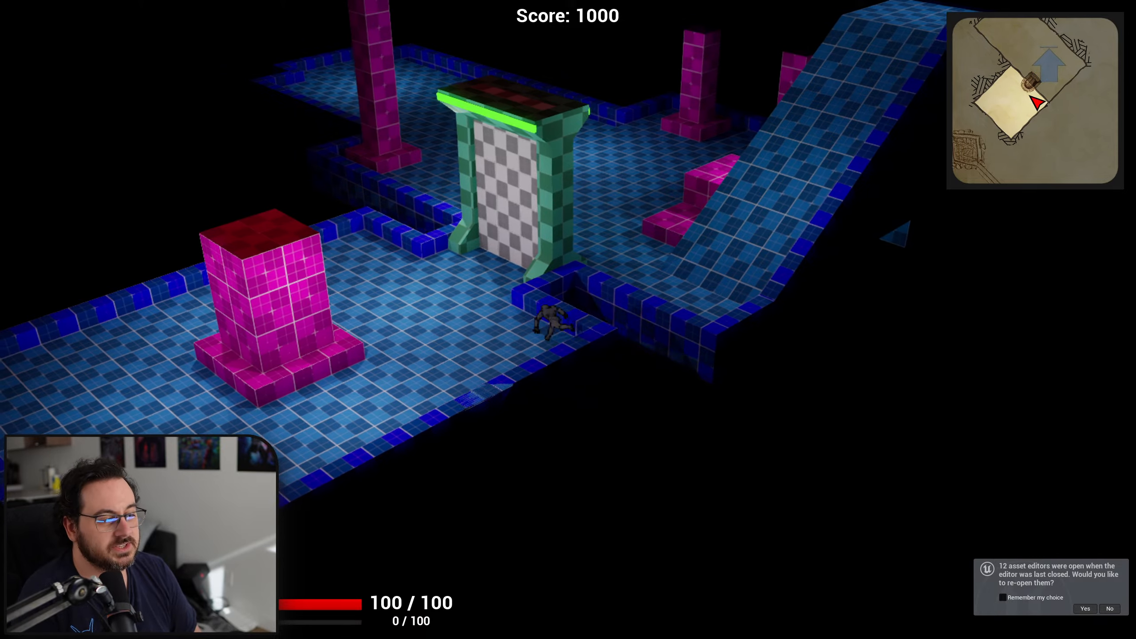
key(d)
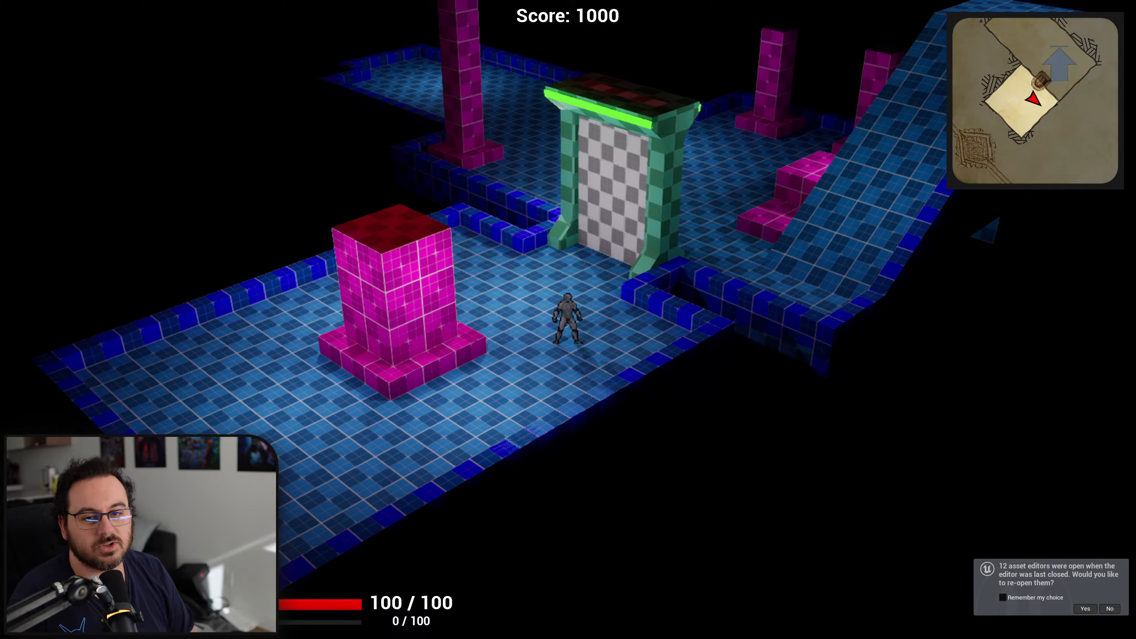
key(Escape)
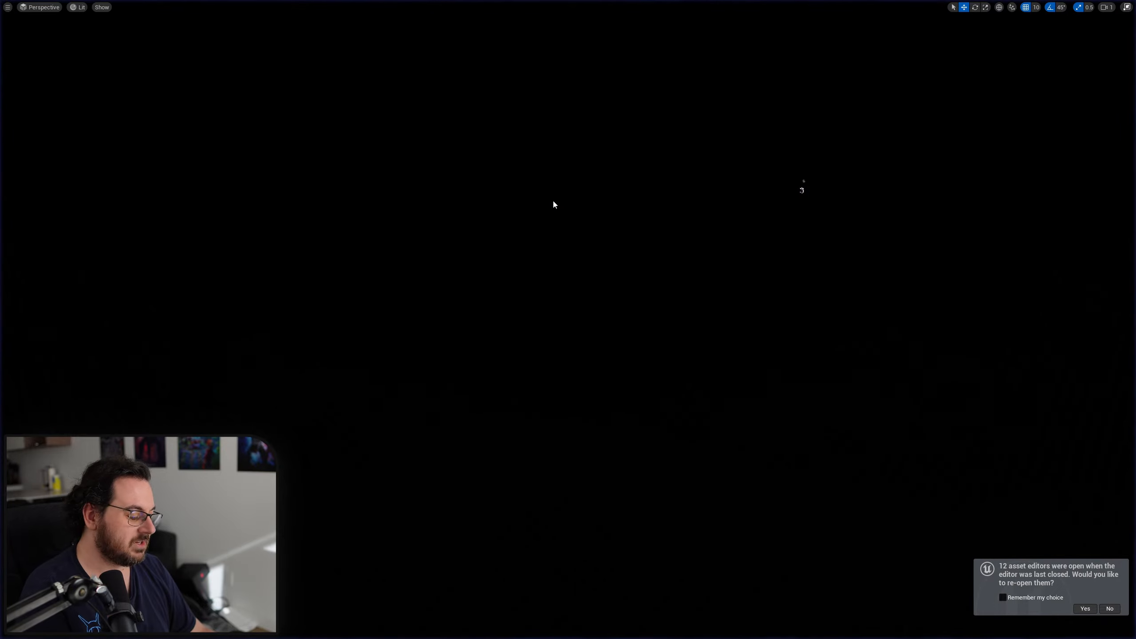
key(F11)
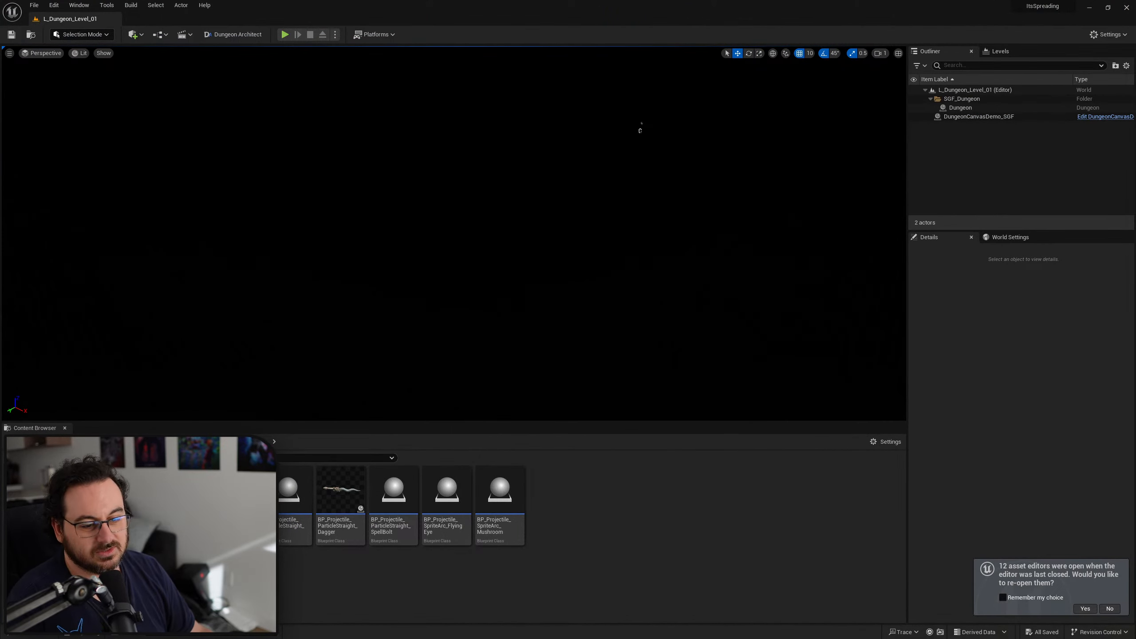
Open the SGF_BlockoutDungeonGraph_v2 flow graph from the level blockout v2 folder in a maximized editor window
click(217, 442)
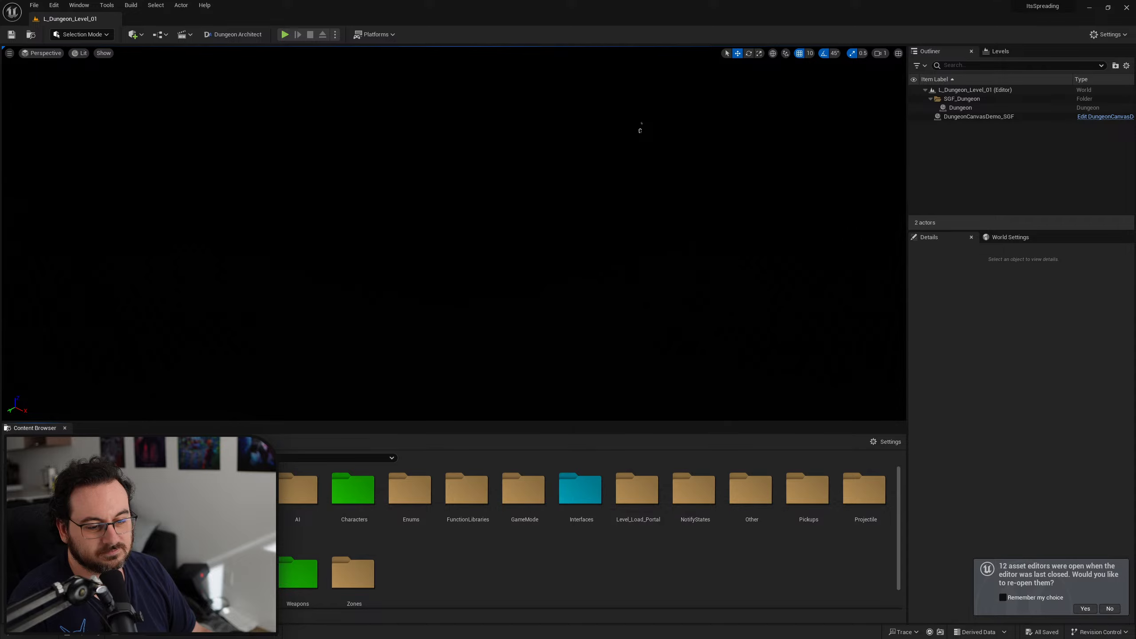
click(89, 560)
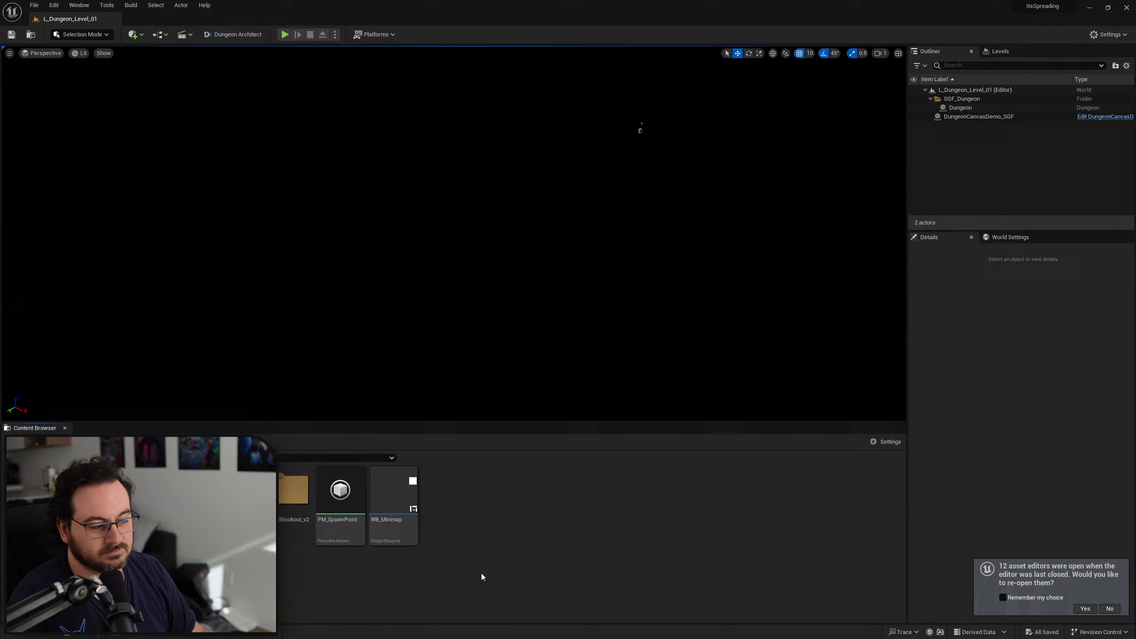
double_click(290, 530)
scroll(716, 557, down, 1)
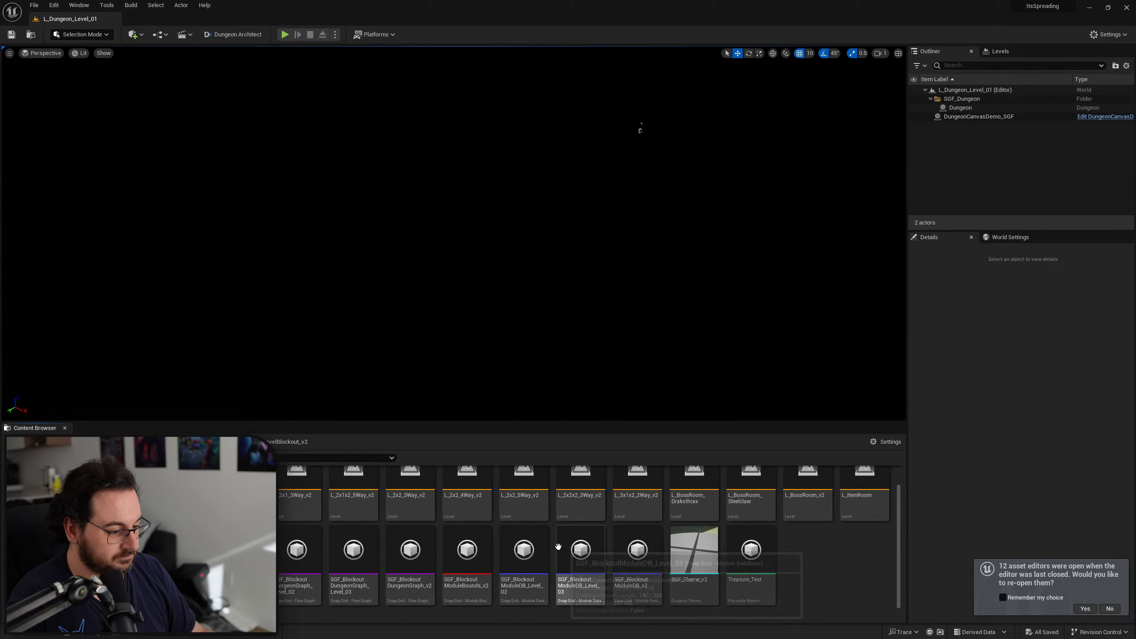
double_click(424, 541)
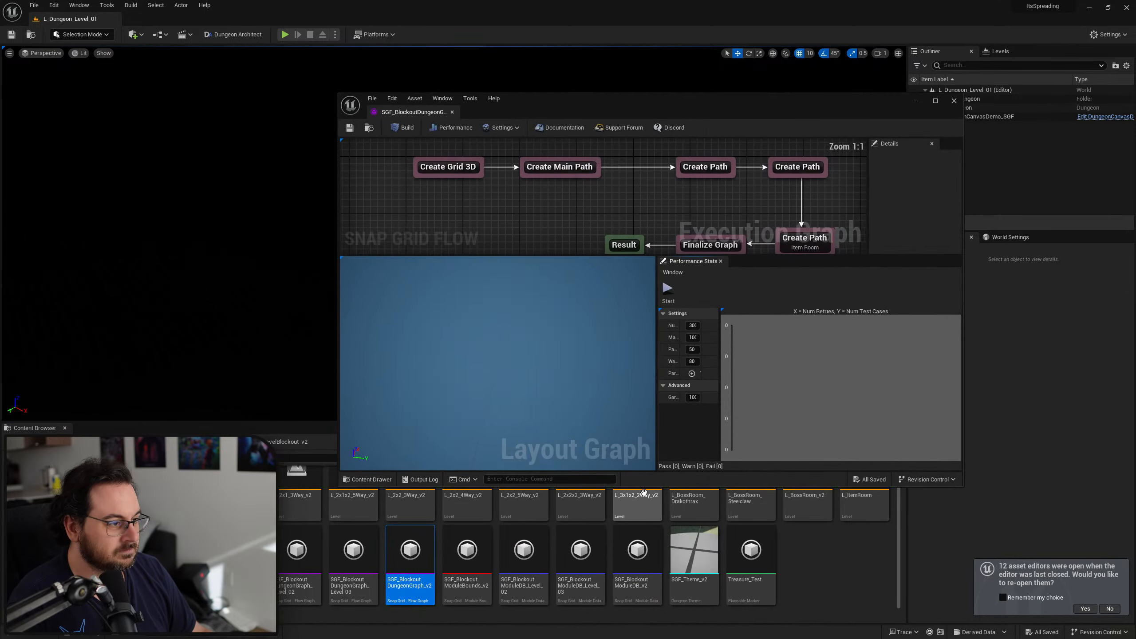
double_click(760, 110)
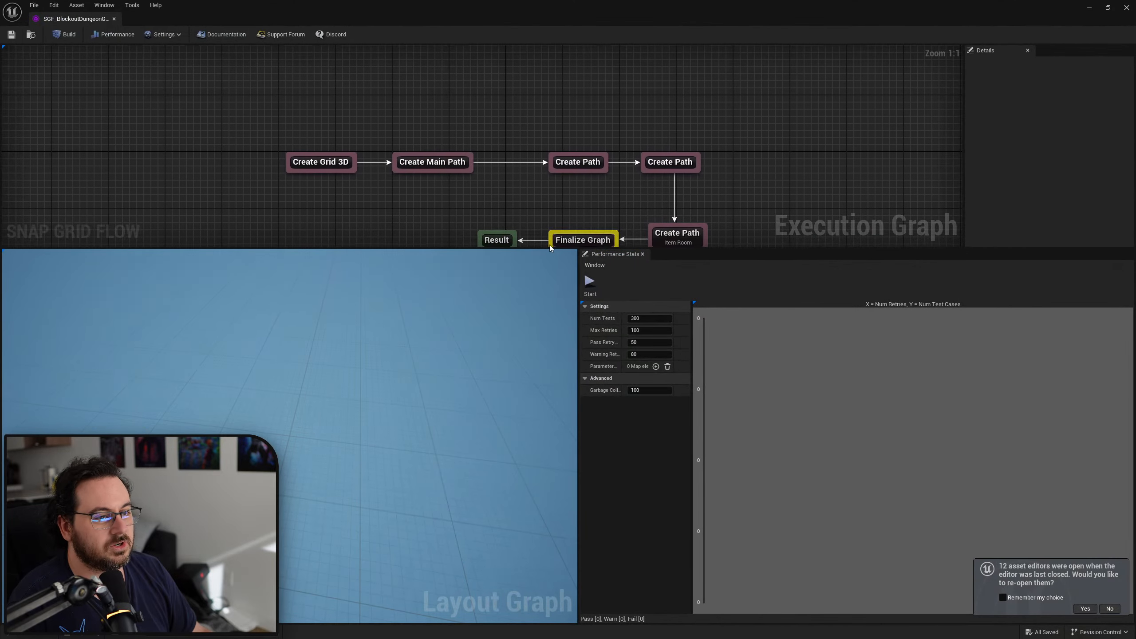
Check the Create Grid 3D node's settings and build the flow graph to generate a layout preview
click(321, 161)
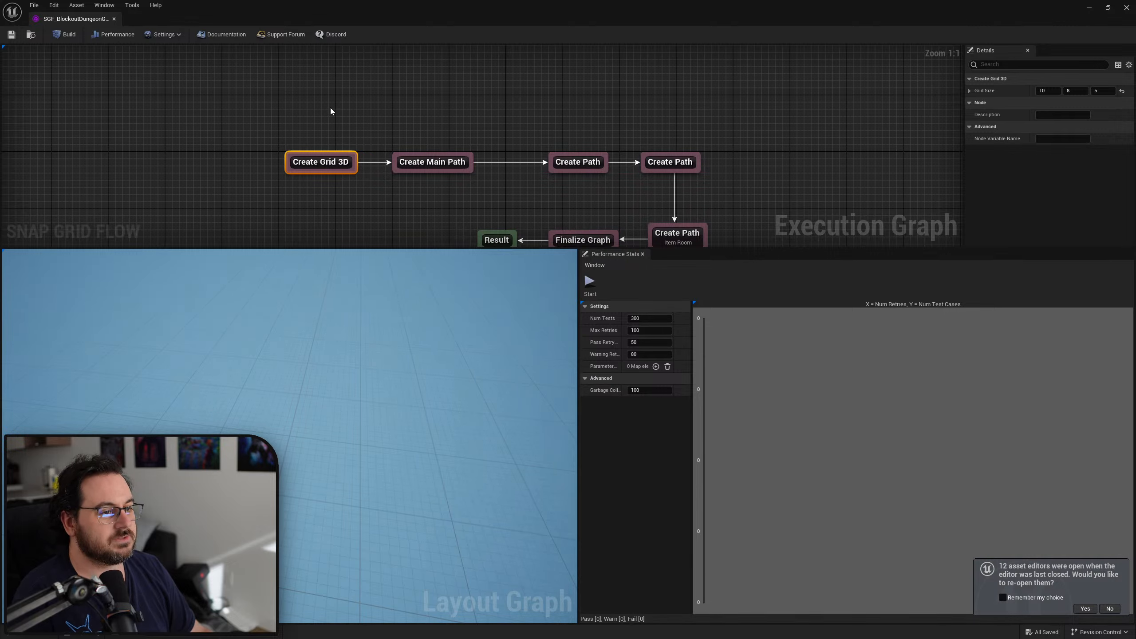
click(400, 159)
click(342, 137)
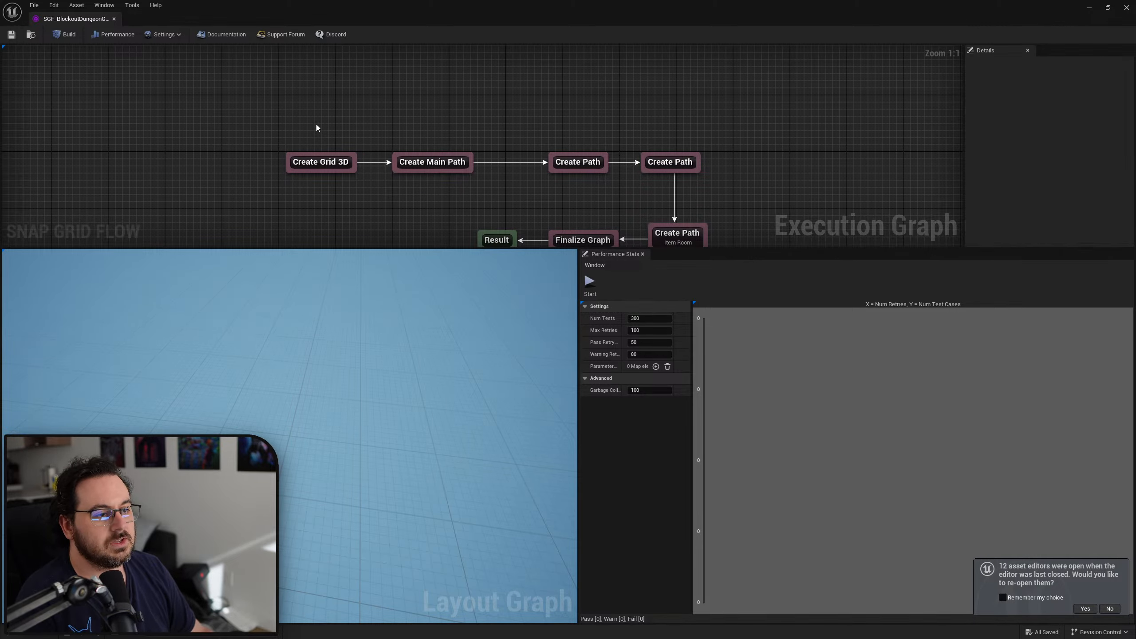
click(68, 34)
right_drag(411, 110, 445, 87)
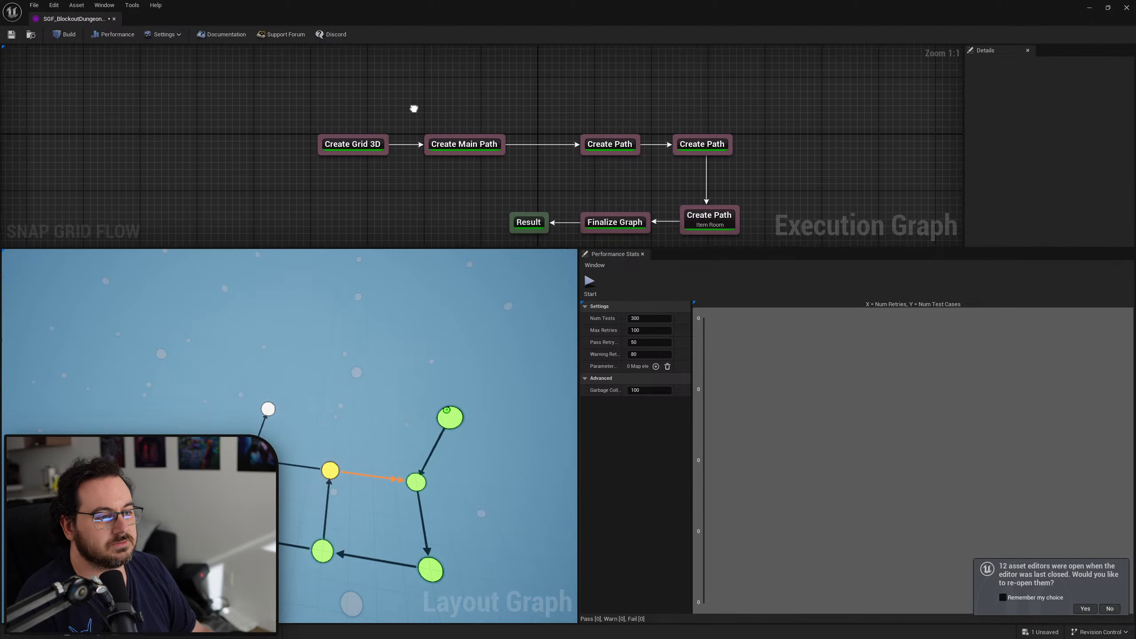
Compare the layout previews produced at the Create Grid 3D and Create Main Path nodes
click(353, 140)
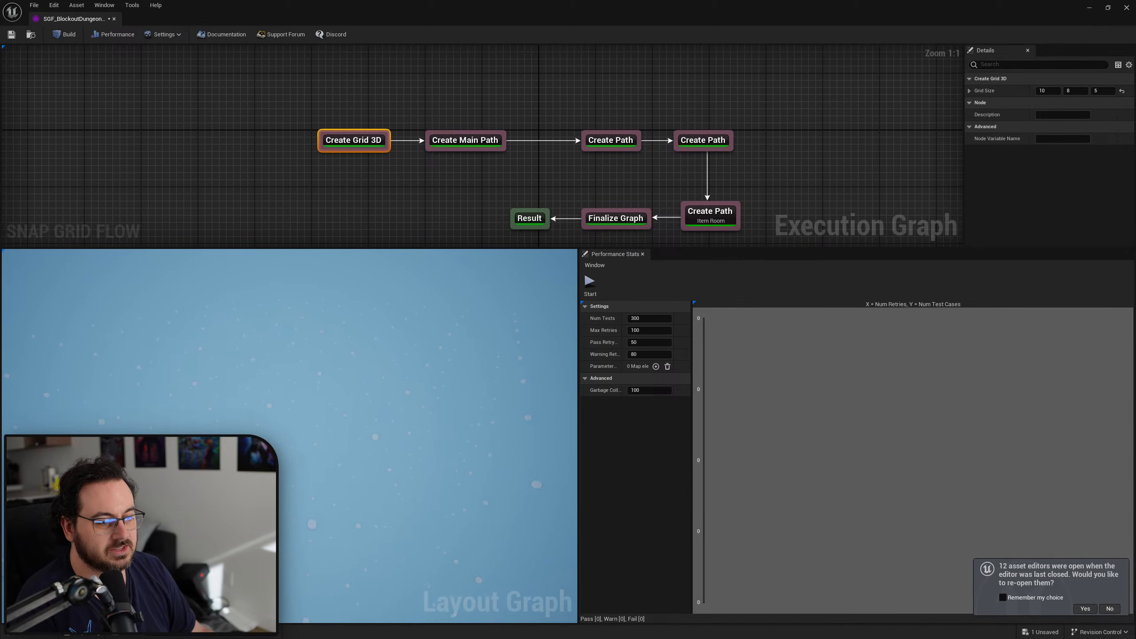
click(465, 140)
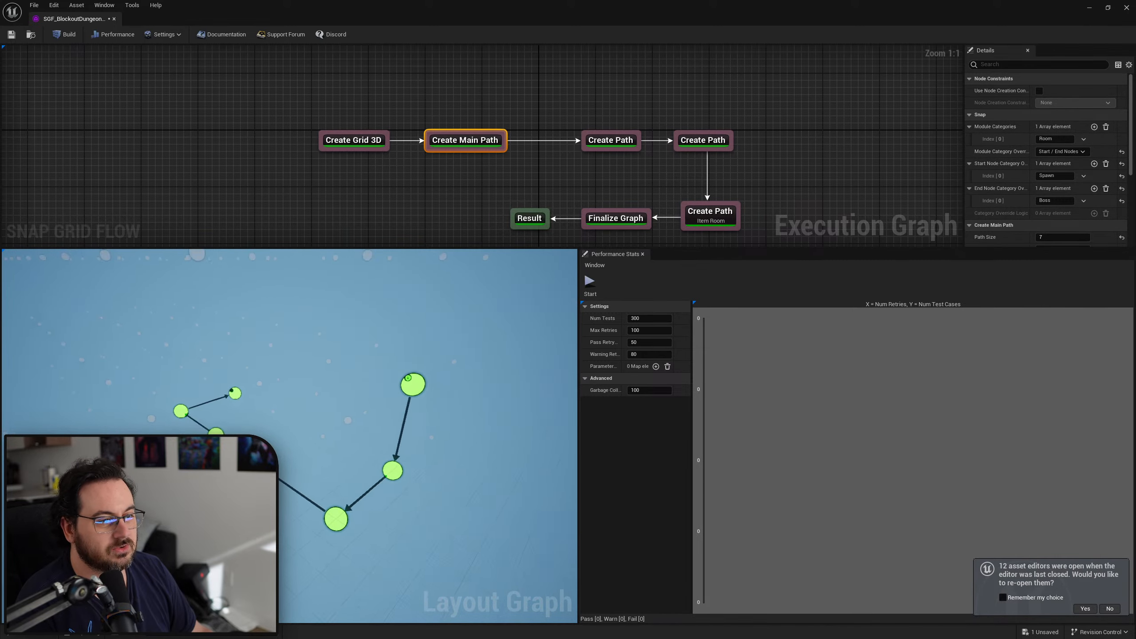
Assign SGF_BlockoutModuleDB_v2 as the flow graph's preview module database and rebuild the layout in the maximized graph window
click(163, 35)
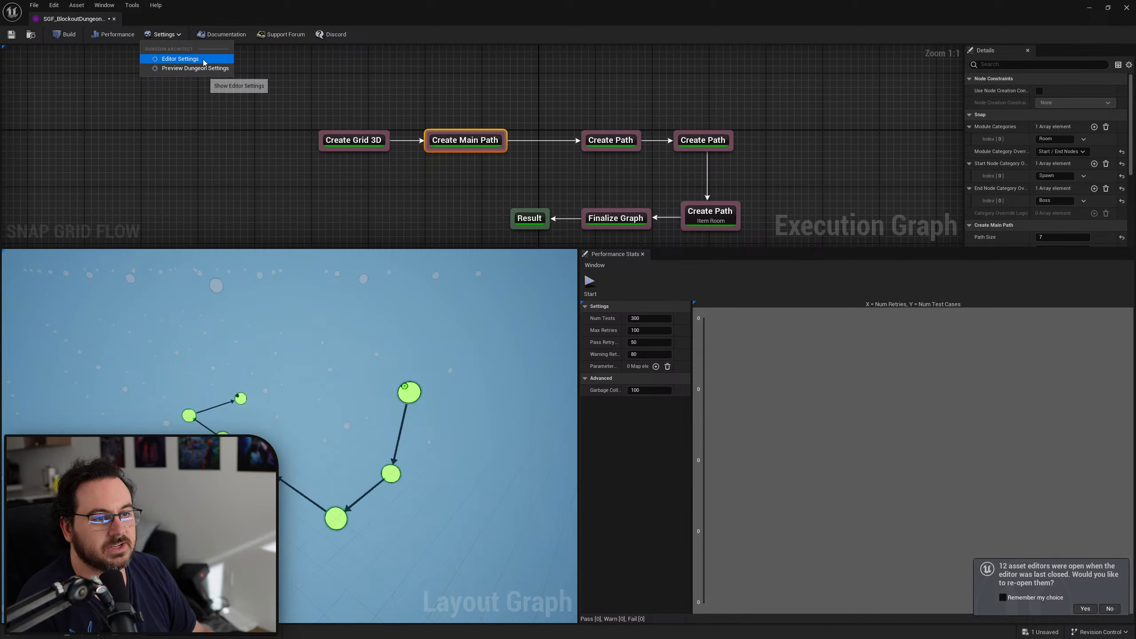
click(179, 57)
drag(689, 14, 606, 78)
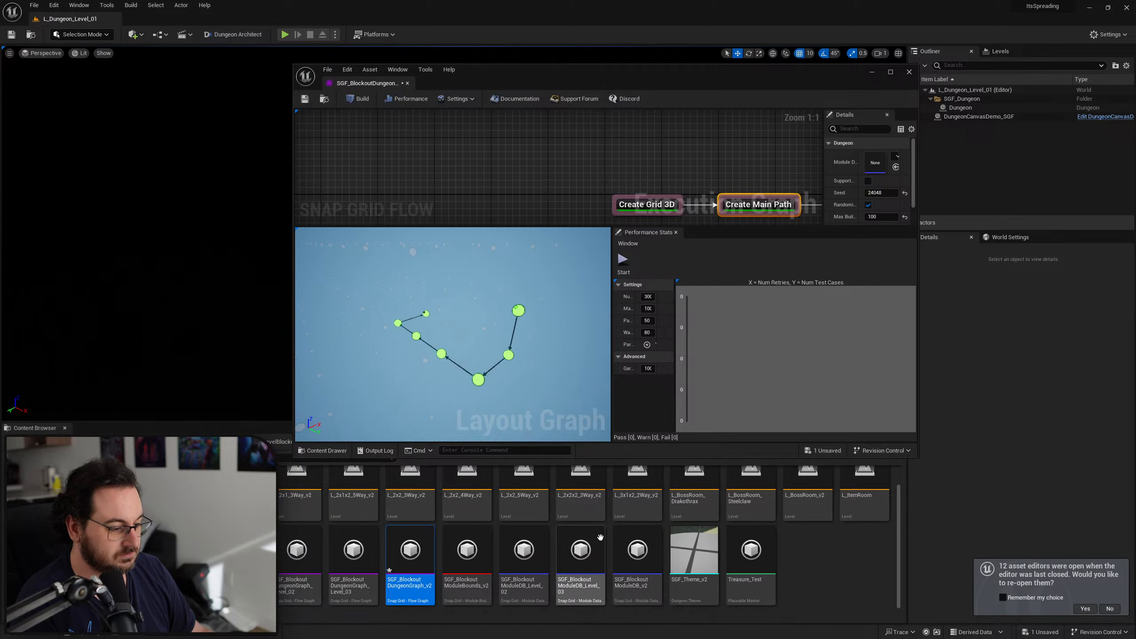
drag(467, 551, 874, 163)
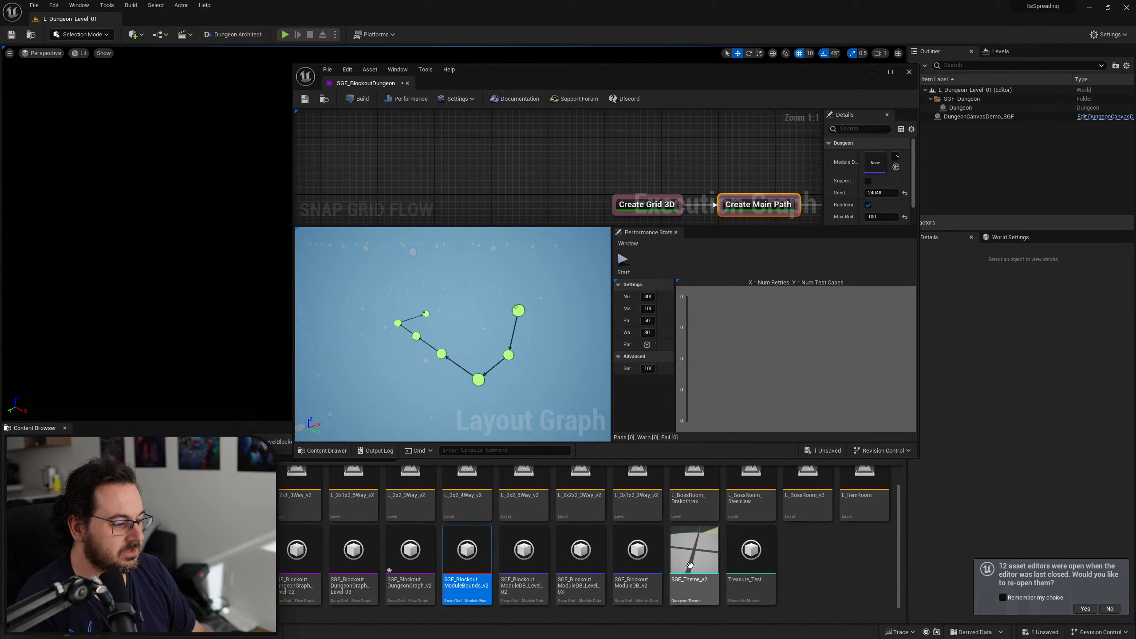
drag(637, 551, 874, 162)
double_click(808, 73)
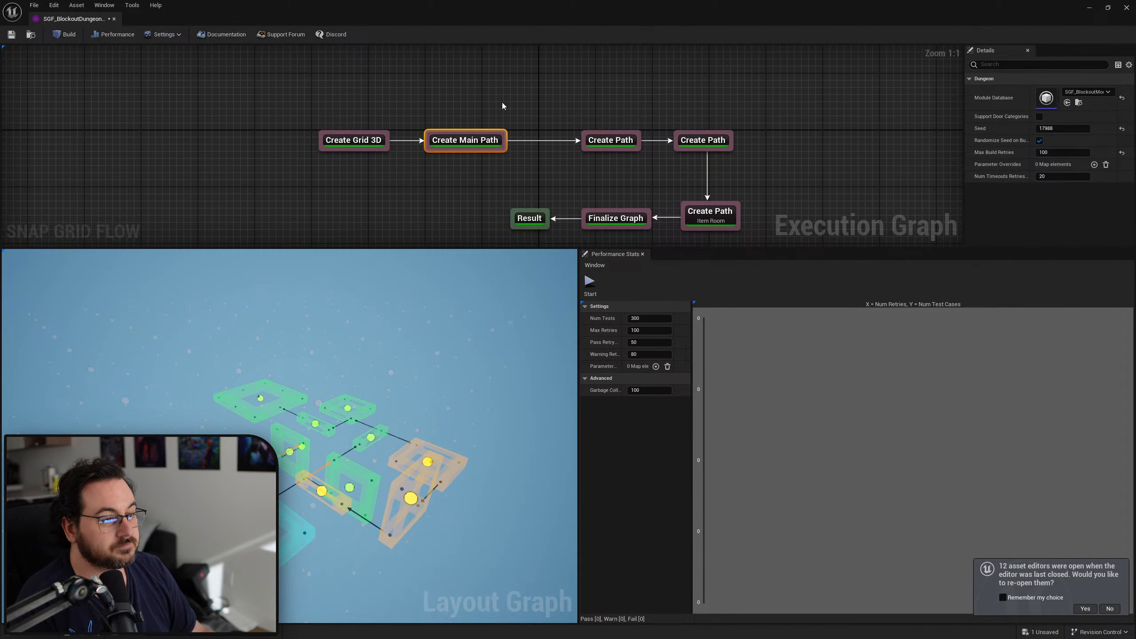
Examine the Create Main Path node's module categories, start and end overrides, and path size alongside the room modules in its layout preview
click(456, 144)
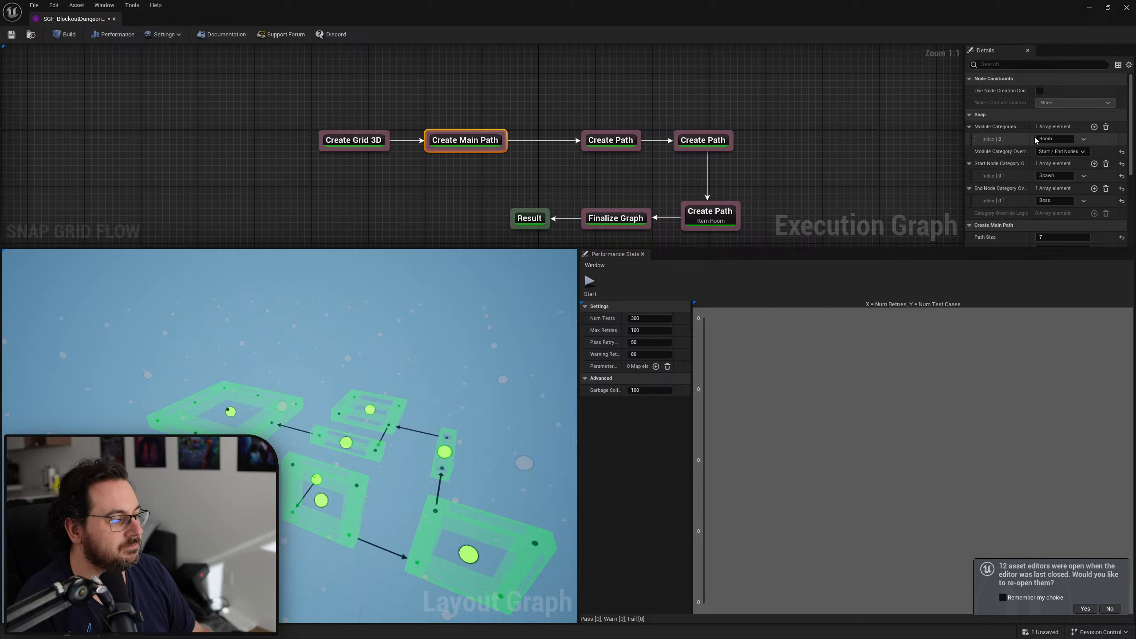
mouse_move(418, 400)
right_down()
mouse_move(452, 403)
mouse_move(418, 401)
right_up()
key(d)
key(d)
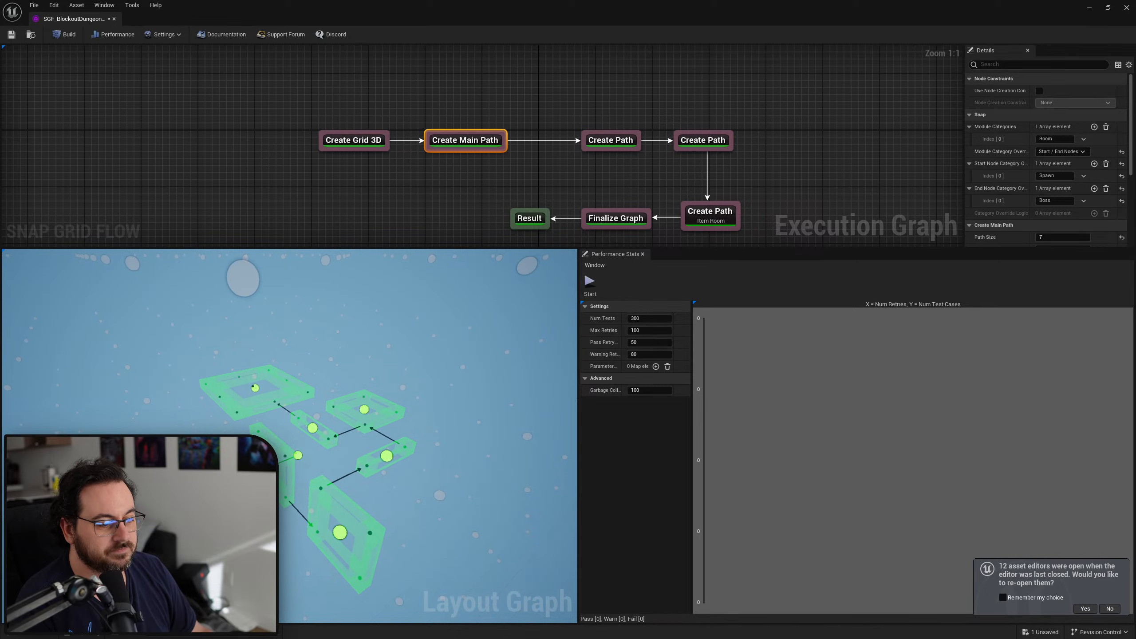
right_drag(485, 414, 461, 409)
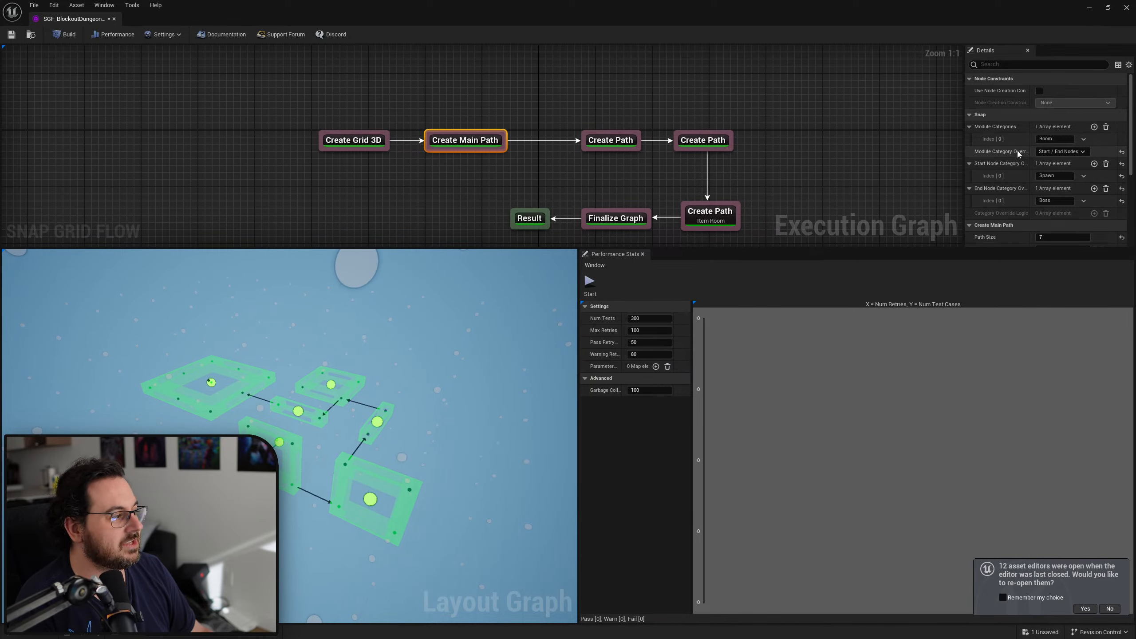
scroll(1012, 160, down, 1)
scroll(1015, 170, down, 2)
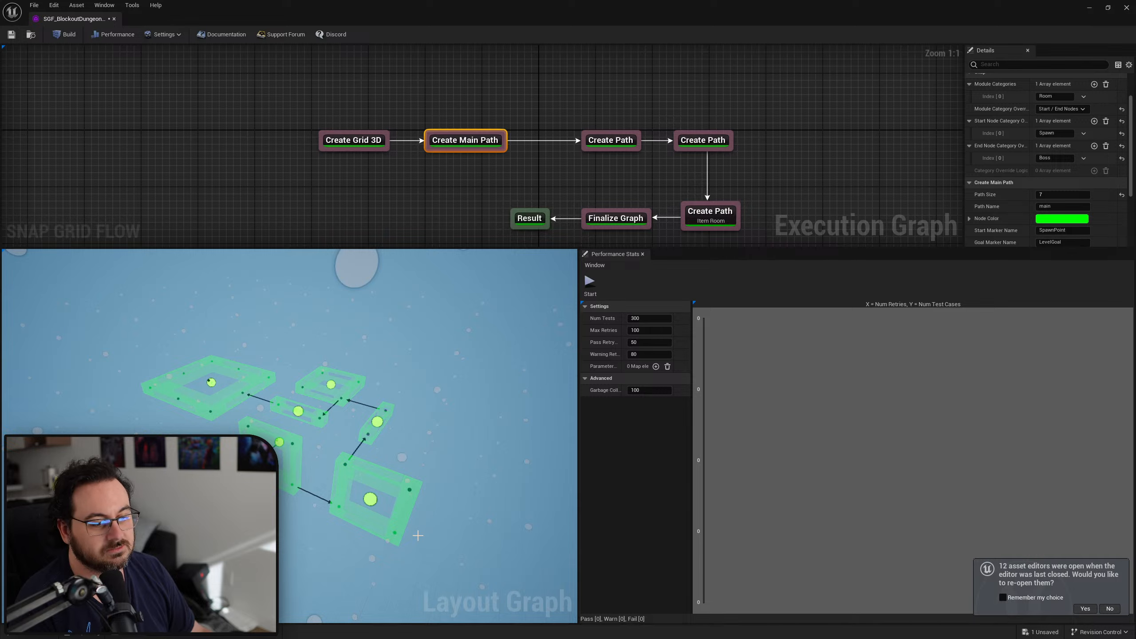
right_drag(422, 536, 329, 544)
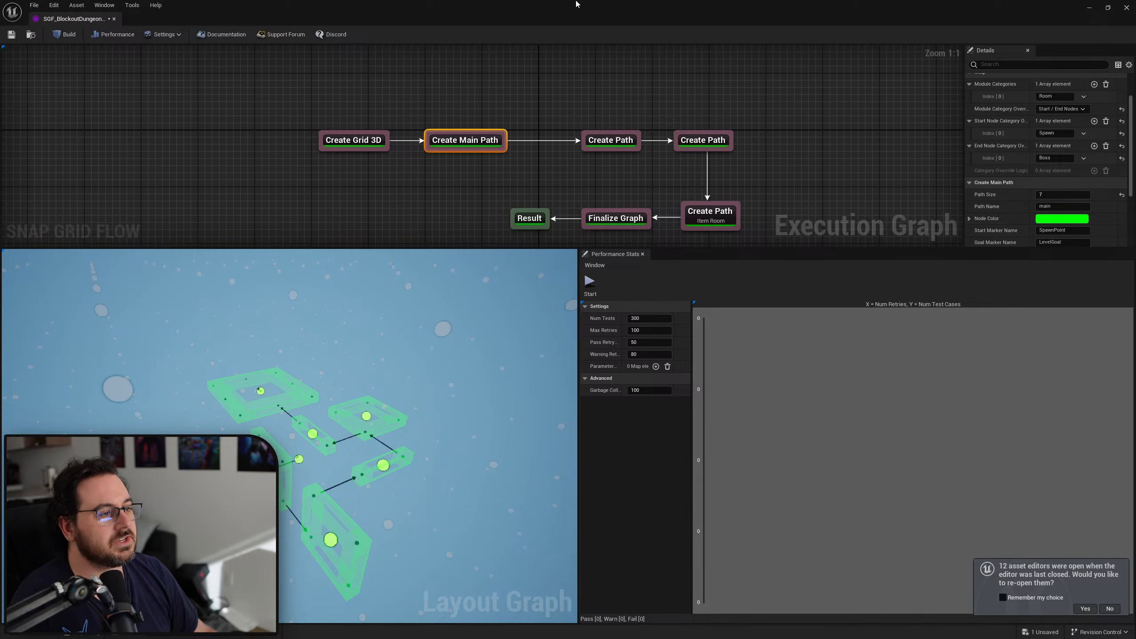
Uncover the level editor and review the Snap Grid Flow configuration of the Dungeon actor in L_Dungeon_Level_01
drag(576, 4, 456, 426)
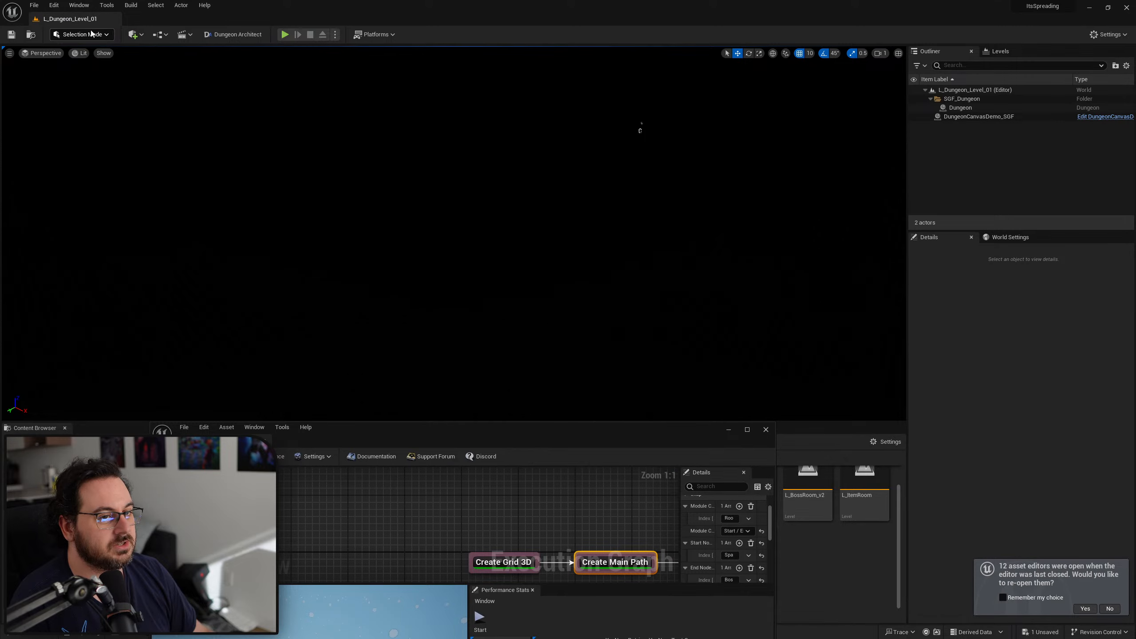
click(984, 108)
scroll(960, 462, down, 5)
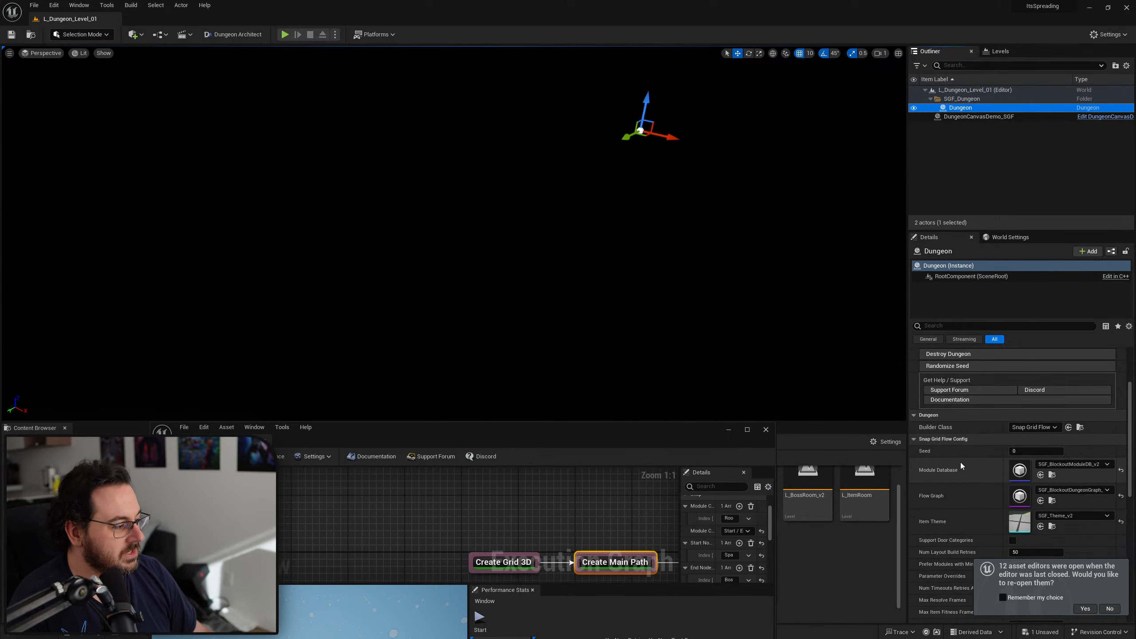
scroll(966, 524, down, 2)
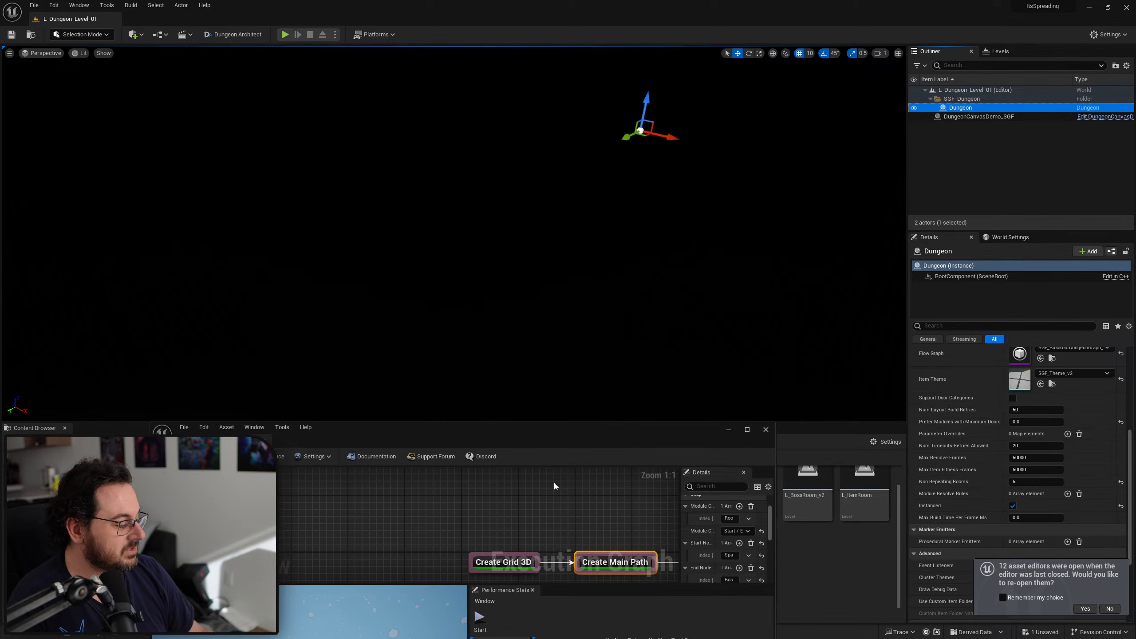
Close the flow graph editor and open the L_1x1_2Way_v2 level without saving the graph changes
drag(473, 425, 557, 182)
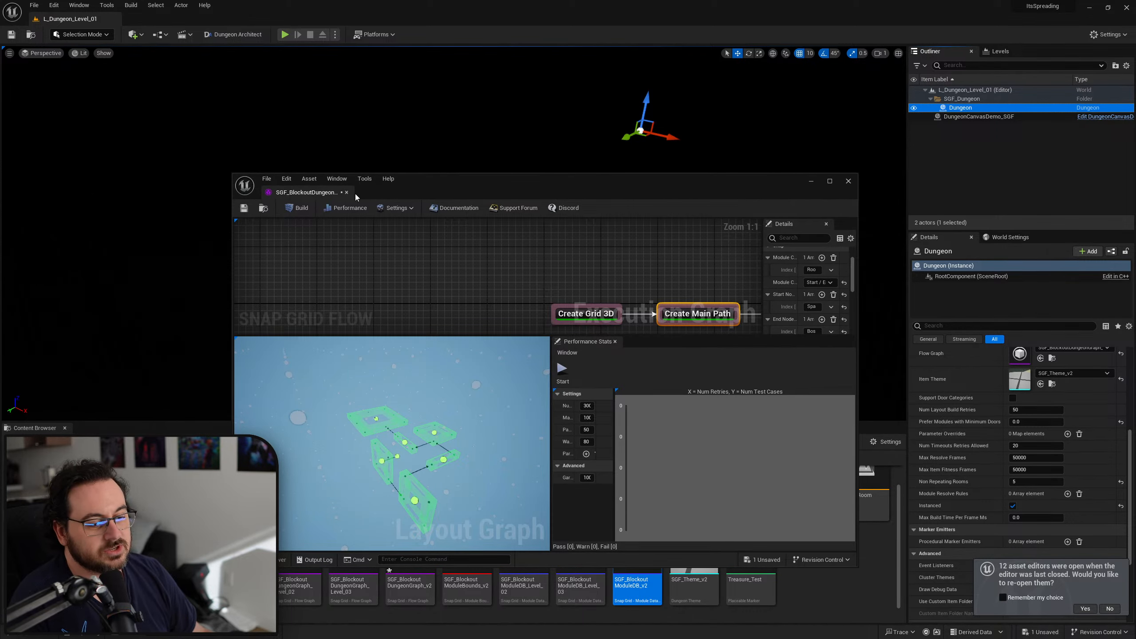
middle_click(316, 194)
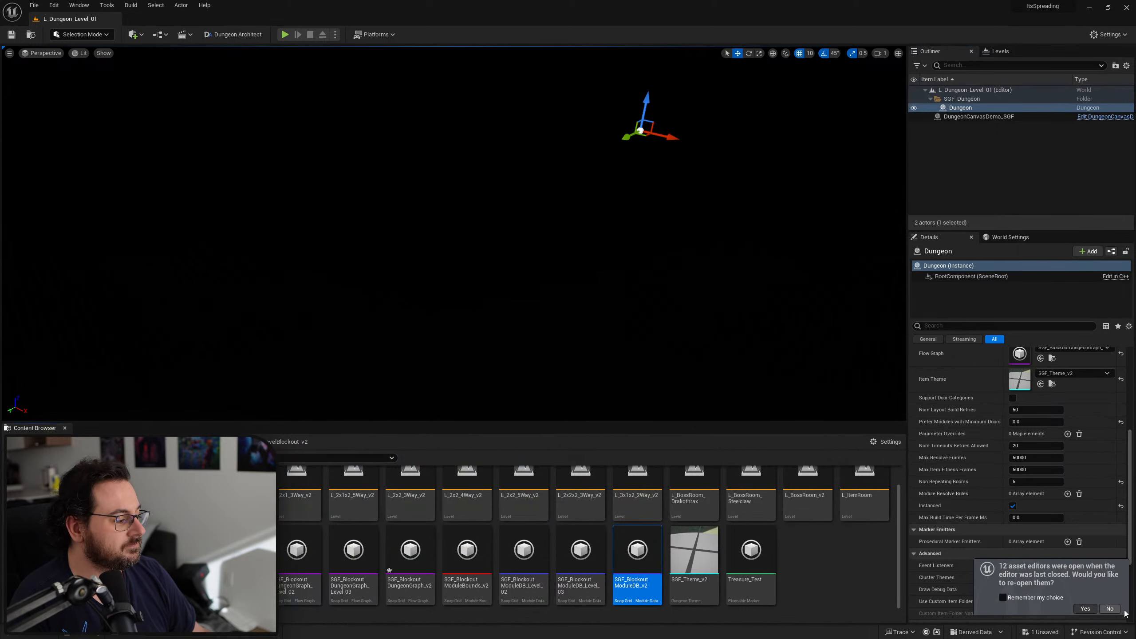
scroll(467, 546, up, 1)
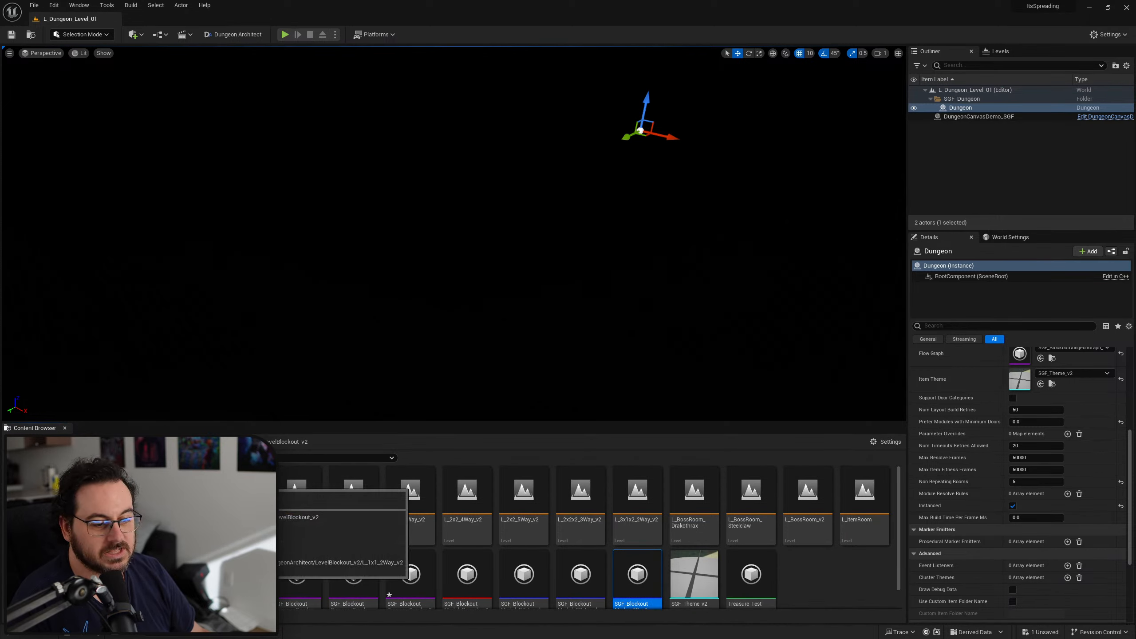
double_click(181, 495)
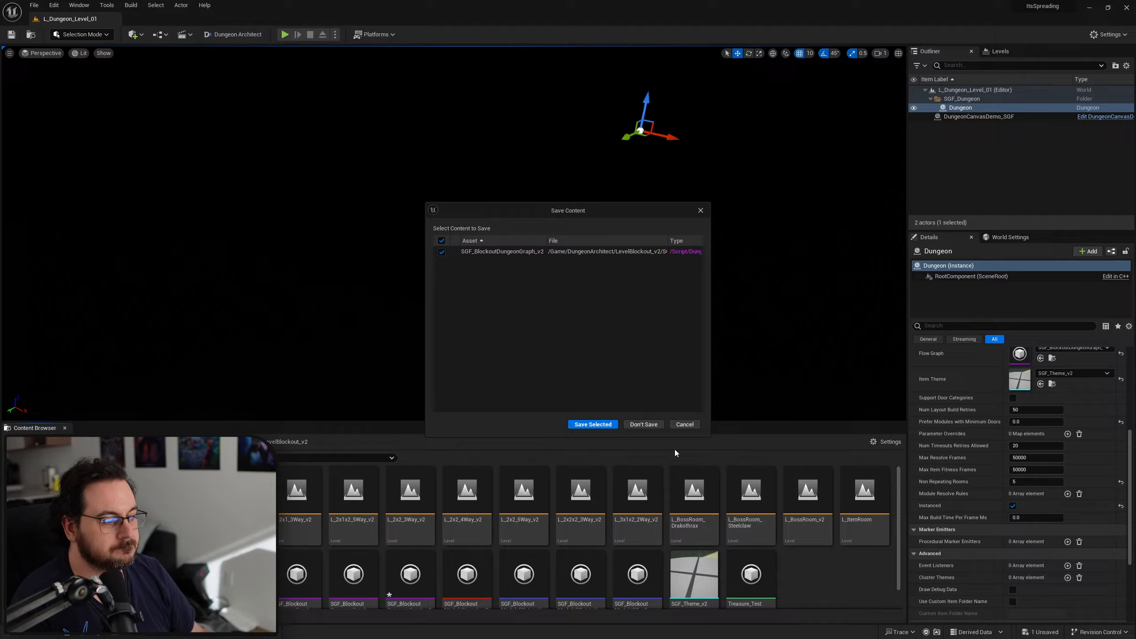
click(645, 425)
Examine the L_1x1_2Way_v2 room and its surrounding module bounds from several angles
right_drag(657, 409, 671, 375)
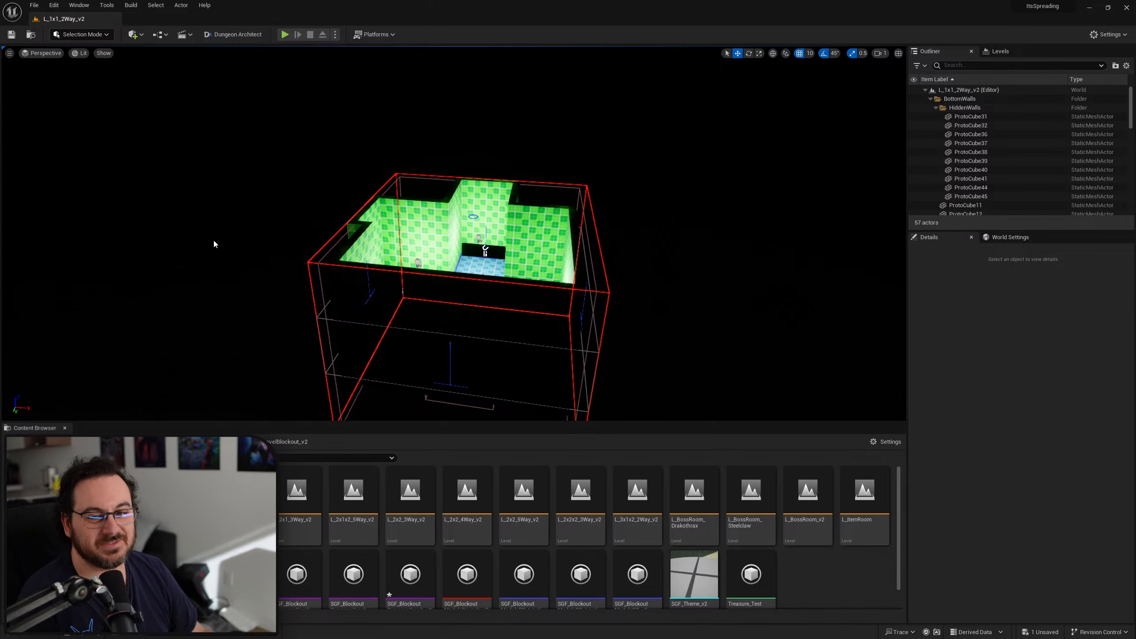
right_drag(515, 262, 428, 299)
key(d)
scroll(519, 257, down, 8)
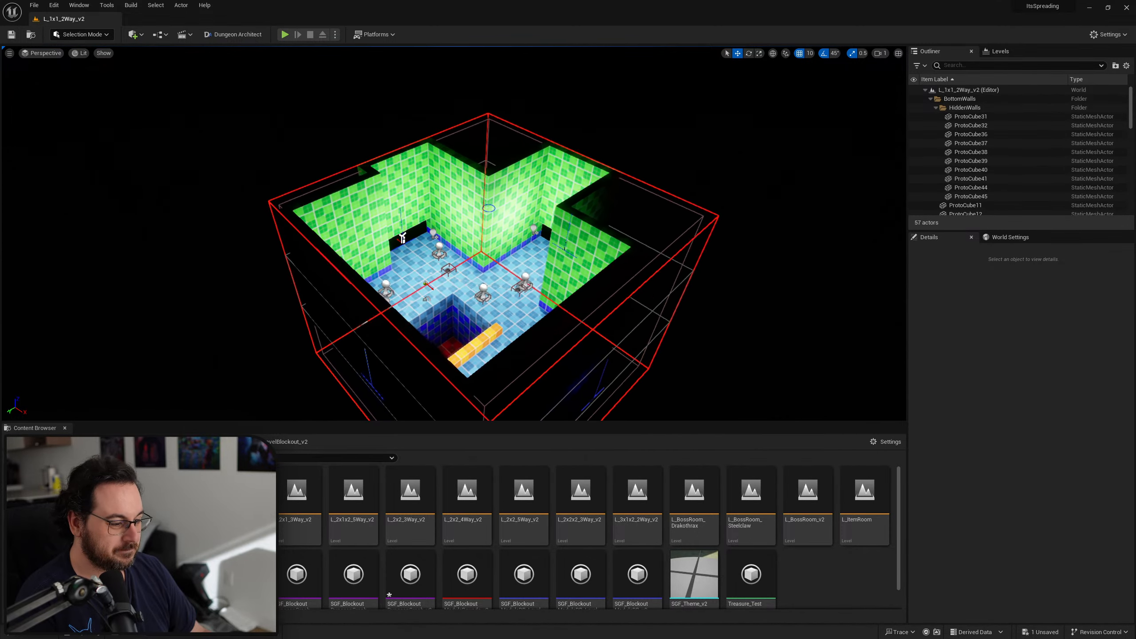
Create a new level from the Empty Level template
key(ctrl+n)
click(625, 269)
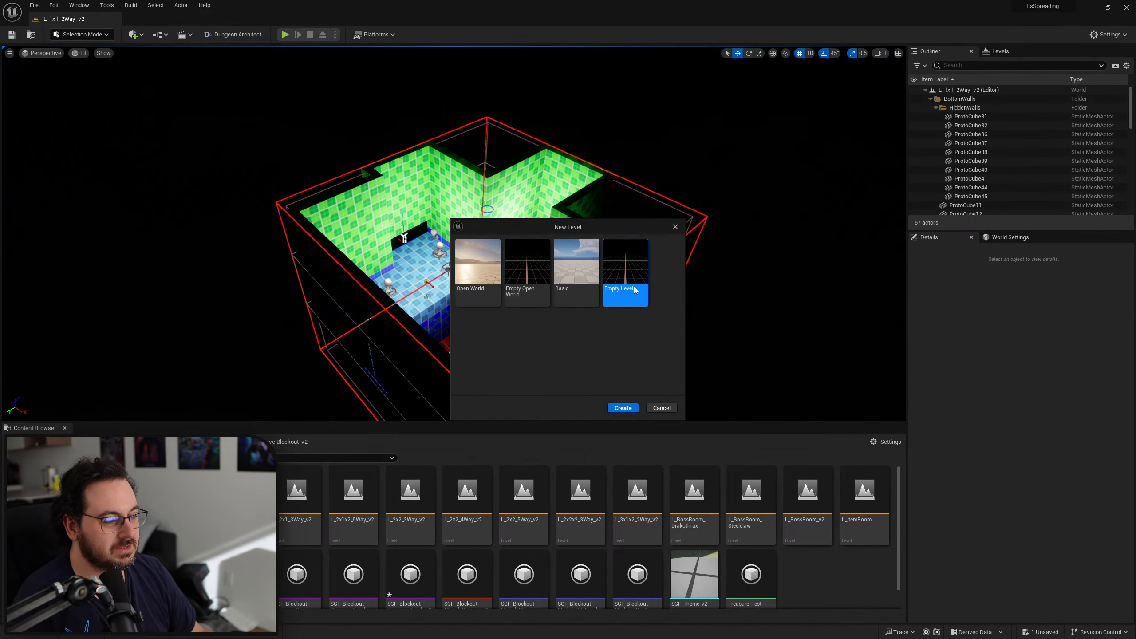
click(624, 408)
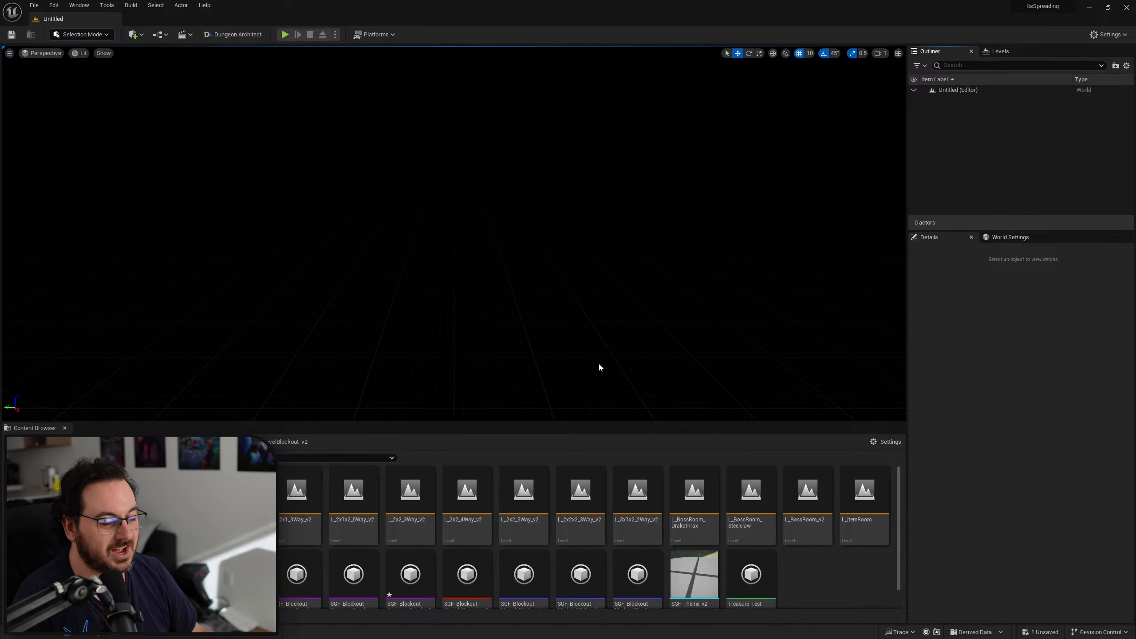
Place the SGF_BlockoutModuleBounds_v2 asset in the empty level, reset its location to the origin, and frame the whole bounds box
scroll(793, 533, down, 2)
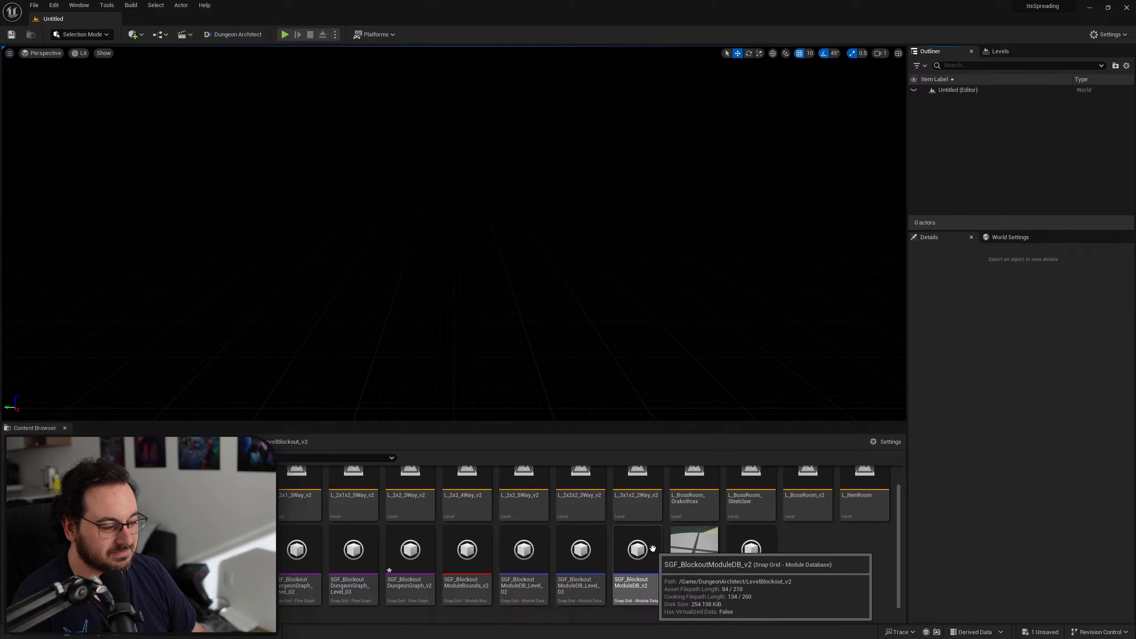
drag(467, 551, 541, 352)
scroll(1048, 413, up, 5)
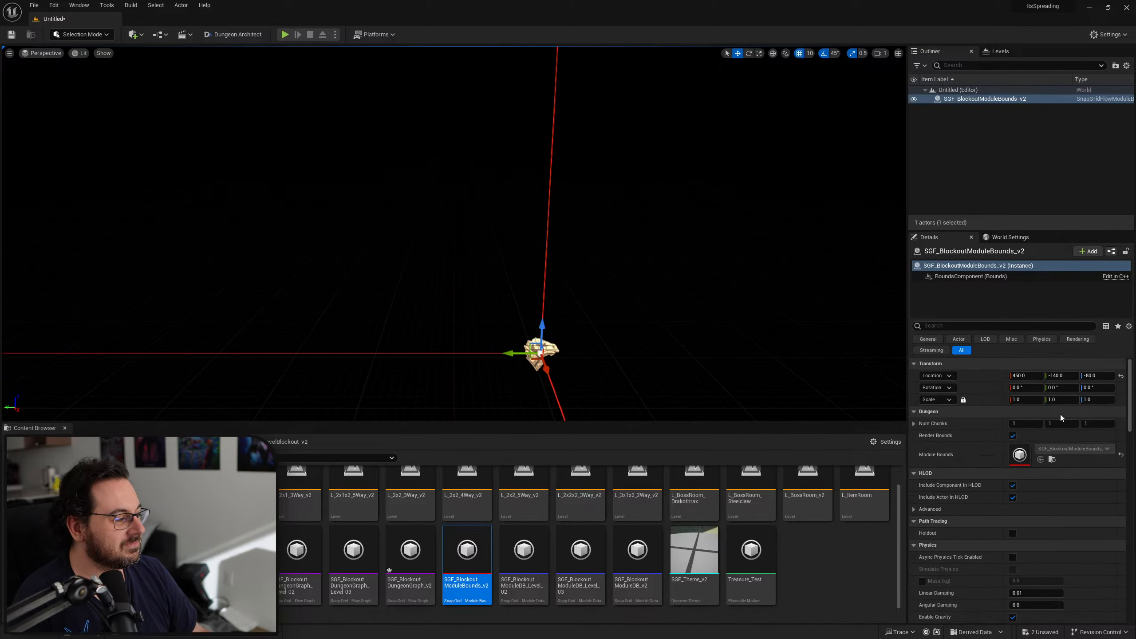
click(1121, 376)
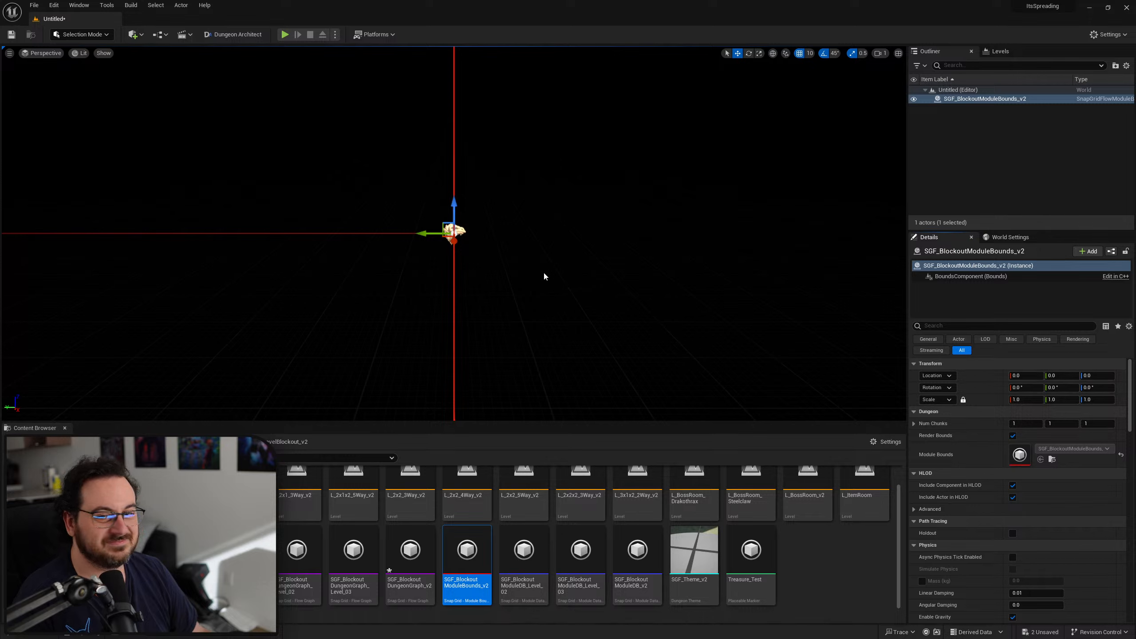
right_drag(543, 271, 447, 253)
key(s)
key(s)
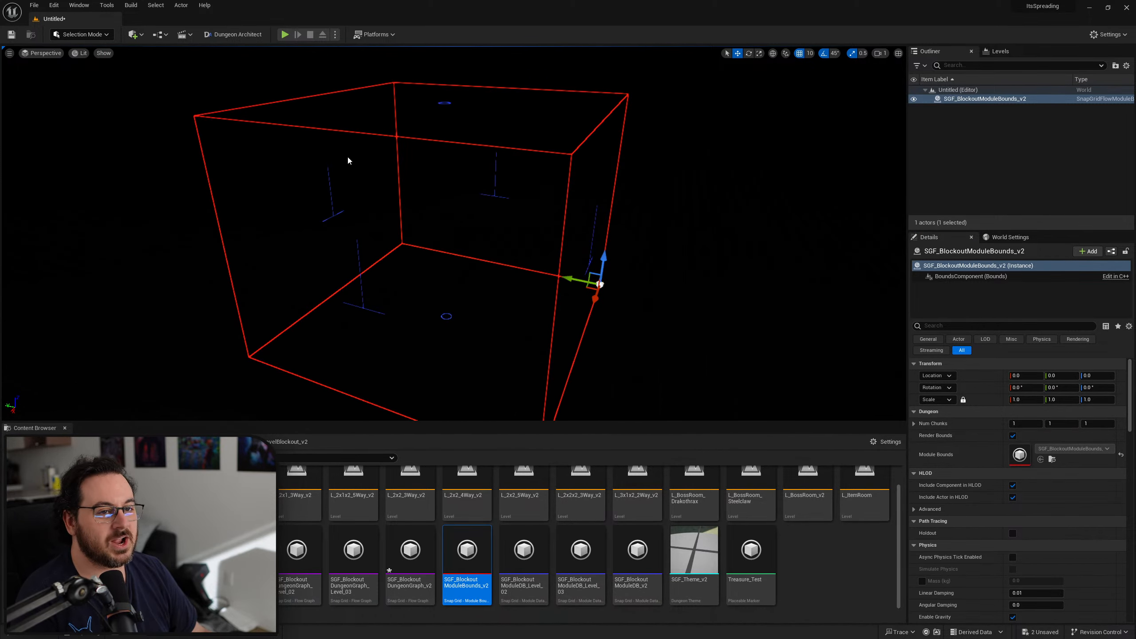
Start saving the current level under a new name, choosing the DungeonArchitect/LevelBlockout_v2 folder as its destination
click(34, 5)
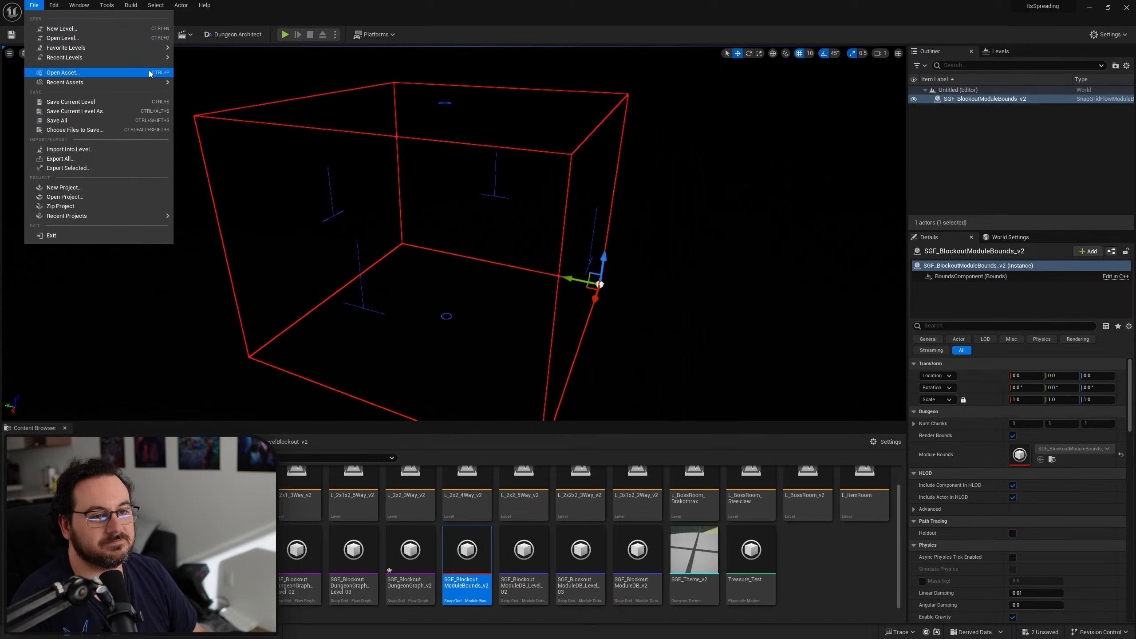
click(131, 111)
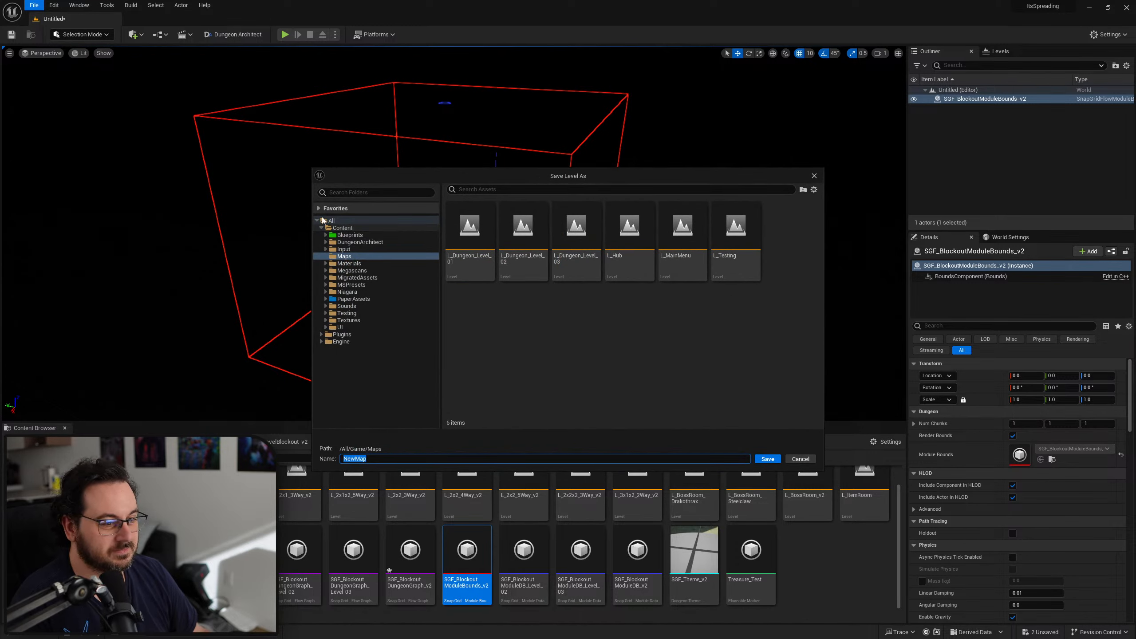
click(361, 235)
click(364, 242)
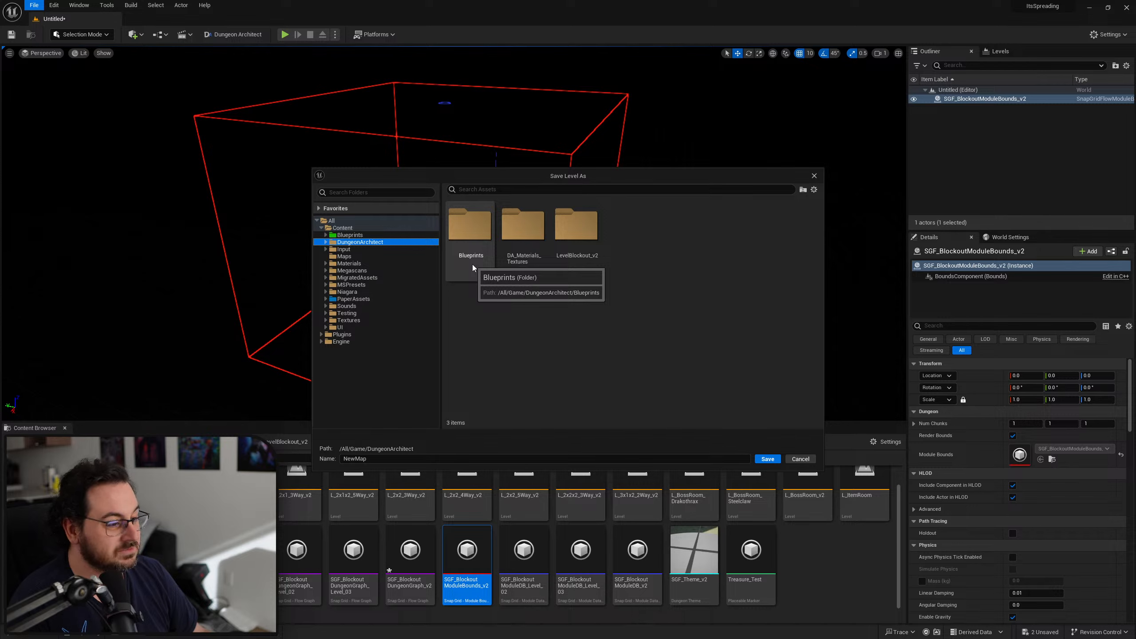
double_click(581, 263)
Name the level L_Stairs and save it in the LevelBlockout_v2 folder
click(447, 459)
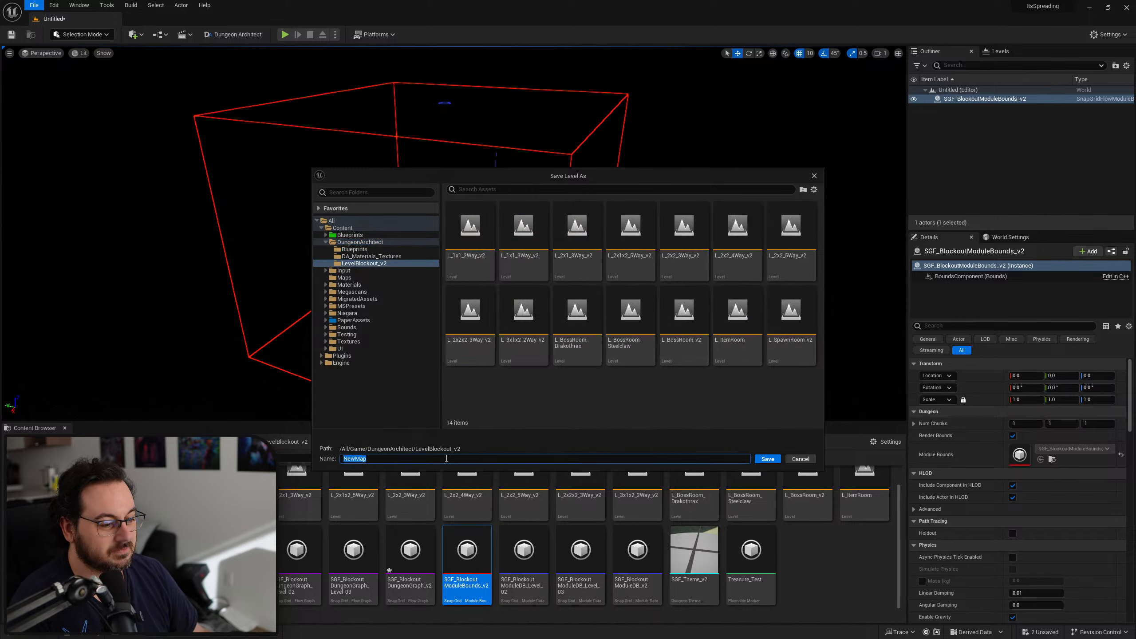
text(:)
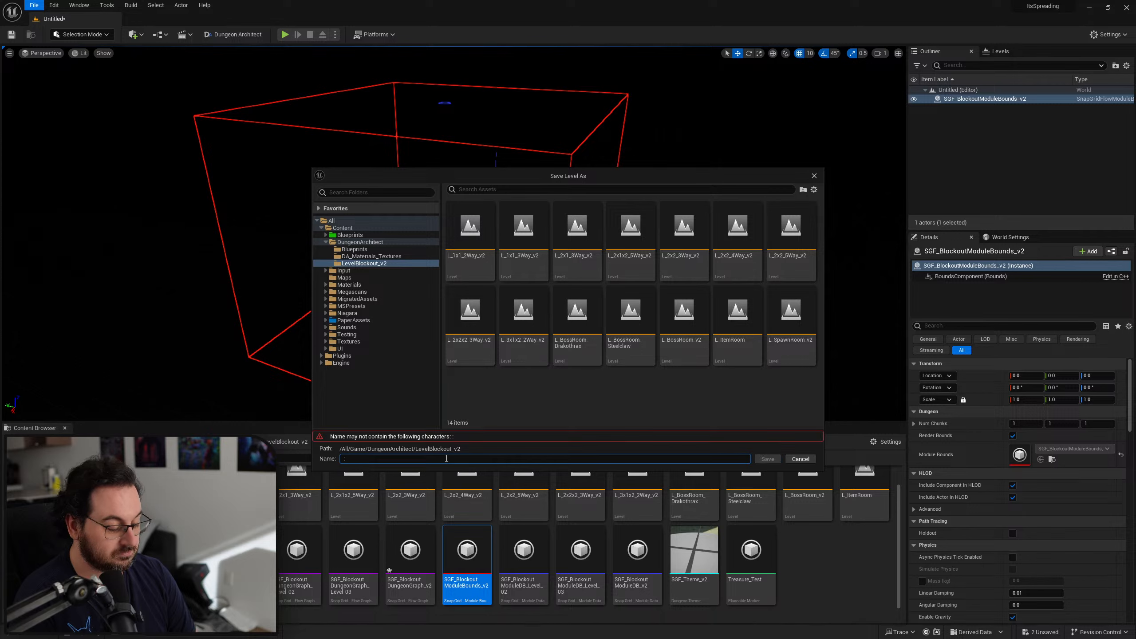
key(BackSpace)
text(LK)
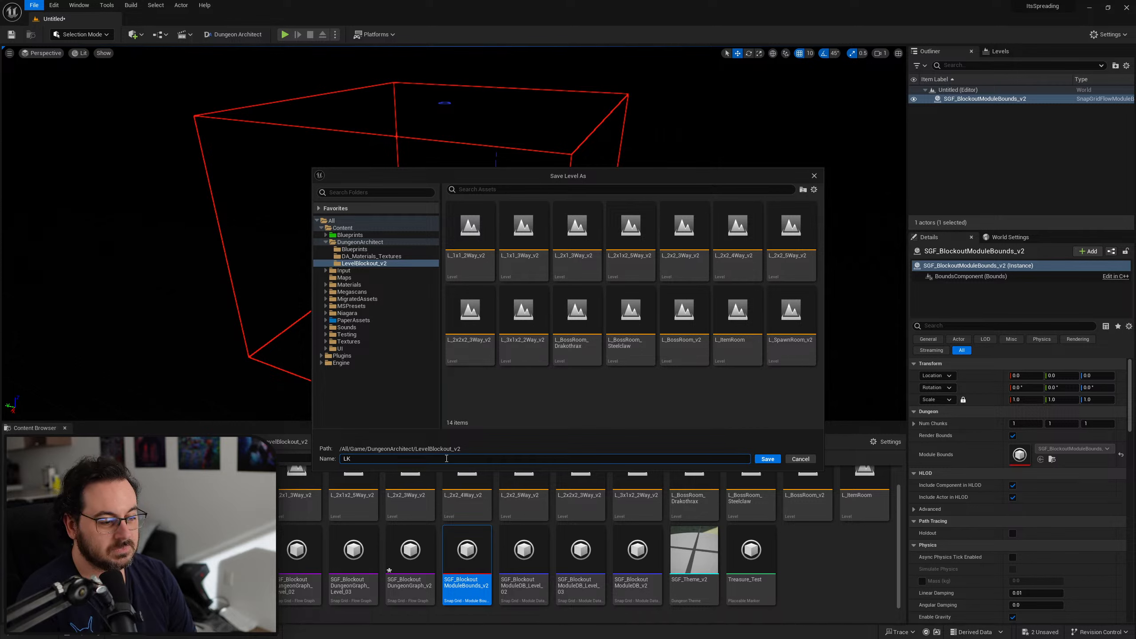
text(1)
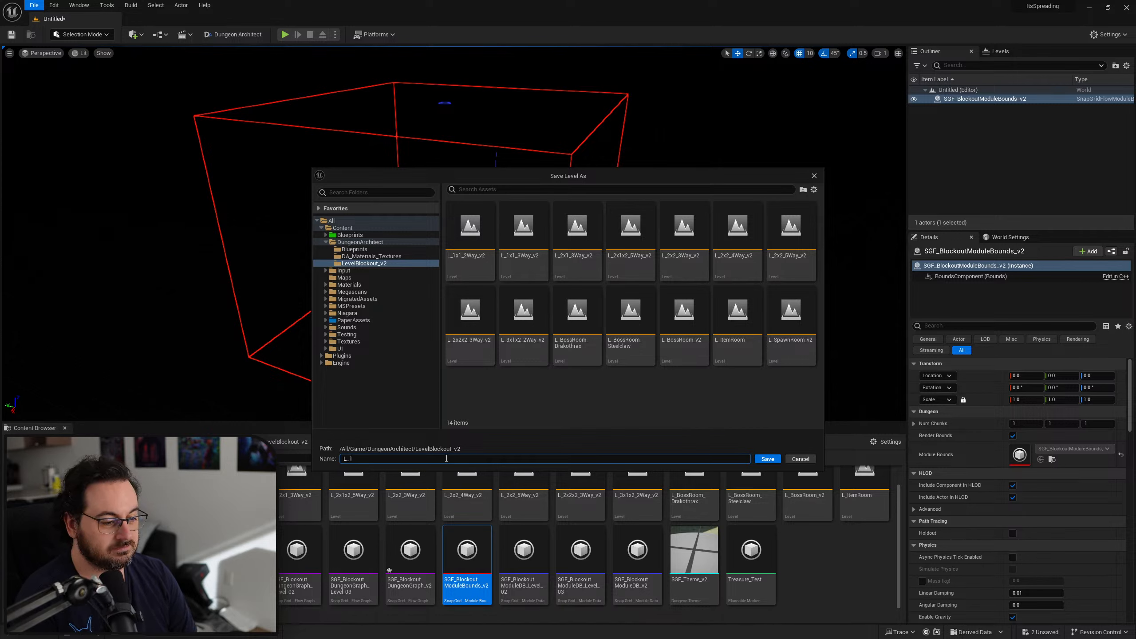
text(x1)
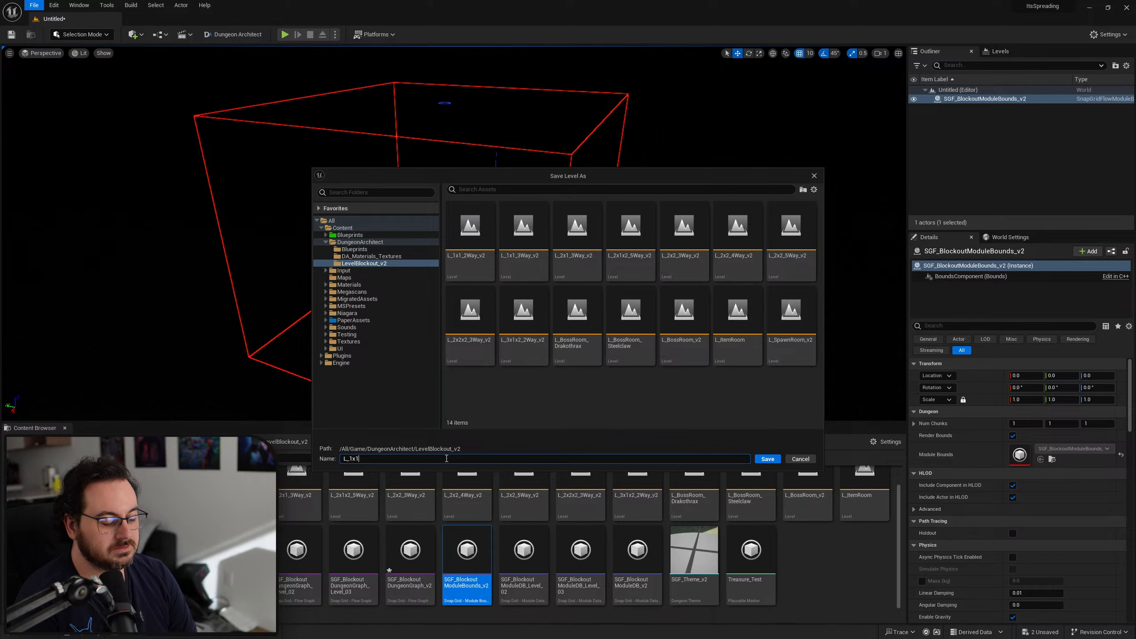
key(BackSpace)
key(BackSpace)
key(BackSpace)
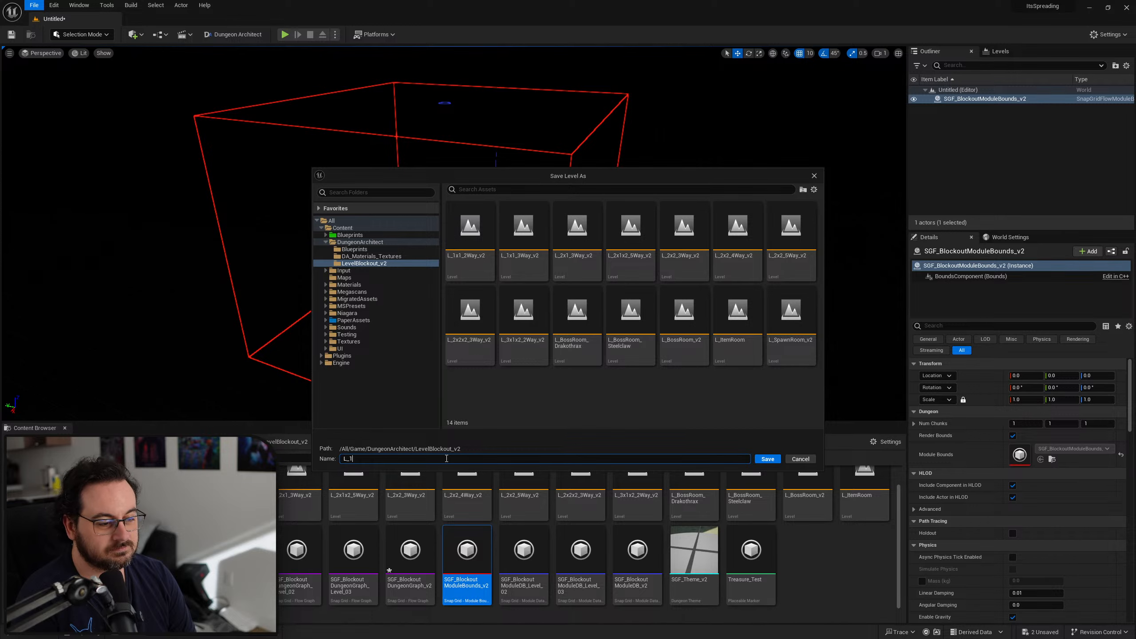
text(Stairs)
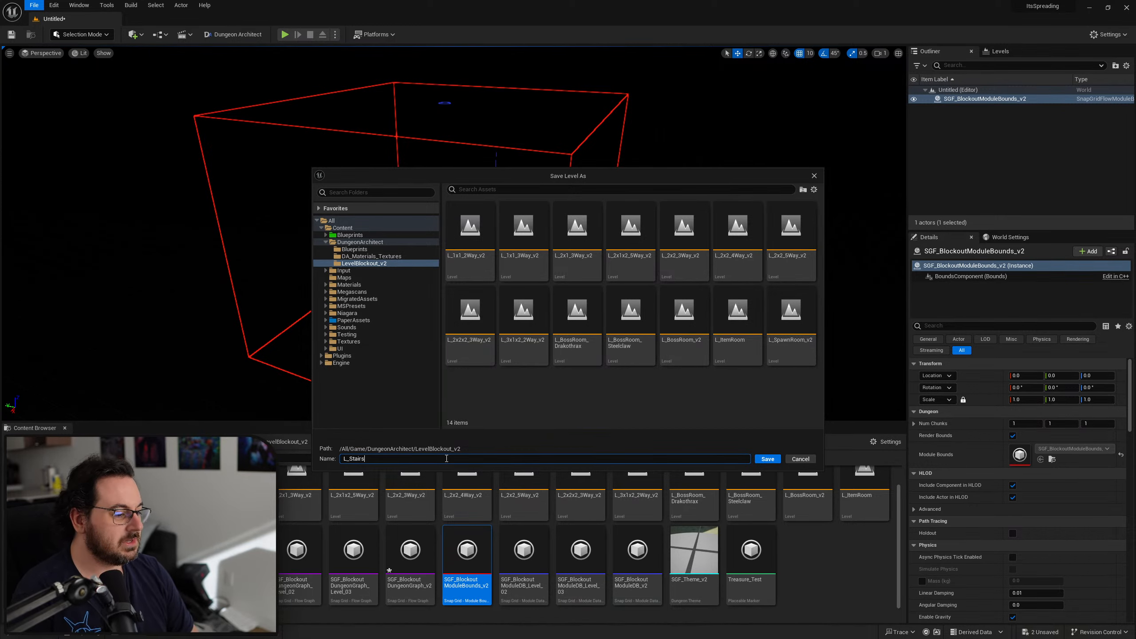
click(767, 459)
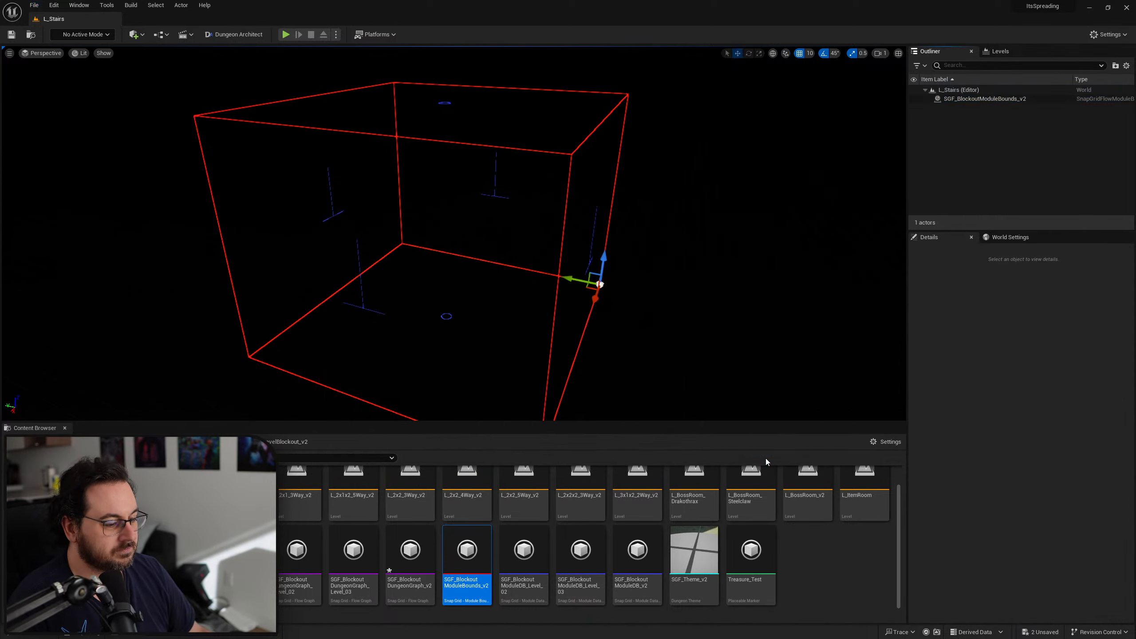
Open the L_1x1_2Way_v2 level without saving the pending graph changes and look over its room geometry
scroll(387, 558, up, 1)
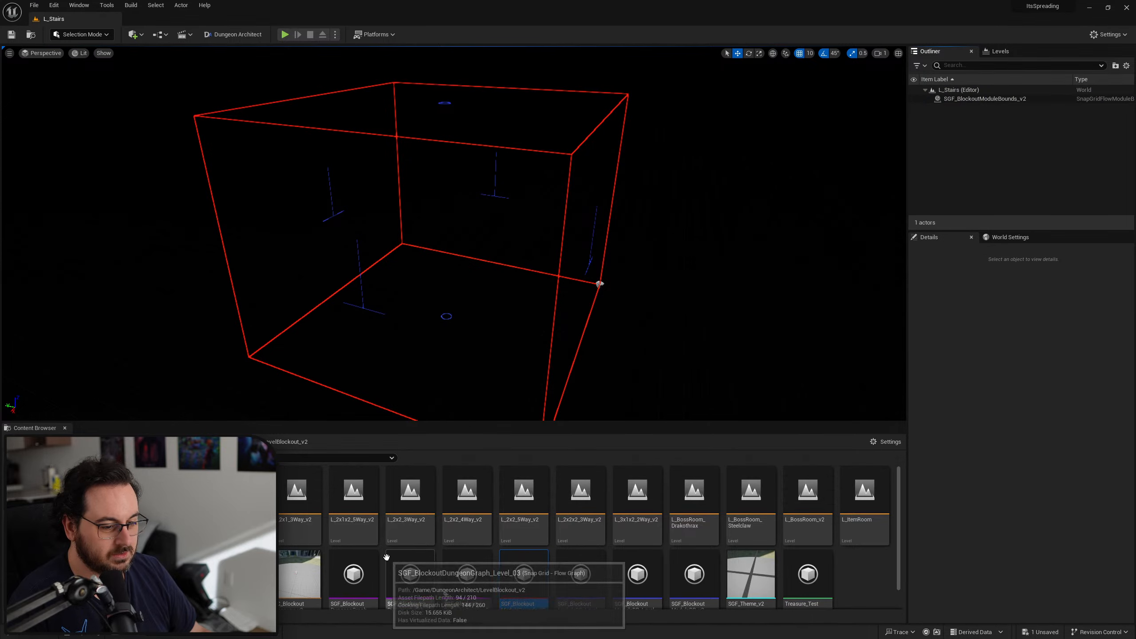
double_click(183, 525)
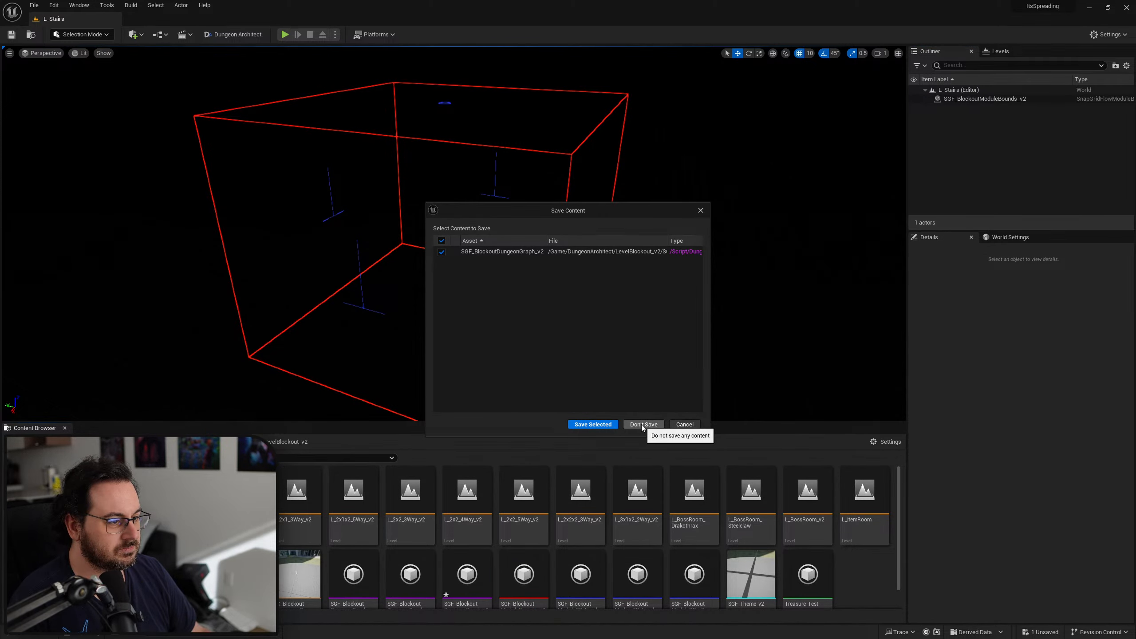
click(642, 426)
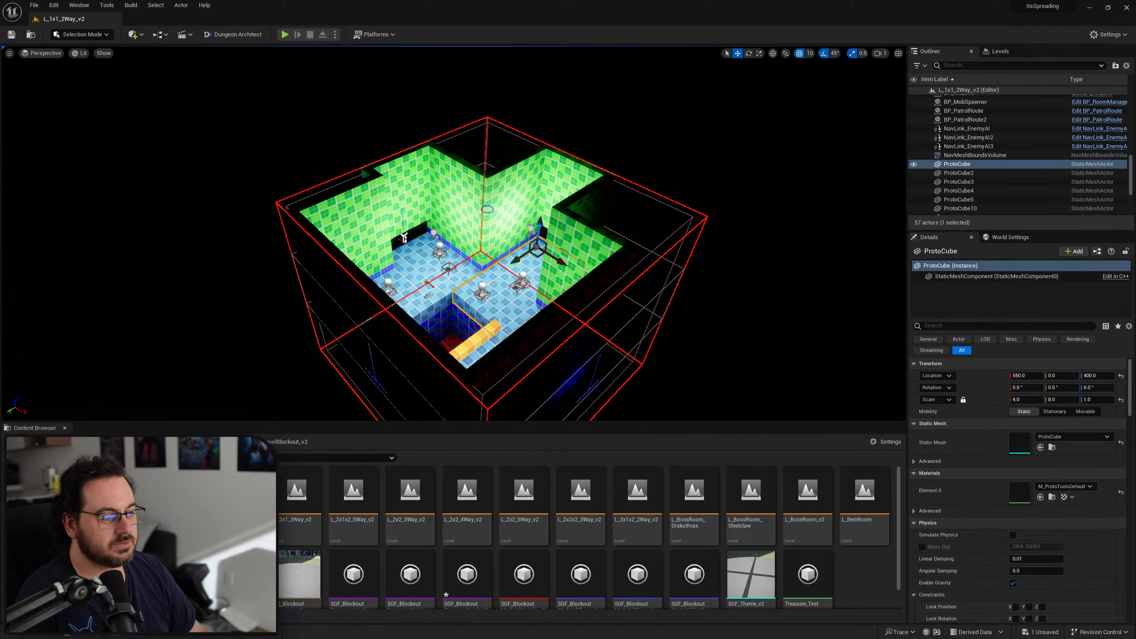
right_drag(454, 233, 380, 208)
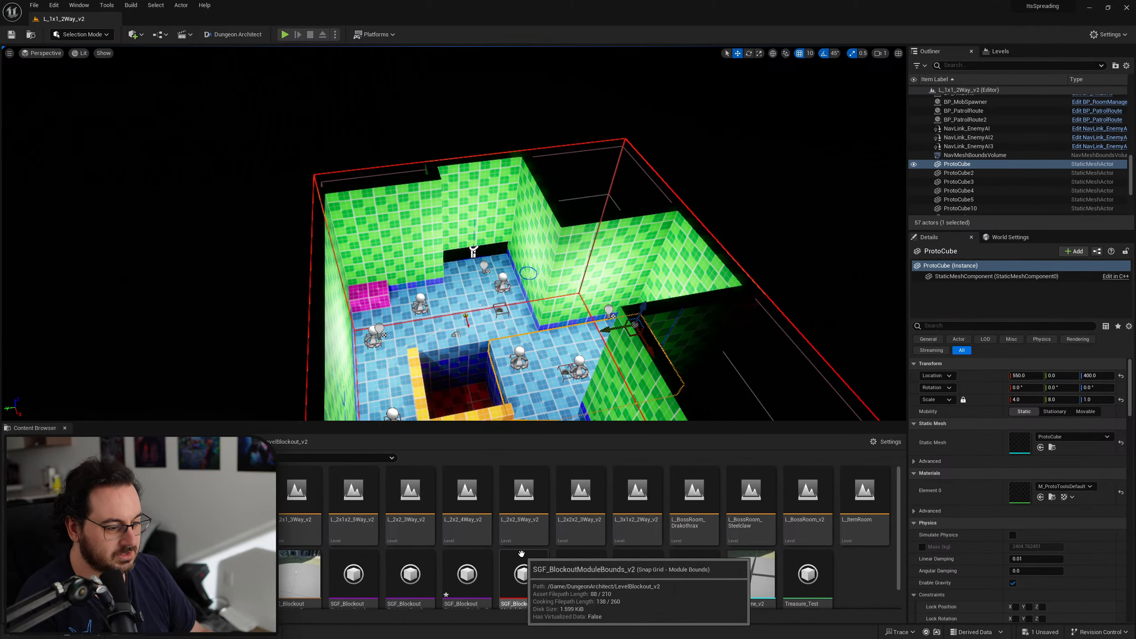
Open the L_3x1x2_2Way_v2 level without saving the graph, and select and copy the ProtoCube5 floor and the ProtoStair2 staircase
double_click(639, 541)
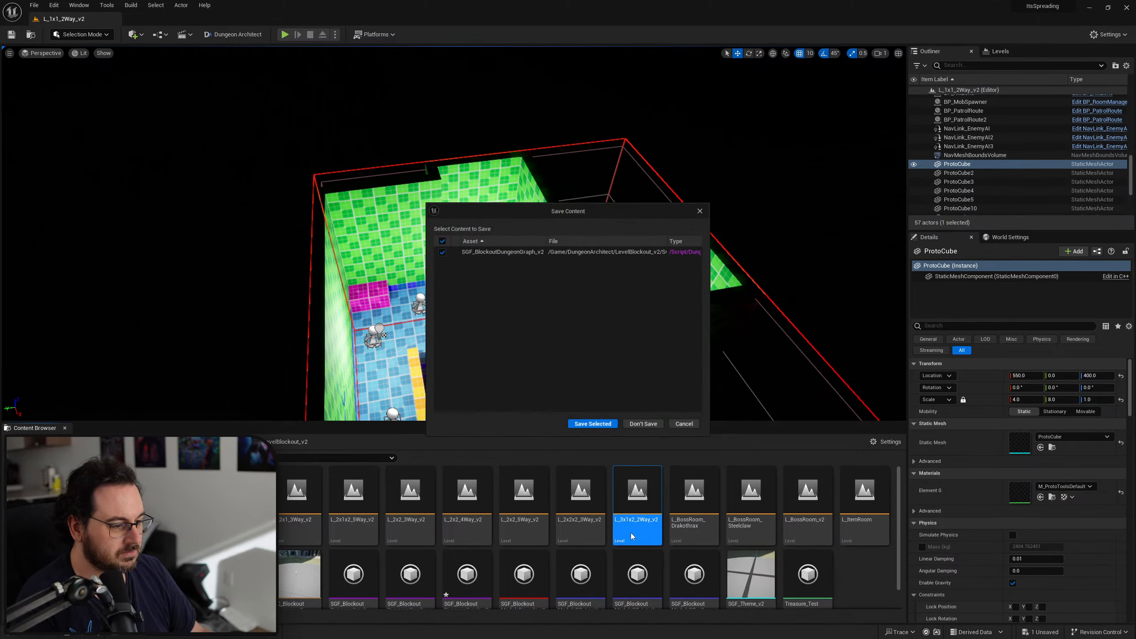
click(647, 425)
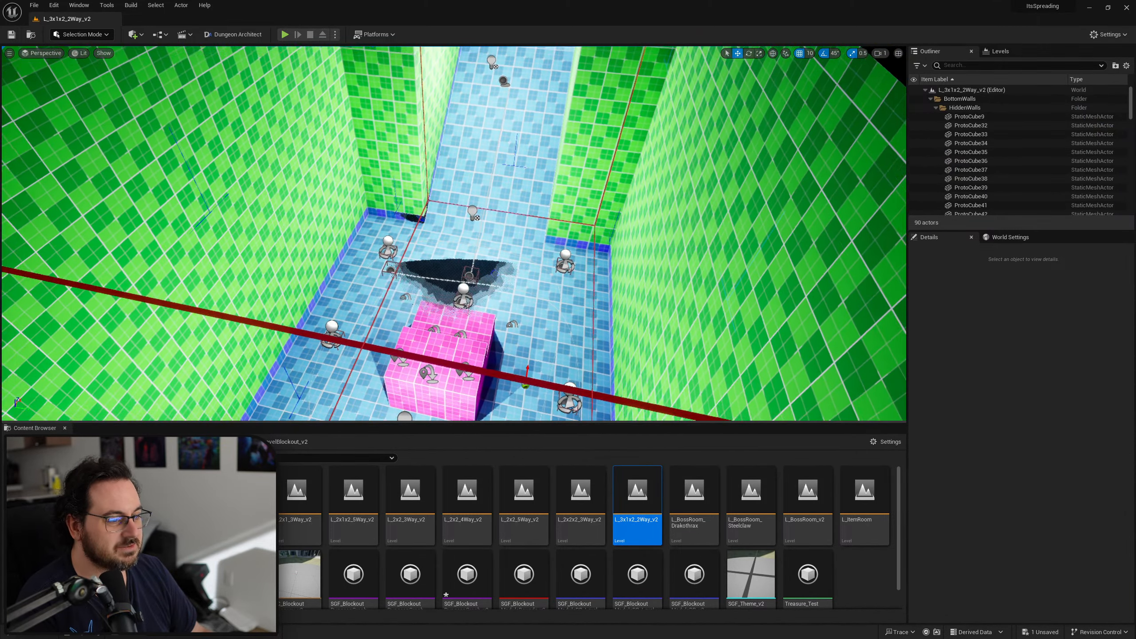
click(503, 280)
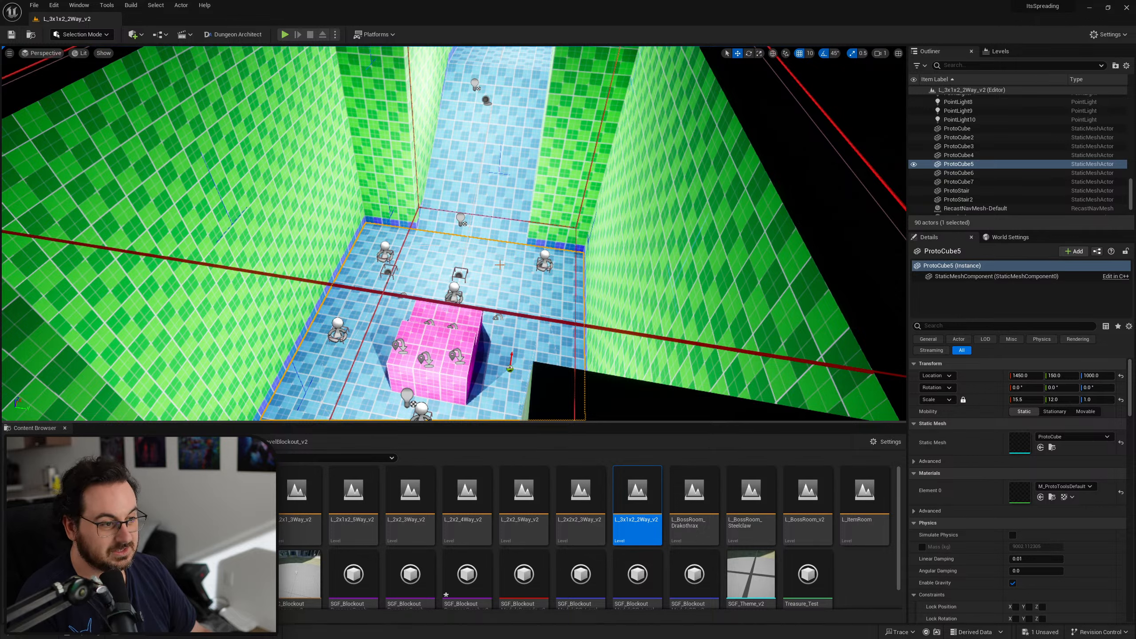
ctrl+click(491, 175)
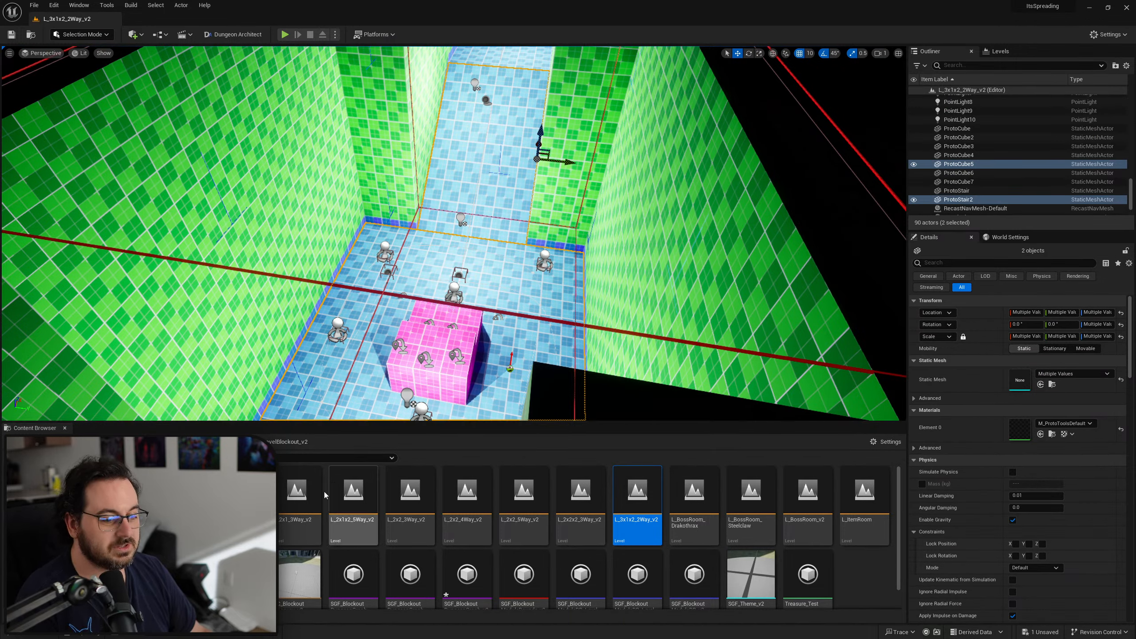
Save the SGF_BlockoutDungeonGraph_v2 changes, return to the L_Stairs level, and paste the copied floor and staircase
scroll(467, 505, down, 1)
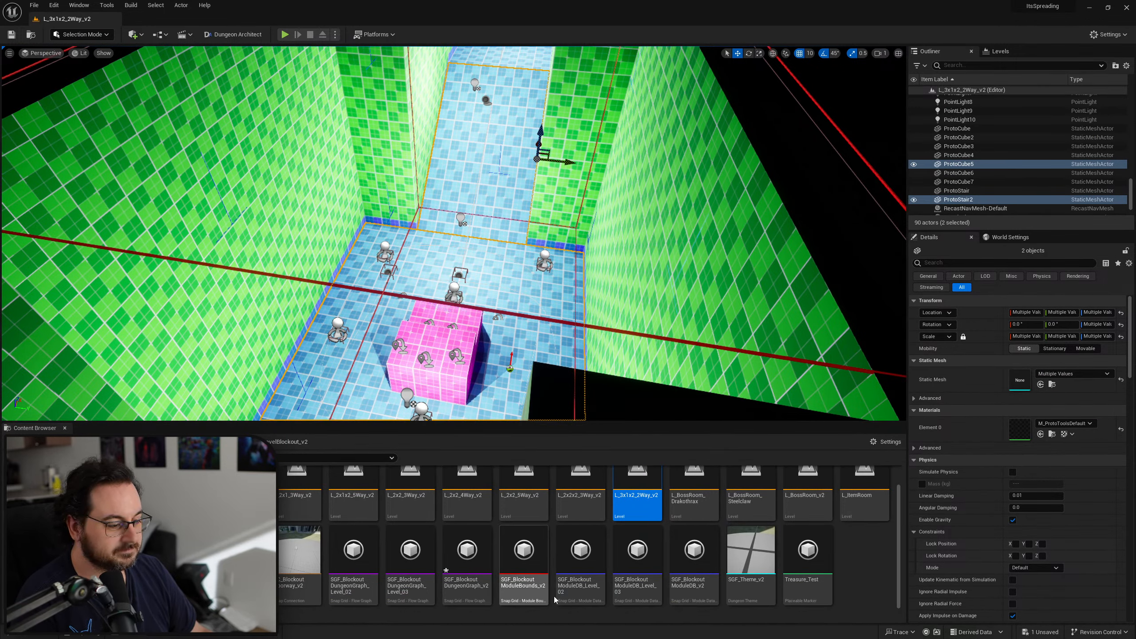
click(97, 441)
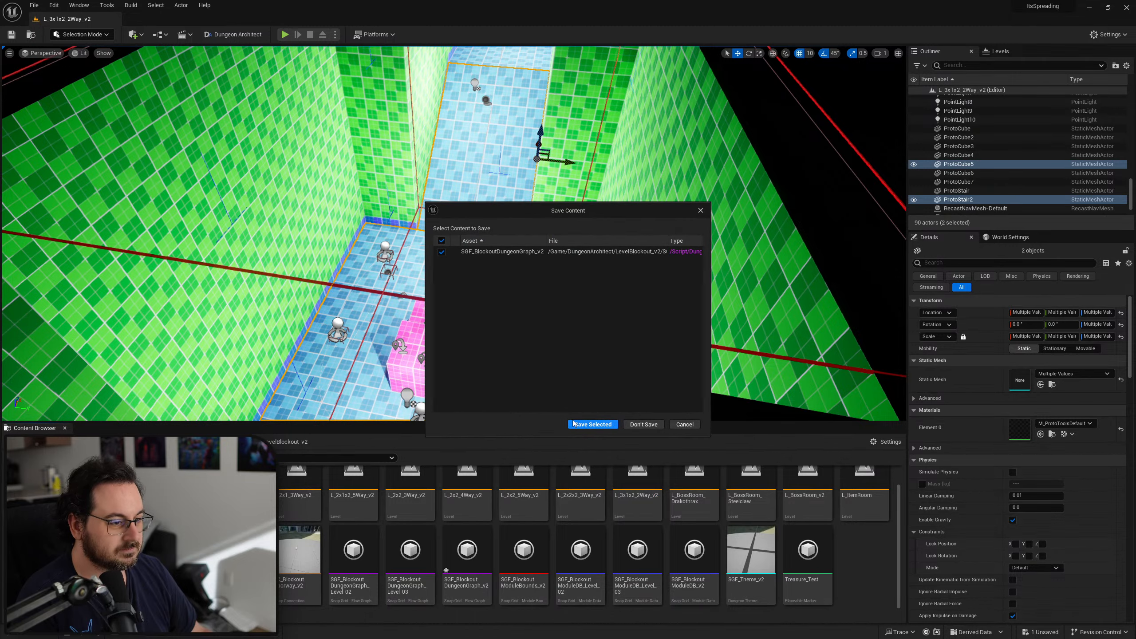
click(593, 425)
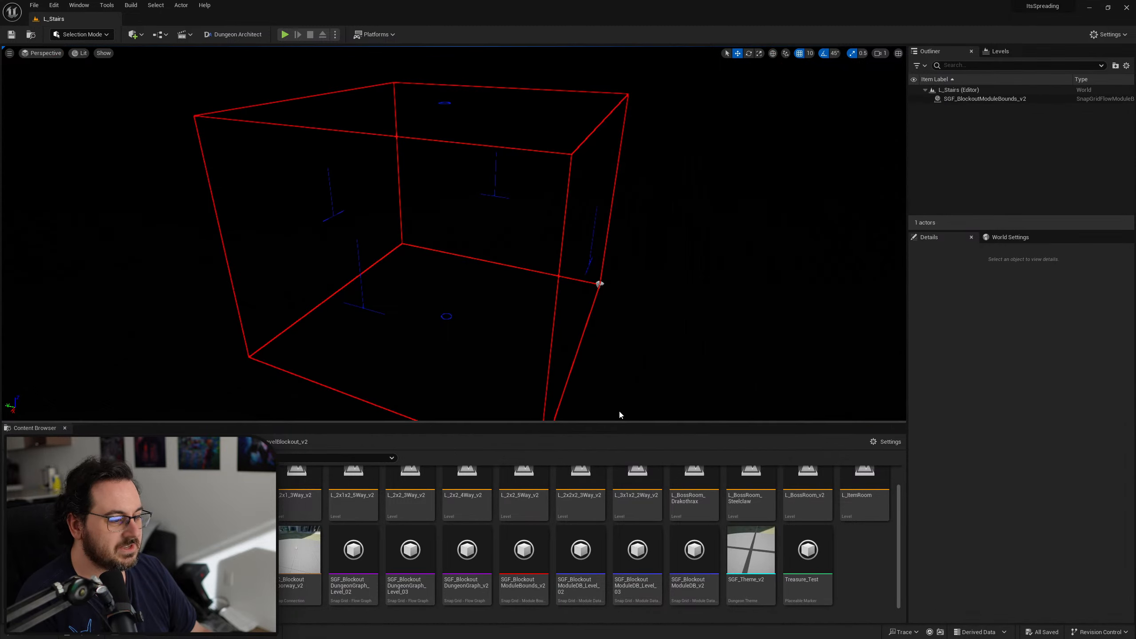
key(ctrl+v)
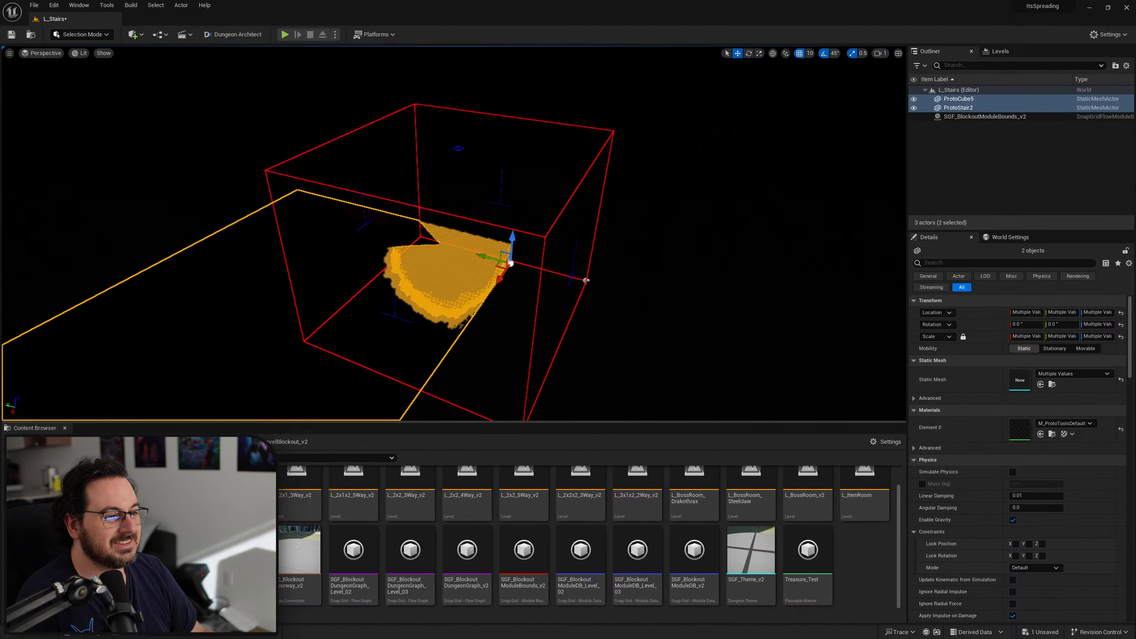
Show the scene unlit and move the pasted floor and staircase together so the floor lies inside the module bounds
mouse_move(570, 268)
right_down()
mouse_move(483, 269)
mouse_move(559, 263)
right_up()
key(alt+3)
drag(448, 255, 697, 417)
right_drag(665, 344, 683, 320)
drag(671, 274, 669, 274)
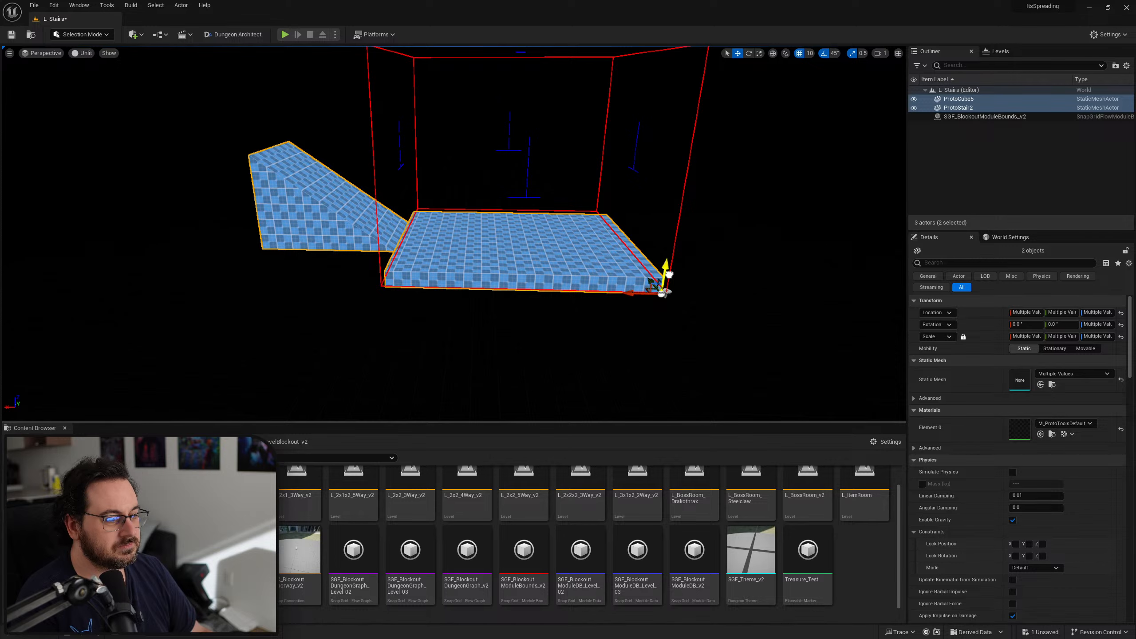
right_drag(674, 284, 674, 262)
drag(670, 320, 674, 255)
right_drag(675, 255, 671, 271)
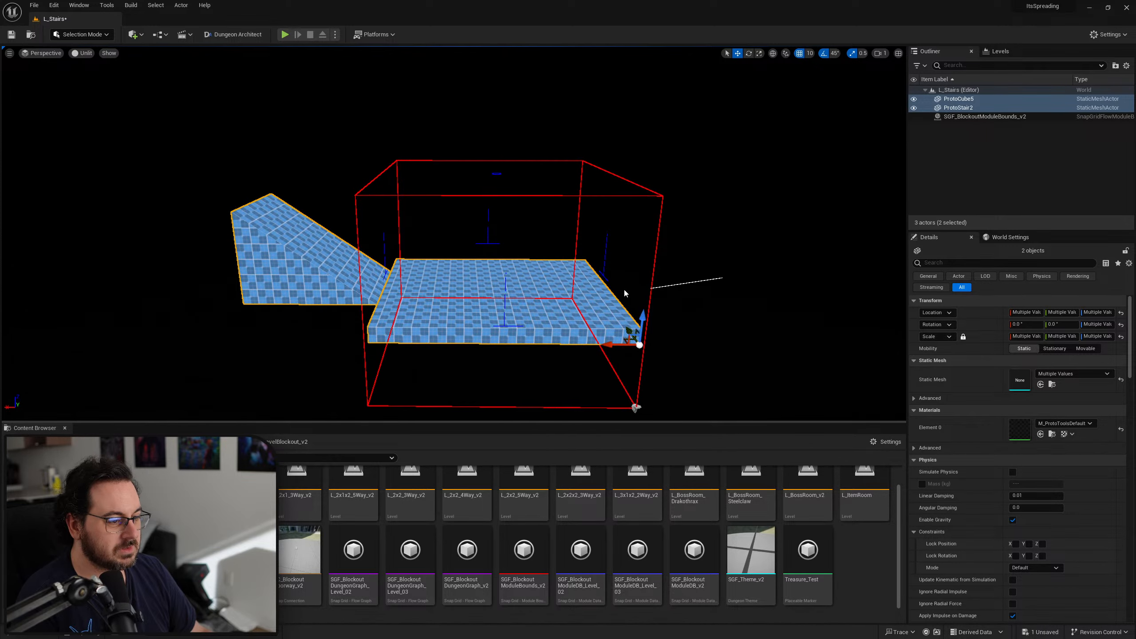
In the back wireframe view, align the ProtoCube5 floor to Y 0 and Z 400 and set its Y scale to 15
ctrl+middle_drag(625, 294, 543, 292)
right_drag(796, 124, 588, 291)
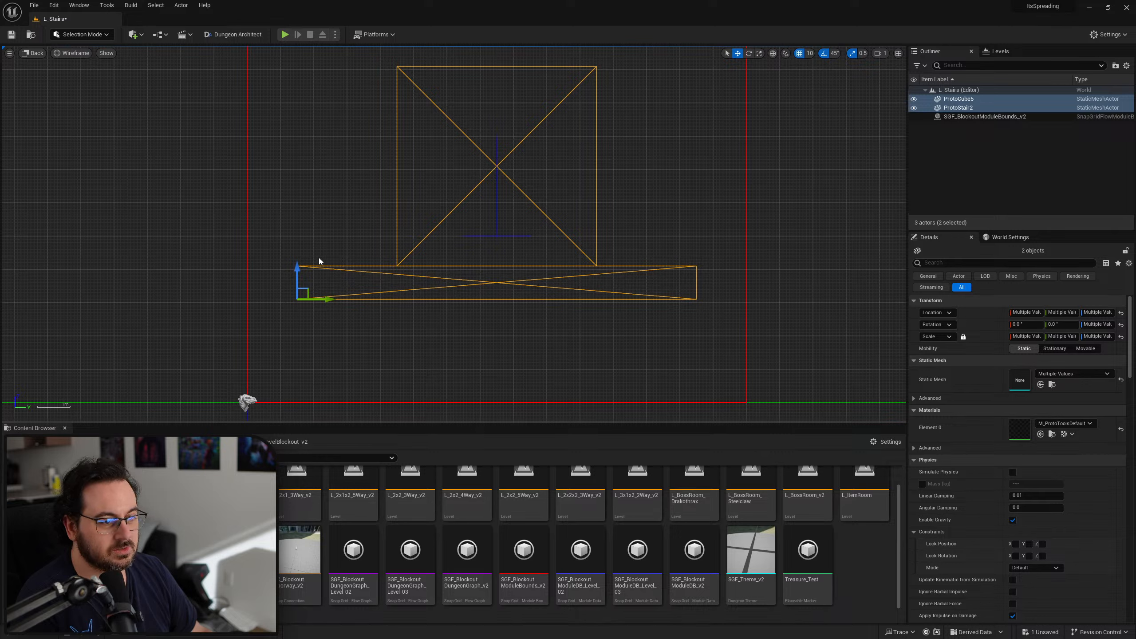
drag(308, 267, 279, 267)
click(357, 281)
click(323, 269)
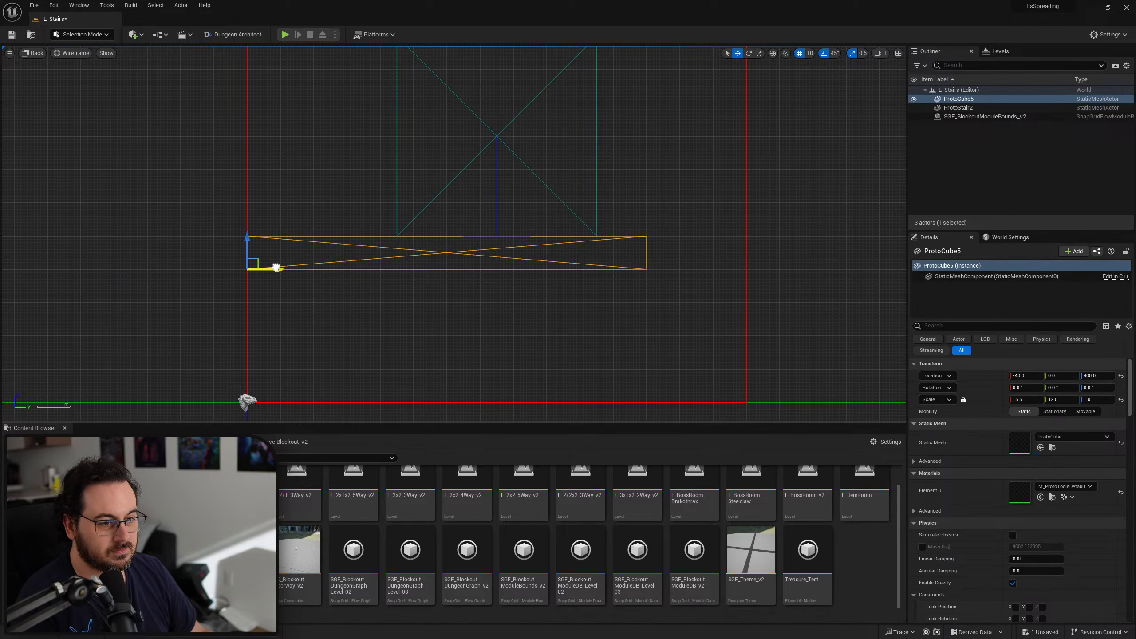
key(r)
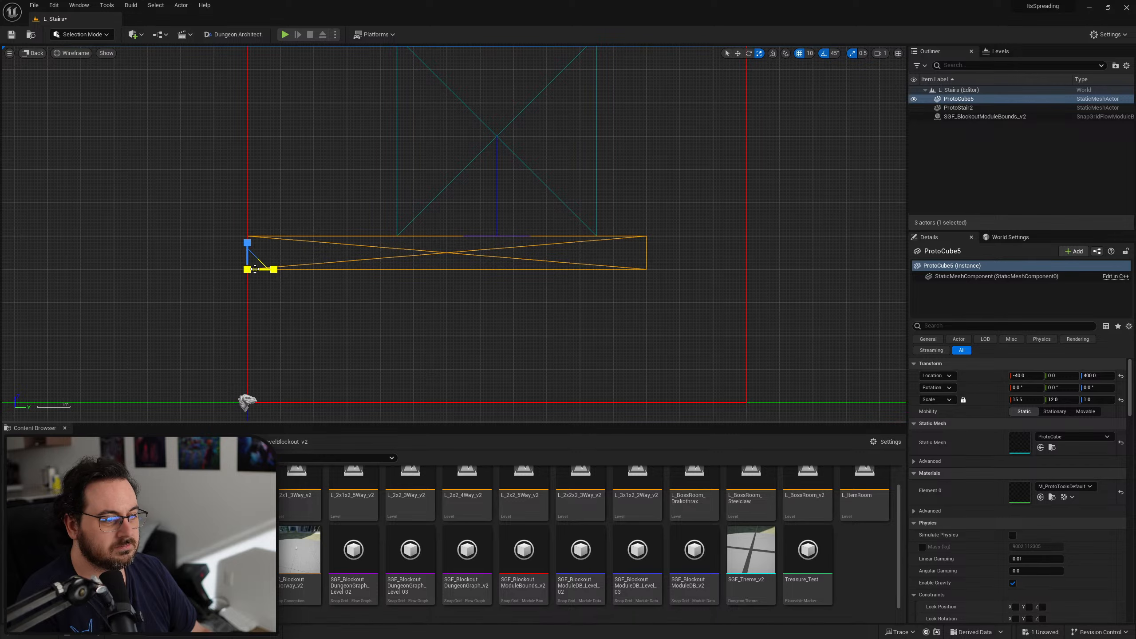
drag(274, 269, 356, 287)
In the top wireframe view, shift the ProtoCube5 floor along X and scale it to fit the module bounds' footprint
ctrl+middle_drag(399, 305, 451, 198)
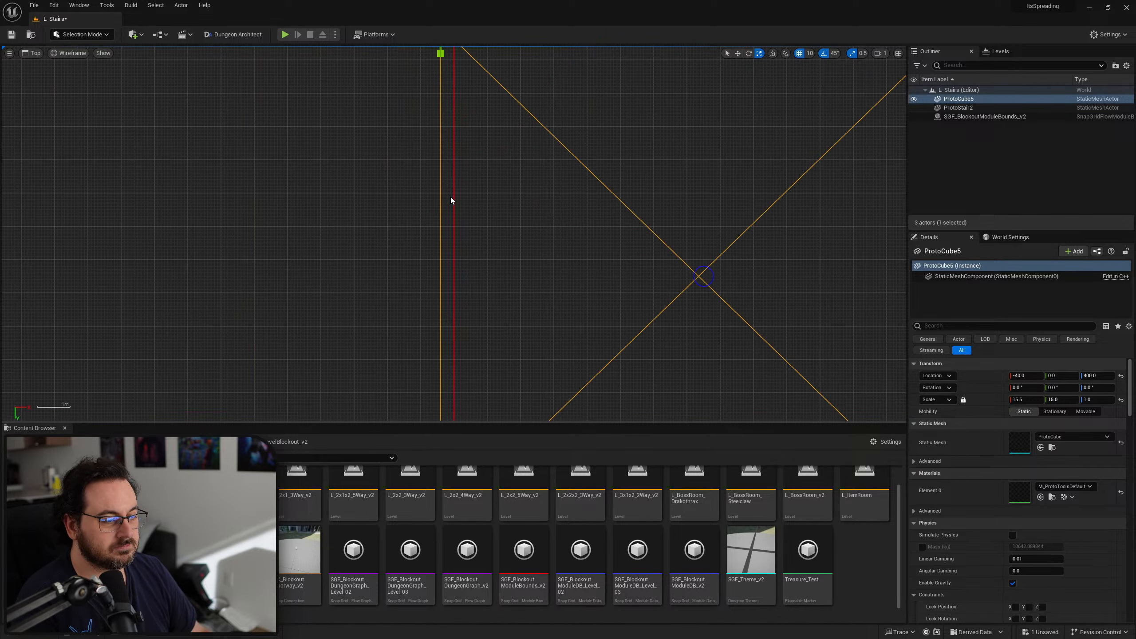
right_drag(419, 286, 302, 228)
scroll(310, 229, down, 2)
scroll(344, 235, down, 2)
right_drag(514, 215, 512, 239)
key(w)
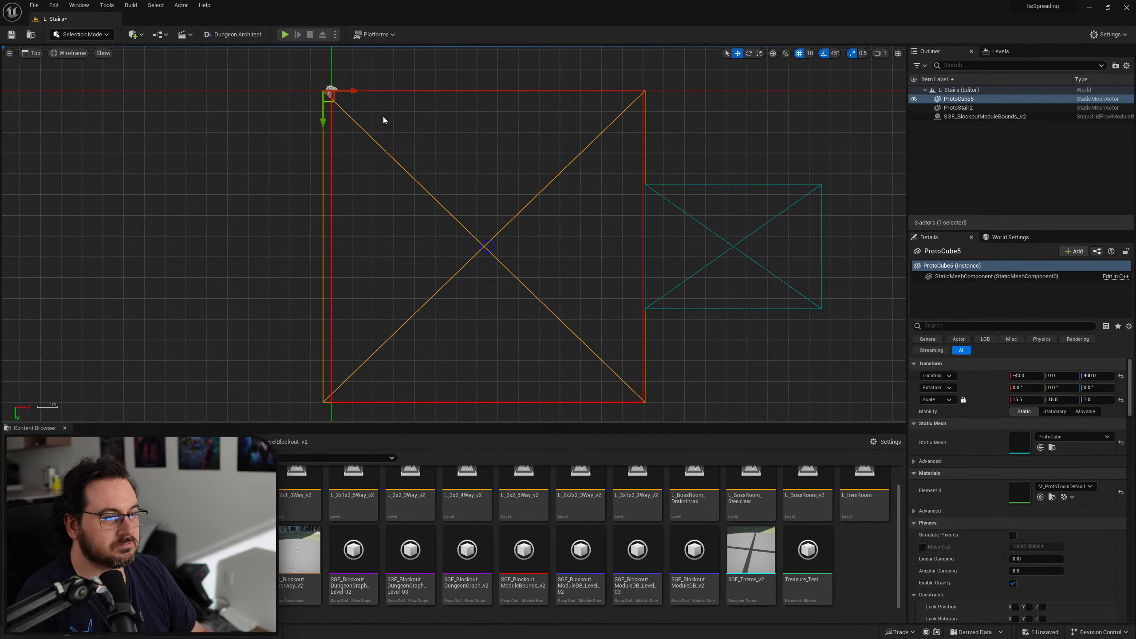
drag(352, 91, 356, 91)
key(r)
In the perspective view, move ProtoStair2 along X to about 1070 so it stands on the floor inside the bounds
ctrl+middle_drag(529, 181, 649, 359)
right_drag(648, 359, 651, 373)
click(362, 261)
right_drag(362, 260, 364, 260)
key(w)
drag(240, 213, 423, 219)
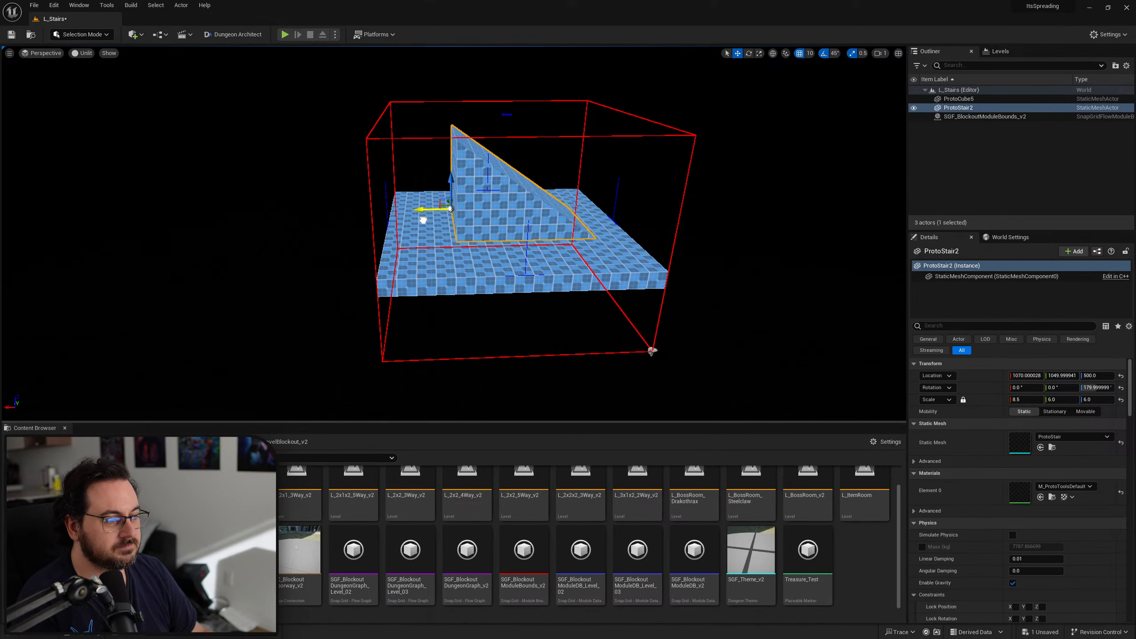
right_drag(423, 218, 440, 233)
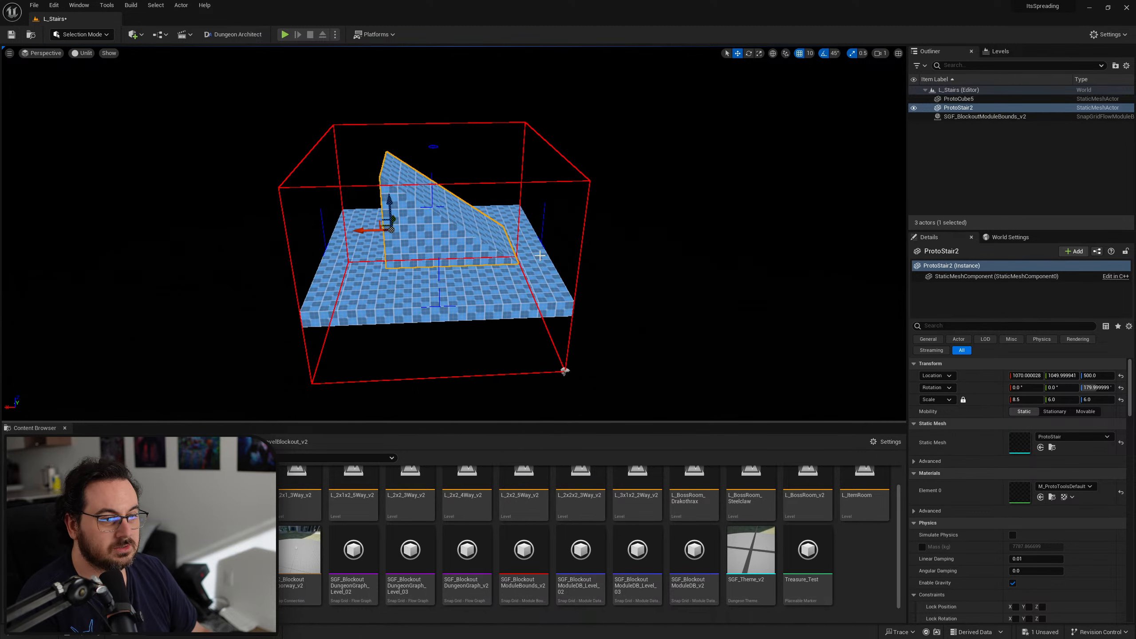
Add a basic Cube shape to the level and reset its location to the origin
click(133, 35)
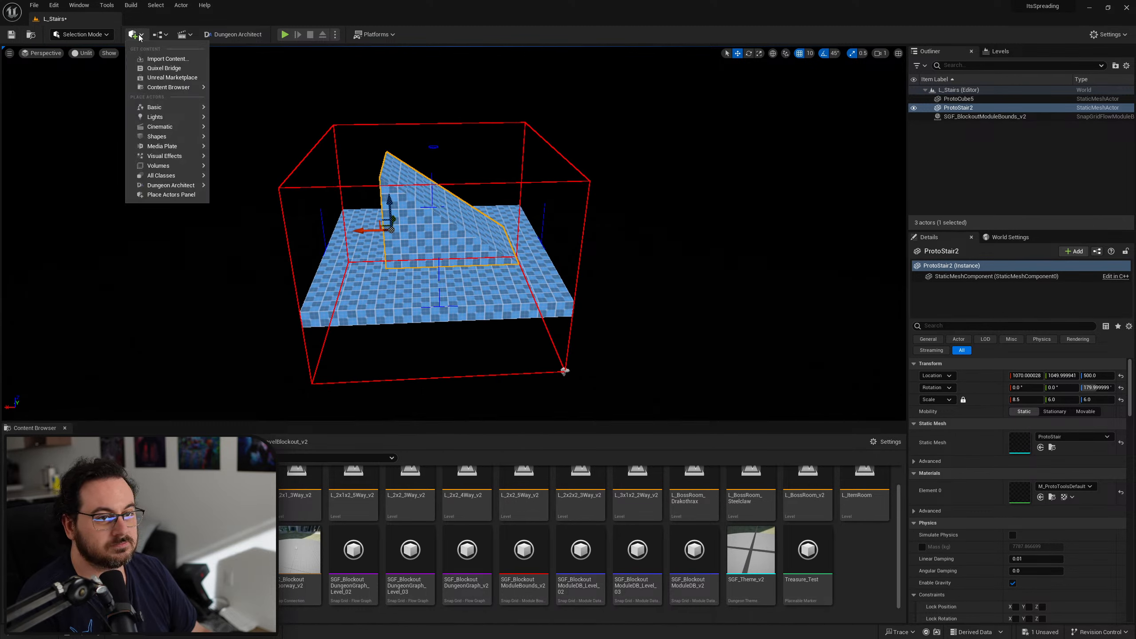
text(cube)
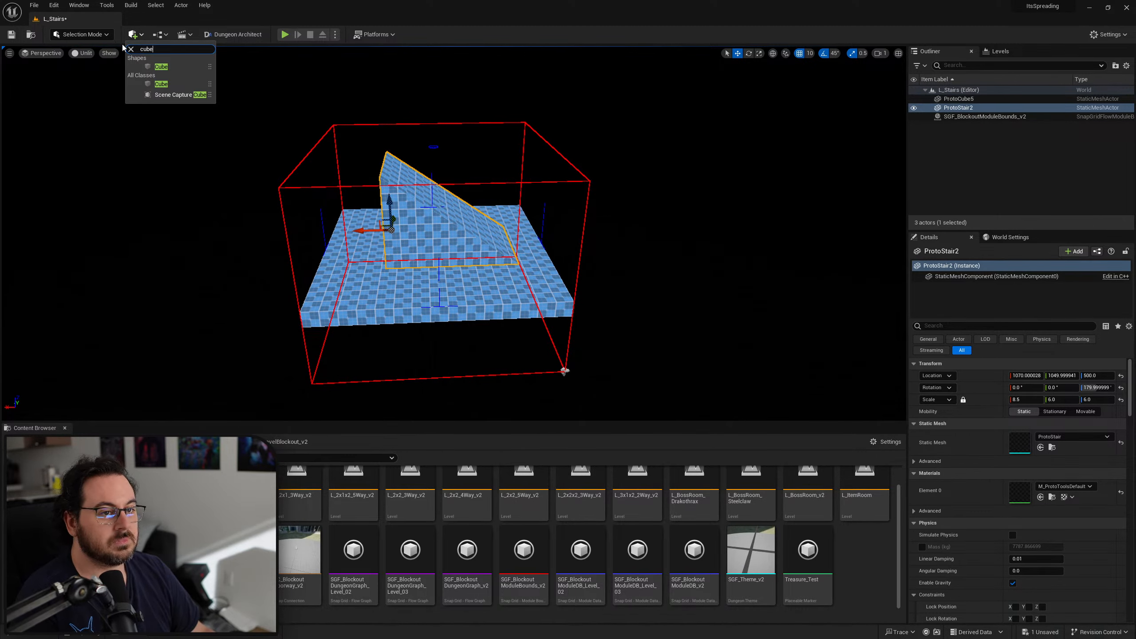
click(162, 85)
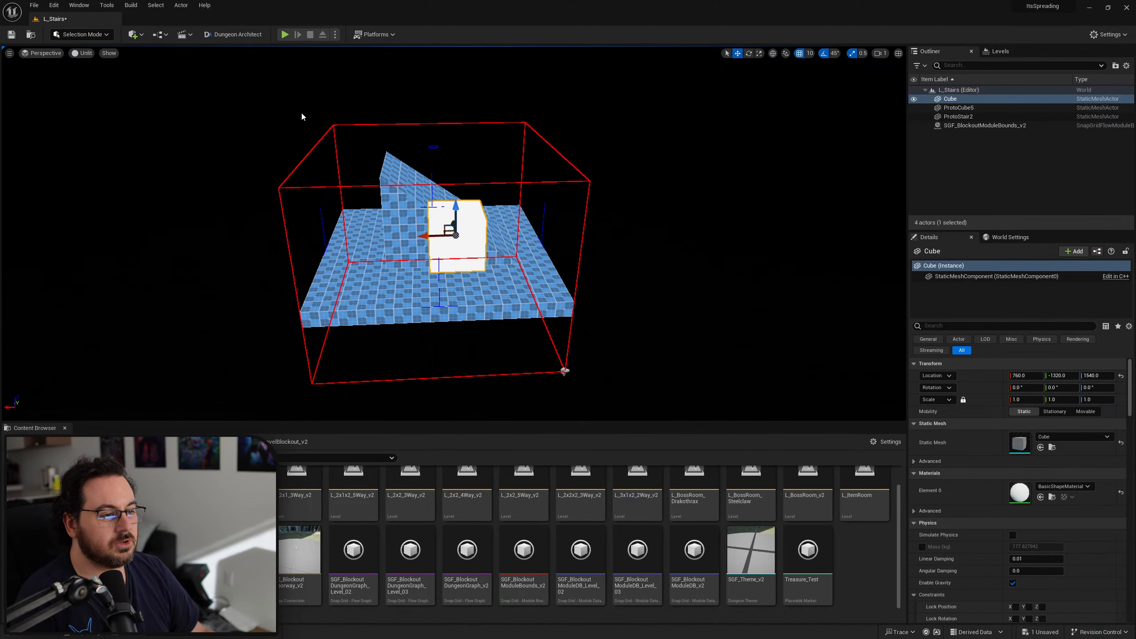
click(1121, 375)
scroll(579, 366, up, 3)
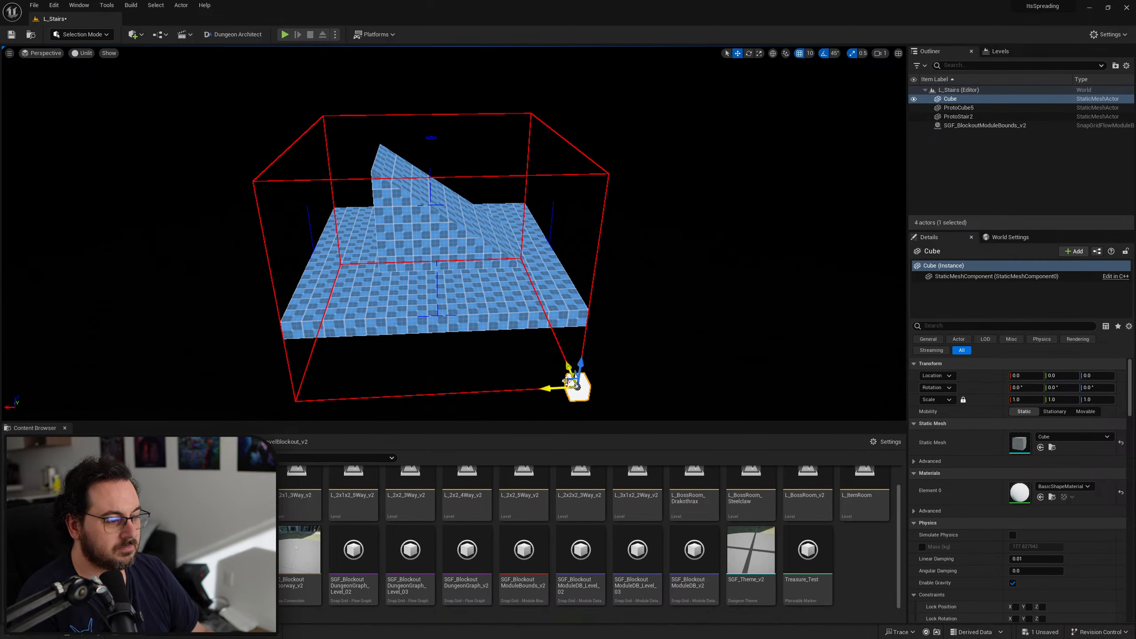
Transform the cube to location X -30, Y 750, Z 490, with an X scale of 15.5 and a Y rotation of 35°
drag(576, 386, 456, 247)
key(r)
key(e)
drag(535, 223, 514, 244)
click(1065, 387)
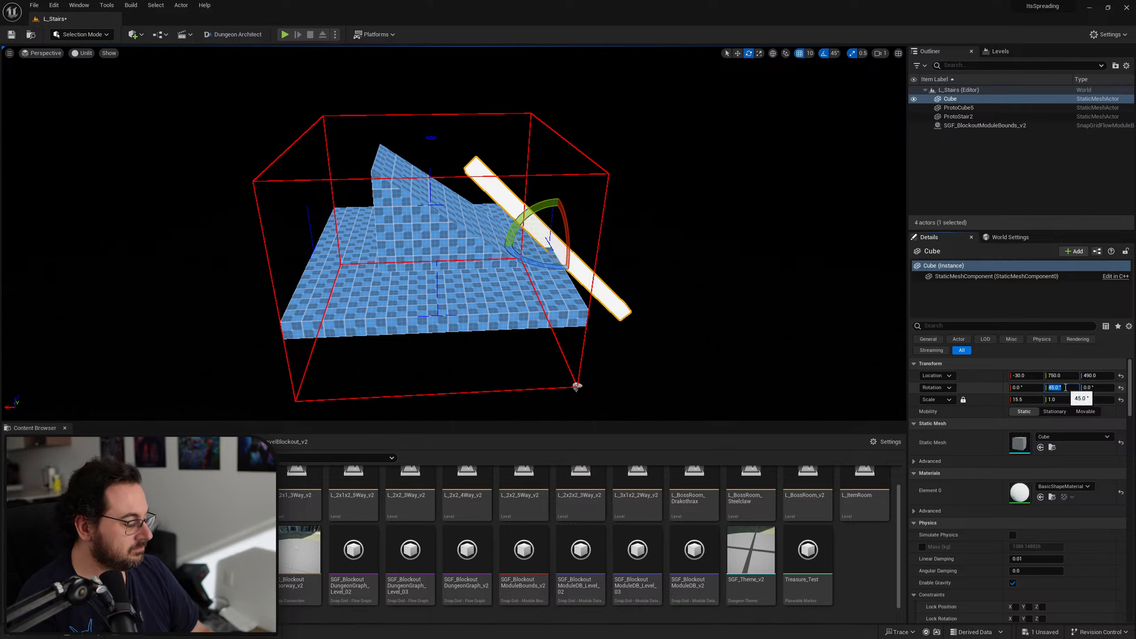
text(35)
key(Return)
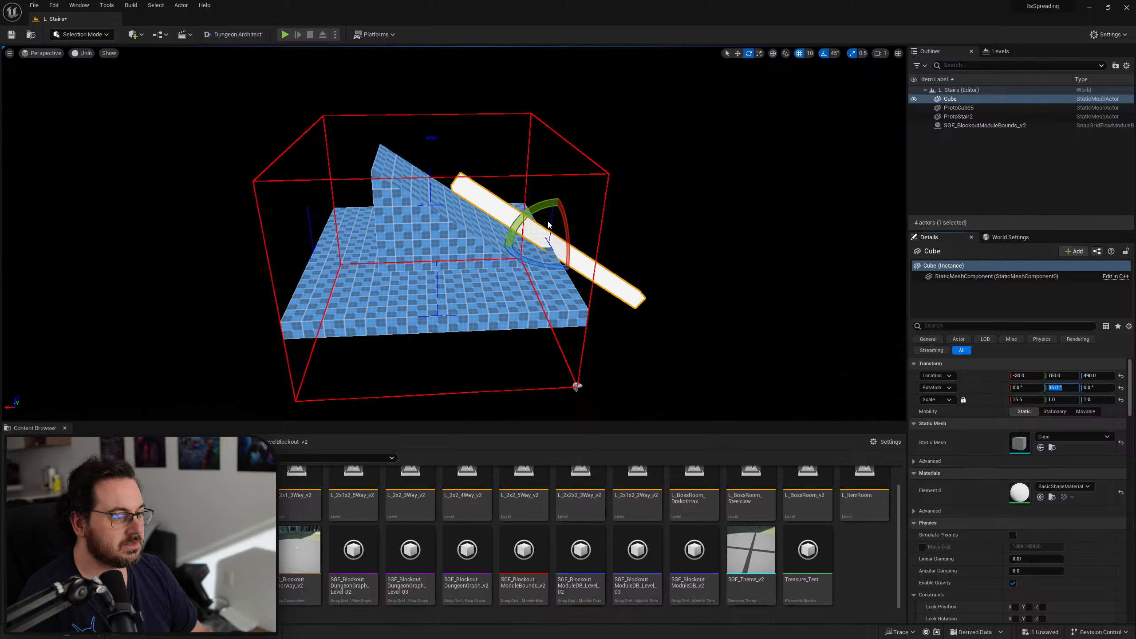
Move the Cube along X and Z to about X 610, Z 770 so it lies along the stair slope
right_drag(550, 226, 532, 206)
key(w)
drag(559, 306, 466, 265)
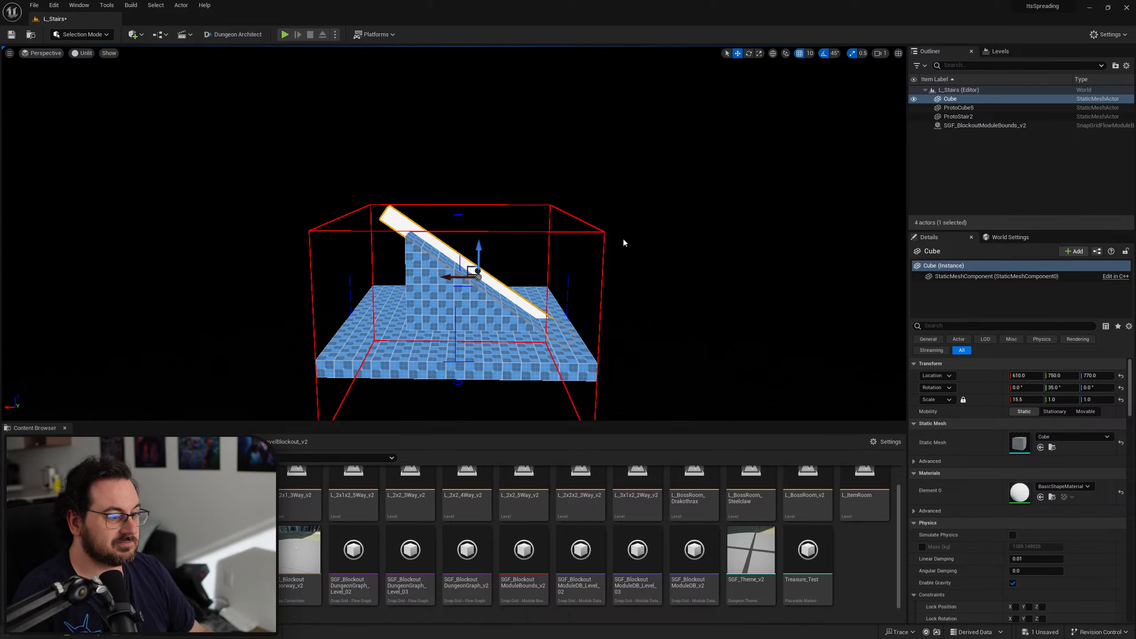
Set the Z value of the module bounds' Num Chunks to 2
click(605, 232)
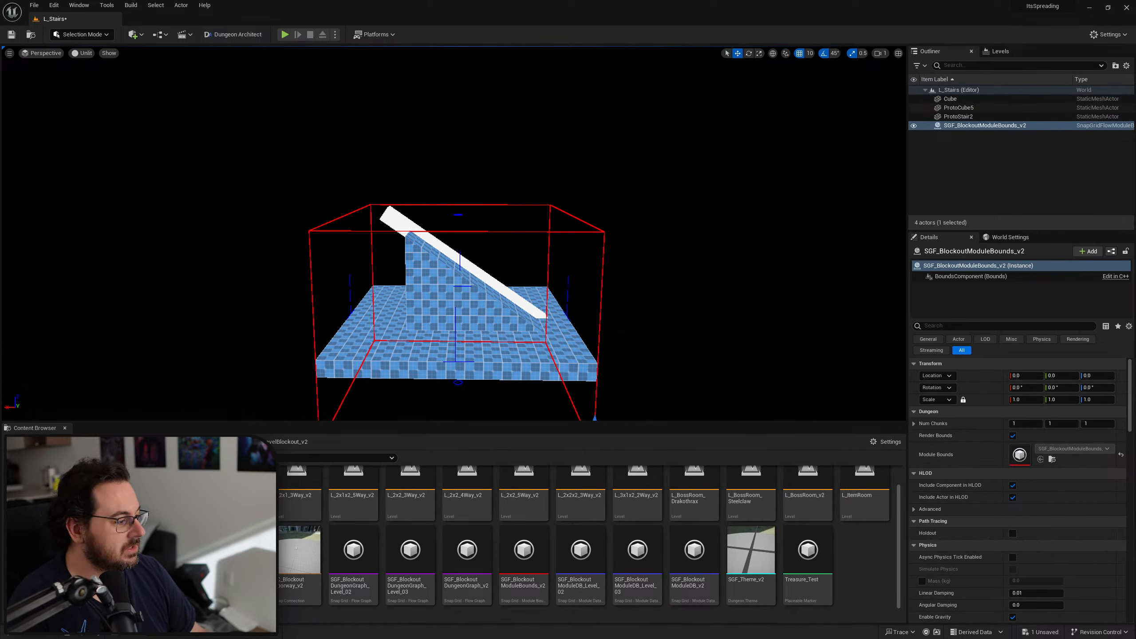
click(1098, 423)
text(2)
key(Return)
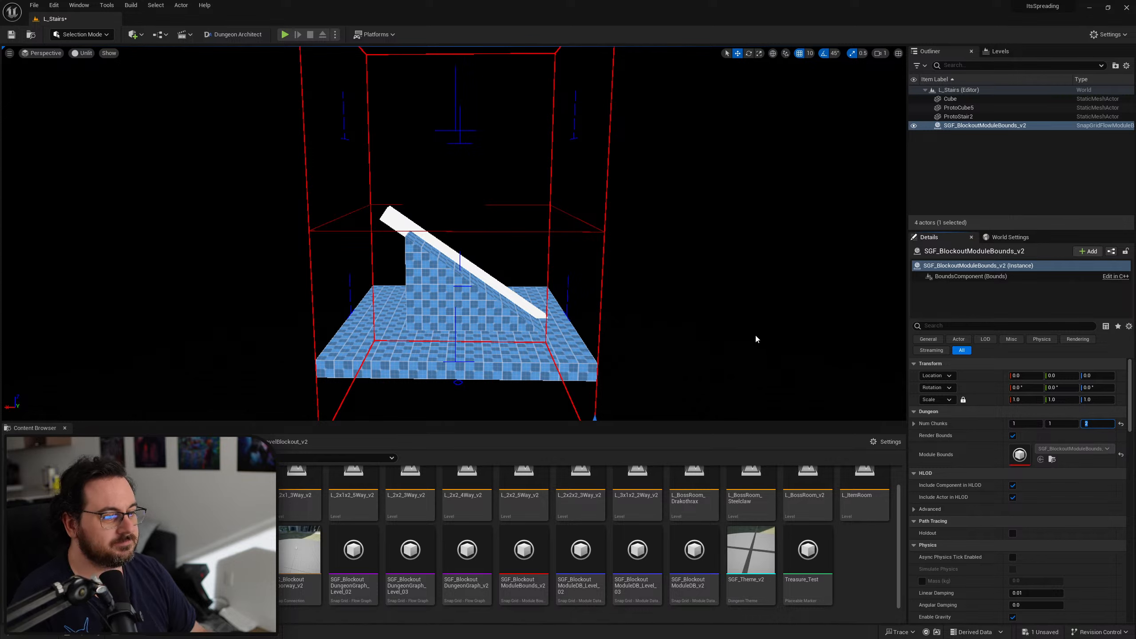
Shift ProtoStair2 along X to about 890 and the Cube along X to about 460
click(453, 297)
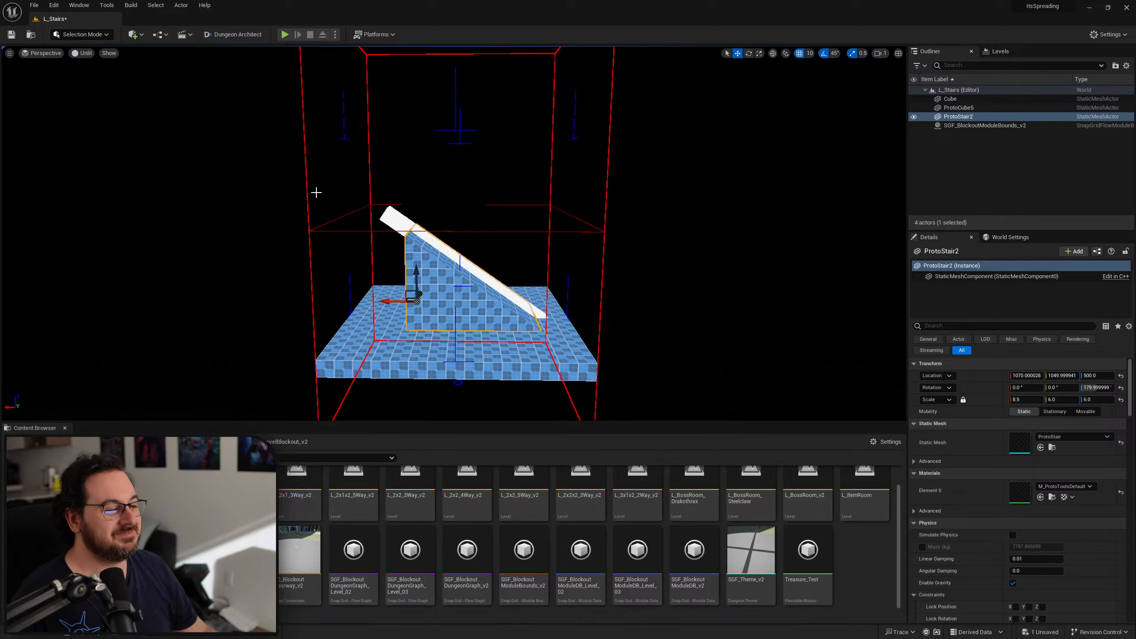
mouse_move(492, 262)
right_down()
mouse_move(501, 275)
mouse_move(472, 271)
mouse_move(471, 291)
mouse_move(472, 267)
right_up()
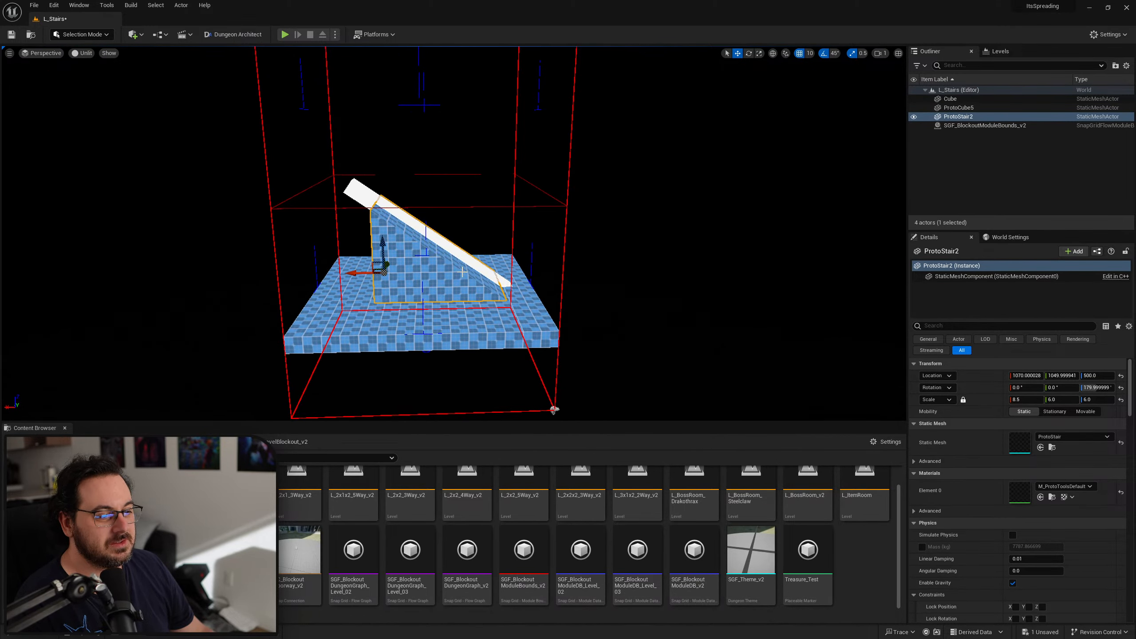
drag(350, 270, 380, 272)
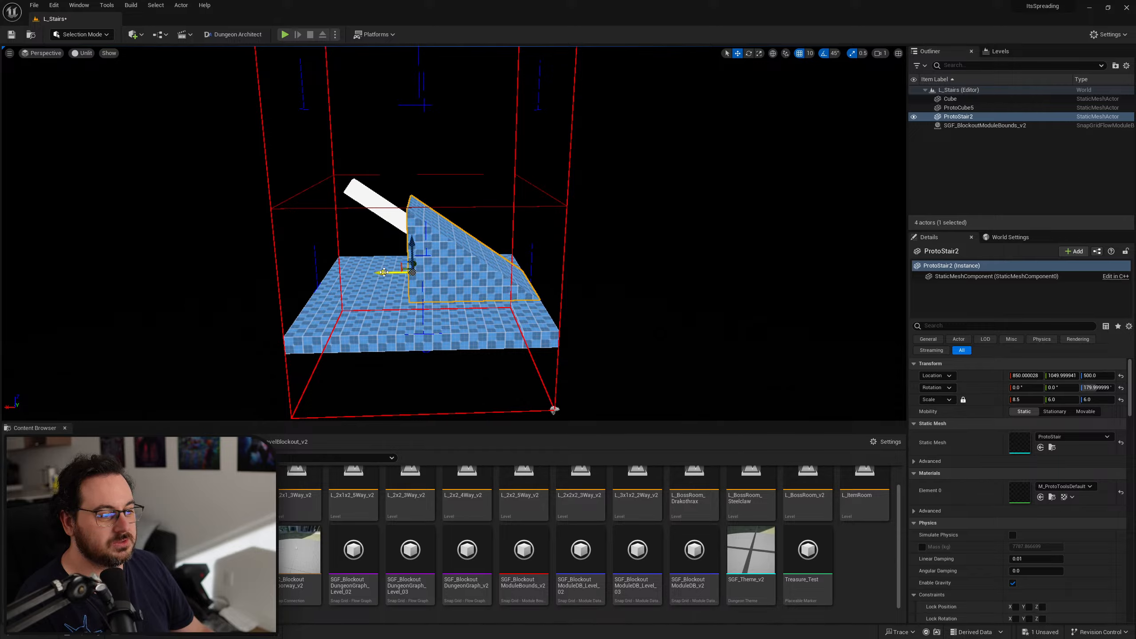
right_drag(384, 272, 494, 280)
alt+drag(452, 264, 358, 205)
right_drag(358, 204, 460, 233)
key(Delete)
click(425, 235)
drag(416, 283, 434, 283)
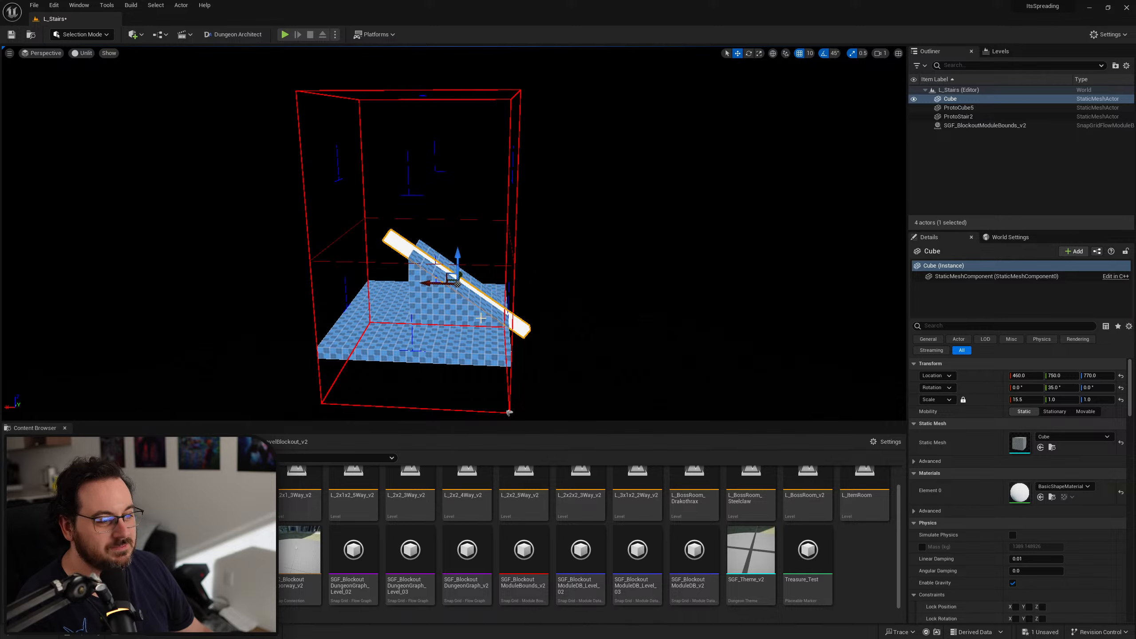
Scale ProtoStair2 down in height to a Z scale of 5.5
click(458, 284)
key(r)
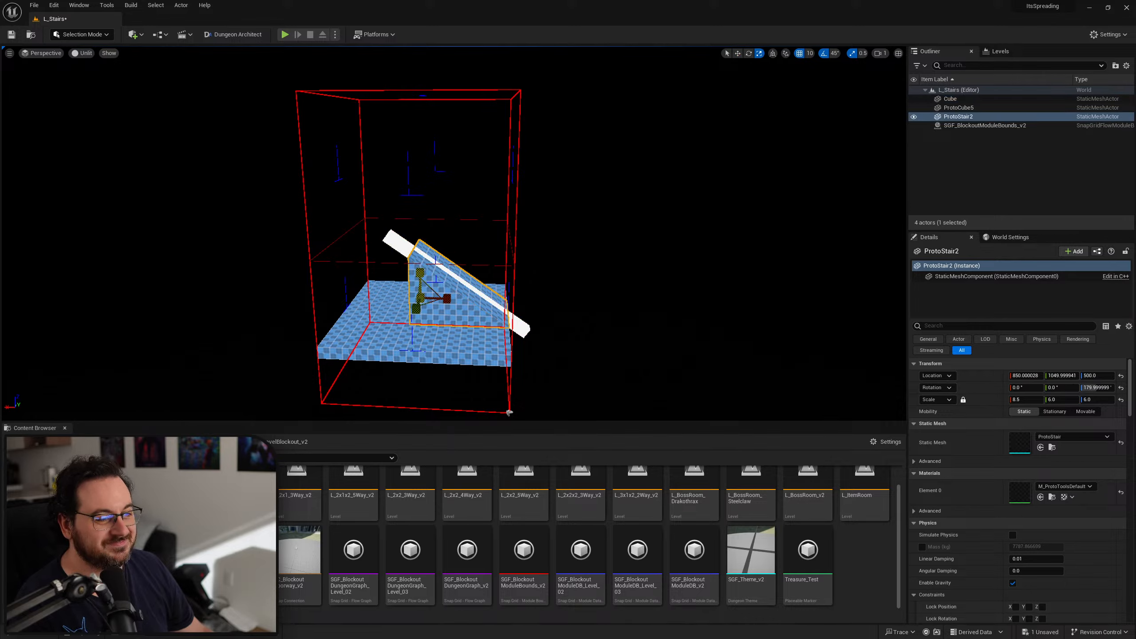
drag(419, 273, 420, 284)
right_drag(420, 284, 441, 244)
key(s)
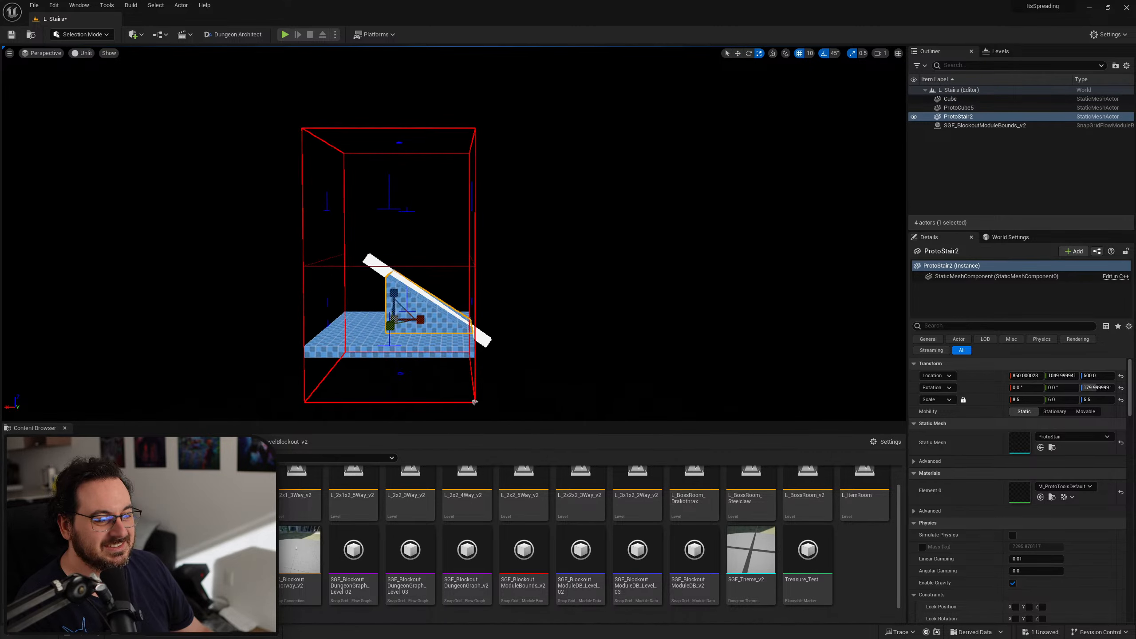
key(q)
right_drag(495, 279, 495, 279)
key(e)
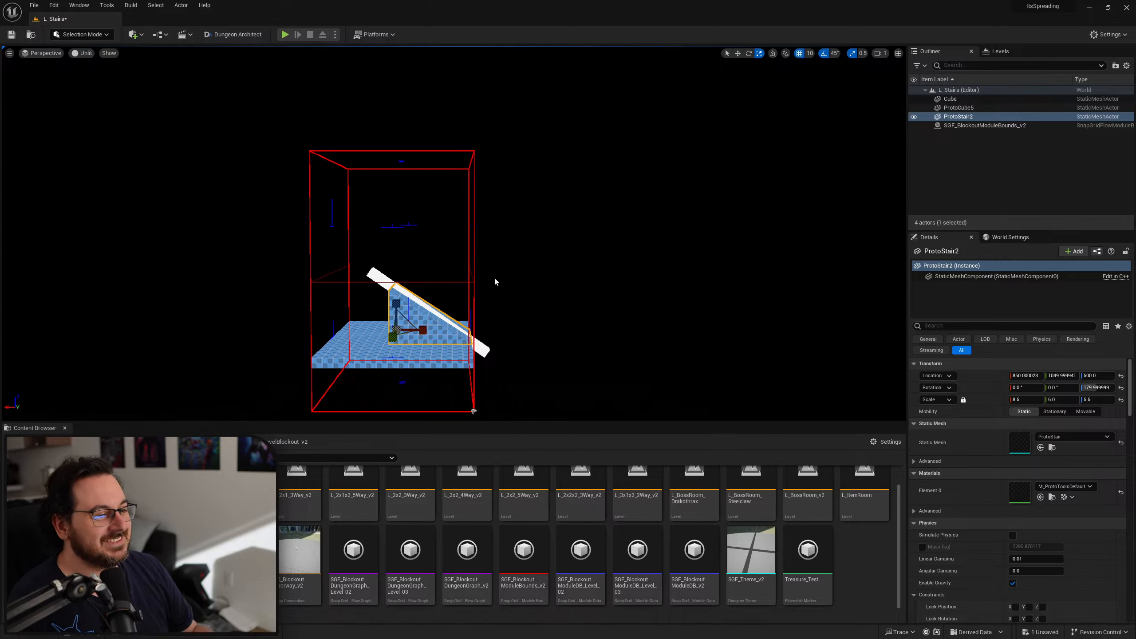
Set the X value of the module bounds' Num Chunks to 2
click(471, 284)
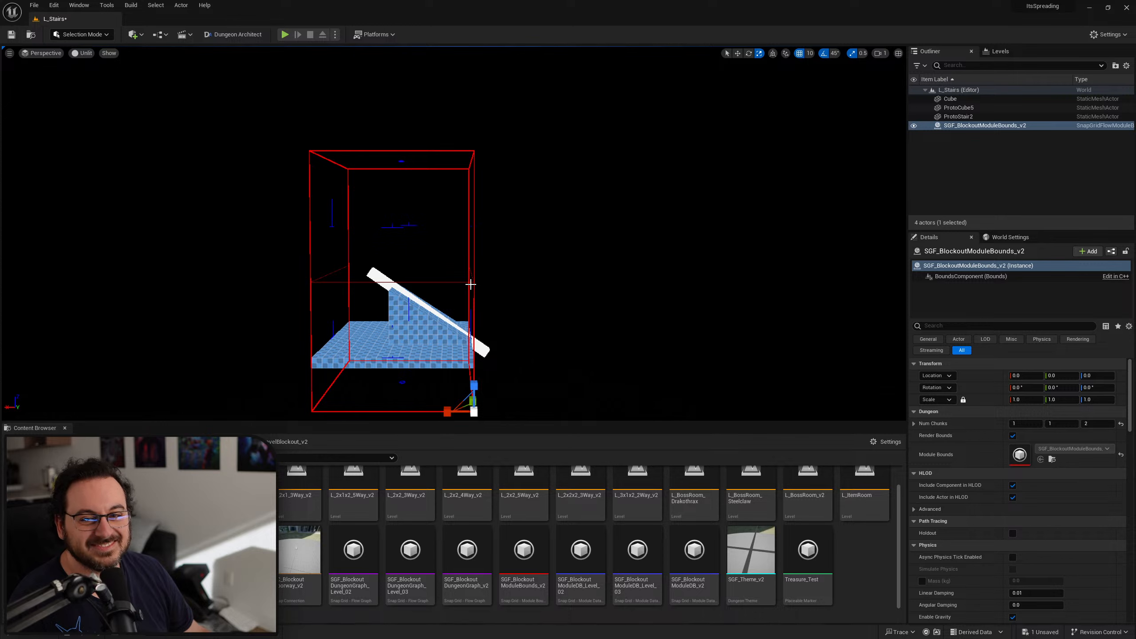
click(429, 329)
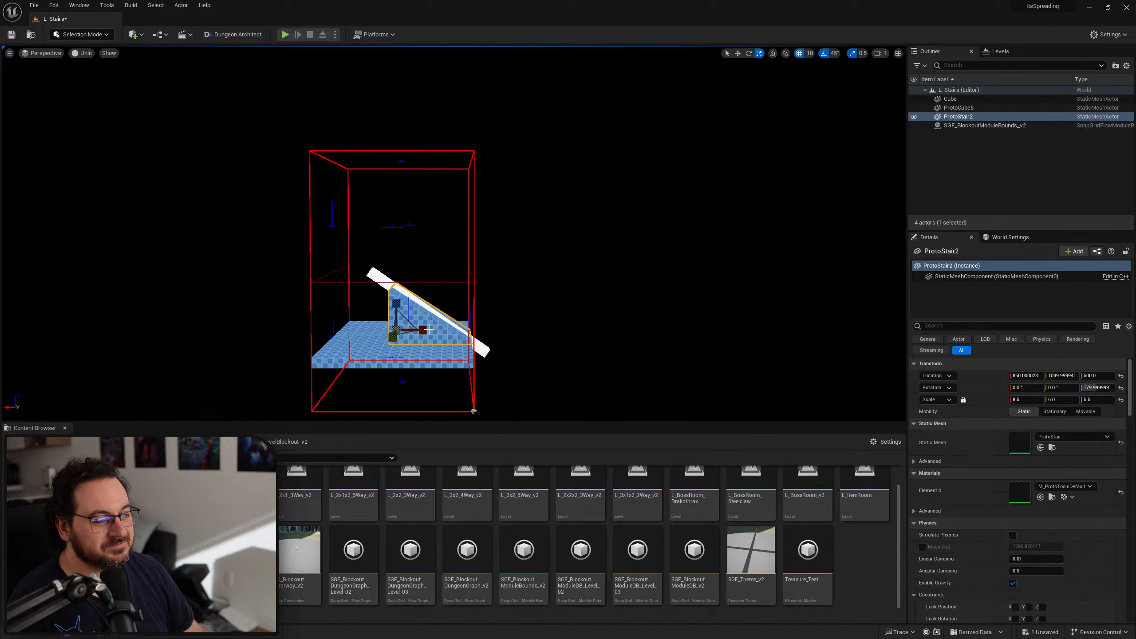
click(470, 280)
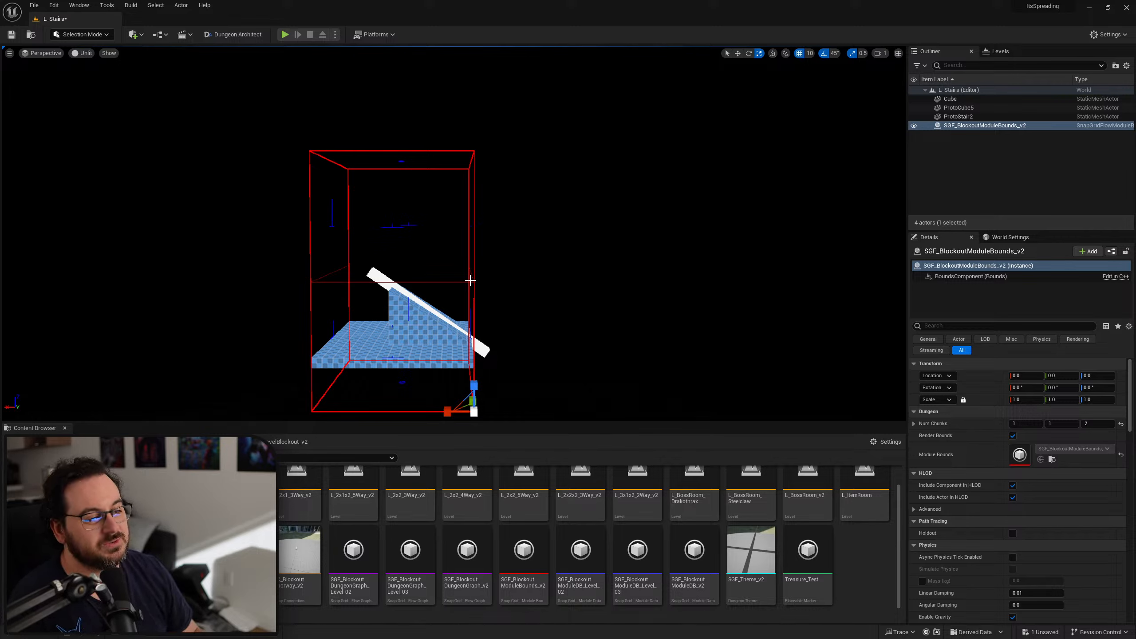
click(1027, 425)
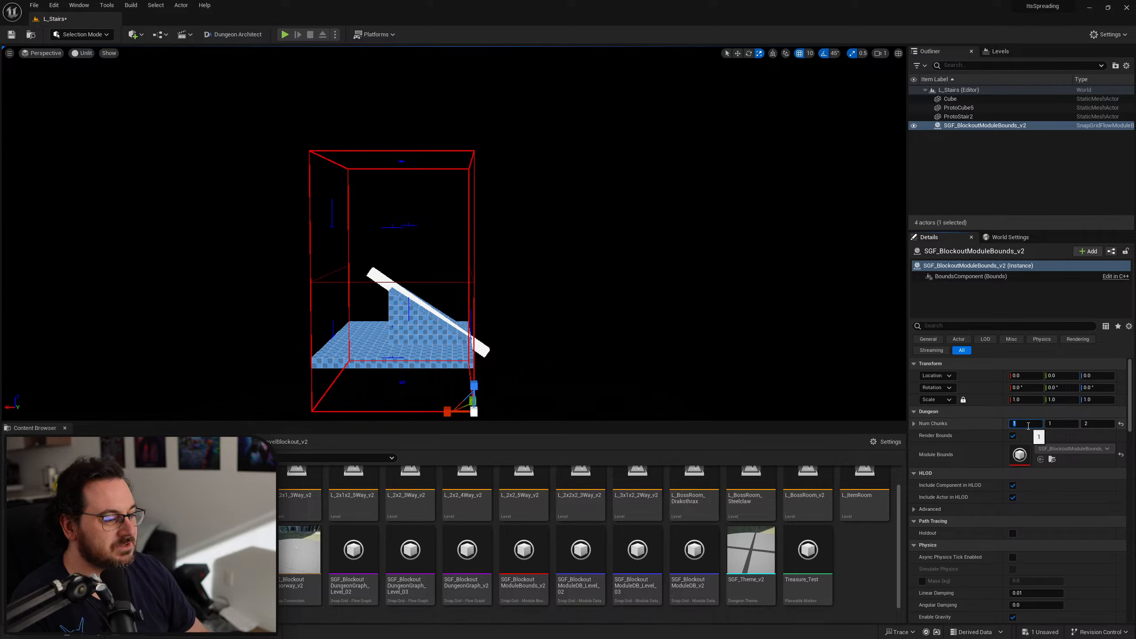
text(2)
key(Return)
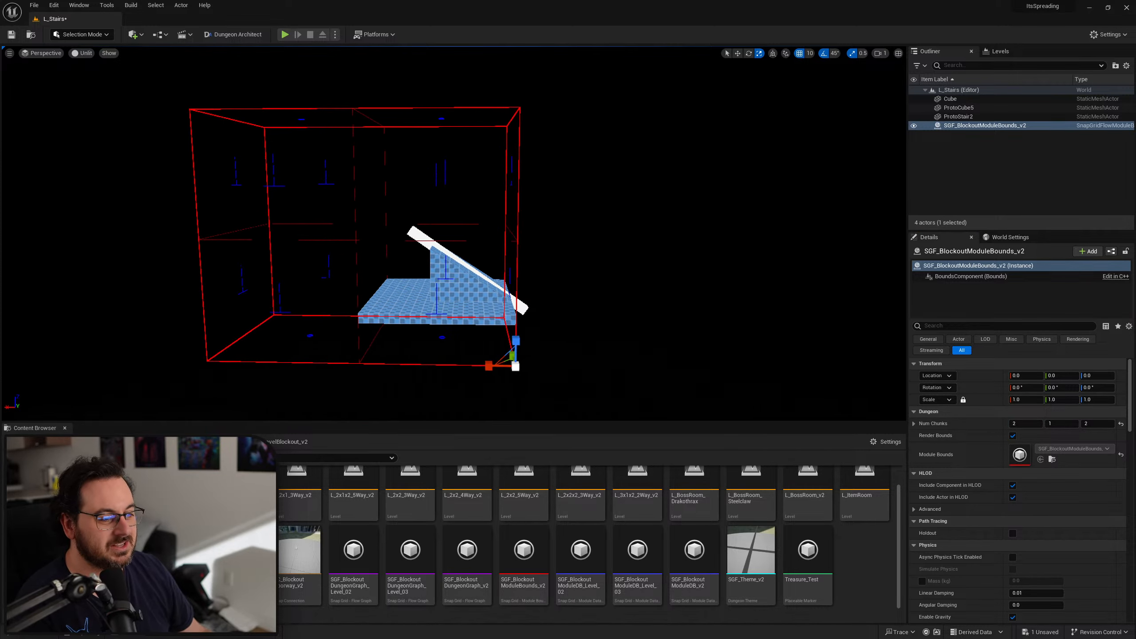
In the top wireframe view, stretch the ProtoCube5 floor to an X scale of 30 to fill the widened bounds
middle_drag(454, 233, 521, 248)
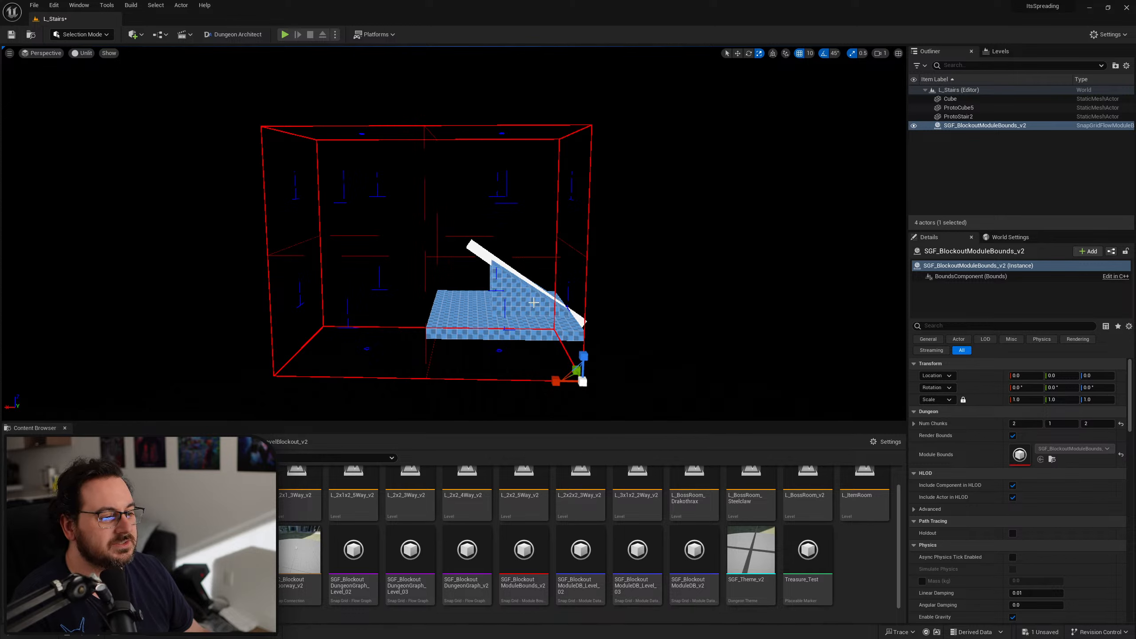
click(533, 303)
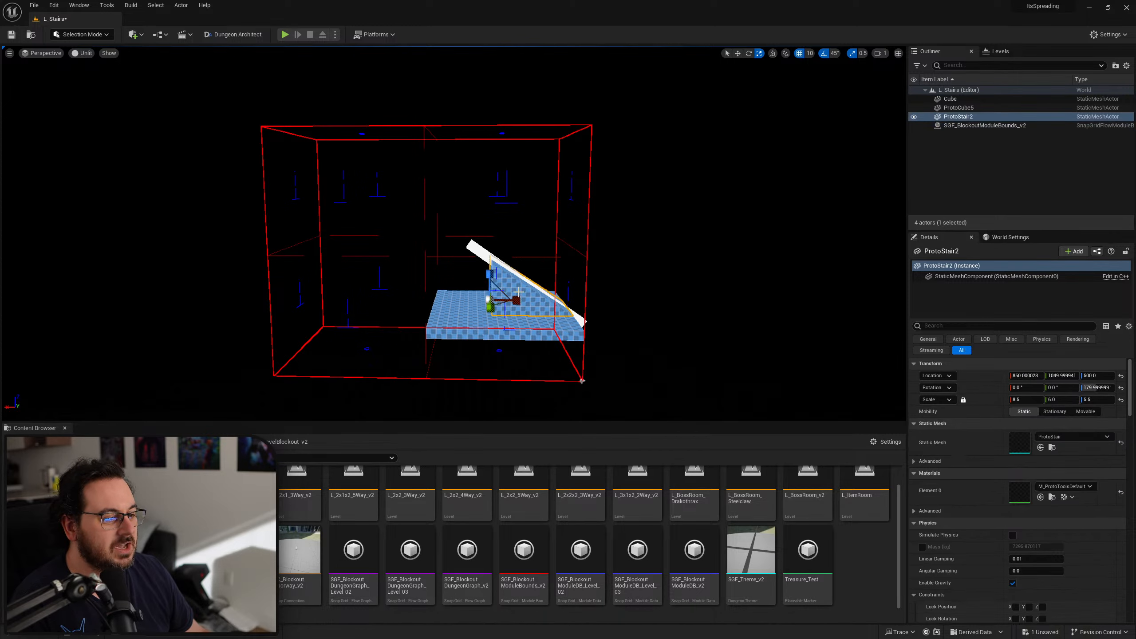
click(490, 333)
key(alt+j)
right_drag(551, 269, 424, 277)
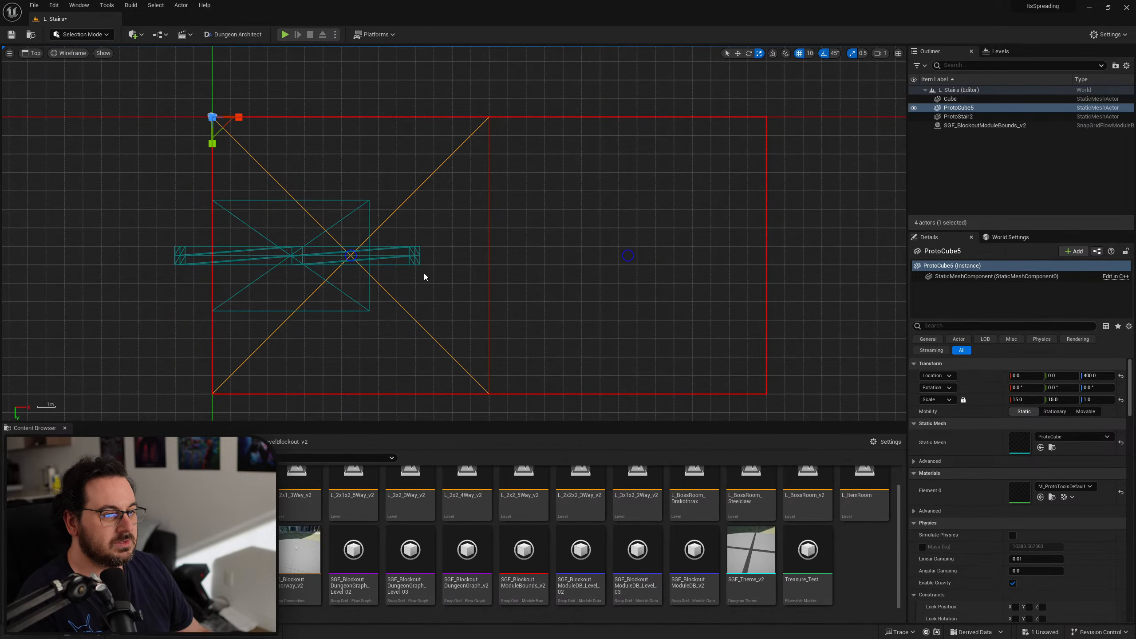
drag(239, 118, 244, 117)
key(alt+shift+h)
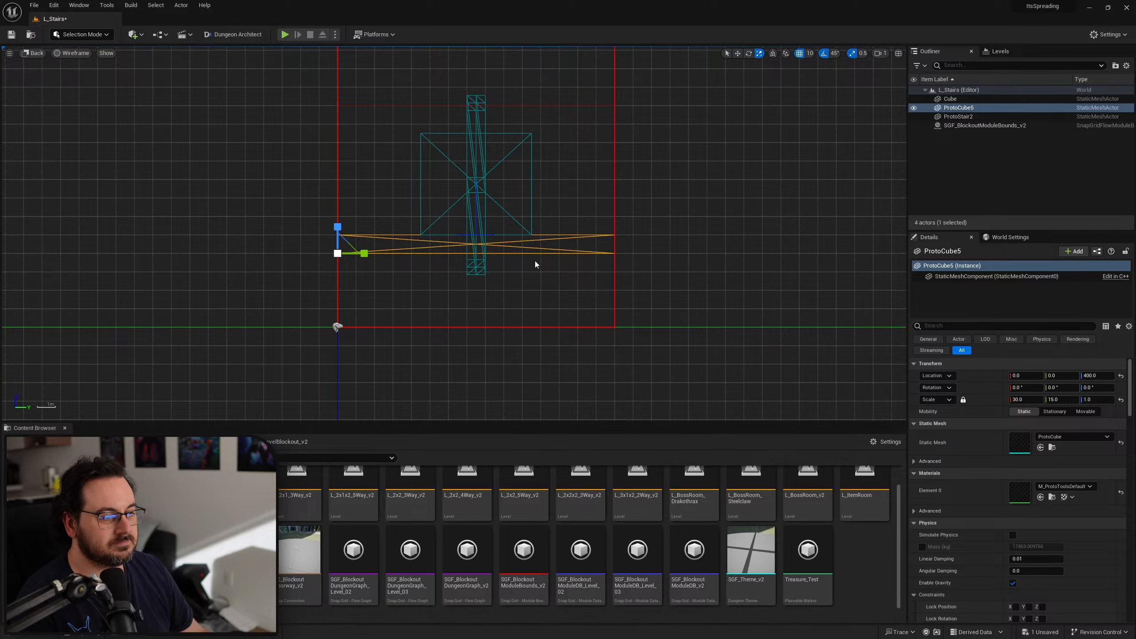
key(alt+g)
right_drag(393, 363, 395, 359)
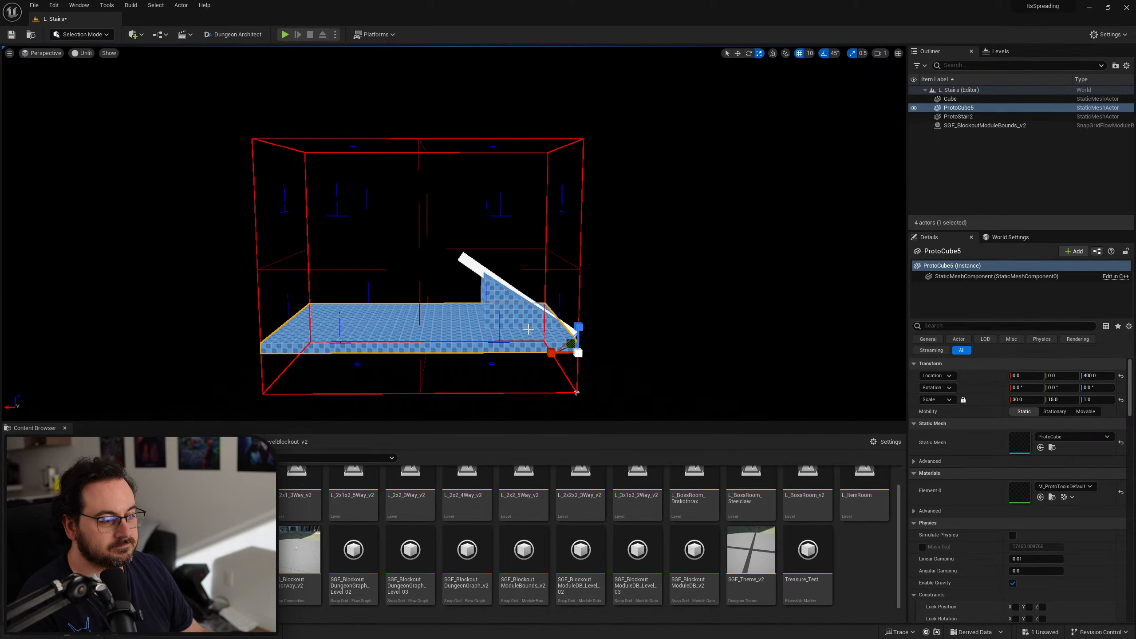
Move ProtoStair2 along X to about 3000 at the far end of the floor and scale it to 19.5 in X and 12 in Z
click(530, 315)
key(w)
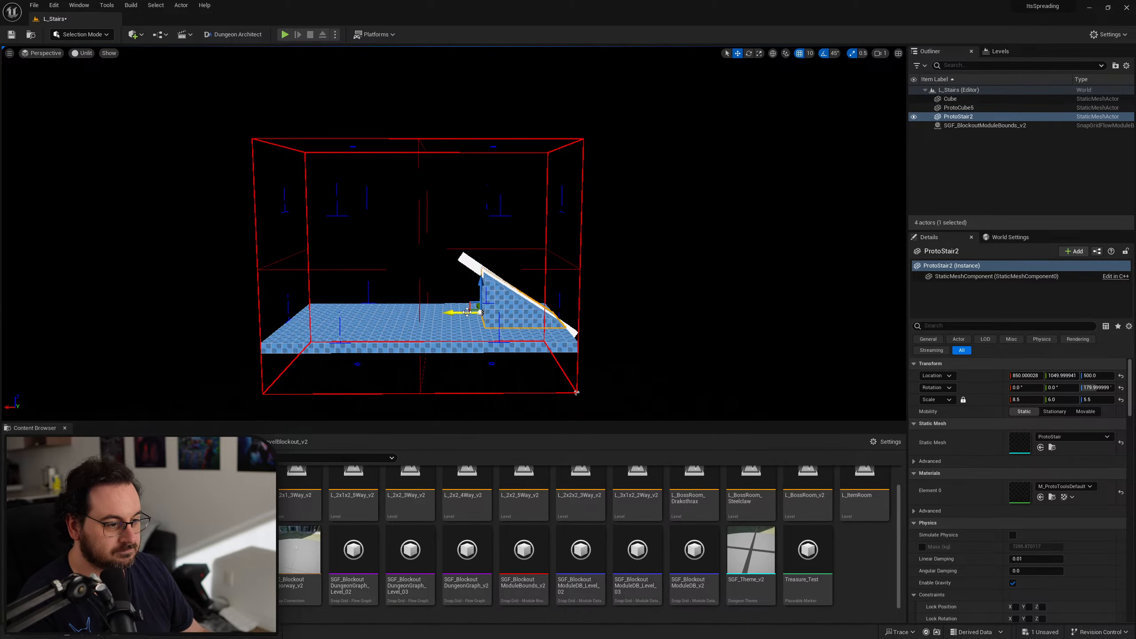
drag(467, 312, 297, 244)
key(r)
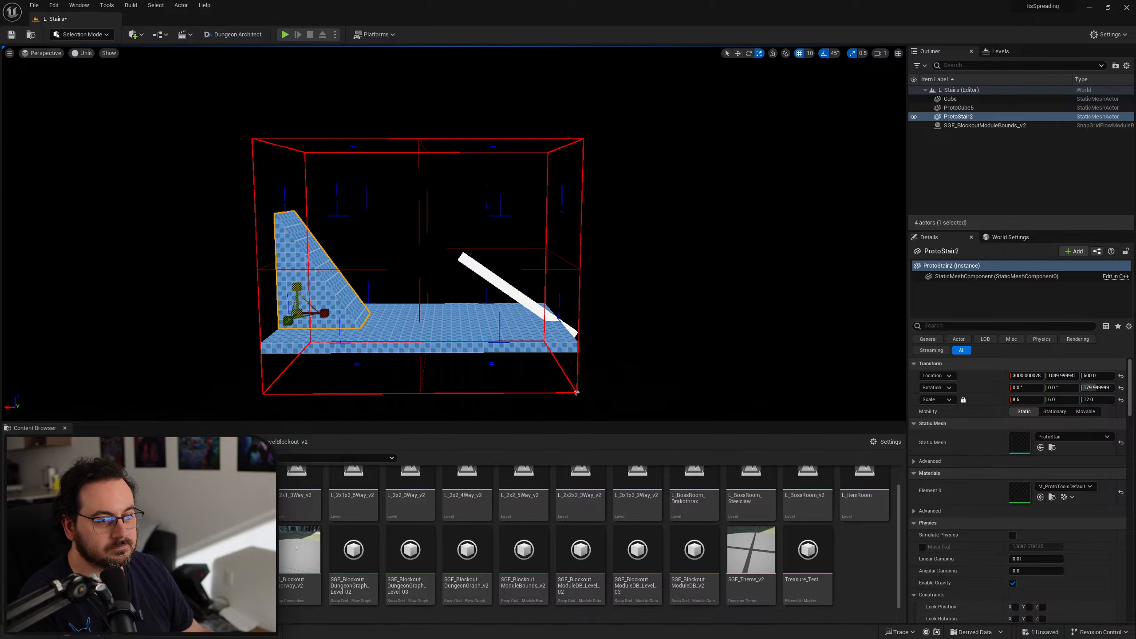
drag(331, 318, 428, 318)
Move the Cube to about X 1640, Z 870 on the stair slope and reduce ProtoStair2's X scale to 18
click(467, 280)
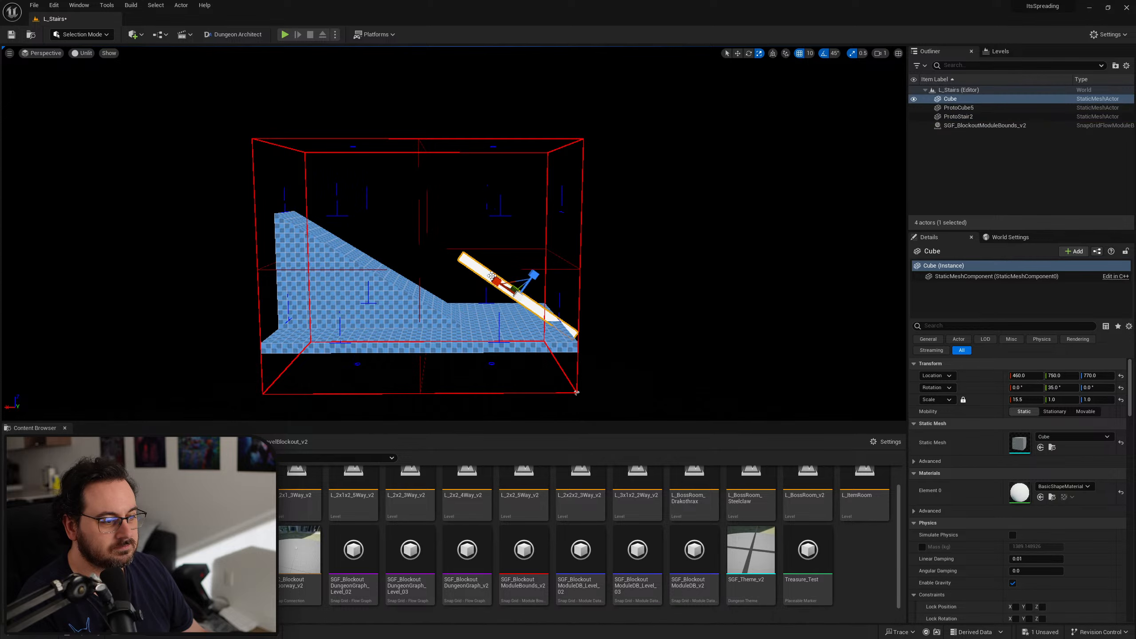
key(w)
drag(512, 286, 401, 278)
click(397, 315)
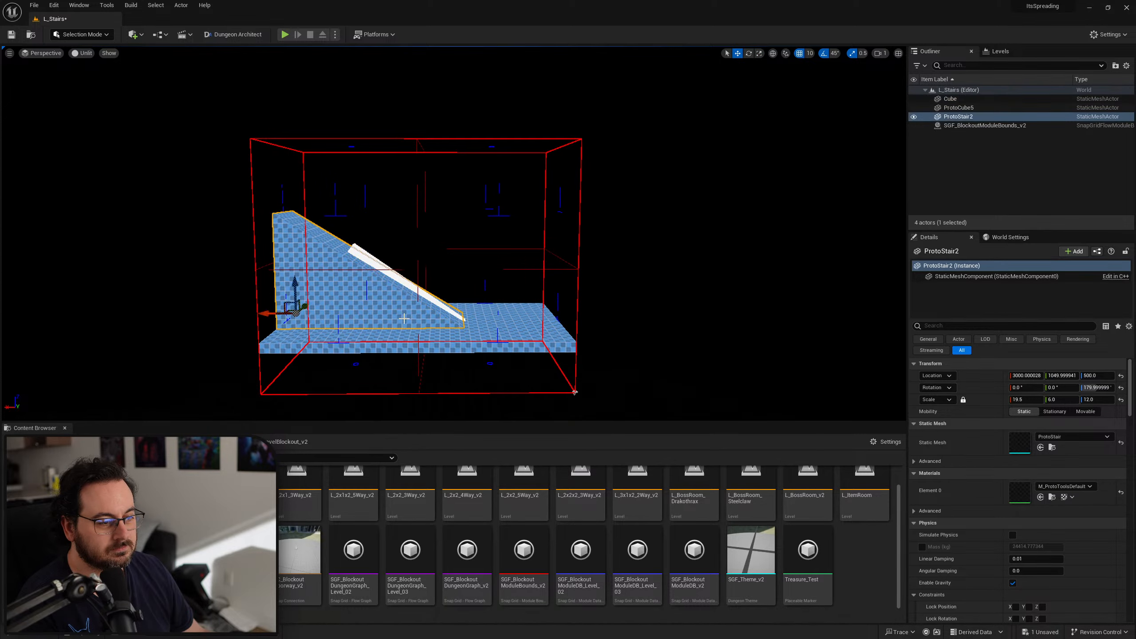
key(r)
drag(325, 314, 316, 315)
Set the Cube's Y rotation to 30° and stretch ProtoStair2 to an X scale of 21 to match that slope
click(402, 286)
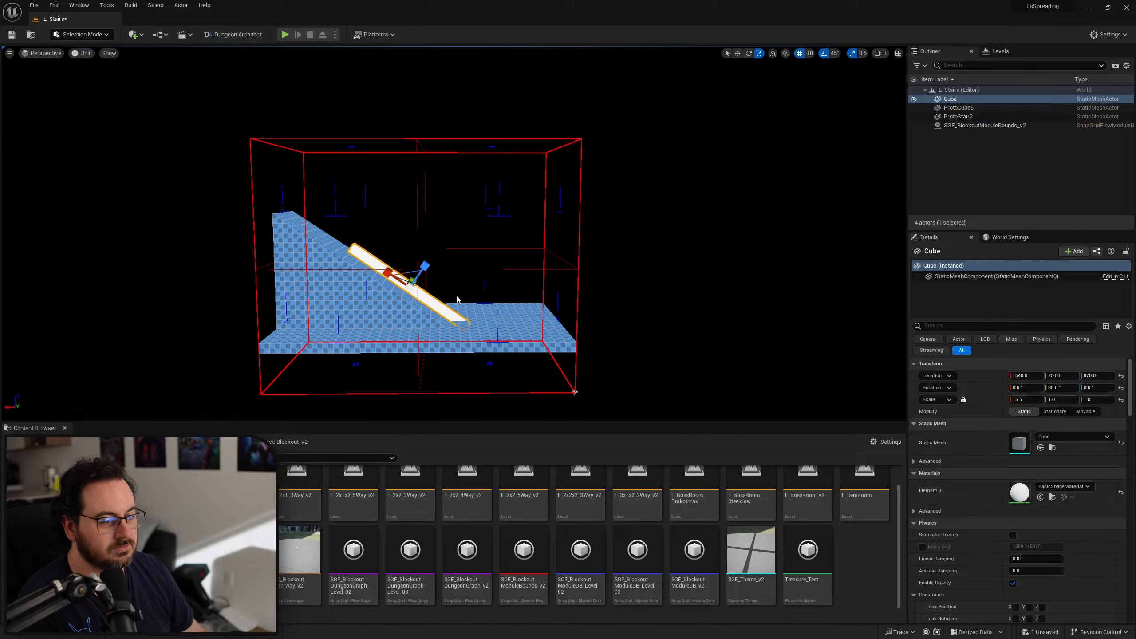
click(1060, 387)
text(30)
key(Return)
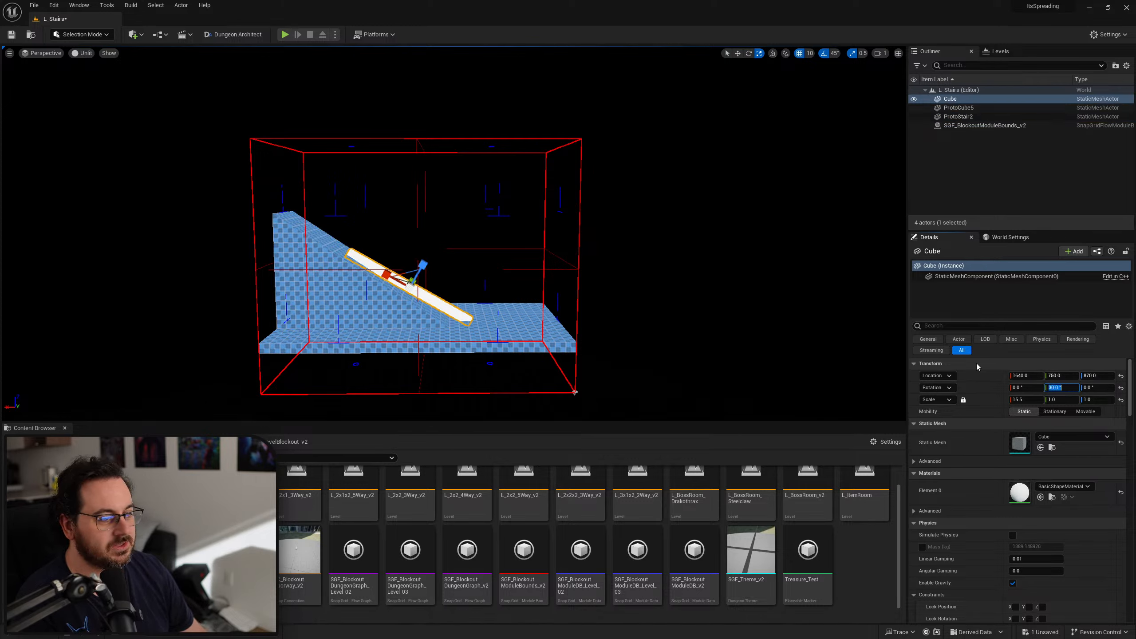
click(374, 304)
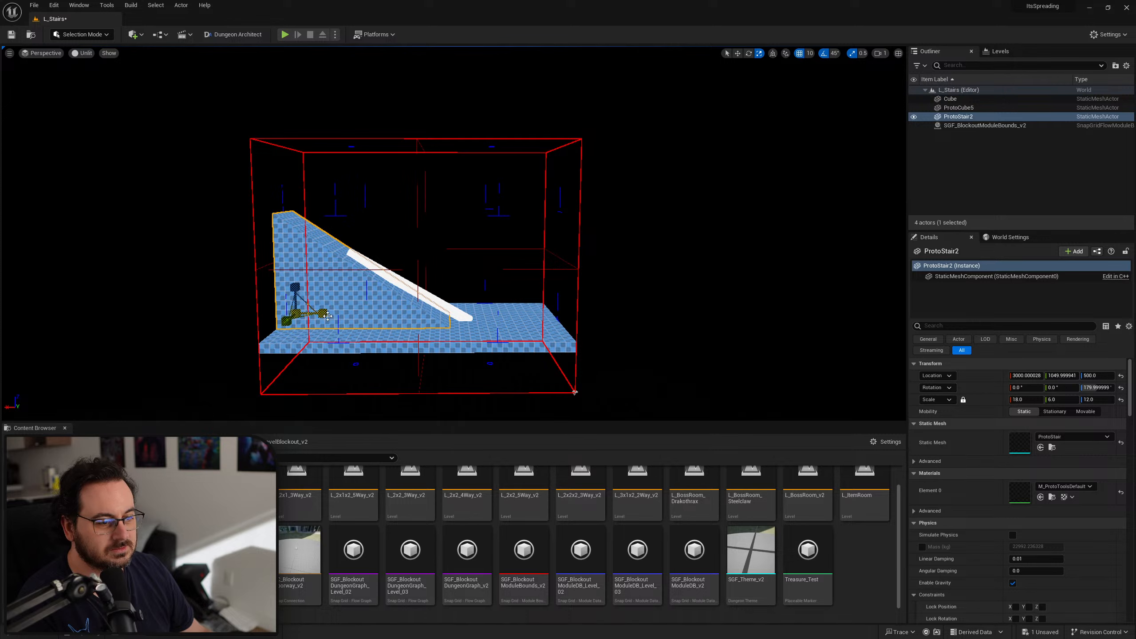
drag(328, 316, 339, 316)
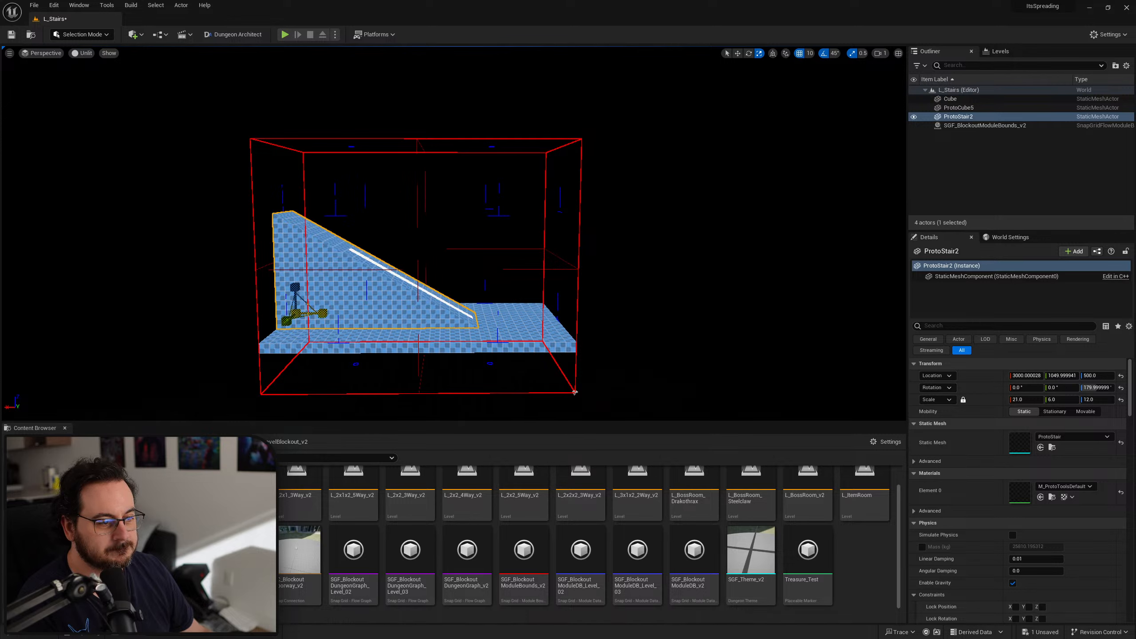
Raise the Cube to about Z 930 to compare it with the stair slope, then delete the Cube
click(450, 305)
key(w)
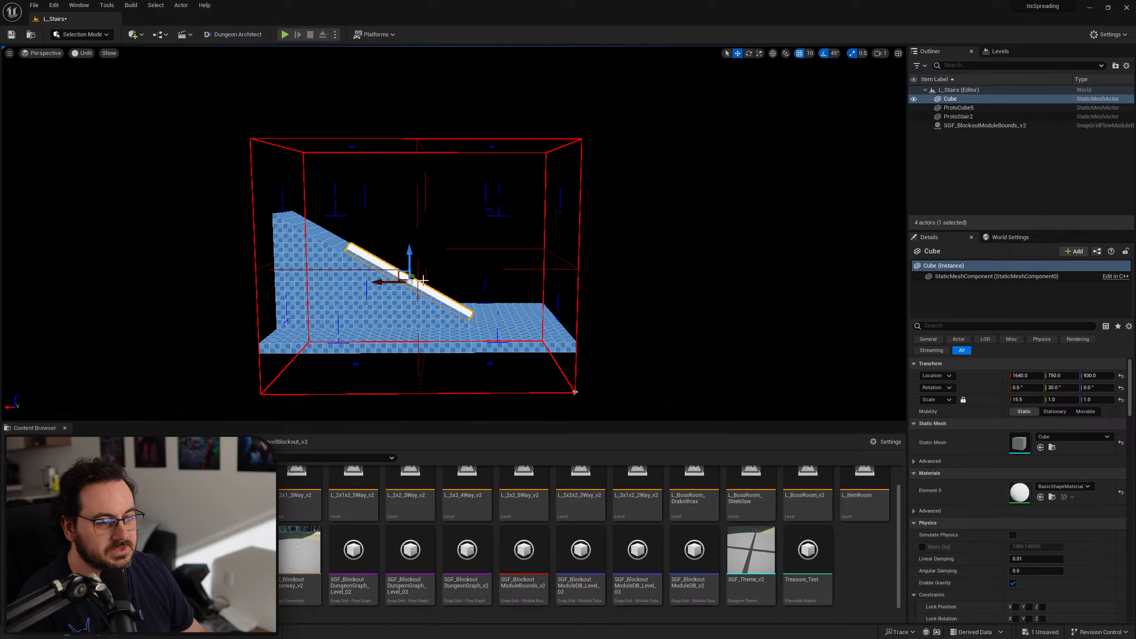
click(364, 302)
click(394, 272)
key(Delete)
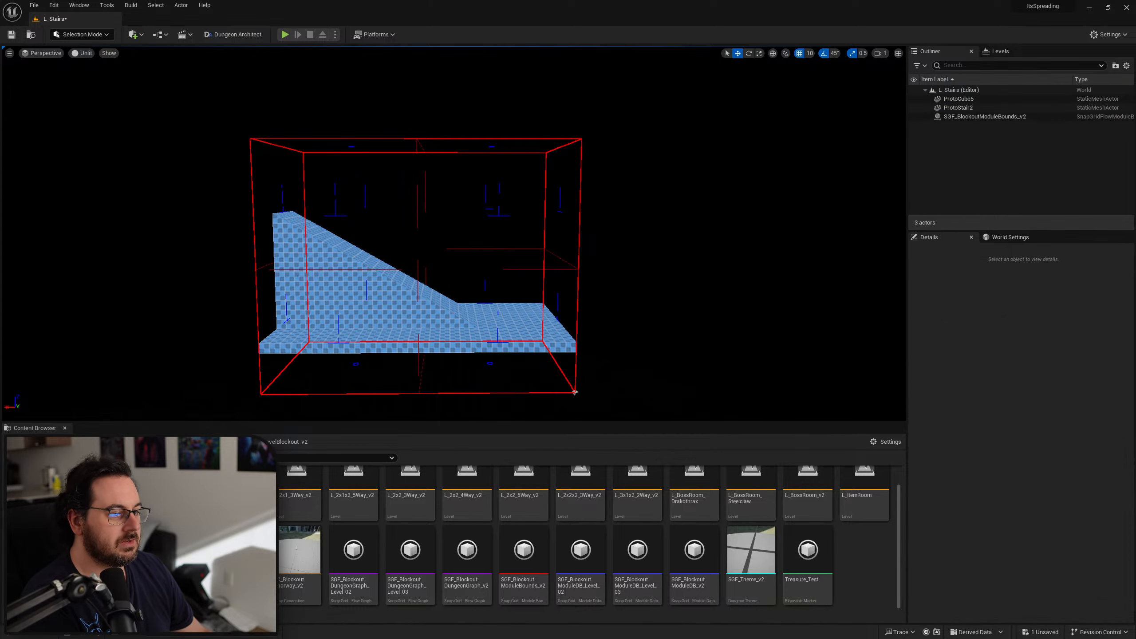
Move ProtoStair2 along X toward the middle of the floor and set its location to X 2450, Y 1050
click(291, 296)
drag(269, 310, 332, 309)
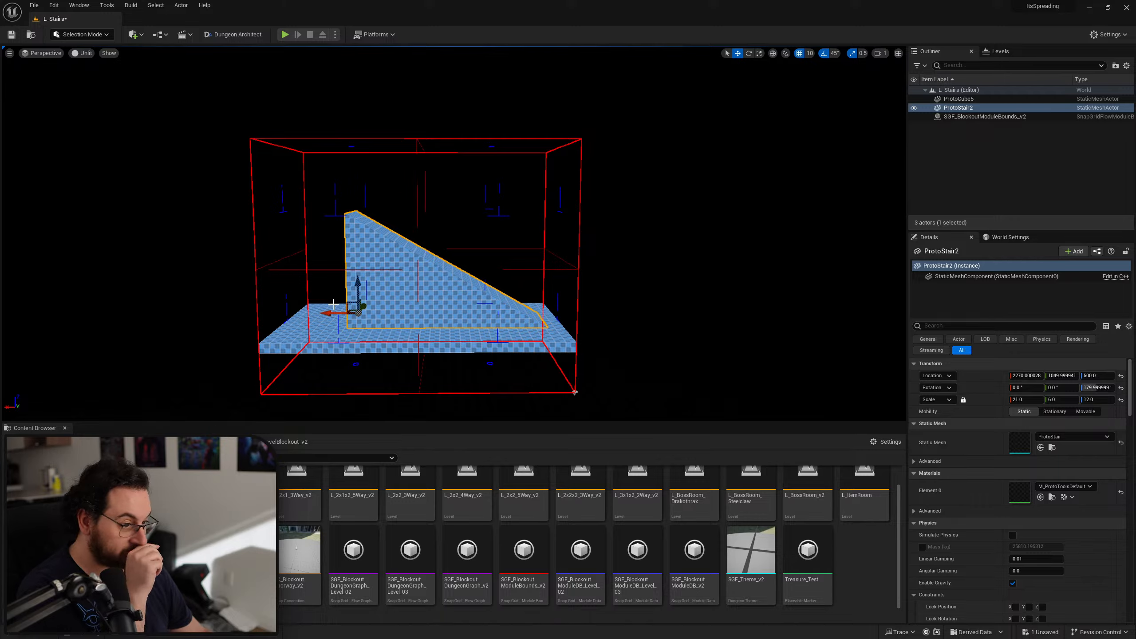
right_drag(332, 304, 353, 320)
drag(369, 324, 353, 323)
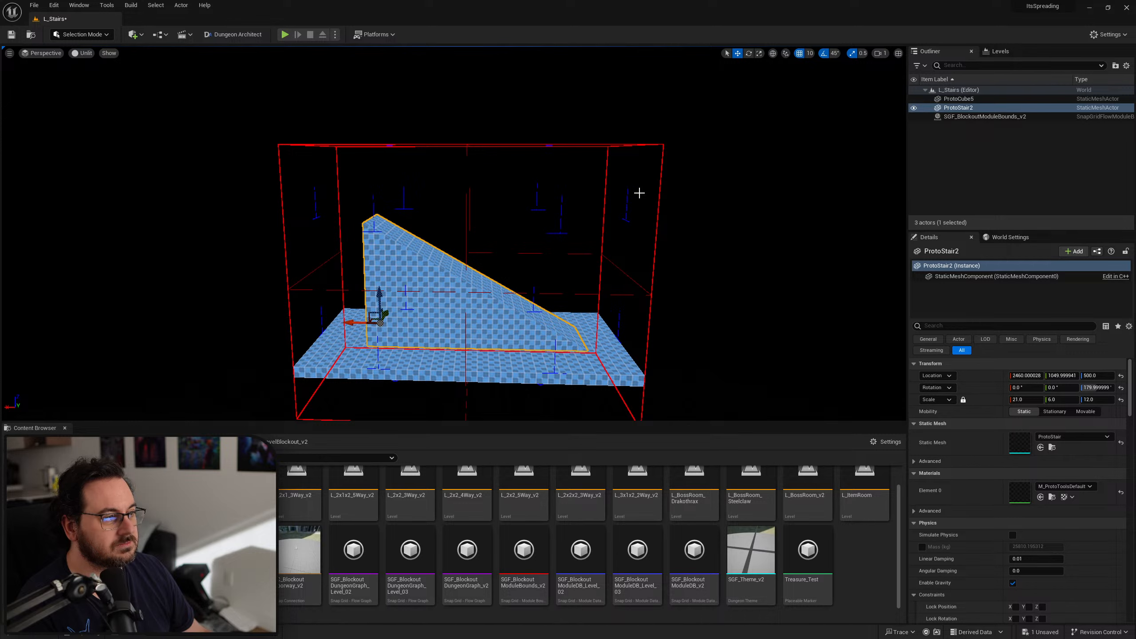
click(1037, 376)
text(2450)
key(Tab)
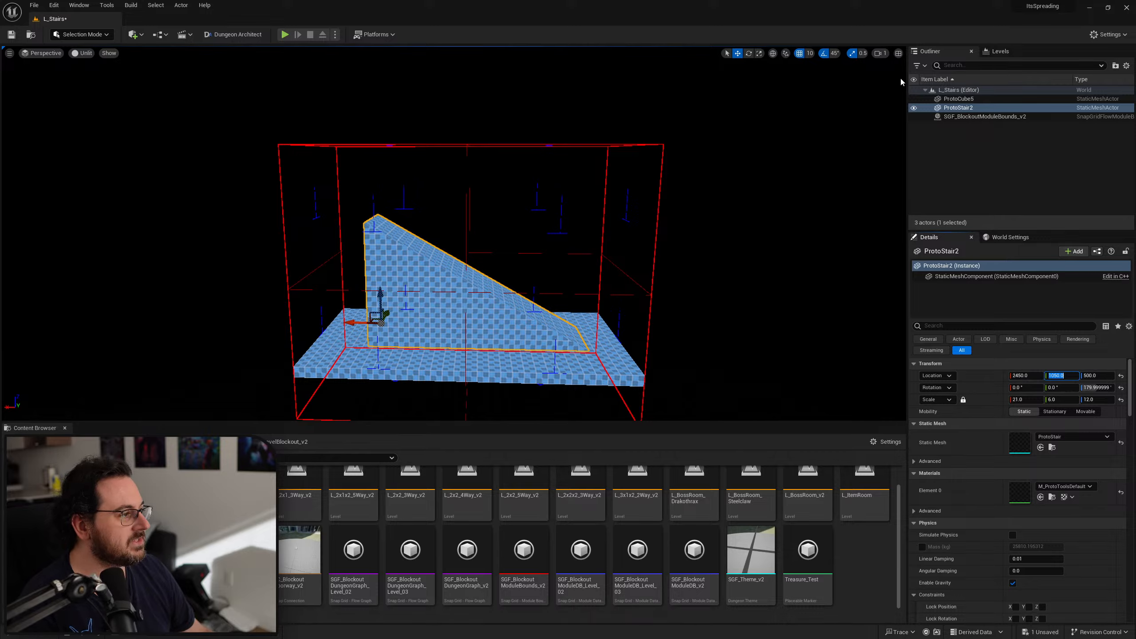
Set the position grid snap size to 50
click(809, 53)
click(818, 107)
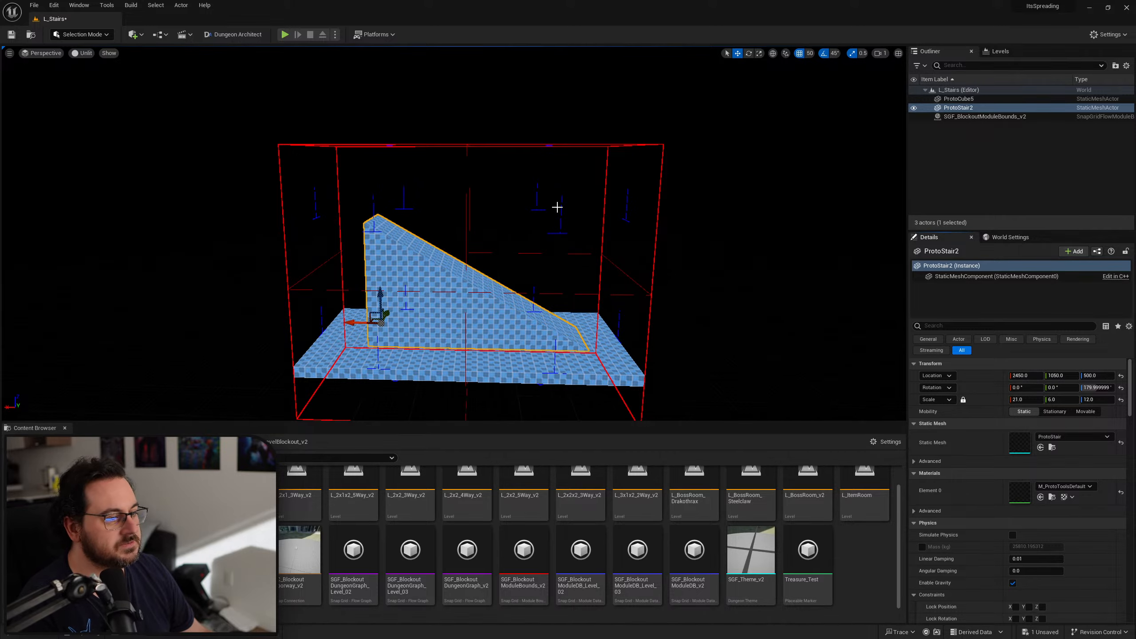
mouse_move(555, 208)
right_down()
mouse_move(582, 211)
mouse_move(568, 220)
mouse_move(554, 211)
right_up()
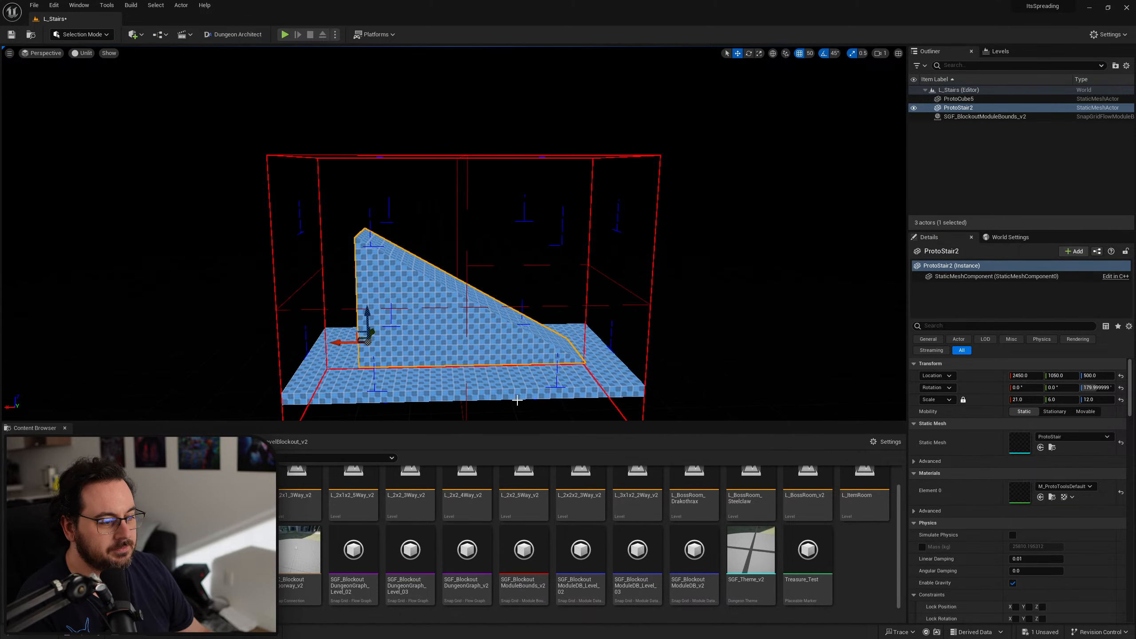
Duplicate the floor cube to the top of the stairs at X 2450, Y 450, Z 1600, with an X scale of 5.5
click(568, 385)
right_drag(567, 385, 474, 403)
drag(624, 361, 651, 353)
key(r)
right_drag(652, 353, 487, 363)
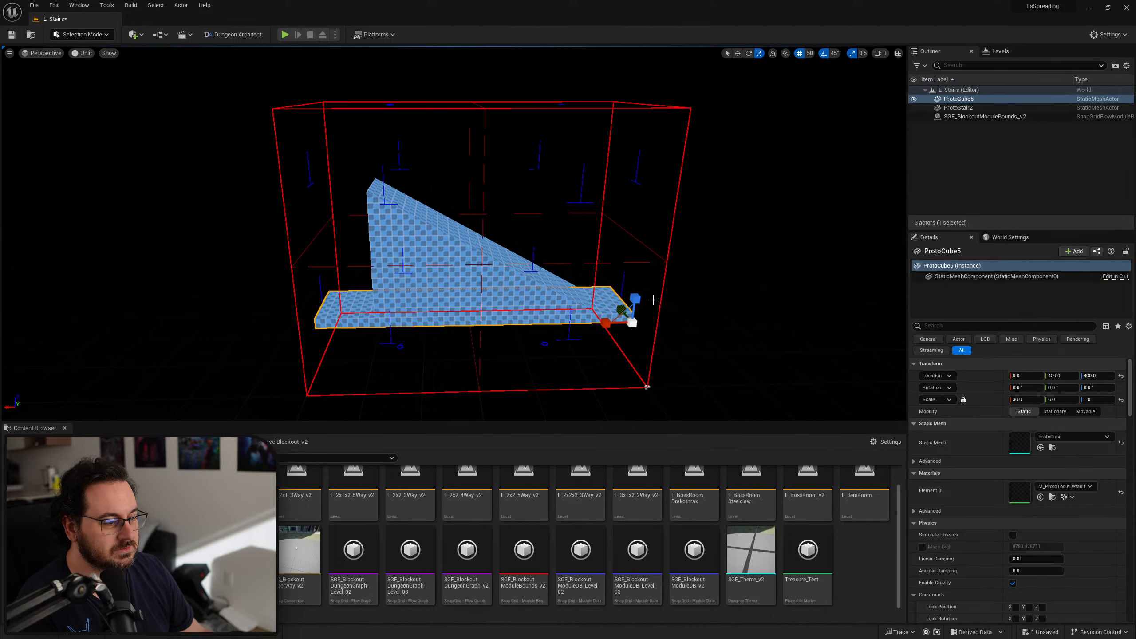
drag(622, 320, 354, 188)
key(w)
mouse_move(443, 212)
right_down()
mouse_move(442, 225)
mouse_move(443, 211)
right_up()
drag(387, 206, 441, 245)
key(r)
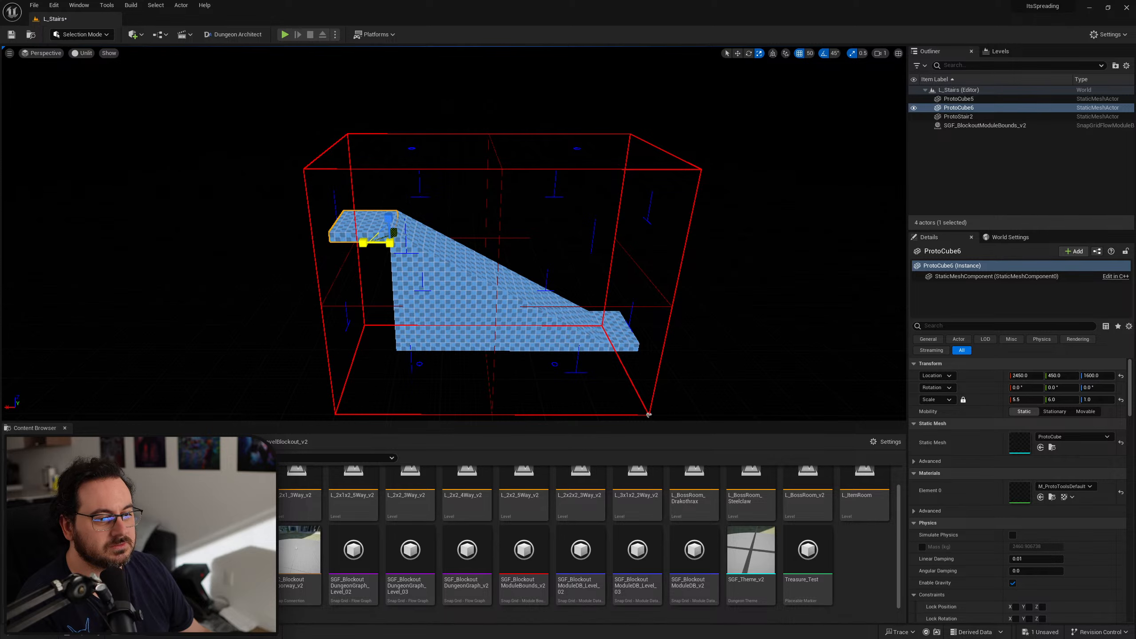
ctrl+middle_drag(465, 316, 457, 183)
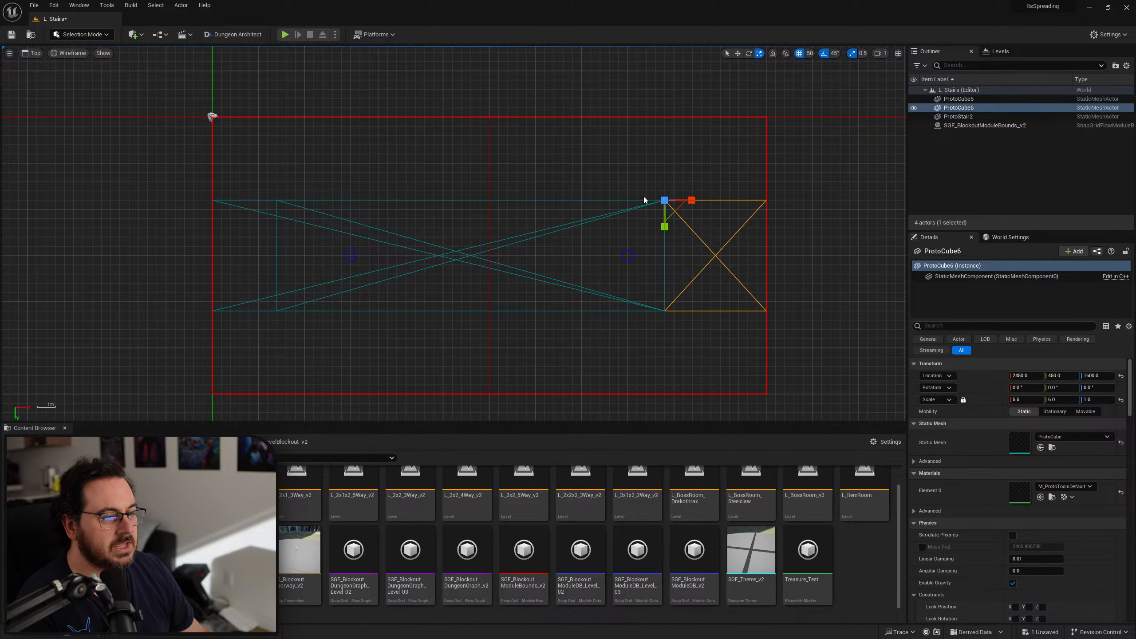
key(alt+g)
Copy the doorway connection actor from L_1x1_2Way_v2 and paste it into L_Stairs on the lower floor edge
click(445, 274)
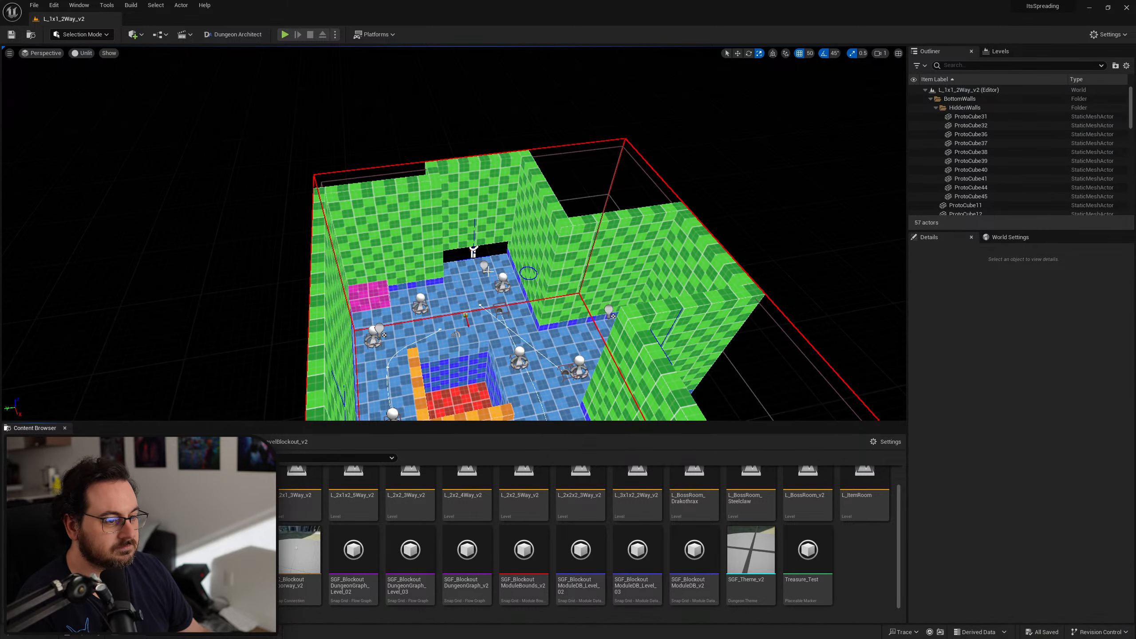
click(472, 252)
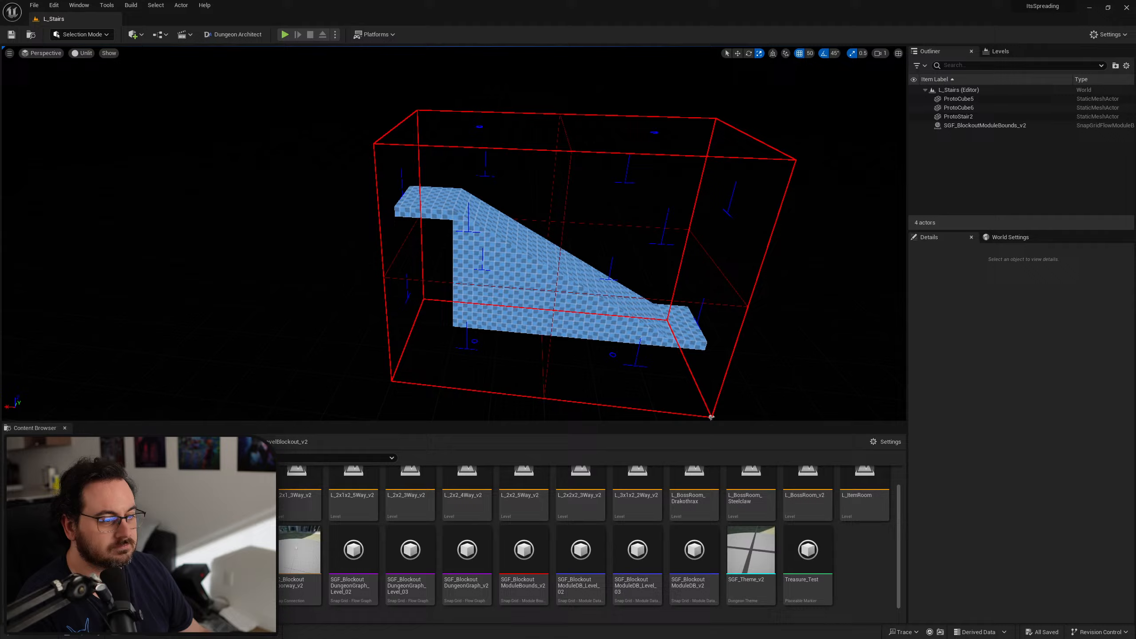
right_drag(539, 272, 582, 284)
key(ctrl+v)
key(f)
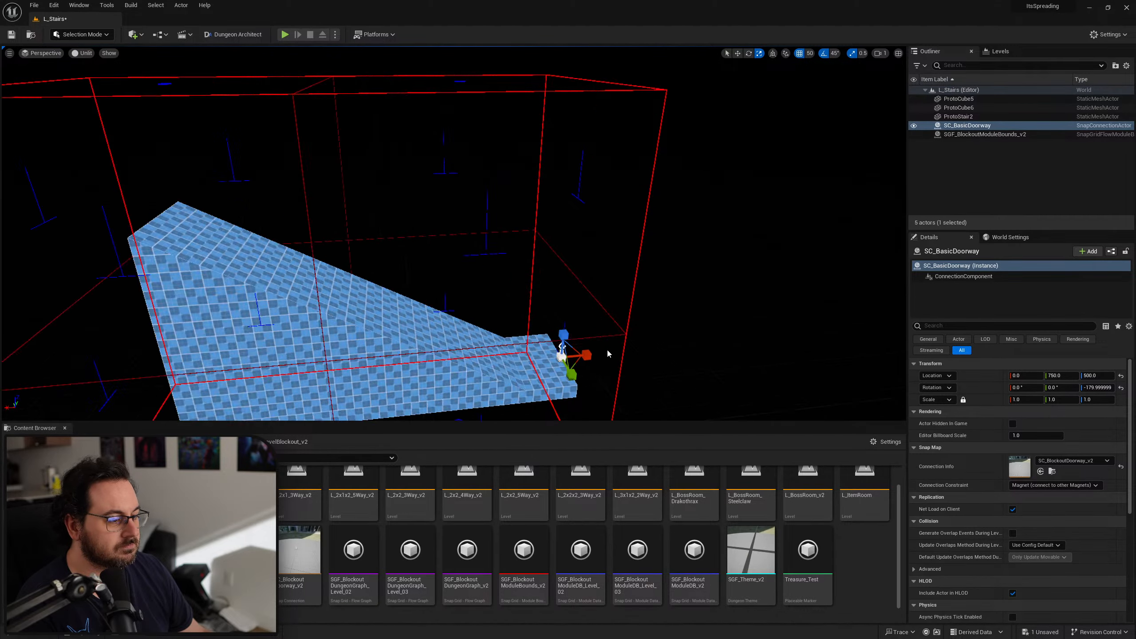
right_drag(607, 349, 525, 342)
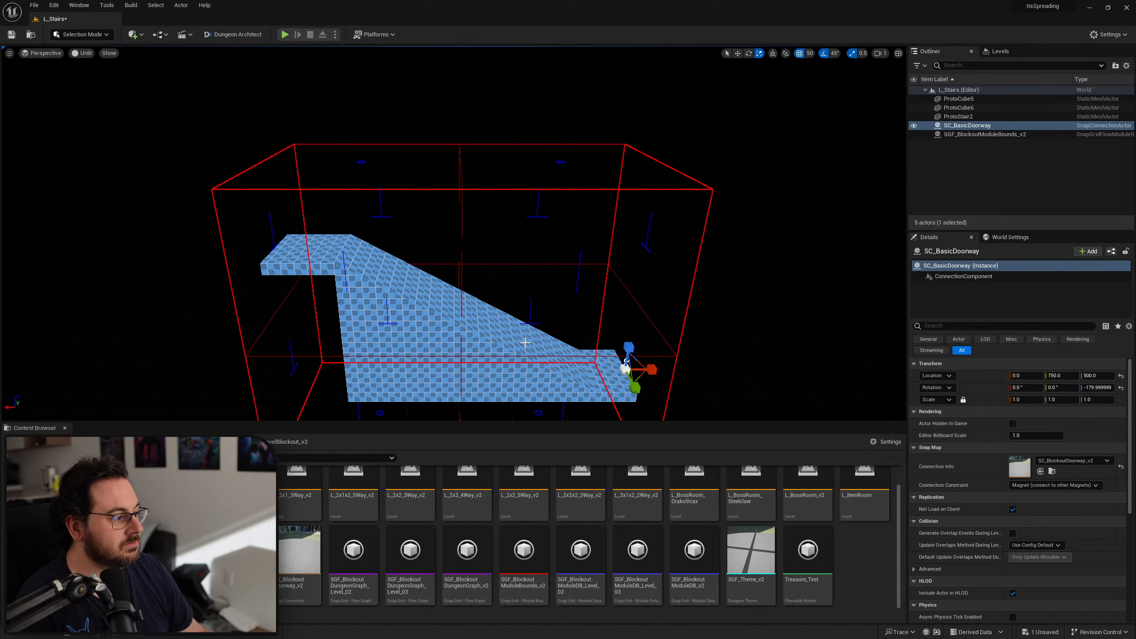
Duplicate the doorway connector to the upper platform's outer edge at X 3000, Y 750, Z 1700 and rotate it 180° about Z
key(w)
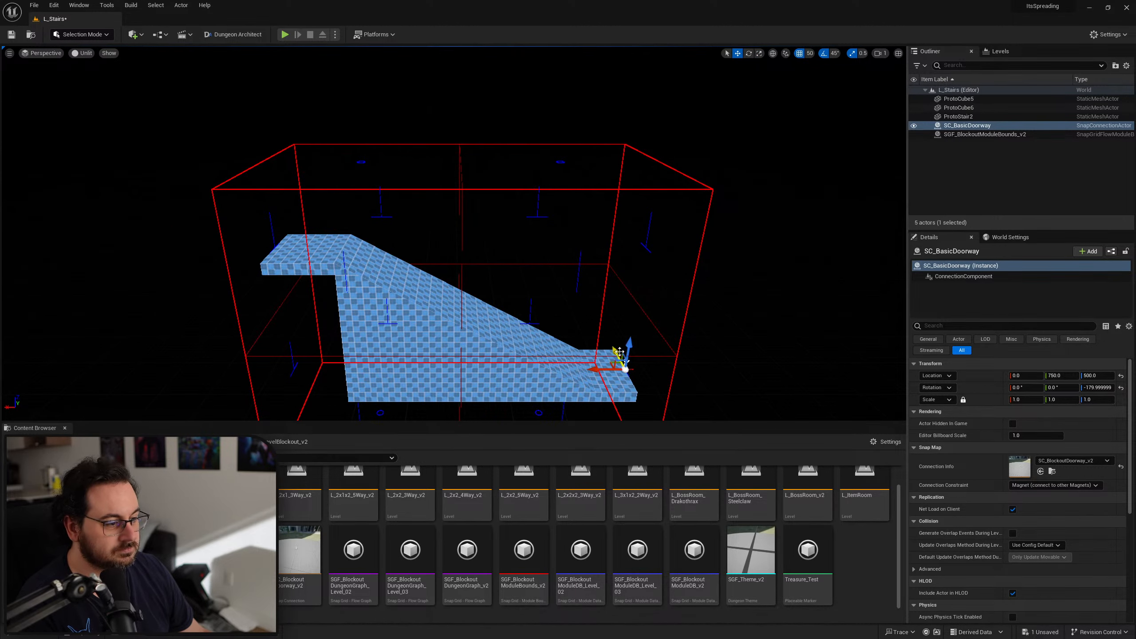
alt+drag(616, 359, 357, 264)
key(e)
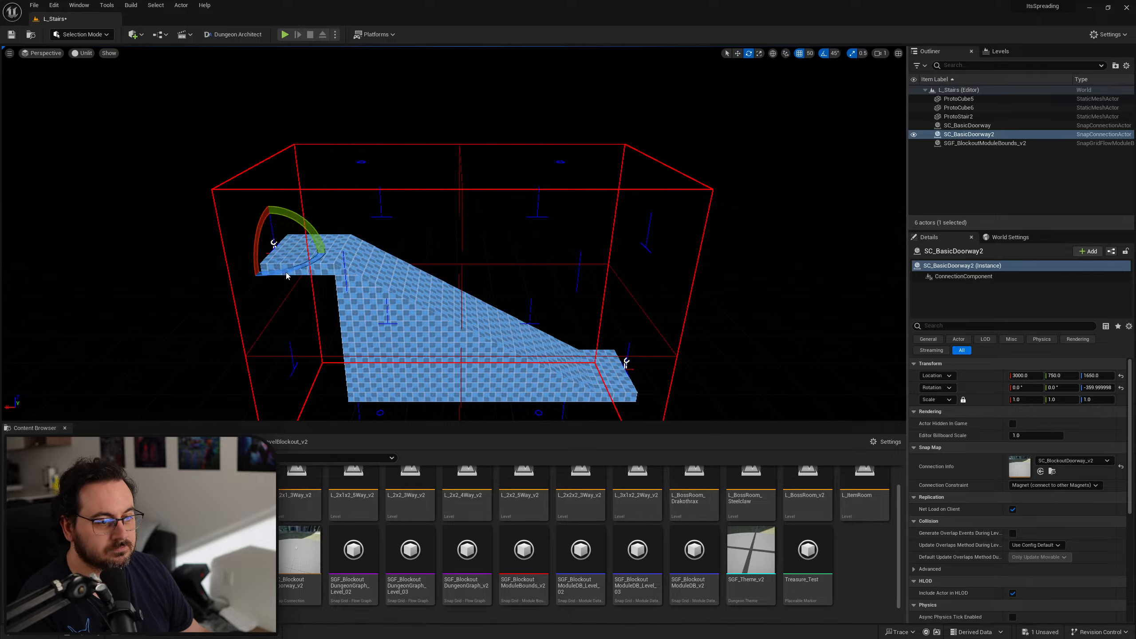
right_drag(293, 269, 367, 266)
key(a)
key(w)
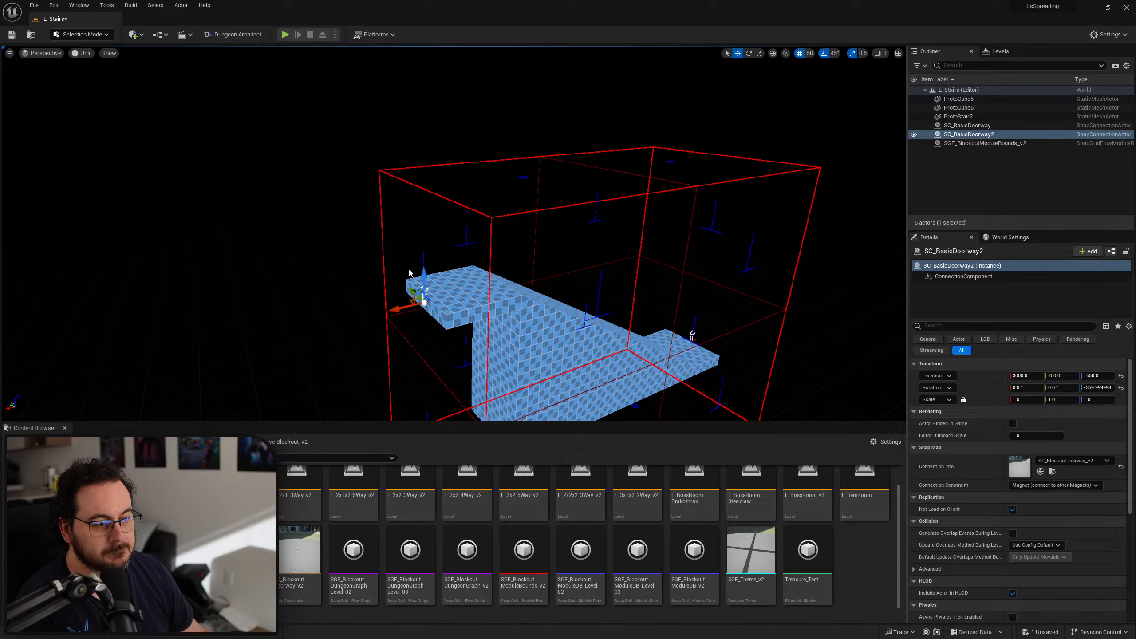
drag(423, 275, 428, 268)
right_drag(428, 268, 481, 286)
key(w)
key(s)
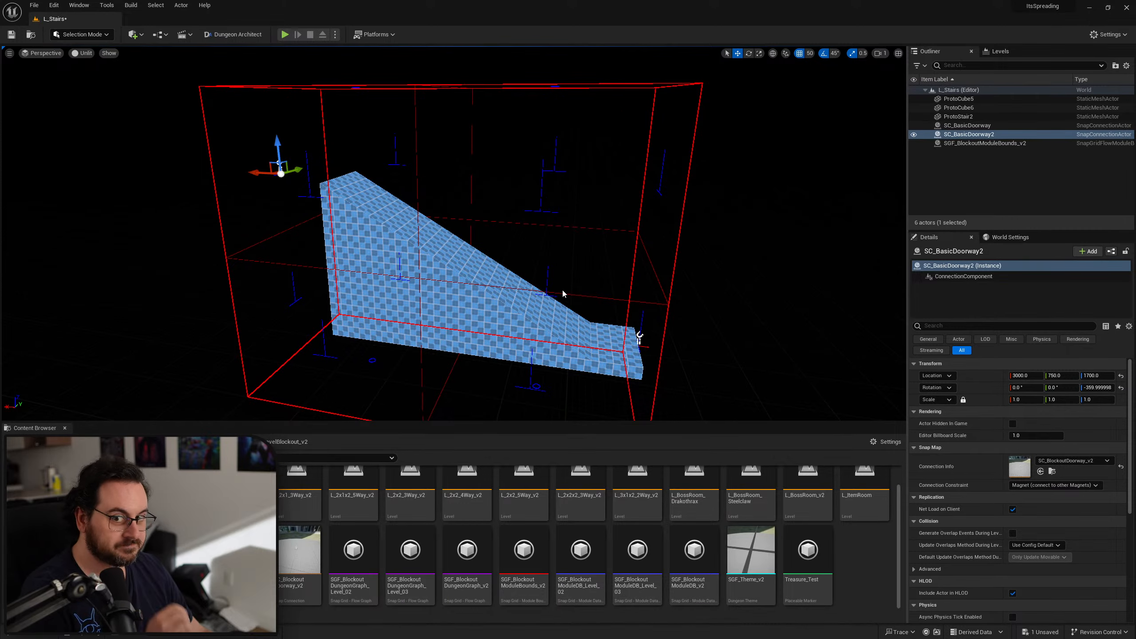
Deselect the connector and save the L_Stairs level
click(507, 185)
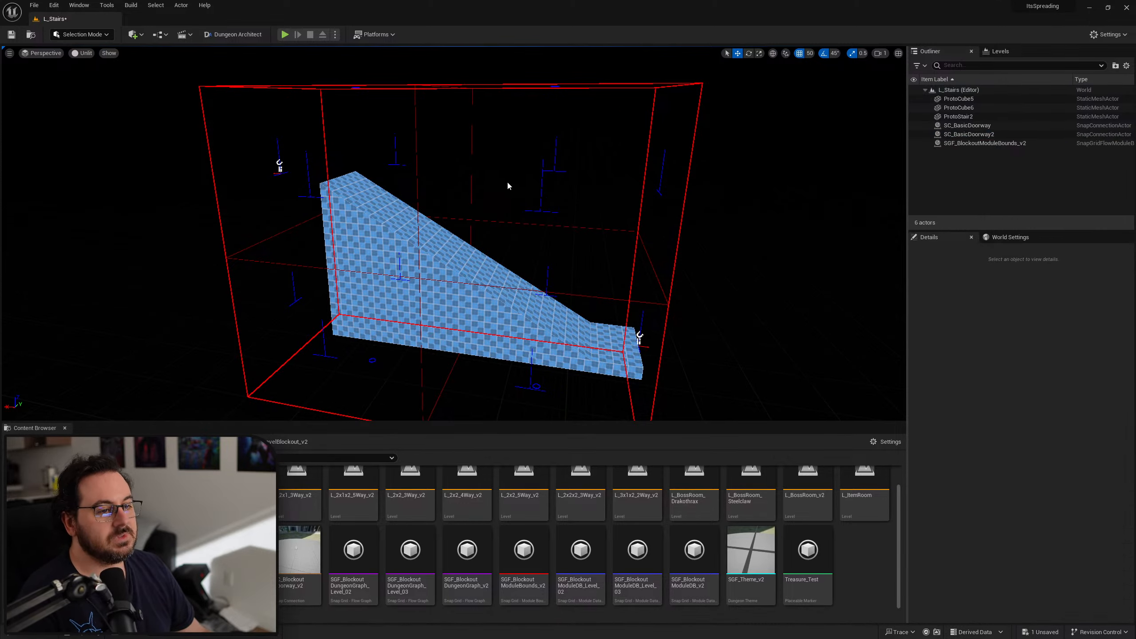
right_drag(507, 185, 523, 209)
key(ctrl+s)
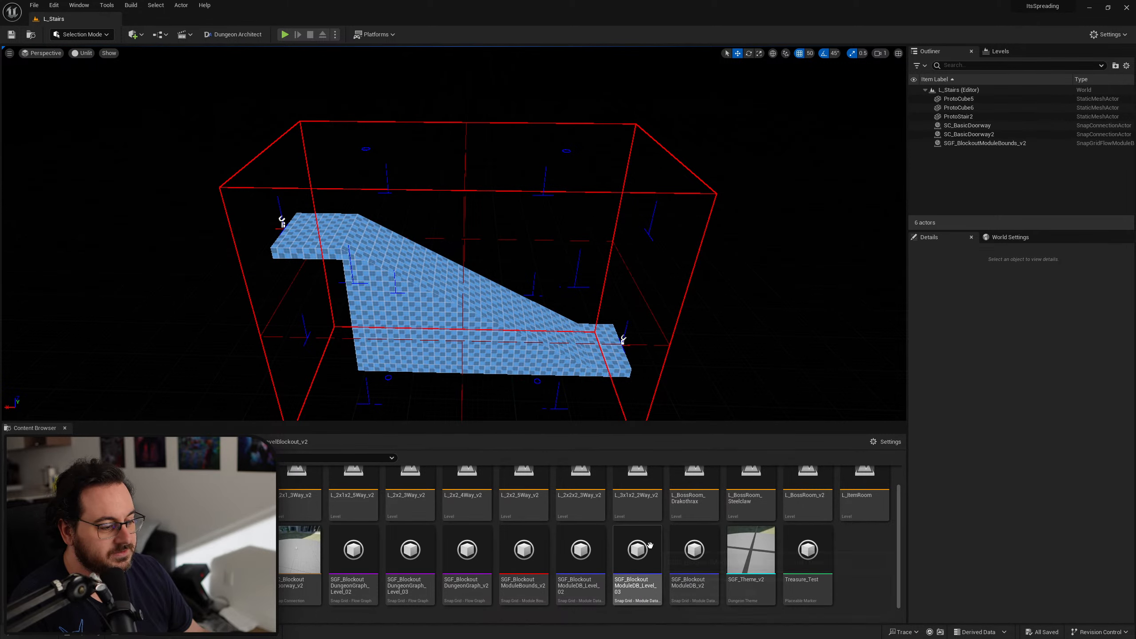
Open the SGF_BlockoutModuleDB_v2 module database and move its window higher up
double_click(533, 573)
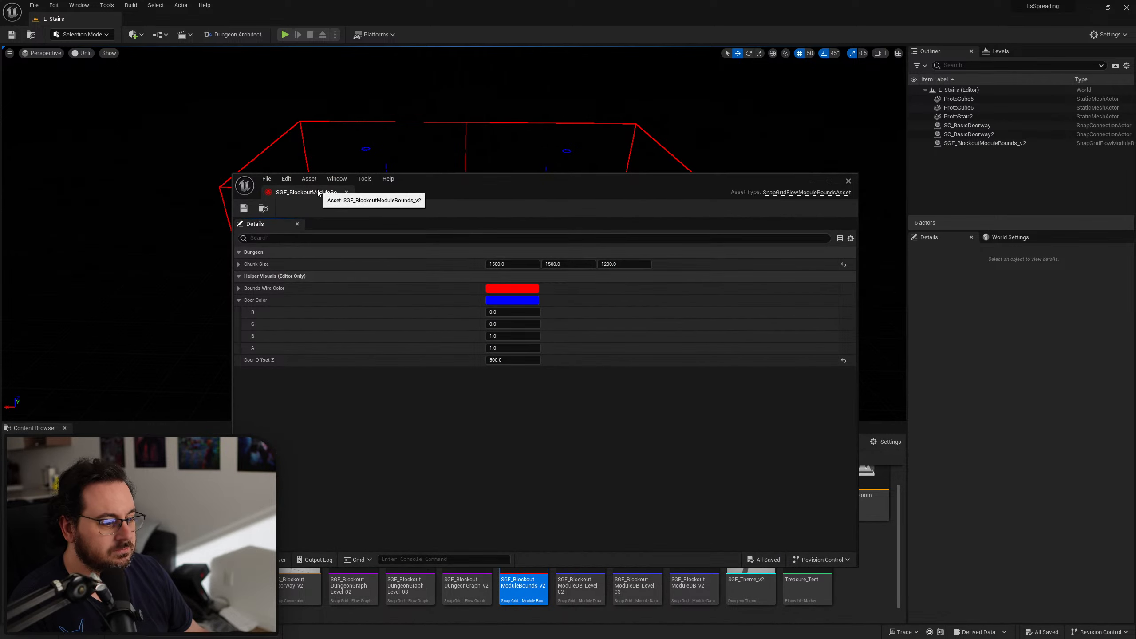
click(346, 192)
double_click(694, 587)
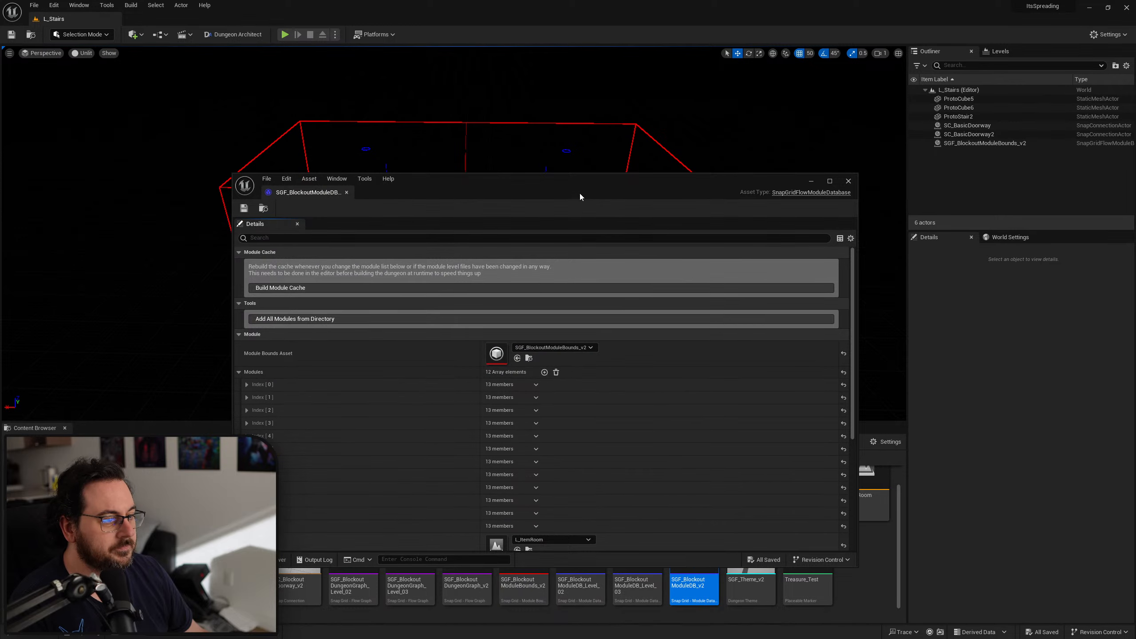
drag(580, 194, 565, 95)
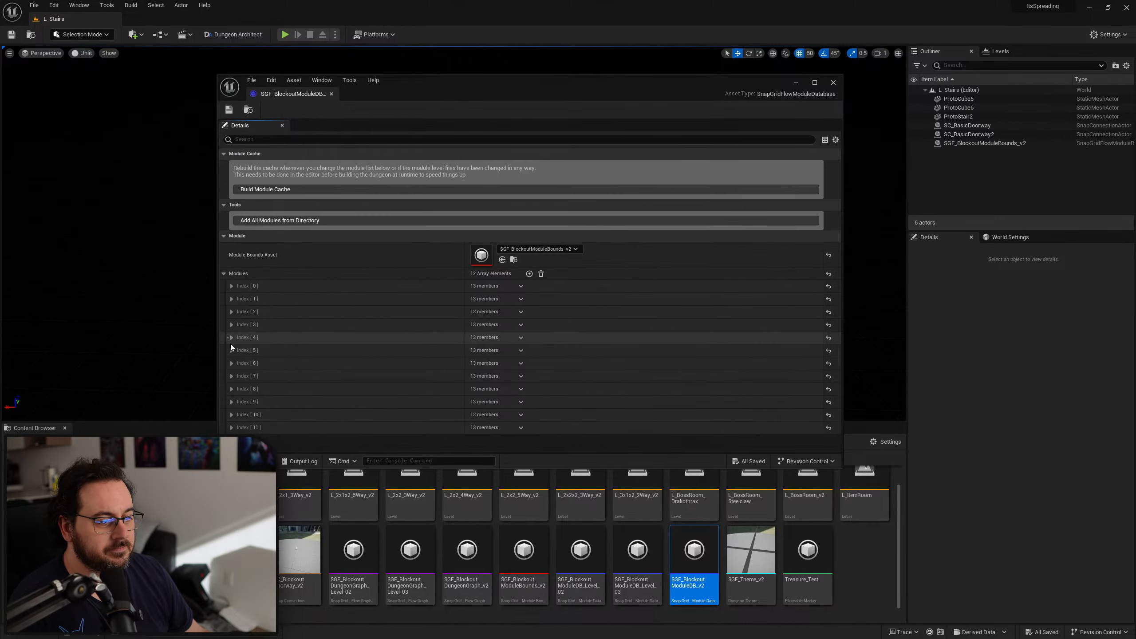
Add a module entry to the database with L_Stairs as its level, and build the module cache
click(529, 273)
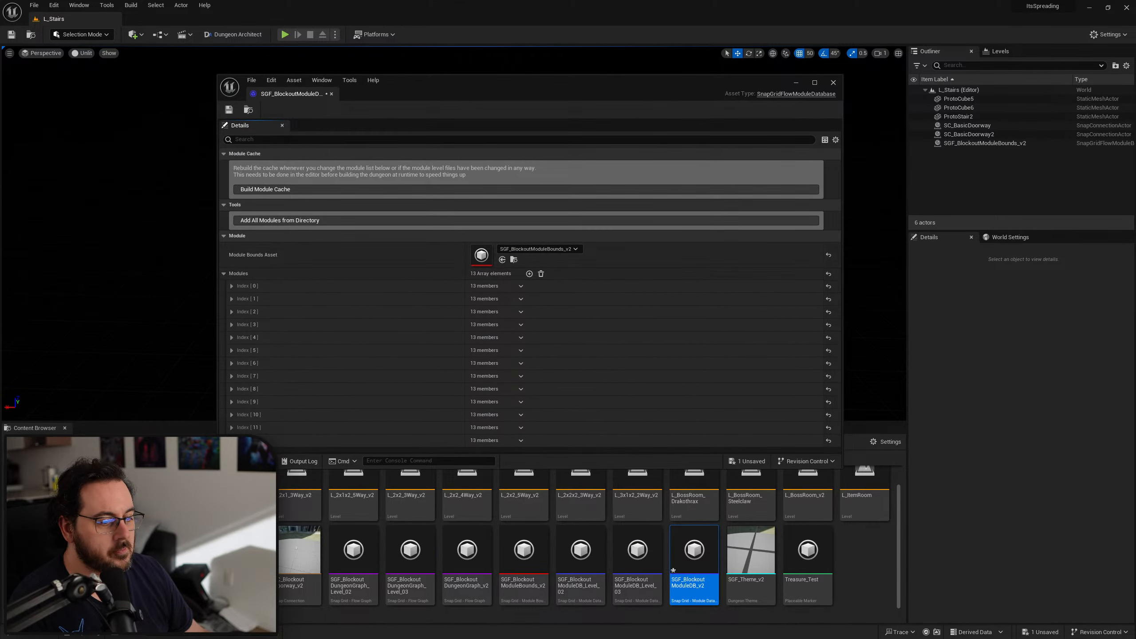
click(231, 440)
scroll(393, 399, down, 5)
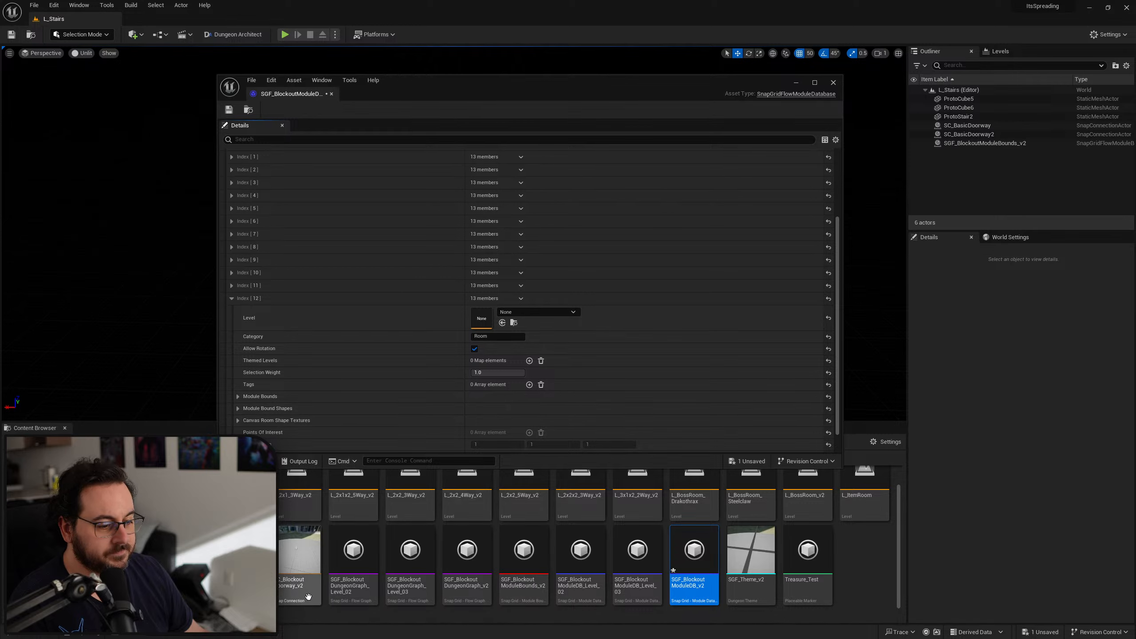
click(503, 323)
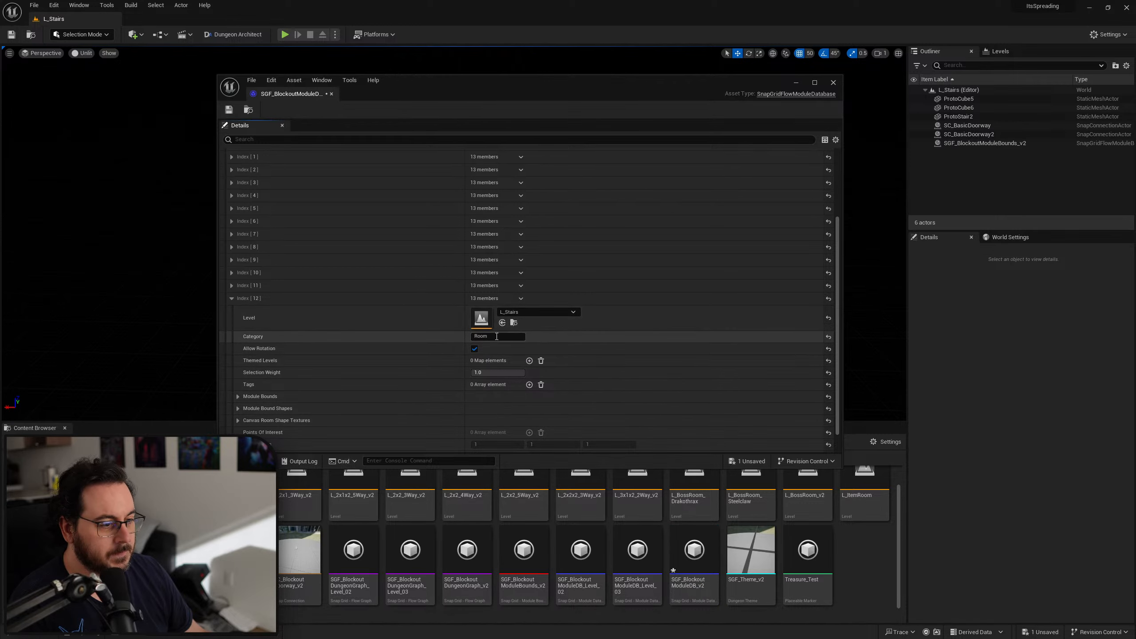
scroll(434, 383, up, 5)
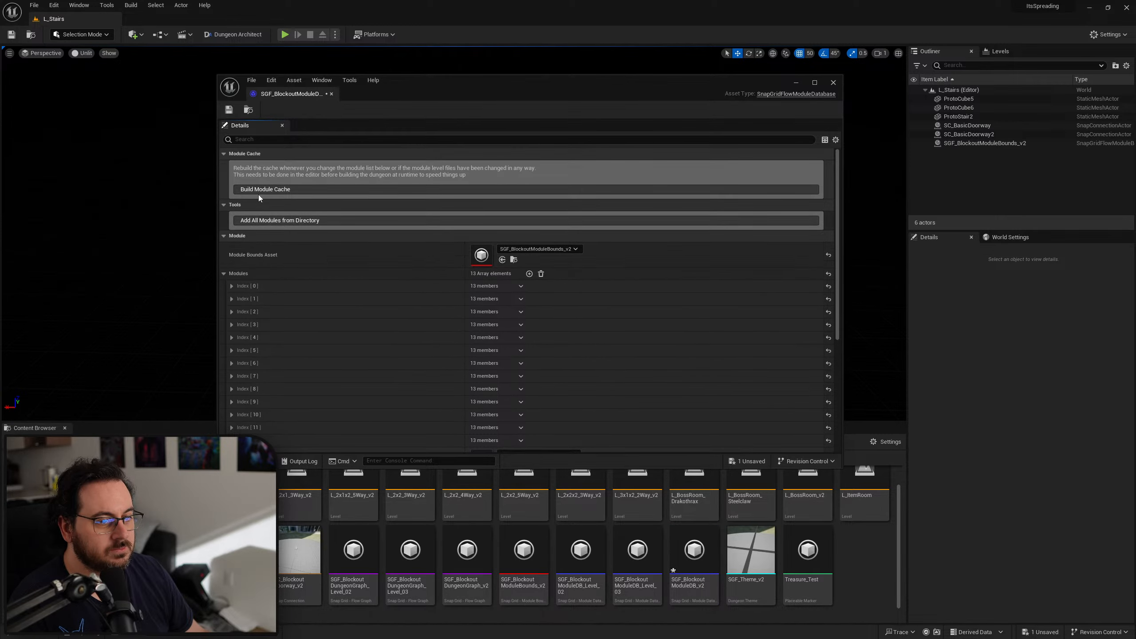
click(267, 190)
Expand the module entries at indices 0 through 11 to expose their settings
scroll(410, 359, down, 5)
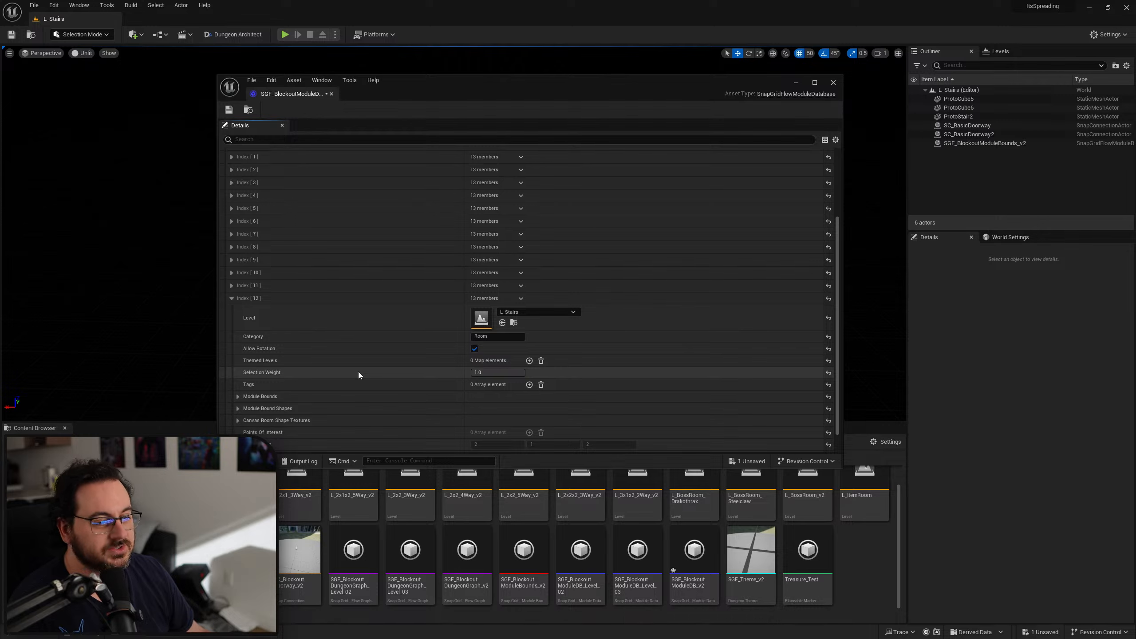
click(233, 284)
click(232, 272)
click(232, 260)
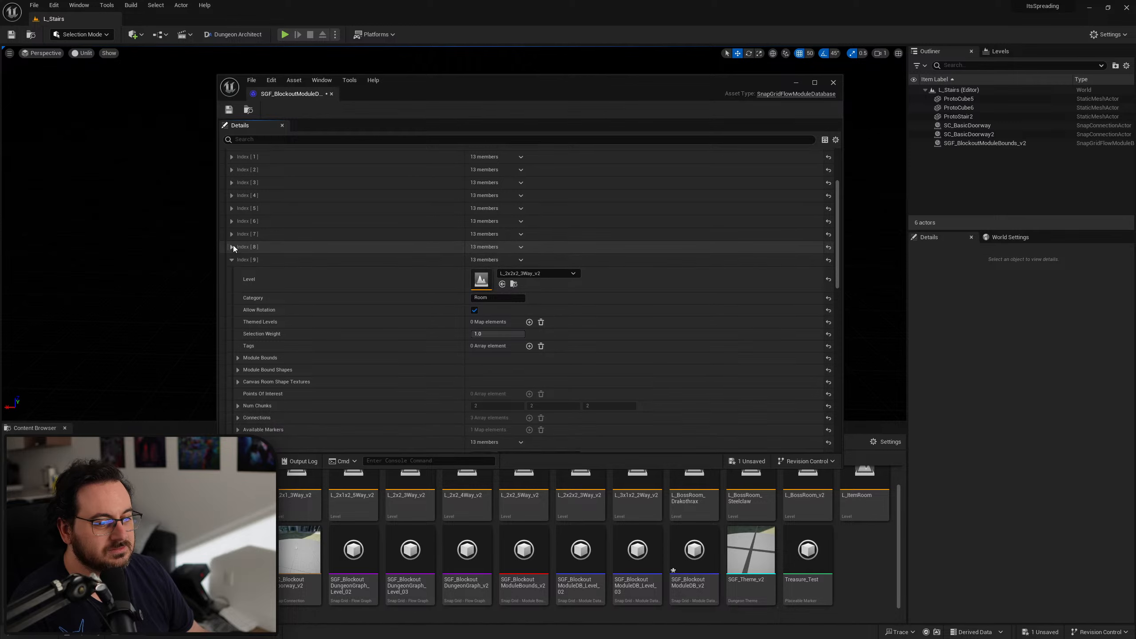
click(233, 247)
click(233, 233)
click(232, 221)
click(232, 208)
click(231, 195)
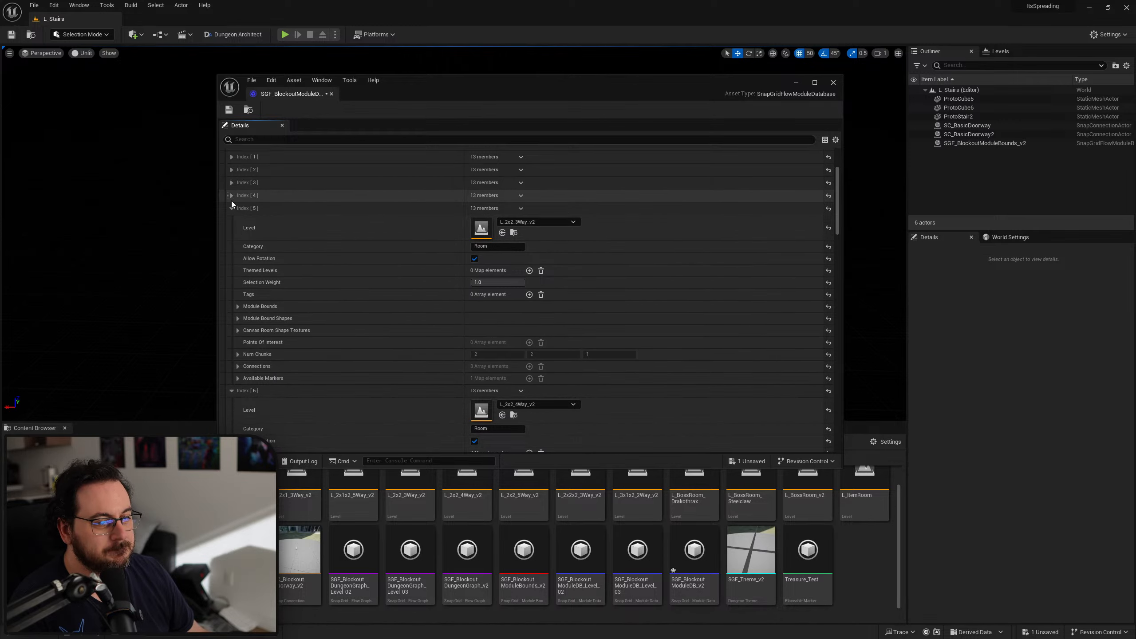
click(232, 182)
click(231, 169)
scroll(259, 211, up, 3)
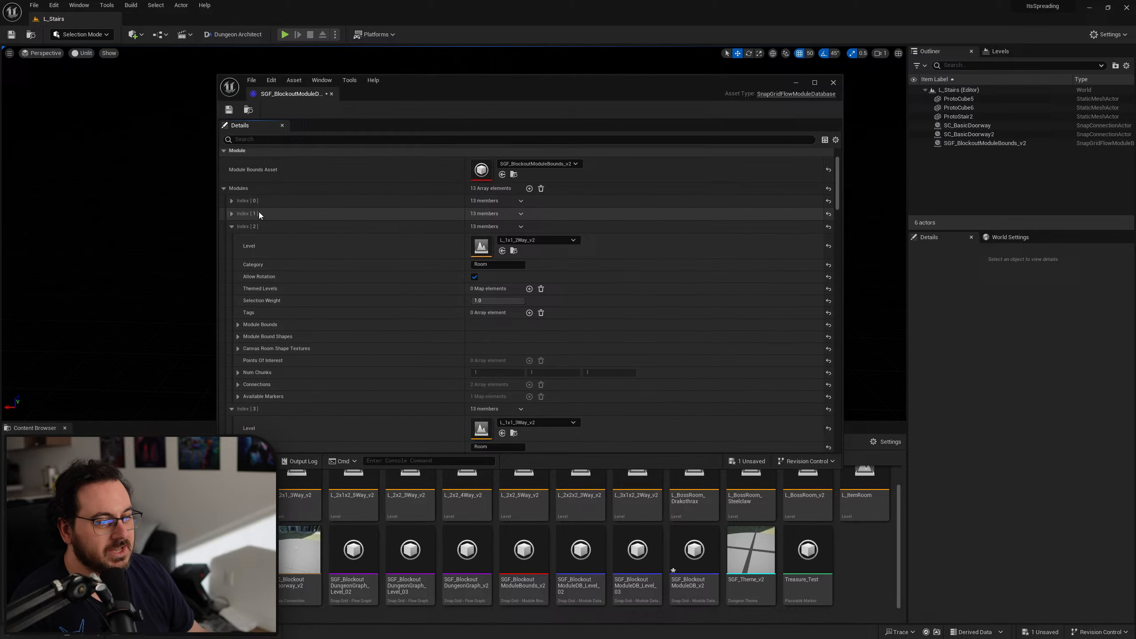
click(232, 212)
click(233, 200)
scroll(393, 308, down, 6)
scroll(411, 308, up, 4)
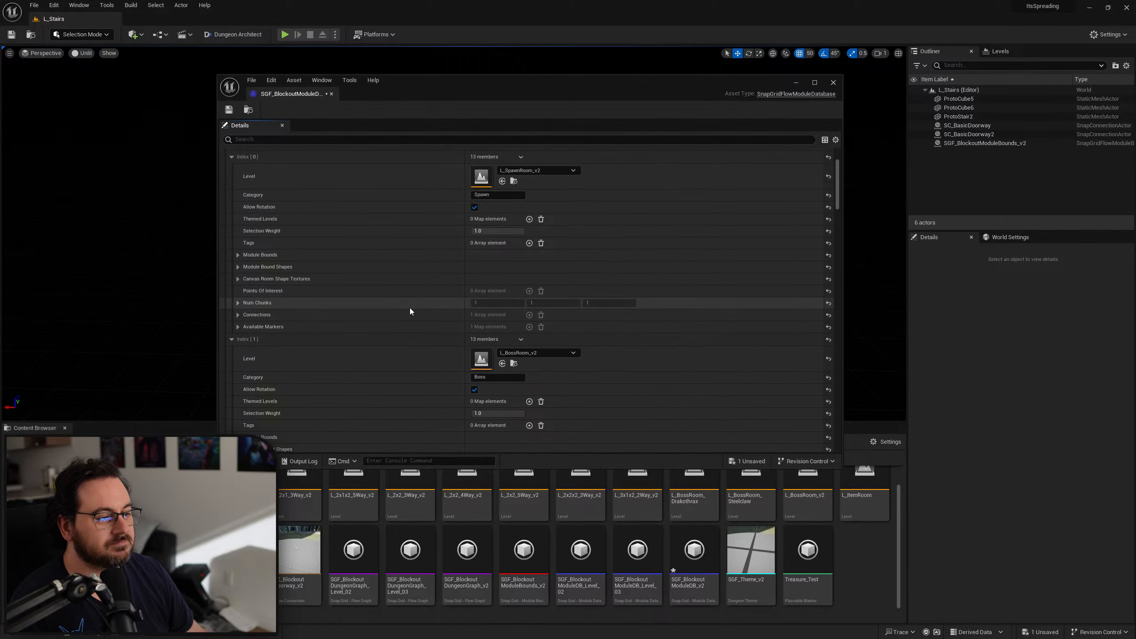
Set the Selection Weight of the modules at indices 2 and 3 to 0.2
scroll(410, 307, down, 10)
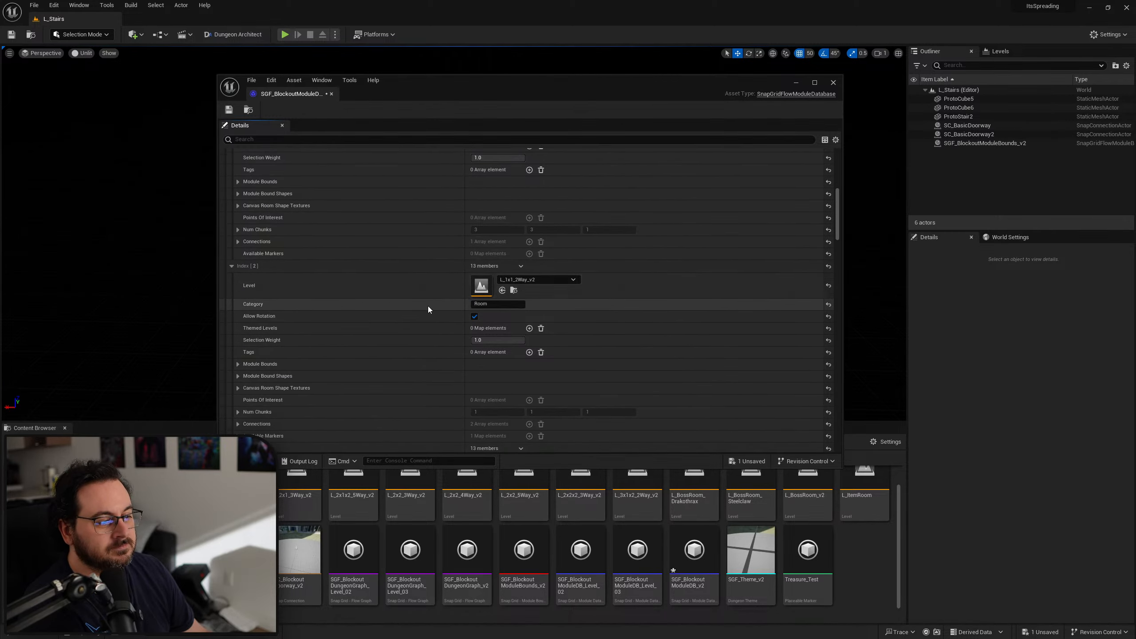
scroll(428, 309, down, 2)
scroll(383, 361, down, 10)
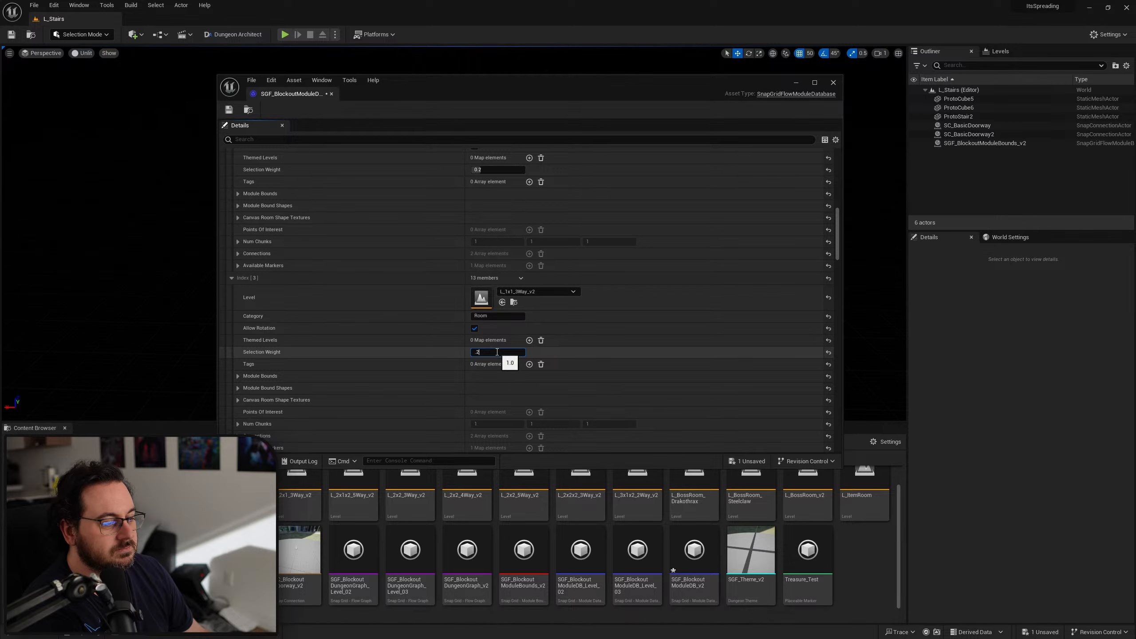
click(497, 352)
text(.2)
key(Return)
Set the Selection Weight of the modules at indices 4 and 5 to 0.2
scroll(367, 370, down, 10)
click(497, 392)
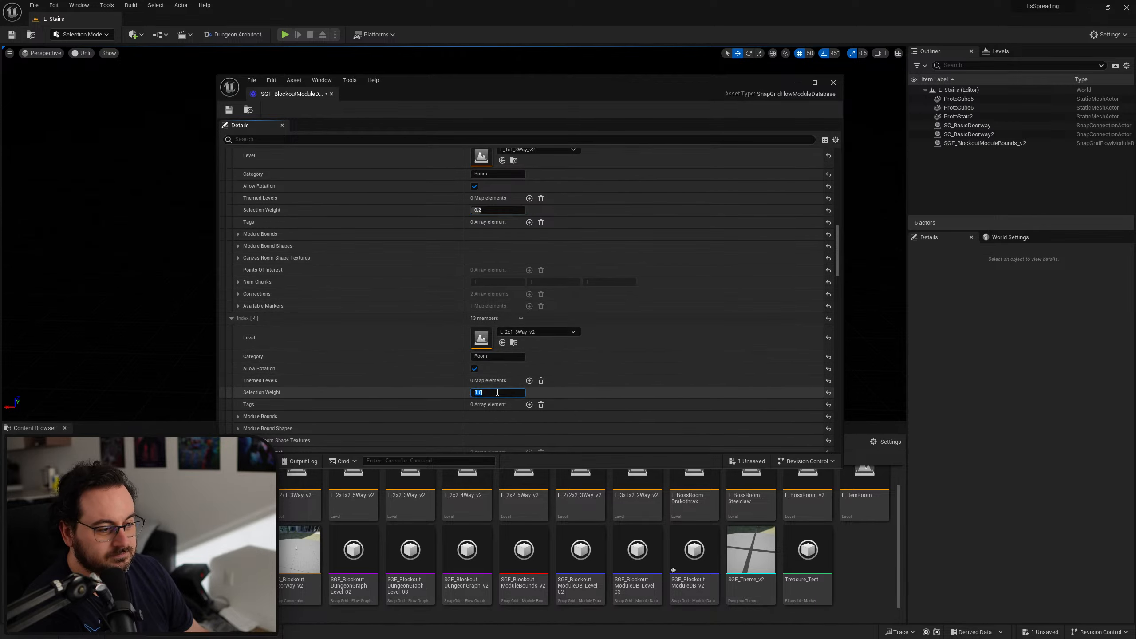
scroll(403, 398, down, 13)
click(492, 390)
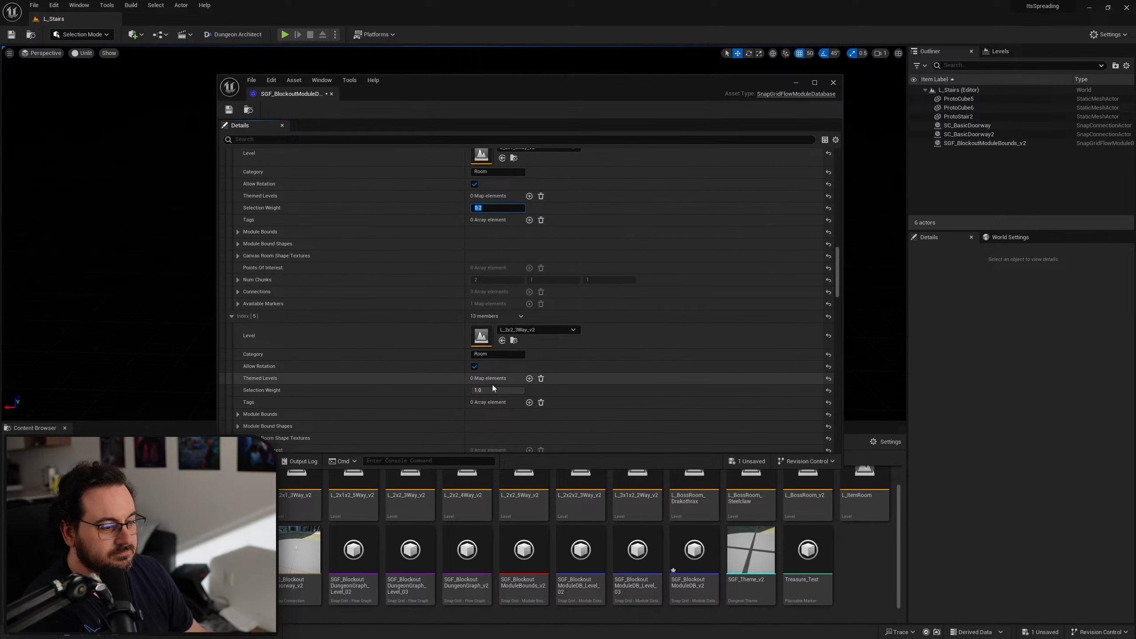
text(.2)
key(Return)
Set the Selection Weight of the modules at indices 6 and 7 to 0.2
scroll(419, 396, down, 15)
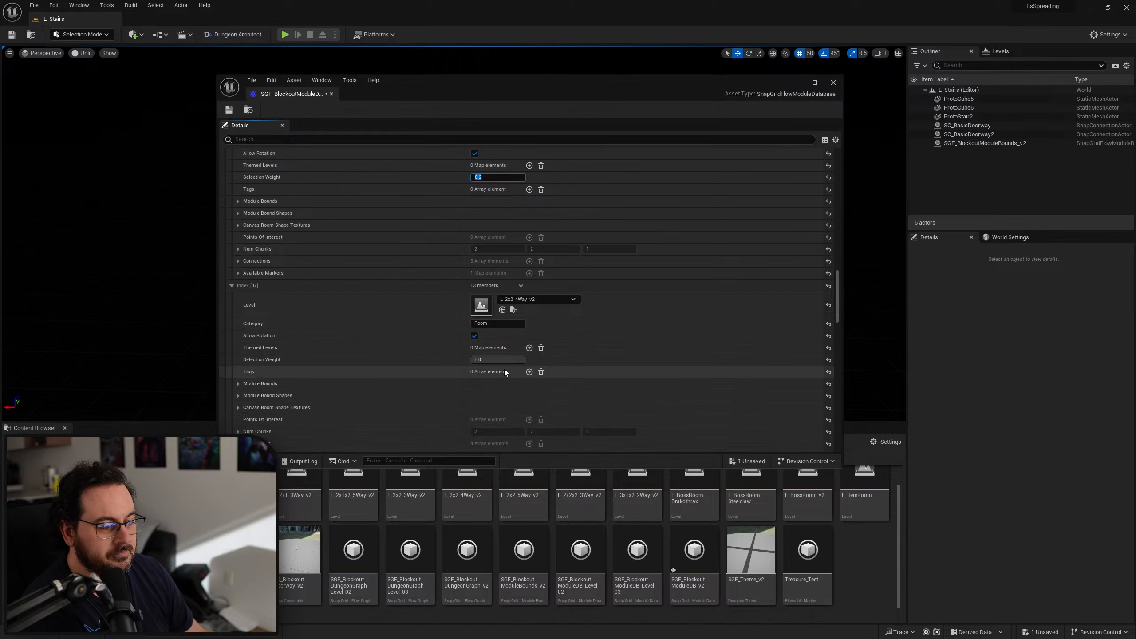
click(496, 360)
text(.2)
key(Return)
scroll(414, 386, down, 16)
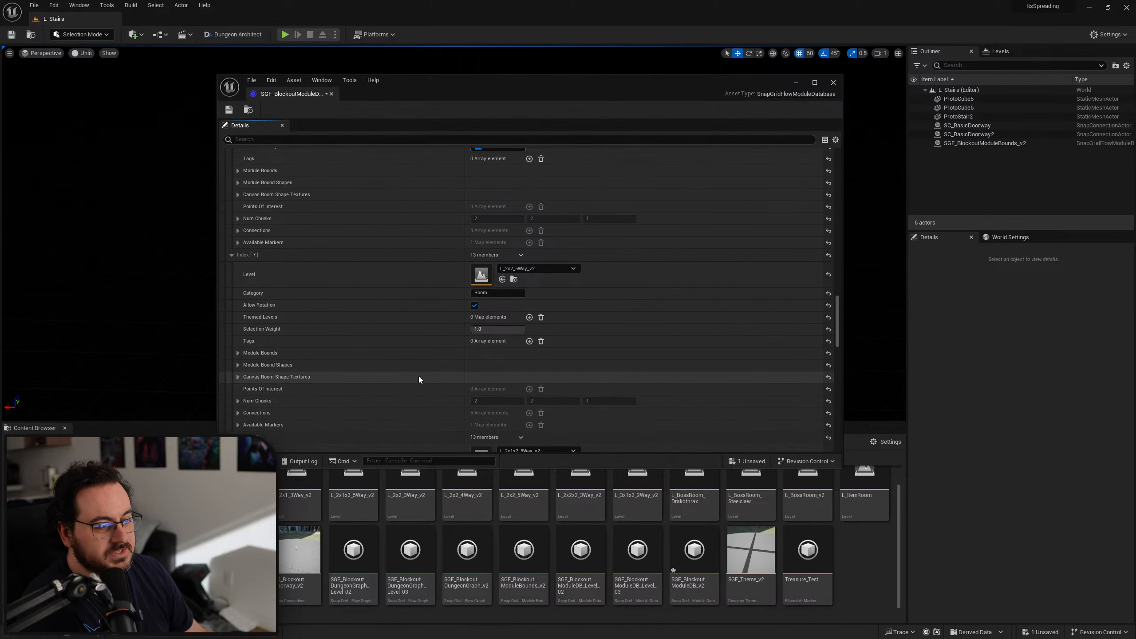
click(498, 332)
text(.2)
key(Return)
Set the Selection Weight of the modules at indices 8, 9 and 10 to 0.2
scroll(378, 369, down, 14)
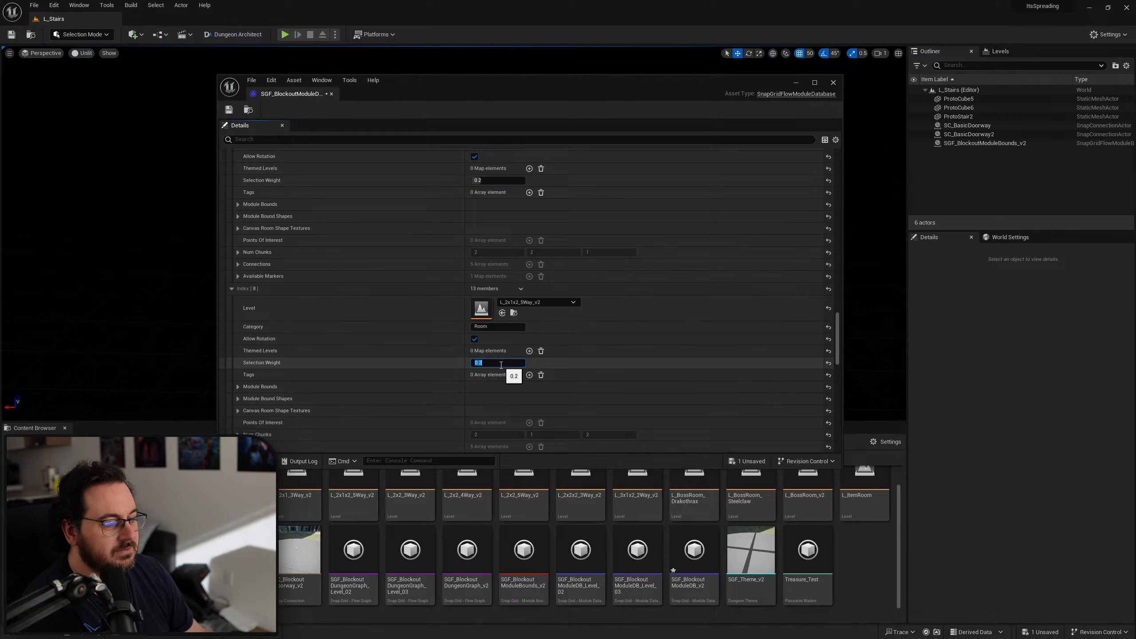
scroll(383, 362, down, 12)
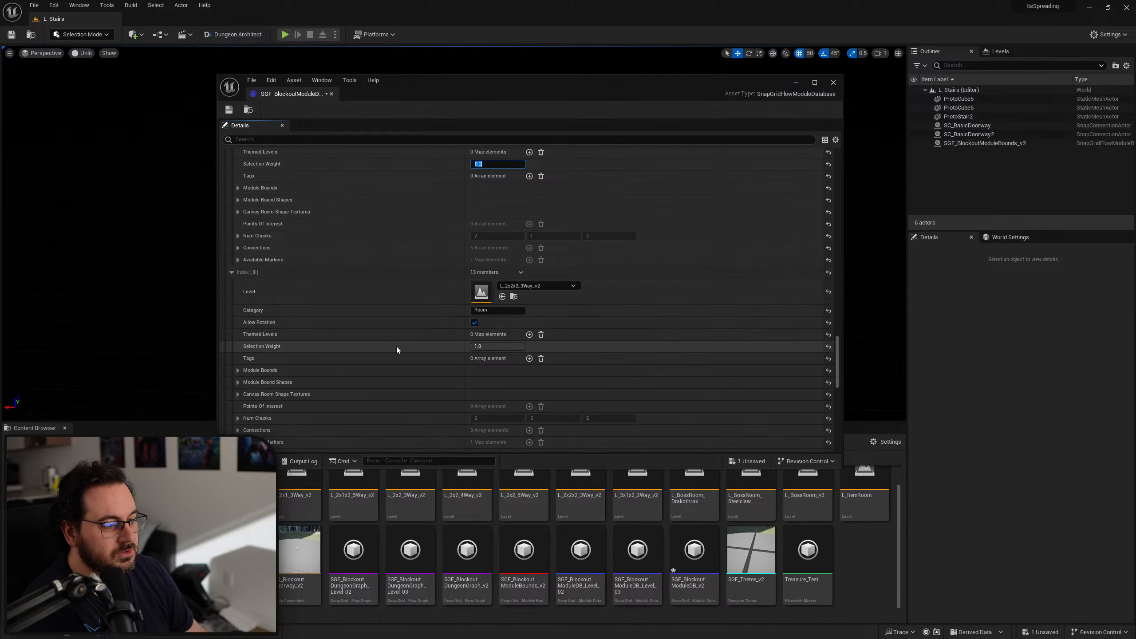
scroll(389, 378, down, 12)
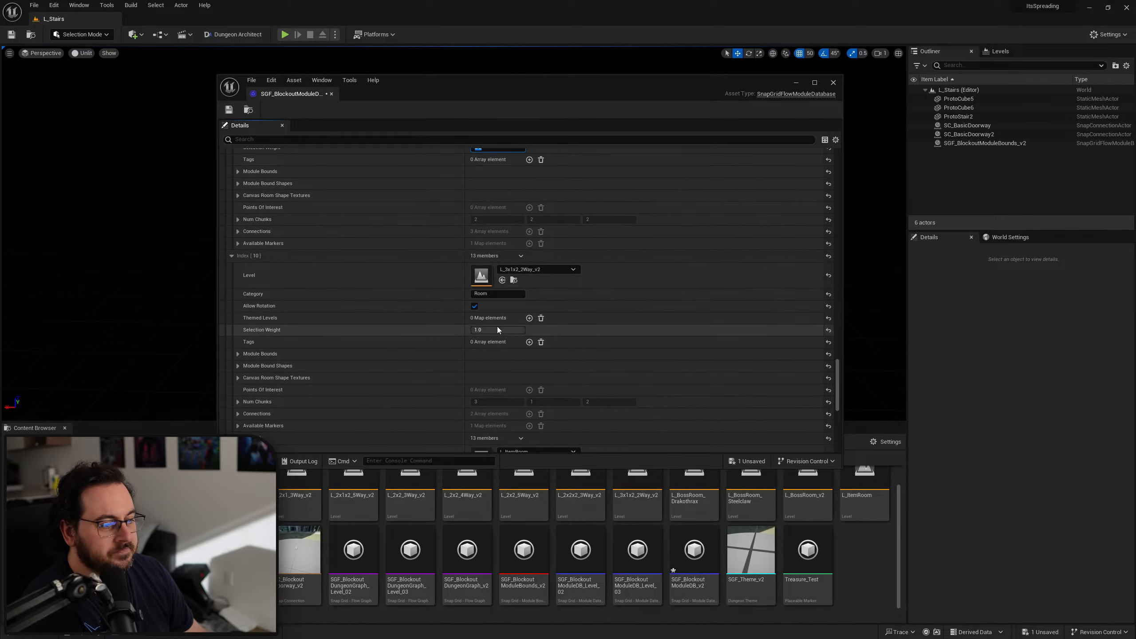
click(501, 334)
text(.2)
key(Return)
scroll(352, 378, down, 11)
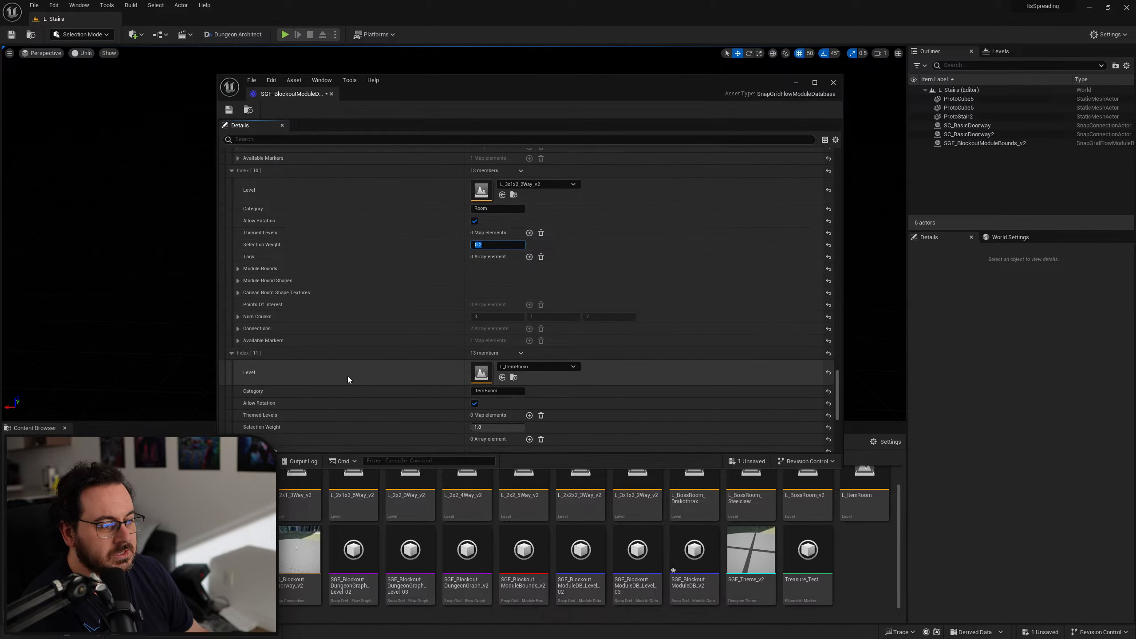
Check the module entries at indices 11 and 12, and return to the Module Cache section of the database
scroll(451, 361, down, 12)
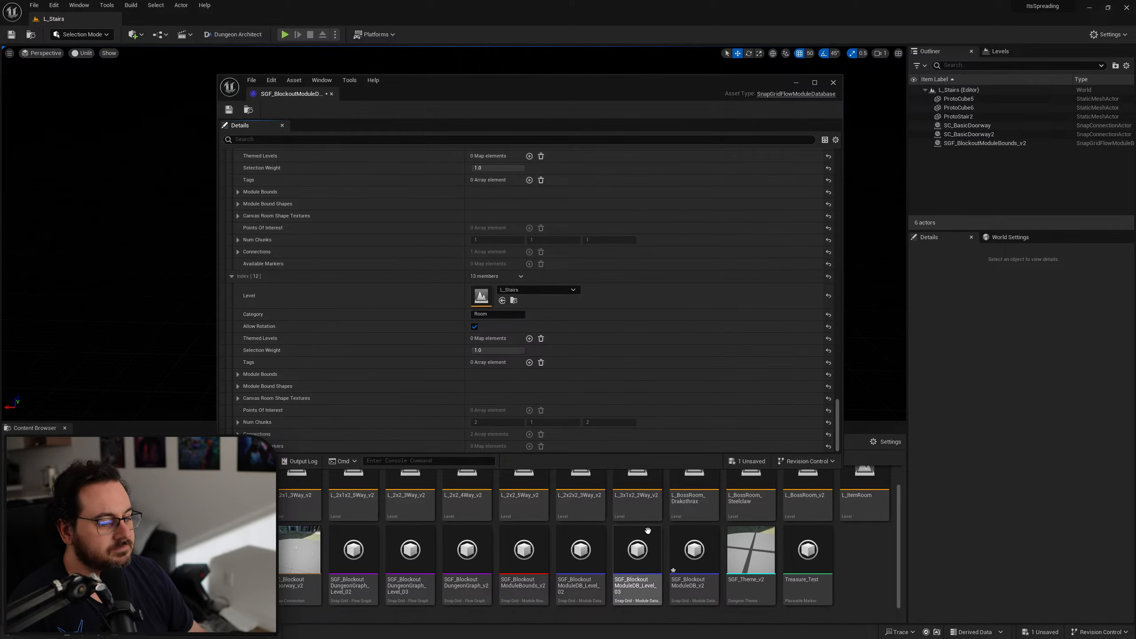
scroll(418, 294, up, 12)
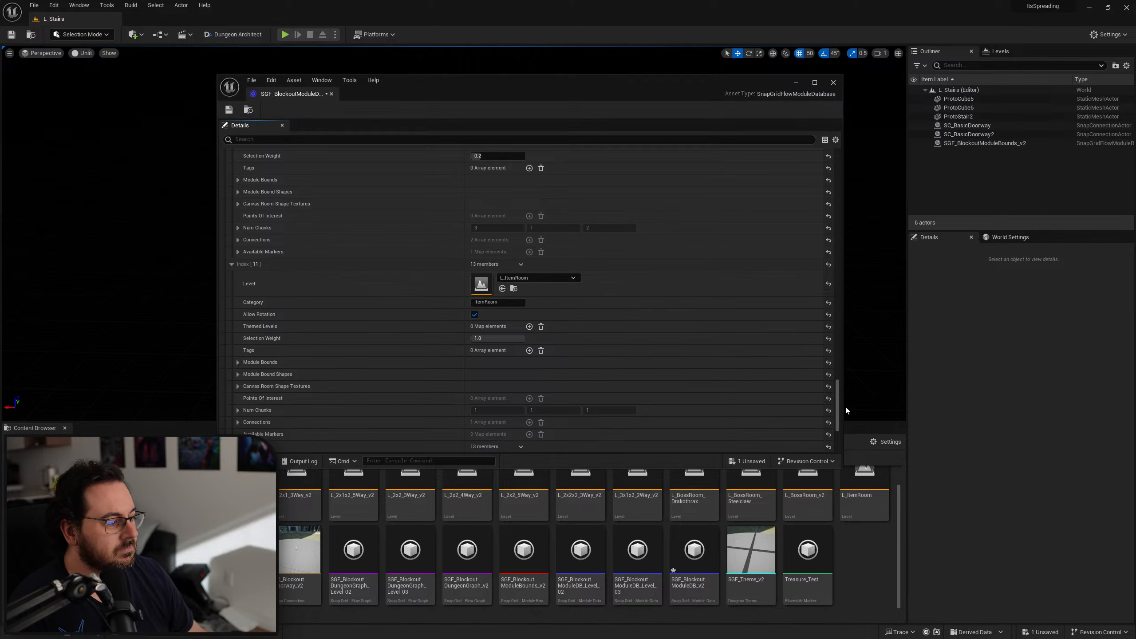
drag(839, 402, 833, 161)
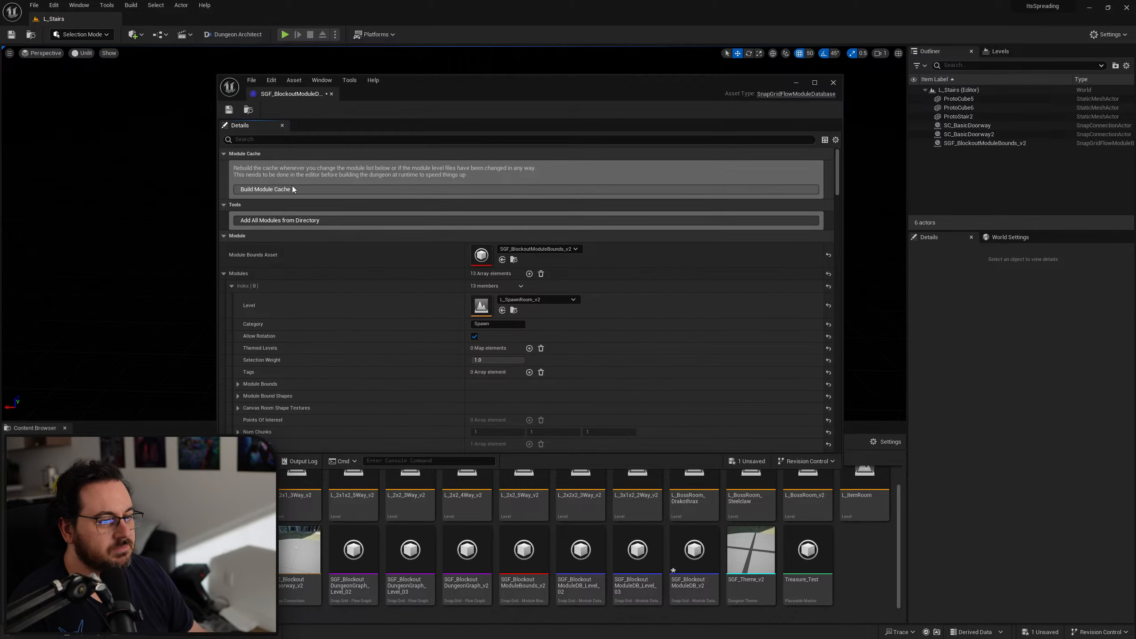
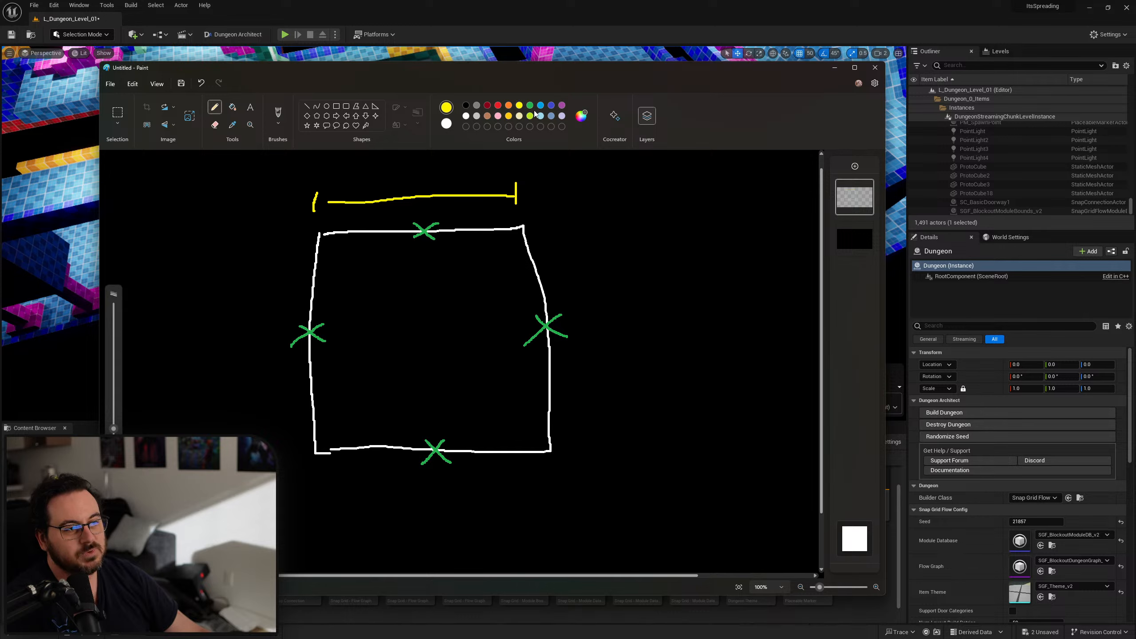
In Paint, draw a light-blue cross inside the white square, dividing it into quarters
click(540, 118)
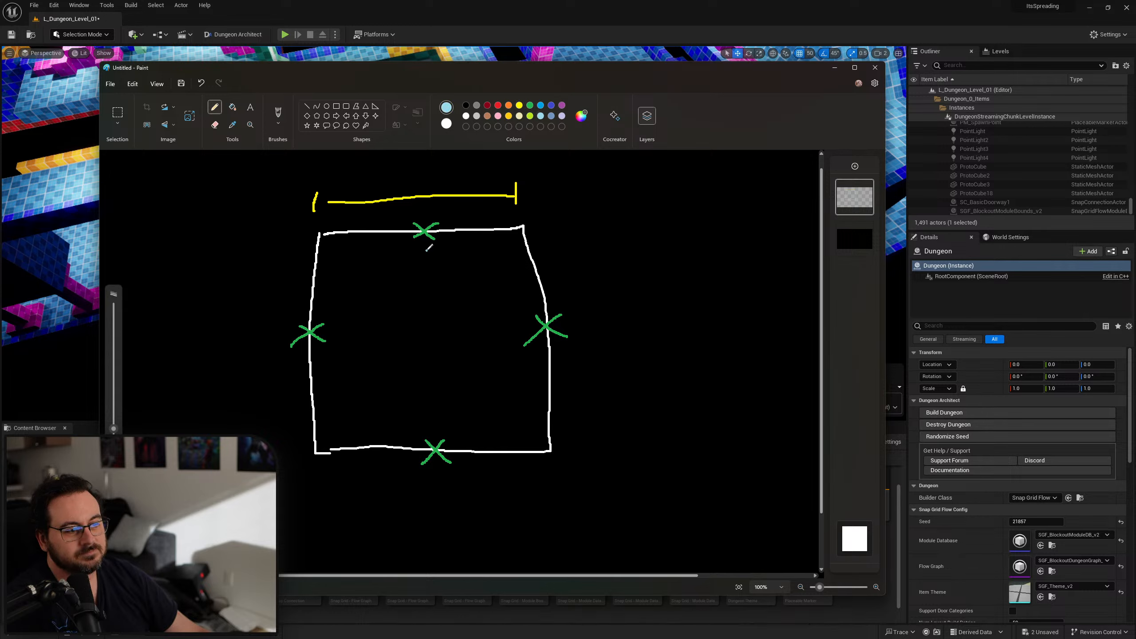
drag(423, 251, 430, 414)
drag(337, 328, 493, 334)
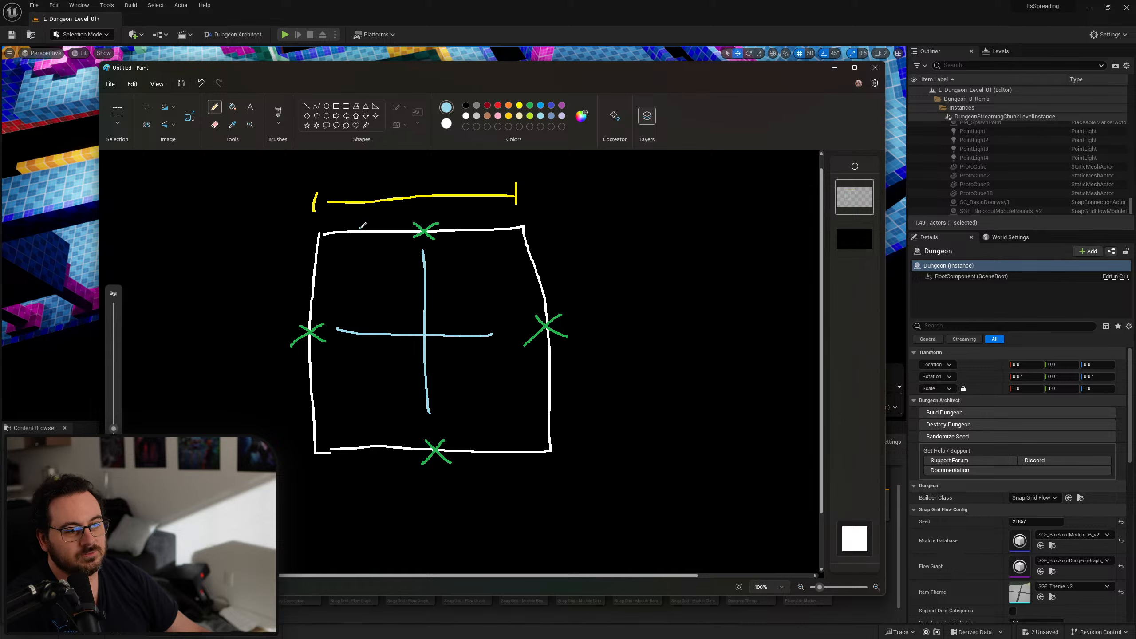
Mark two light-blue X door positions on each side of the square, one on either side of the green X
mouse_move(364, 223)
mouse_down()
mouse_move(377, 237)
mouse_move(356, 251)
mouse_up()
mouse_move(465, 224)
mouse_down()
mouse_move(487, 240)
mouse_move(469, 239)
mouse_up()
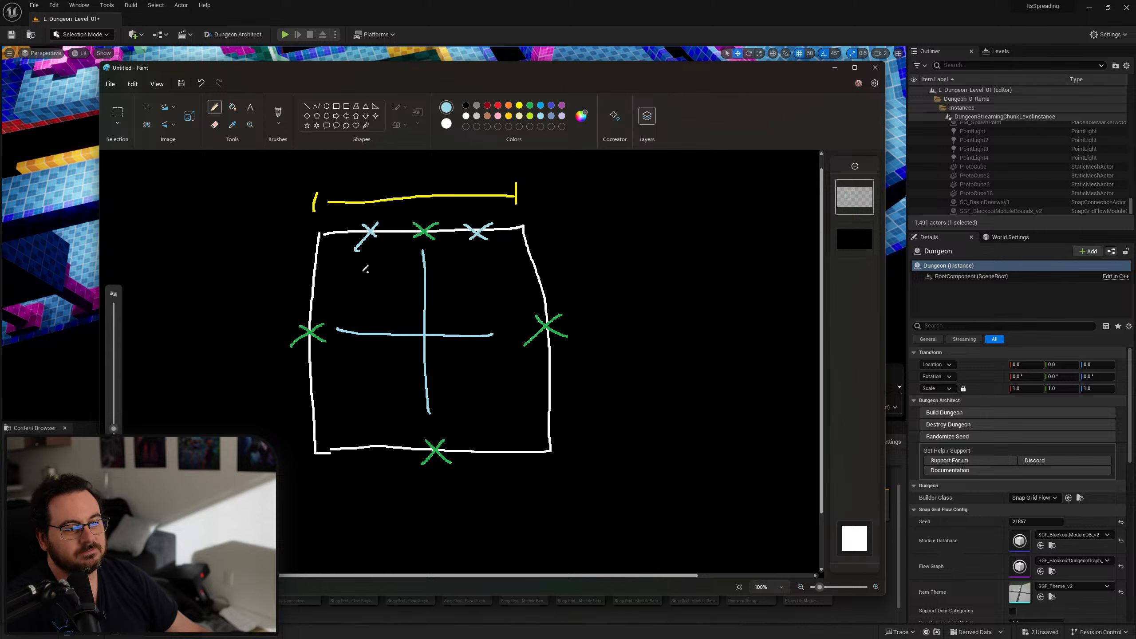
drag(296, 267, 329, 281)
drag(330, 265, 305, 283)
mouse_move(301, 392)
mouse_down()
mouse_move(322, 406)
mouse_move(301, 409)
mouse_up()
mouse_move(373, 434)
mouse_down()
mouse_move(393, 457)
mouse_move(364, 462)
mouse_up()
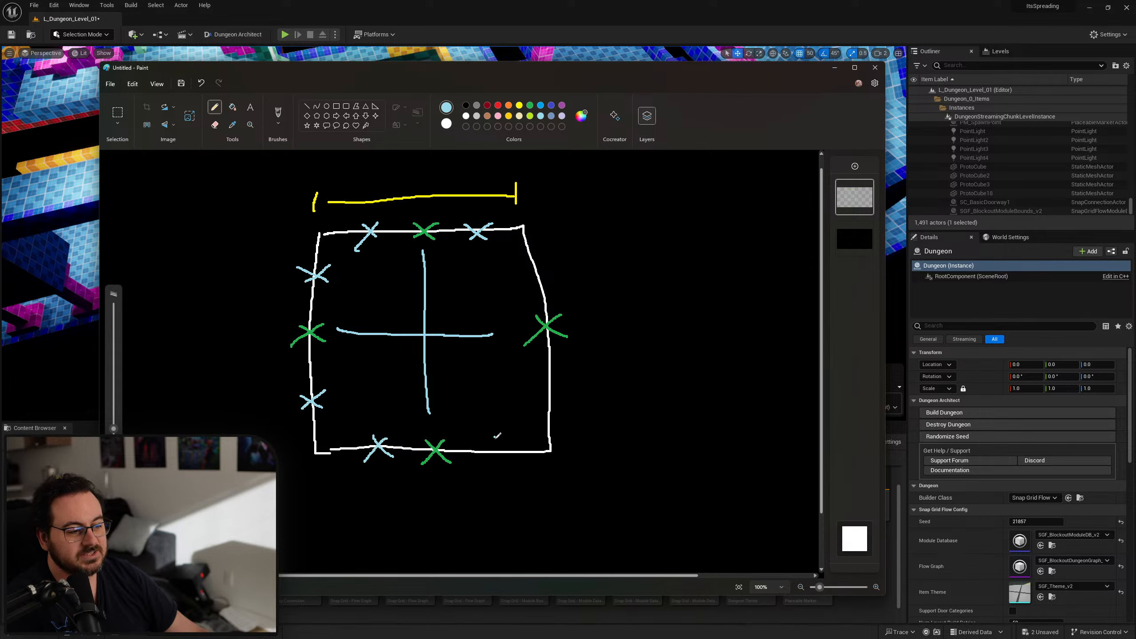
mouse_move(499, 442)
mouse_down()
mouse_move(519, 462)
mouse_move(494, 469)
mouse_up()
mouse_move(537, 389)
mouse_down()
mouse_move(553, 395)
mouse_move(537, 405)
mouse_up()
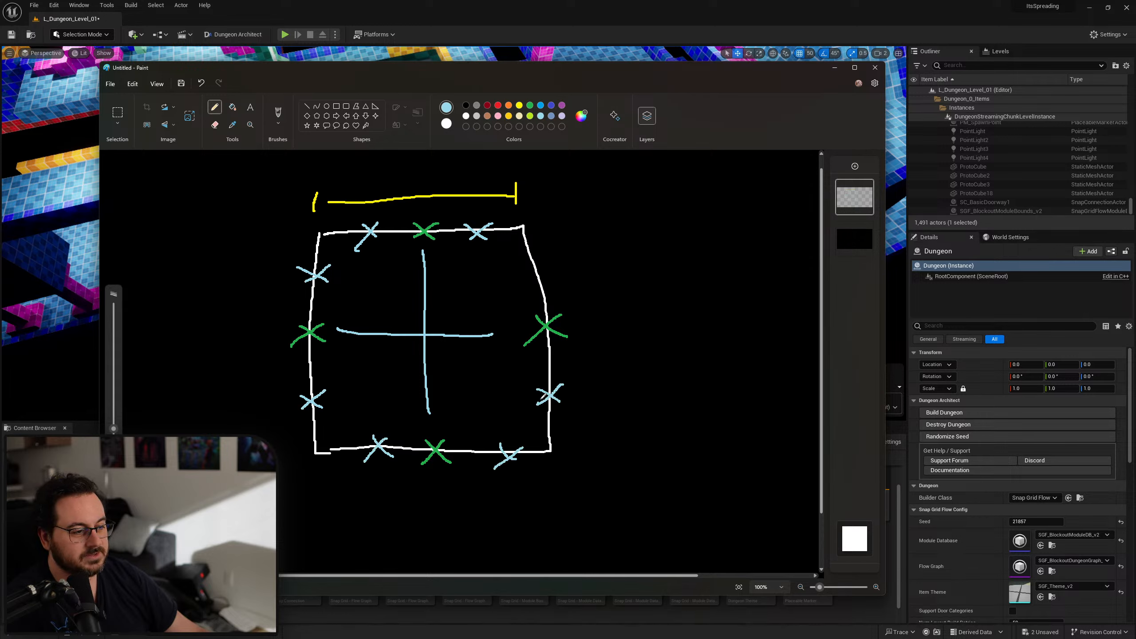
drag(543, 258, 530, 269)
drag(512, 257, 567, 278)
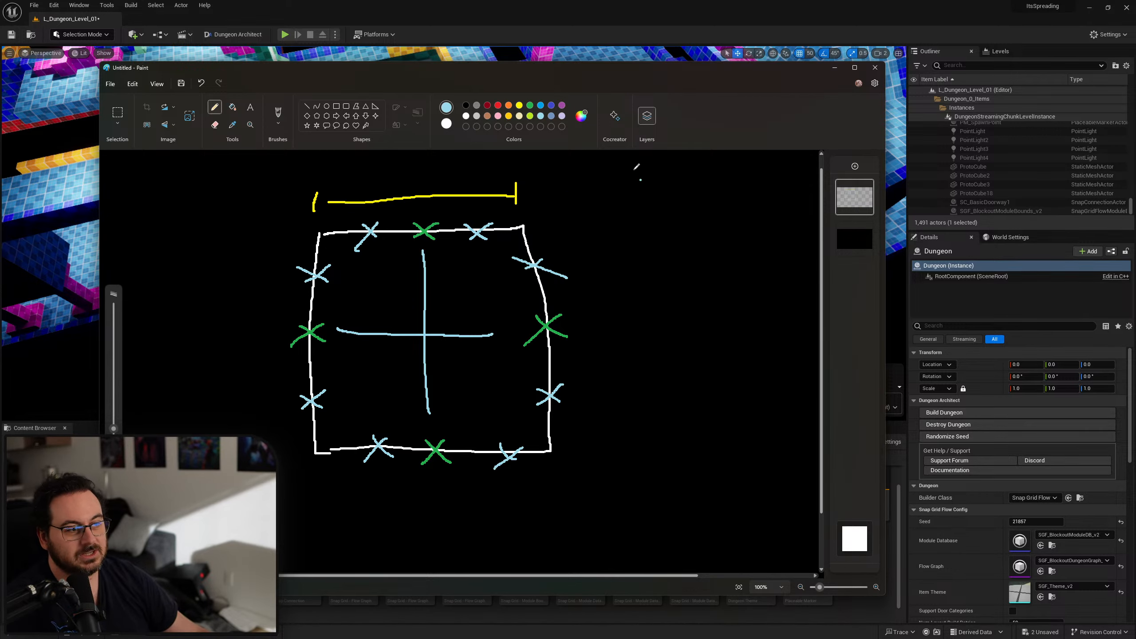
Switch back to Unreal Editor, destroy the generated dungeon and delete the Dungeon_0_Items folder with its Connections and Instances subfolders
click(835, 67)
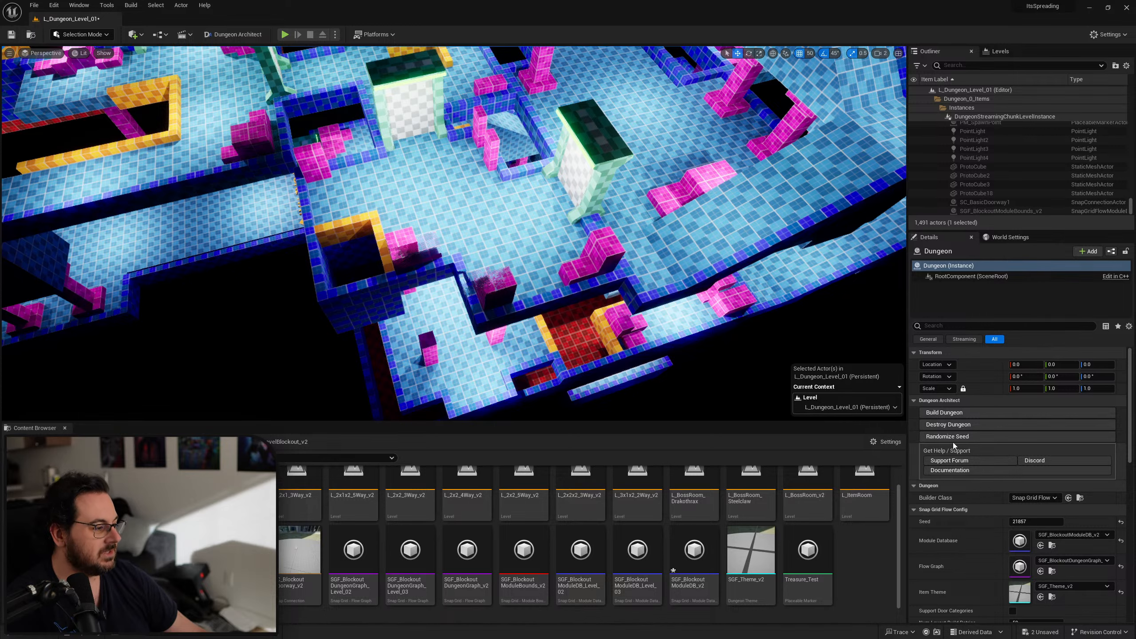
click(954, 425)
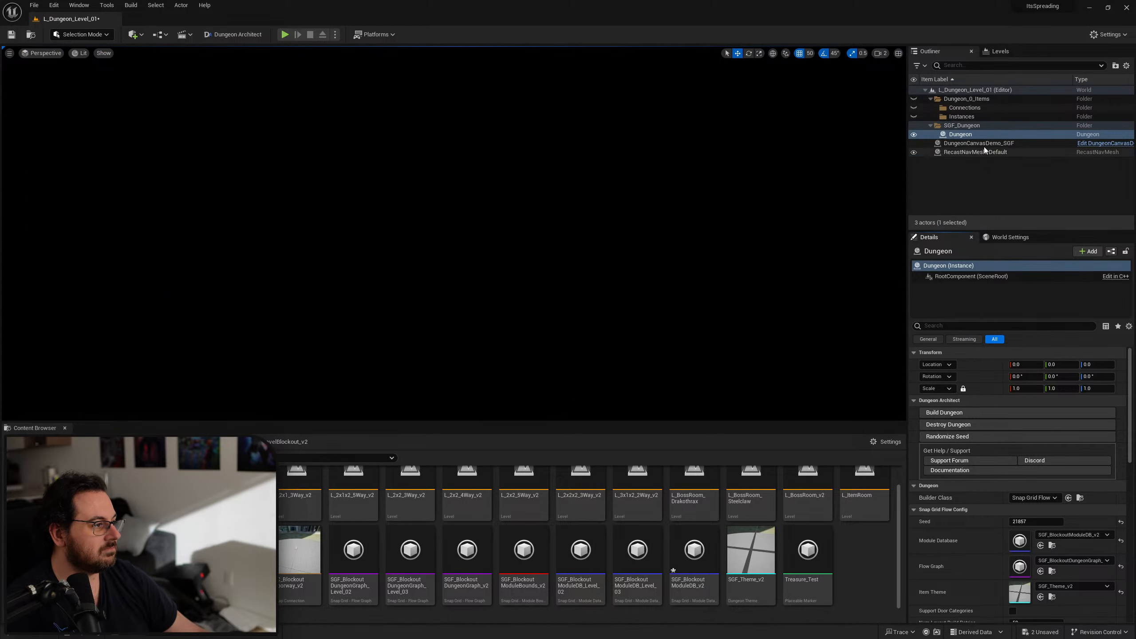
click(974, 126)
click(970, 116)
shift+click(966, 99)
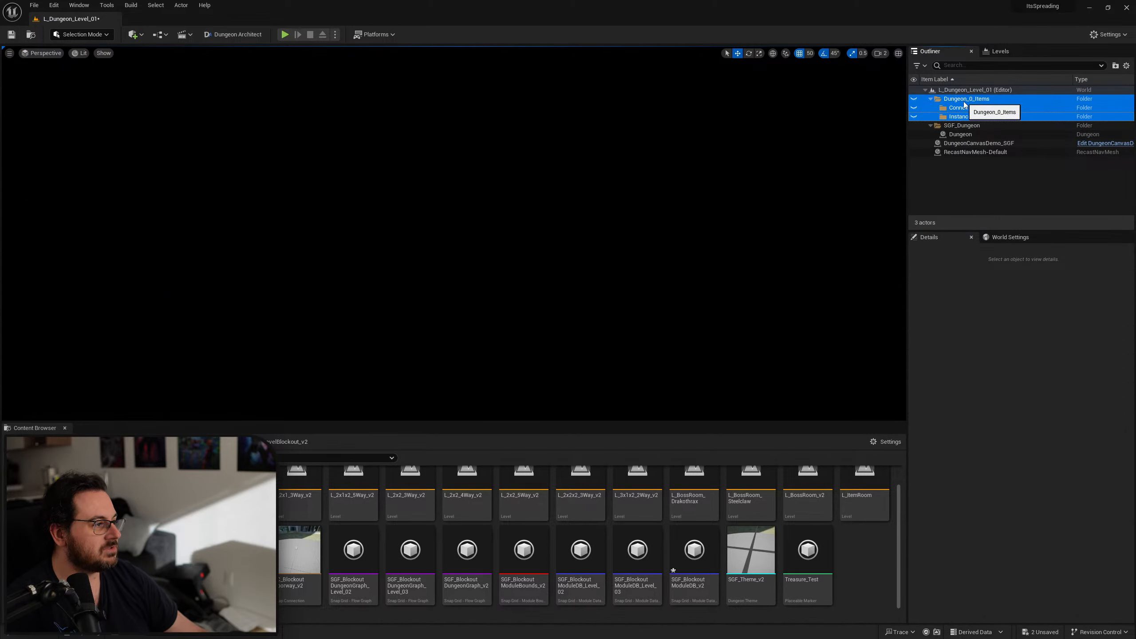
key(Delete)
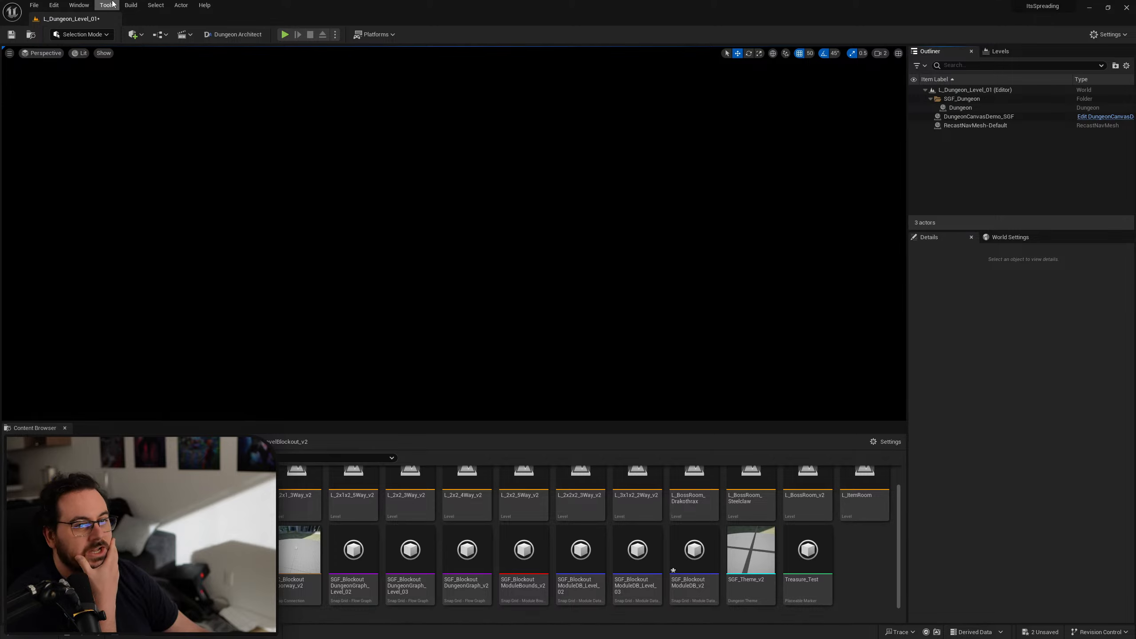
Open the recently used L_Stairs level
click(34, 5)
mouse_move(125, 60)
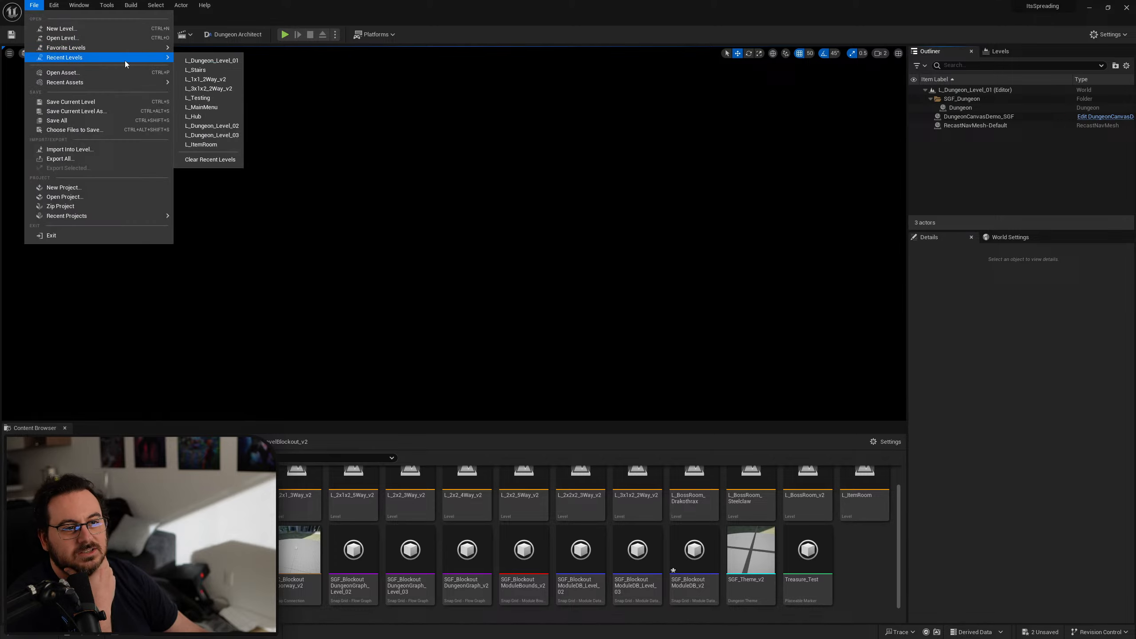
click(221, 69)
click(642, 423)
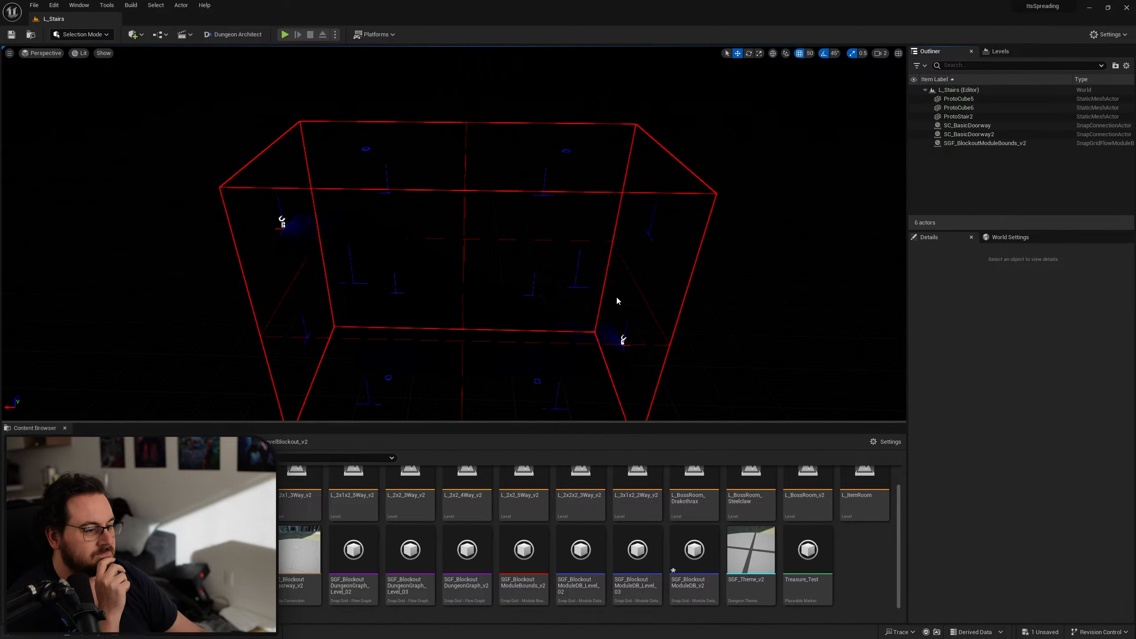
Duplicate the SGF_BlockoutModuleBounds_v2 actor and place the copy beside the stairs at Y -3200
mouse_move(659, 304)
right_down()
mouse_move(659, 327)
mouse_move(659, 304)
right_up()
click(586, 238)
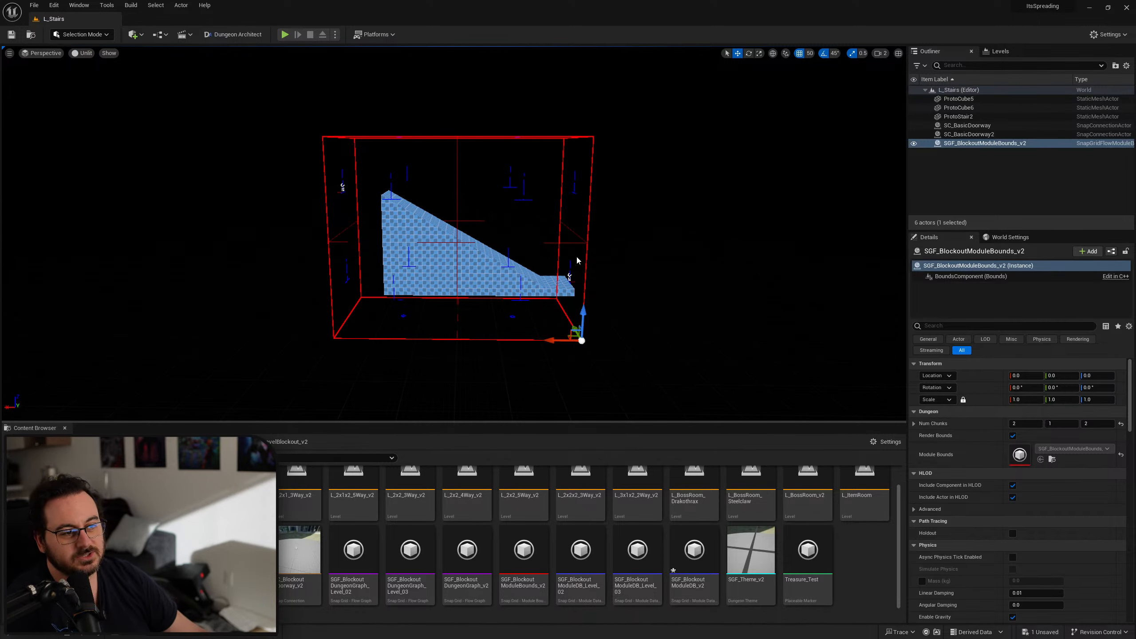
right_drag(427, 233, 432, 230)
key(e)
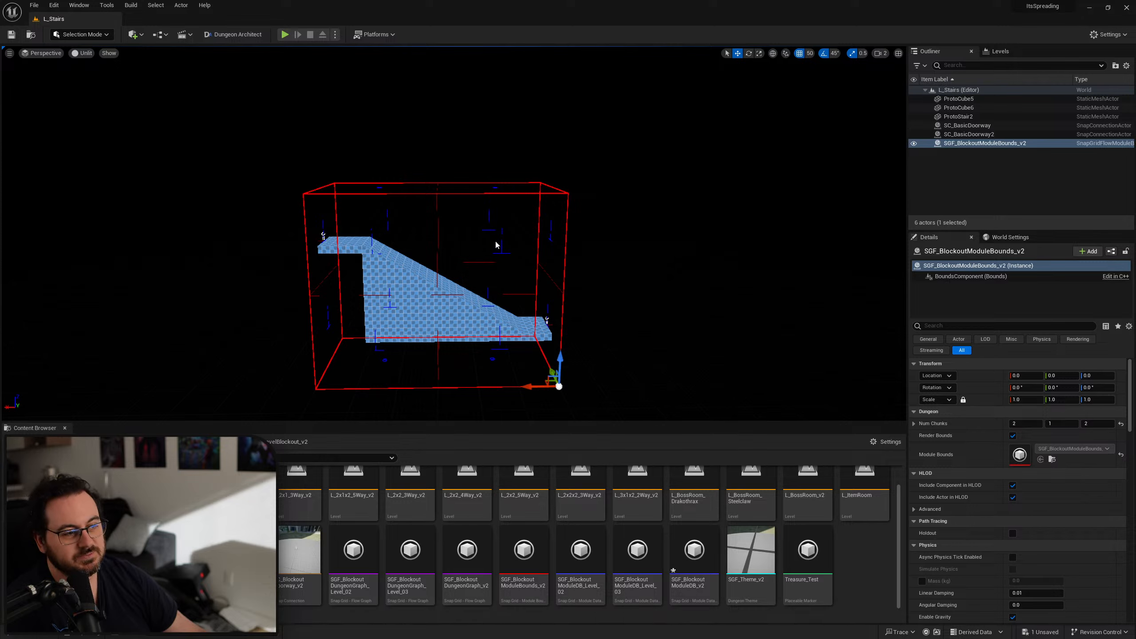
alt+drag(579, 247, 483, 253)
mouse_move(579, 269)
right_down()
mouse_move(609, 286)
mouse_move(578, 269)
right_up()
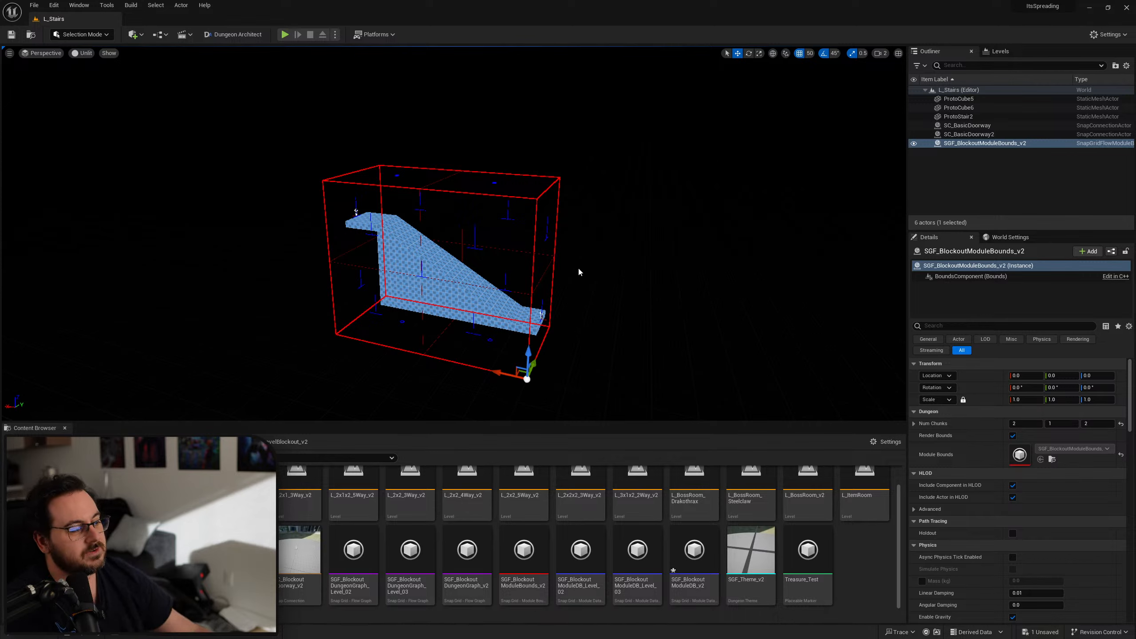
key(d)
right_drag(664, 348, 586, 330)
alt+drag(577, 319, 375, 385)
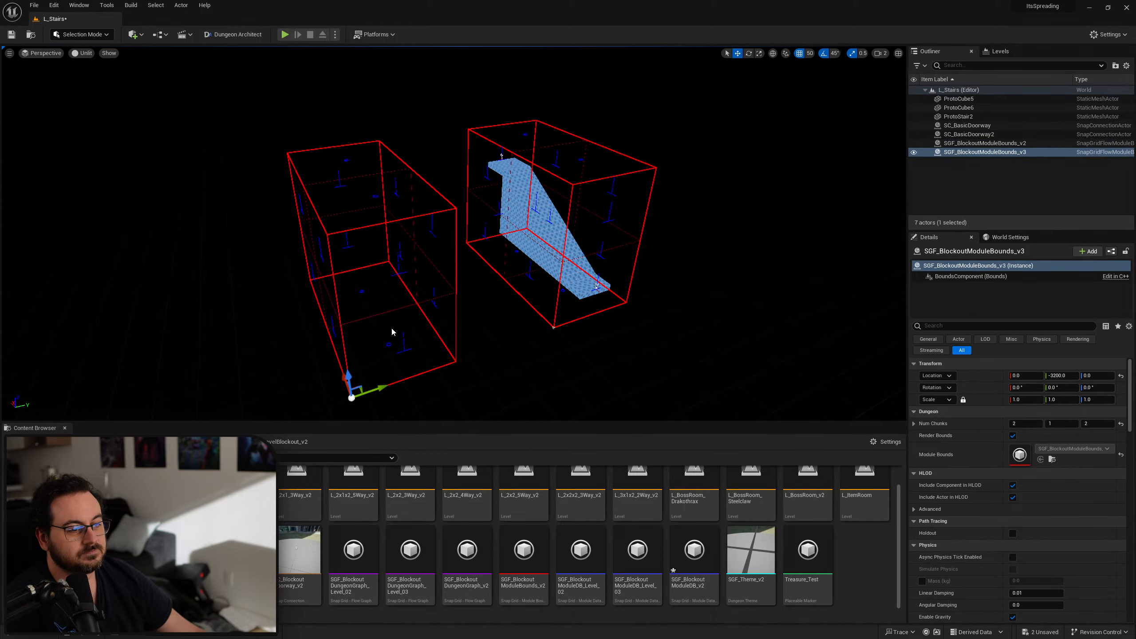
Set the copied module bounds' Num Chunks Z to 1 and inspect its door markers
click(1082, 426)
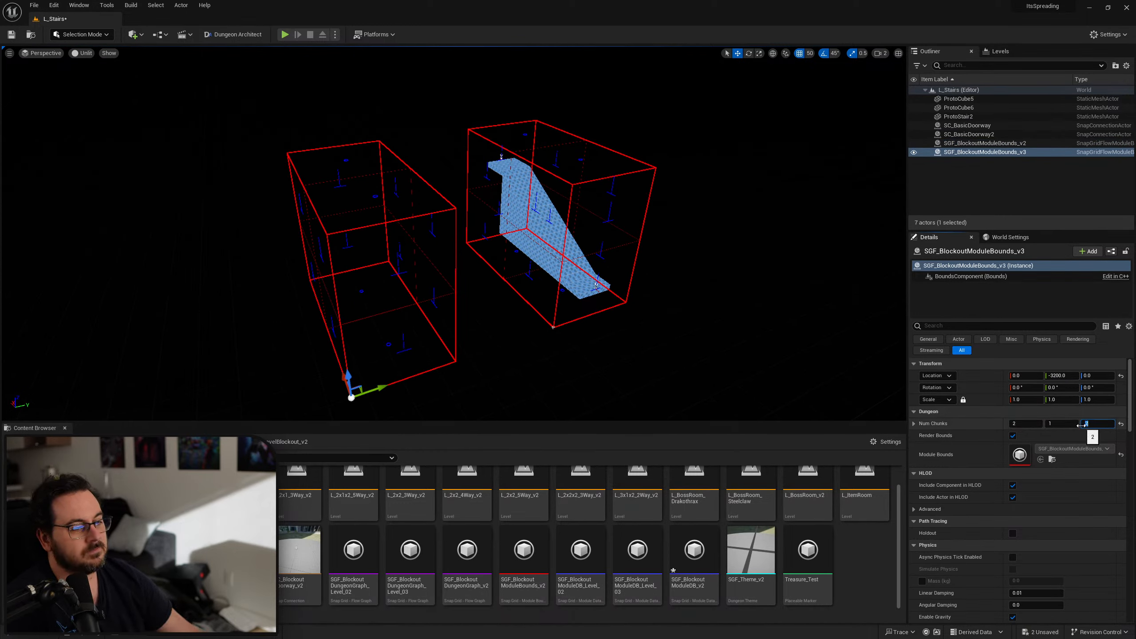
text(1)
key(Return)
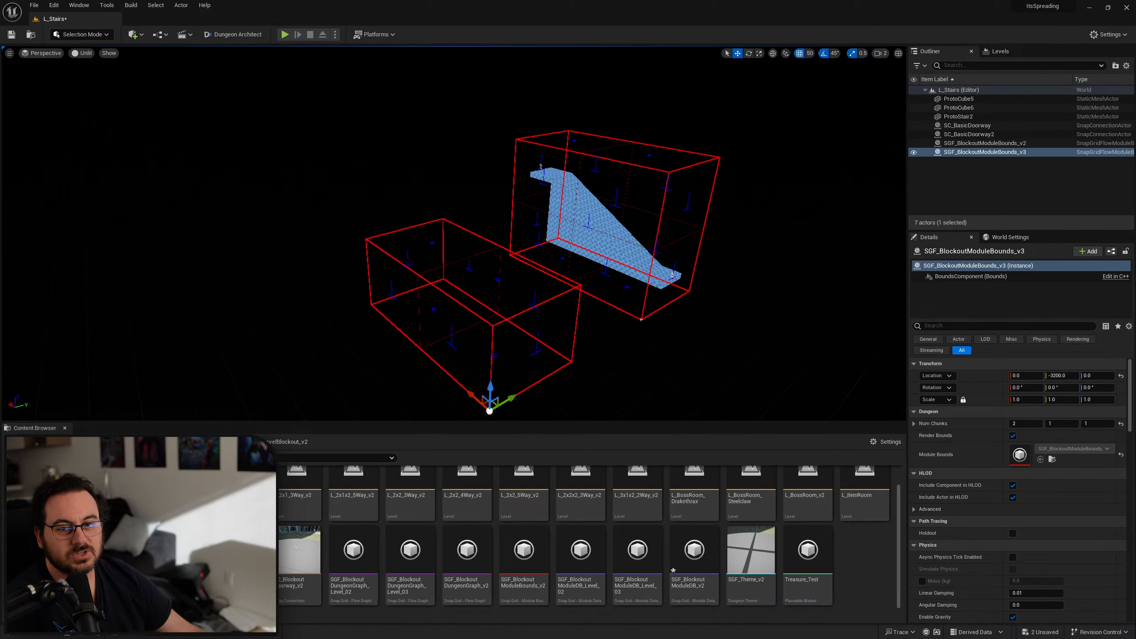
right_drag(497, 372, 504, 372)
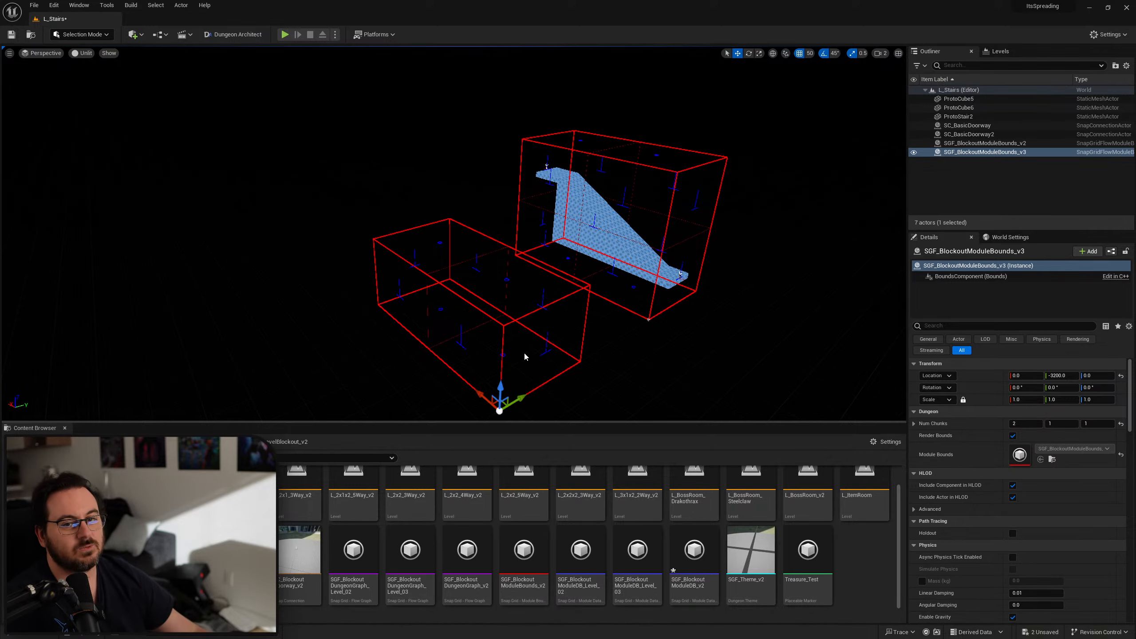
right_drag(524, 353, 537, 374)
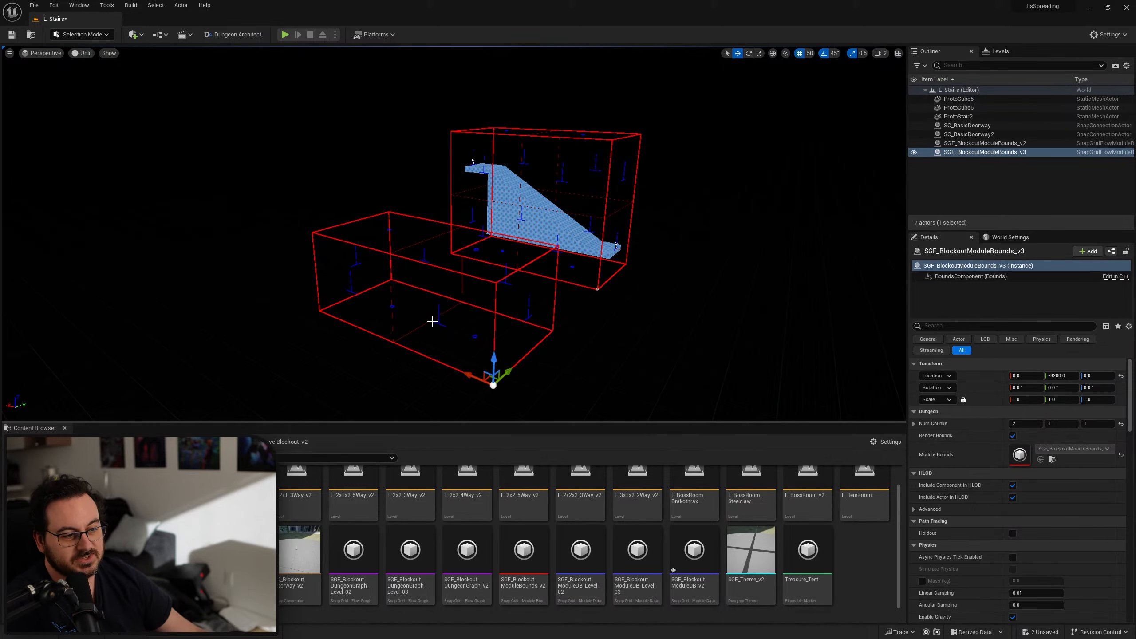
mouse_move(433, 321)
right_down()
mouse_move(454, 345)
mouse_move(428, 347)
mouse_move(450, 325)
right_up()
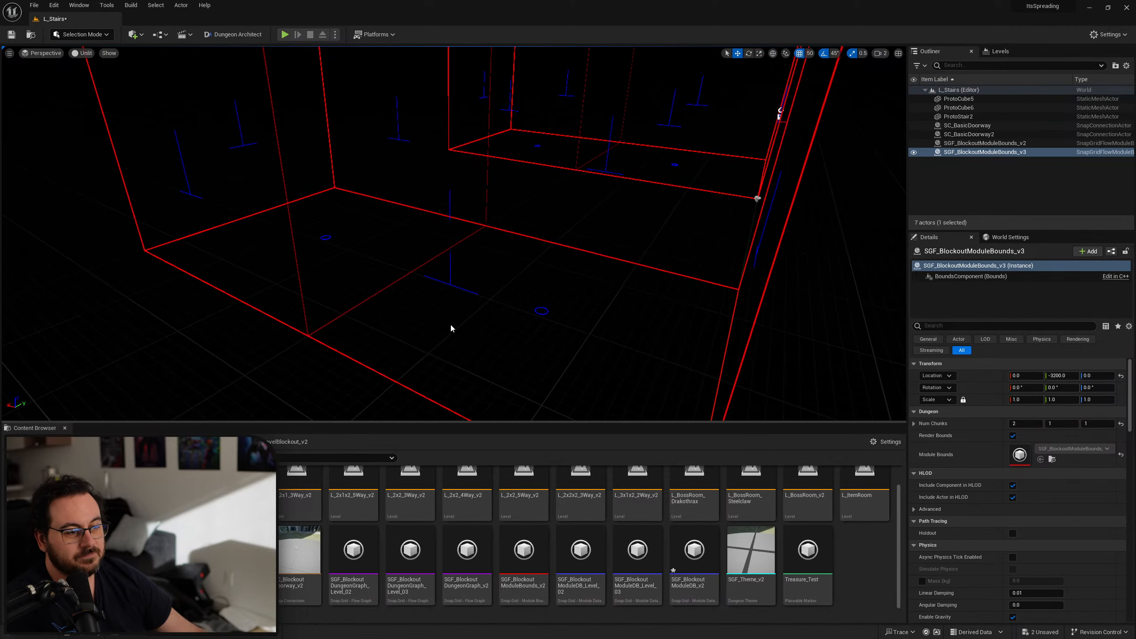
key(f)
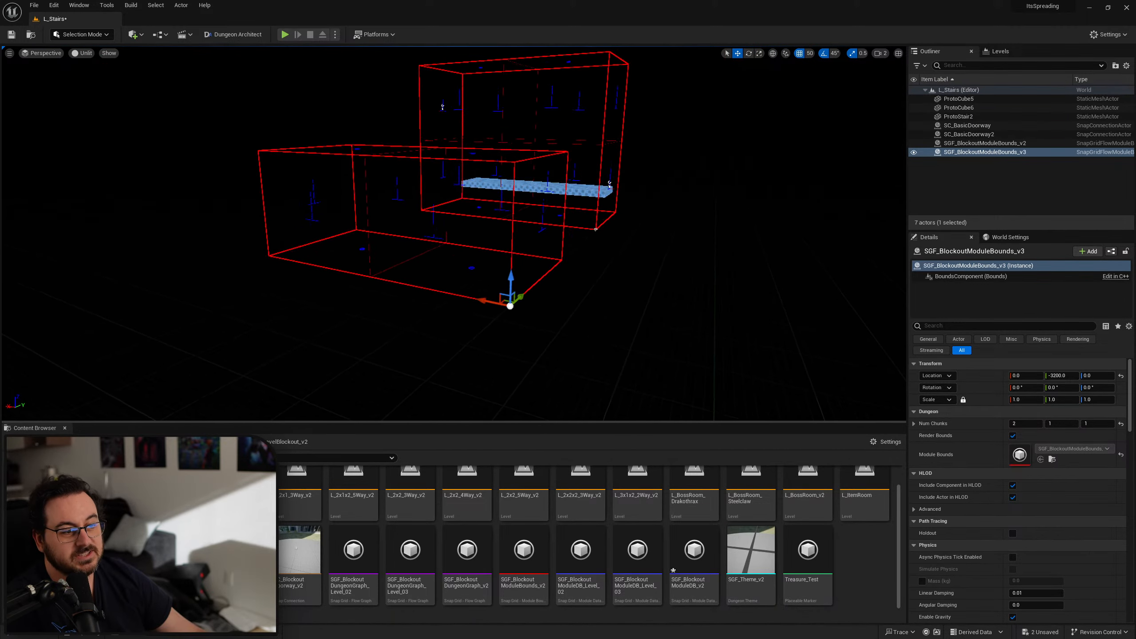
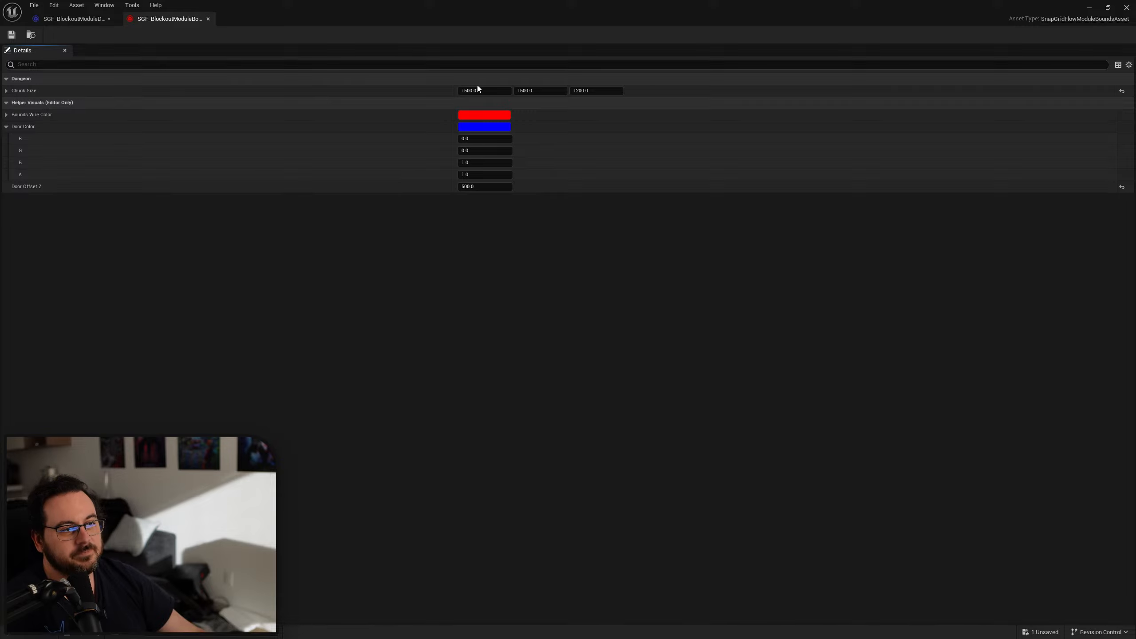
Set the Door Offset Z of the module bounds asset to 100
click(604, 91)
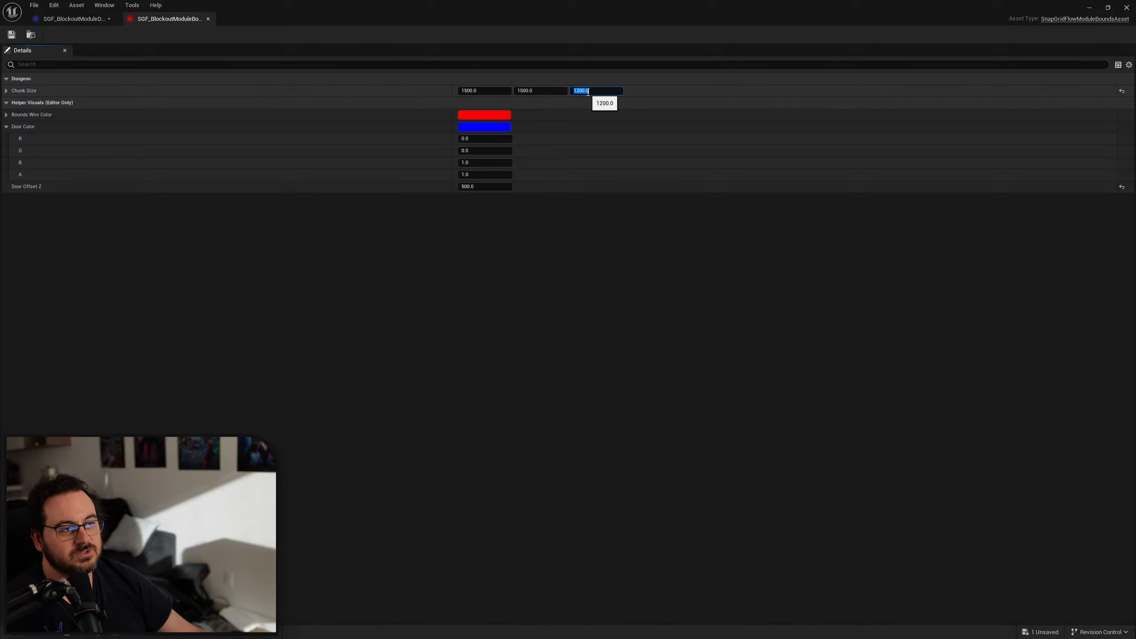
click(490, 187)
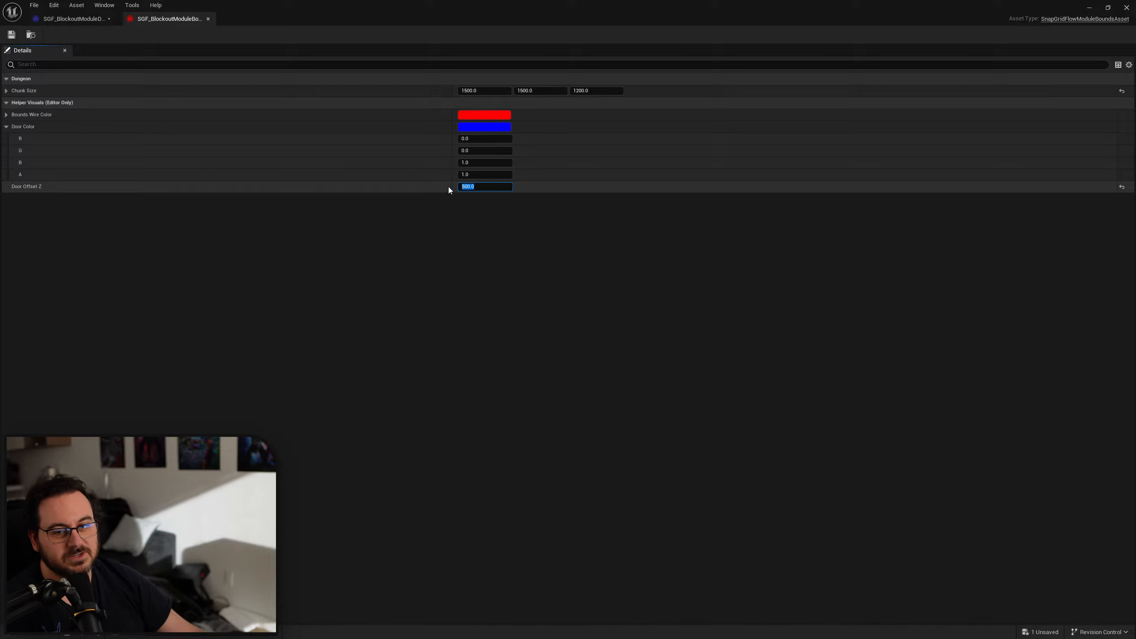
text(100)
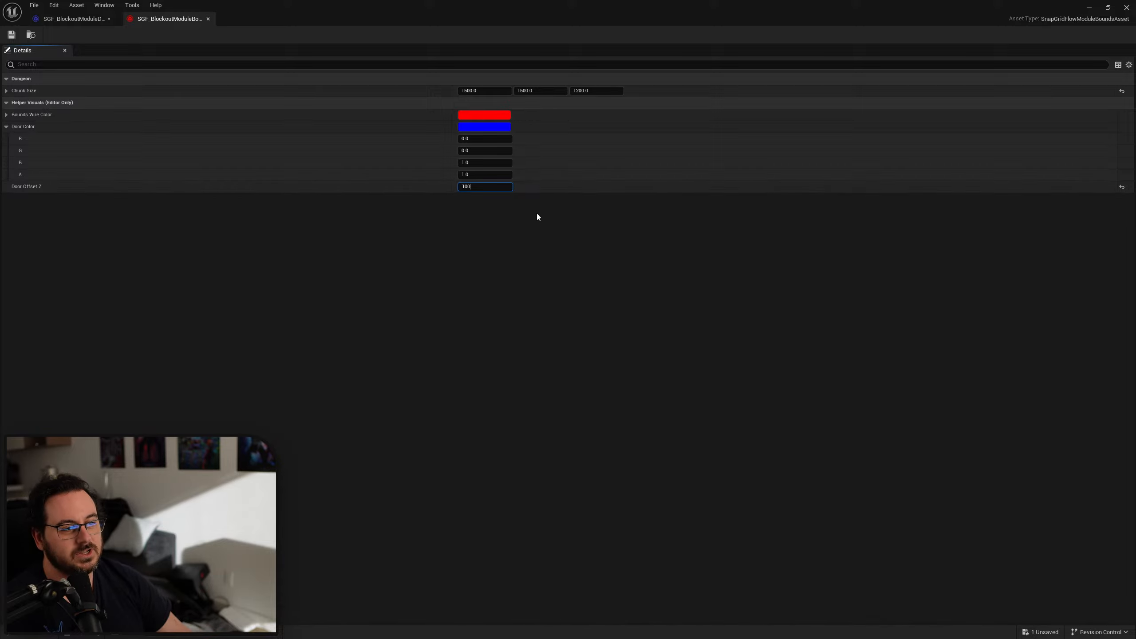
key(Return)
Set the Z value of the module bounds asset's Chunk Size to 800
click(598, 102)
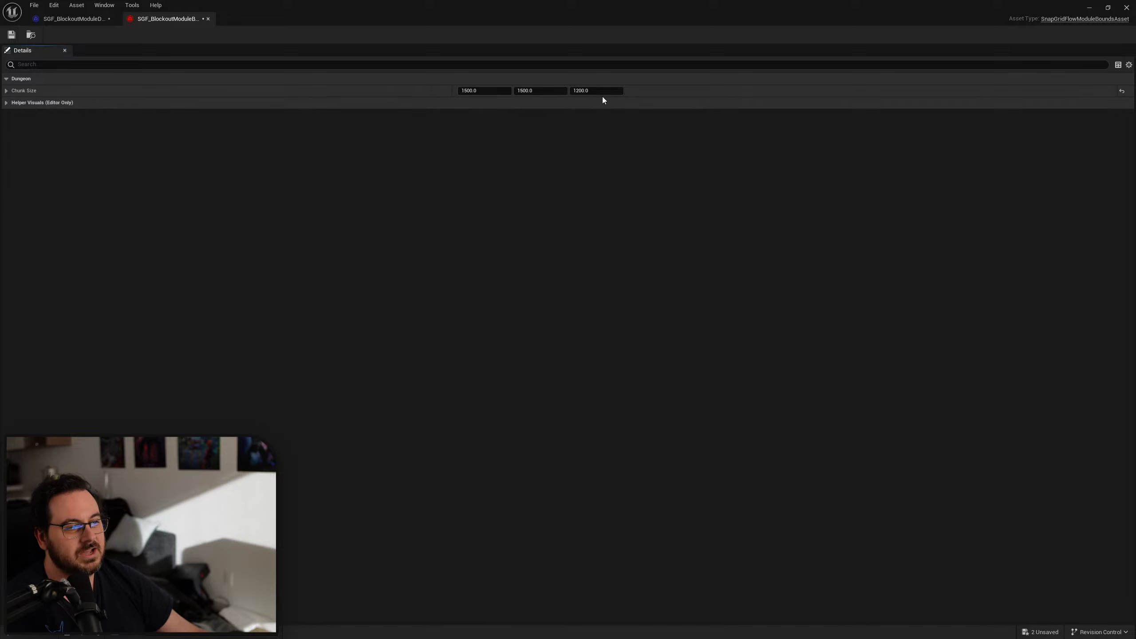
click(587, 104)
click(587, 91)
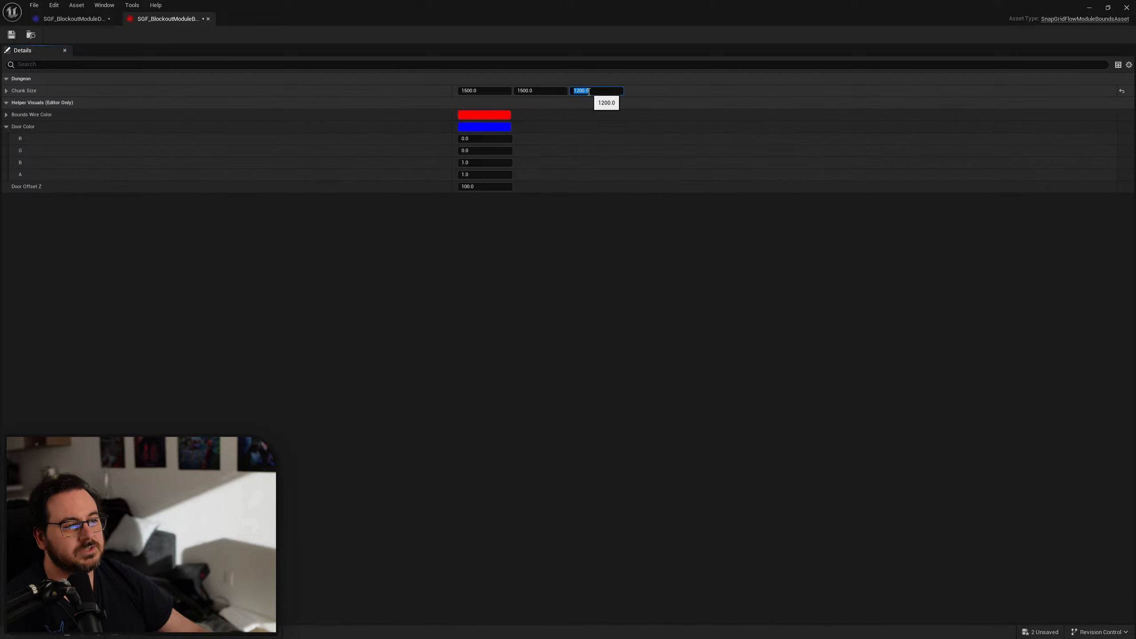
text(800)
key(Return)
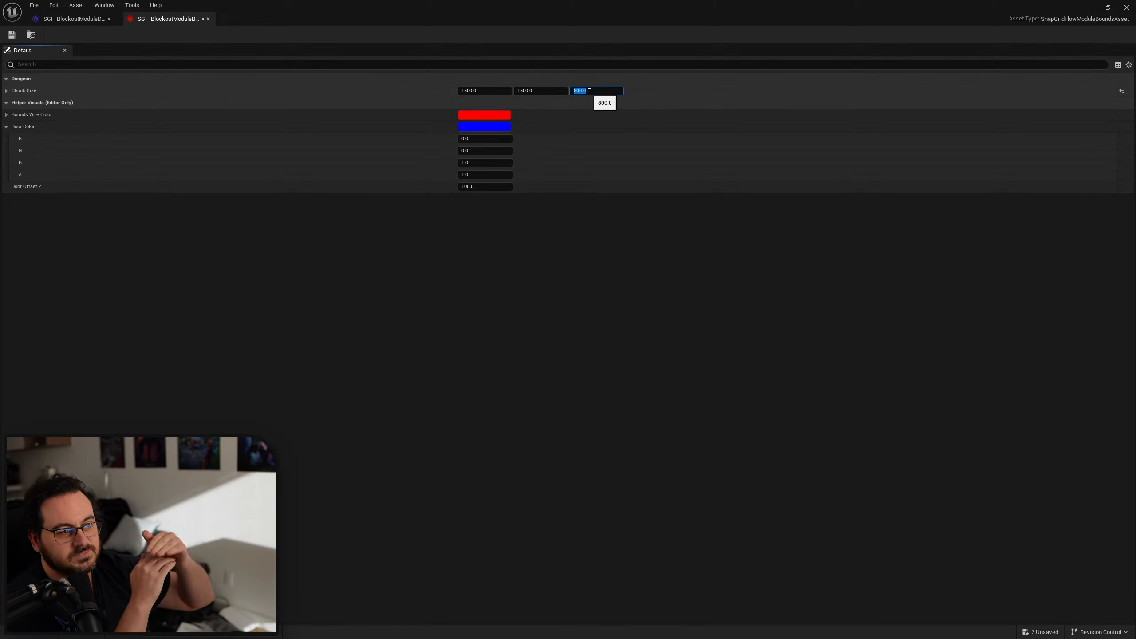
Return to the level editor and reload the L_Stairs level to apply the updated module bounds
drag(205, 3, 1135, 256)
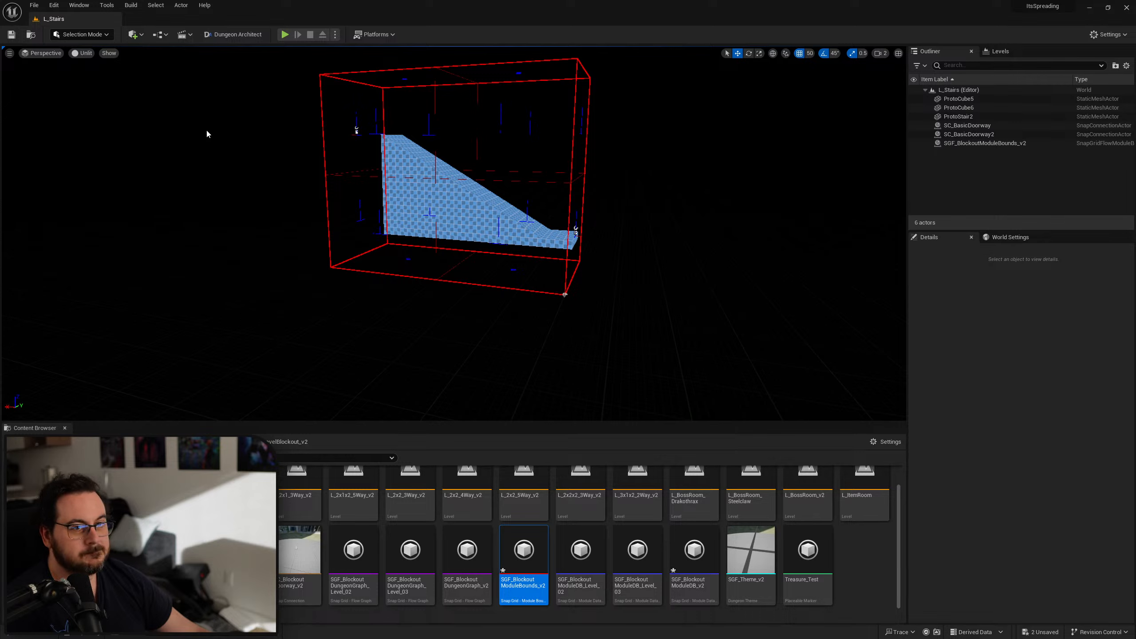
click(34, 5)
mouse_move(147, 57)
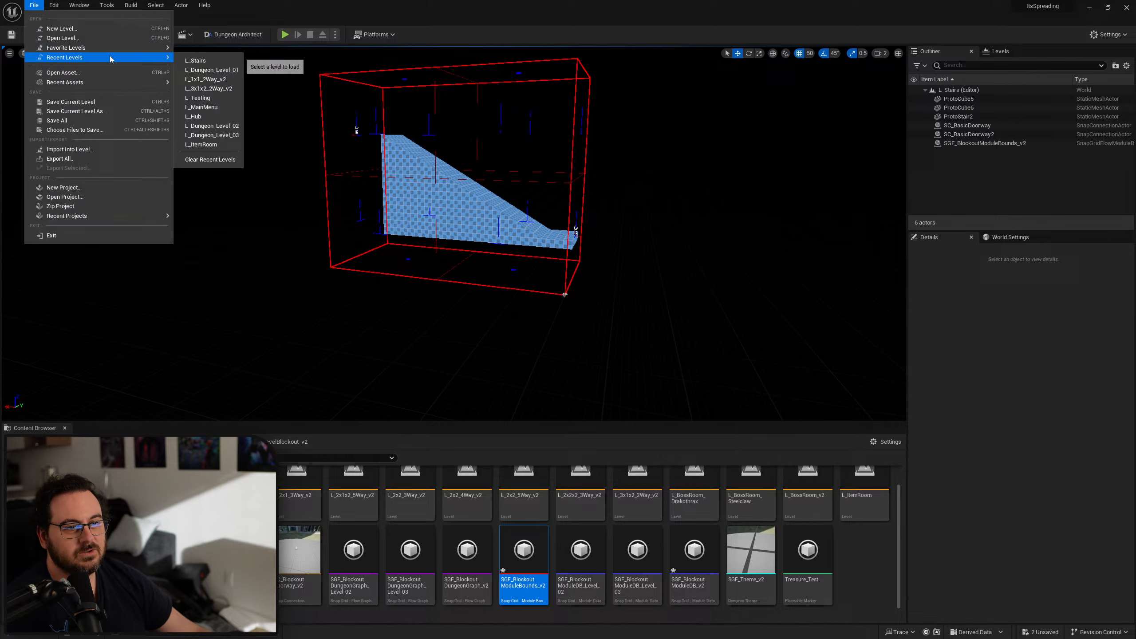
click(214, 64)
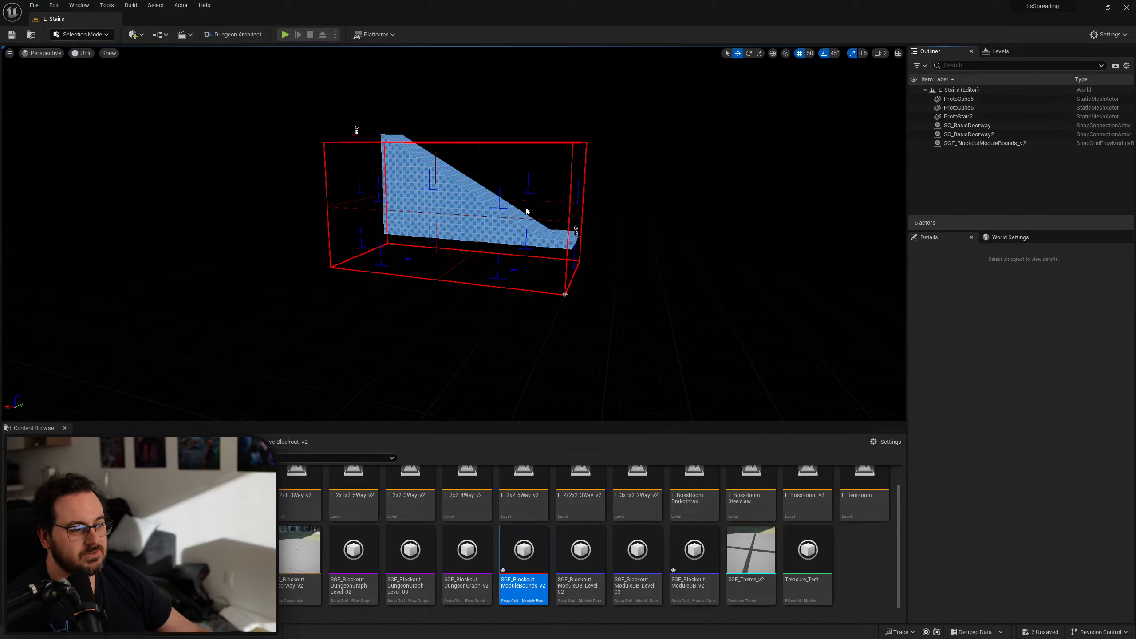
Select the three stair meshes and both SC_BasicDoorway connections and lower them together so the floor slab sits at Z 0
click(572, 247)
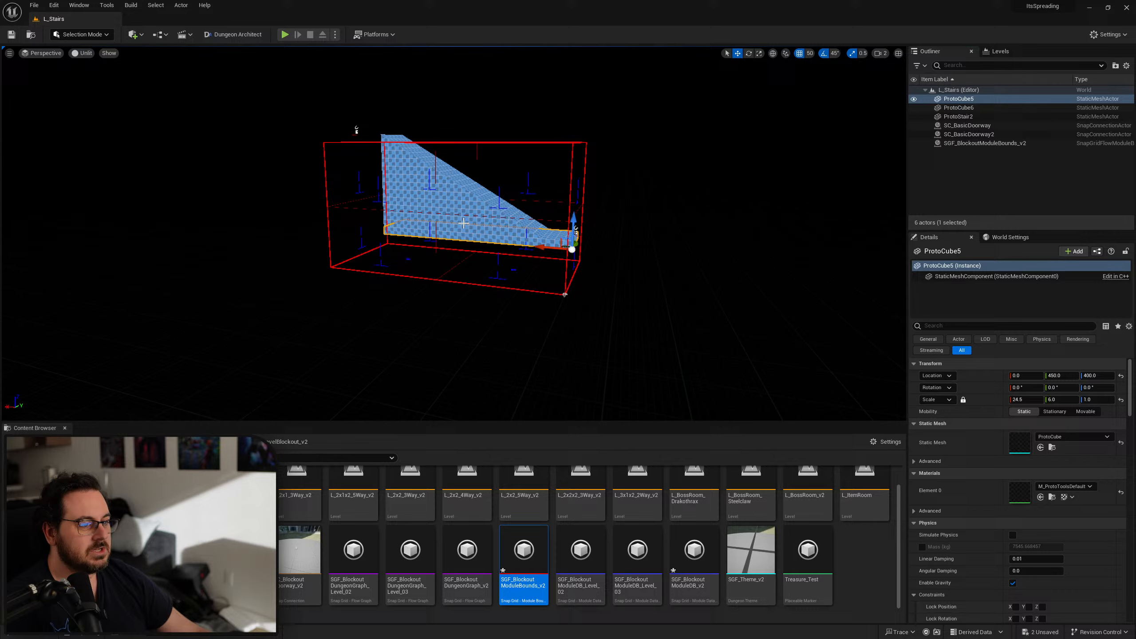
ctrl+click(395, 179)
key(f)
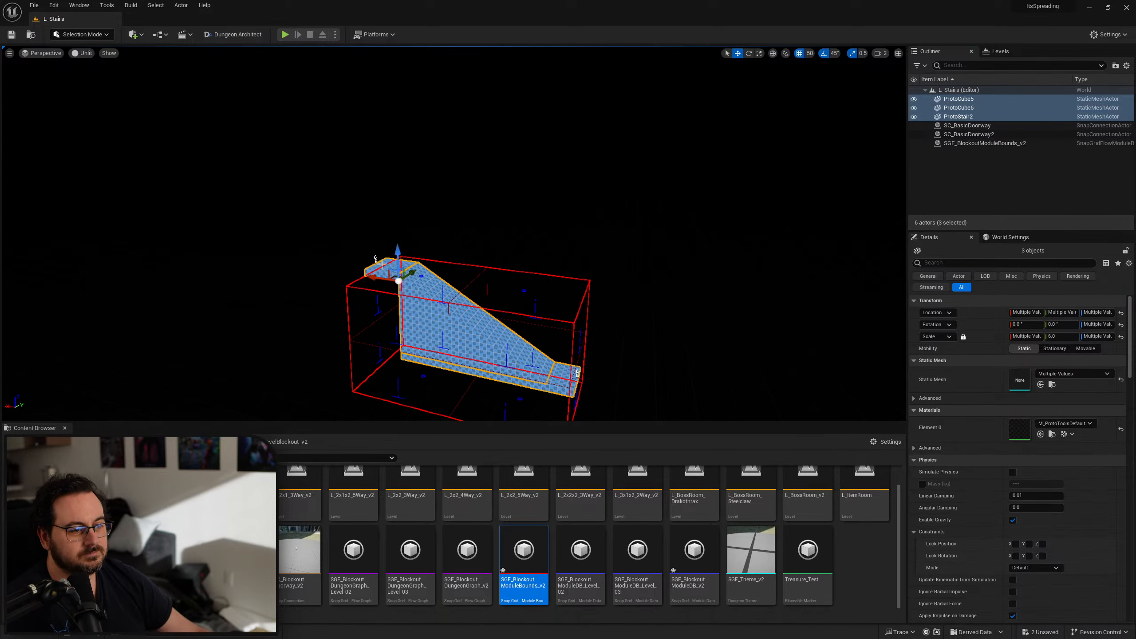
ctrl+click(373, 259)
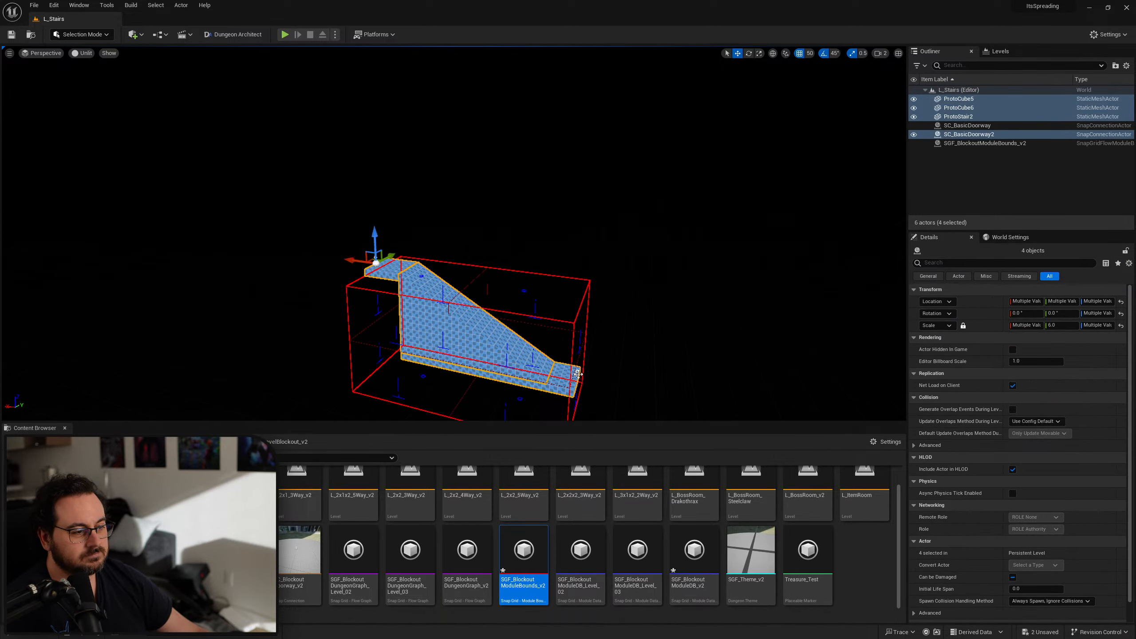
ctrl+click(577, 374)
alt+drag(577, 374, 469, 374)
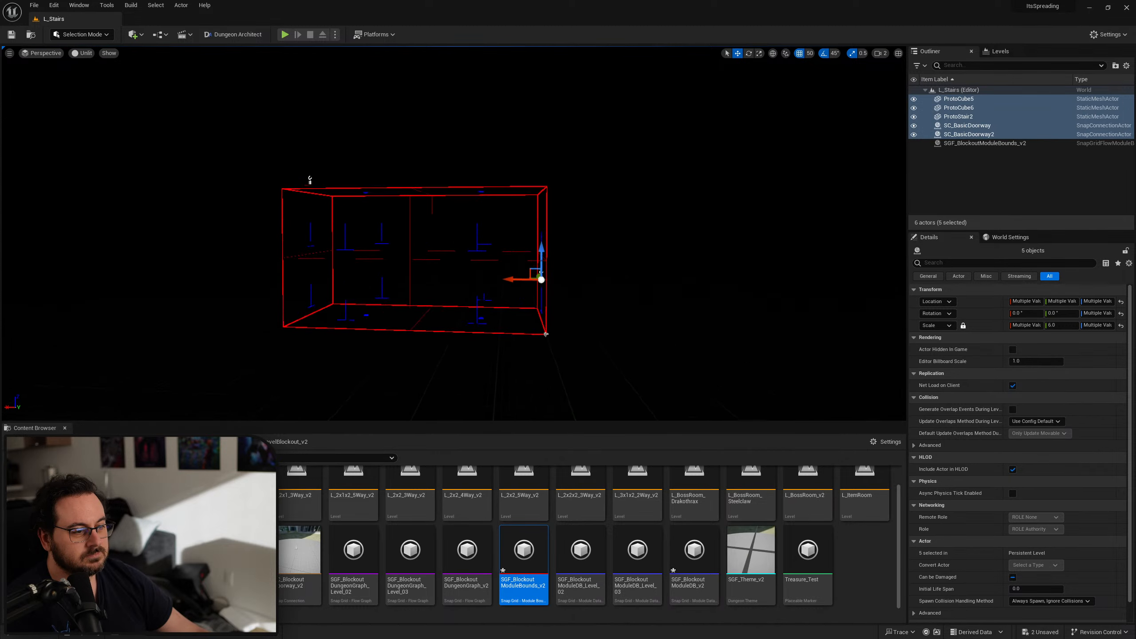
key(alt+shift+h)
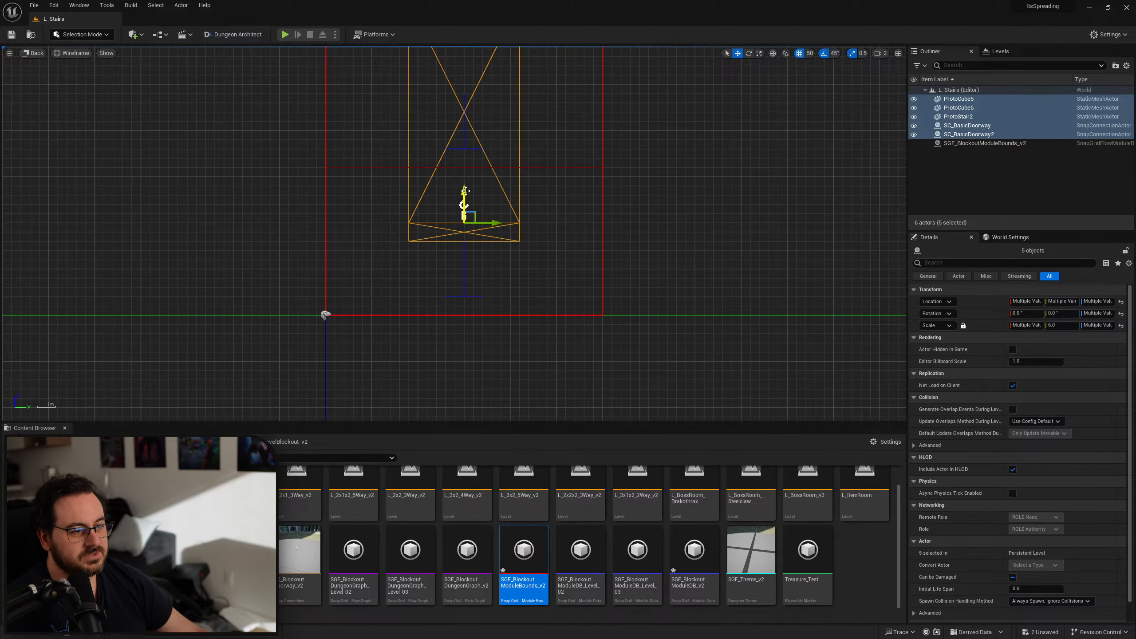
drag(465, 191, 512, 265)
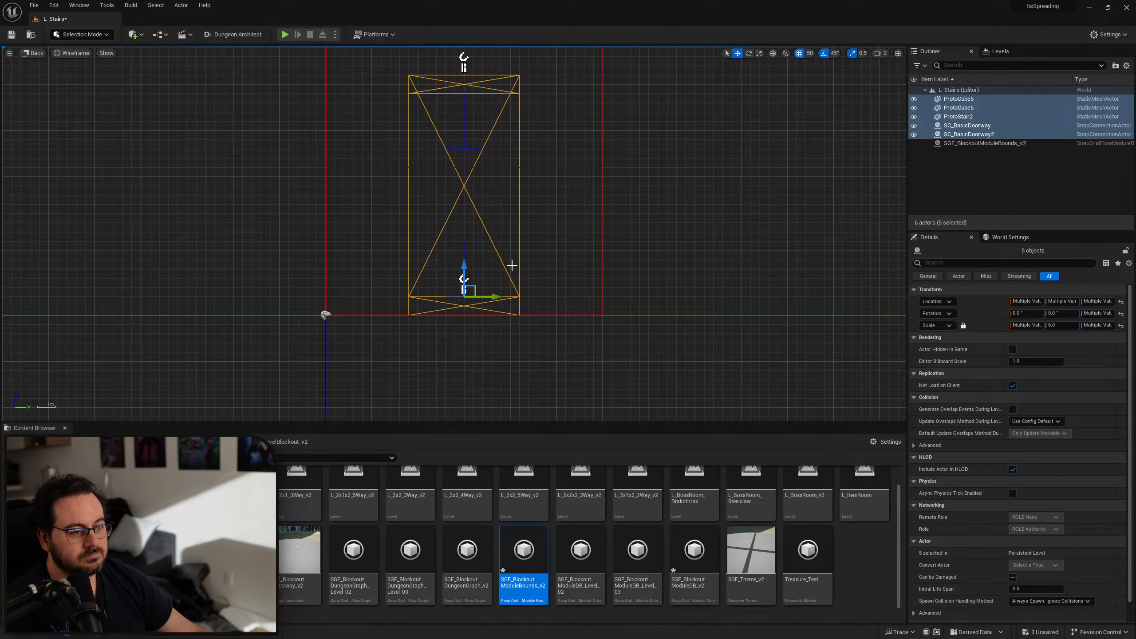
key(alt+g)
right_drag(539, 252, 498, 261)
key(w)
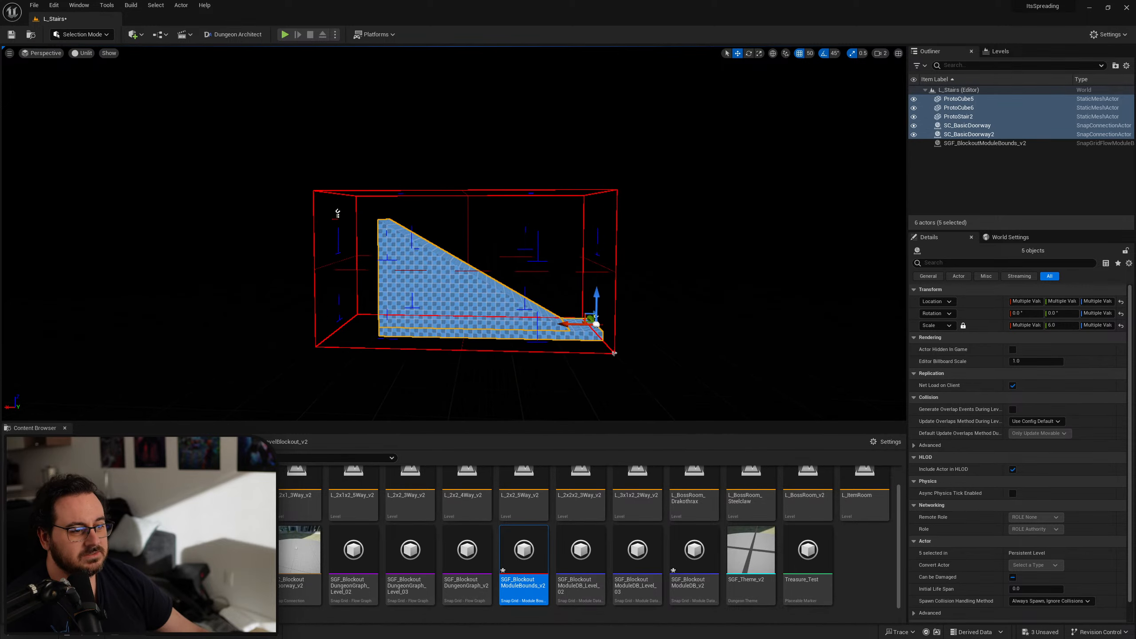
key(s)
mouse_move(506, 269)
right_down()
mouse_move(574, 258)
mouse_move(506, 258)
mouse_move(491, 273)
right_up()
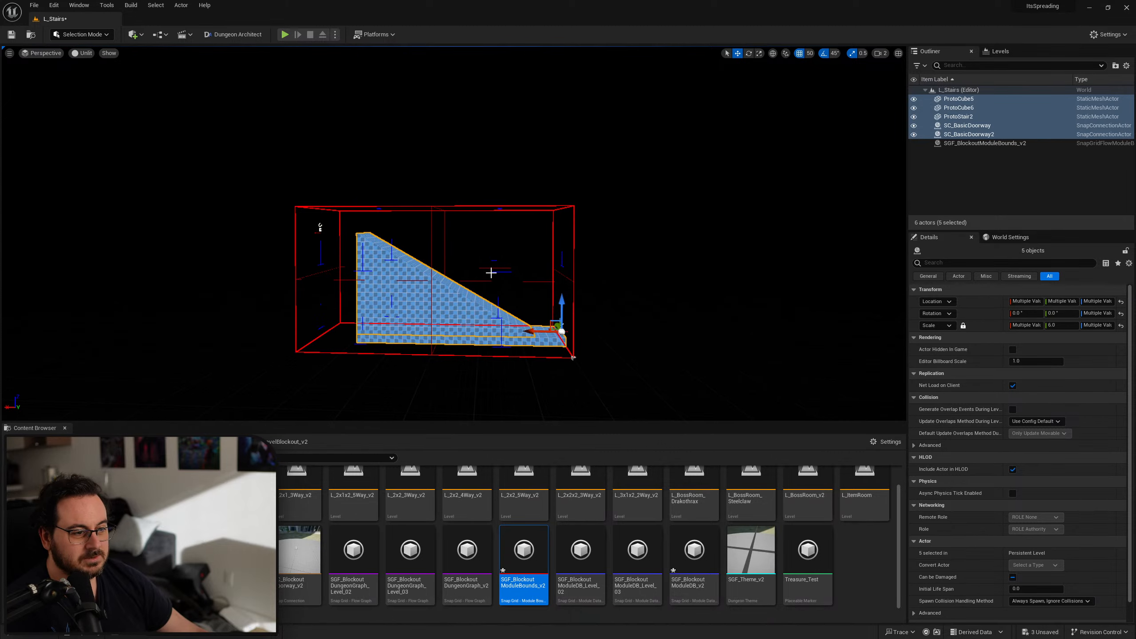
Set Num Chunks X of the SGF_BlockoutModuleBounds_v2 actor to 1
click(391, 298)
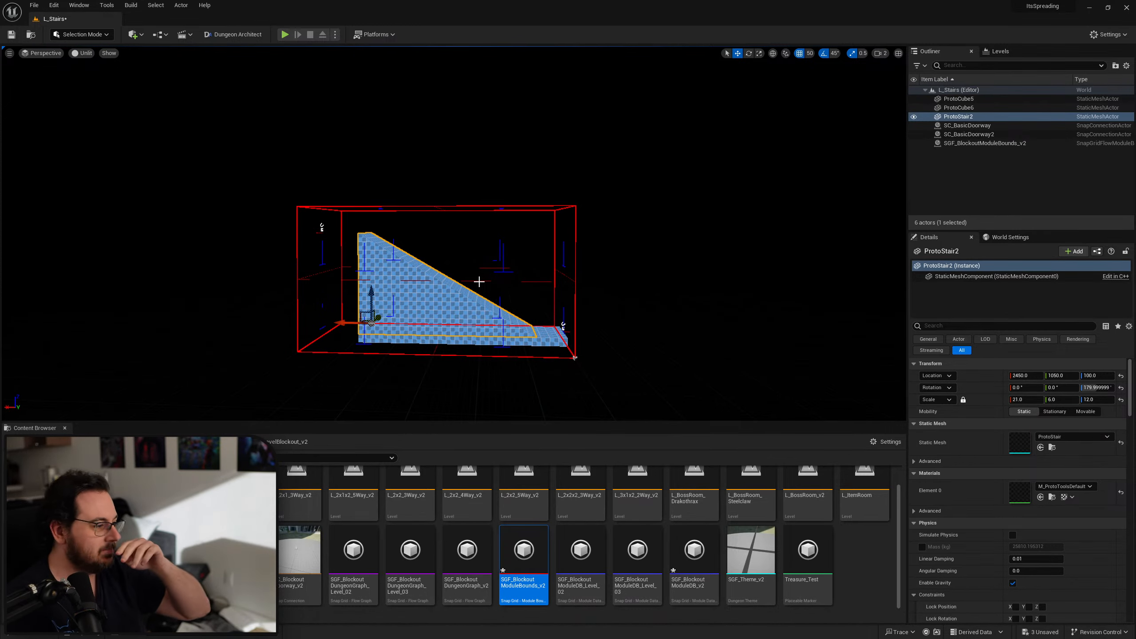
click(676, 246)
click(575, 210)
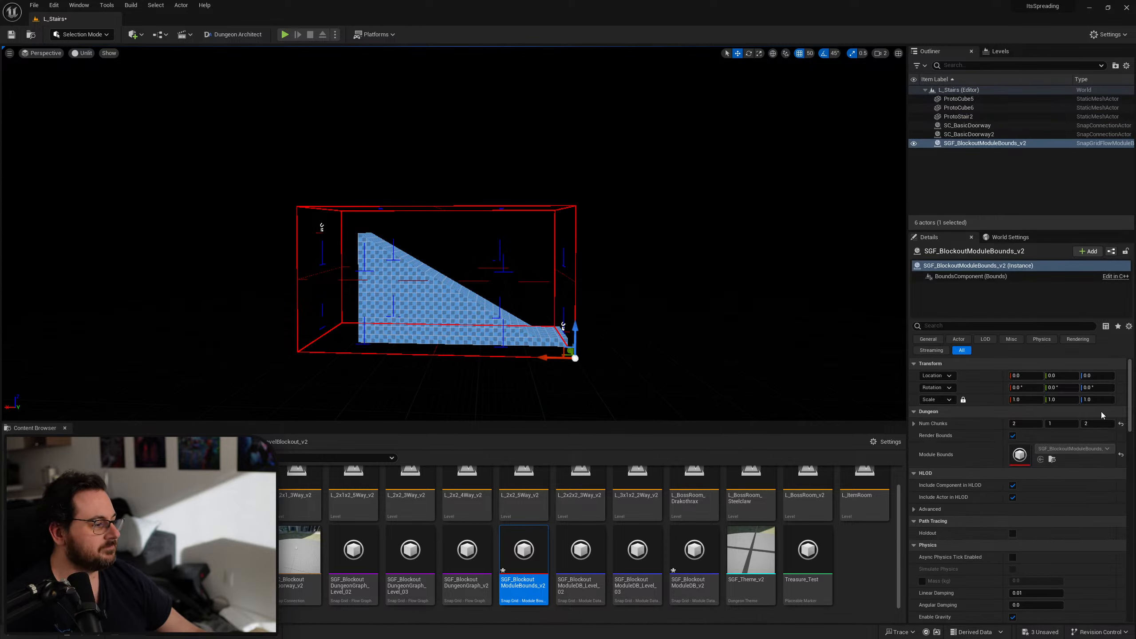
click(1034, 424)
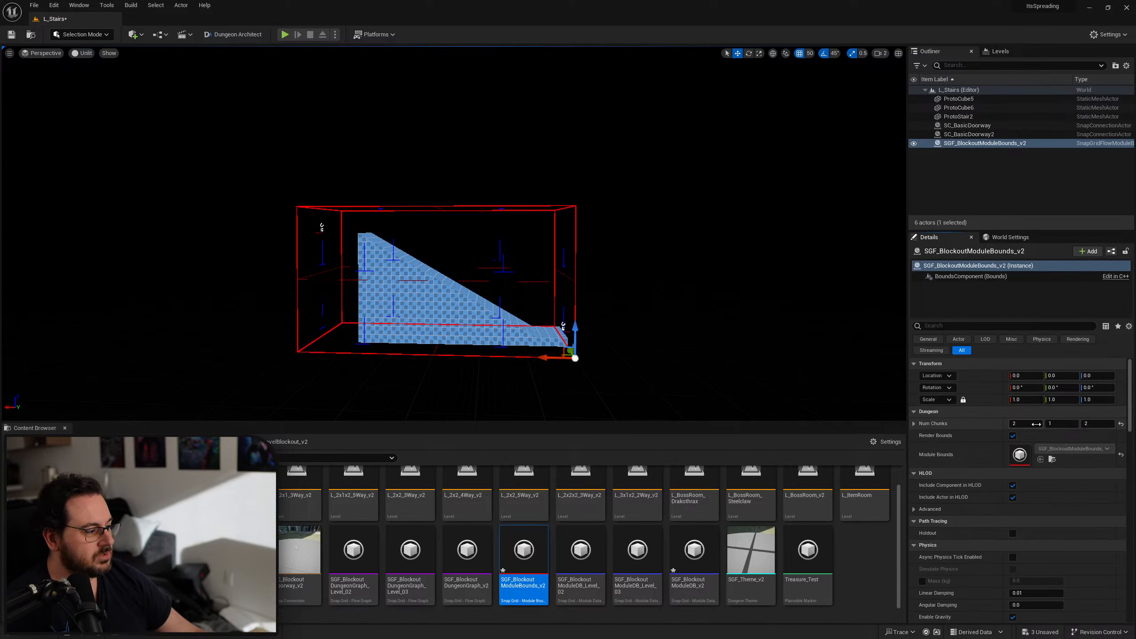
text(1)
key(Tab)
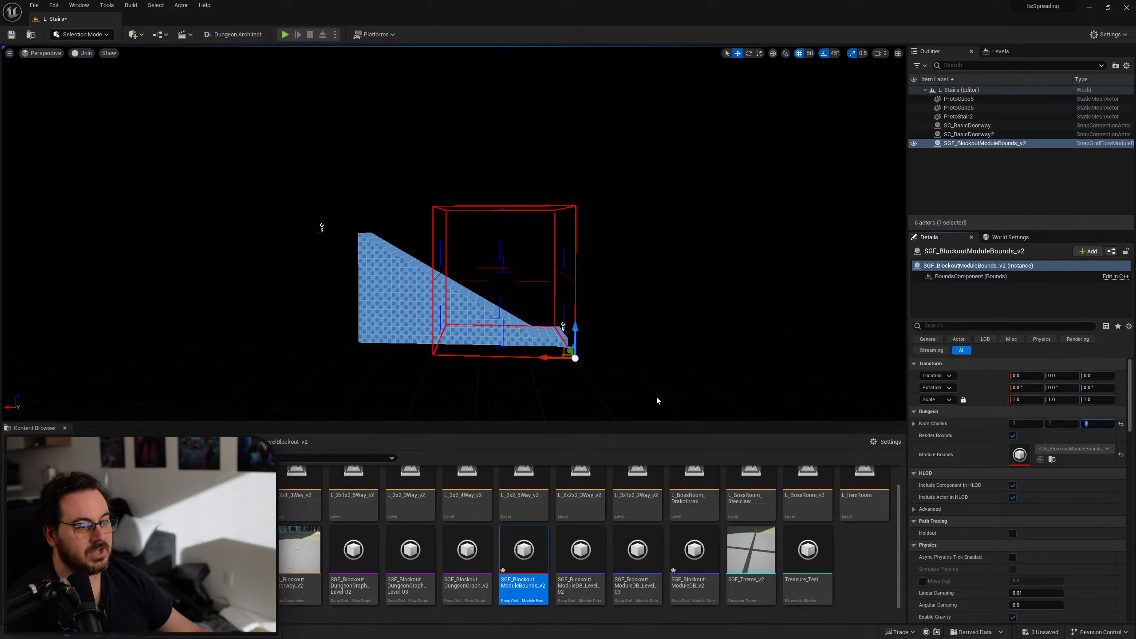
Move the ProtoStair2 mesh to about X 1550 and reduce its Z scale to 8
click(490, 309)
key(w)
right_drag(490, 309, 493, 312)
key(d)
drag(288, 331, 389, 340)
key(r)
key(alt+shift+h)
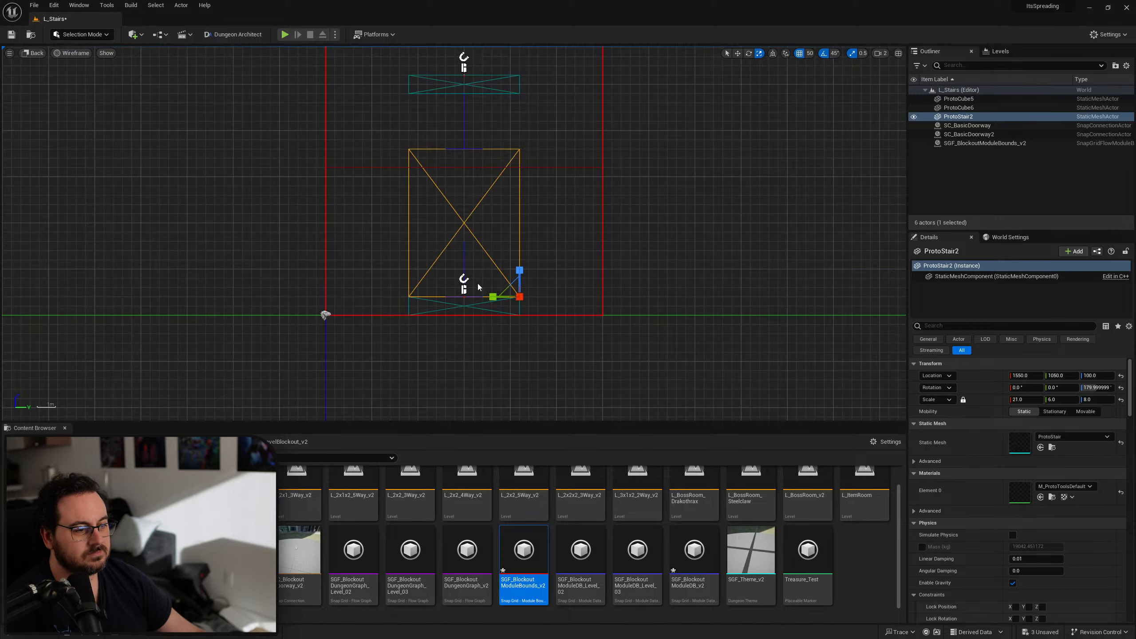
key(alt+g)
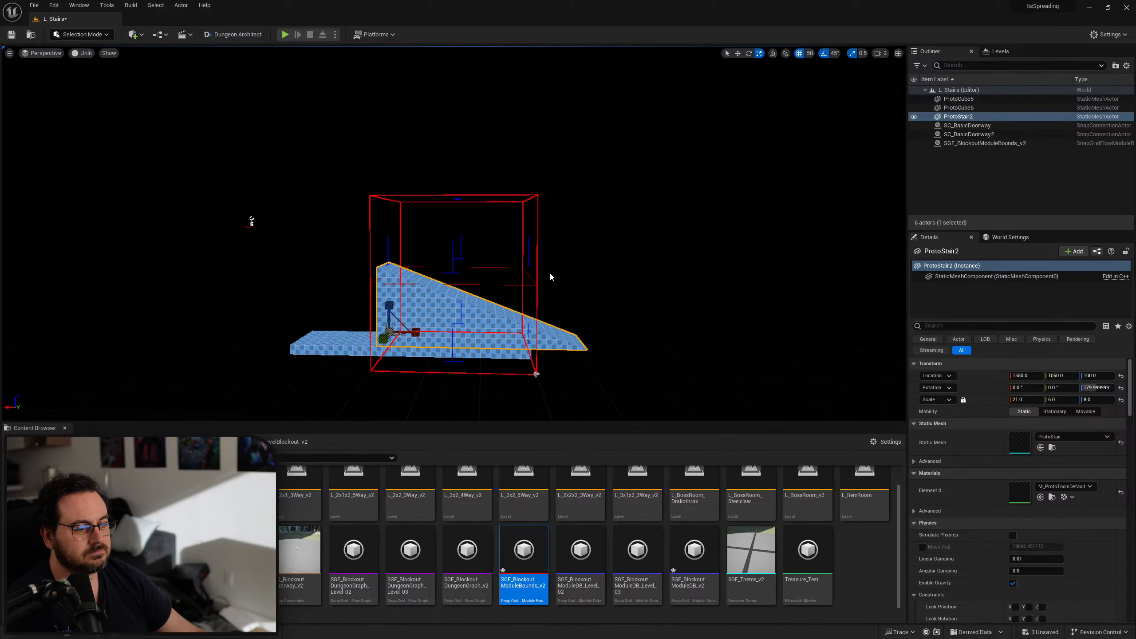
key(alt+shift+h)
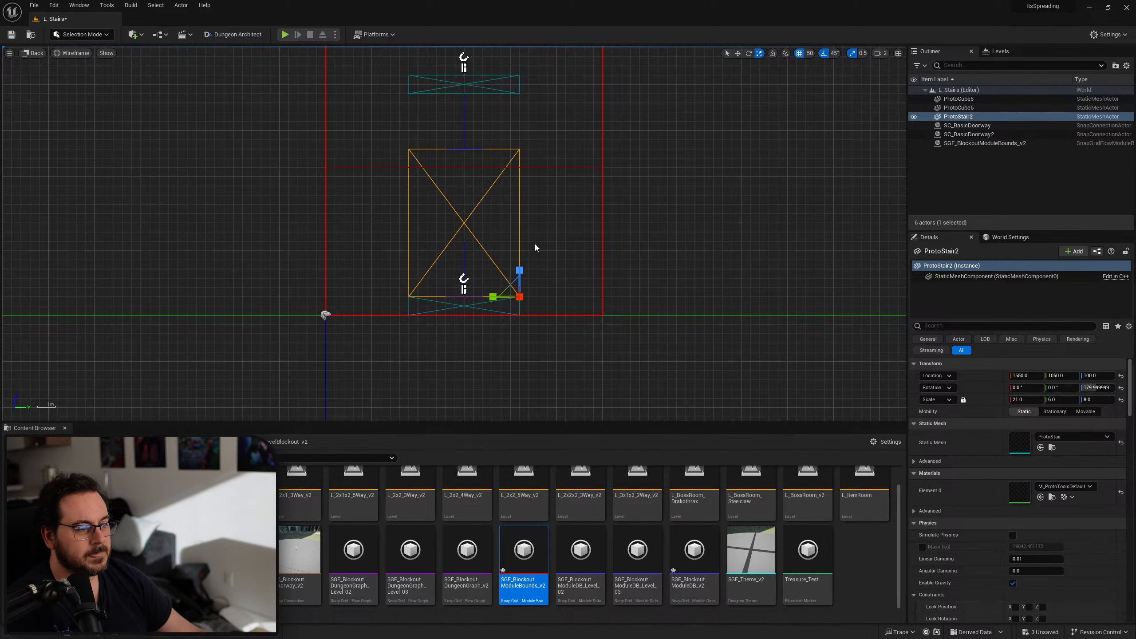
Fit ProtoStair2 to the bounds' length by moving it to X 1500 and reducing its X scale to 15
key(alt+j)
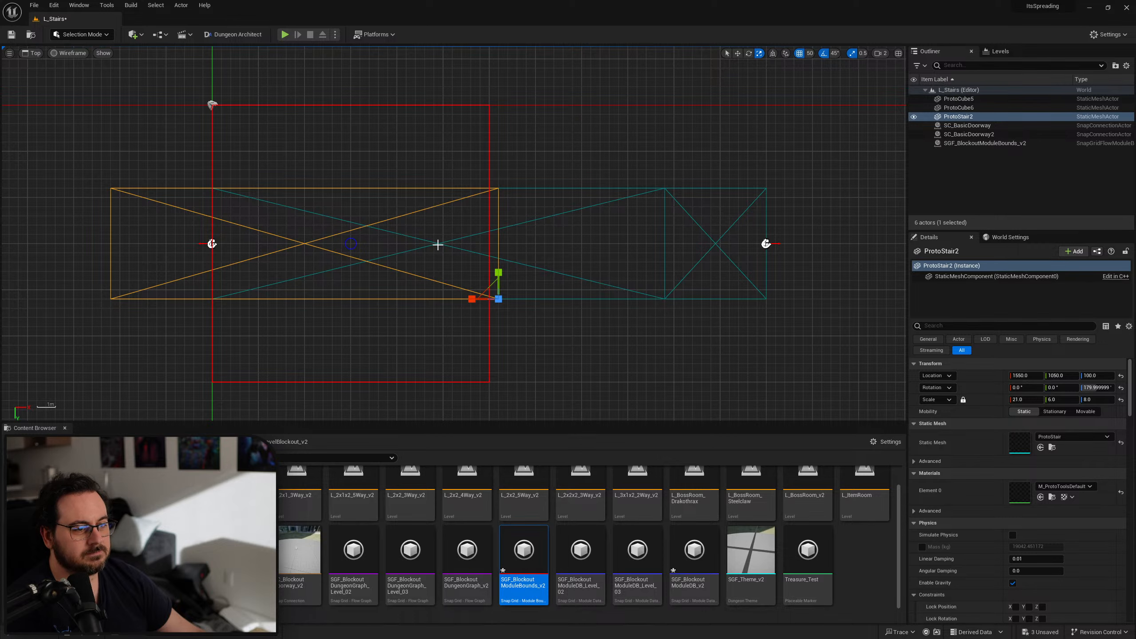
right_drag(438, 245, 461, 243)
key(w)
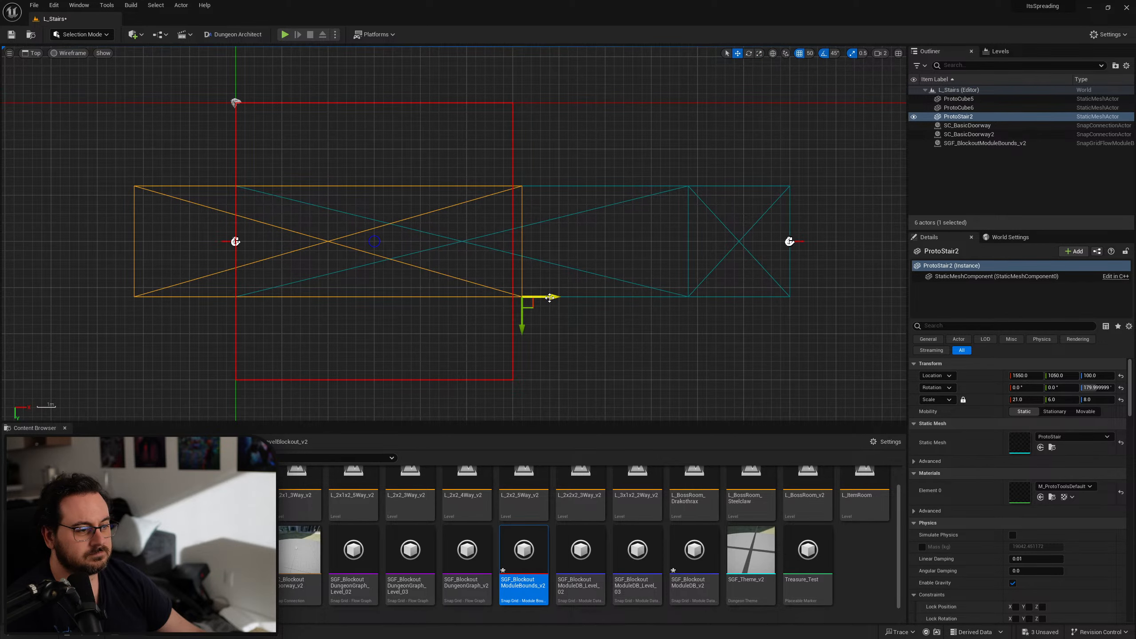
drag(550, 298, 474, 298)
key(r)
key(w)
key(r)
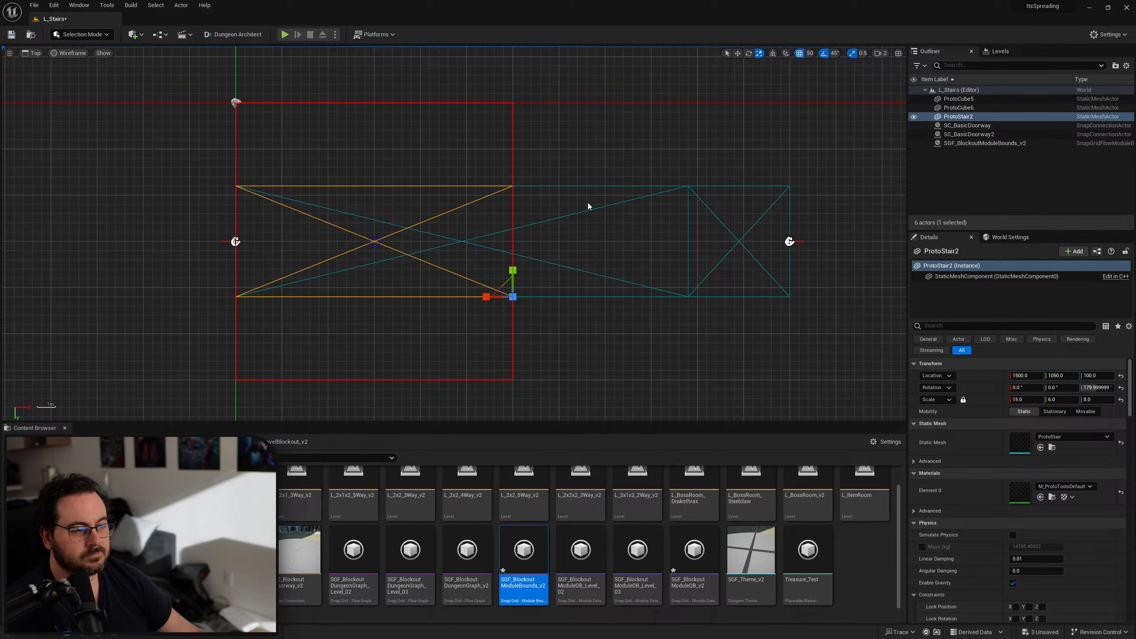
key(alt+g)
right_drag(493, 286, 566, 280)
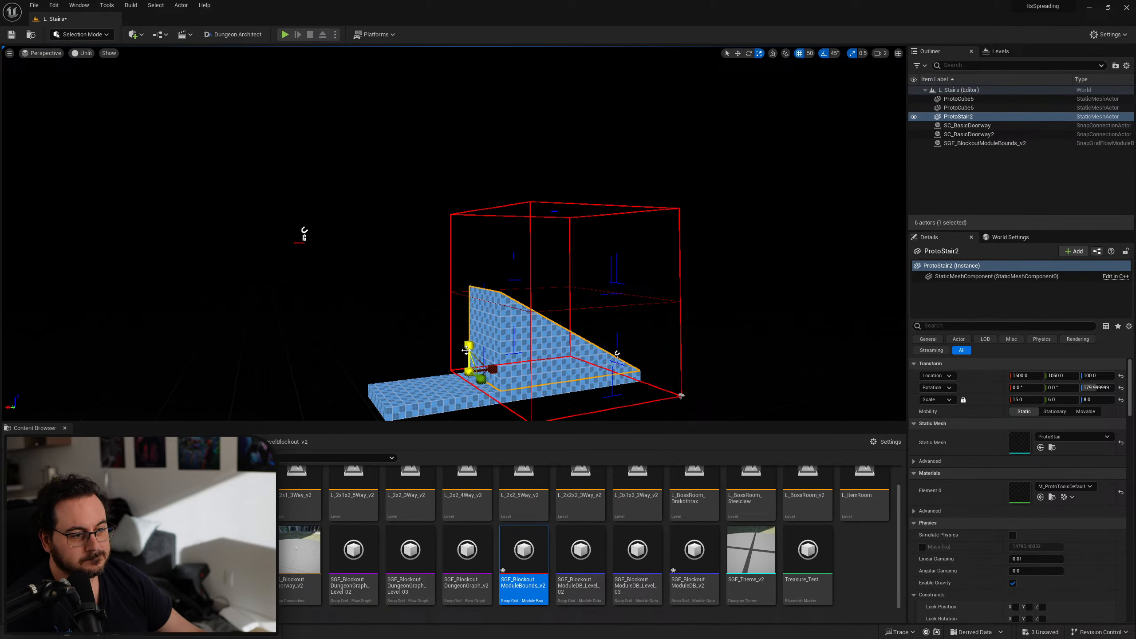
drag(469, 346, 475, 339)
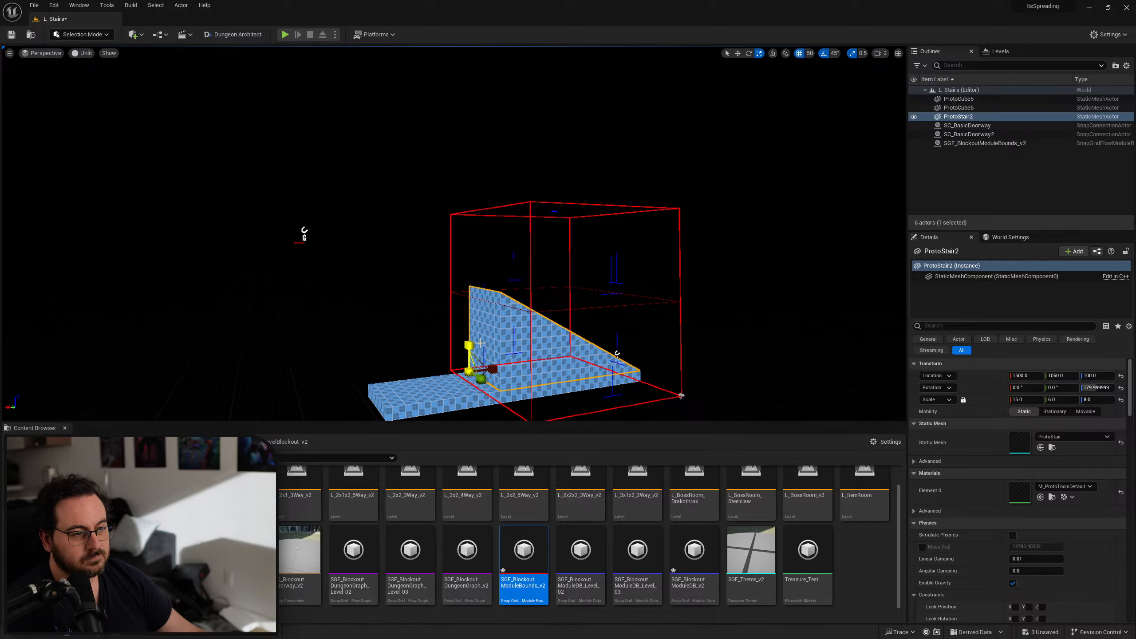
mouse_move(476, 340)
right_down()
mouse_move(479, 329)
mouse_move(505, 361)
mouse_move(478, 329)
mouse_move(489, 346)
right_up()
Shorten the ProtoCube5 floor slab to an X scale of 15 so it spans the single-chunk bounds
click(333, 296)
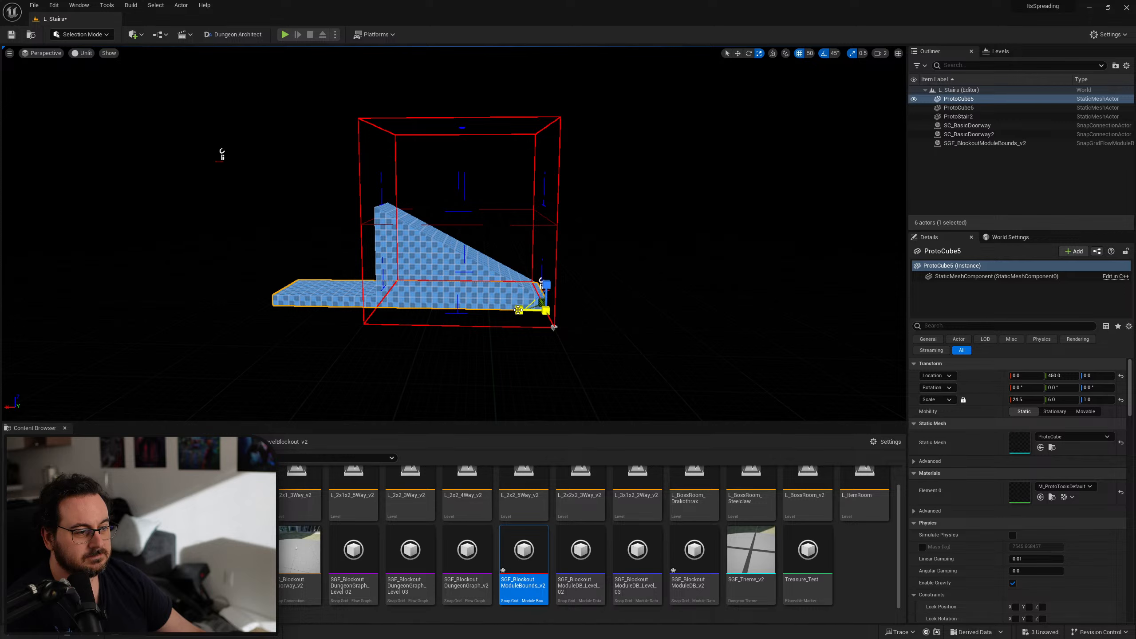
drag(519, 310, 532, 310)
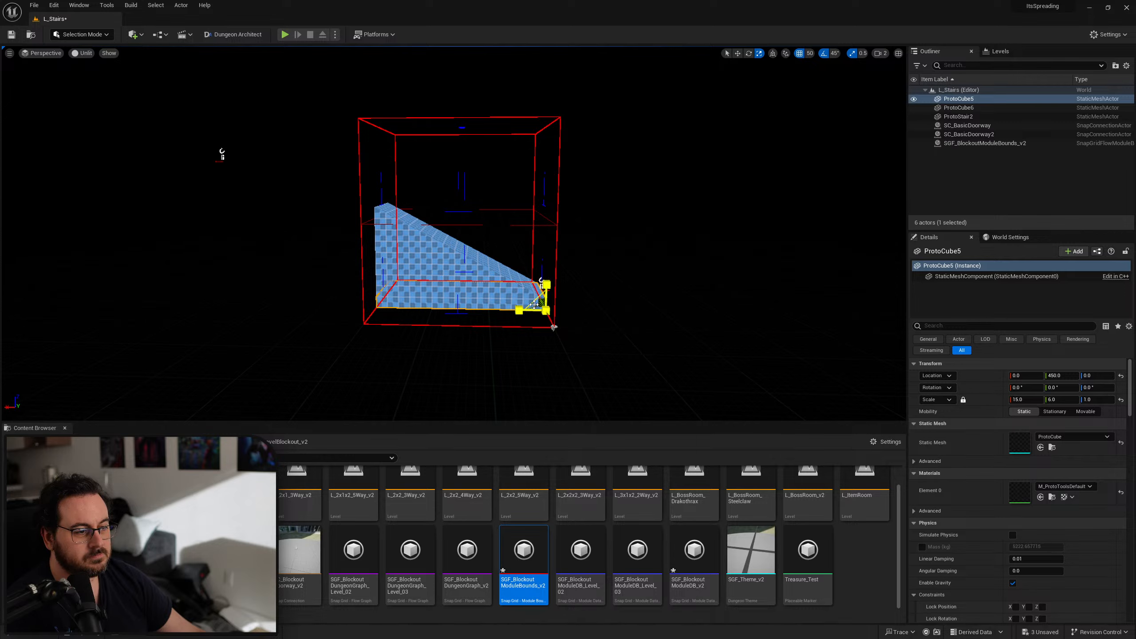
middle_drag(543, 283, 518, 301)
Duplicate the floor slab upward to Z 100 and set the copy's Y rotation to 30 degrees to form a ramp
key(w)
mouse_move(517, 301)
alt+mouse_down()
mouse_move(522, 289)
mouse_move(516, 314)
alt+mouse_up()
key(e)
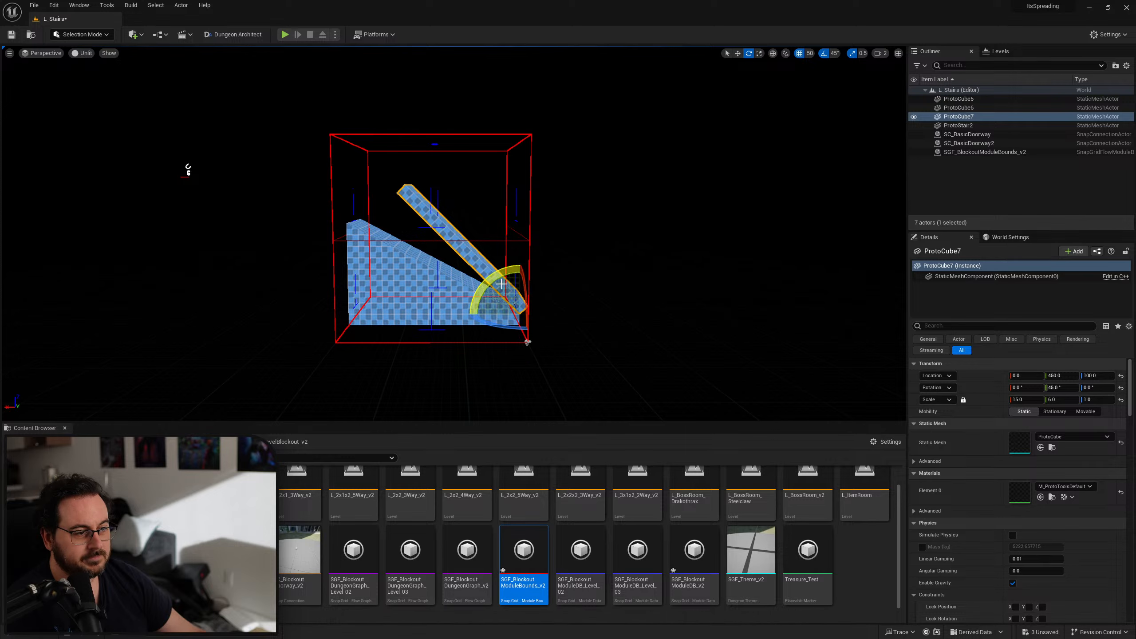
click(1061, 388)
text(30)
key(Return)
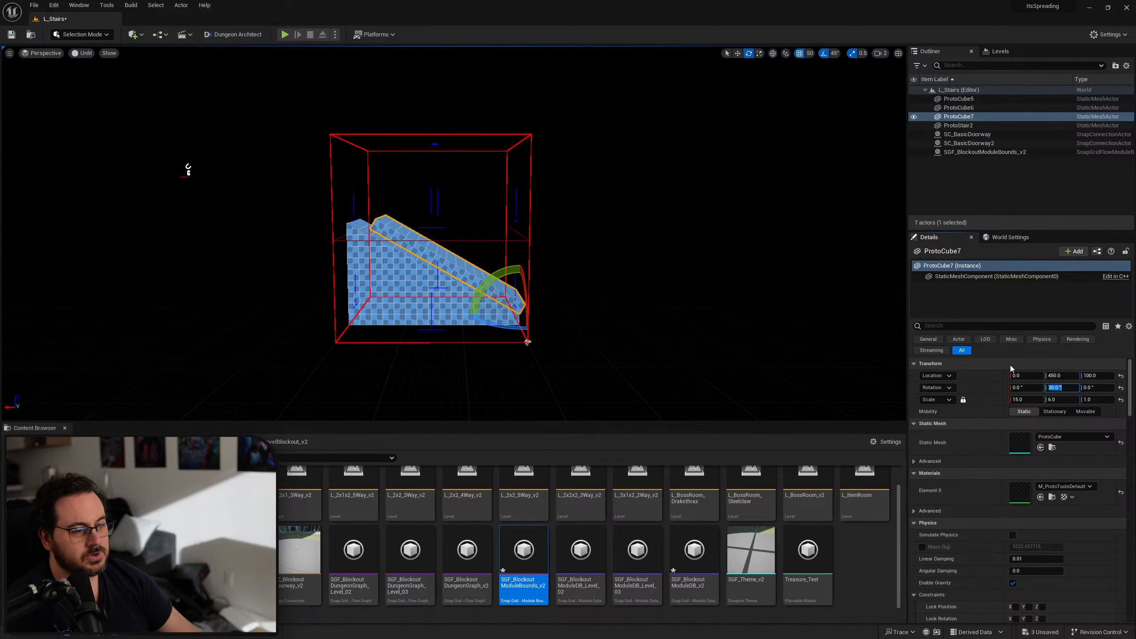
Lower the ramp slab to Z 50 in the side view, bringing it closer to the stair's slope
mouse_move(572, 282)
right_down()
mouse_move(575, 291)
mouse_move(573, 281)
right_up()
key(alt+shift+h)
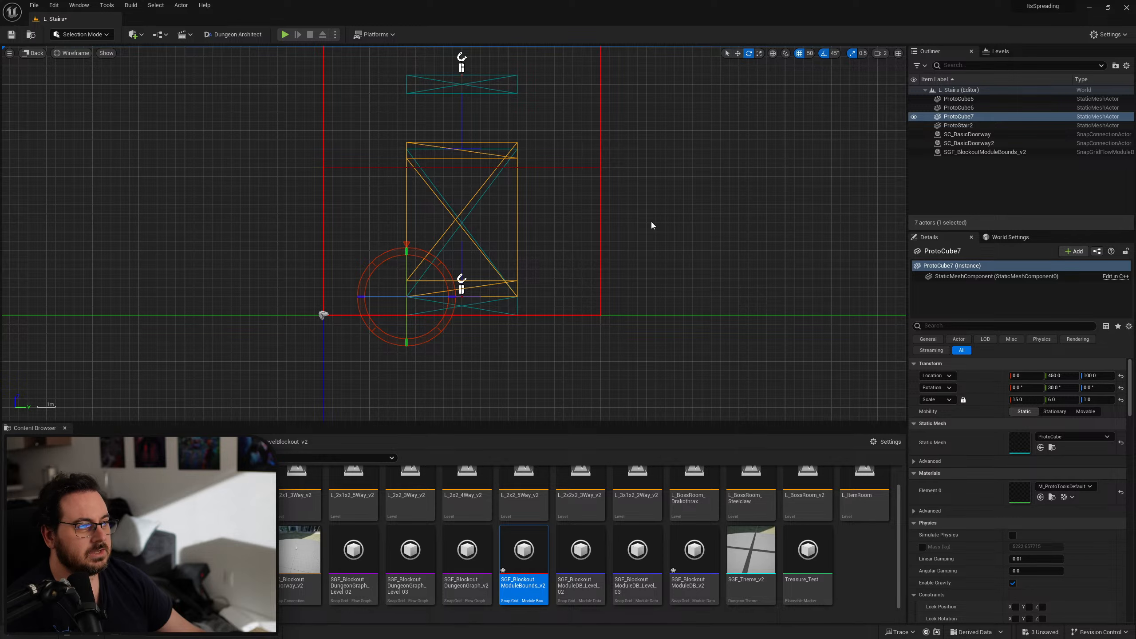
key(alt+h)
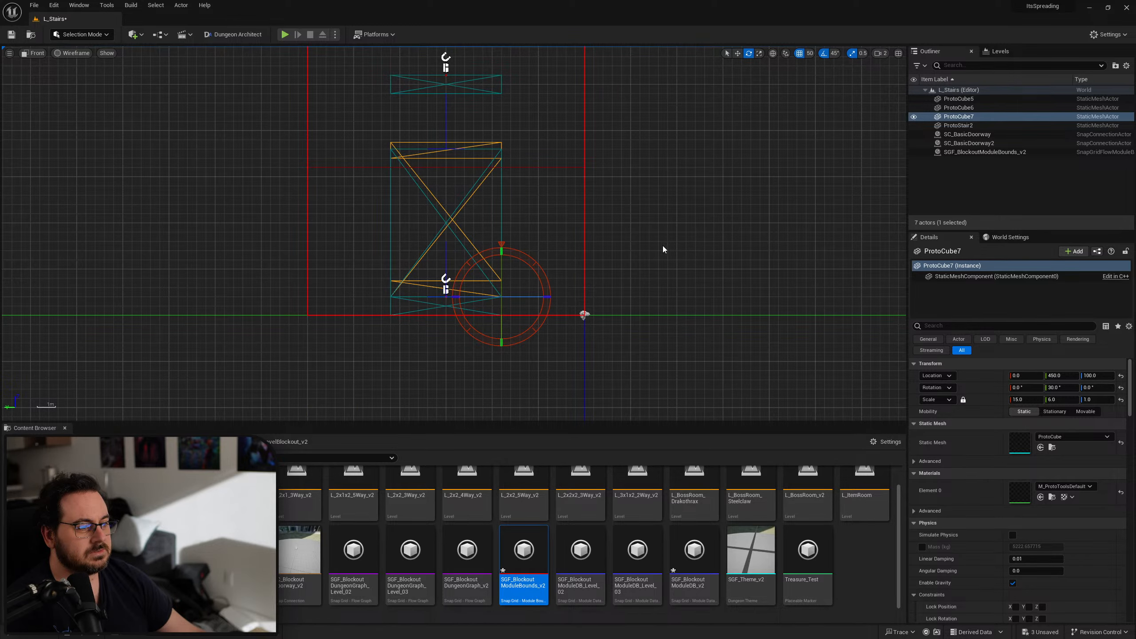
key(alt+shift+j)
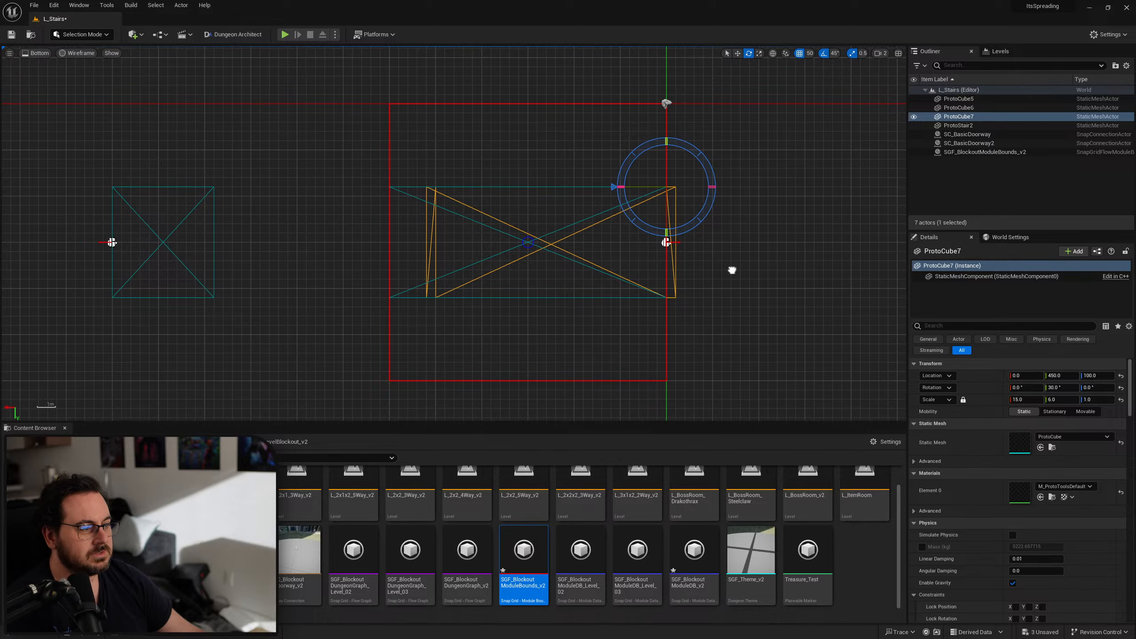
right_drag(723, 251, 686, 254)
key(w)
key(alt+j)
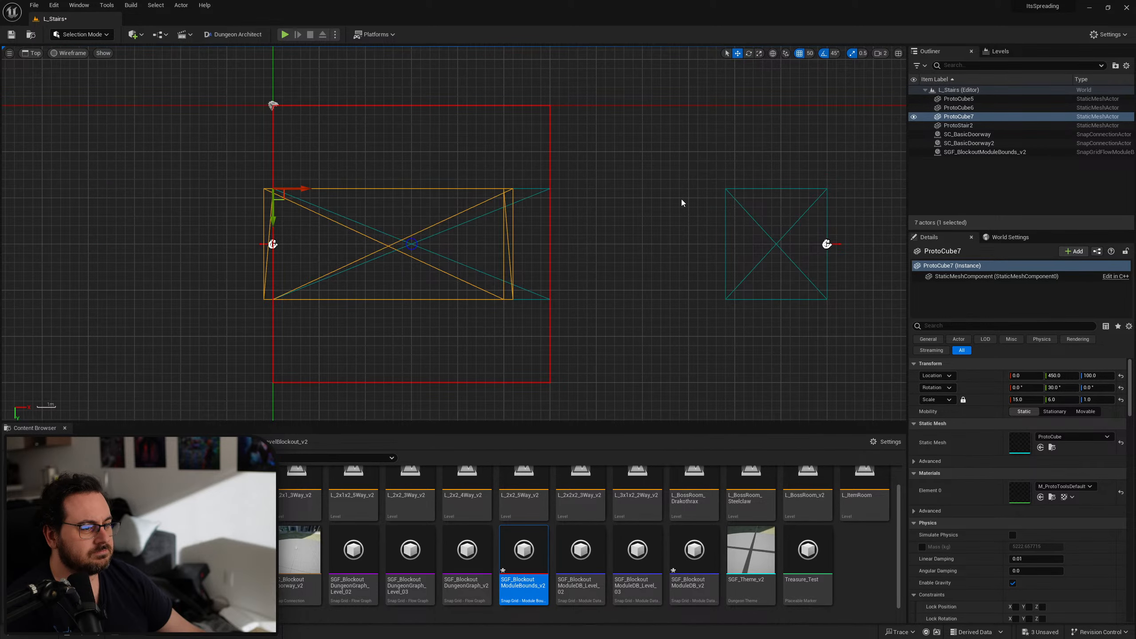
key(alt+shift+h)
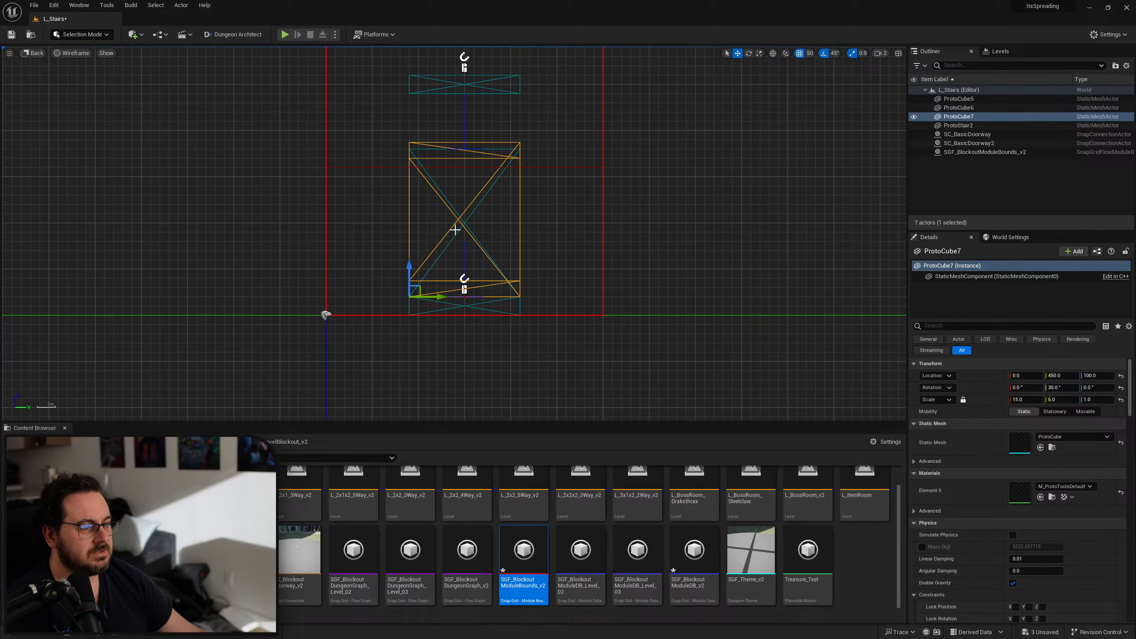
key(alt+h)
key(alt+shift+k)
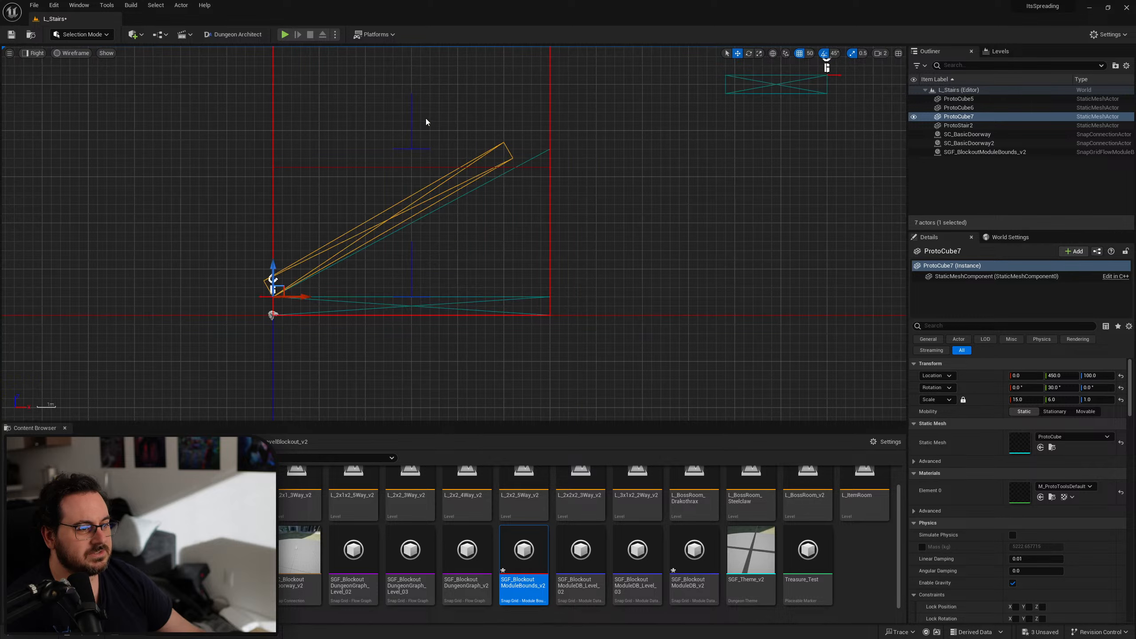
right_drag(452, 151, 520, 275)
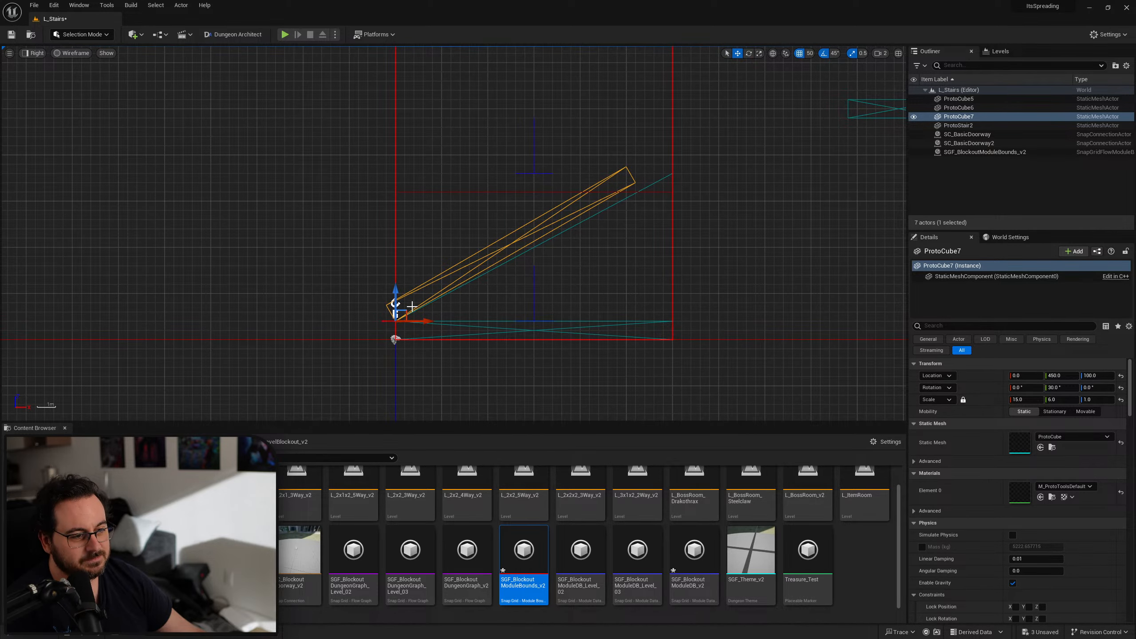
drag(411, 306, 409, 326)
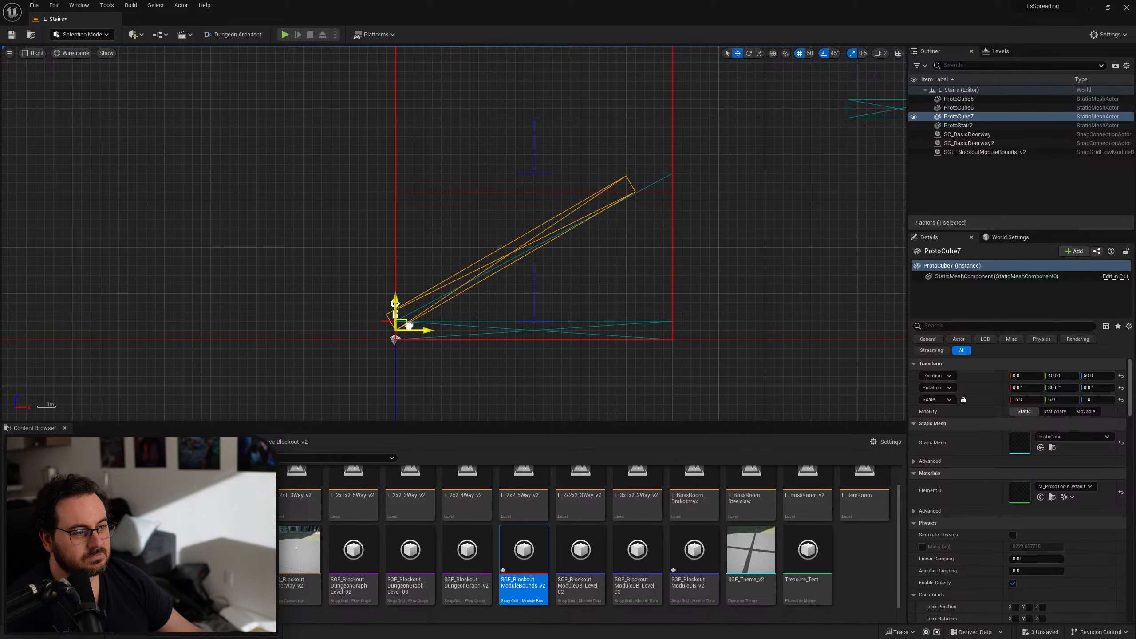
Reduce ProtoStair2's X scale to 14 so its foot starts slightly inside the bounds
click(651, 188)
key(r)
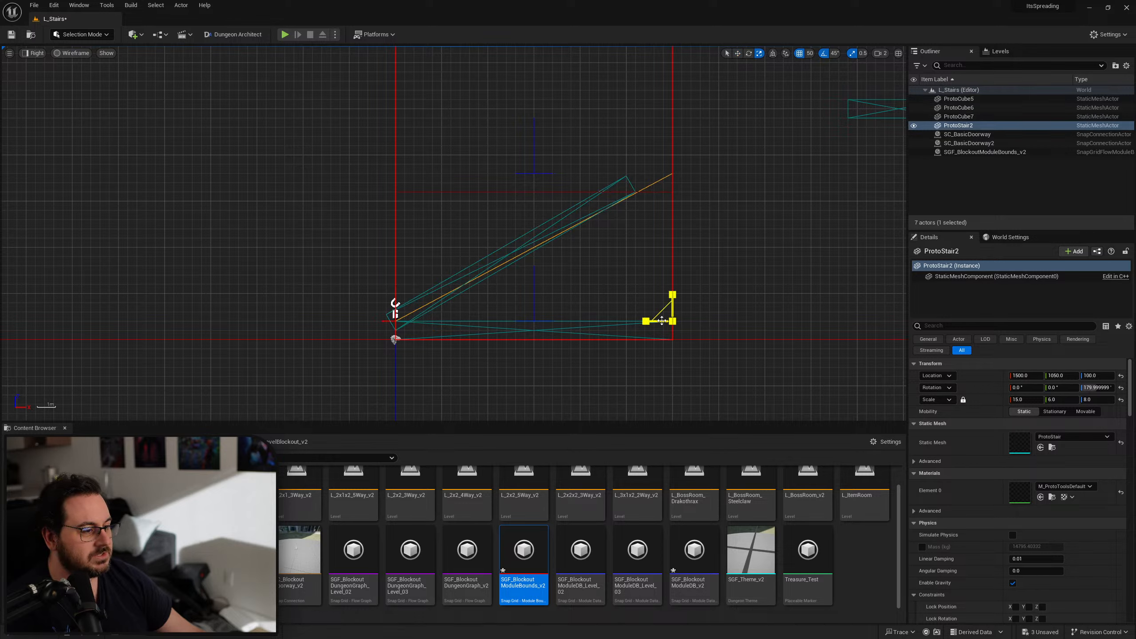
drag(647, 321, 664, 321)
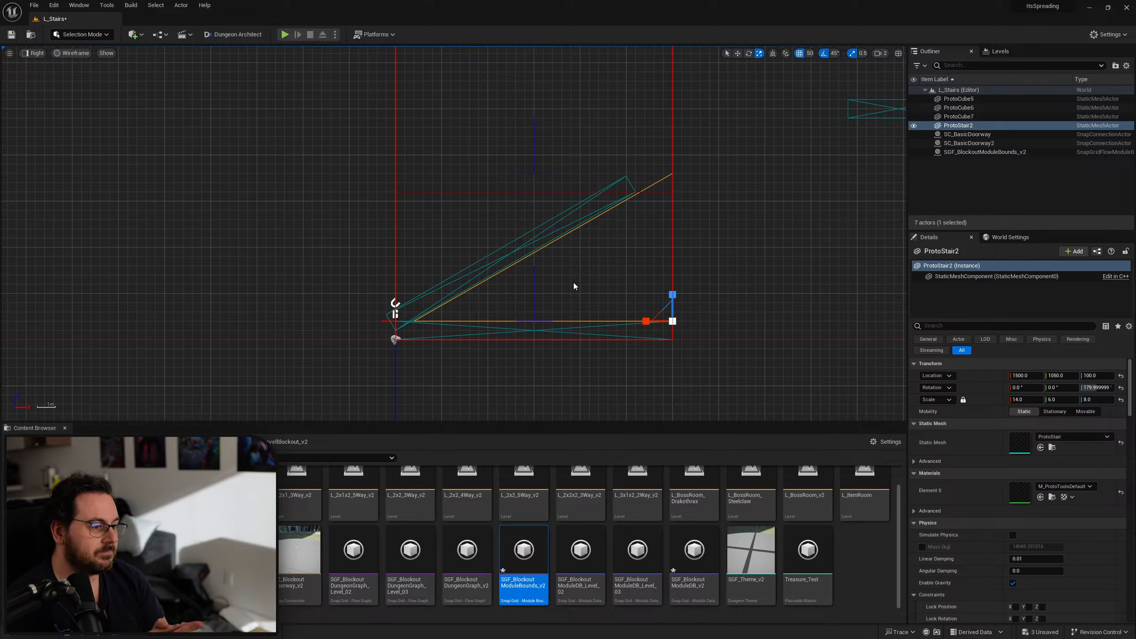
Delete the ProtoCube7 ramp slab, the detached upper floor slab ProtoCube6, and the doorway connection SC_BasicDoorway2
click(634, 184)
key(Delete)
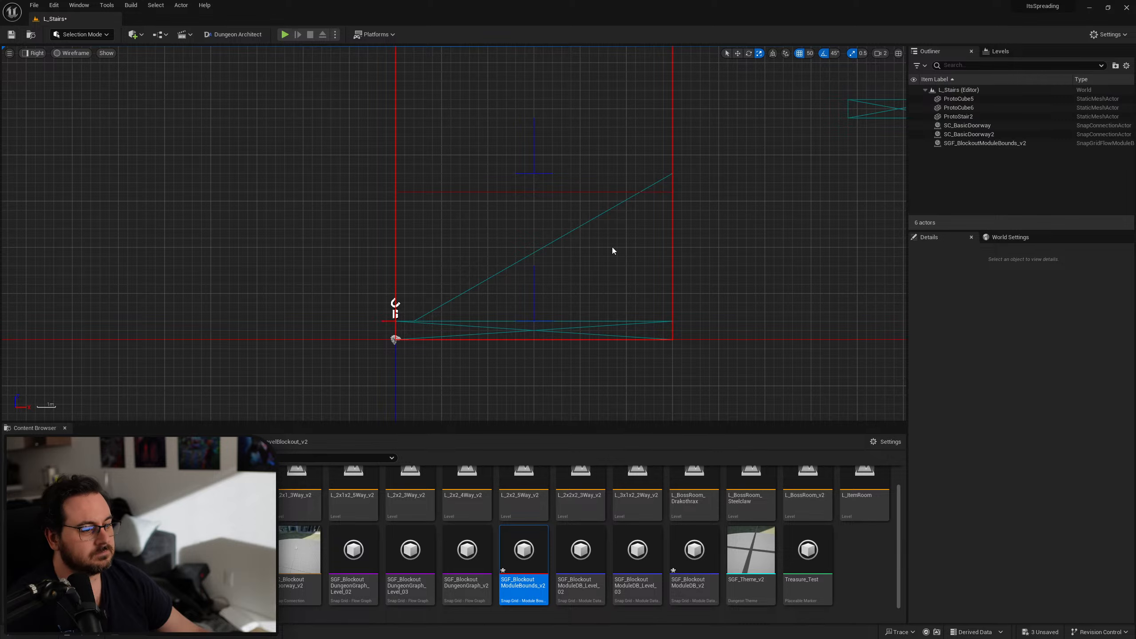
right_drag(613, 251, 776, 198)
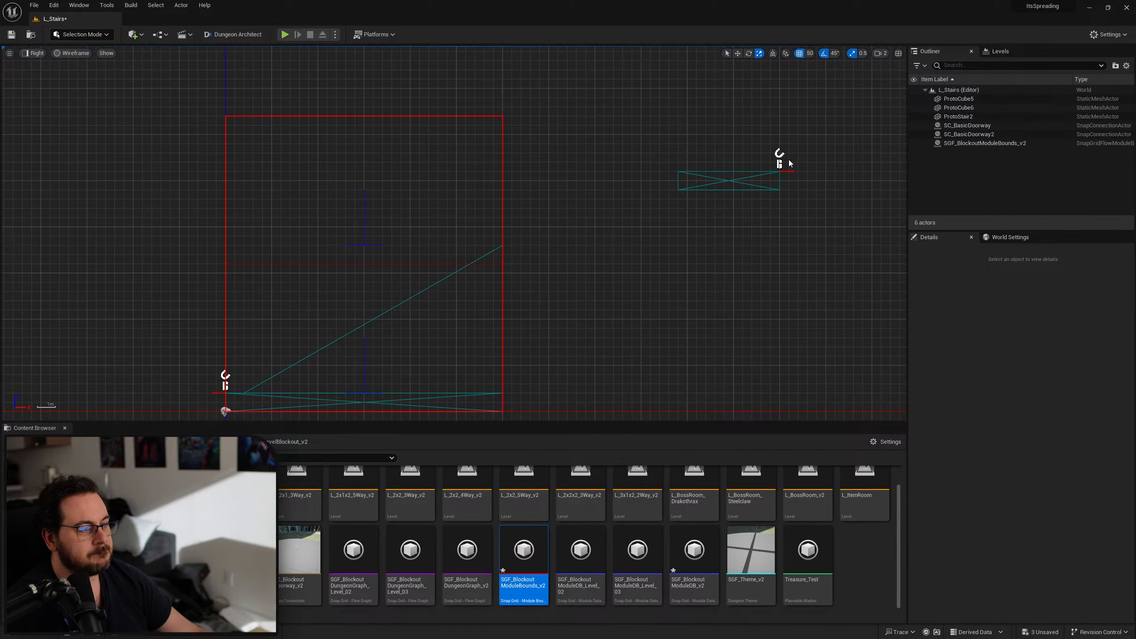
drag(754, 192, 754, 193)
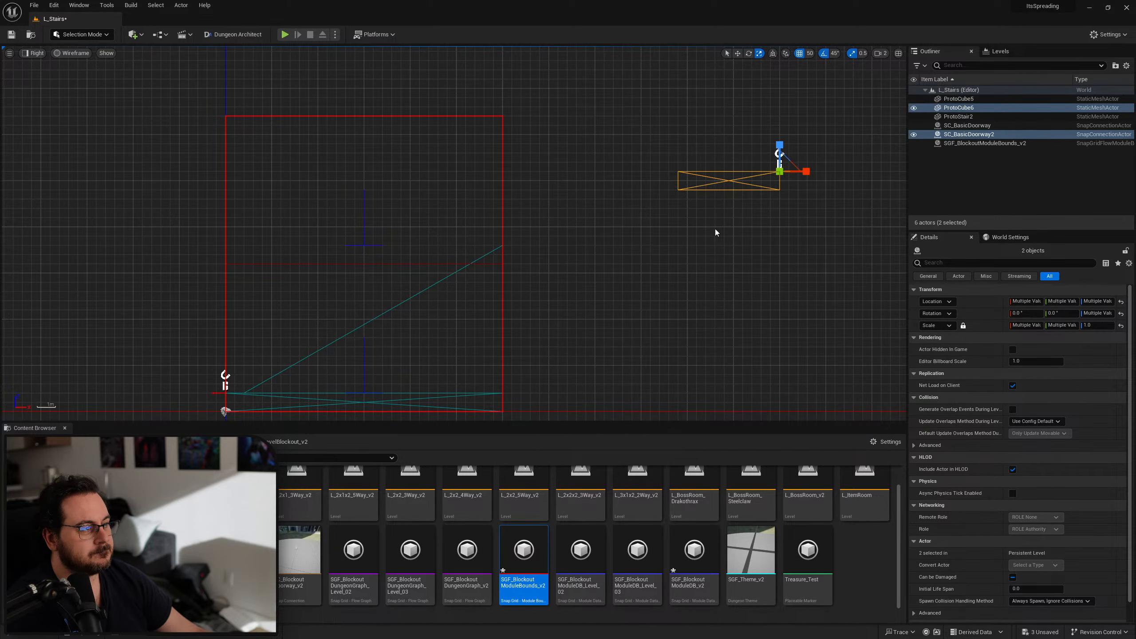
key(Delete)
Move ProtoStair2 along X to 1450 in the perspective view
right_drag(652, 264, 794, 190)
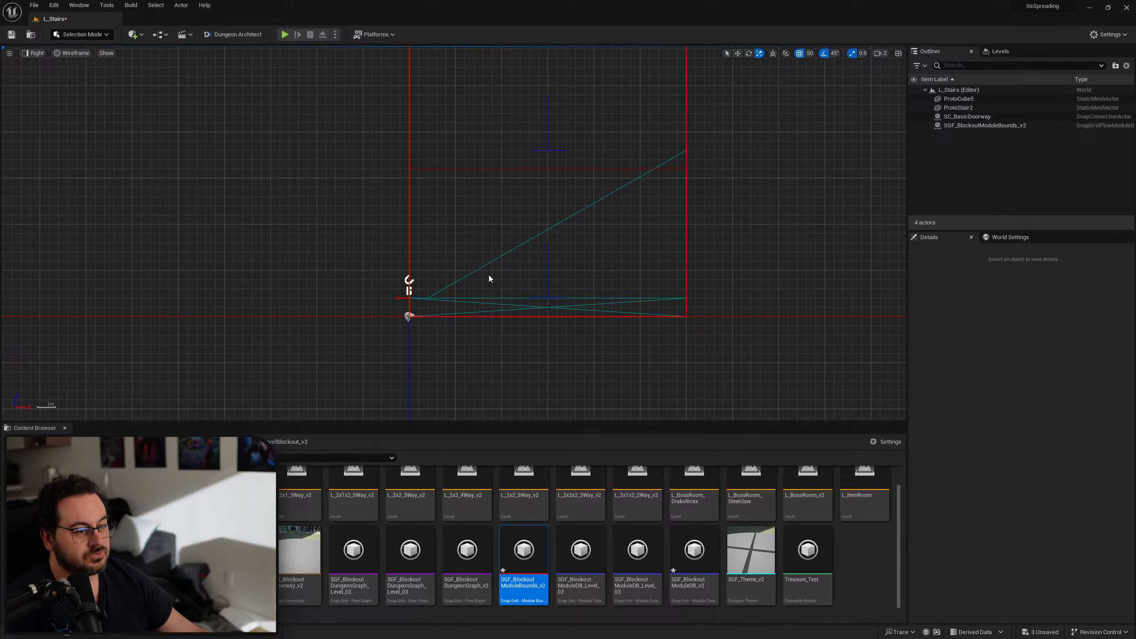
key(alt+shift+h)
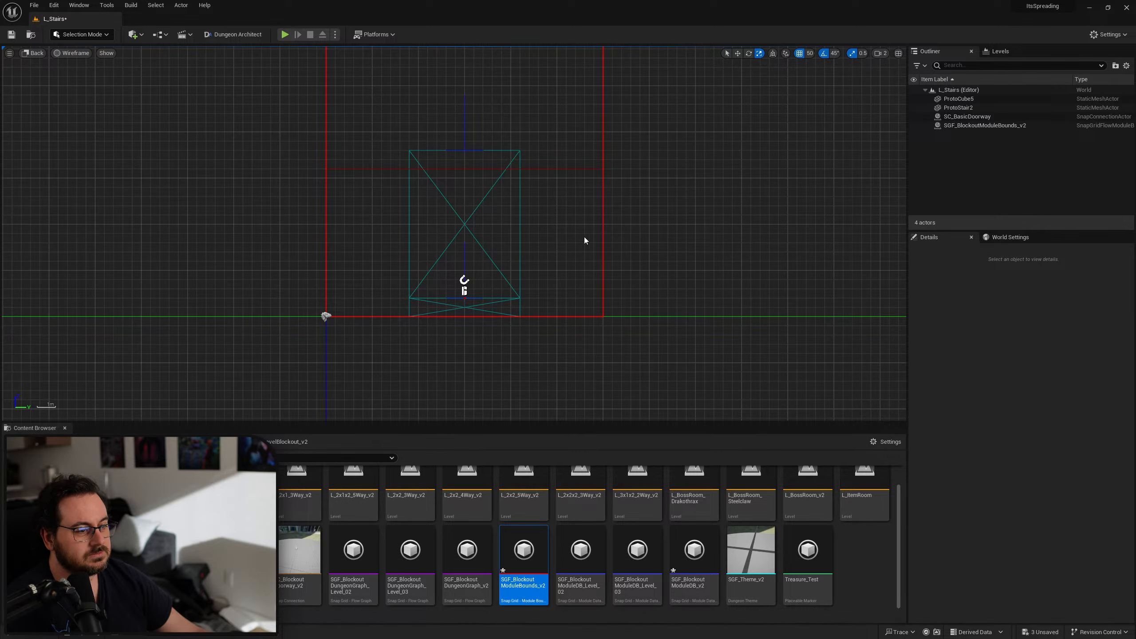
ctrl+middle_drag(548, 263, 358, 409)
mouse_move(554, 275)
right_down()
mouse_move(510, 329)
mouse_move(553, 275)
right_up()
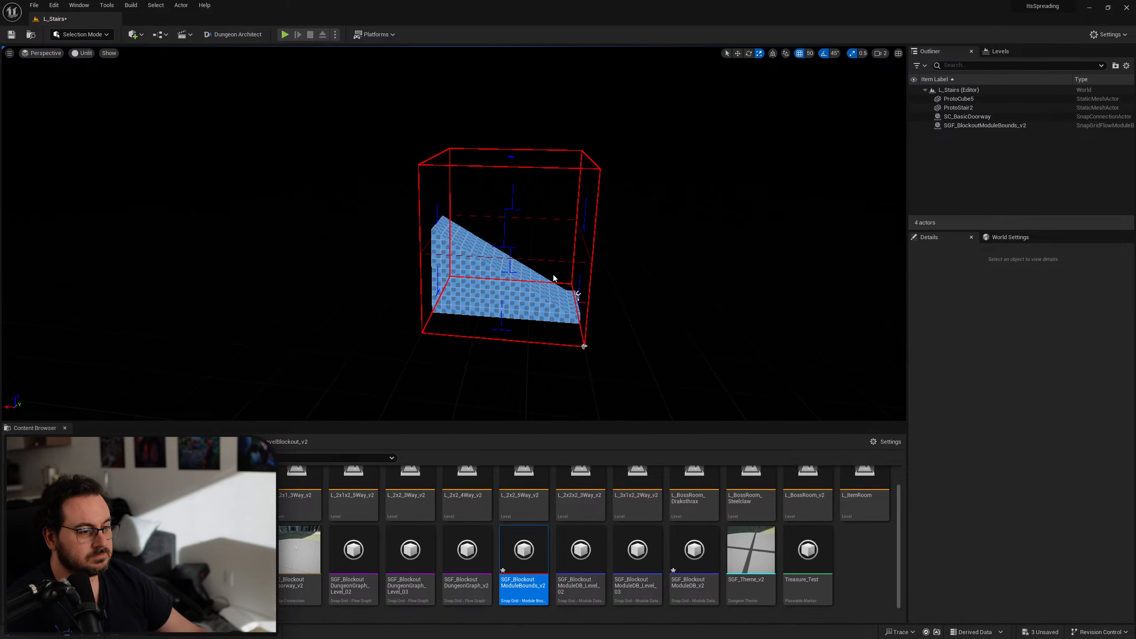
click(523, 298)
key(w)
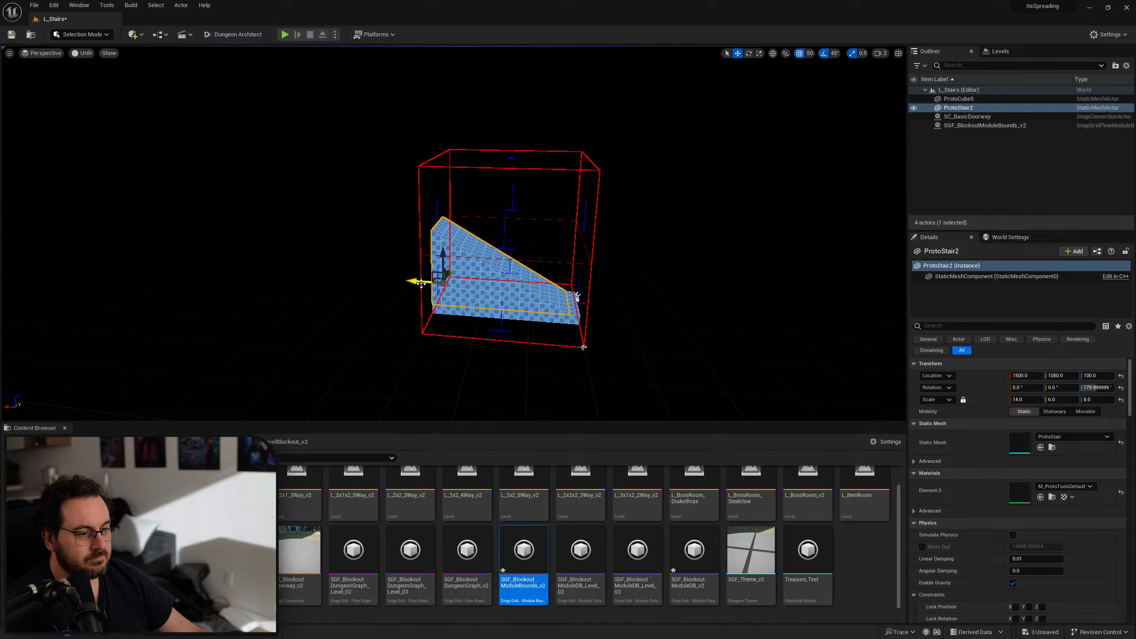
drag(419, 281, 425, 282)
mouse_move(594, 297)
right_down()
mouse_move(599, 310)
mouse_move(566, 313)
mouse_move(644, 312)
mouse_move(607, 294)
right_up()
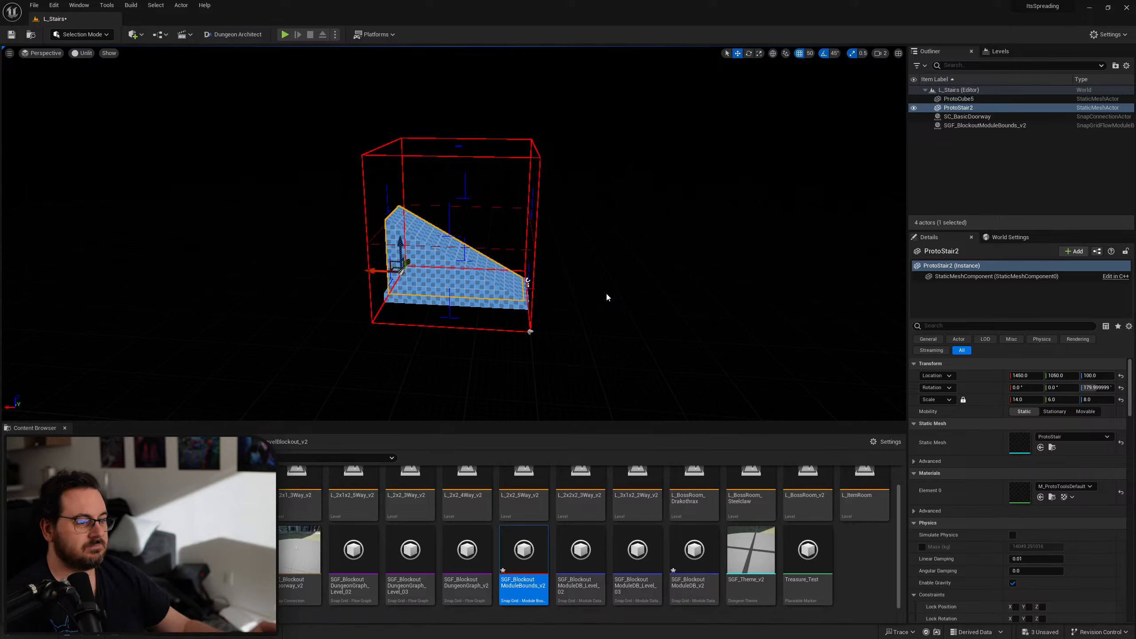
Undo the stair move and the deletions, and set the restored ProtoCube7 ramp slab's Y rotation to 35 degrees
key(ctrl+z)
key(ctrl+z)
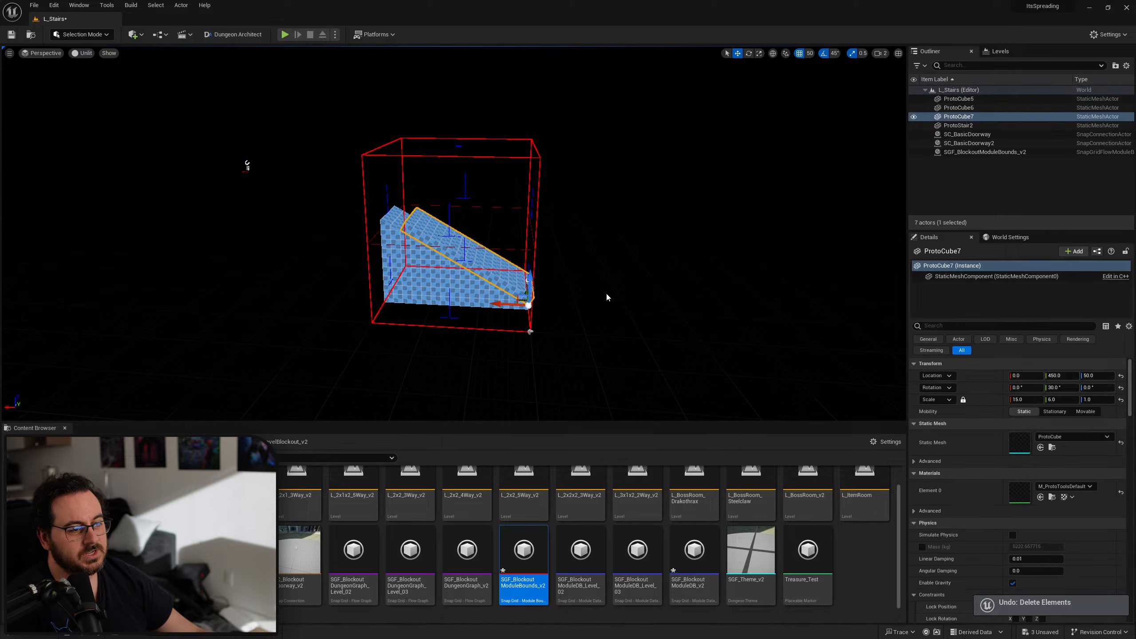
click(1060, 387)
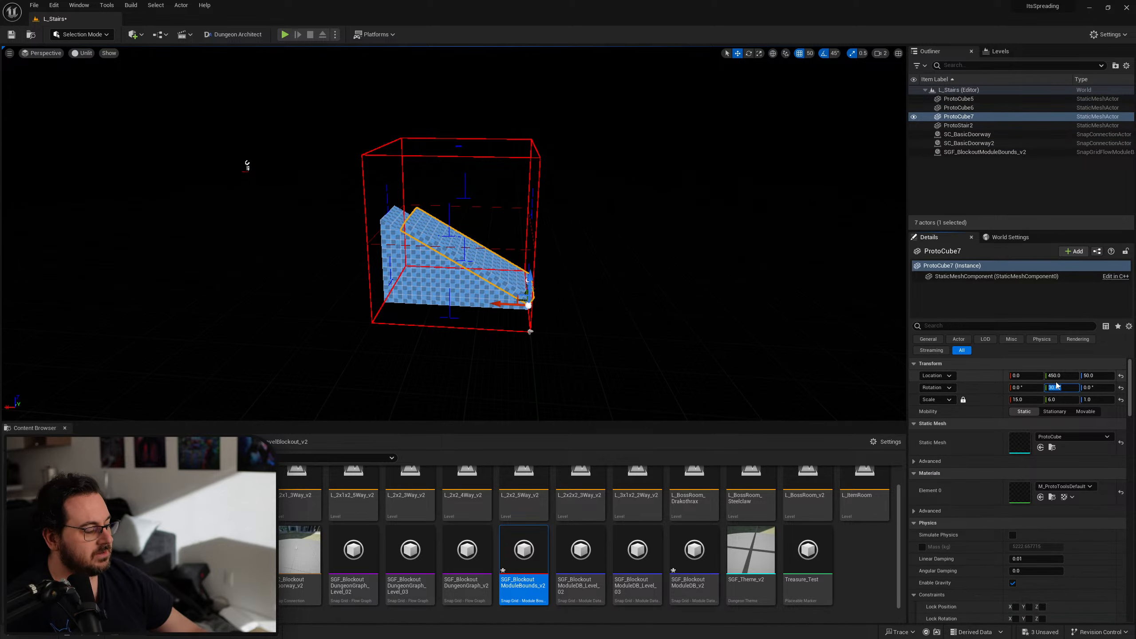
text(35)
key(Return)
Match ProtoStair2 to the ramp slab's slope in the side view by moving it to X 1300 and setting its X scale to 11.5
click(474, 286)
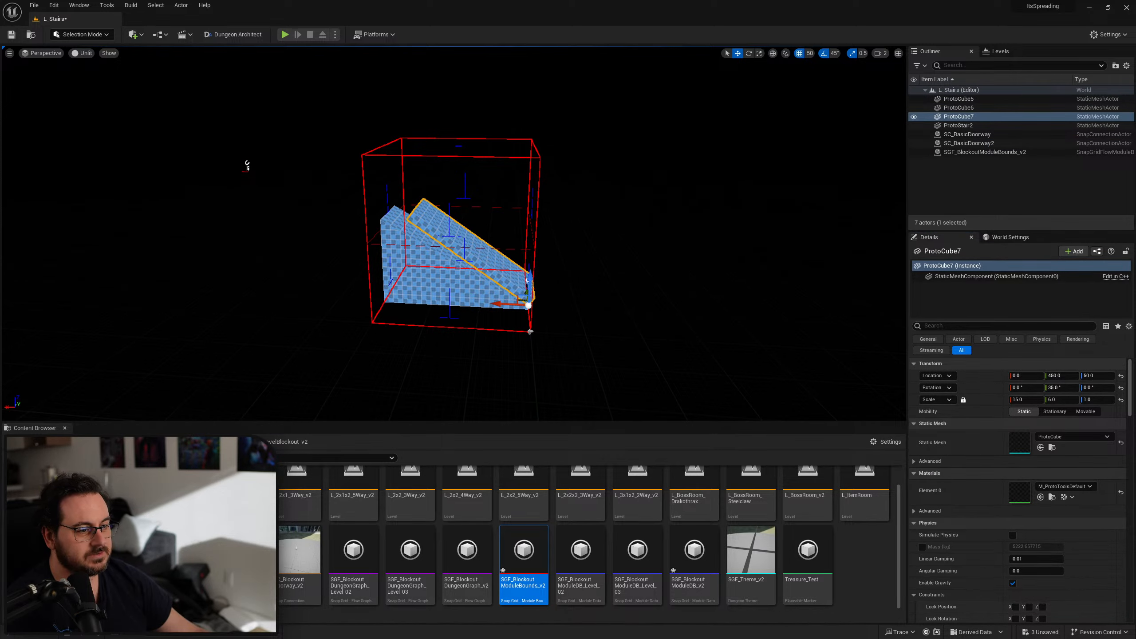
ctrl+middle_drag(702, 277, 450, 313)
ctrl+middle_drag(603, 314, 414, 86)
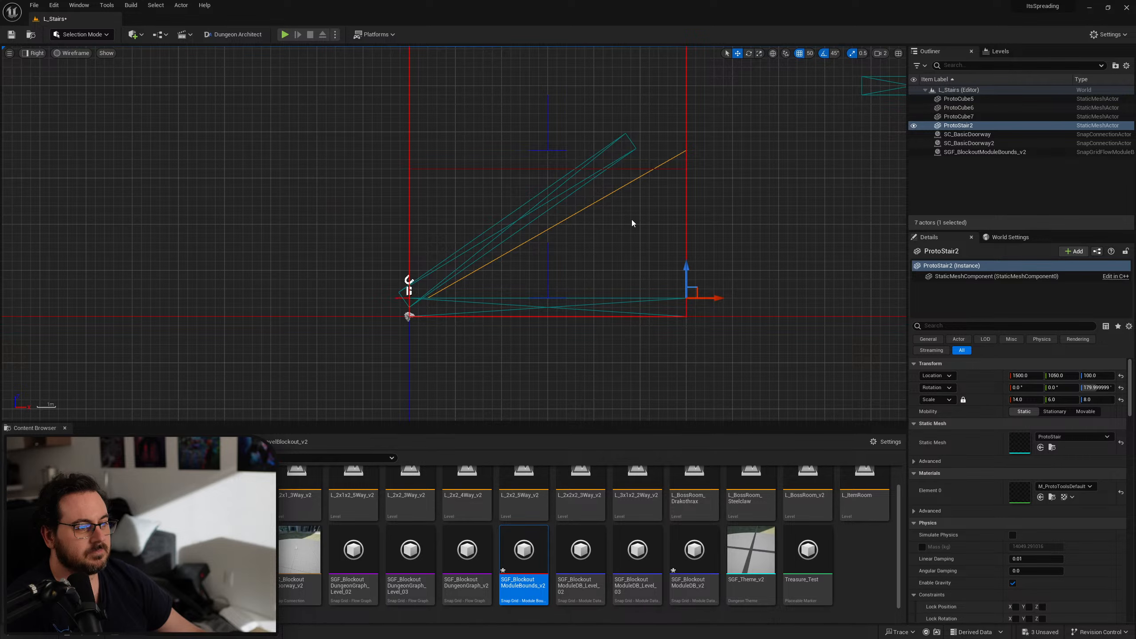
right_drag(632, 219, 620, 218)
drag(702, 294, 674, 294)
key(r)
key(w)
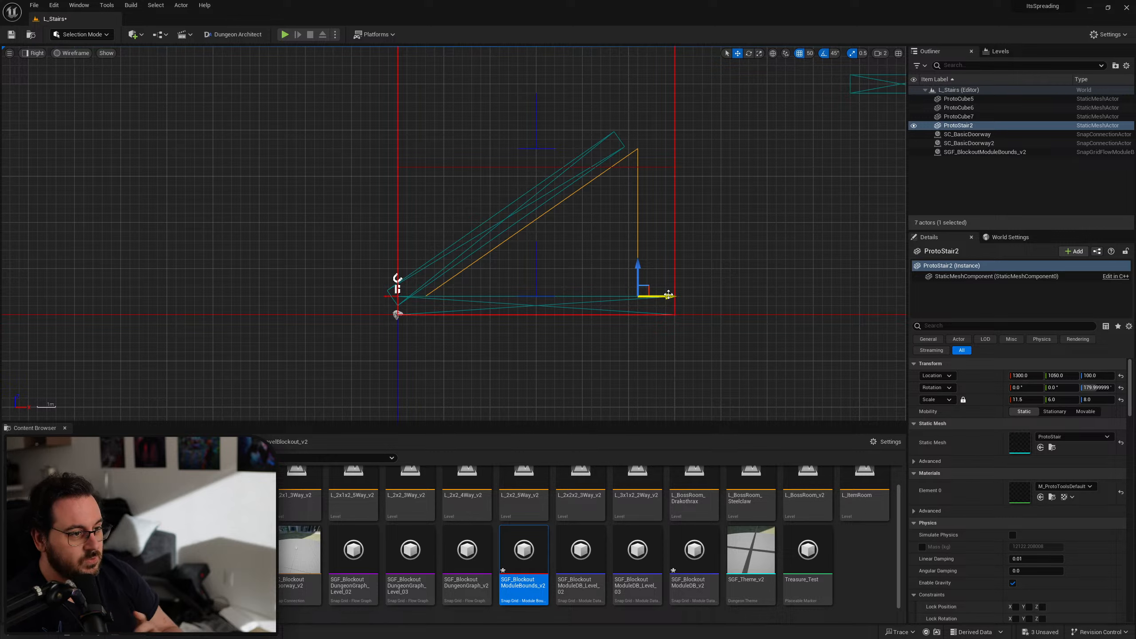
Undo the deletion of ProtoStair2, delete the ProtoCube7 guide ramp instead, and inspect the stairs in perspective
key(Delete)
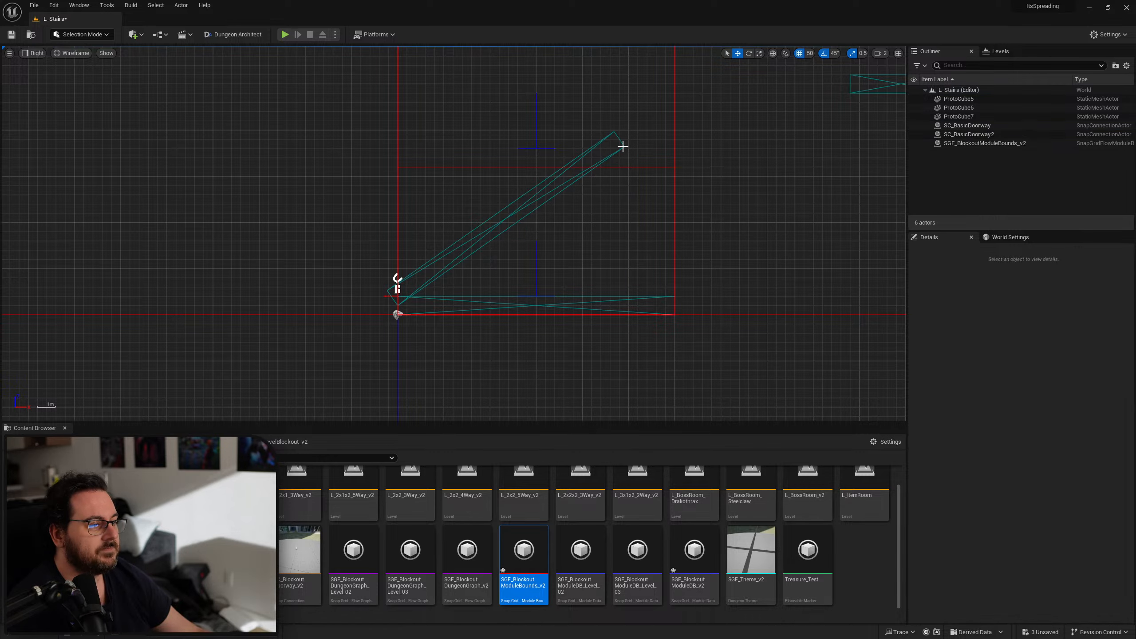
key(ctrl+z)
click(621, 150)
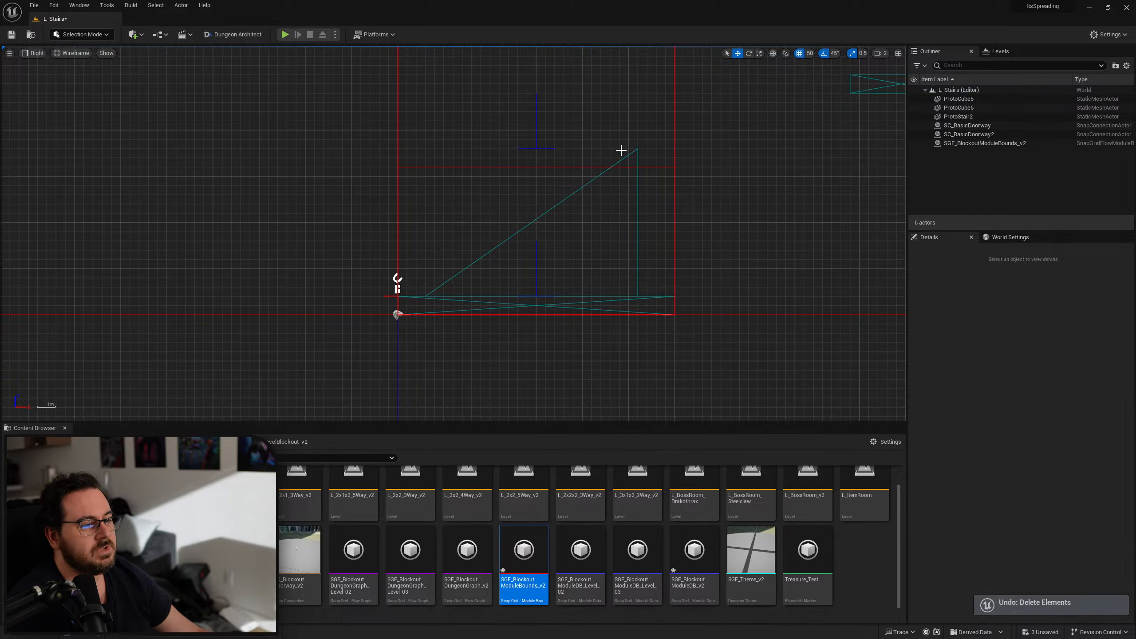
key(alt+g)
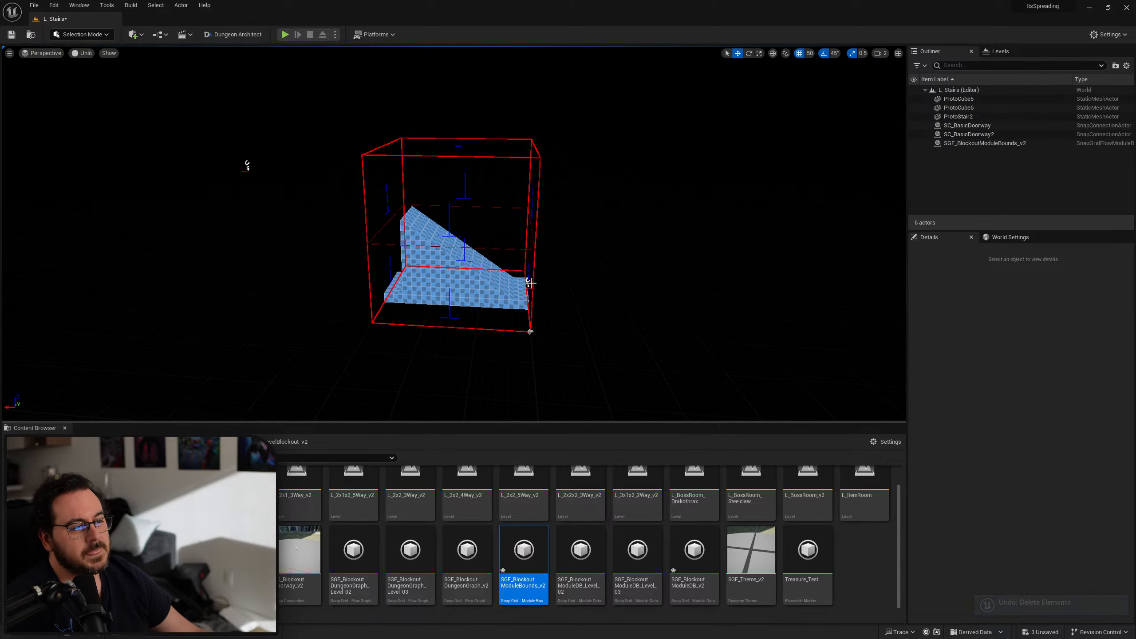
key(d)
right_drag(533, 283, 436, 298)
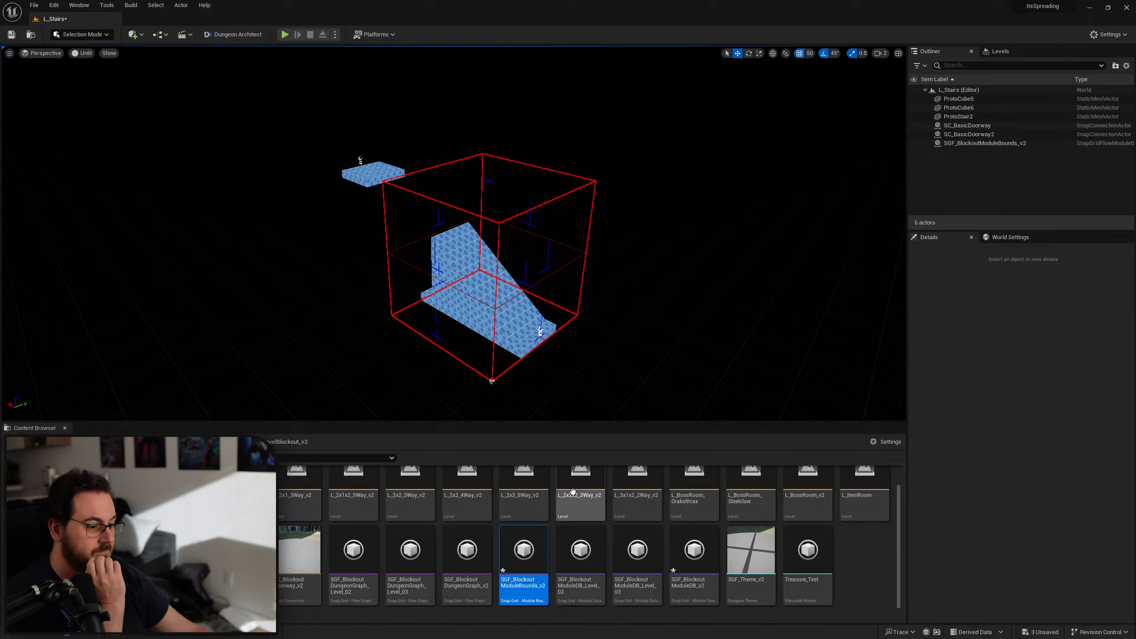
Open the L_3x1x2_2Way_v2 level from the LevelBlockout_v2 folder
scroll(671, 515, up, 1)
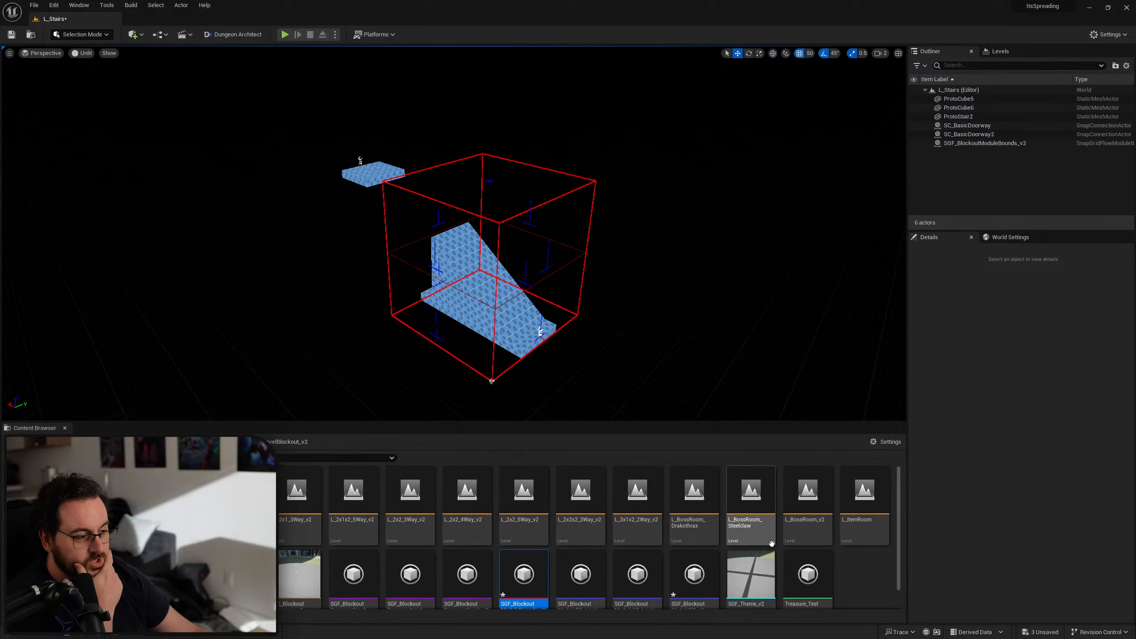
click(643, 536)
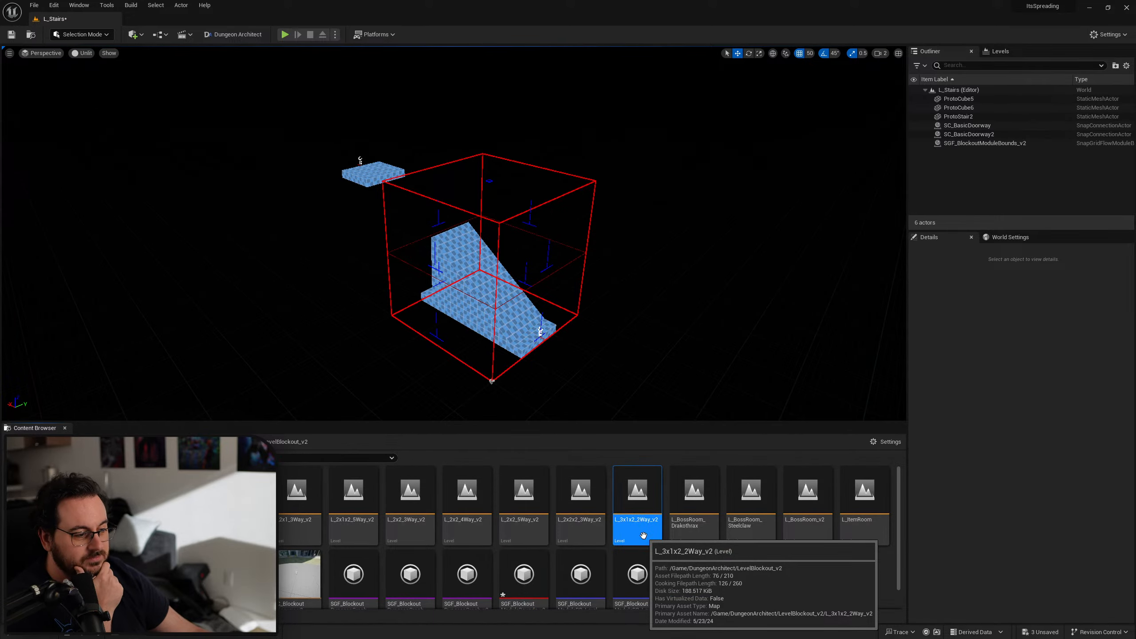
double_click(643, 536)
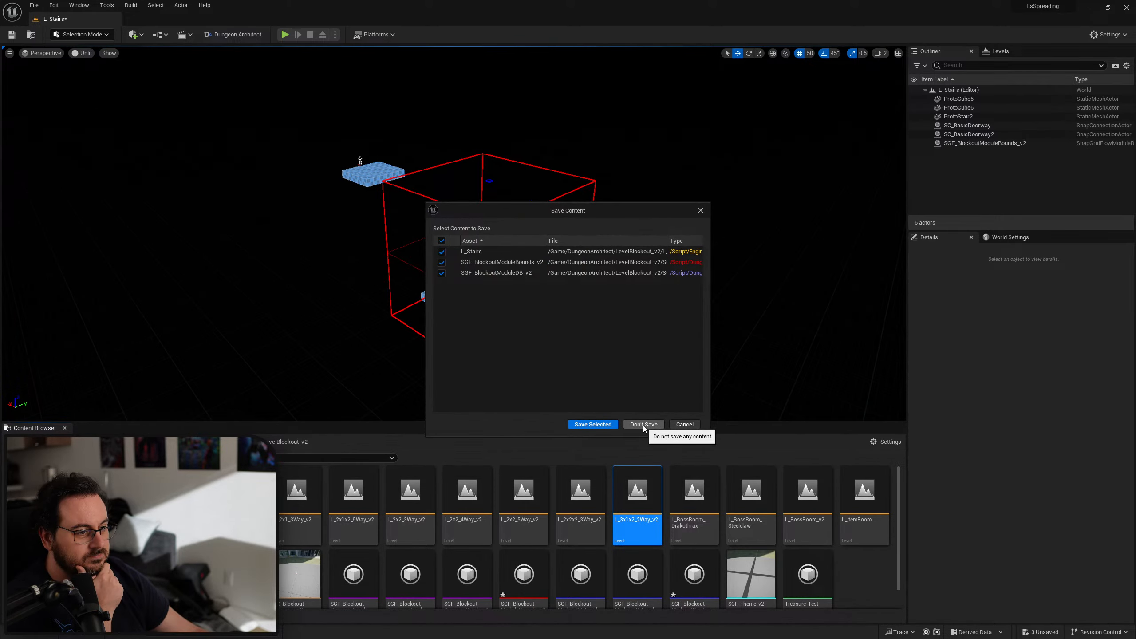
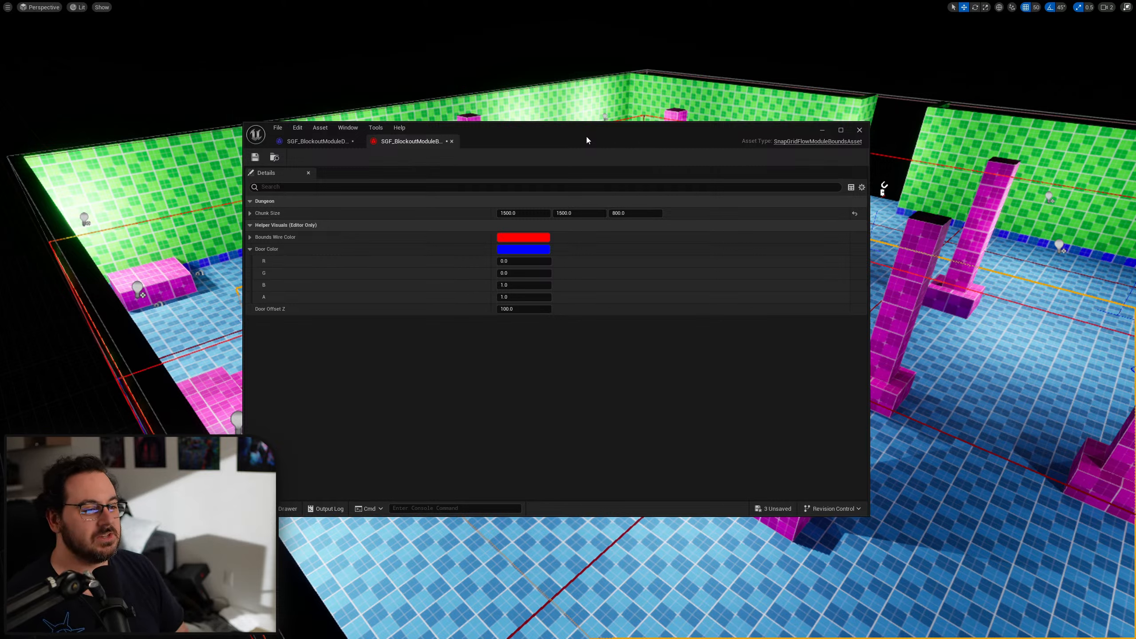
Set the module bounds' chunk size to 1000 in X and Y, and shift the asset editor window down to reveal the room
click(535, 213)
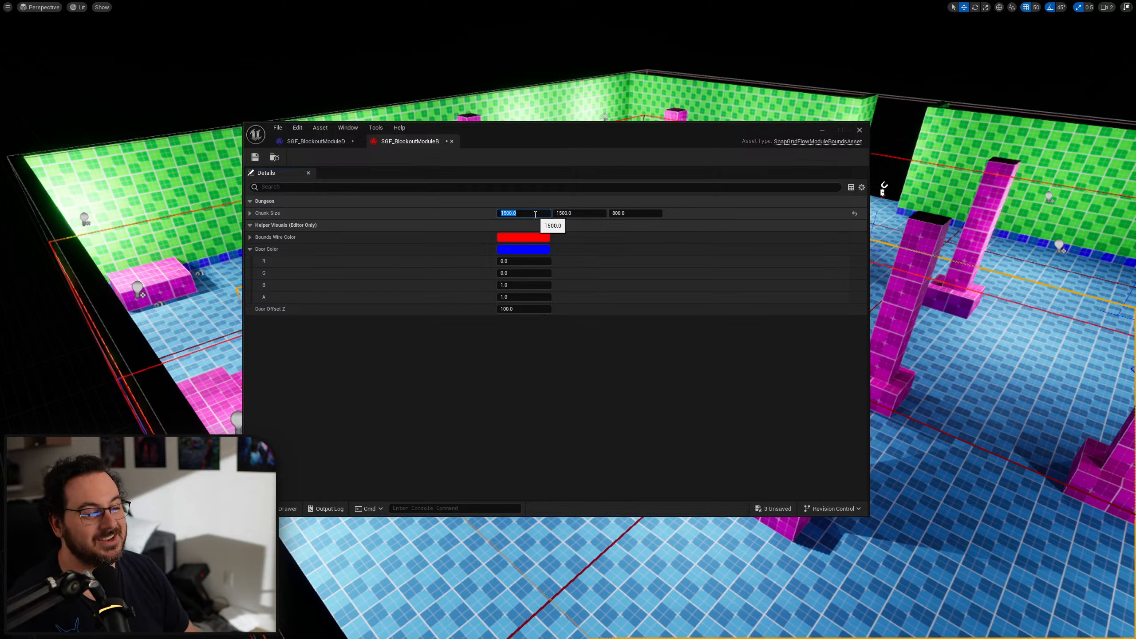
text(1000)
key(Tab)
text(1)
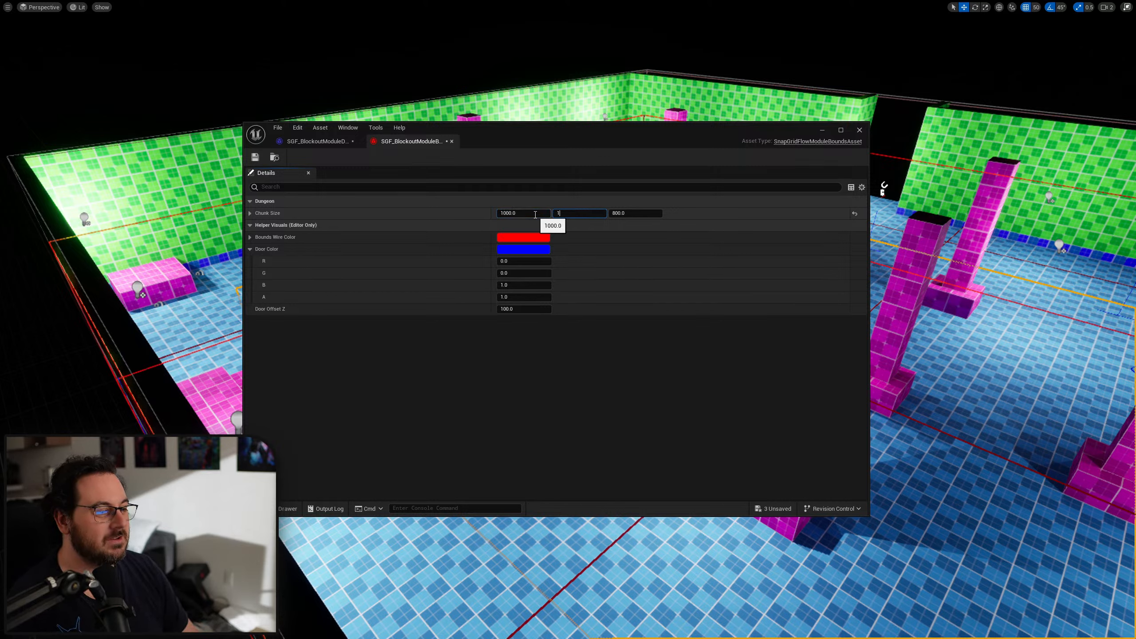
click(446, 221)
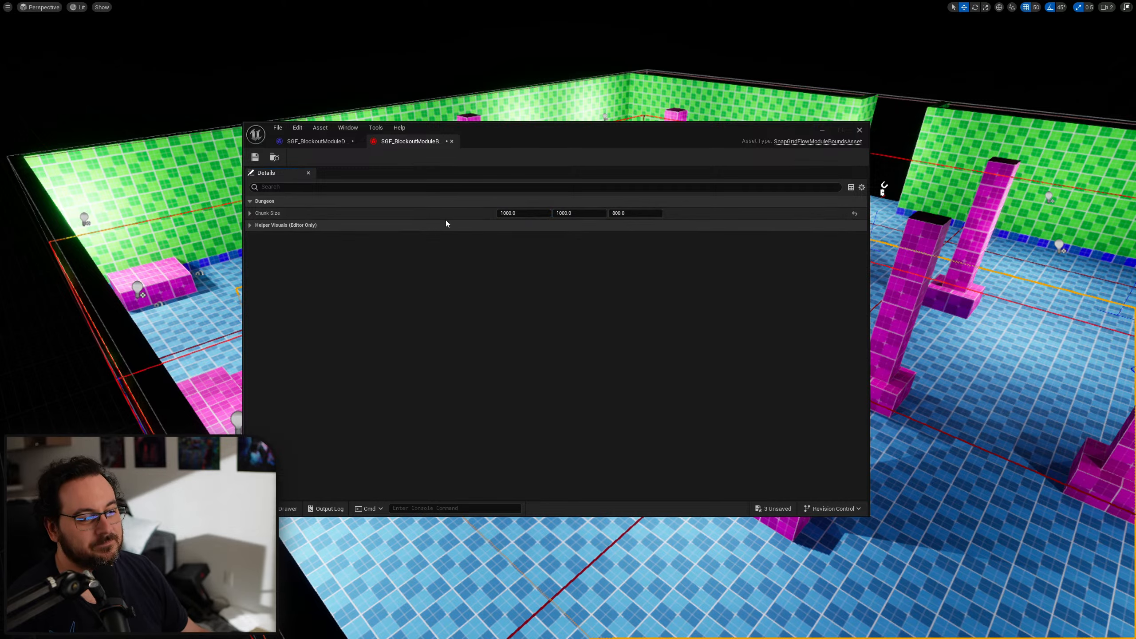
click(441, 224)
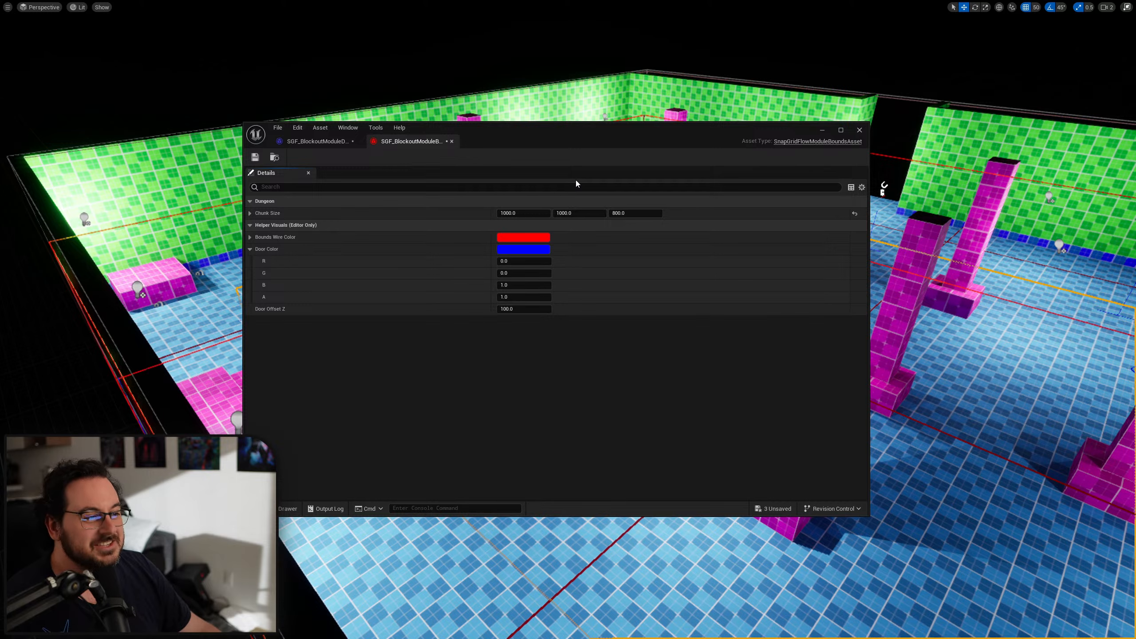
drag(587, 129, 585, 257)
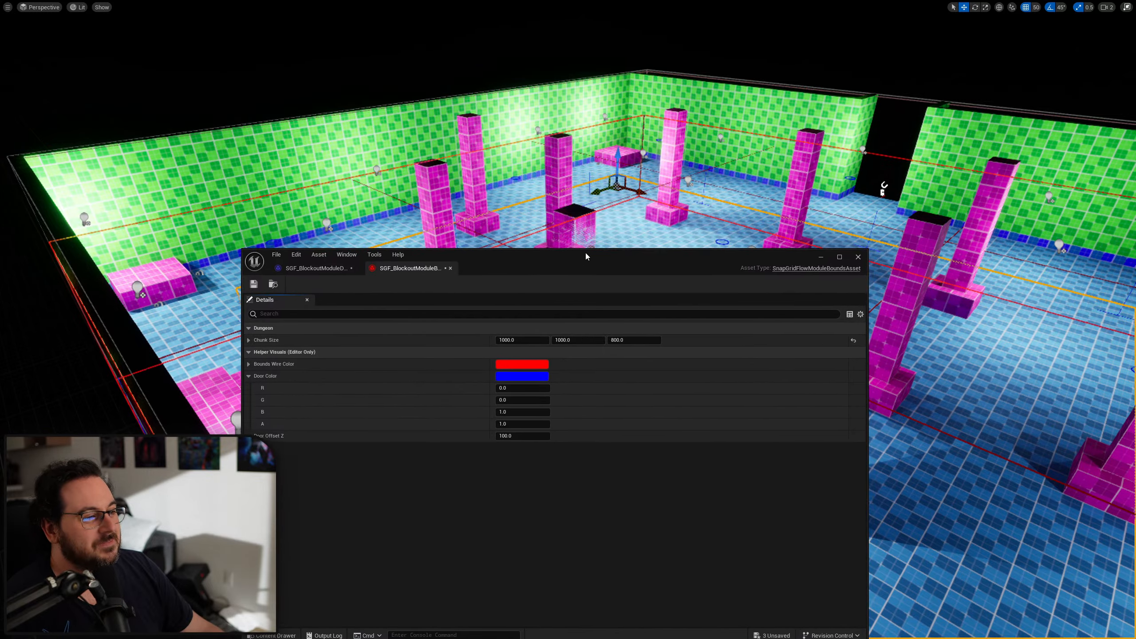
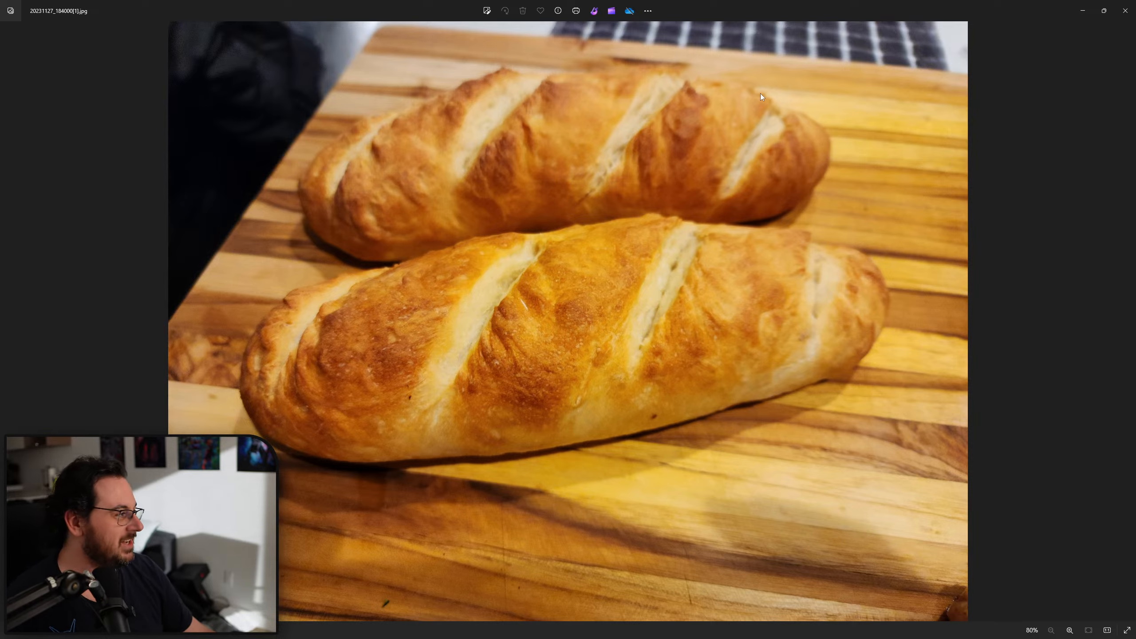
View the sandwich and bread photos, and close both image windows to return to the module bounds asset
drag(1135, 138, 695, 83)
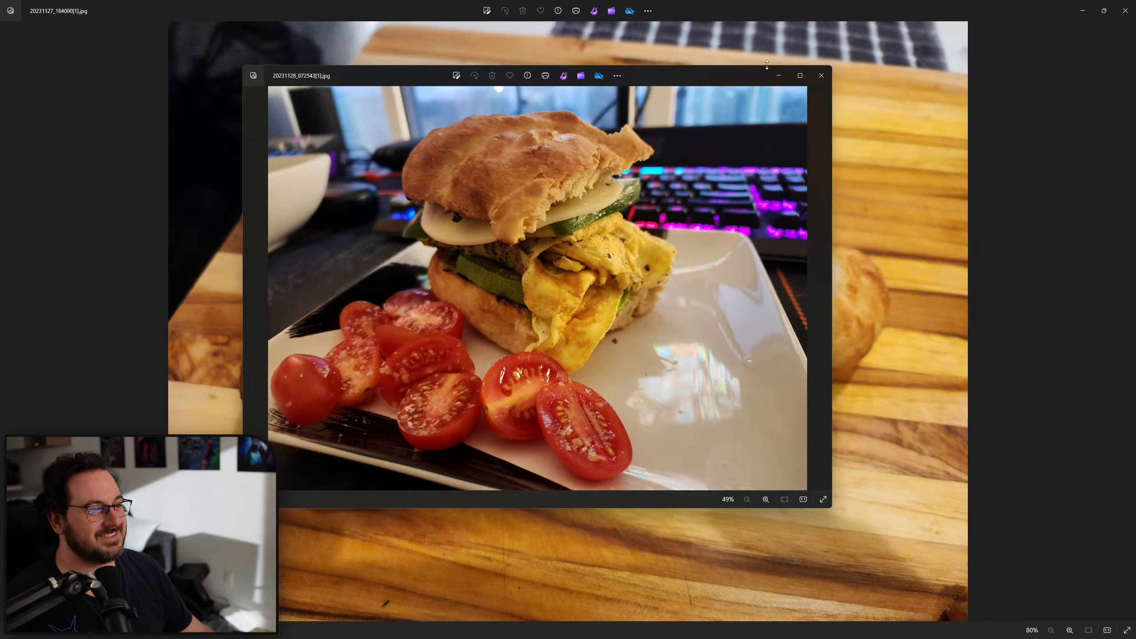
drag(705, 91, 665, 108)
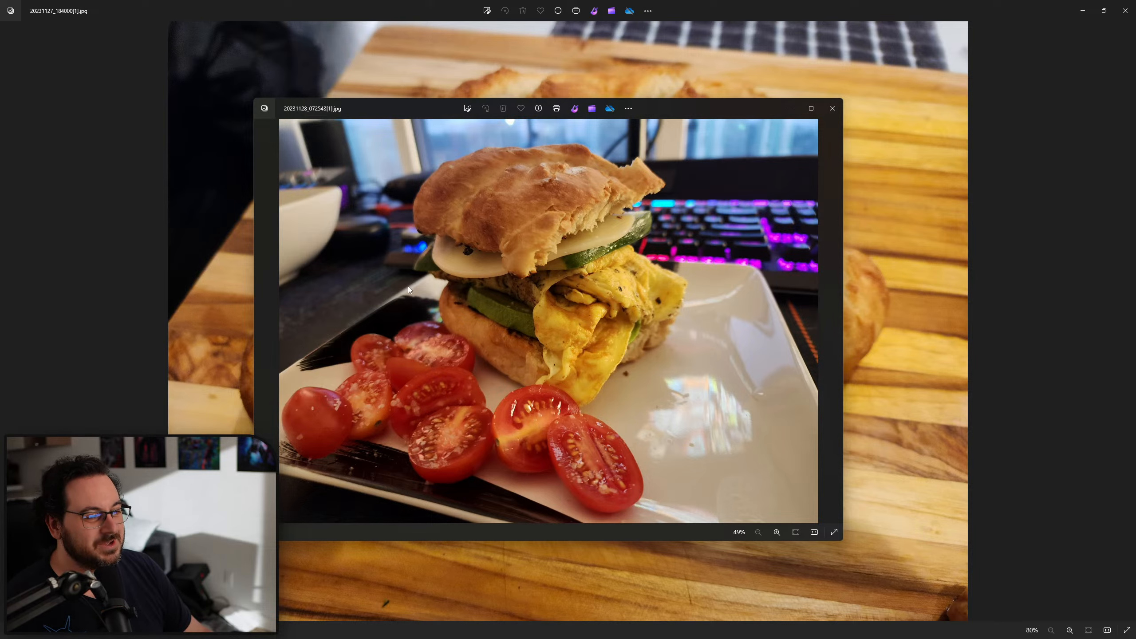
drag(683, 115, 788, 112)
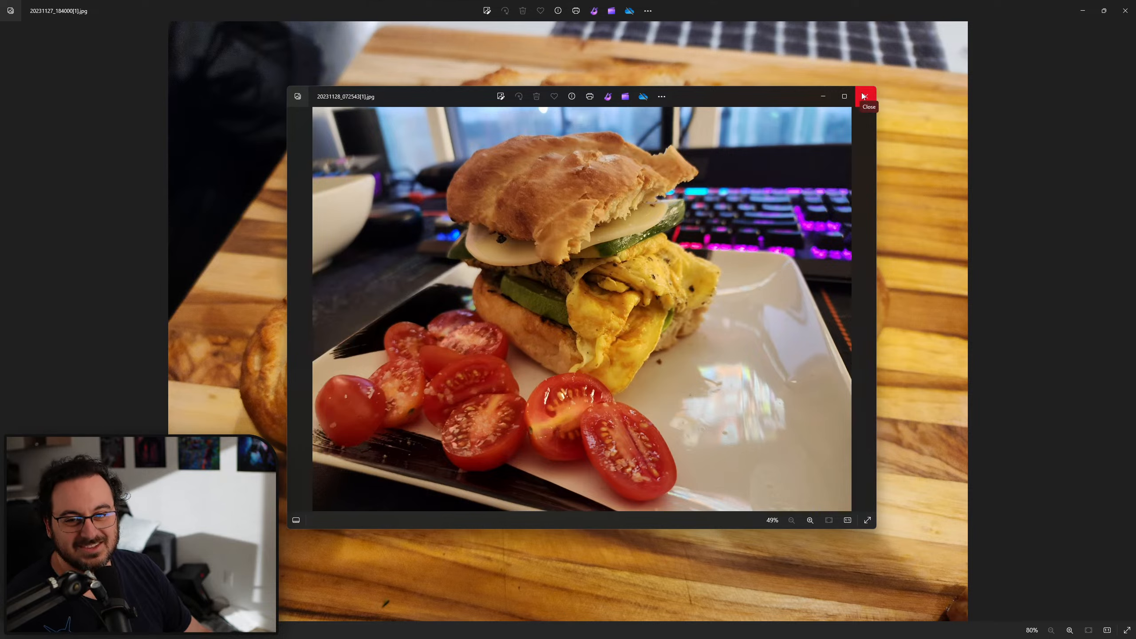
mouse_move(850, 99)
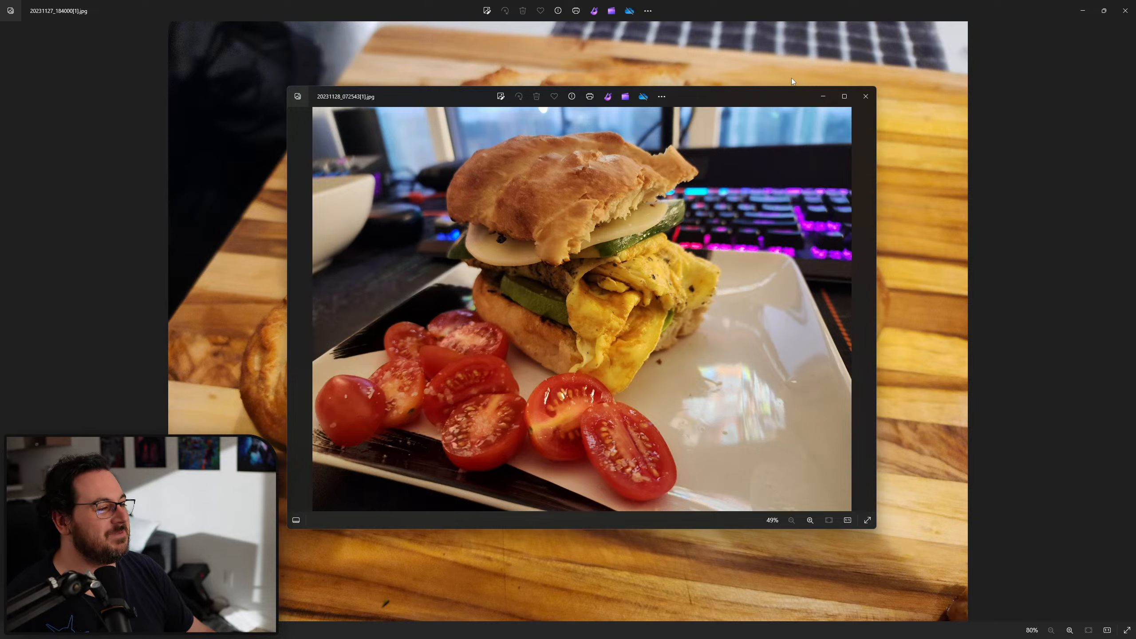
click(865, 96)
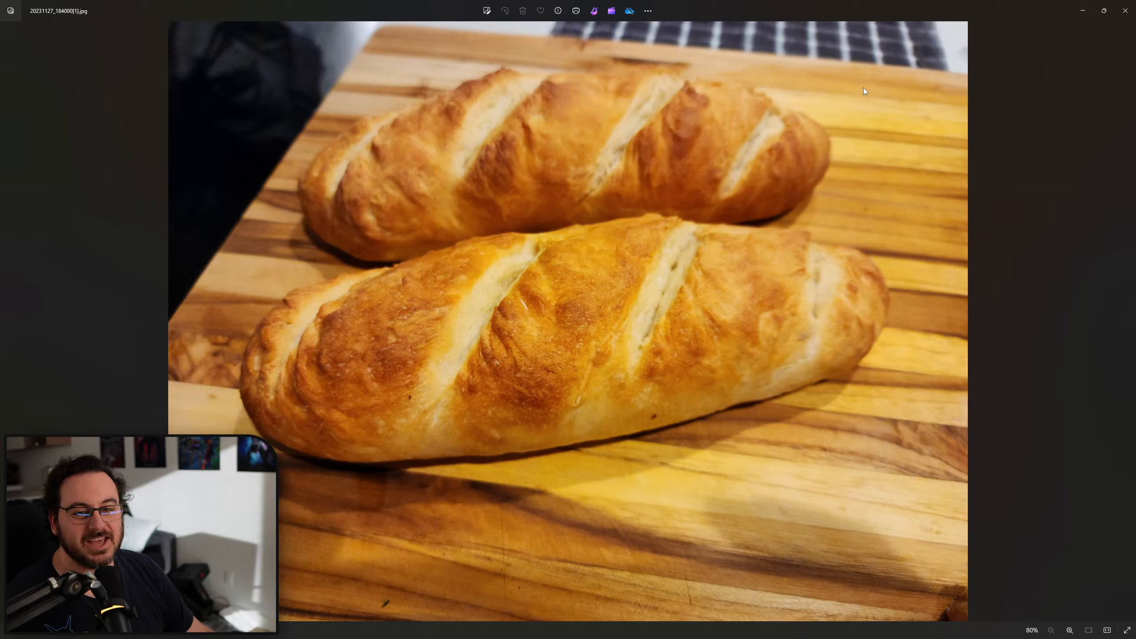
click(1126, 11)
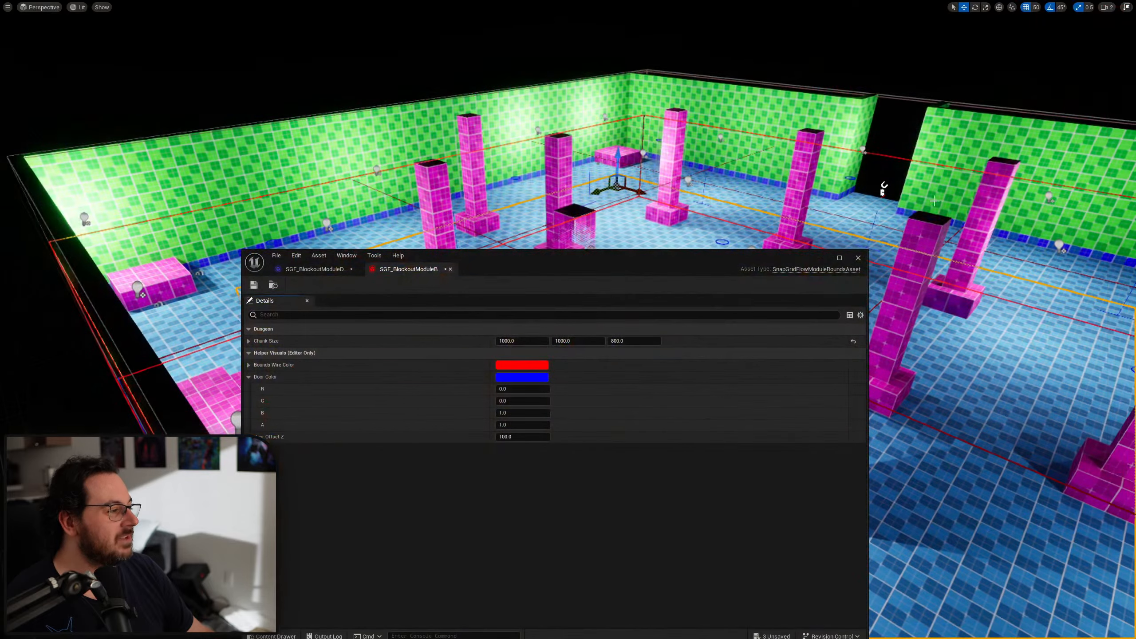
Move the module bounds asset window off the boss room, view the whole room from afar, and restore the full editor layout
drag(623, 257, 652, 126)
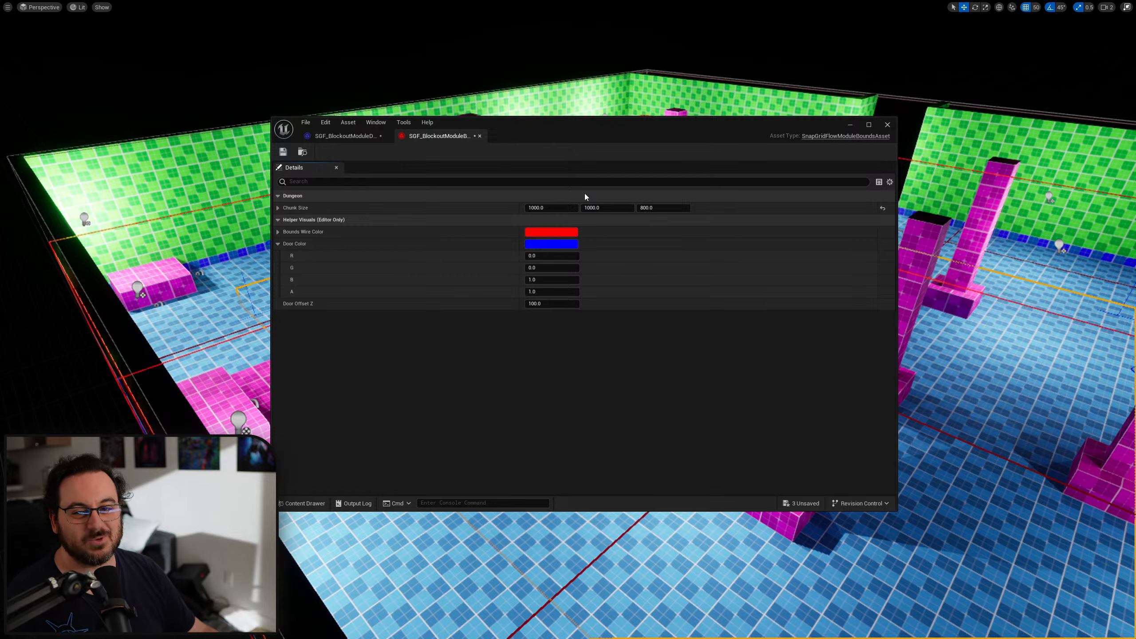
drag(632, 134, 1135, 188)
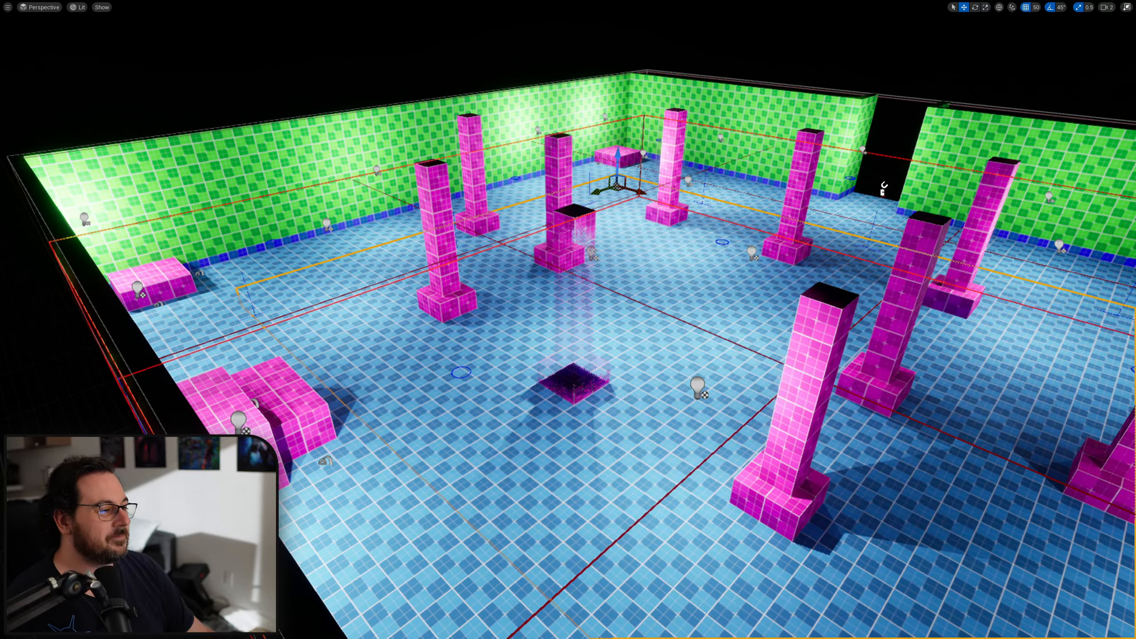
right_drag(715, 234, 582, 242)
key(s)
right_drag(598, 193, 598, 155)
key(w)
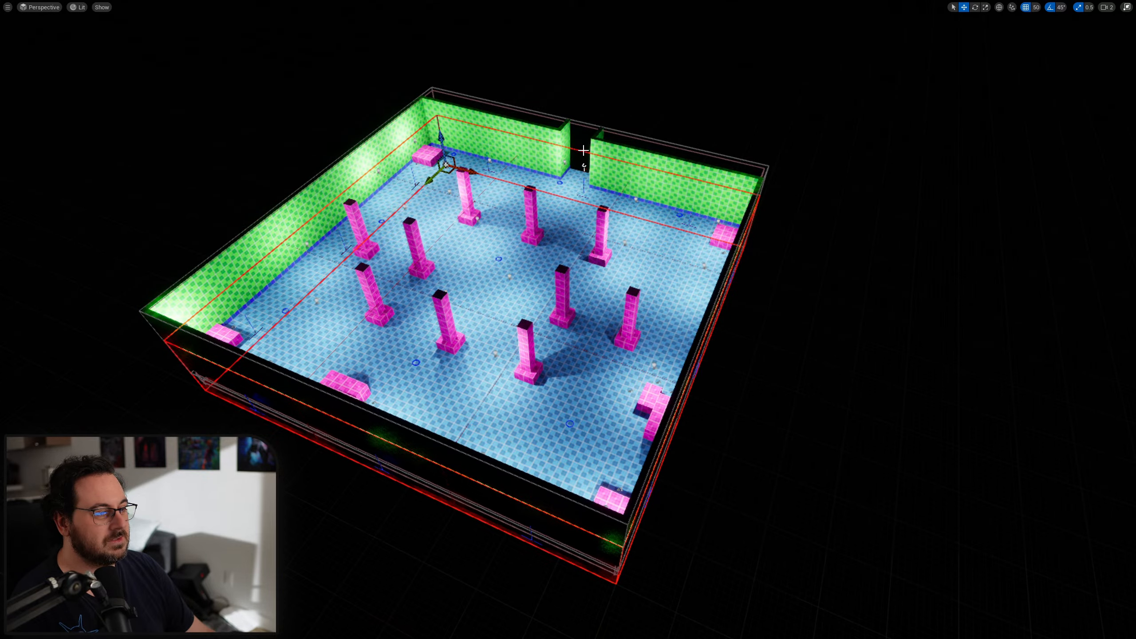
key(F11)
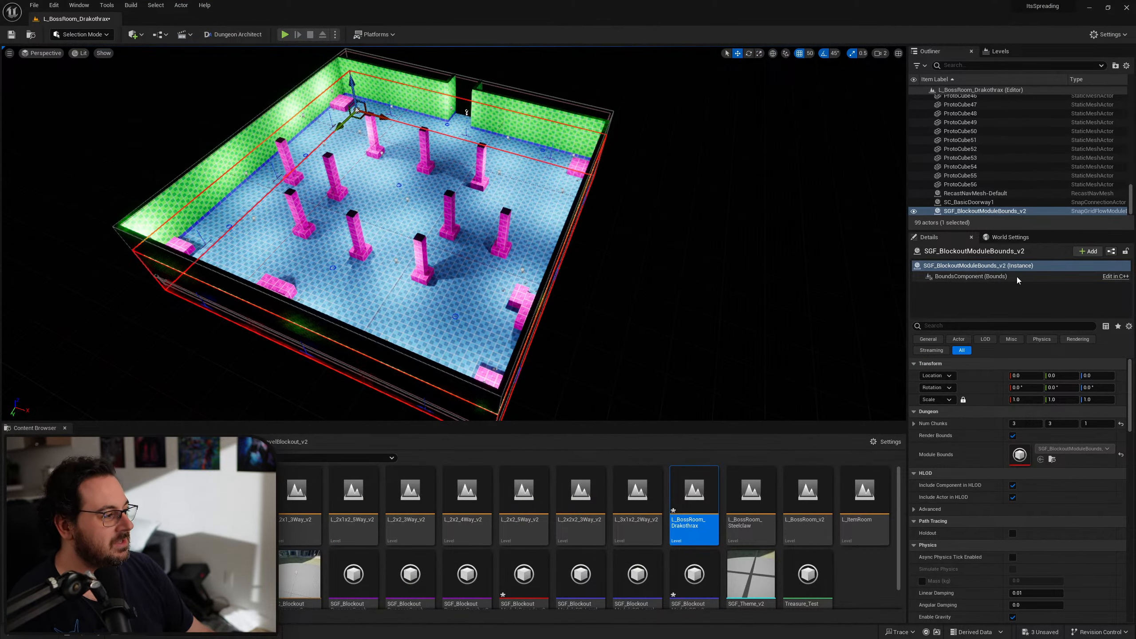
Try a chunk count of 2 in X and Y on the boss room's module bounds, and undo the change
click(1024, 422)
text(2)
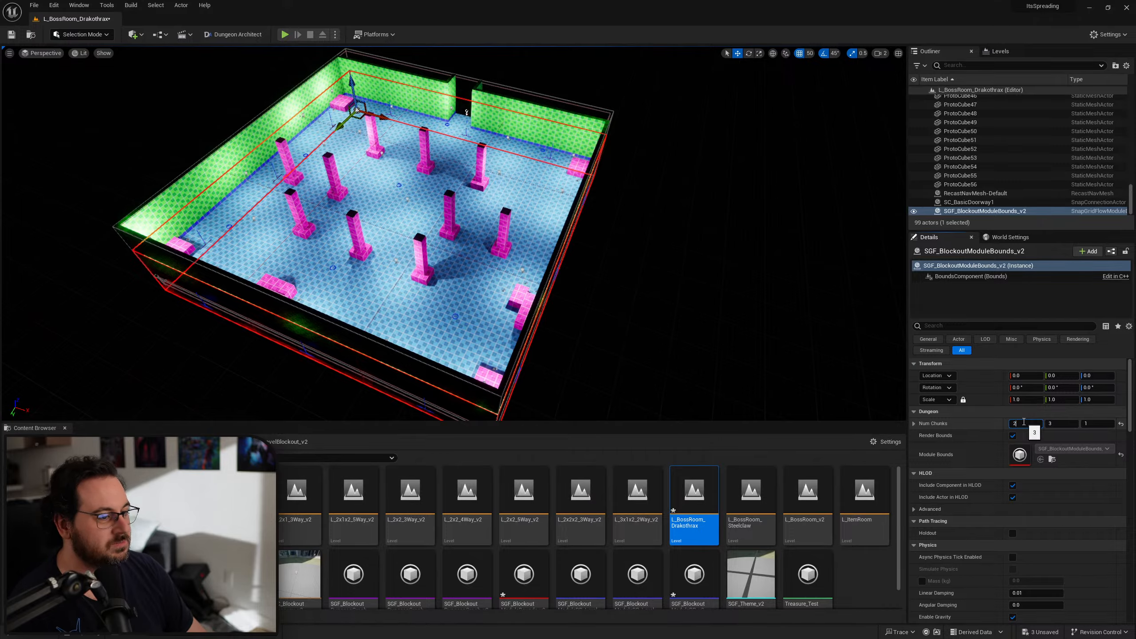
key(Tab)
text(2)
key(Return)
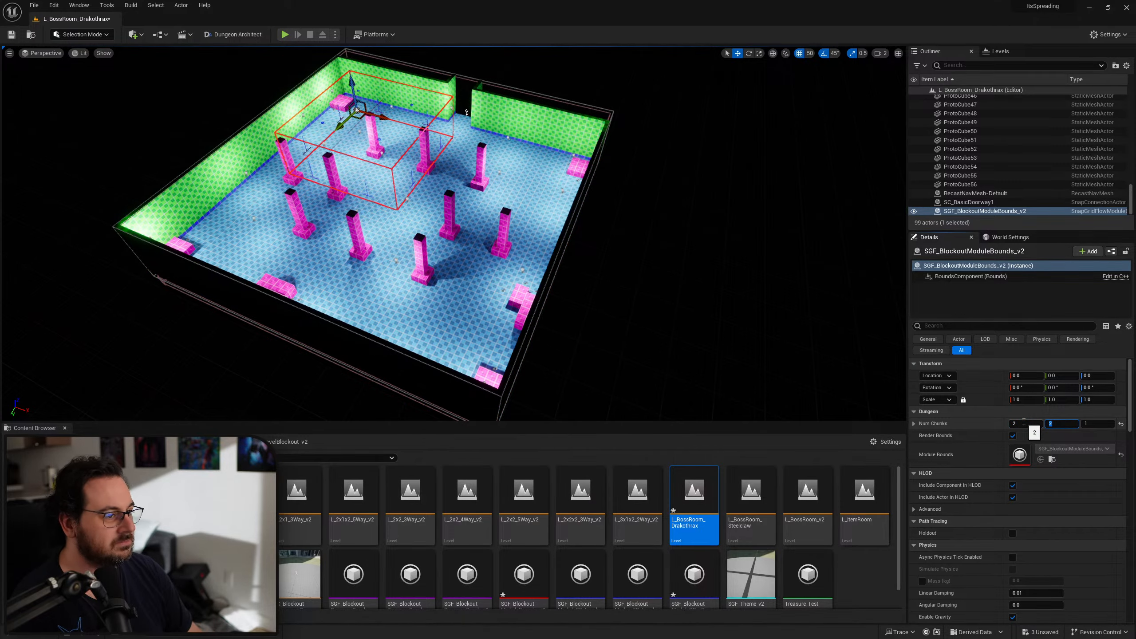
right_drag(484, 249, 453, 225)
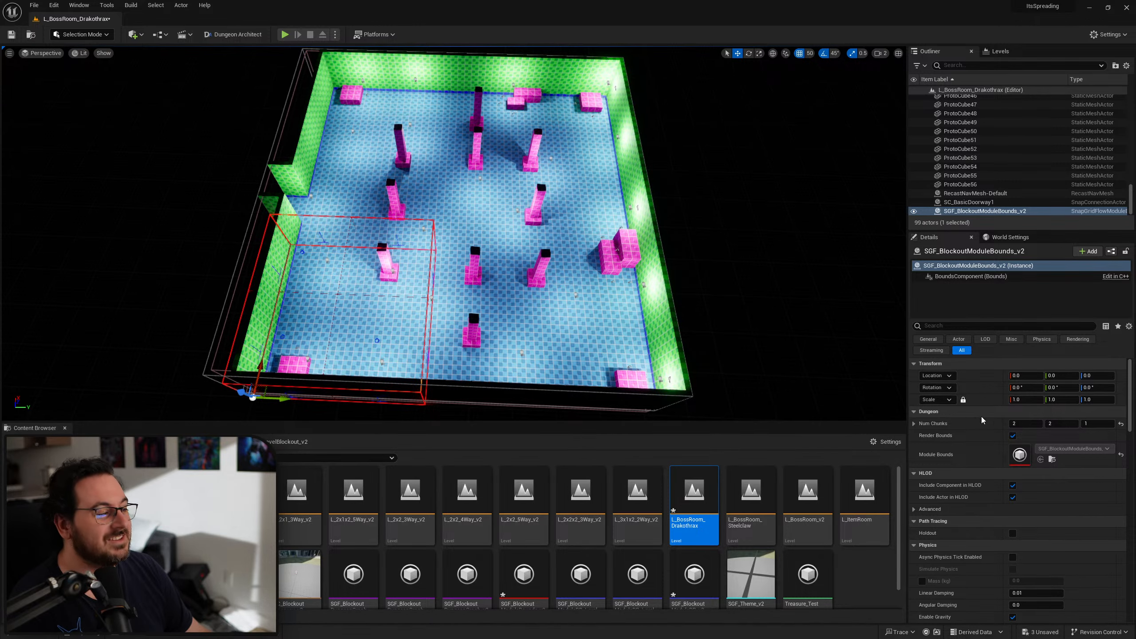
right_drag(736, 344, 719, 329)
key(ctrl+z)
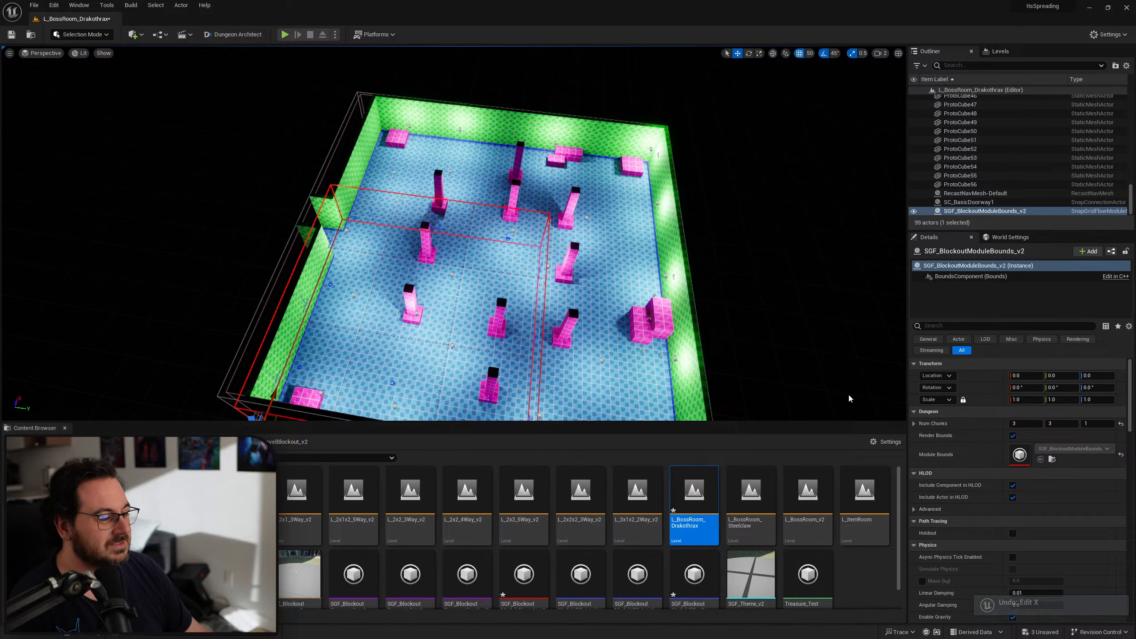
Set the boss room module bounds' chunk count to 5 in X and Y, and check the fit around the walls
click(1032, 423)
text(5)
key(Tab)
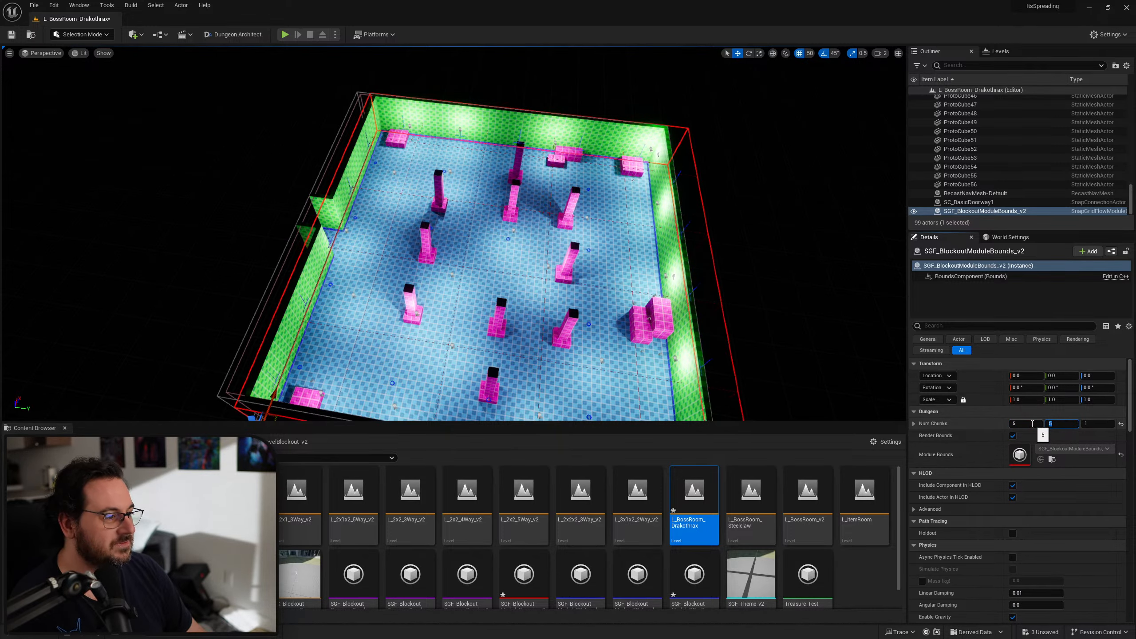
text(5)
key(Return)
right_drag(454, 232, 242, 282)
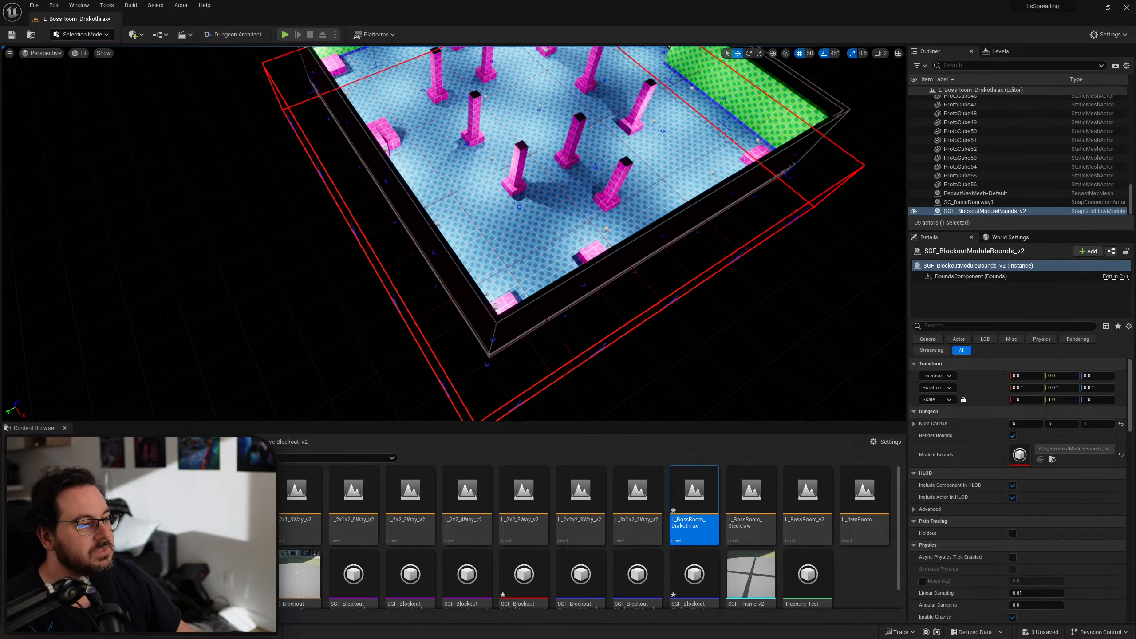
key(w)
right_drag(745, 233, 926, 177)
key(a)
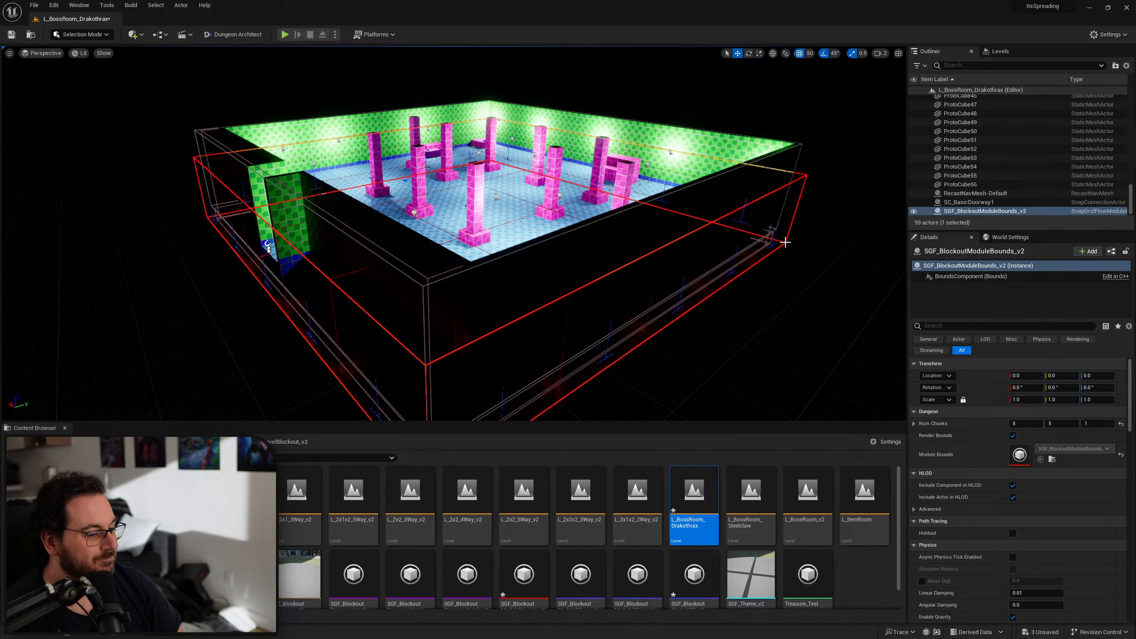
Open the L_1x1_2Way_v2 level, saving SGF_BlockoutModuleBounds_v2 and SGF_BlockoutModuleDB_v2 but leaving L_BossRoom_Drakothrax unsaved
key(ctrl+shift+s)
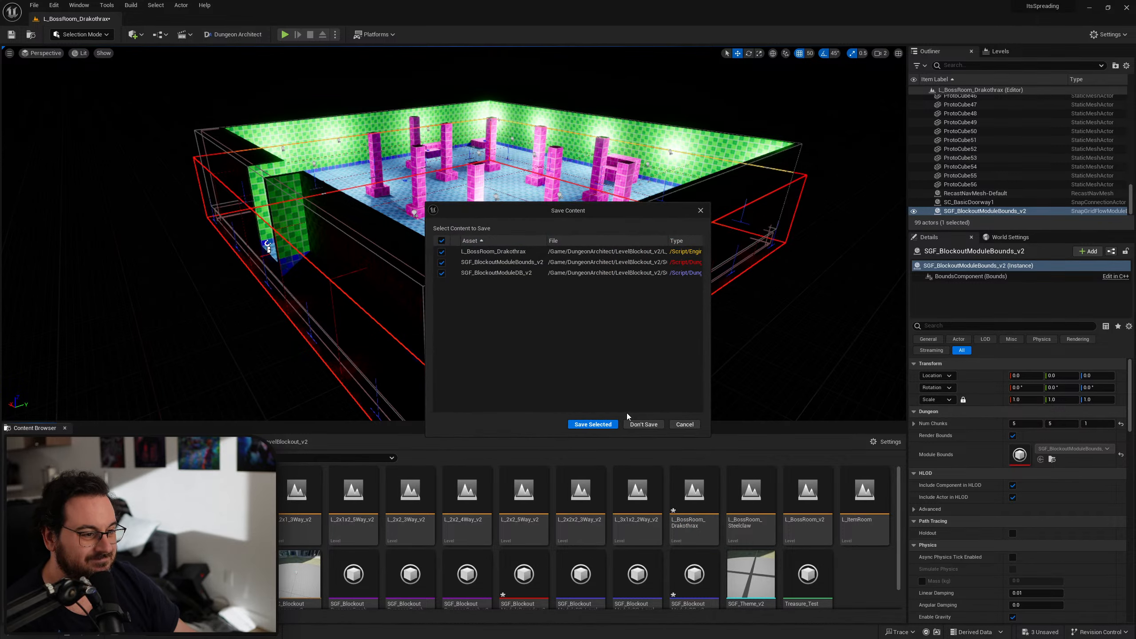
click(441, 252)
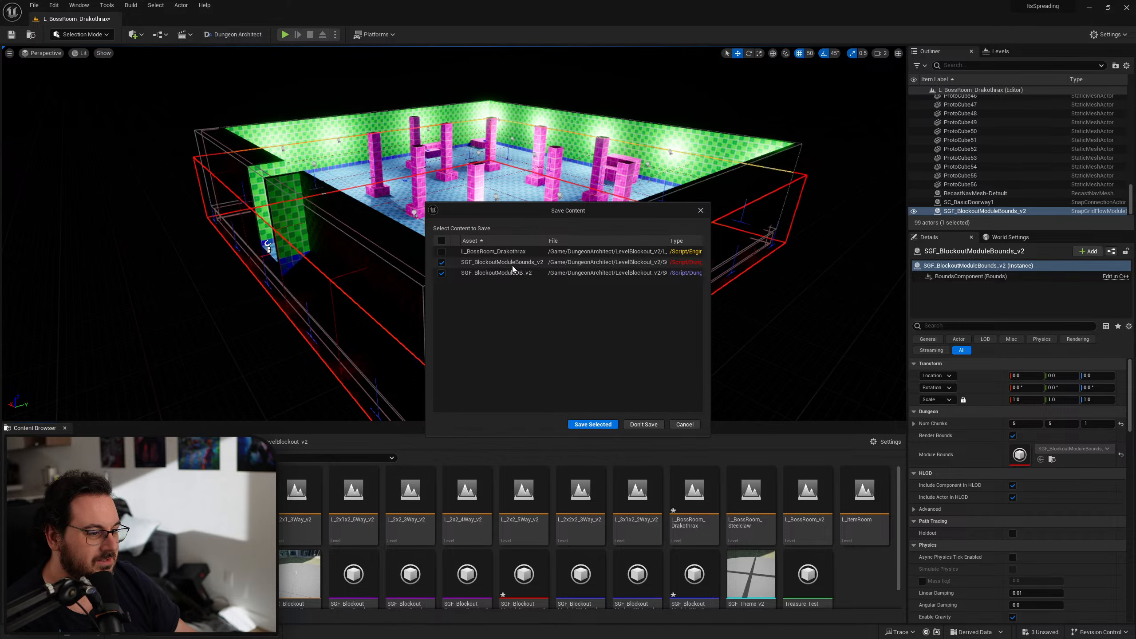
click(588, 423)
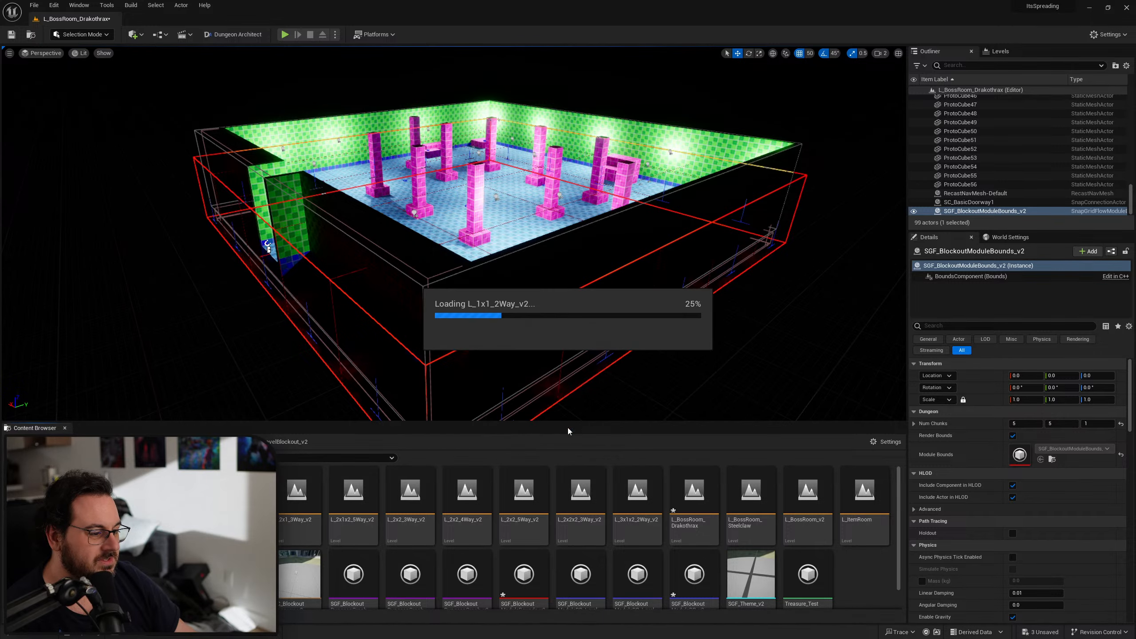
Set the chunk count of the L_1x1_2Way_v2 room's module bounds to 3 in X and Y
right_drag(492, 232, 559, 230)
key(w)
key(a)
scroll(527, 219, up, 5)
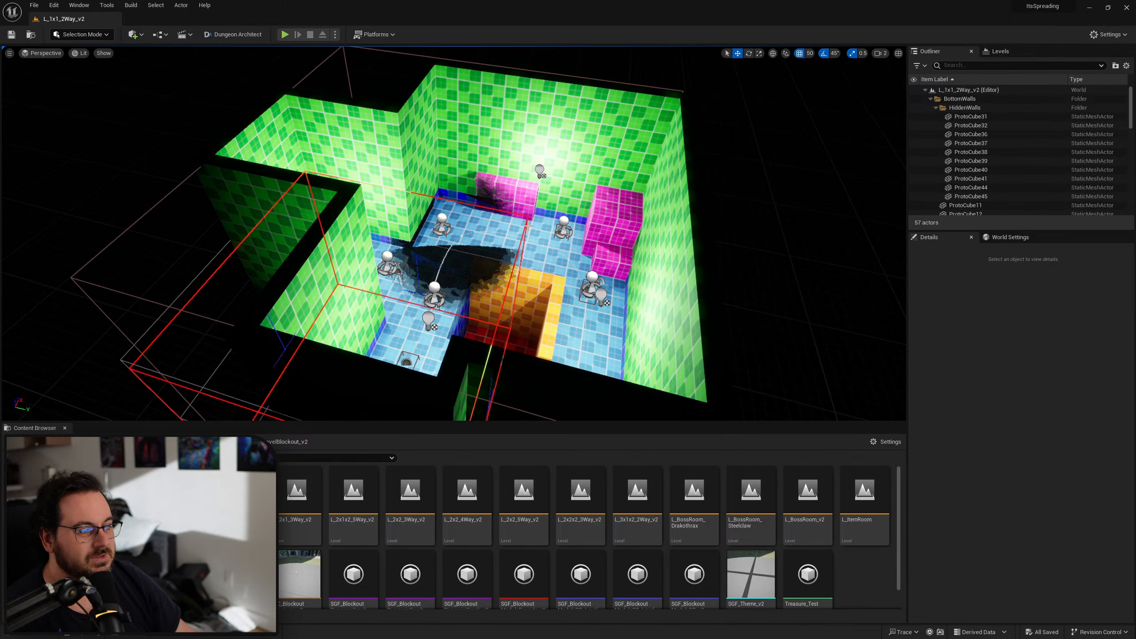
click(527, 219)
click(527, 220)
key(f)
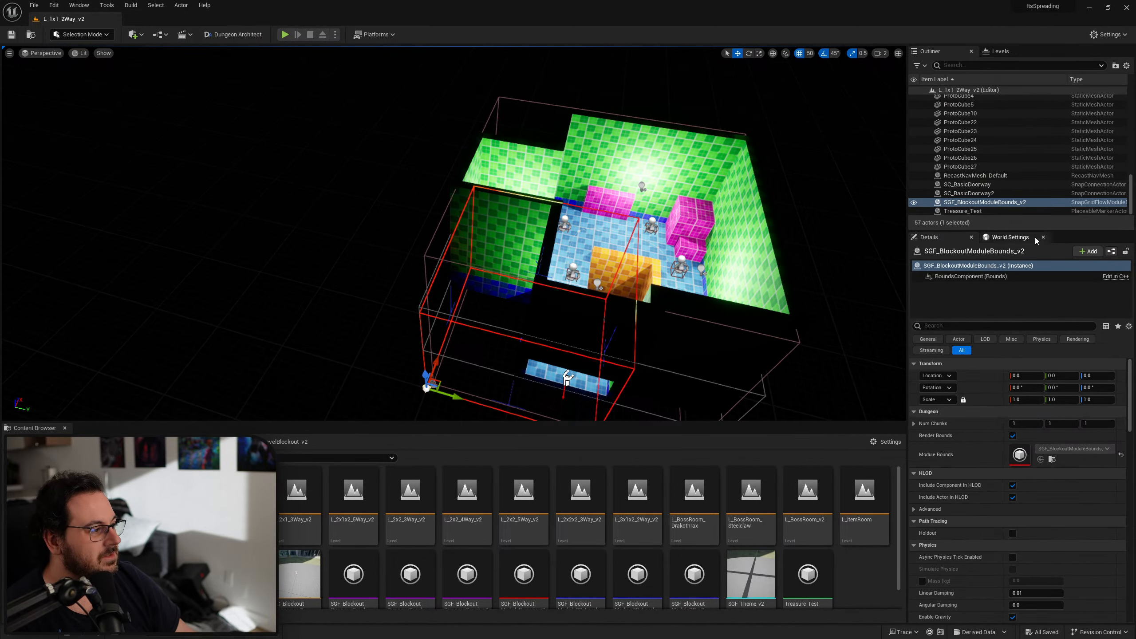
click(1031, 423)
text(3)
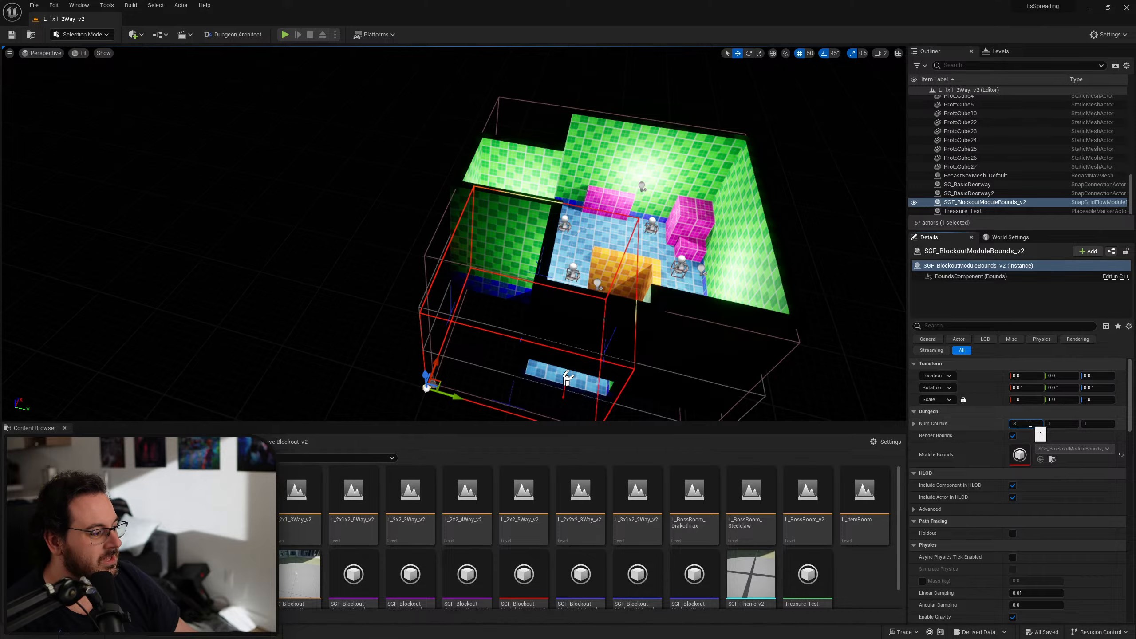
key(Tab)
text(3)
key(Return)
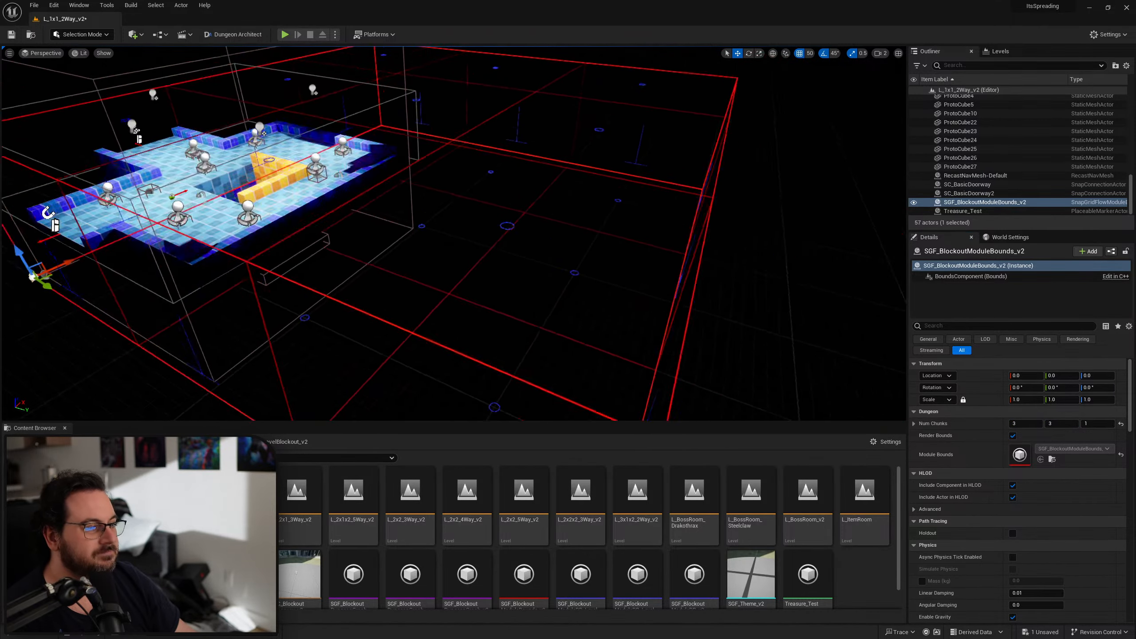
Compare the enlarged module bounds with the 1x1 room from above, and locate the SGF_BlockoutModuleBounds_v2 asset
right_drag(454, 233, 425, 330)
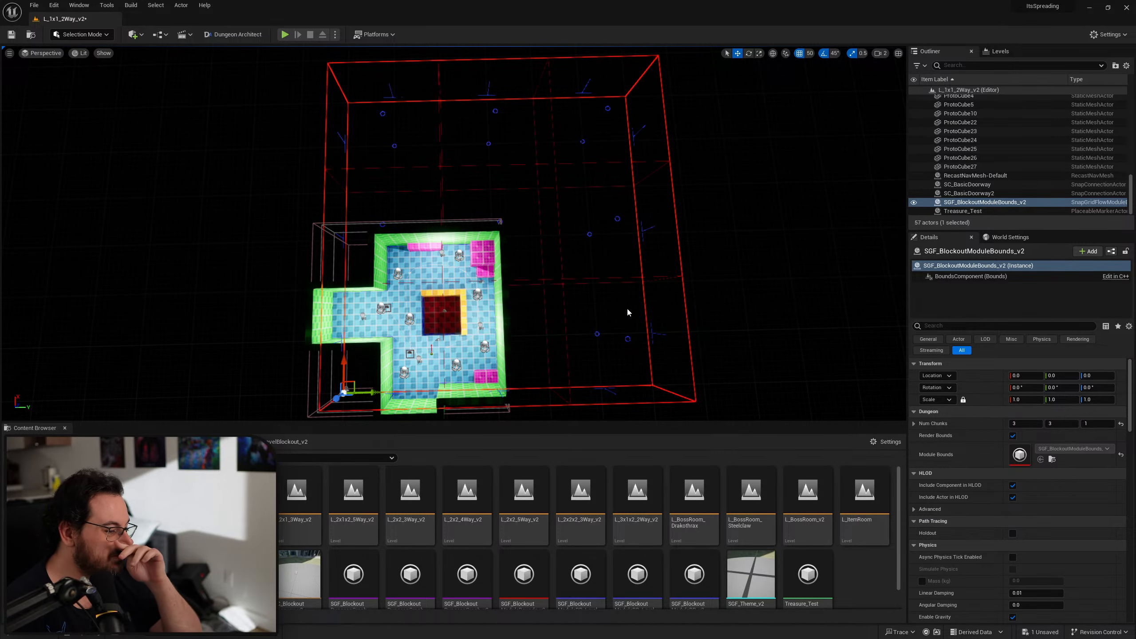
right_drag(615, 309, 581, 307)
key(s)
key(w)
key(s)
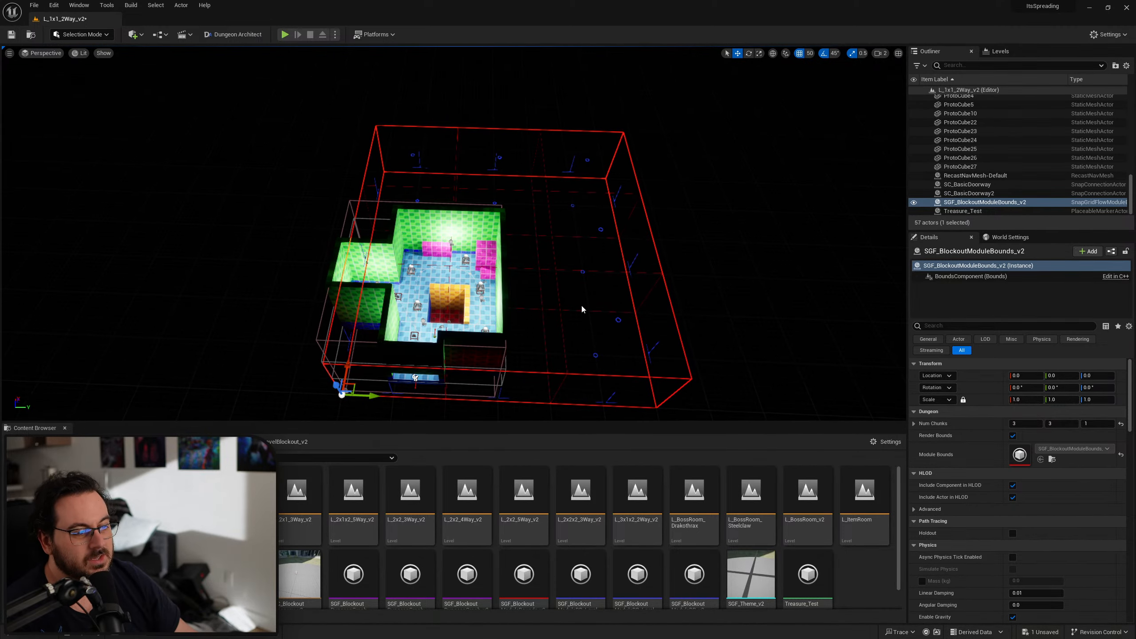
scroll(523, 528, down, 1)
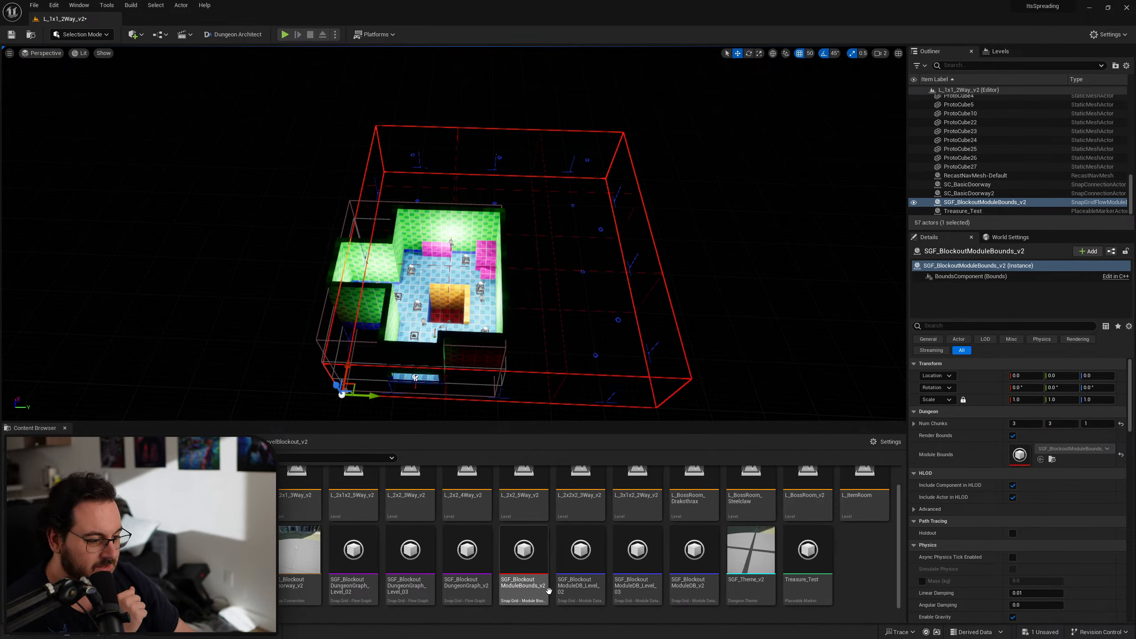
Open the SGF_BlockoutModuleBounds_v2 asset and set its Chunk Size to 1500 × 1500 × 1200
click(525, 564)
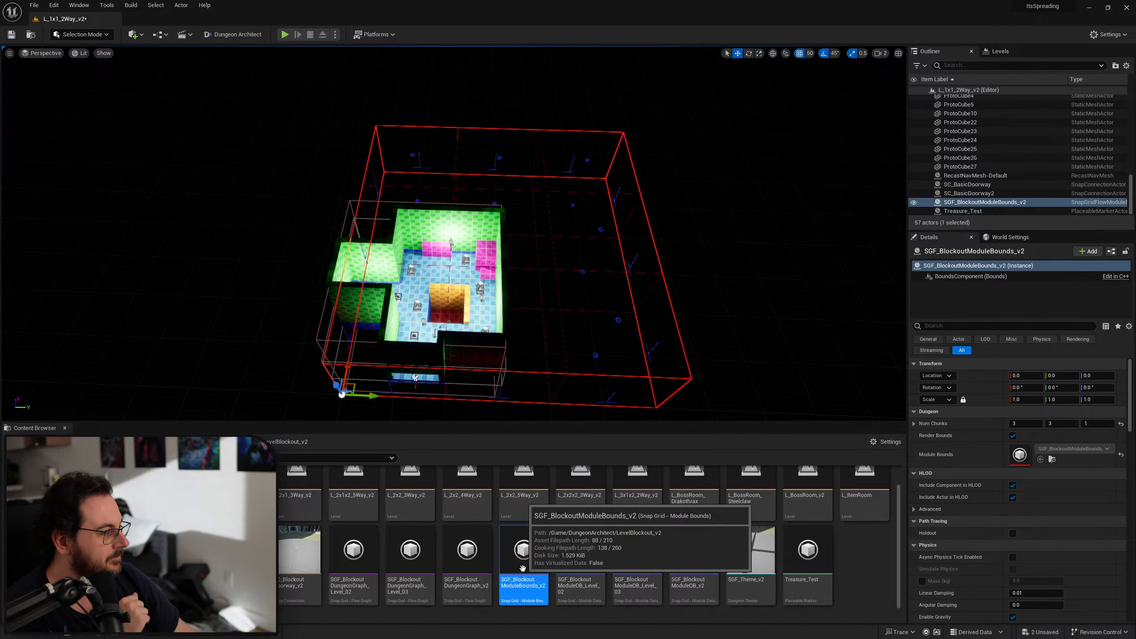
double_click(523, 550)
double_click(714, 70)
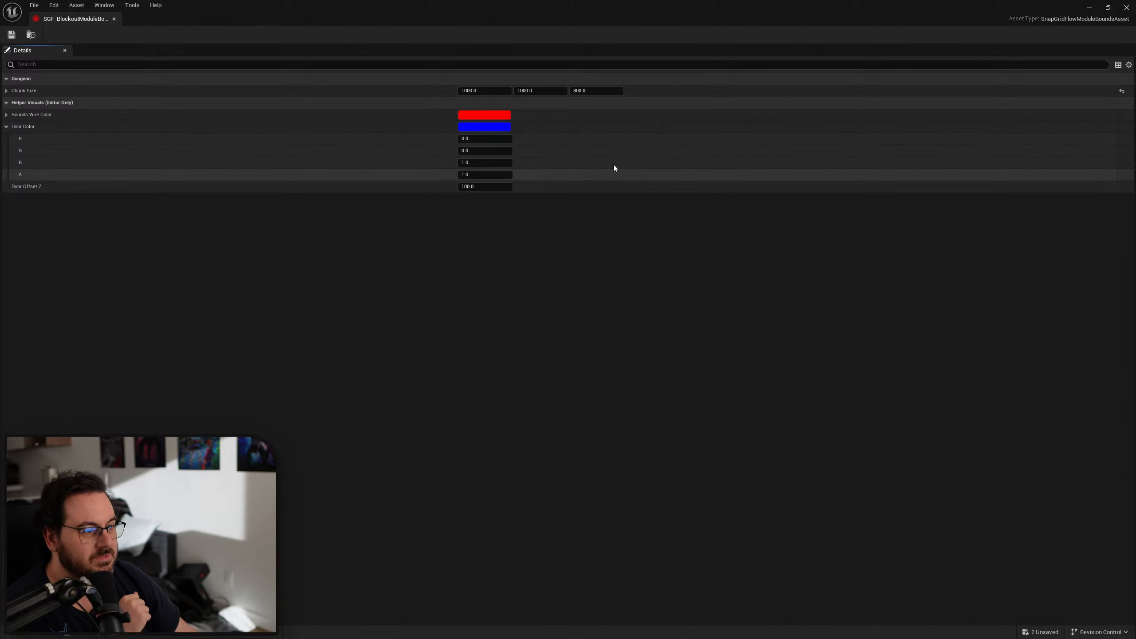
click(466, 91)
text(1500)
key(Tab)
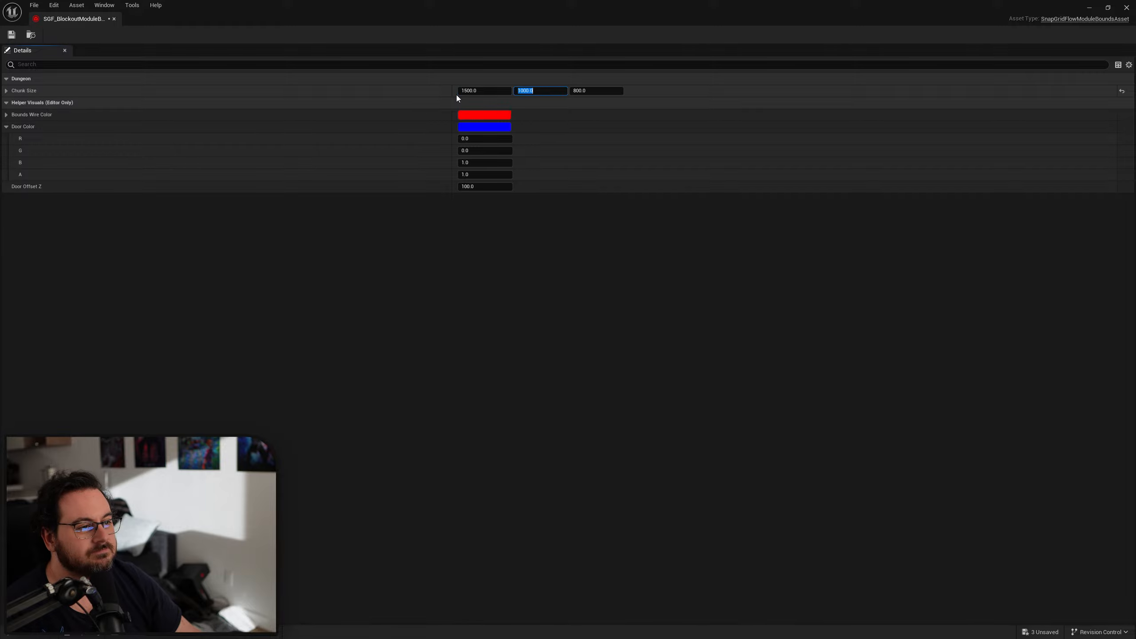
text(1500)
key(Tab)
text(1200)
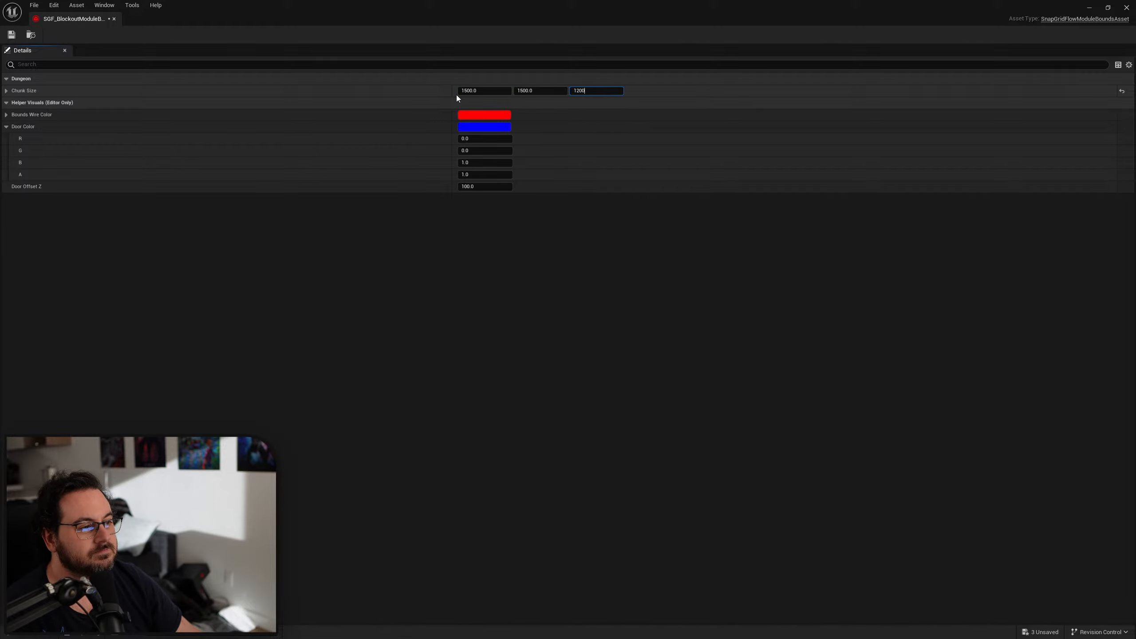
Set the module bounds asset's Door Offset Z to 150 and return to the level editor
click(486, 188)
text(150)
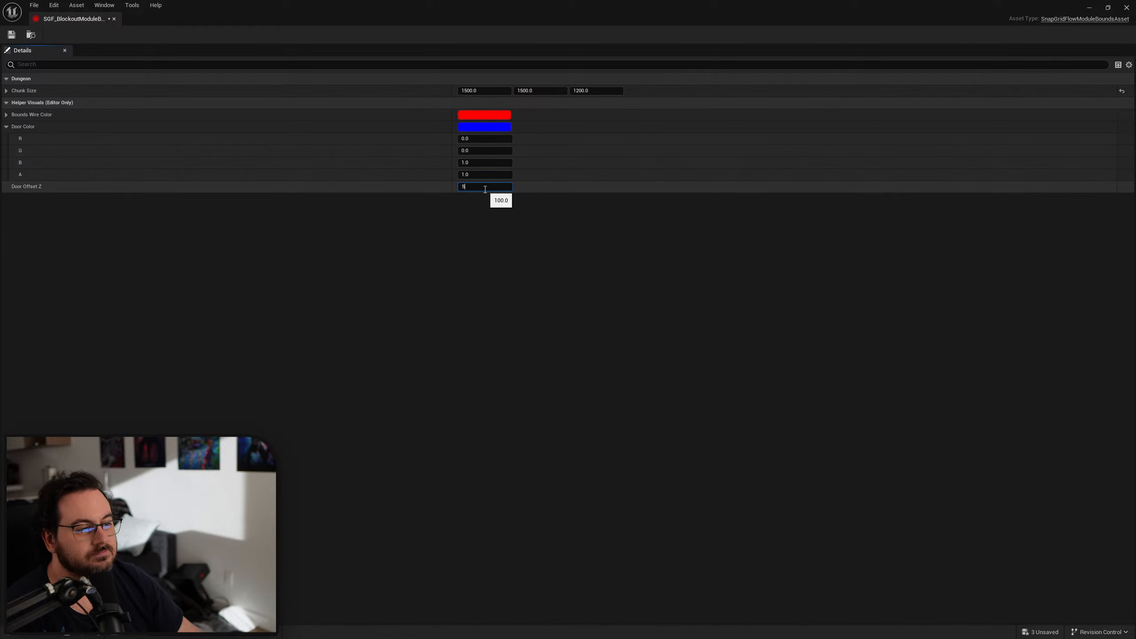
key(Return)
drag(443, 15, 1135, 425)
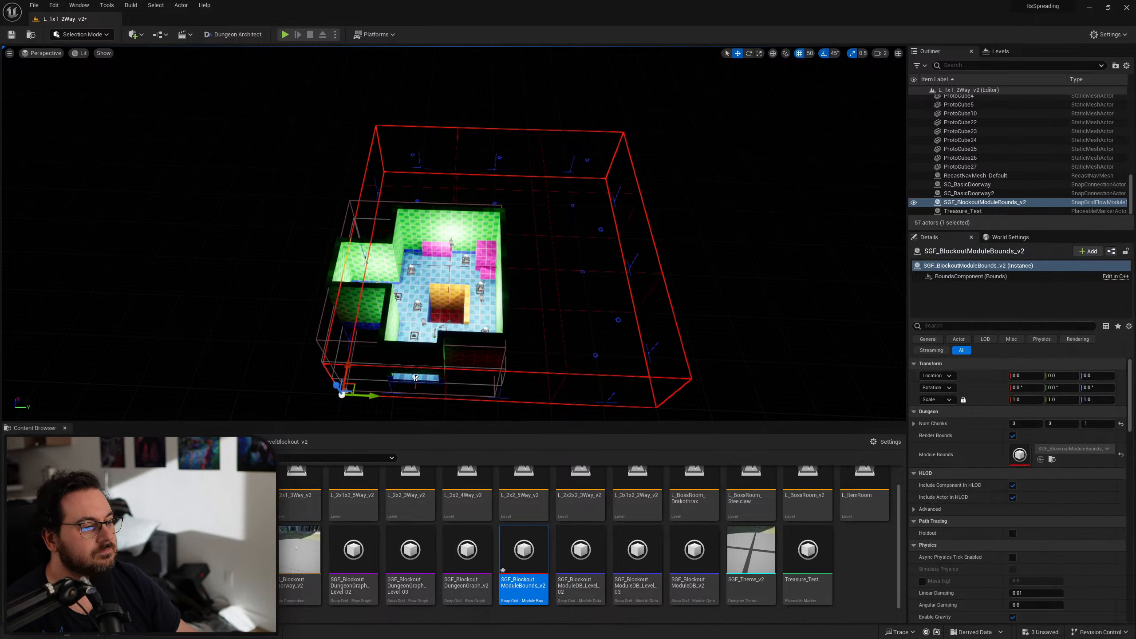
Reload the L_1x1_2Way_v2 level from the recent levels without saving its changes, and inspect its bounds
click(34, 5)
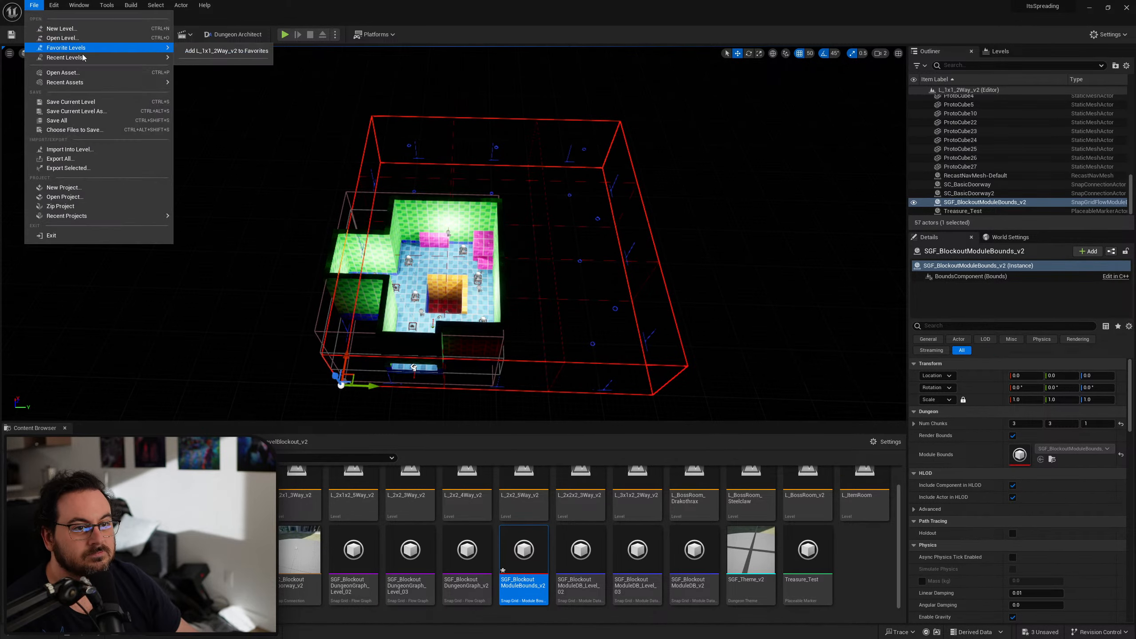
mouse_move(112, 57)
click(230, 69)
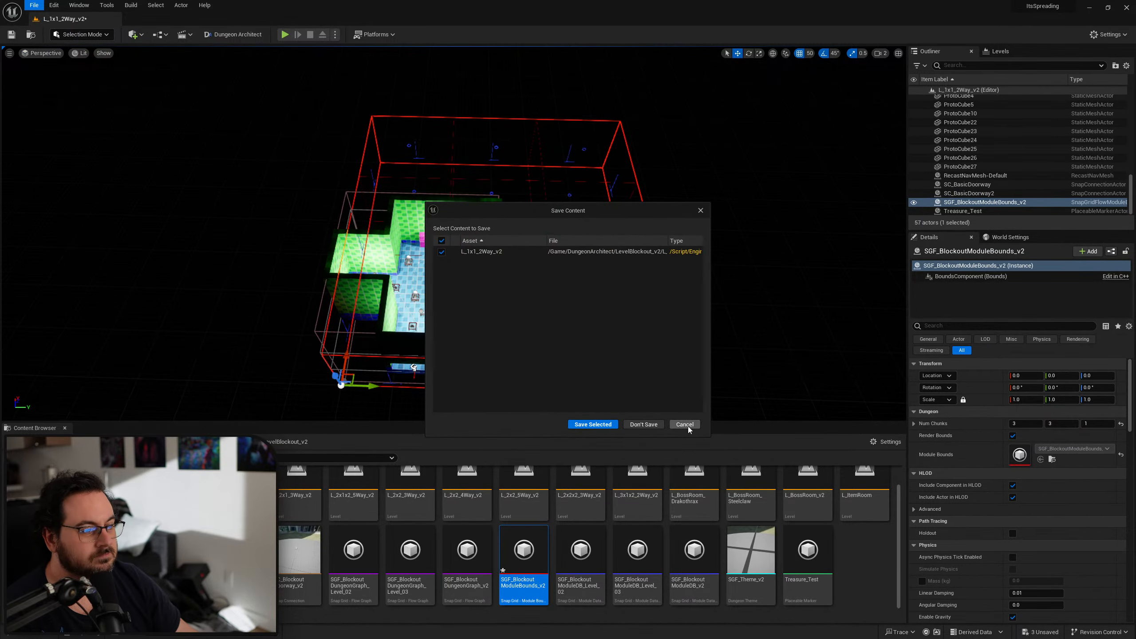
click(643, 425)
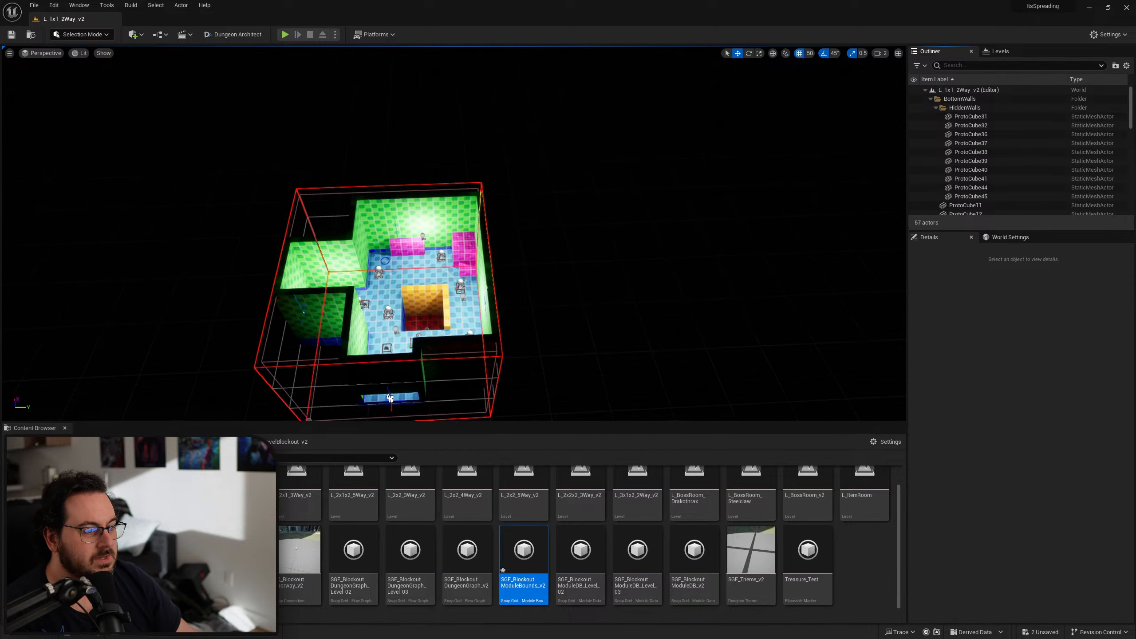
right_drag(574, 304, 574, 303)
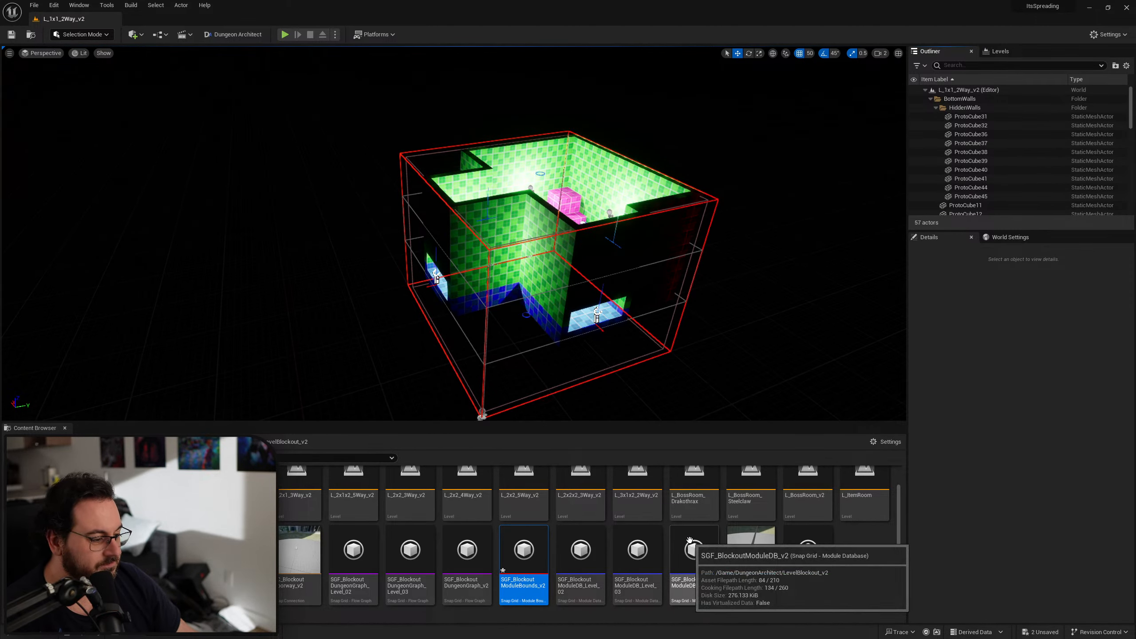
Open the SGF_BlockoutModuleDB_v2 asset and set the Selection Weight of the L_1x1_2Way_v2 module to 1
click(719, 576)
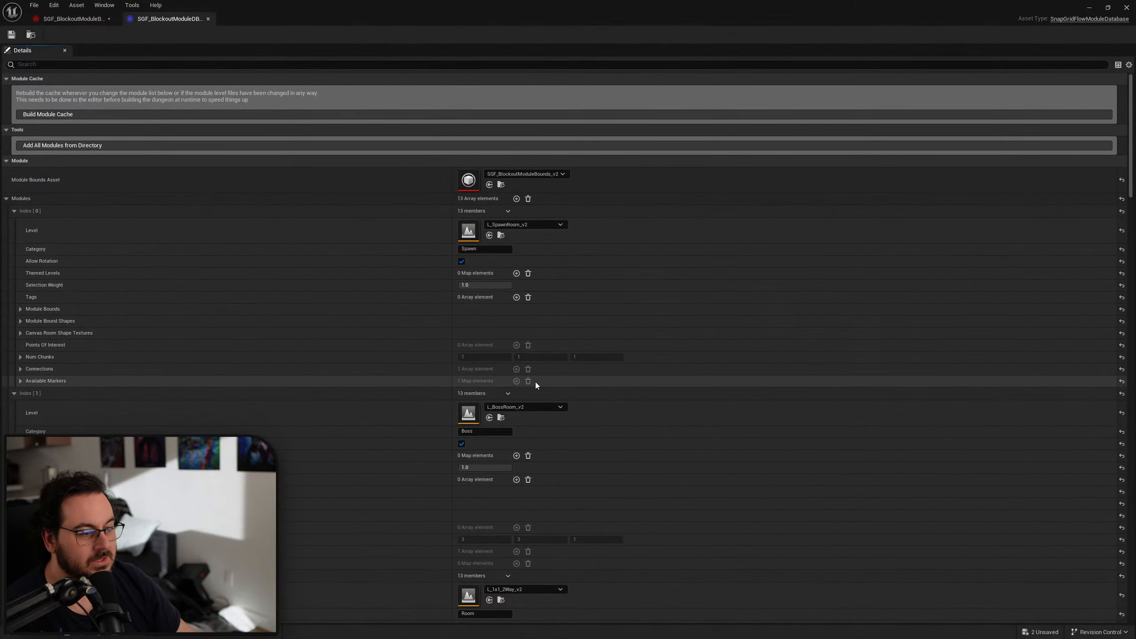
scroll(391, 362, down, 2)
scroll(394, 363, down, 5)
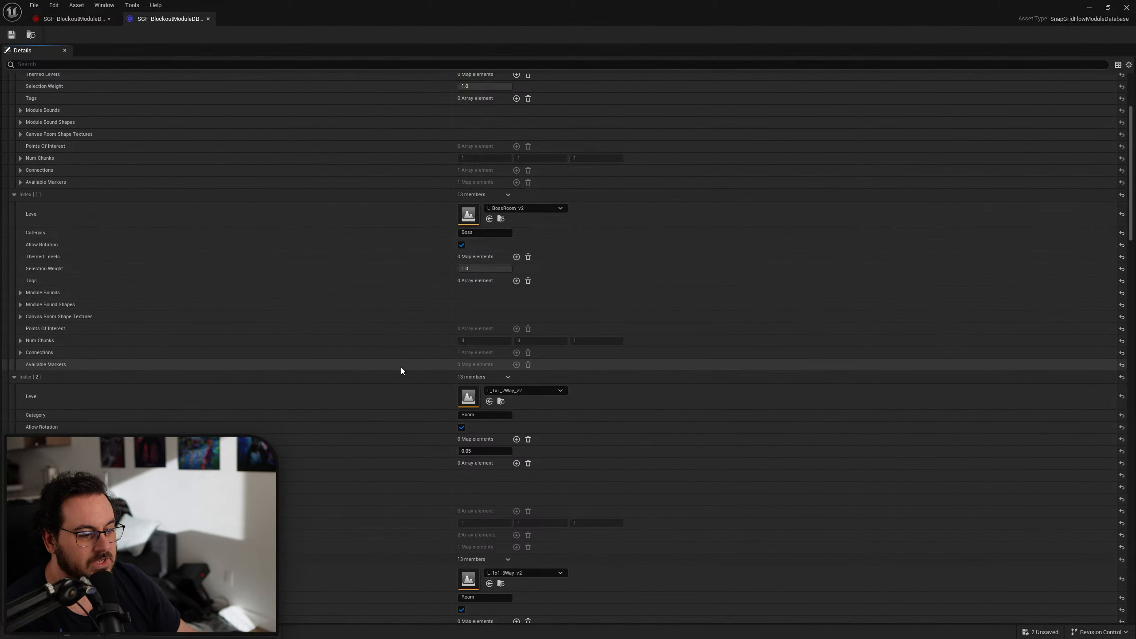
click(509, 394)
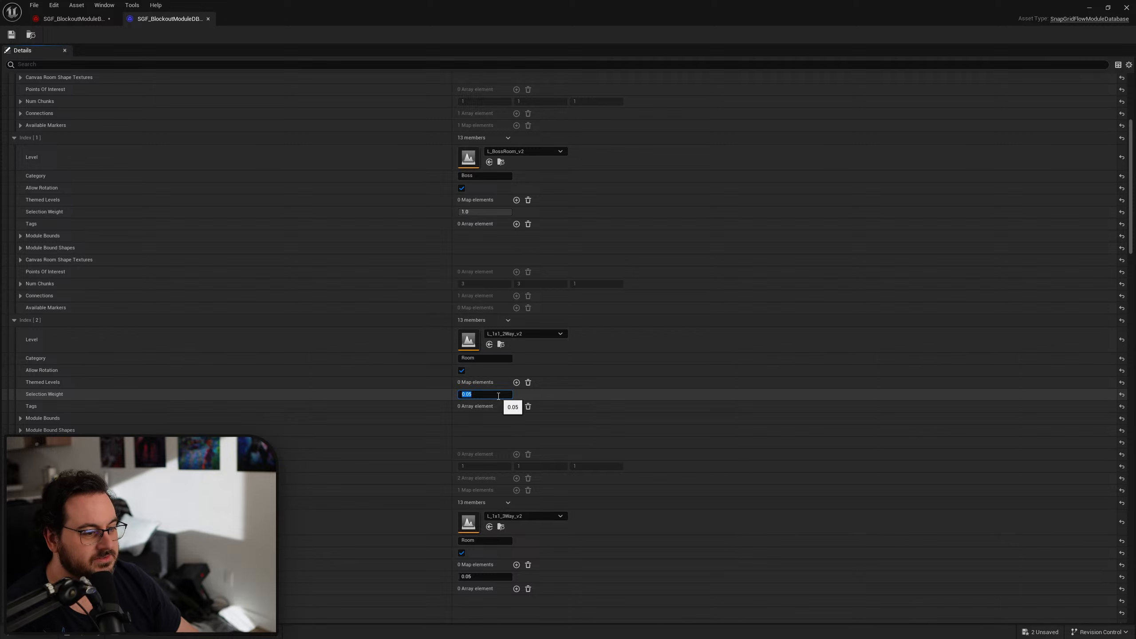
text(1)
key(Return)
Set the Selection Weight of the L_1x1_3Way_v2 and L_2x1_3Way_v2 modules to 1
scroll(509, 478, down, 4)
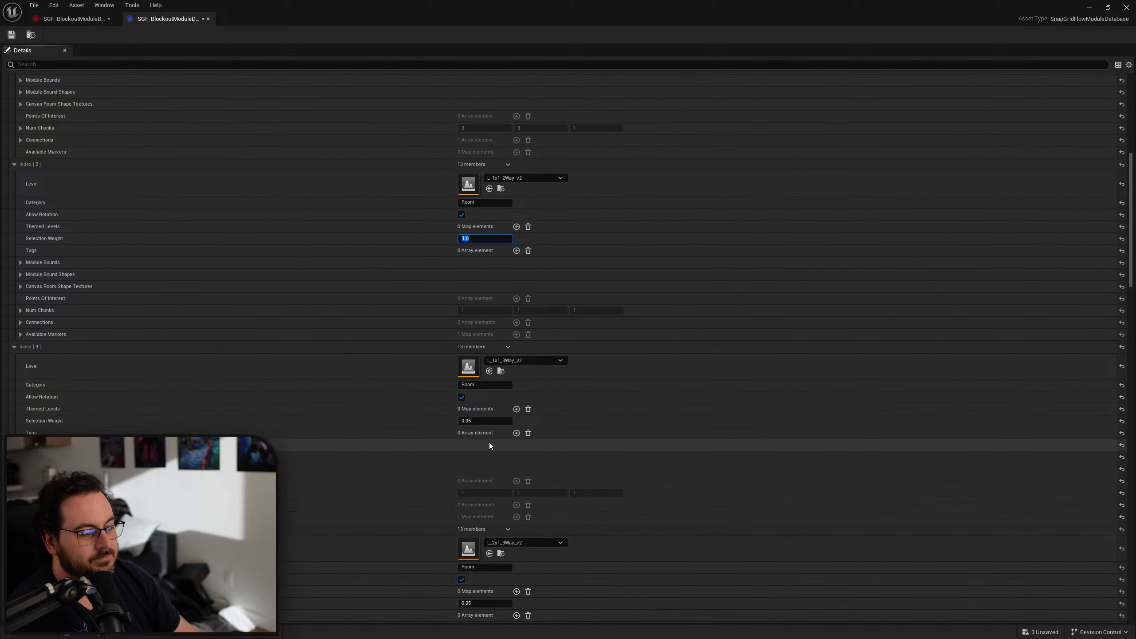
click(489, 421)
text(1)
key(Return)
scroll(517, 535, down, 2)
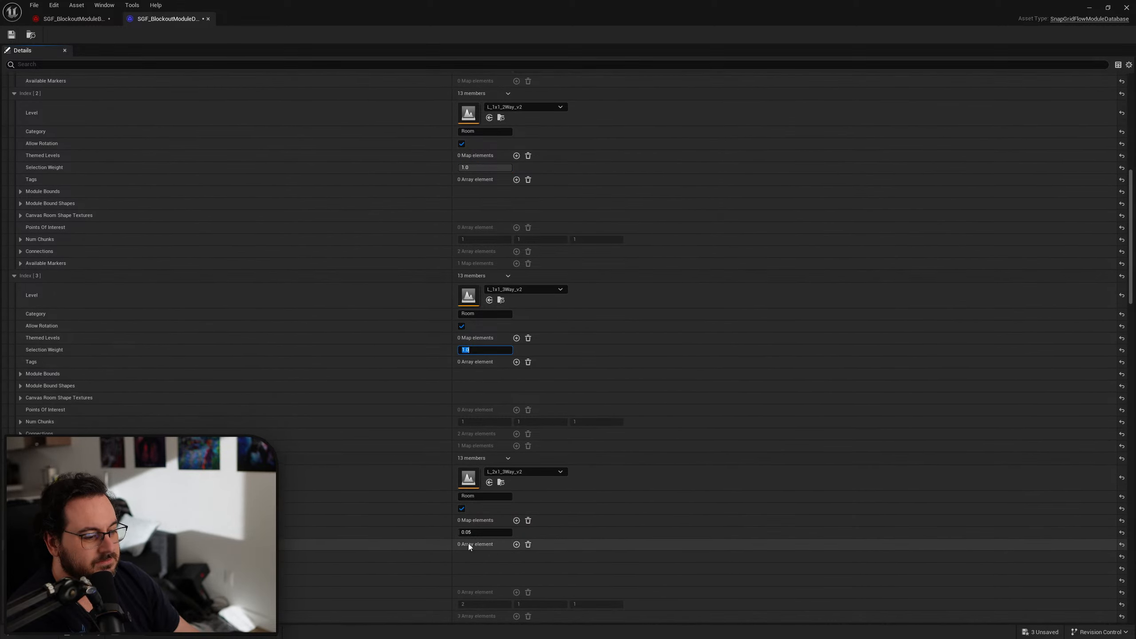
click(474, 532)
text(1)
key(Return)
Set the Selection Weight of the L_2x2_3Way_v2 and L_2x2_4Way_v2 modules to 1
scroll(441, 545, down, 3)
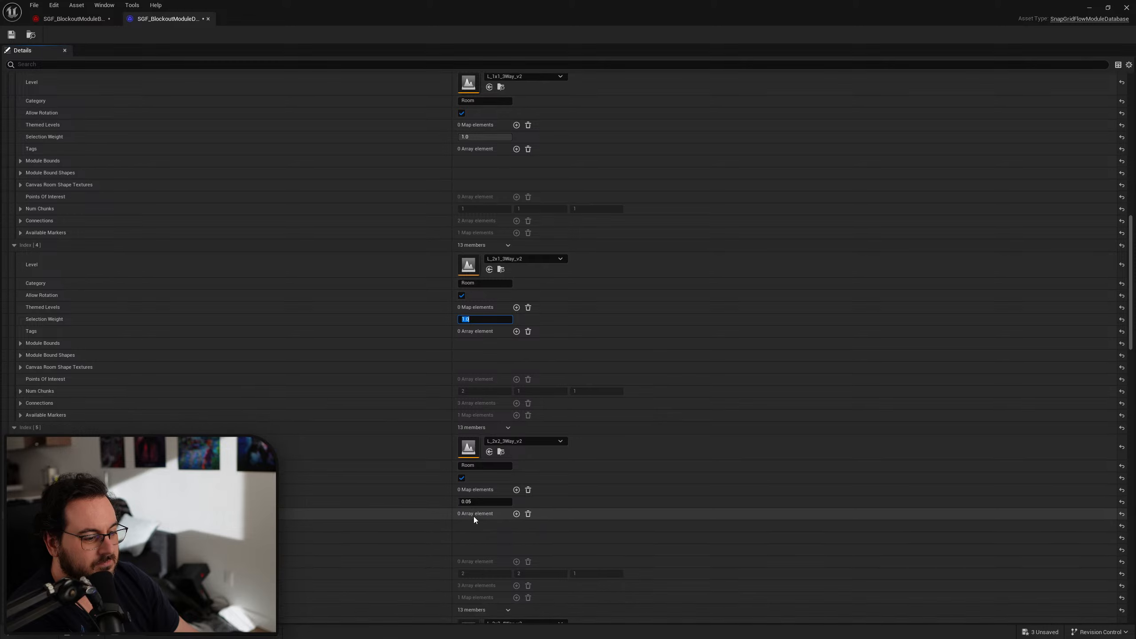
click(474, 501)
text(1)
key(Return)
scroll(408, 524, down, 3)
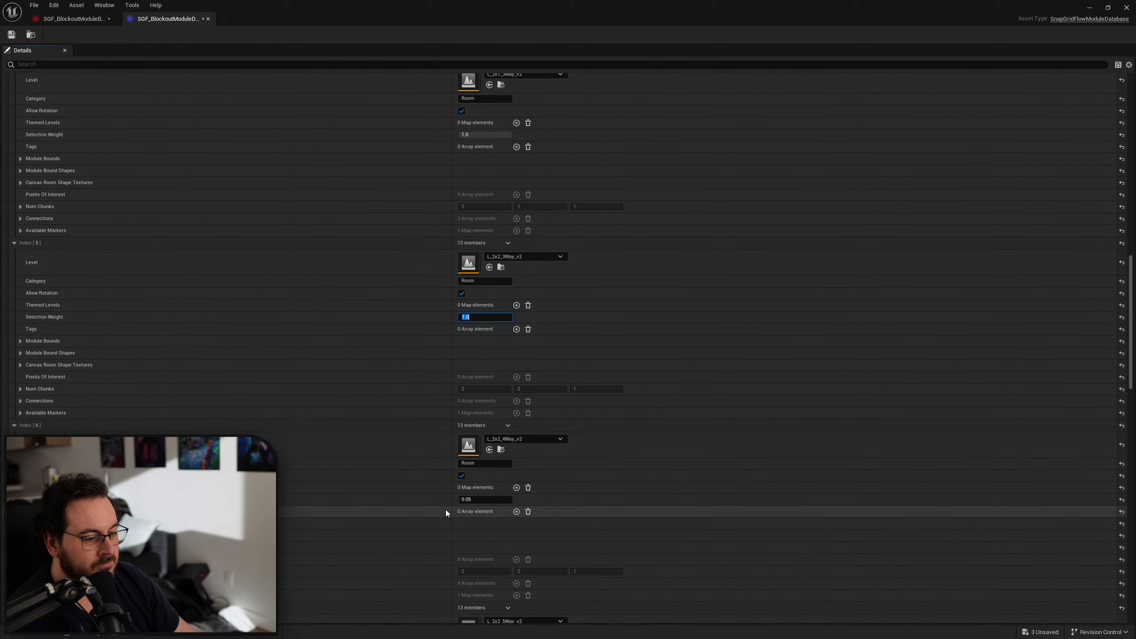
click(474, 501)
text(1)
key(Return)
Set the Selection Weight of the L_2x2_5Way_v2 and L_2x1x2_5Way_v2 modules to 1
scroll(422, 517, down, 2)
scroll(423, 519, down, 3)
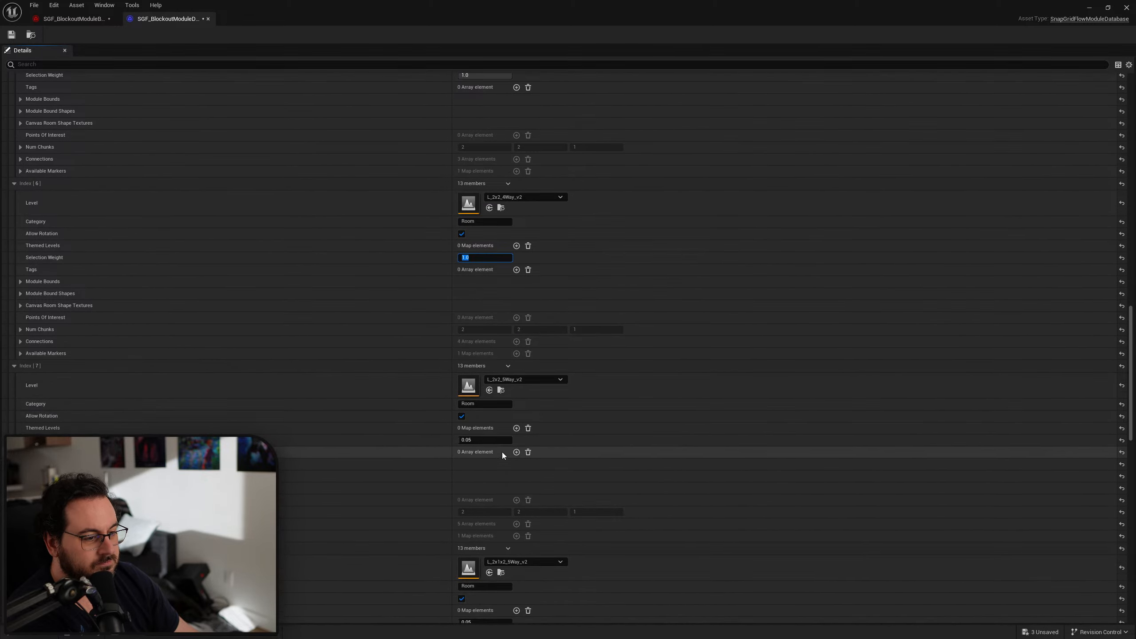
click(480, 440)
text(1)
key(Return)
scroll(451, 473, down, 3)
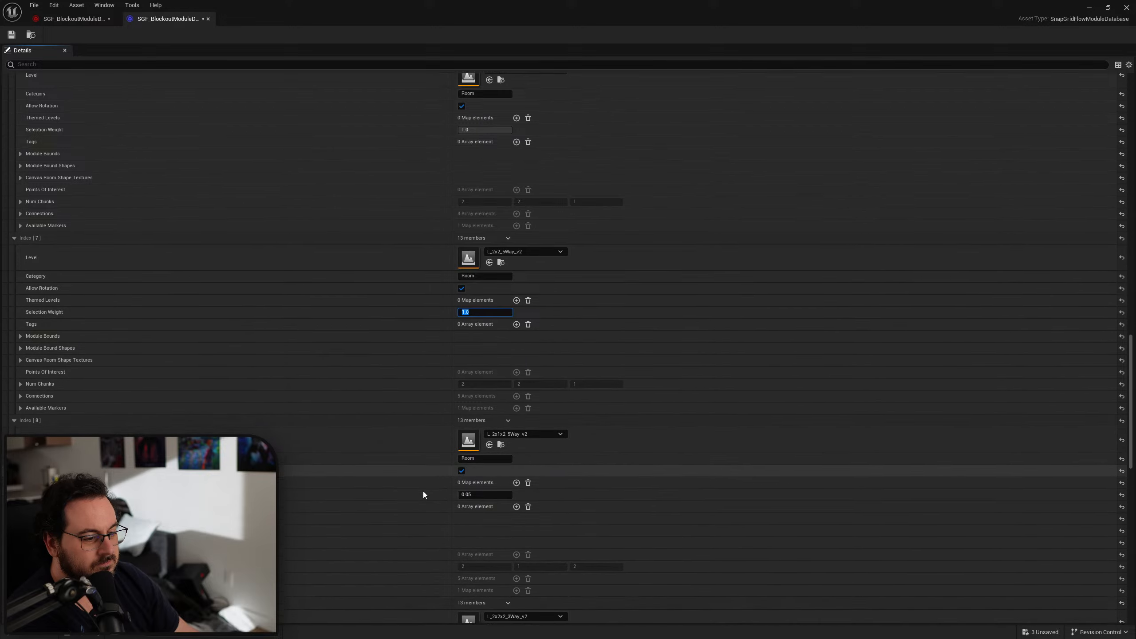
click(486, 479)
text(1)
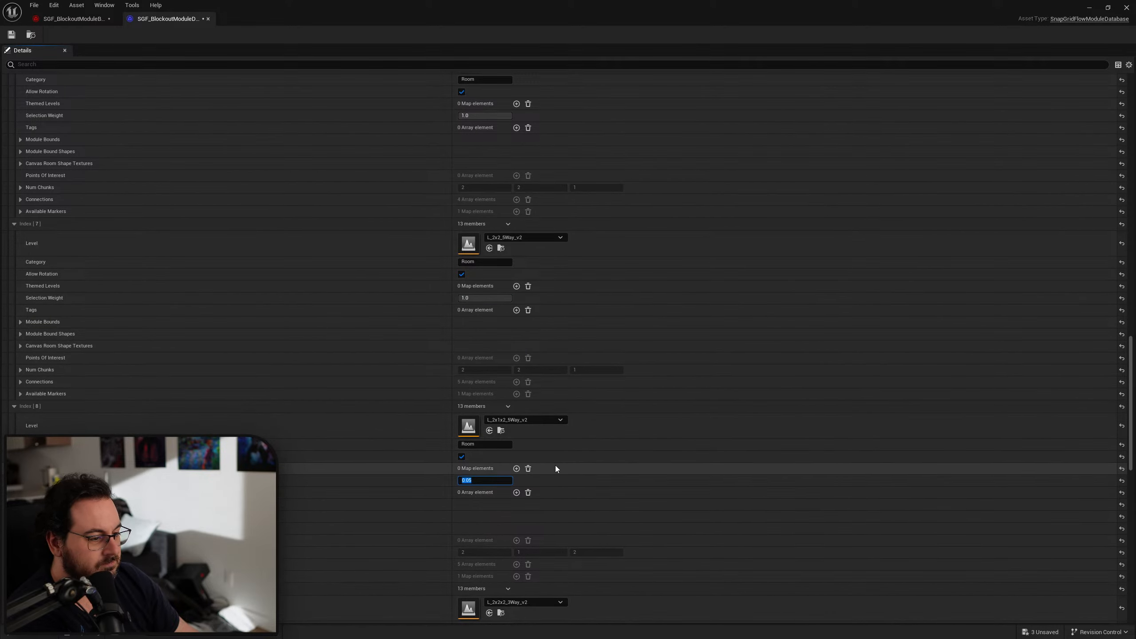
key(Return)
Save all modified content, including the SGF_BlockoutModuleBounds_v2 and SGF_BlockoutModuleDB_v2 assets
scroll(347, 506, down, 2)
scroll(346, 507, down, 3)
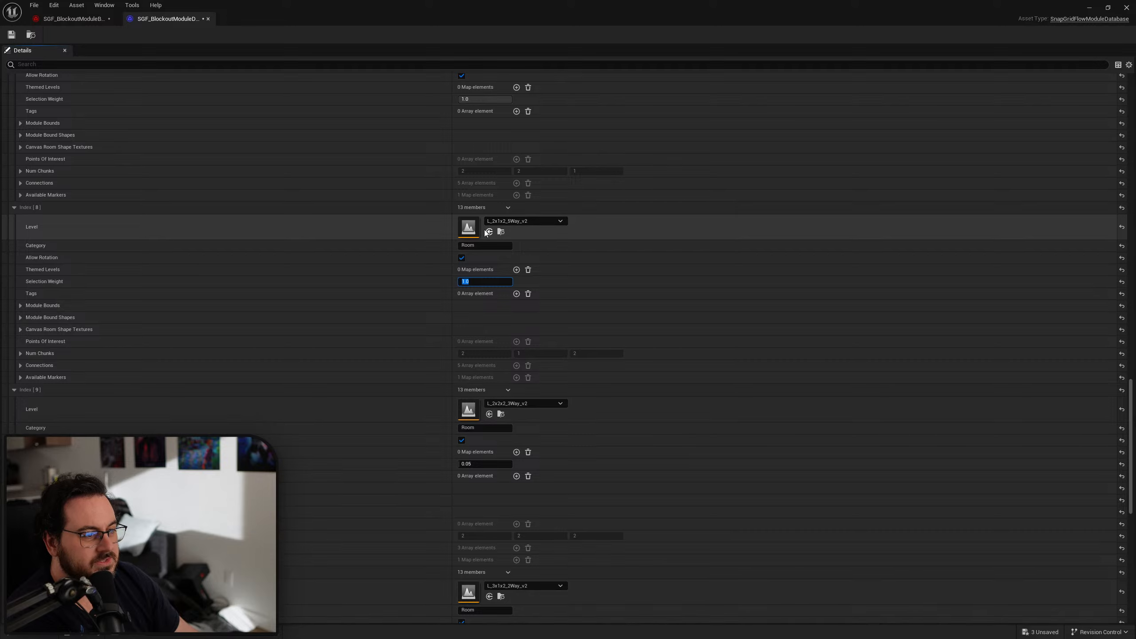
key(ctrl+shift+s)
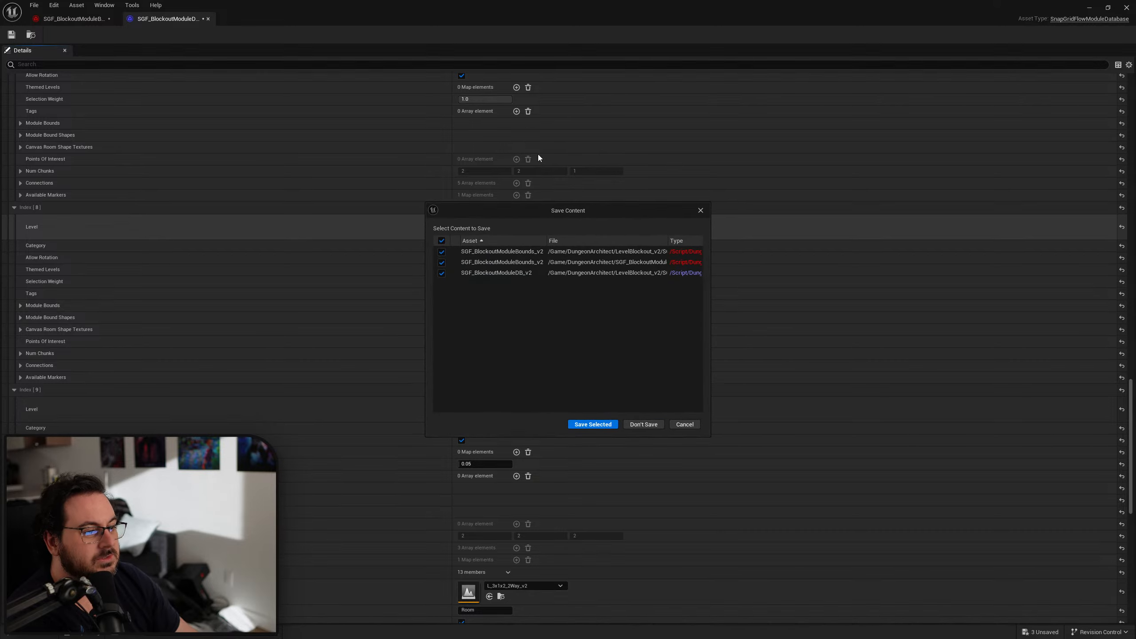
click(601, 423)
drag(538, 4, 626, 0)
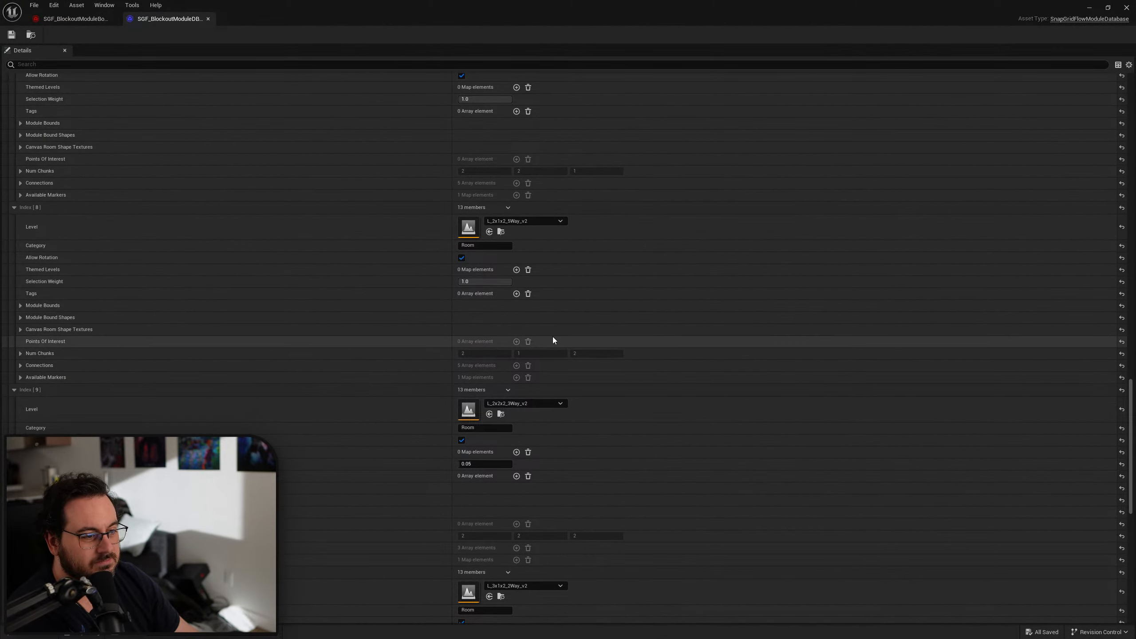
Set the Selection Weight of the L_2x2x2_3Way_v2 module to 0.1 and of the L_3x1x2_2Way_v2 module to 1
click(476, 465)
text(.)
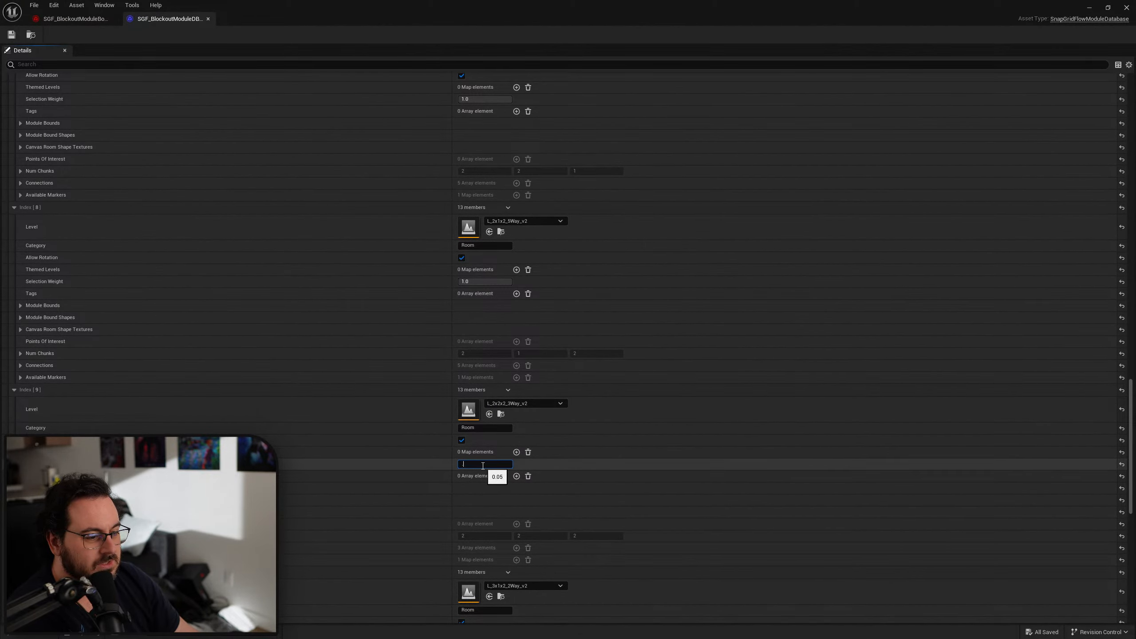
scroll(417, 490, down, 5)
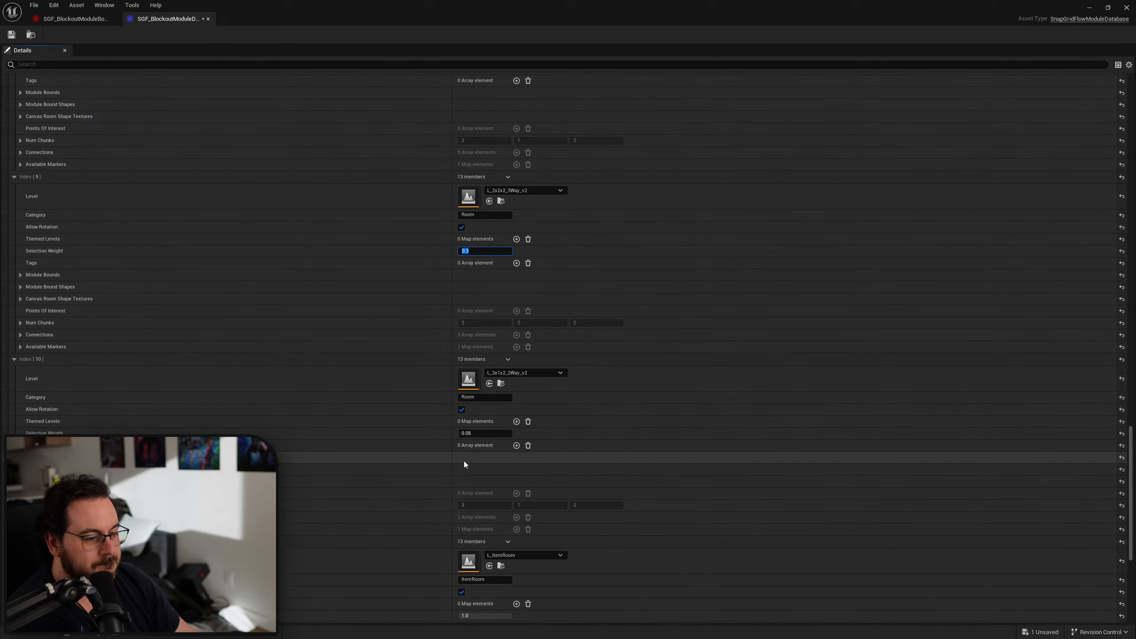
click(474, 433)
text(1)
key(Return)
Build the module cache of the SGF_BlockoutModuleDB_v2 database and save the asset
scroll(400, 480, down, 7)
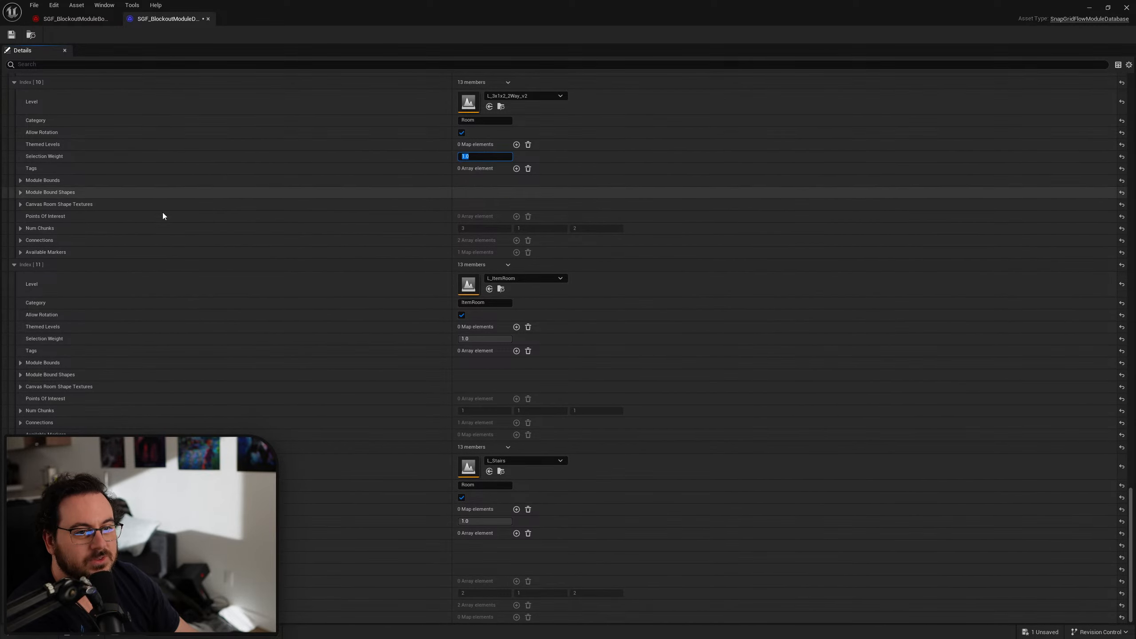
scroll(911, 363, up, 1)
drag(1130, 484, 1098, 81)
click(28, 115)
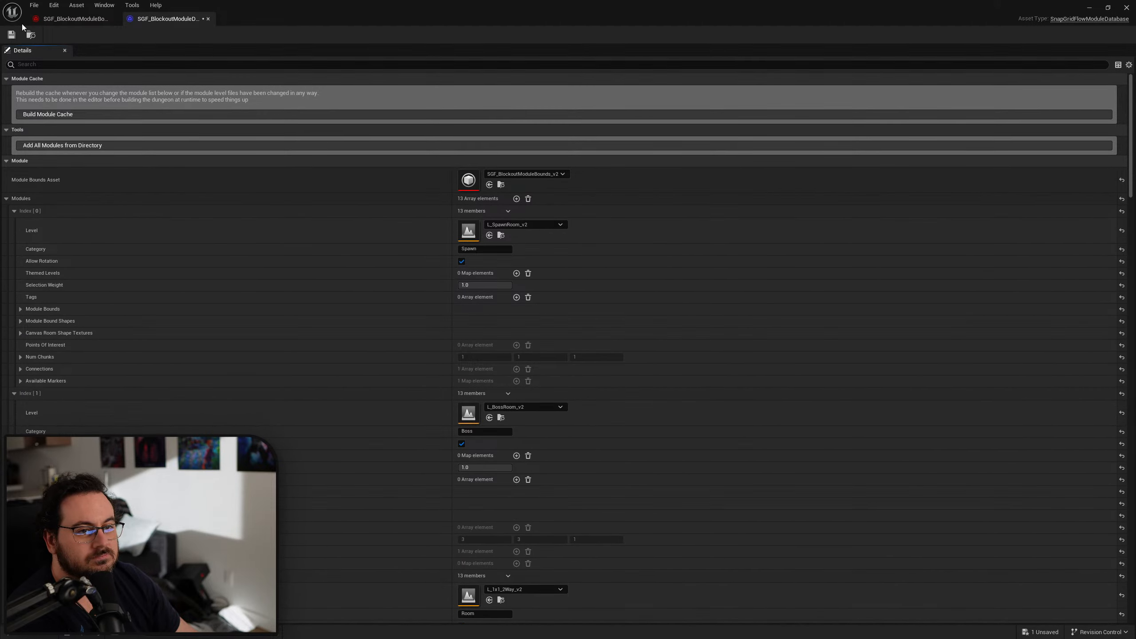
click(11, 35)
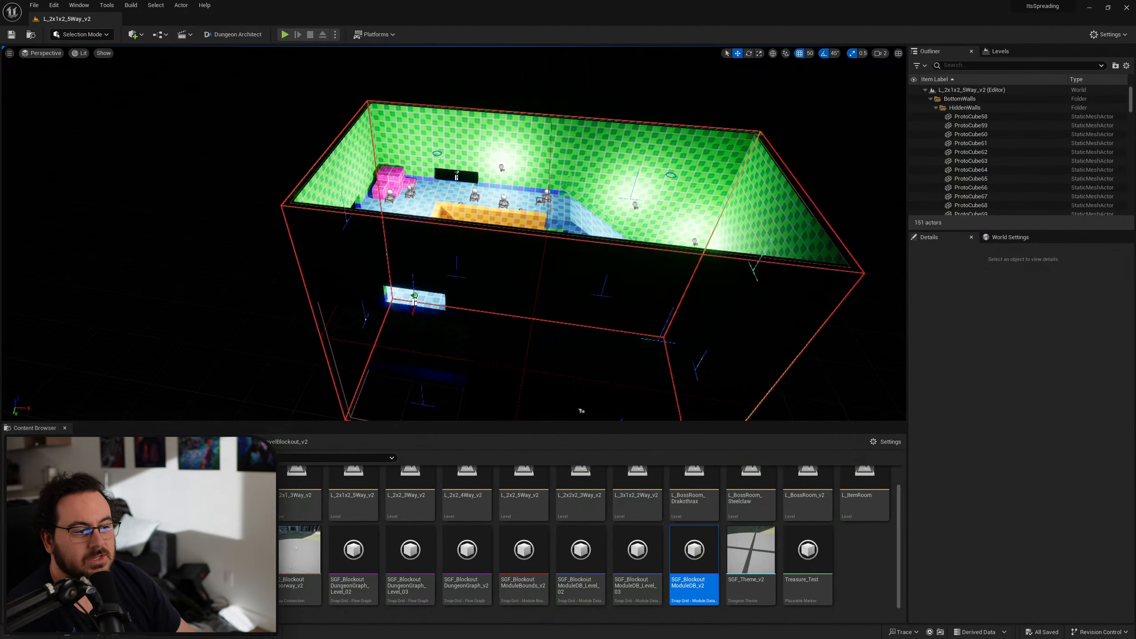
Create a new folder with a name starting with "Blockout_" inside the DungeonArchitect content folder, and open it
click(233, 442)
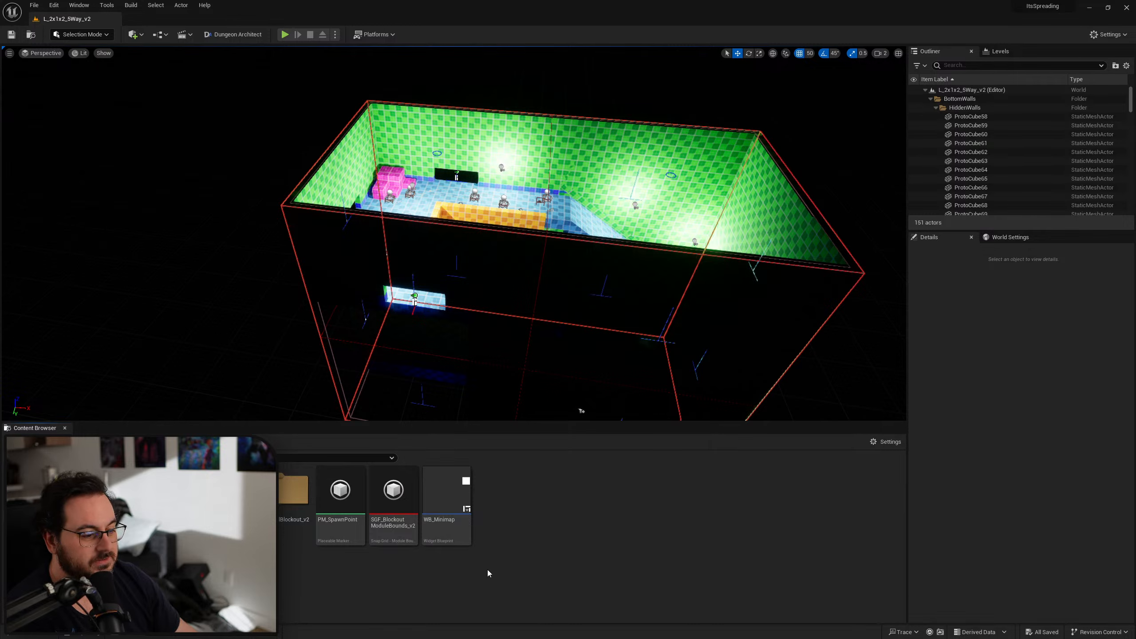
right_click(341, 593)
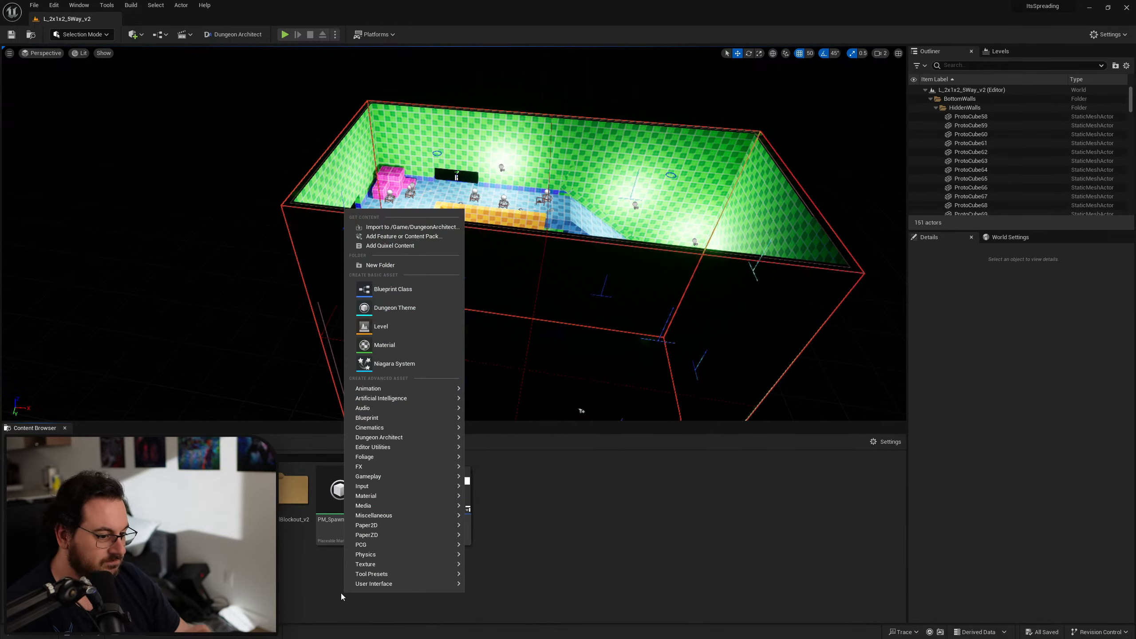
click(380, 265)
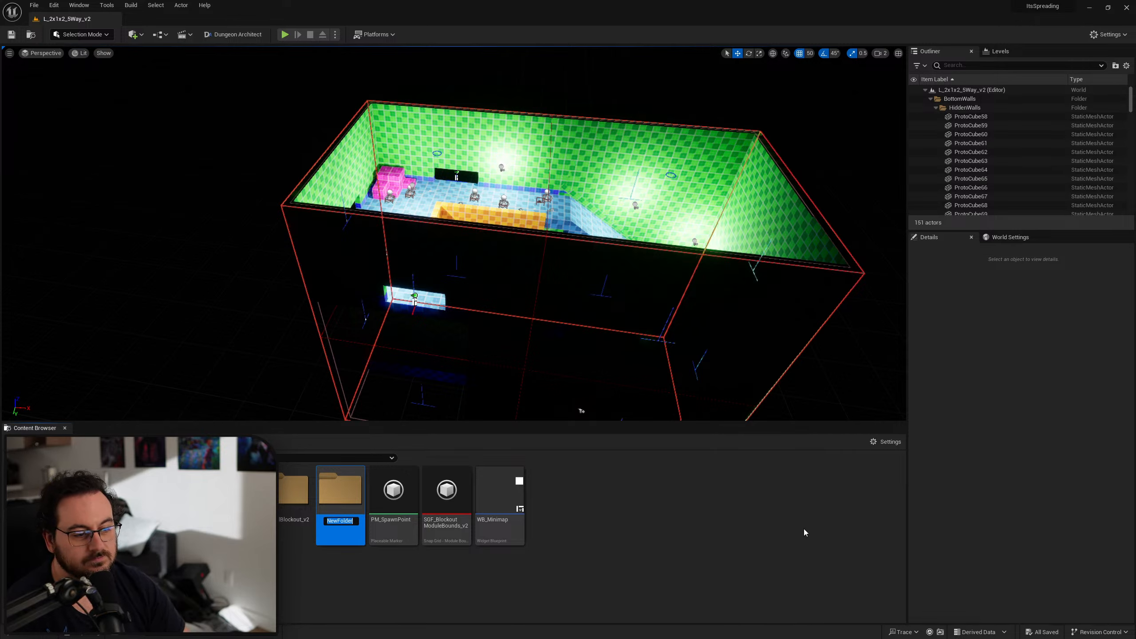
text(Blo)
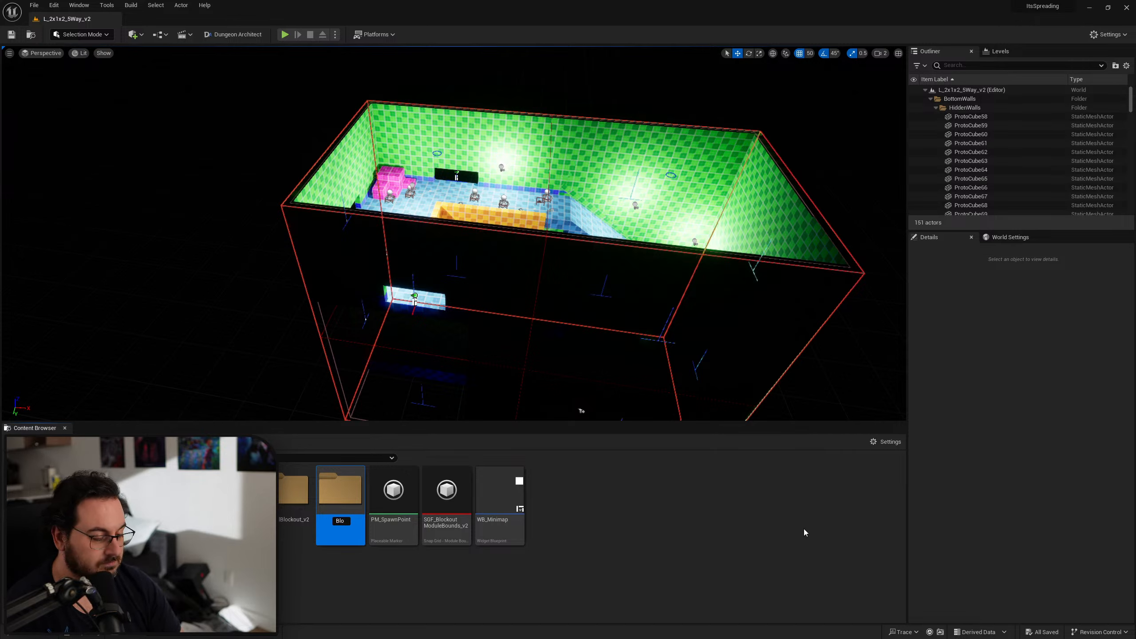
text(ckout)
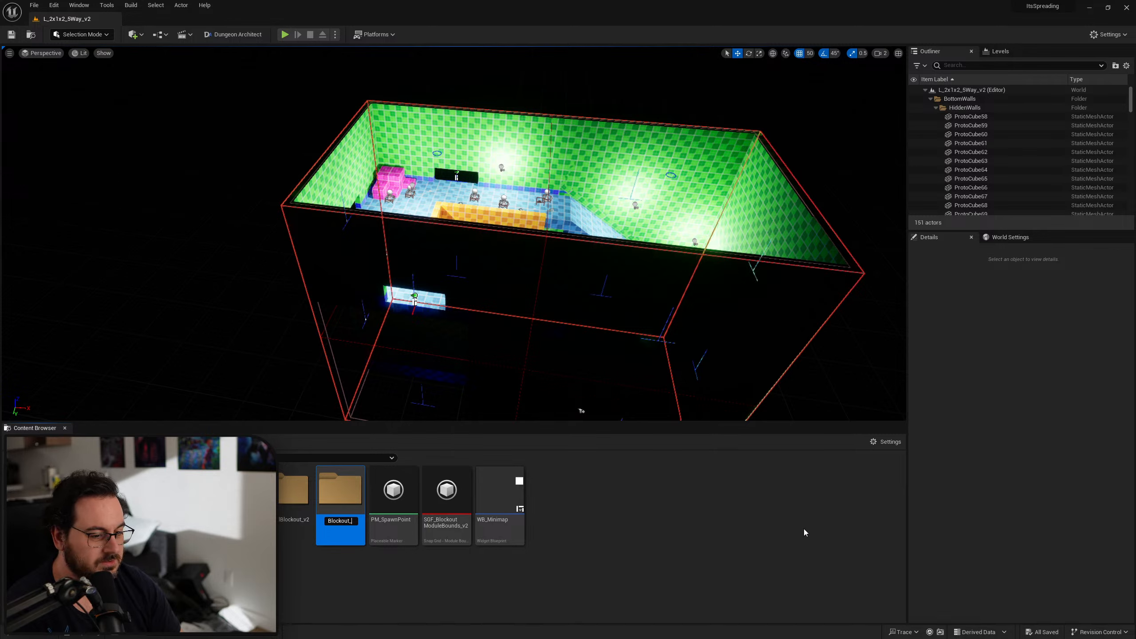
key(Return)
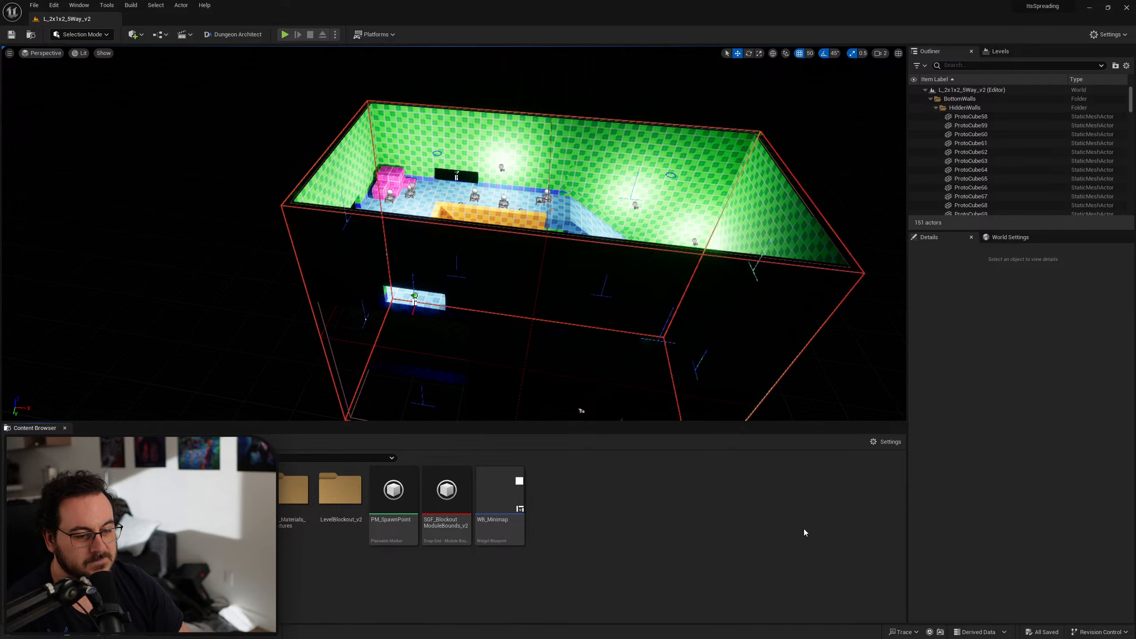
key(Return)
key(Return)
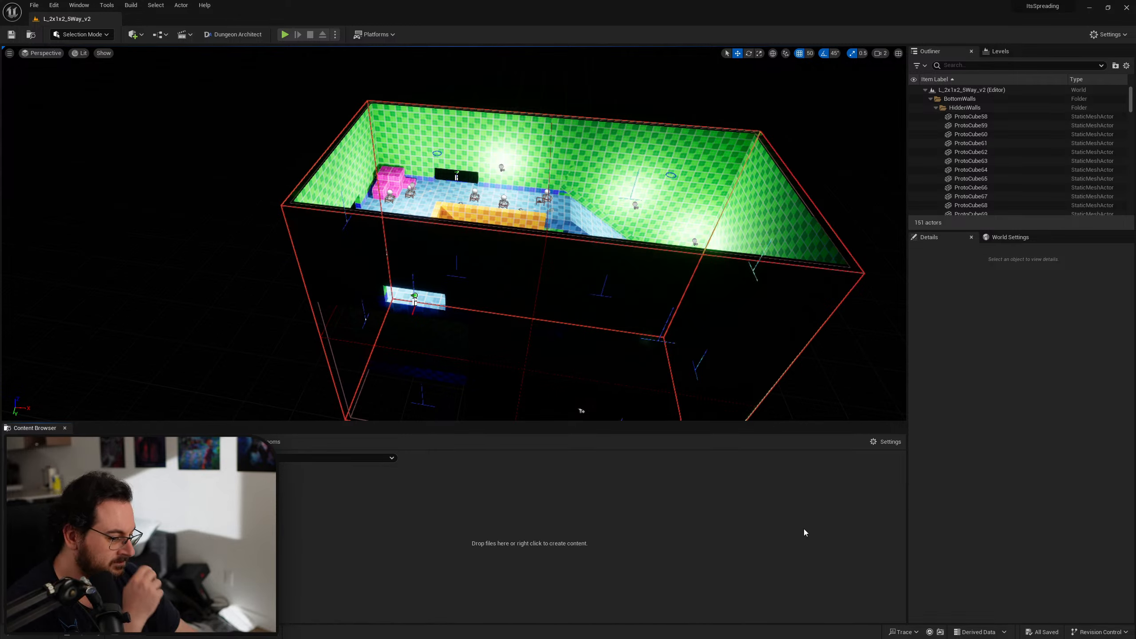
Move the SGF_BlockoutModuleBounds_v2 asset into the Rooms folder and open that folder
key(alt+Left)
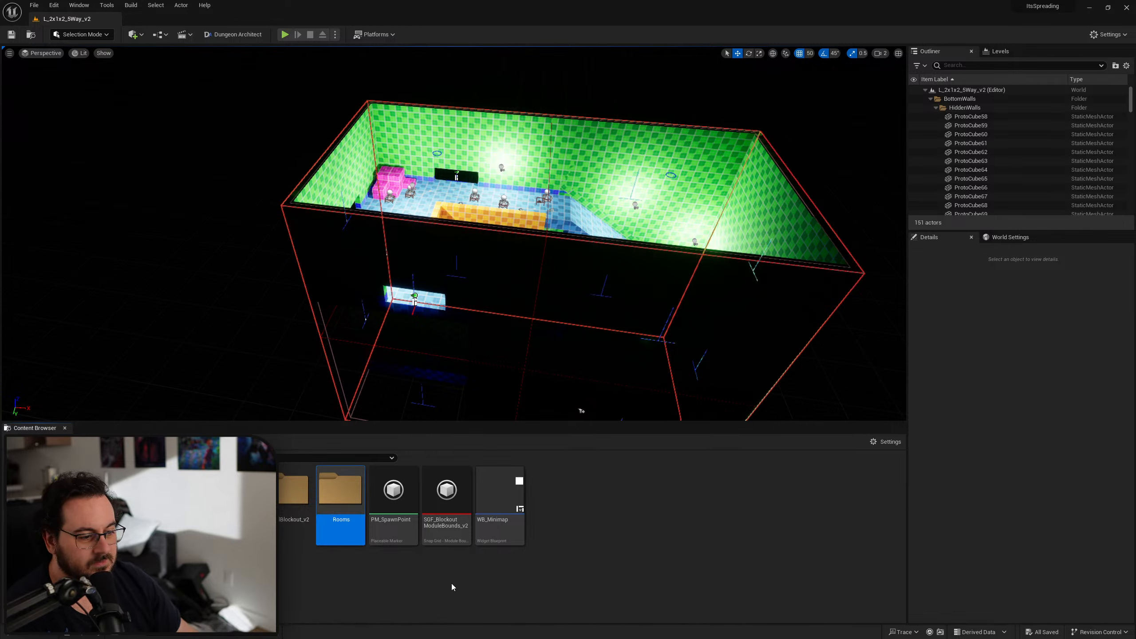
drag(446, 492, 342, 496)
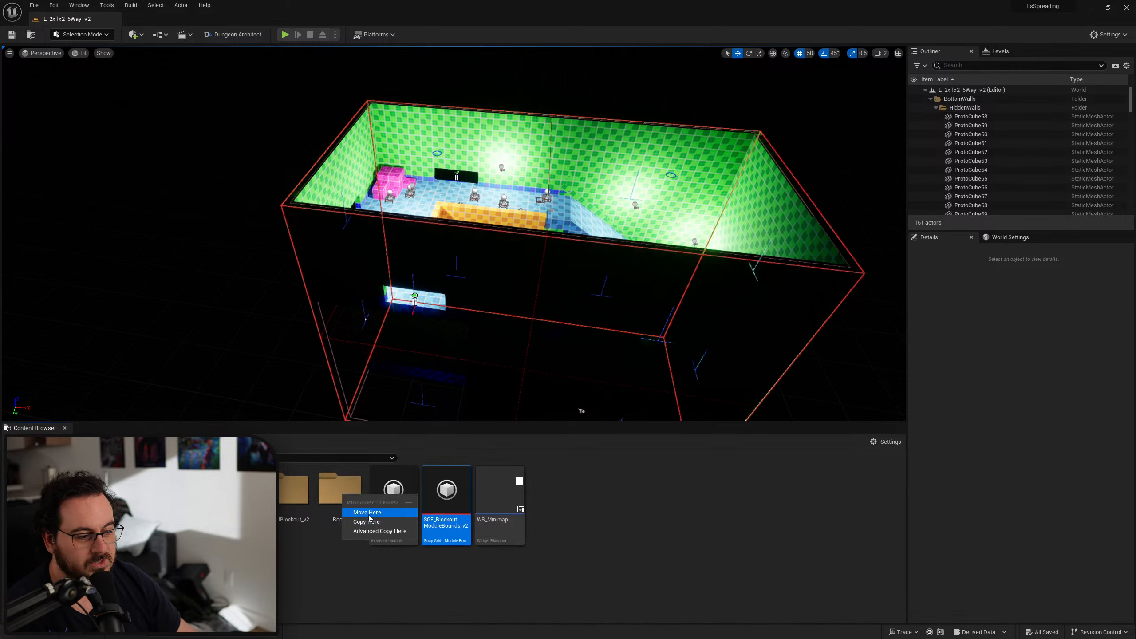
click(368, 516)
double_click(344, 502)
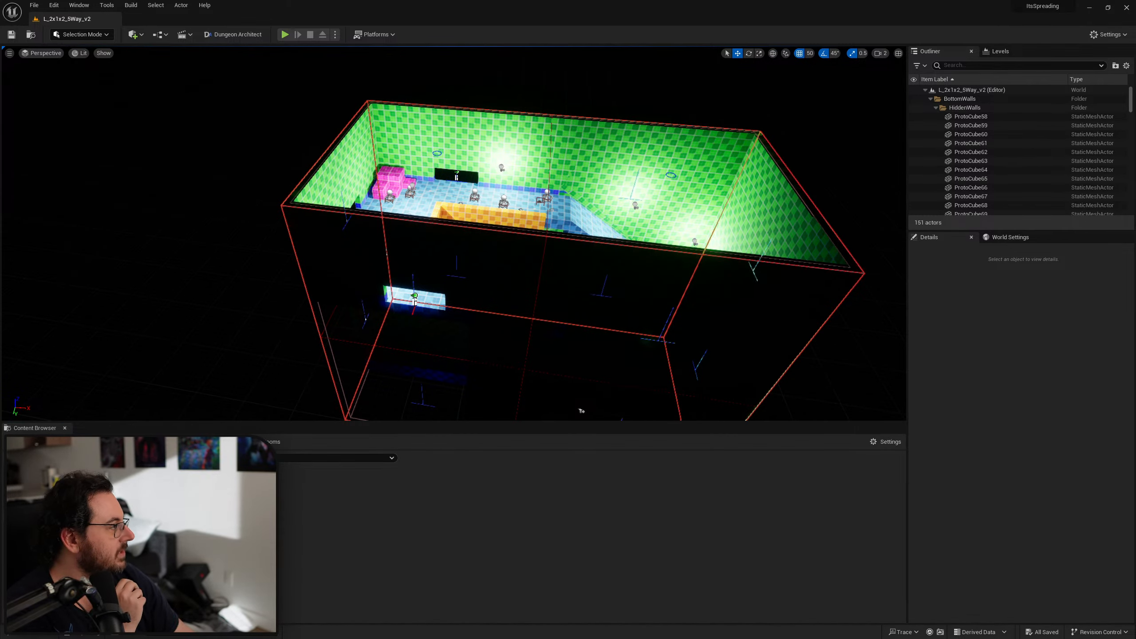
Review the Chunk Size in the SGF_Blockout_ModuleBounds asset and close its editor window
drag(489, 100, 574, 131)
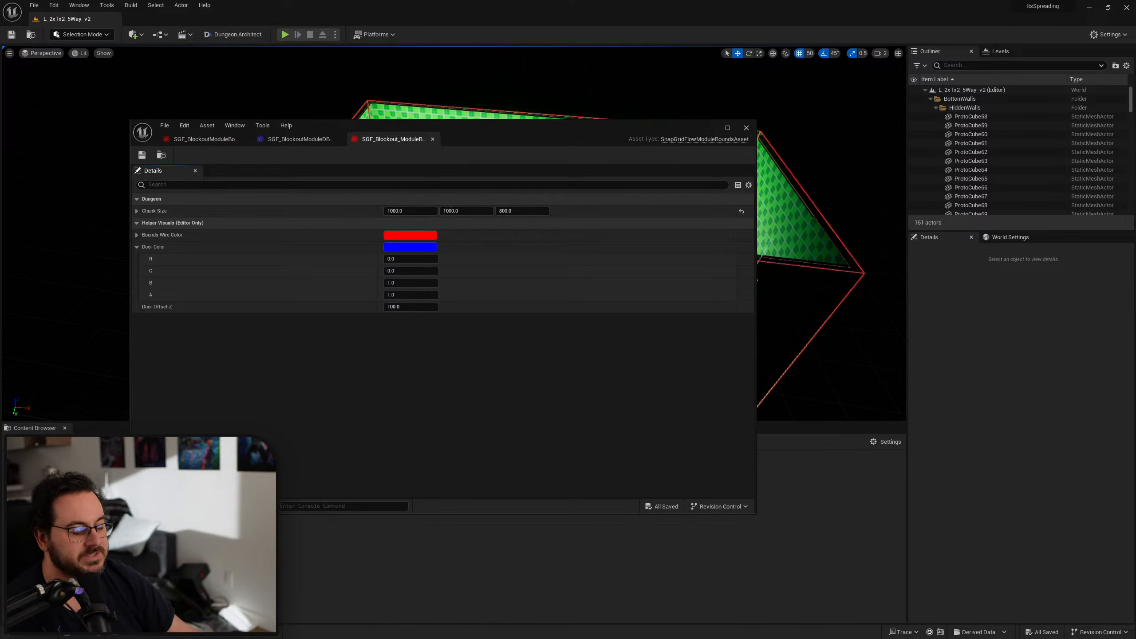
drag(523, 132, 763, 144)
click(948, 139)
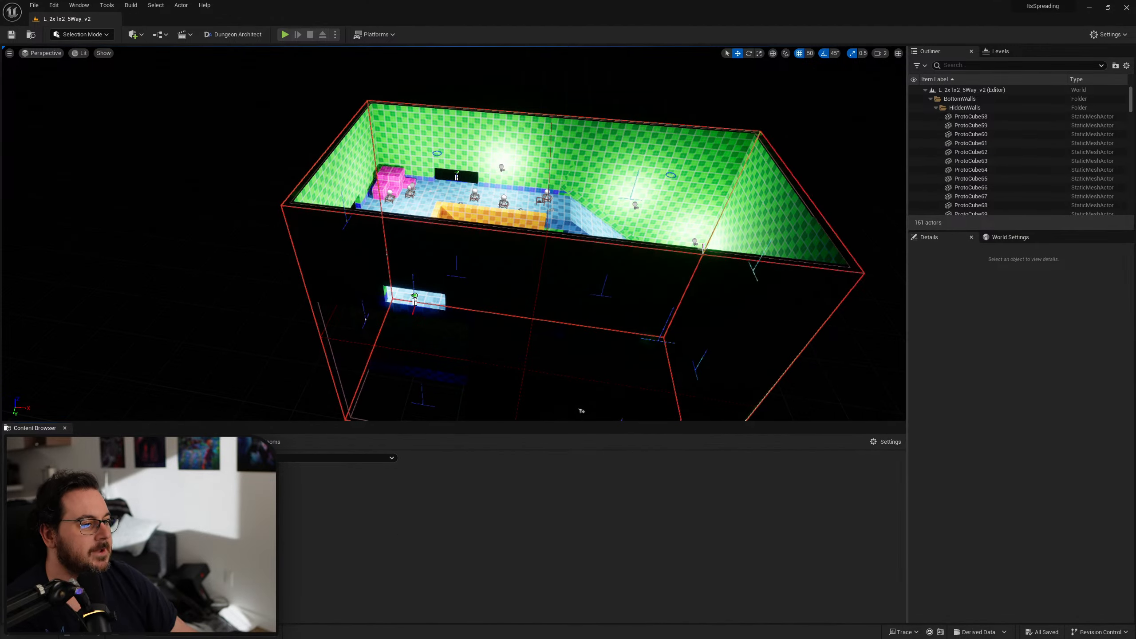
Hide the green side wall ProtoCube66 to expose the inside of the L_2x1x2_SWay_v2 room
right_drag(700, 245, 586, 257)
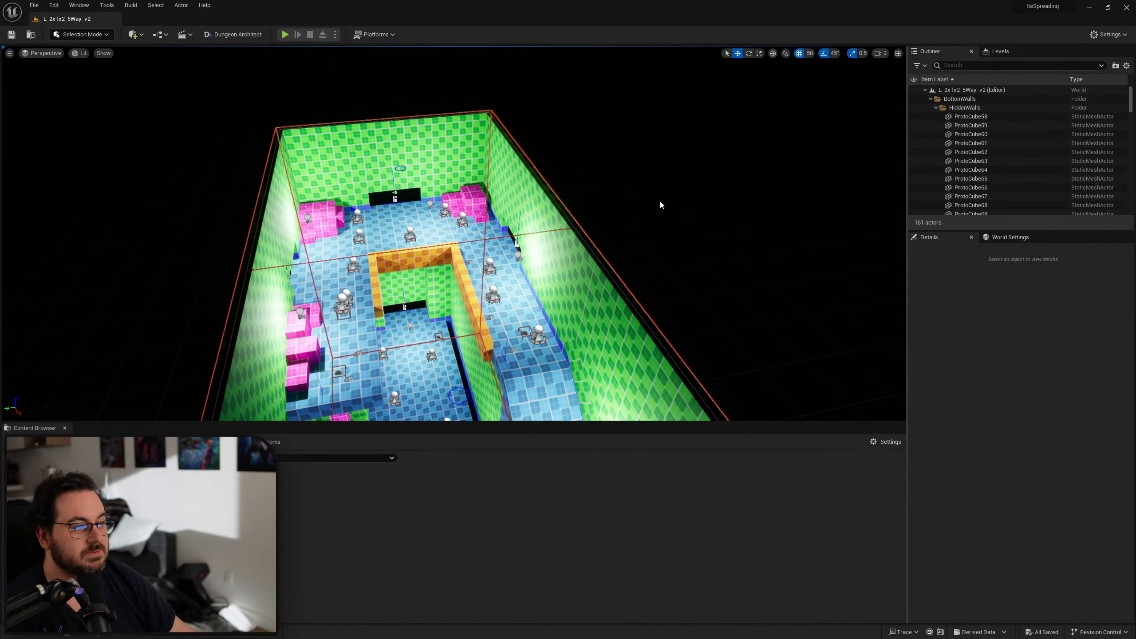
click(582, 240)
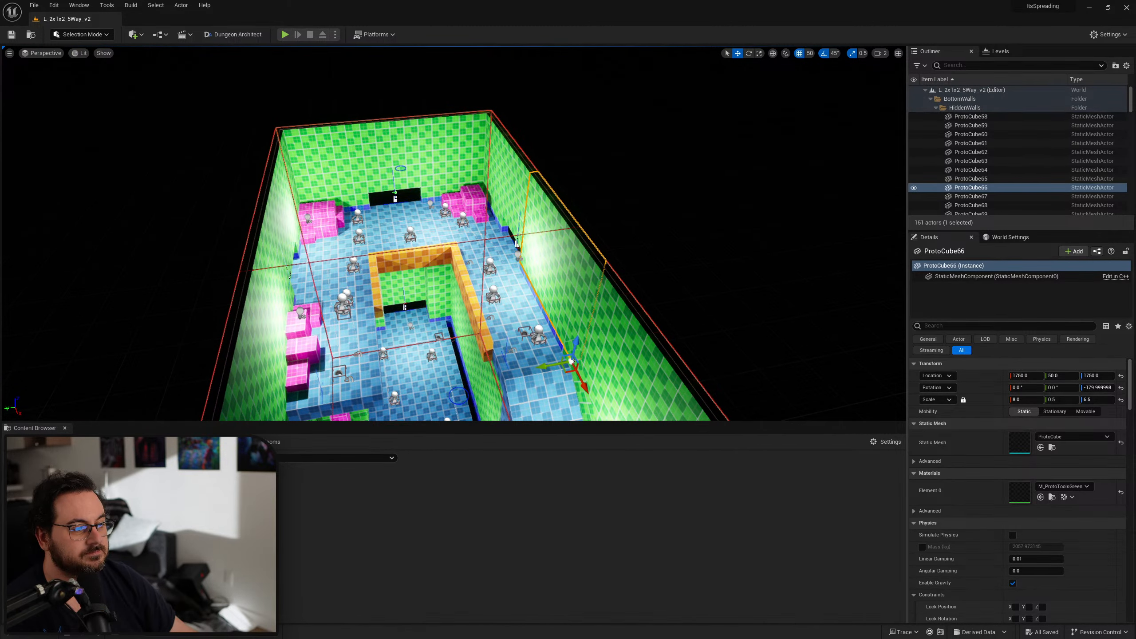
click(533, 232)
click(527, 232)
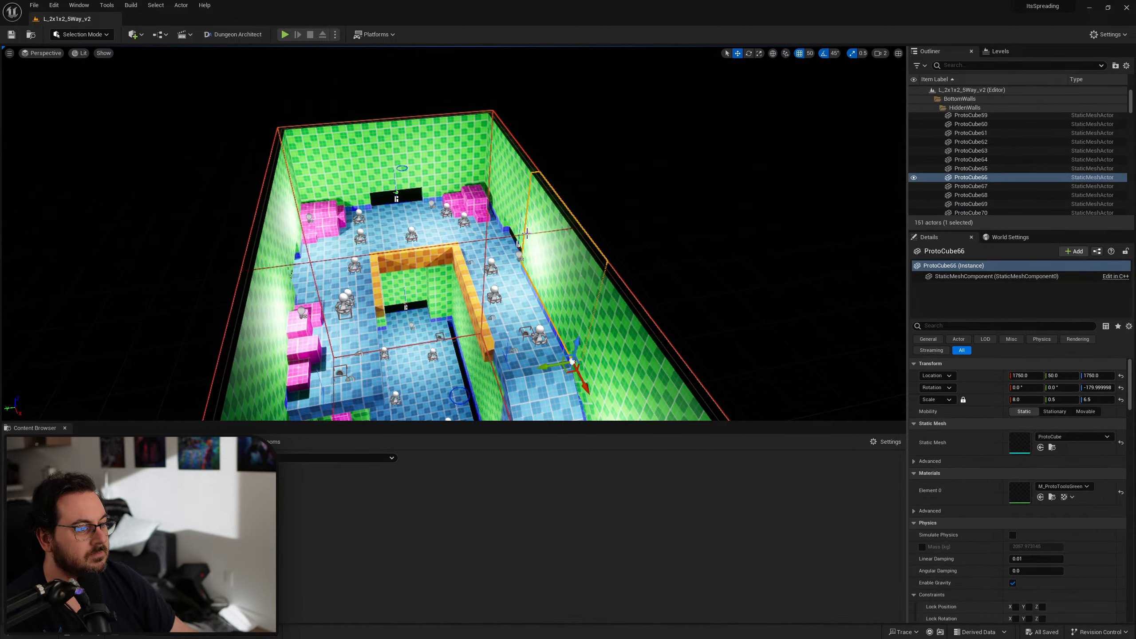
right_drag(551, 193, 546, 193)
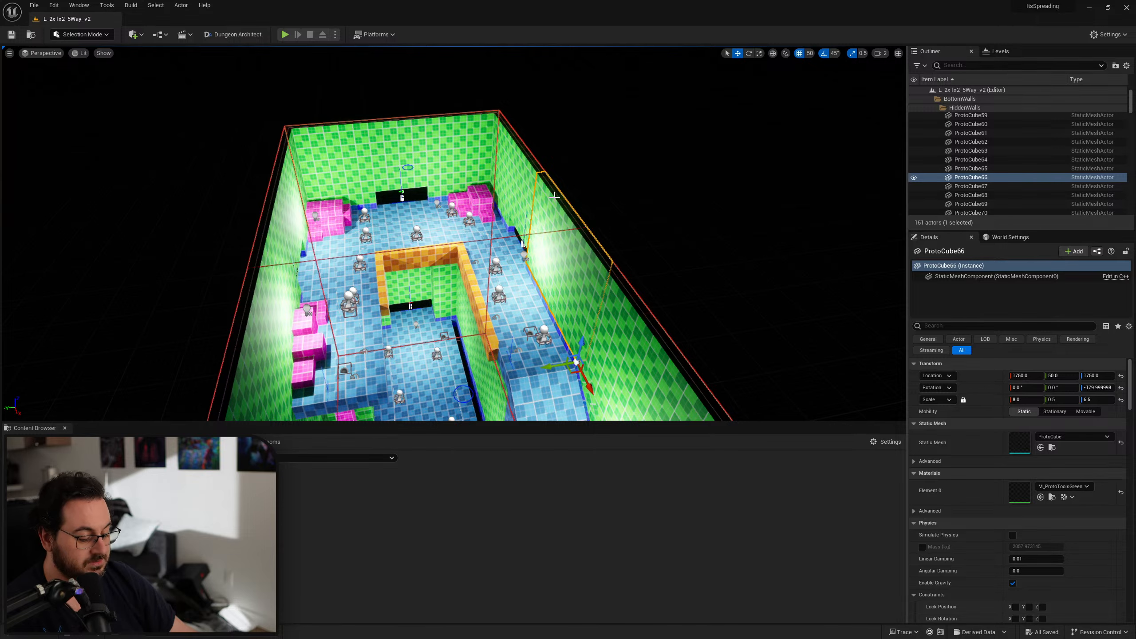
click(559, 199)
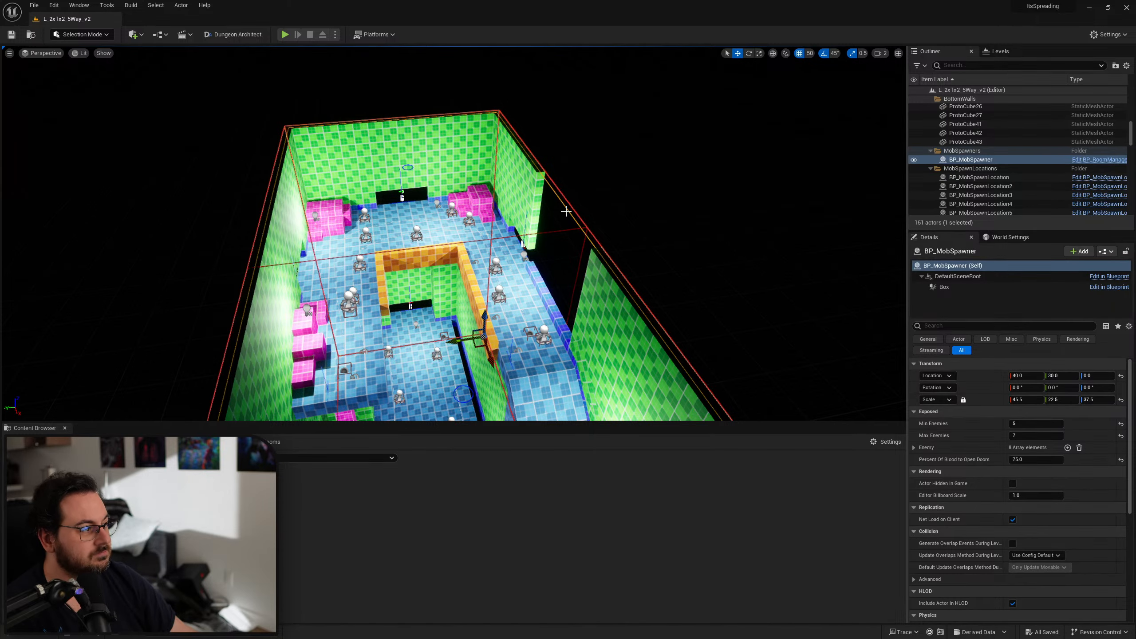
right_drag(679, 212, 671, 237)
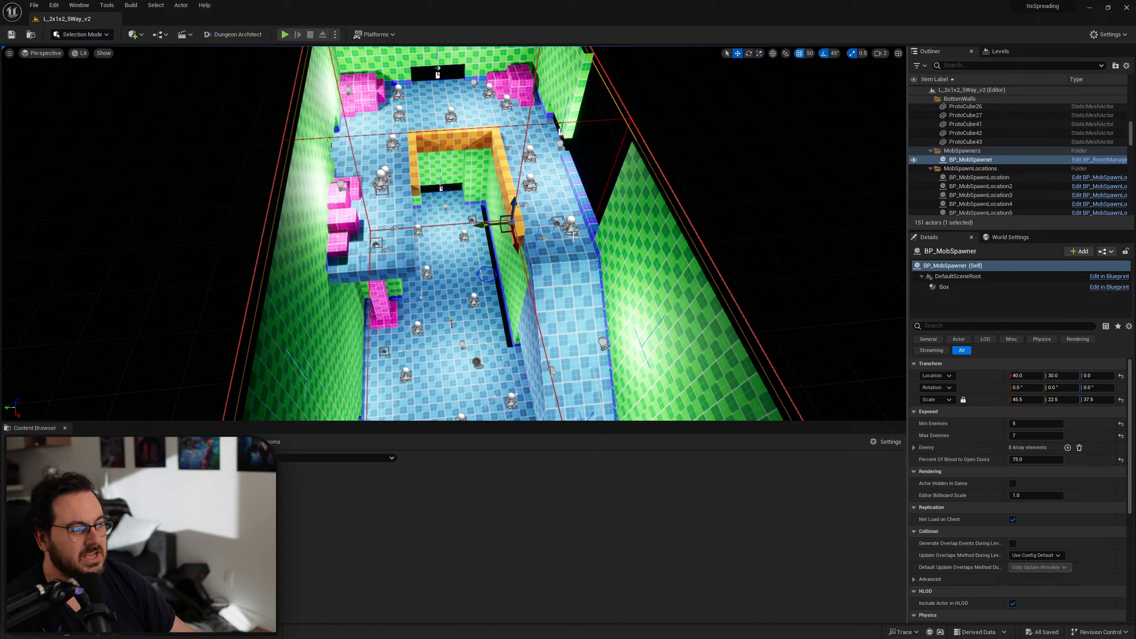
Copy the ProtoCube2 floor piece from the room and create a new level from the Empty Level template
click(451, 339)
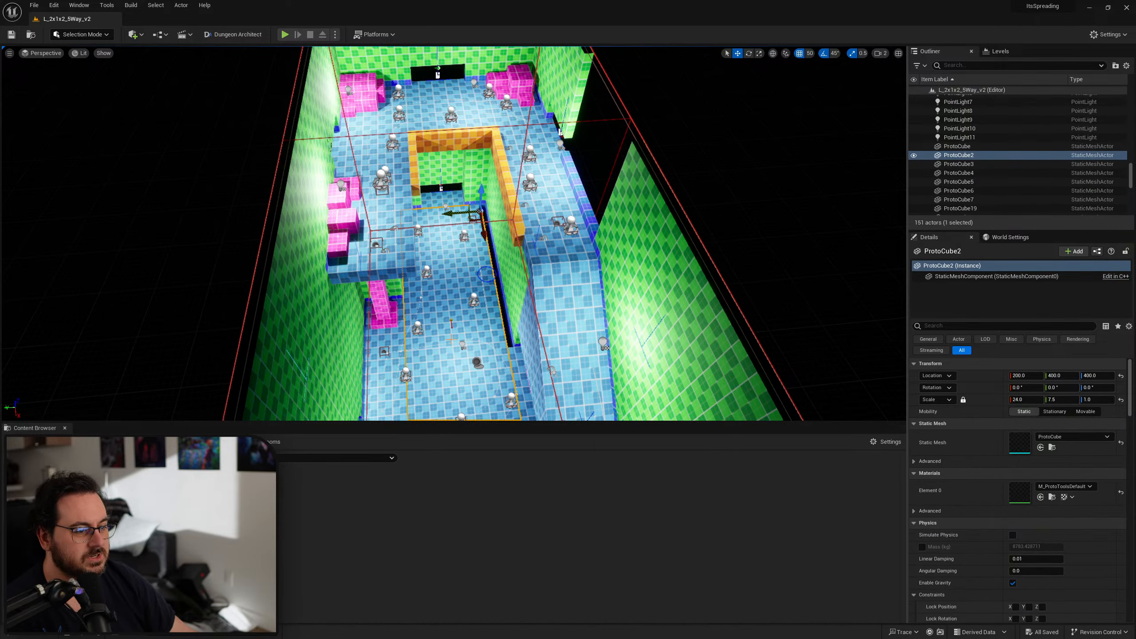
right_drag(451, 339, 496, 315)
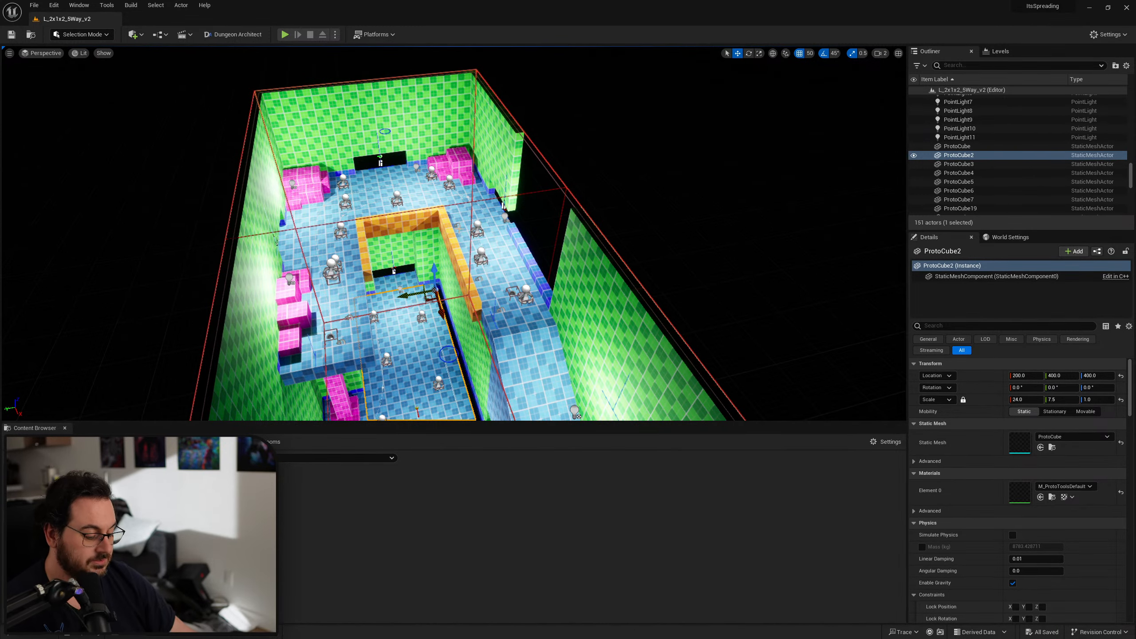
key(ctrl+n)
click(587, 296)
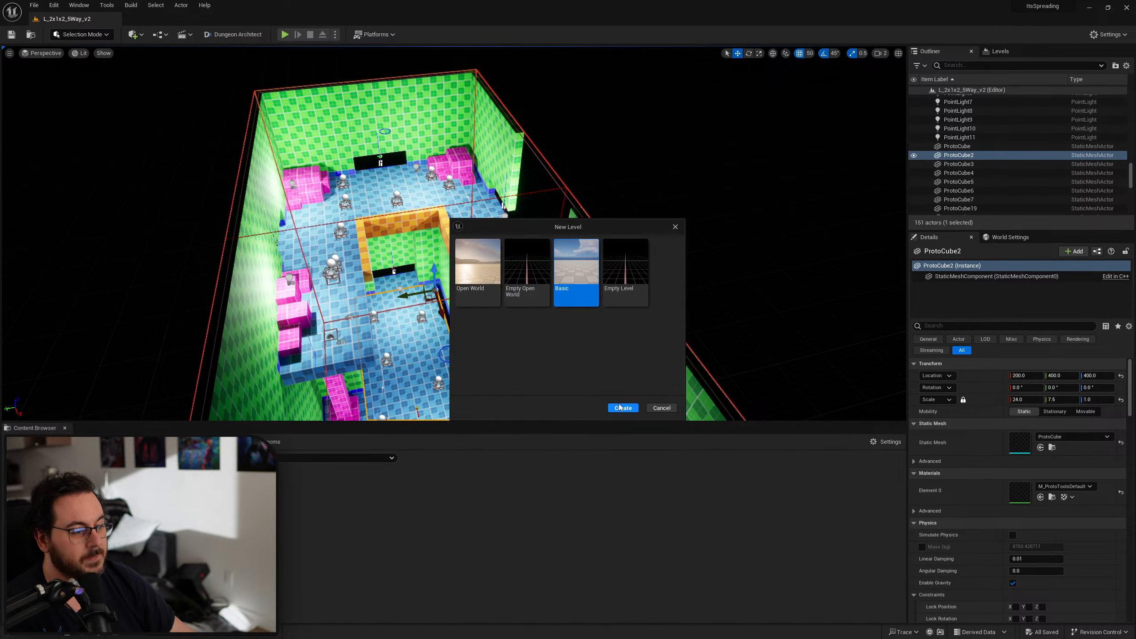
click(624, 408)
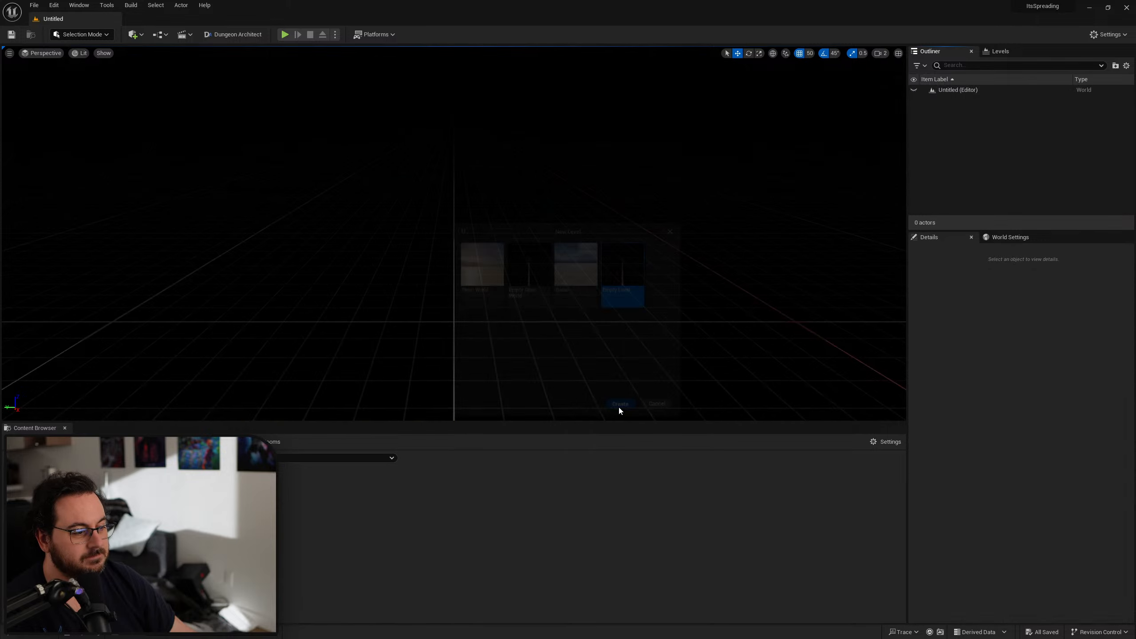
Place an SGF_Blockout_ModuleBounds actor in the empty level
right_drag(543, 287, 542, 300)
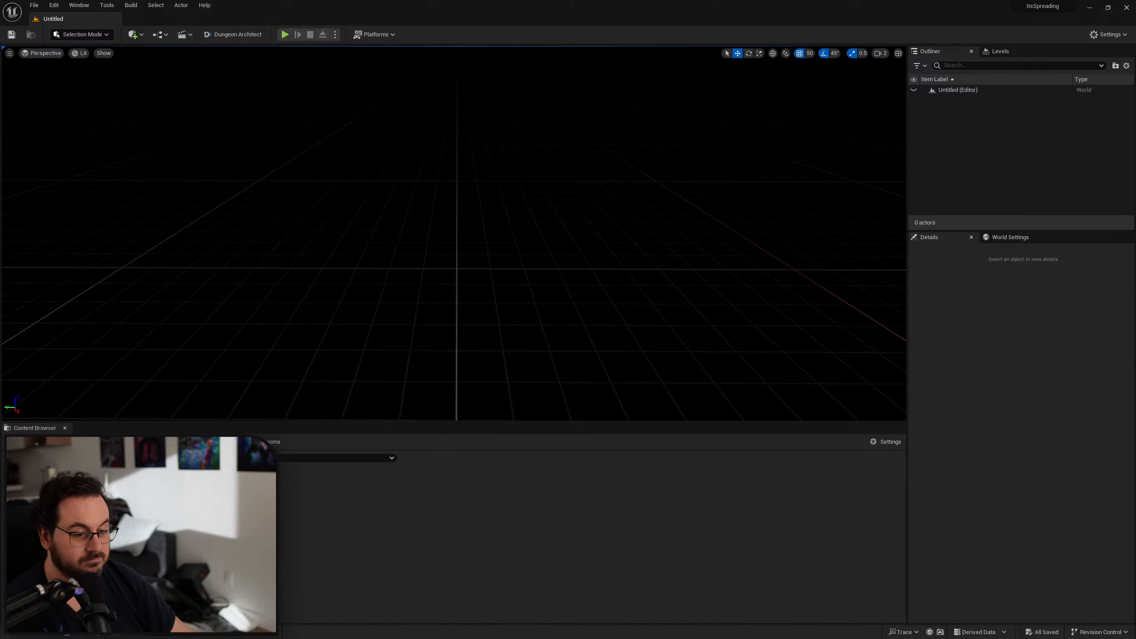
key(ctrl+v)
drag(456, 304, 456, 304)
Set the module bounds' Num Chunks to 3, 3, 1 and reset its location to the origin
click(1016, 423)
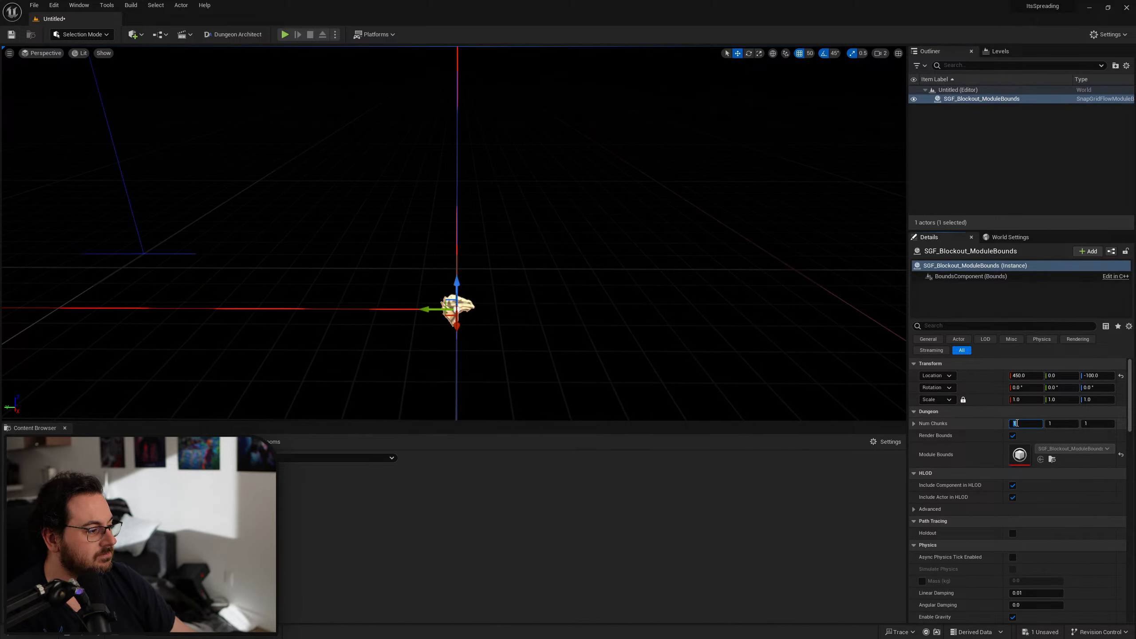
text(3)
key(Tab)
text(3)
key(Return)
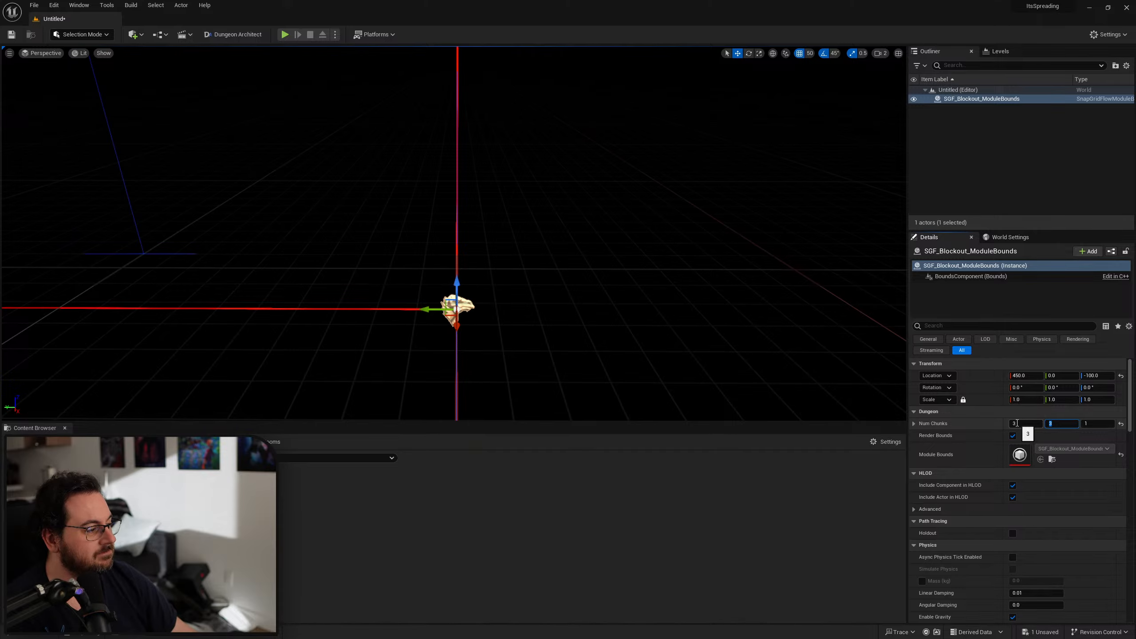
click(1121, 377)
key(f)
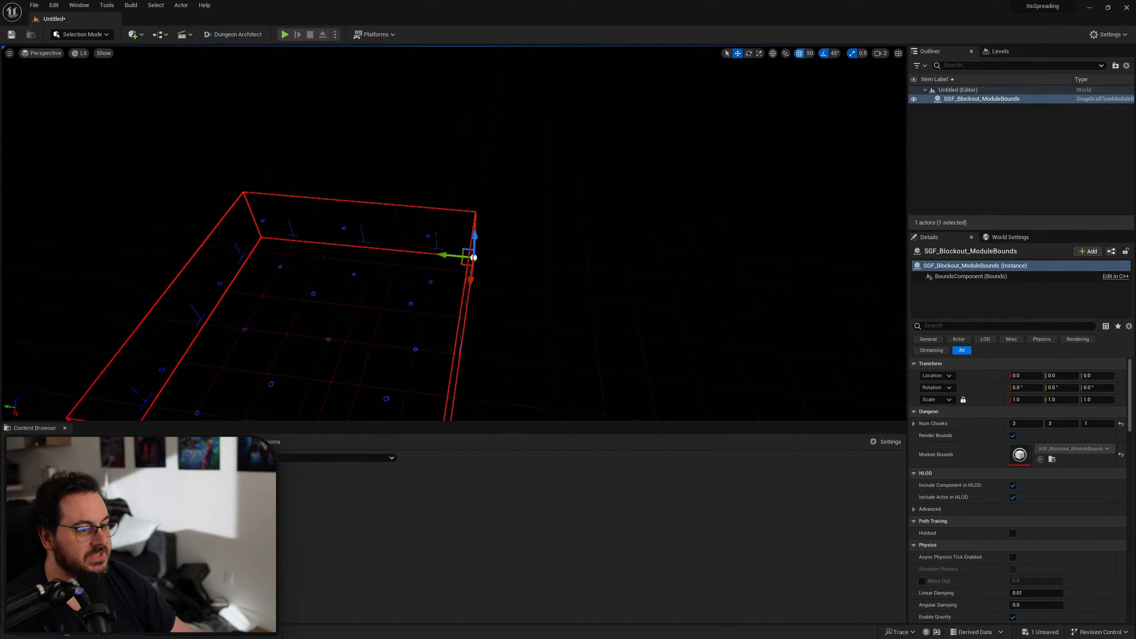
Paste the ProtoCube2 floor piece into the level and move it toward the module bounds' origin corner in the Back view
mouse_move(618, 350)
right_down()
mouse_move(624, 358)
mouse_move(618, 350)
right_up()
key(ctrl+v)
right_drag(584, 276, 611, 252)
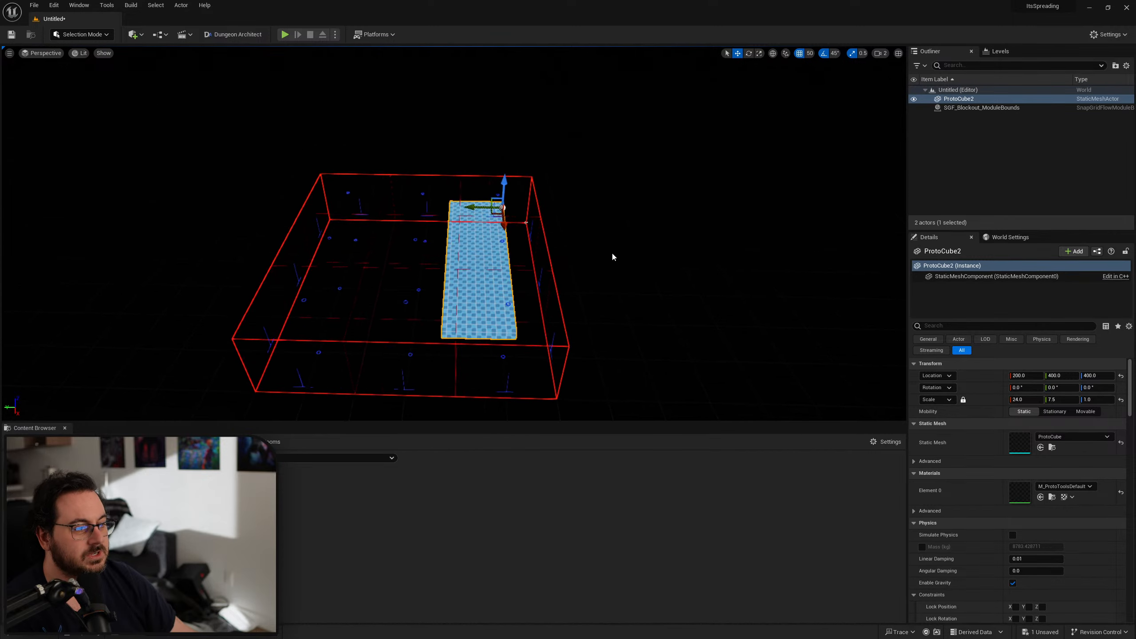
ctrl+middle_drag(611, 251, 377, 241)
right_drag(571, 241, 467, 312)
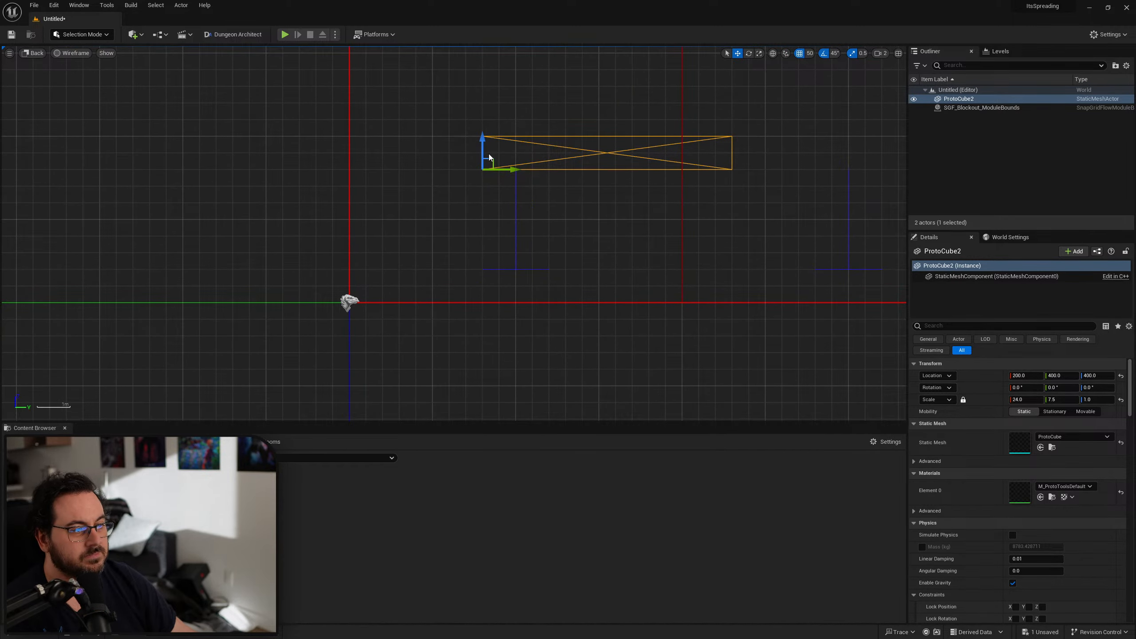
drag(492, 161, 387, 302)
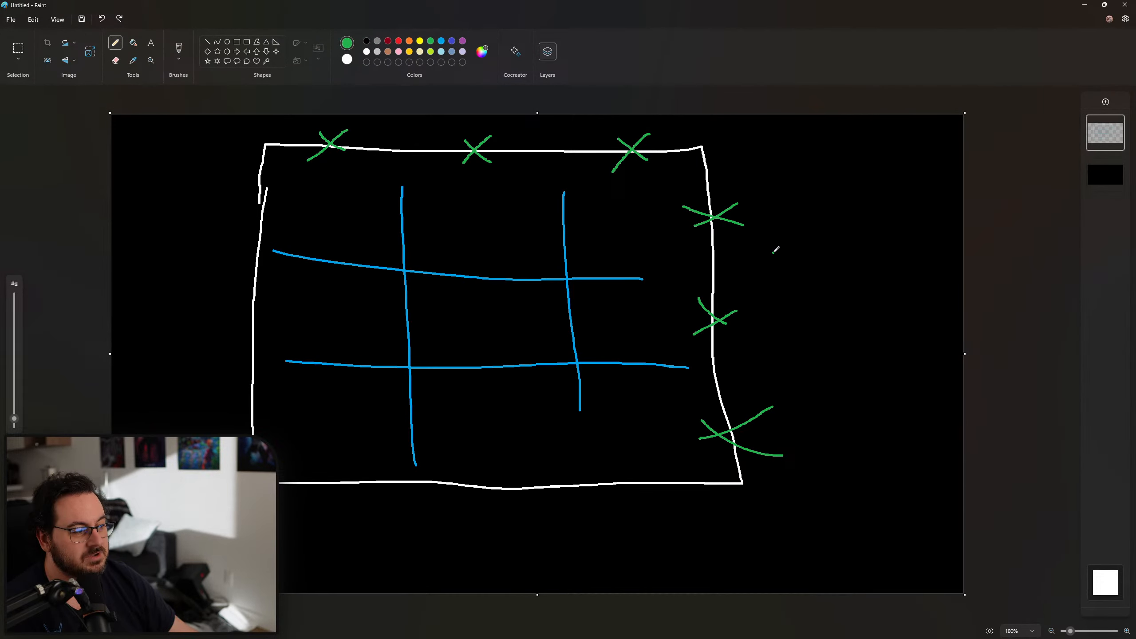
Switch to Paint and delete the whole existing room sketch from the drawing layer
drag(776, 247, 774, 252)
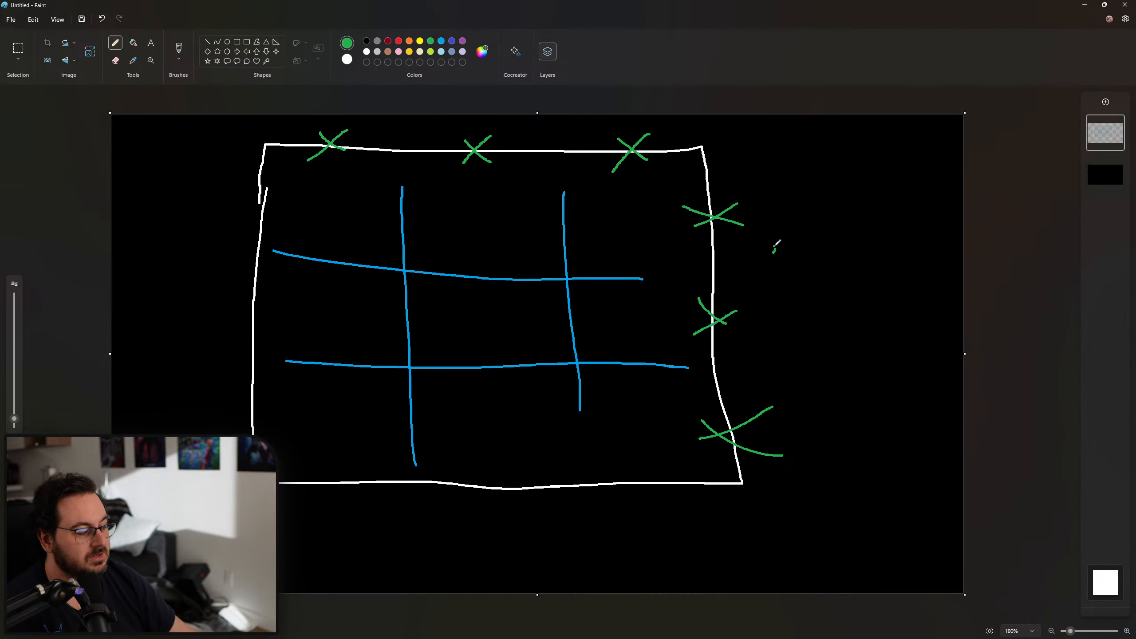
key(ctrl+a)
key(Delete)
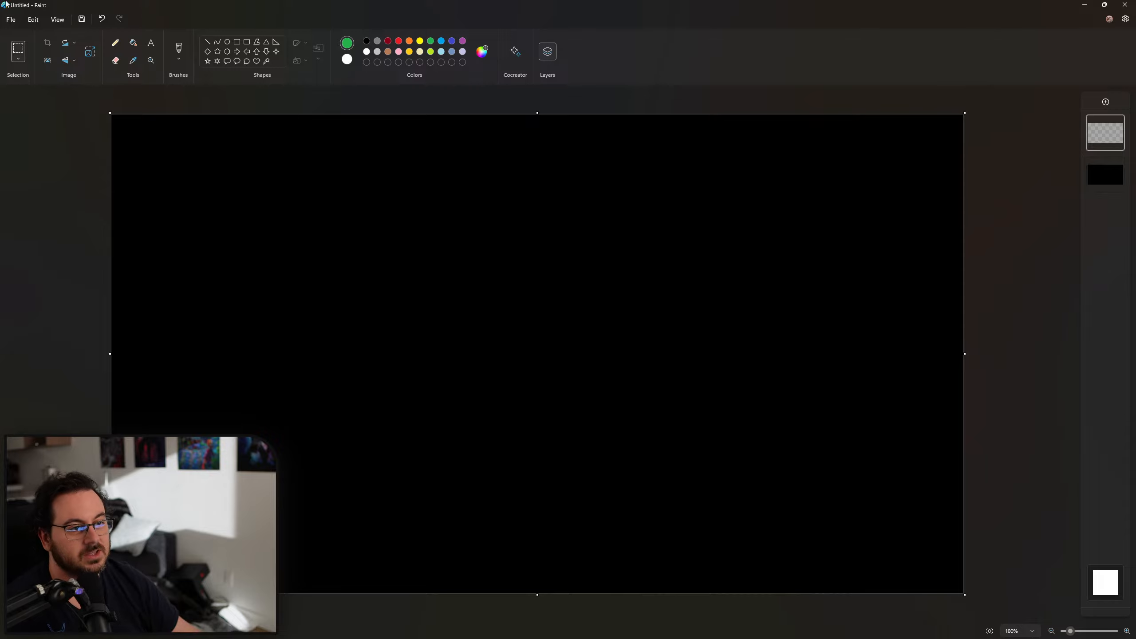
Draw a narrow green upright door with the pencil, and a green arrow pointing toward it
click(367, 52)
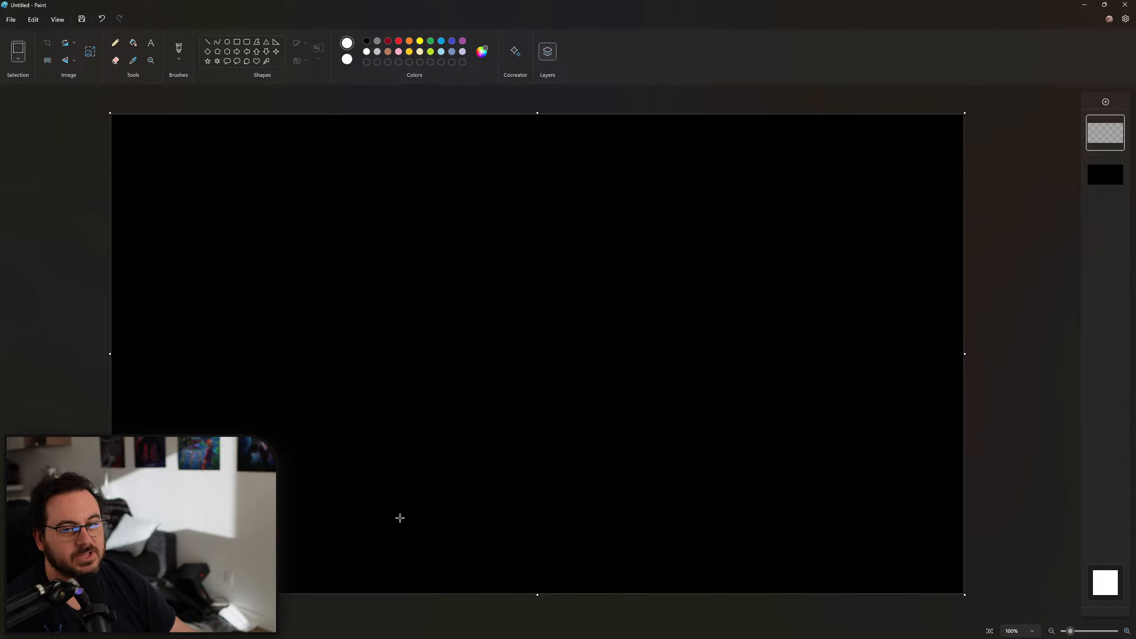
key(p)
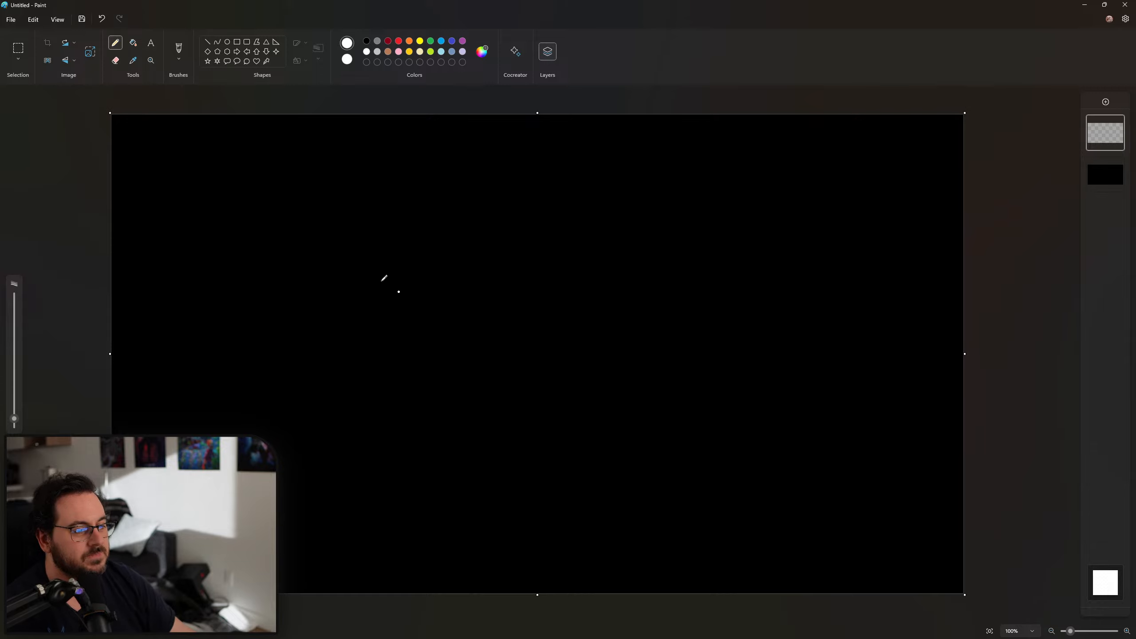
click(431, 41)
drag(281, 291, 283, 371)
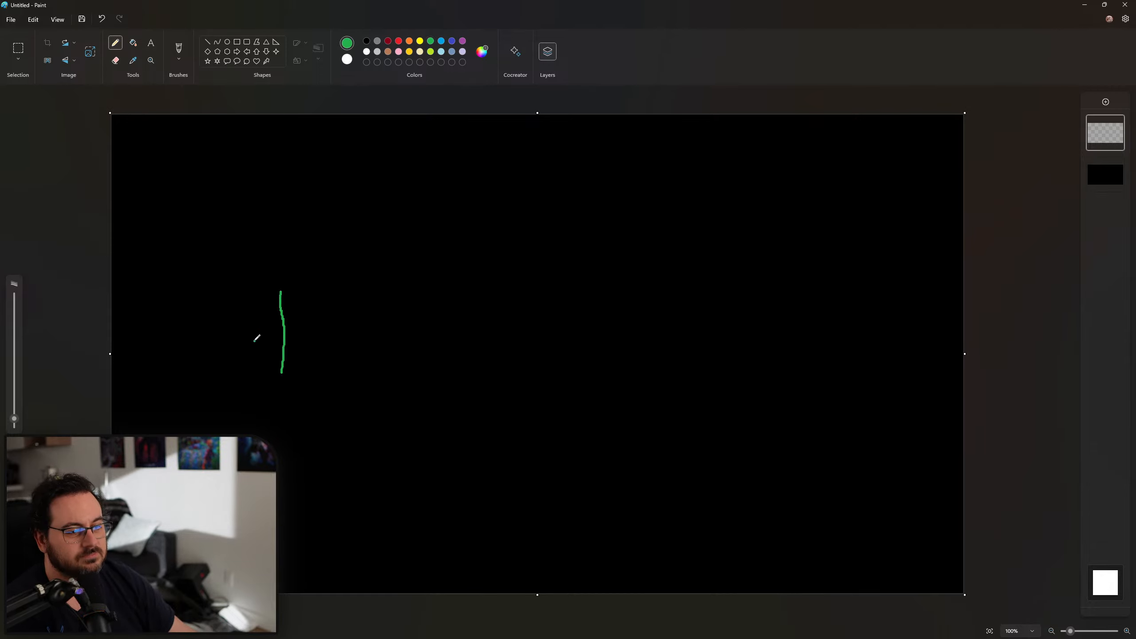
drag(178, 334, 240, 333)
mouse_move(217, 310)
mouse_down()
mouse_move(230, 347)
mouse_move(222, 357)
mouse_up()
mouse_move(281, 289)
mouse_down()
mouse_move(293, 292)
mouse_move(294, 365)
mouse_move(282, 373)
mouse_up()
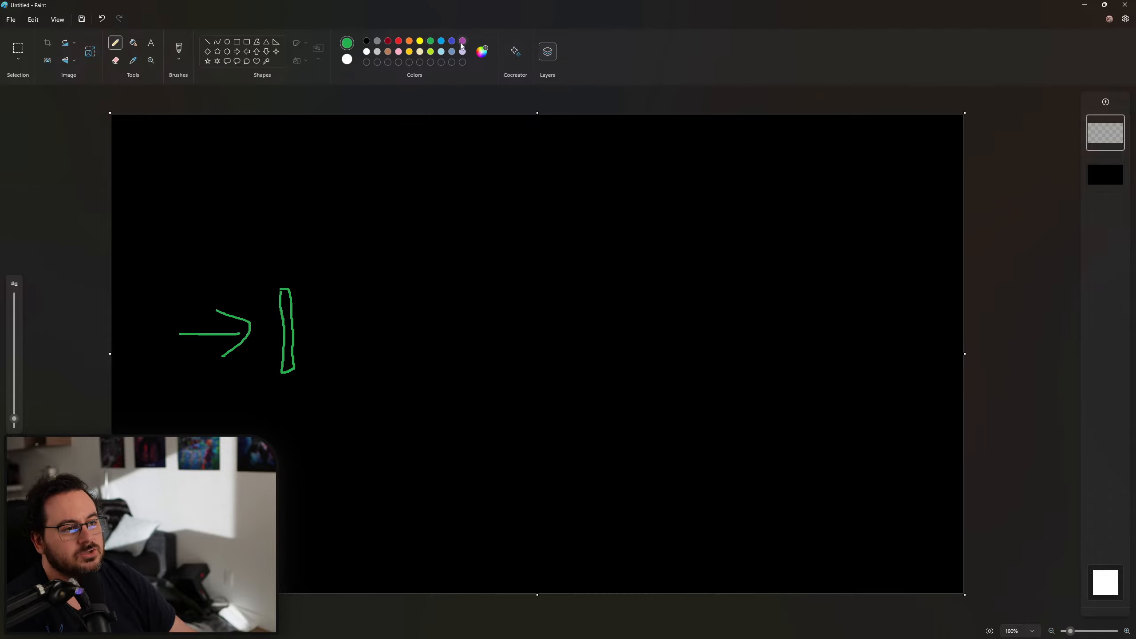
Set the pencil colour to white
click(442, 52)
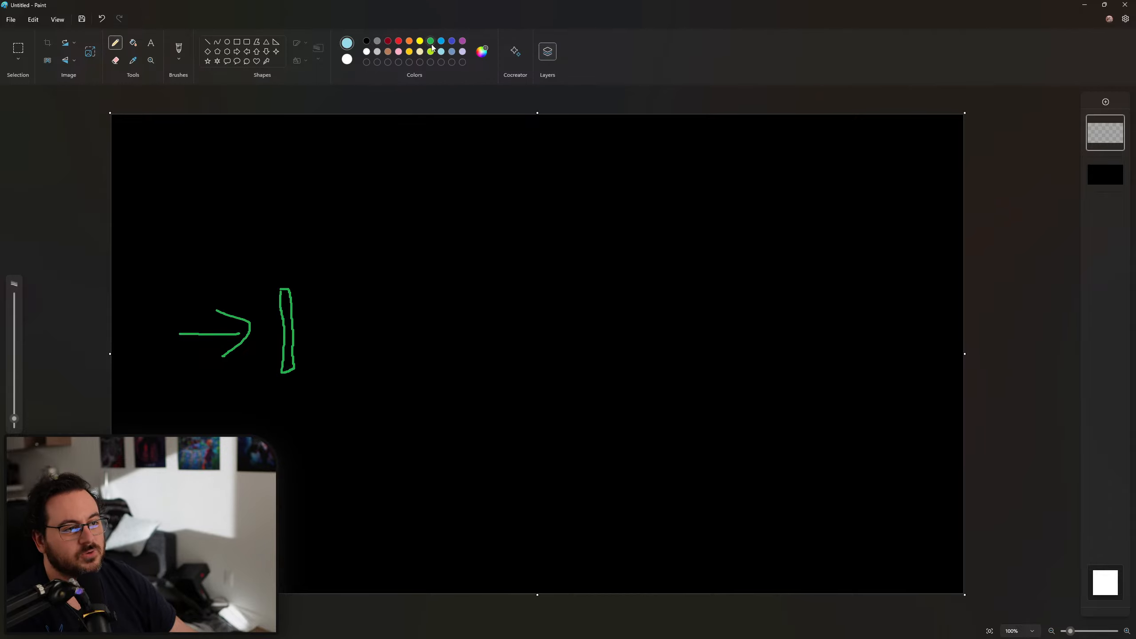
click(367, 52)
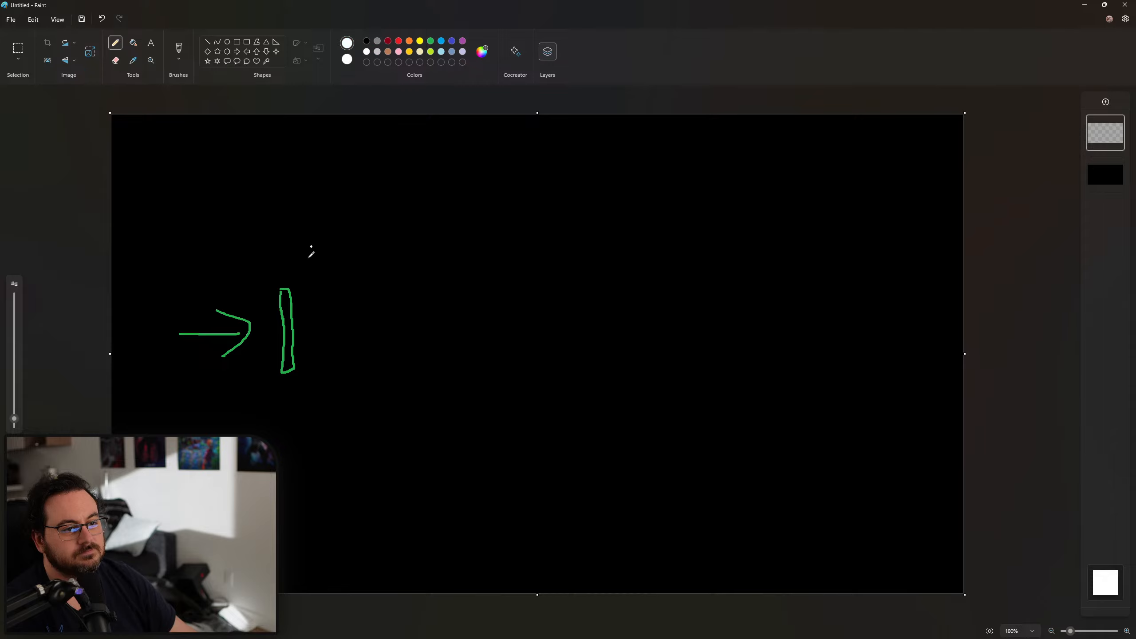
drag(285, 285, 276, 178)
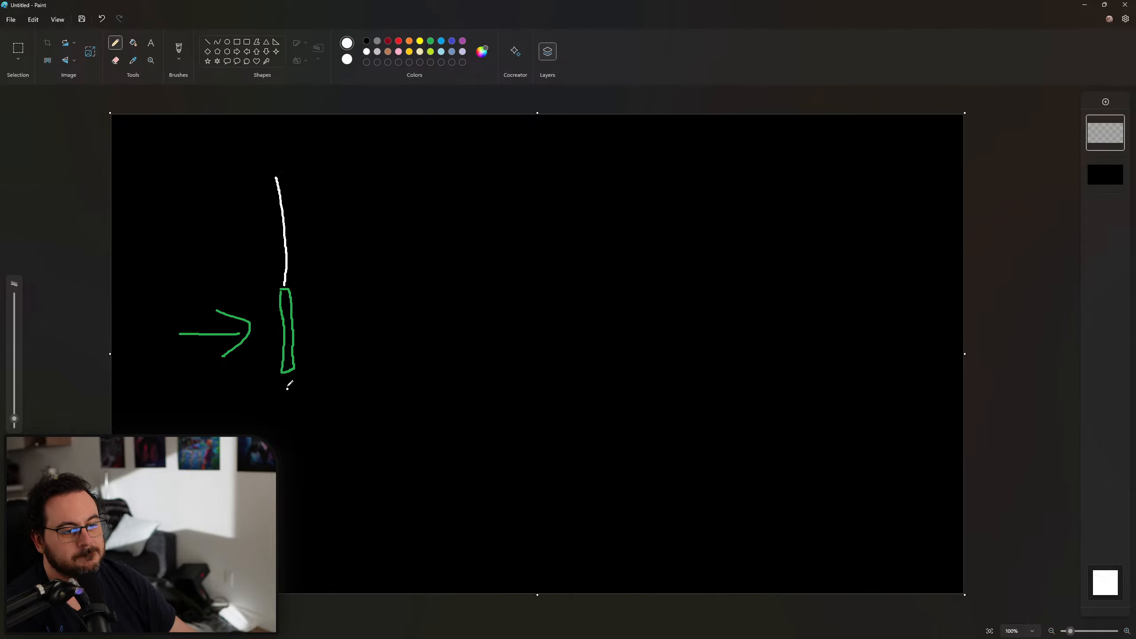
drag(287, 381, 283, 508)
mouse_move(267, 177)
mouse_down()
mouse_move(635, 181)
mouse_move(777, 505)
mouse_move(284, 498)
mouse_up()
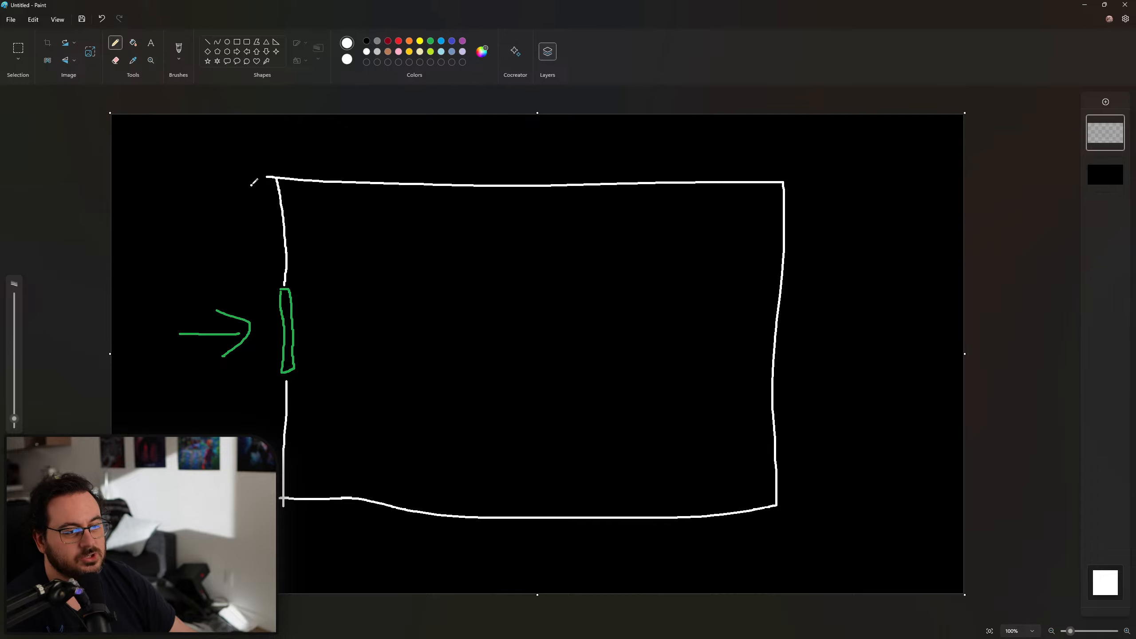
drag(274, 176, 182, 168)
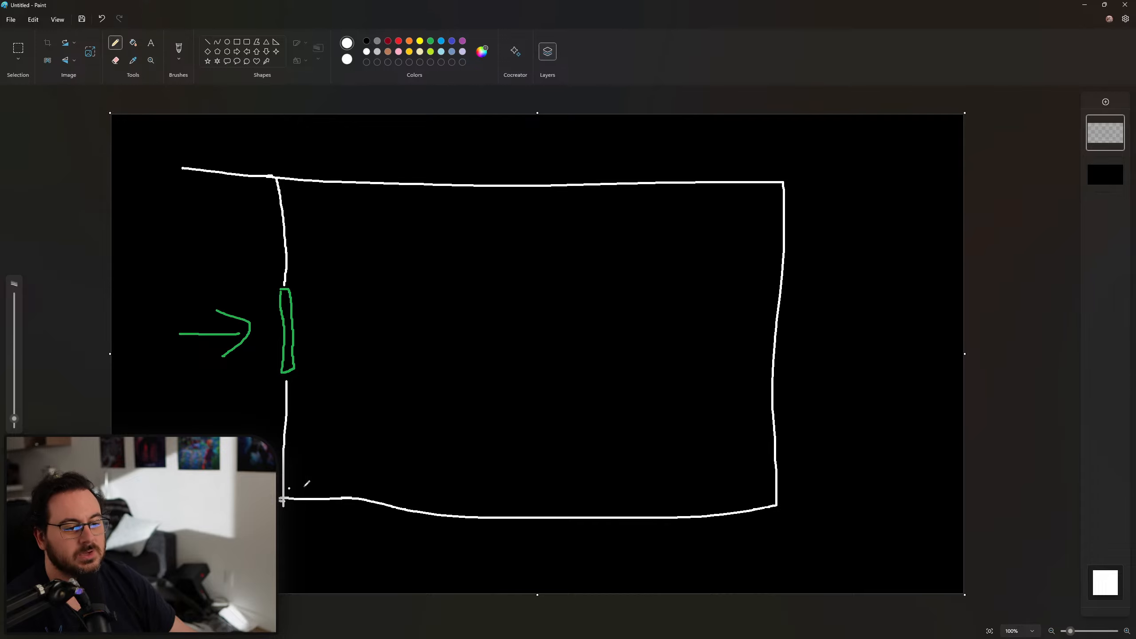
key(ctrl+z)
key(ctrl+z)
key(ctrl+z)
key(ctrl+z)
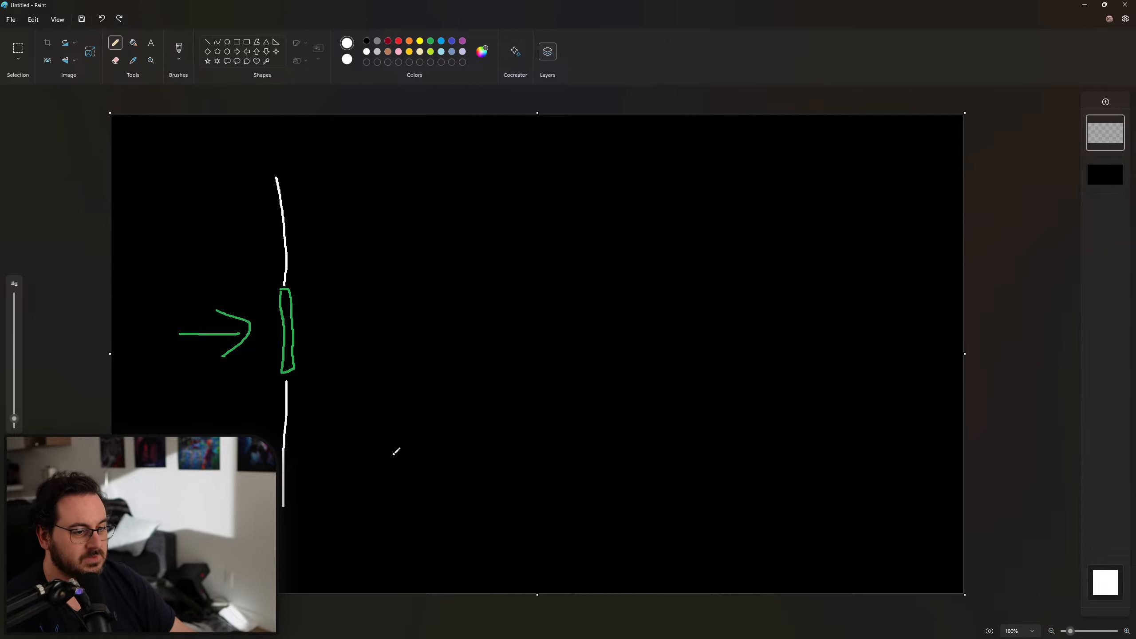
Draw short white wall lines on both sides of the green door, plus the adjoining room's upright walls above and below the entrance
drag(295, 290, 360, 294)
drag(299, 369, 346, 365)
drag(274, 292, 233, 291)
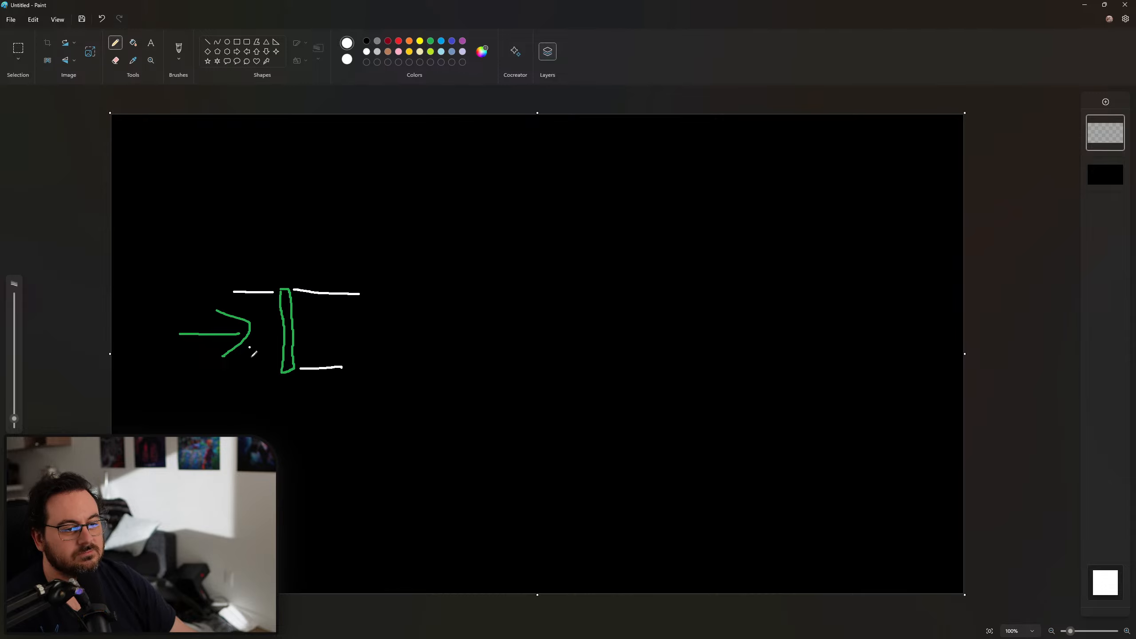
mouse_move(272, 381)
mouse_down()
mouse_move(237, 384)
mouse_move(240, 434)
mouse_up()
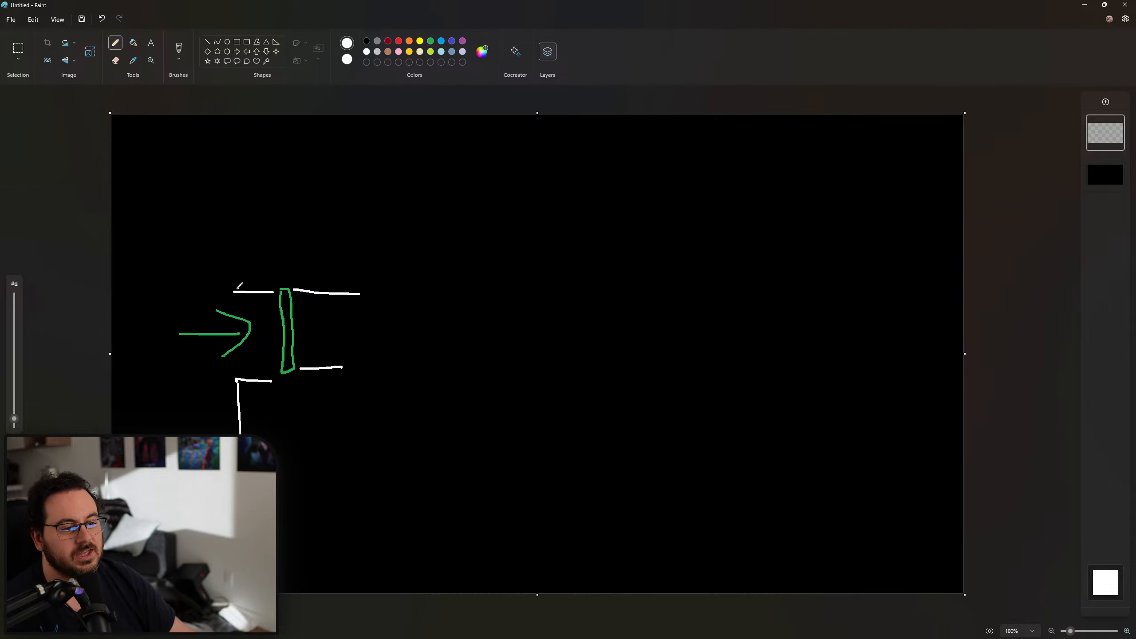
drag(236, 290, 232, 143)
Outline the large white room beyond the door with an exit corridor at its lower edge, and draw an arrow to the short entrance wall
mouse_move(366, 294)
mouse_down()
mouse_move(346, 179)
mouse_move(755, 147)
mouse_move(778, 495)
mouse_move(726, 514)
mouse_move(725, 579)
mouse_up()
mouse_move(655, 515)
mouse_down()
mouse_move(645, 591)
mouse_move(338, 476)
mouse_move(341, 371)
mouse_up()
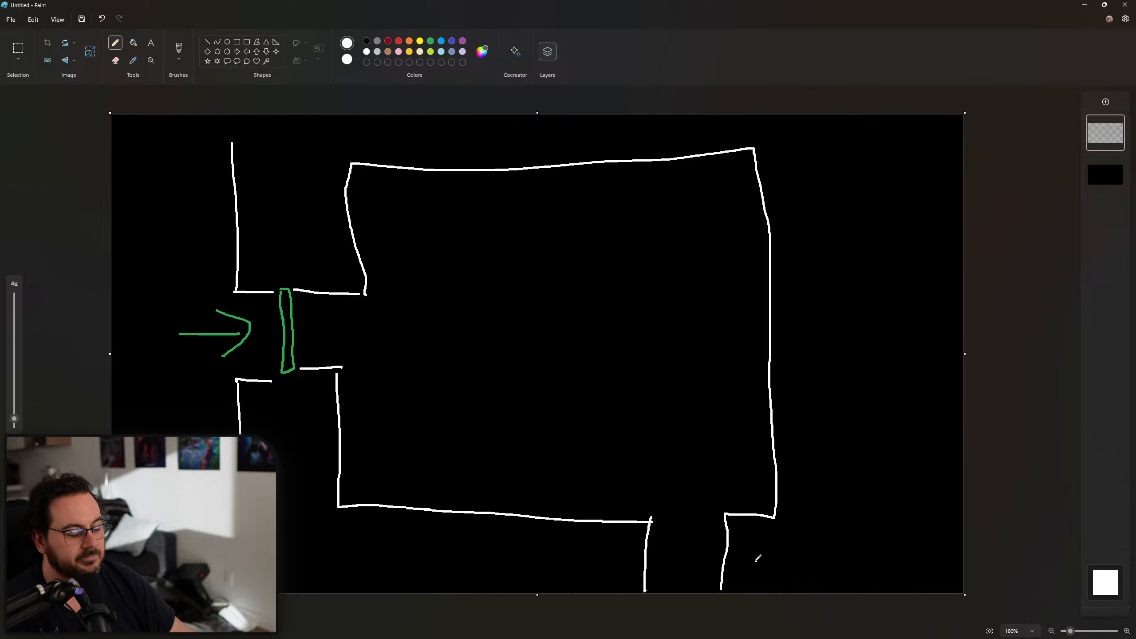
drag(315, 229, 323, 290)
mouse_move(310, 265)
mouse_down()
mouse_move(322, 291)
mouse_move(335, 272)
mouse_up()
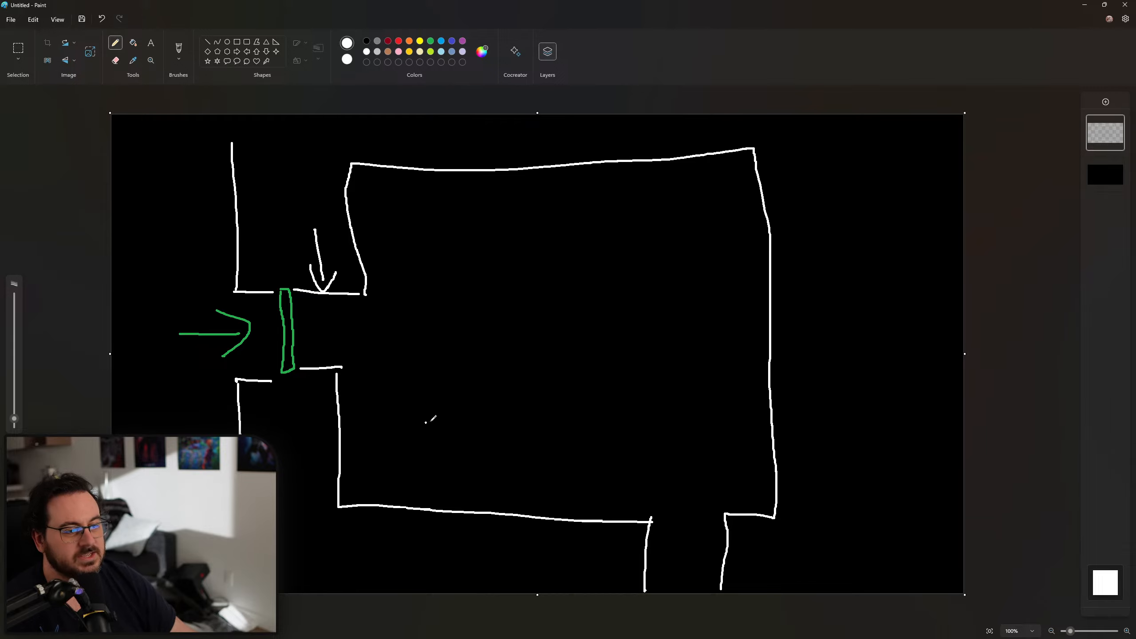
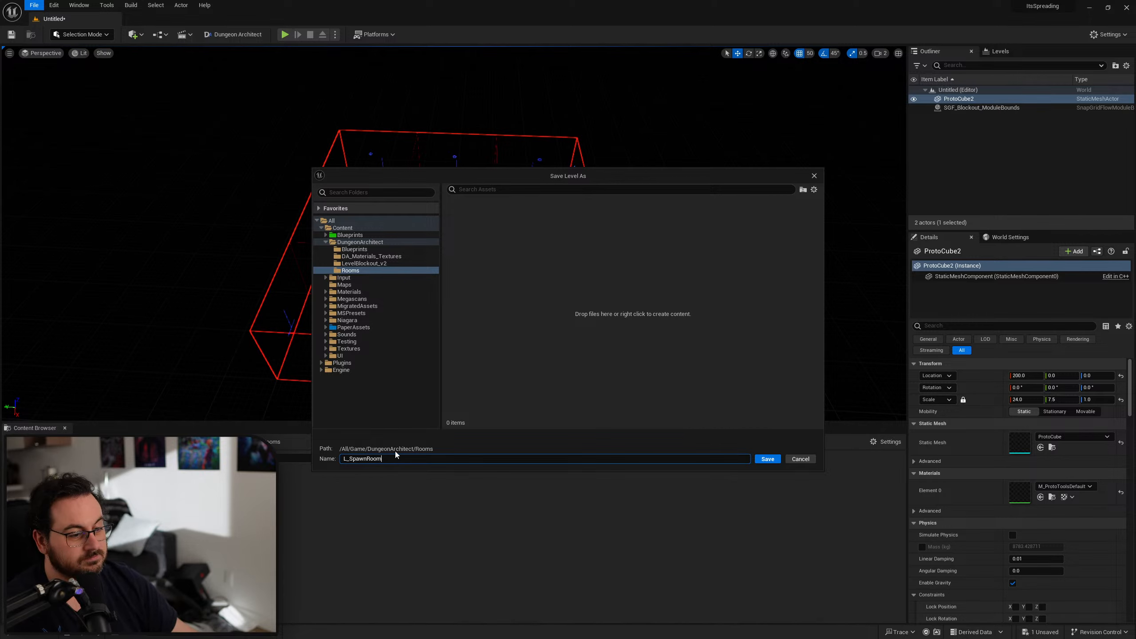
In Unreal Editor, save the level as L_SpawnRoom in the DungeonArchitect/Rooms folder
click(761, 461)
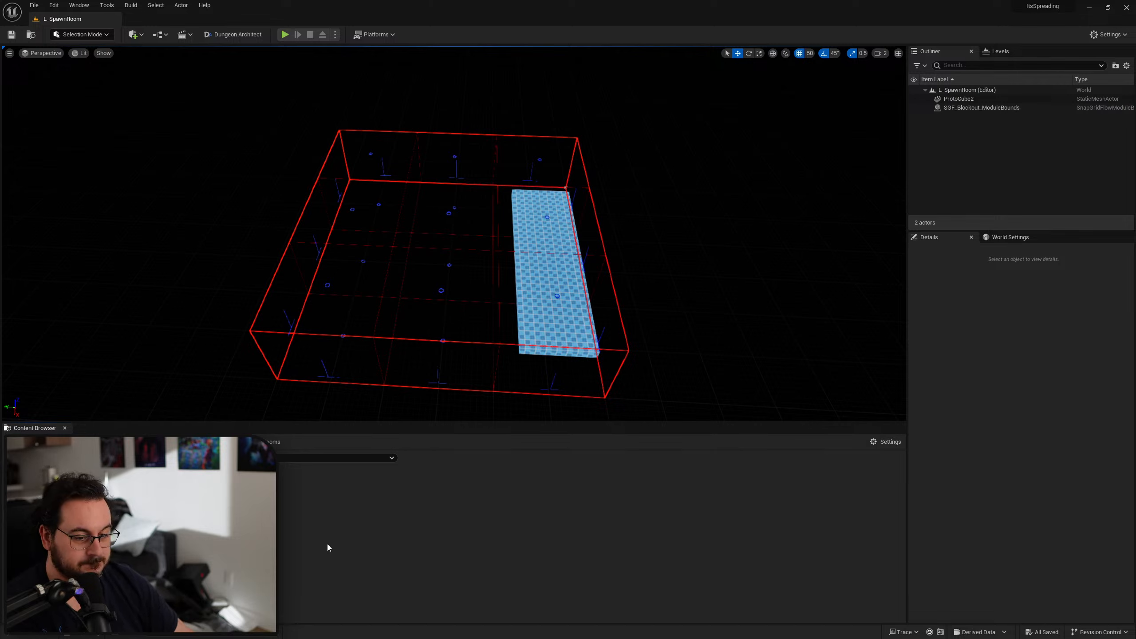
Open the recent level L_Dungeon_Level_01 and build the dungeon from its Dungeon actor
click(34, 5)
mouse_move(116, 58)
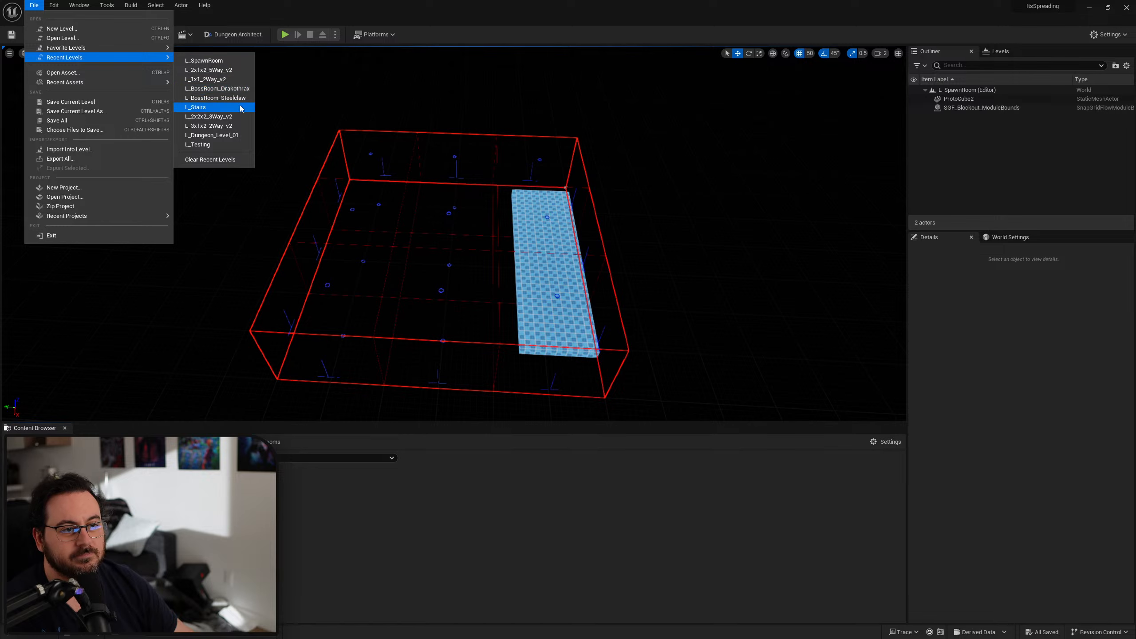
click(223, 135)
click(962, 108)
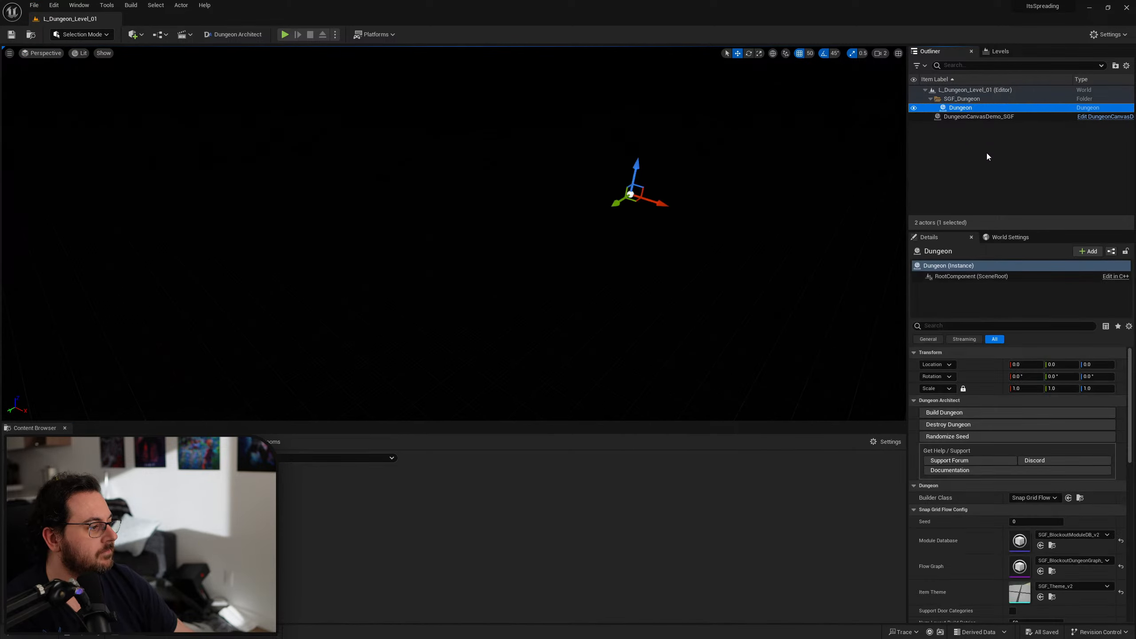
click(989, 410)
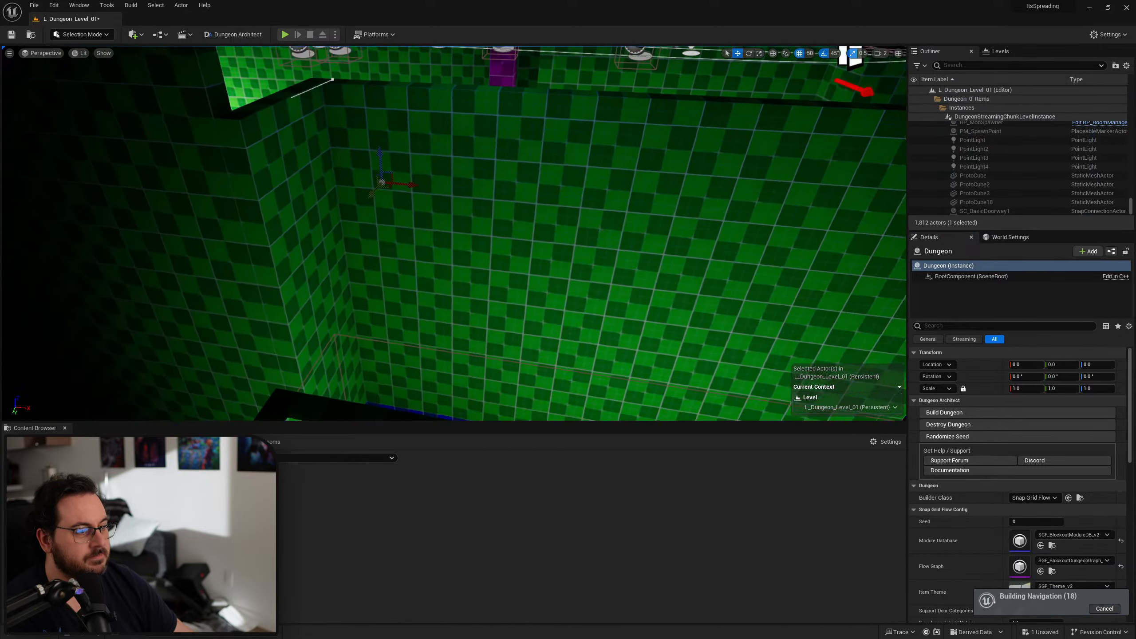
Examine the generated dungeon from above, checking room shapes, doorways, the spawn room and the gaps between neighbouring modules
right_drag(442, 244, 591, 270)
right_drag(490, 247, 546, 250)
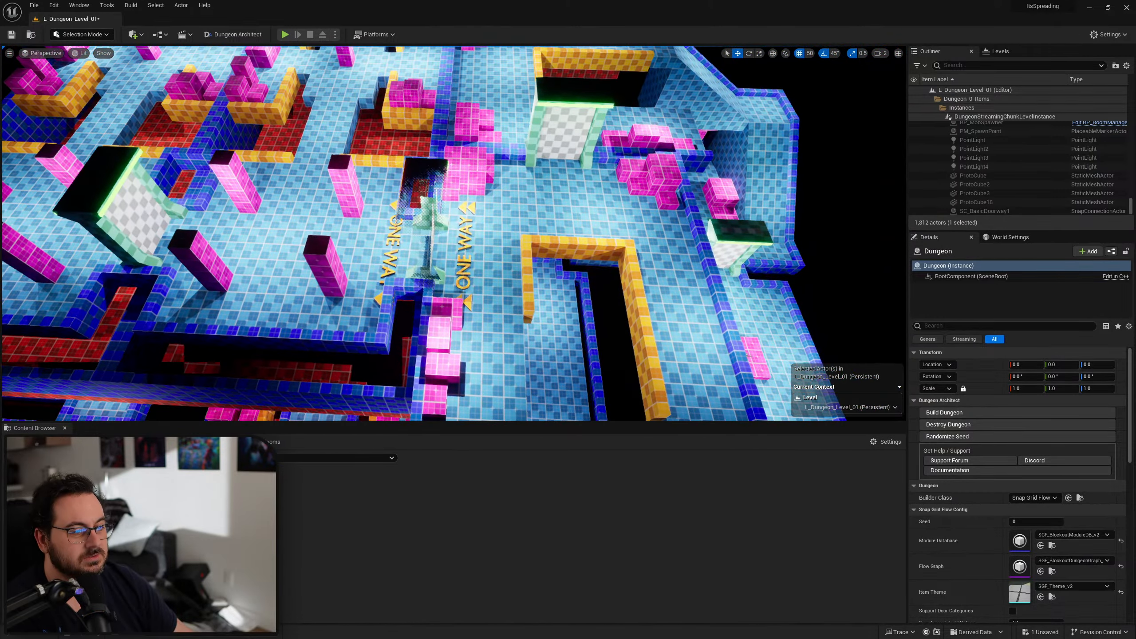
key(g)
key(g)
mouse_move(468, 242)
right_down()
mouse_move(411, 224)
mouse_move(468, 244)
right_up()
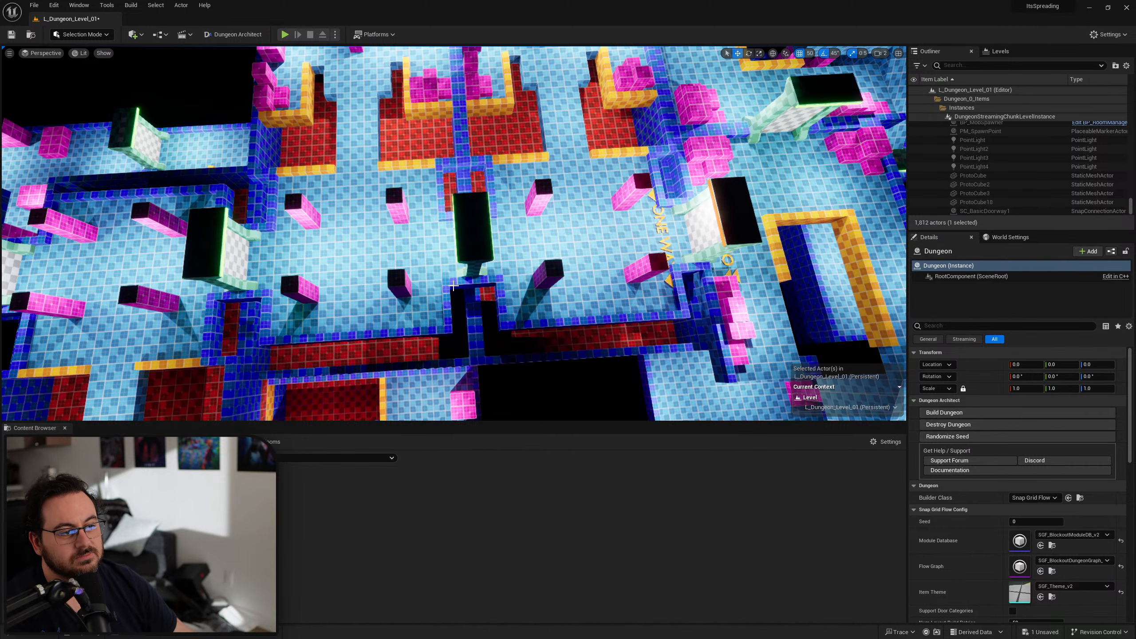
right_drag(487, 289, 469, 289)
key(a)
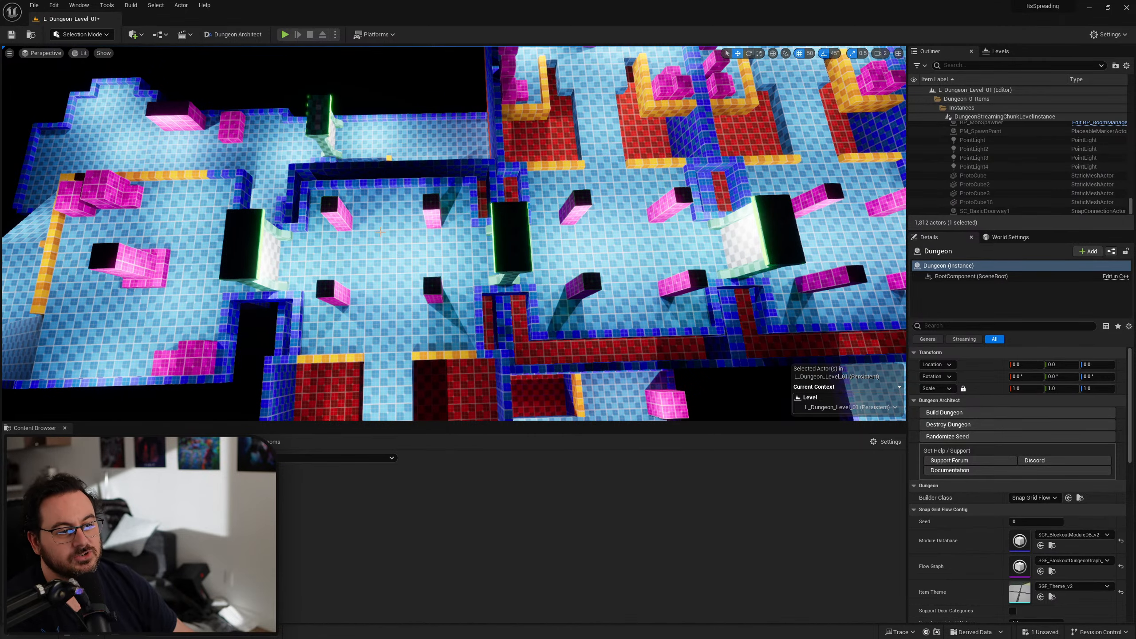
right_drag(317, 196, 318, 197)
key(a)
right_drag(469, 241, 470, 241)
right_drag(409, 294, 409, 294)
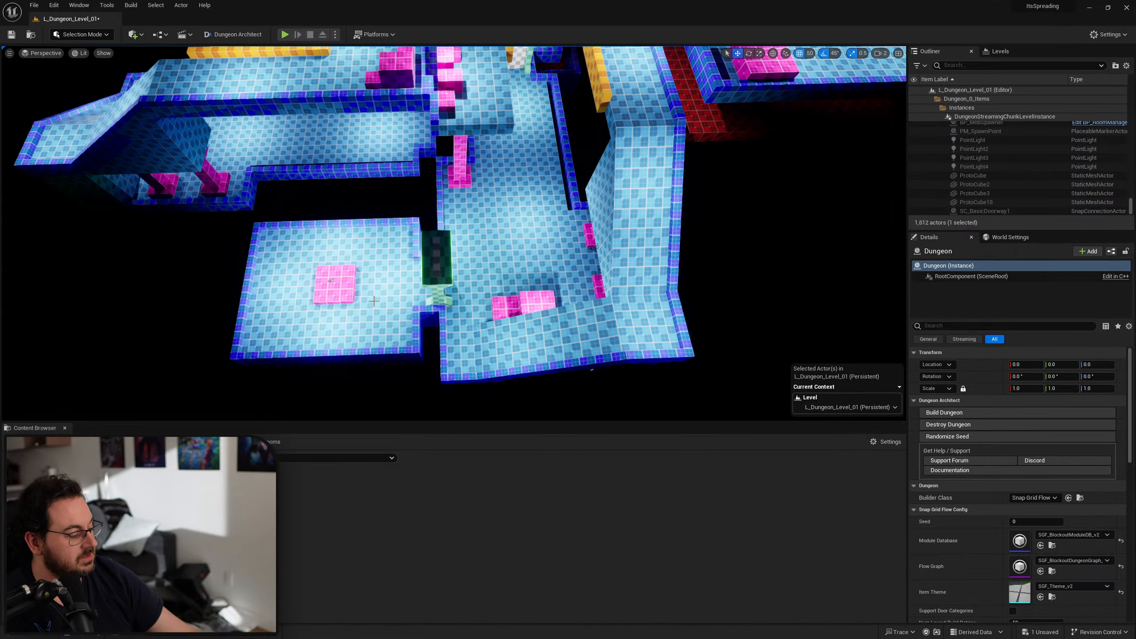
right_drag(409, 294, 409, 295)
right_drag(512, 182, 512, 182)
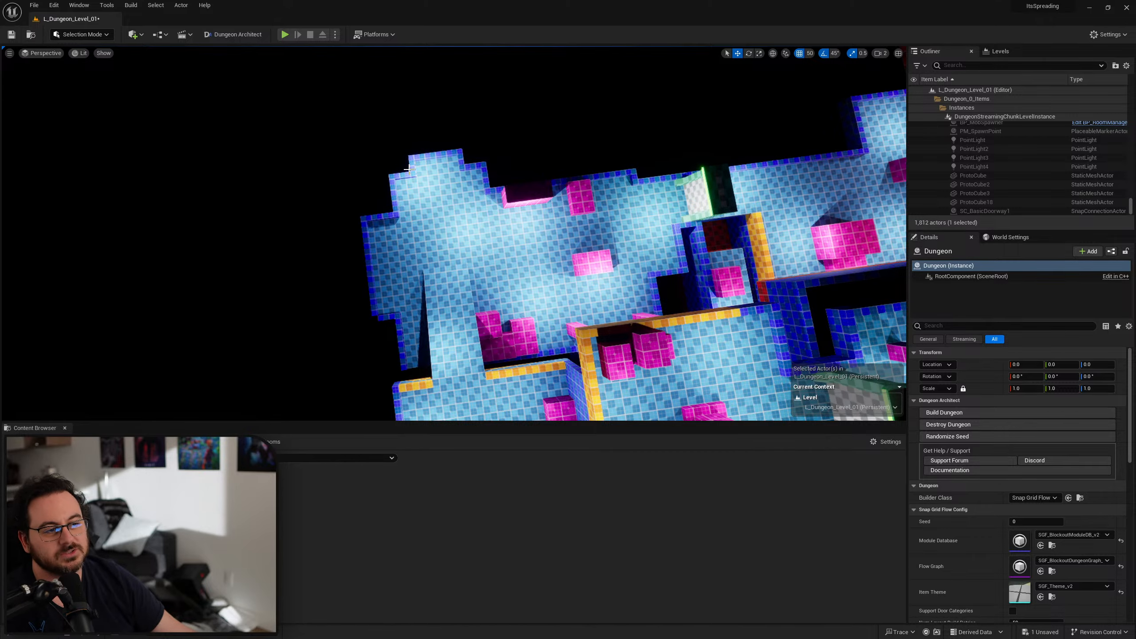
mouse_move(601, 225)
right_down()
mouse_move(788, 219)
mouse_move(588, 211)
right_up()
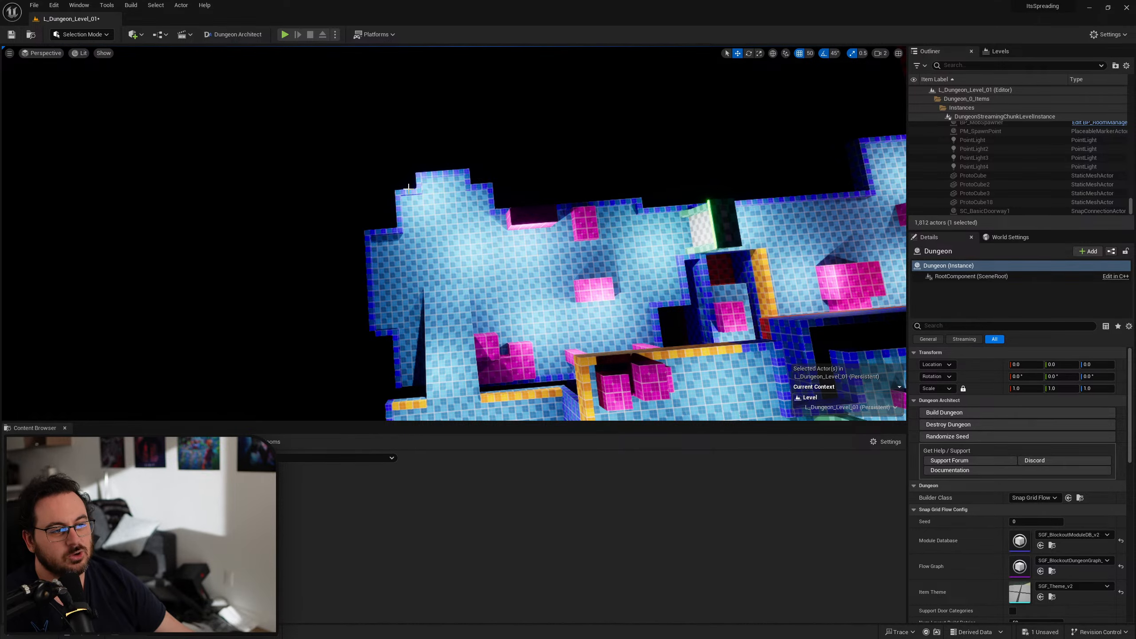
right_drag(486, 276, 229, 282)
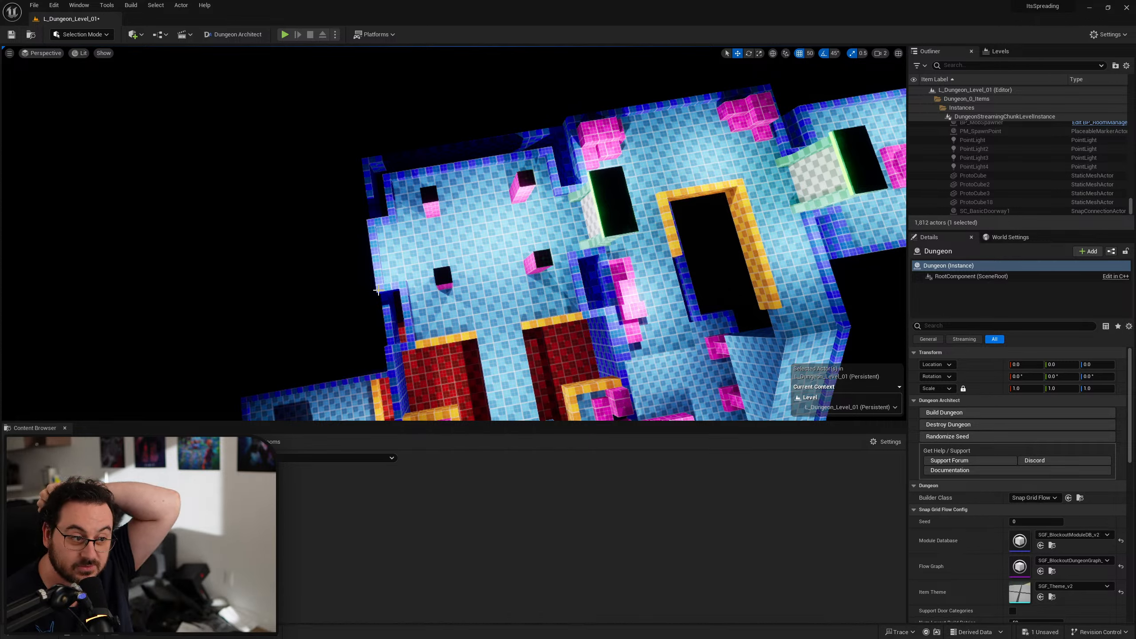
right_drag(378, 291, 523, 316)
right_drag(479, 215, 462, 234)
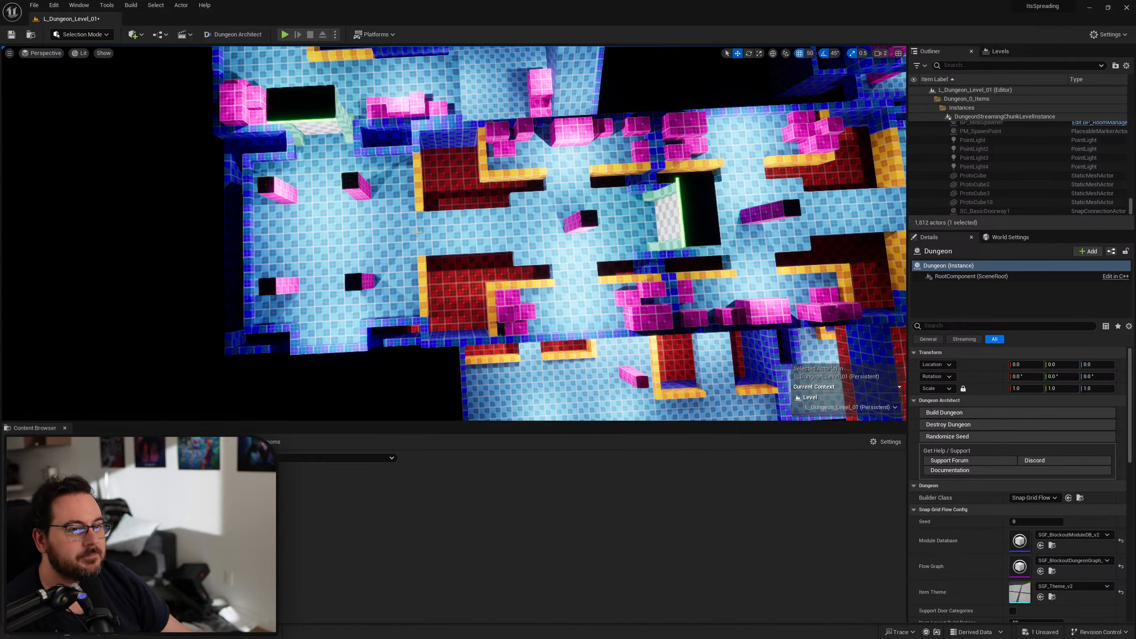
click(35, 4)
mouse_move(148, 64)
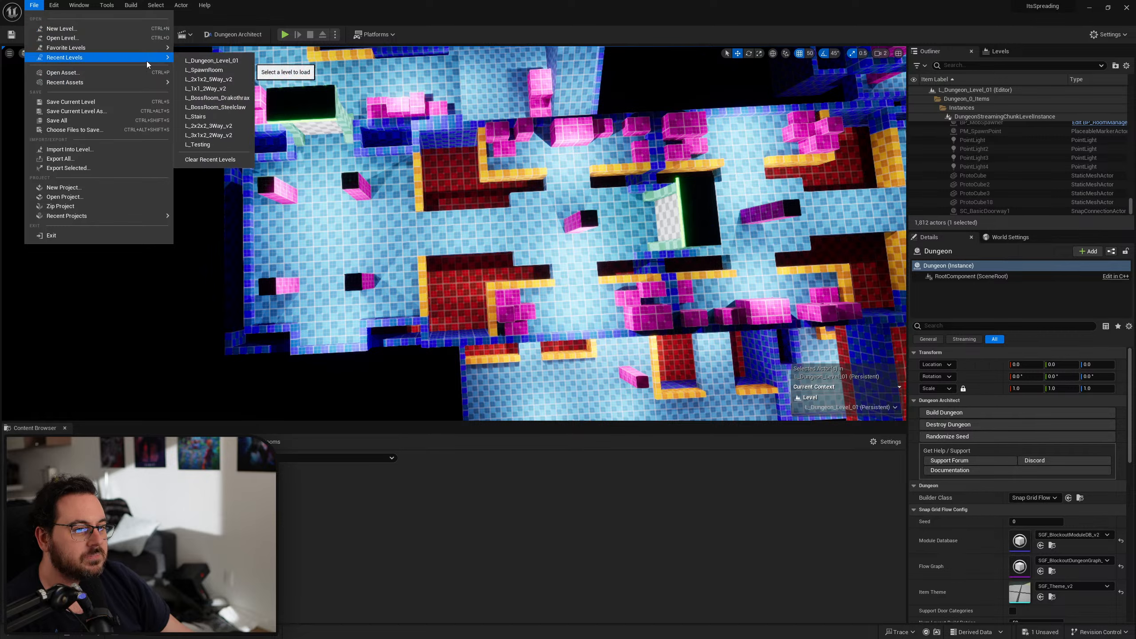
click(244, 61)
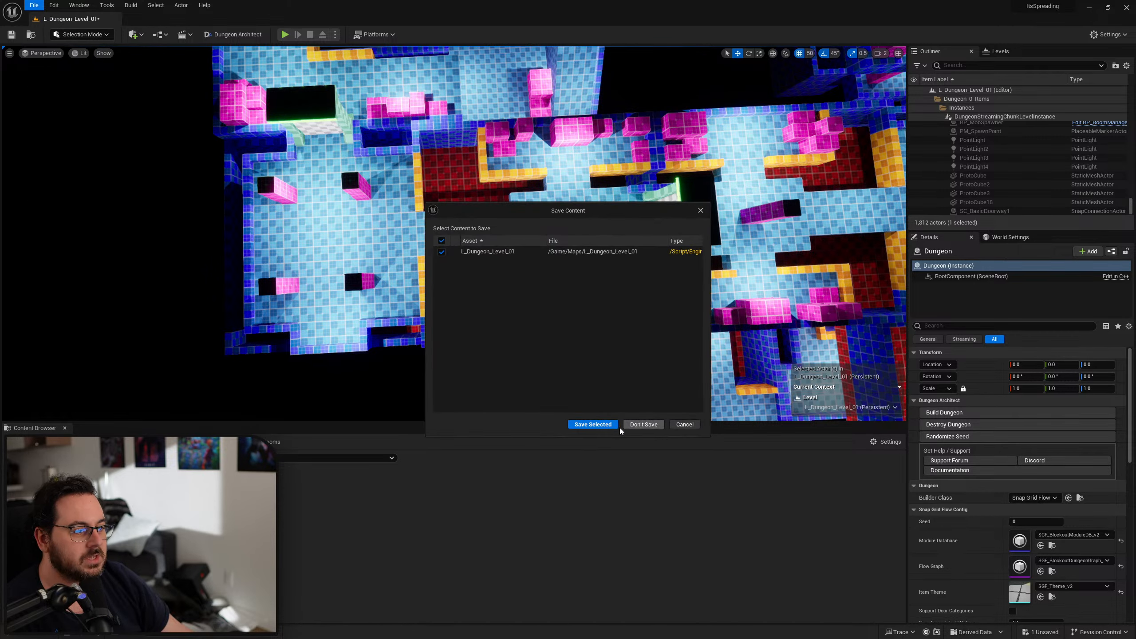
click(685, 424)
Reload the L_Dungeon_Level_01 level and discard its unsaved changes
click(34, 5)
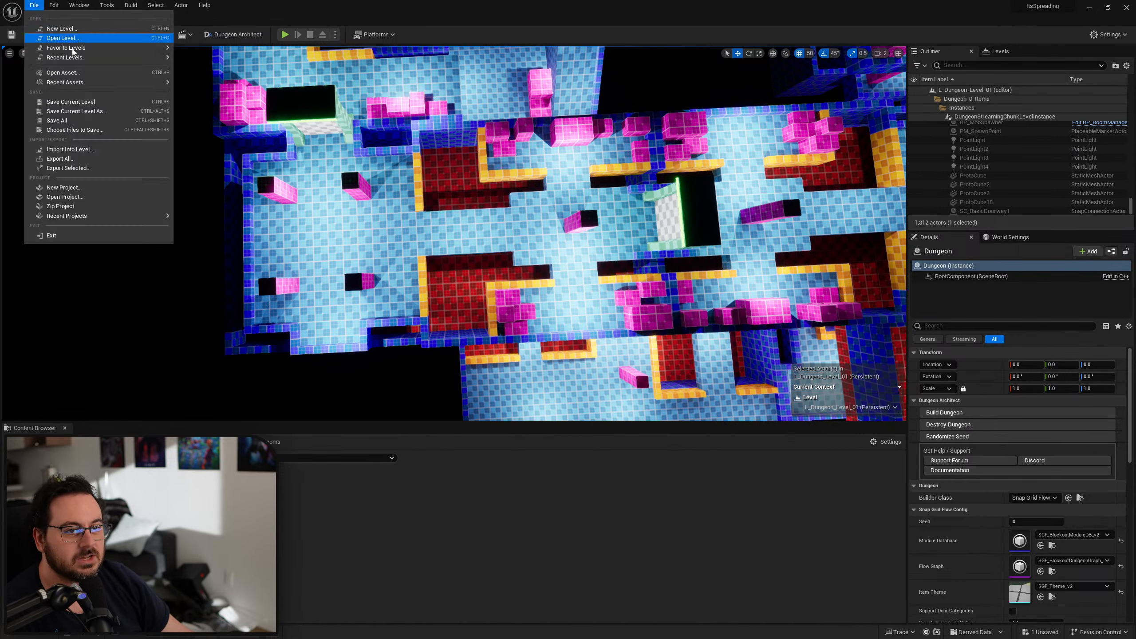
mouse_move(89, 57)
click(211, 62)
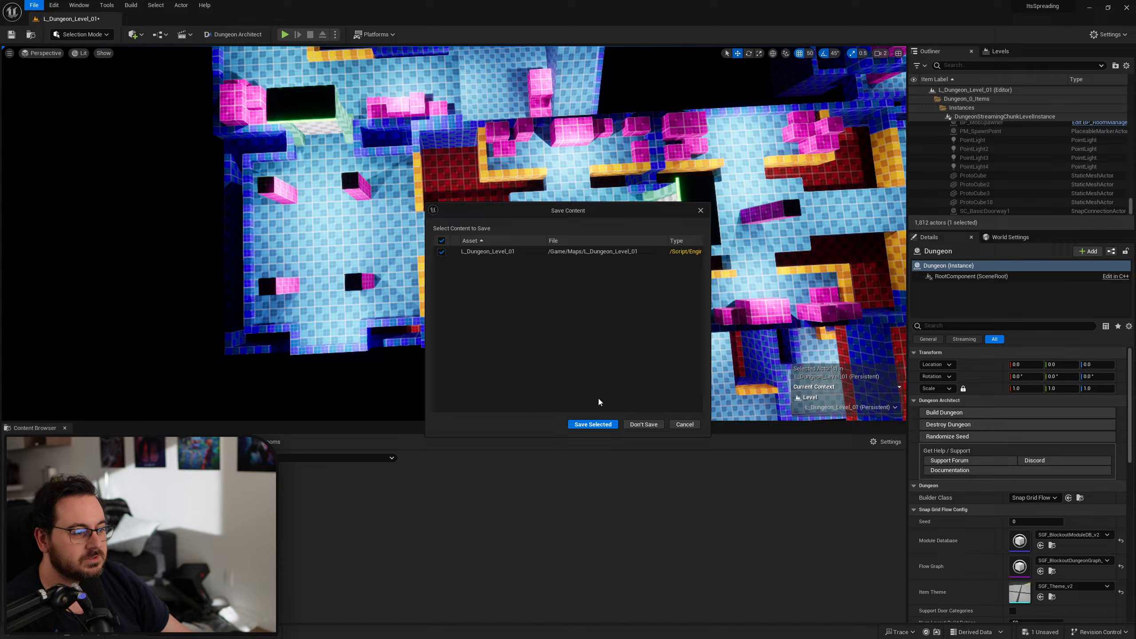
click(639, 429)
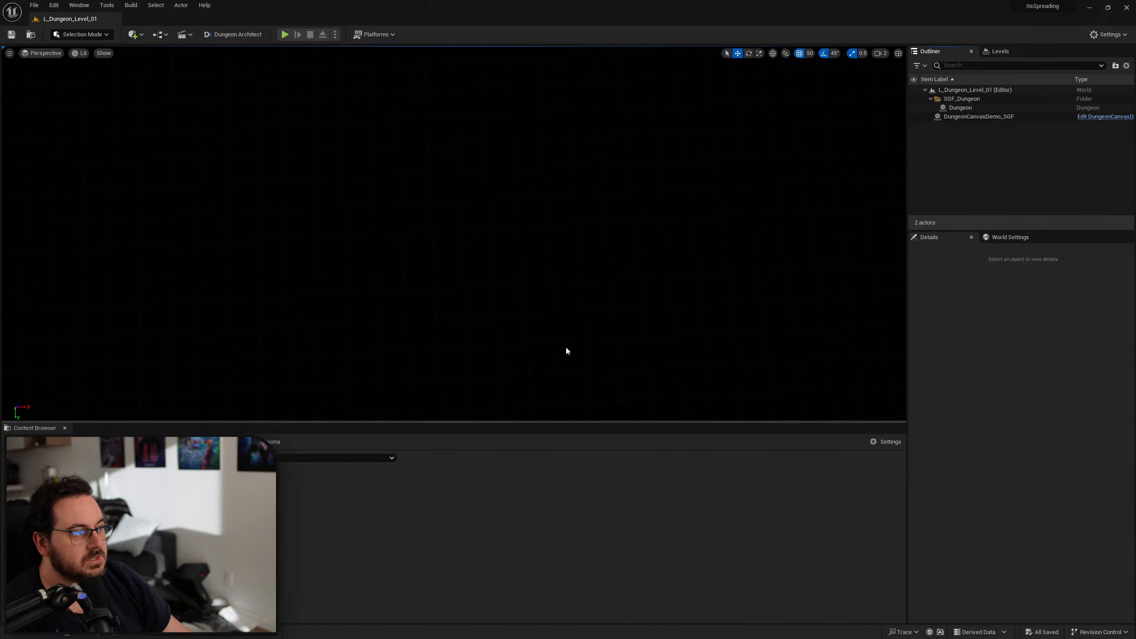
Open the recent level L_SpawnRoom and switch the perspective view to Unlit shading
click(34, 6)
mouse_move(165, 62)
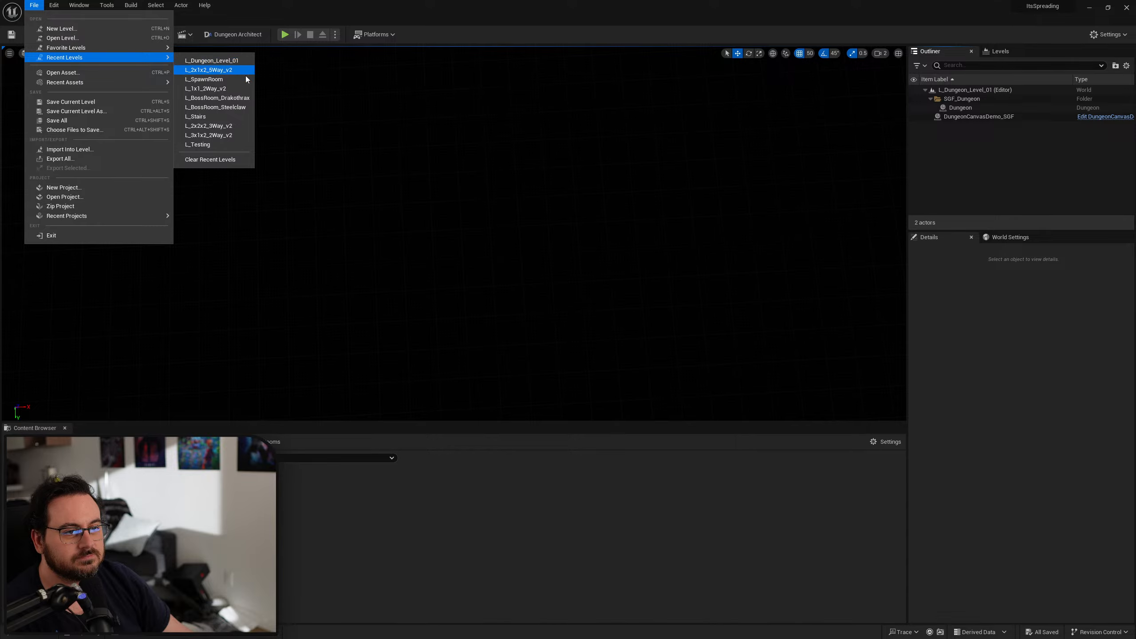
click(235, 81)
alt+drag(628, 268, 680, 251)
key(alt+3)
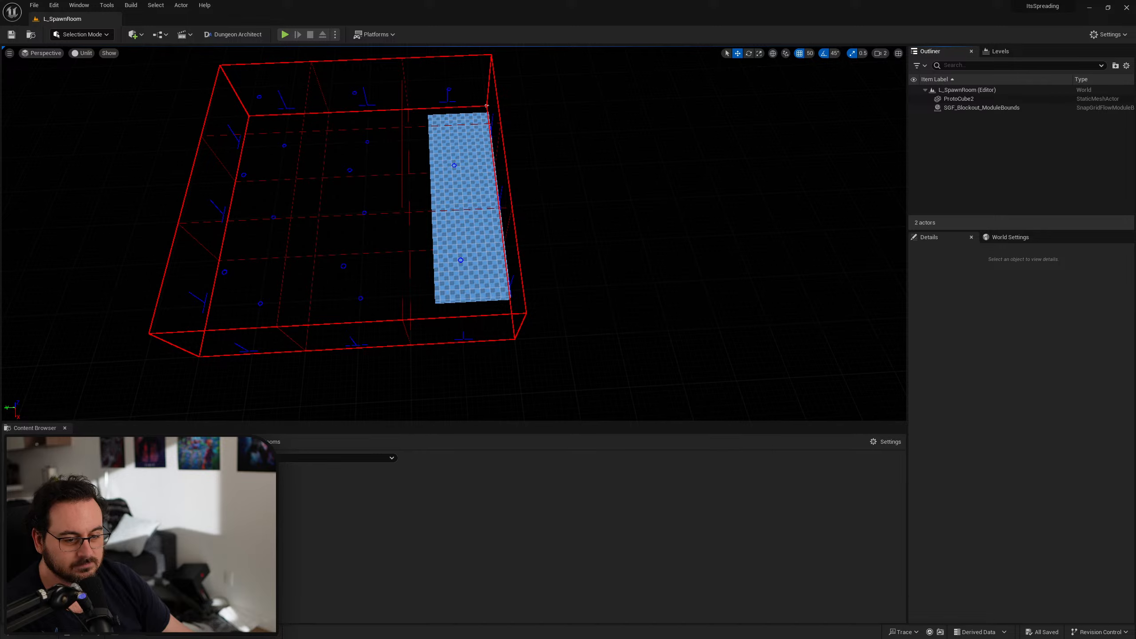
Open the L_SpawnRoom_v2 level from the Rooms folder without saving pending changes
scroll(373, 604, down, 1)
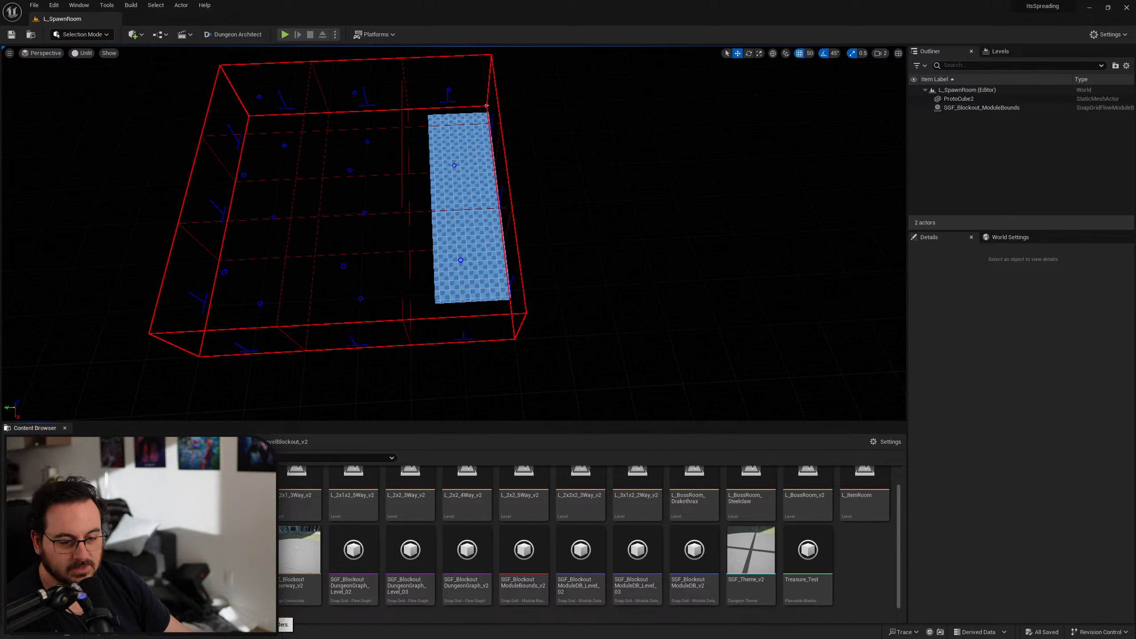
click(72, 612)
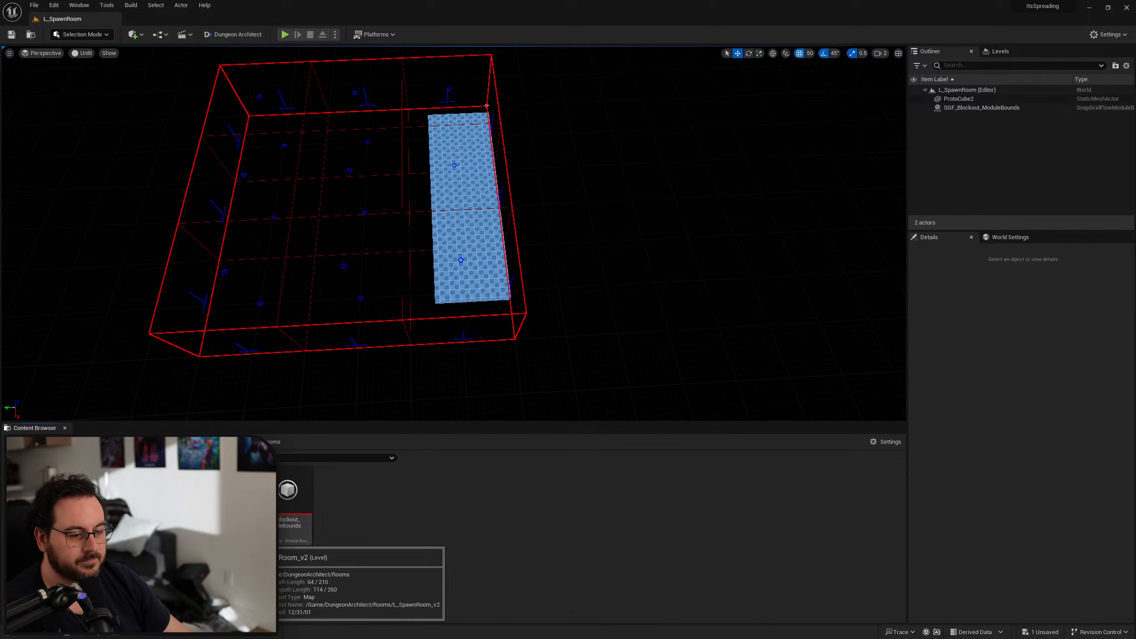
double_click(235, 531)
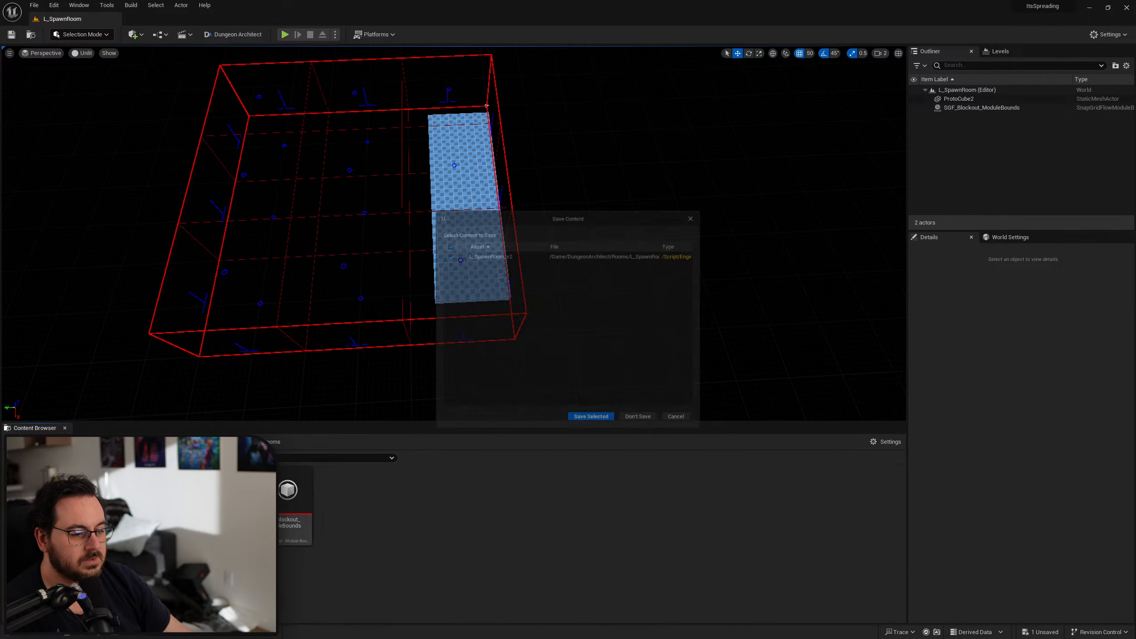
click(628, 428)
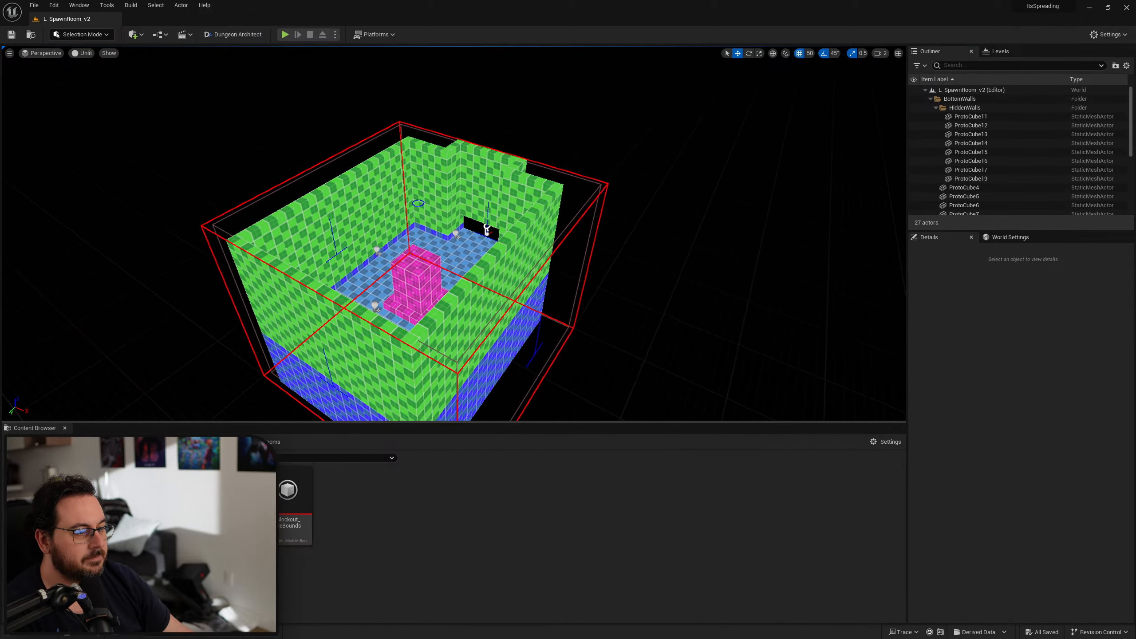
Delete the SGF_BlockoutModuleBounds_v2 actor surrounding the spawn room
right_drag(610, 354, 611, 354)
key(e)
click(582, 270)
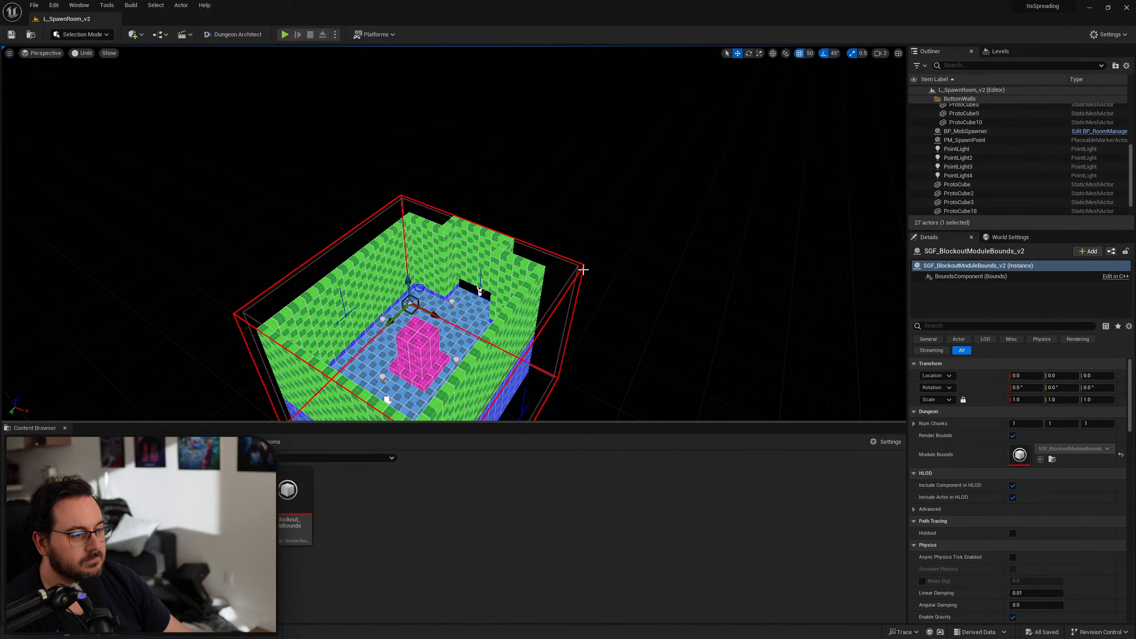
key(Delete)
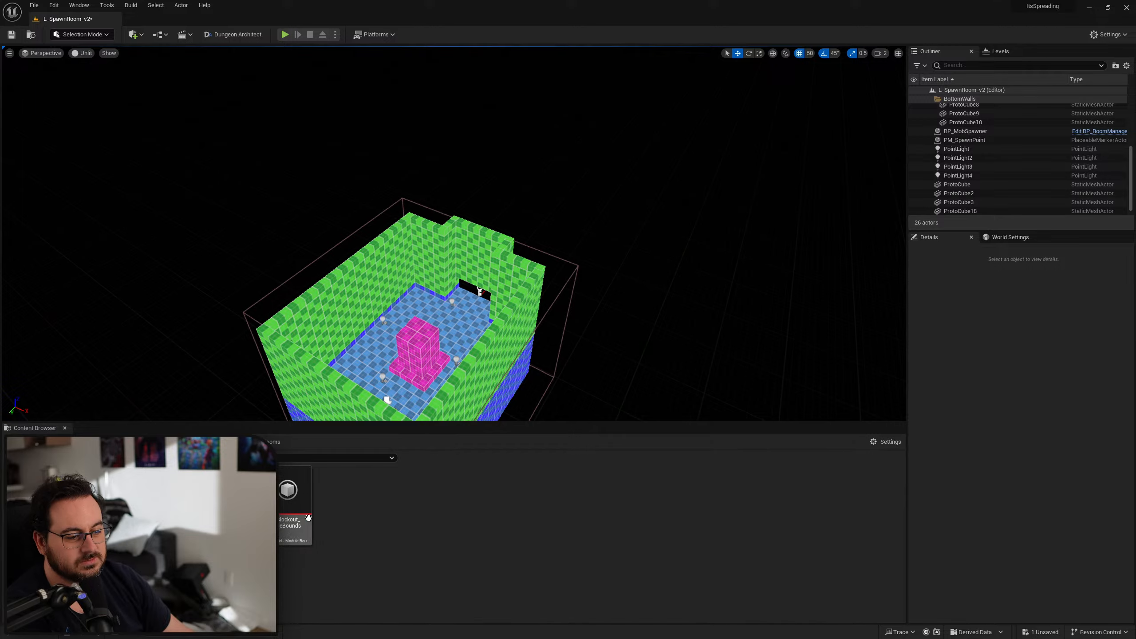
Place the SGF_Blockout_ModuleBounds asset in the level and reset its location to 0, 0, 0
drag(292, 495, 572, 325)
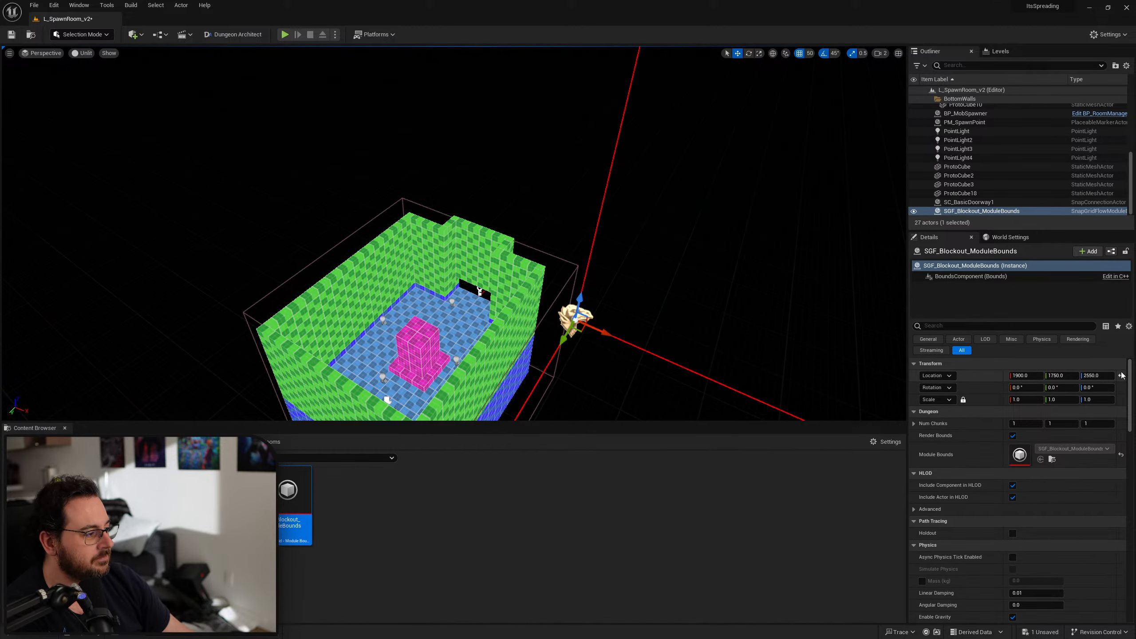
click(1121, 376)
key(f)
right_drag(560, 268, 666, 305)
key(a)
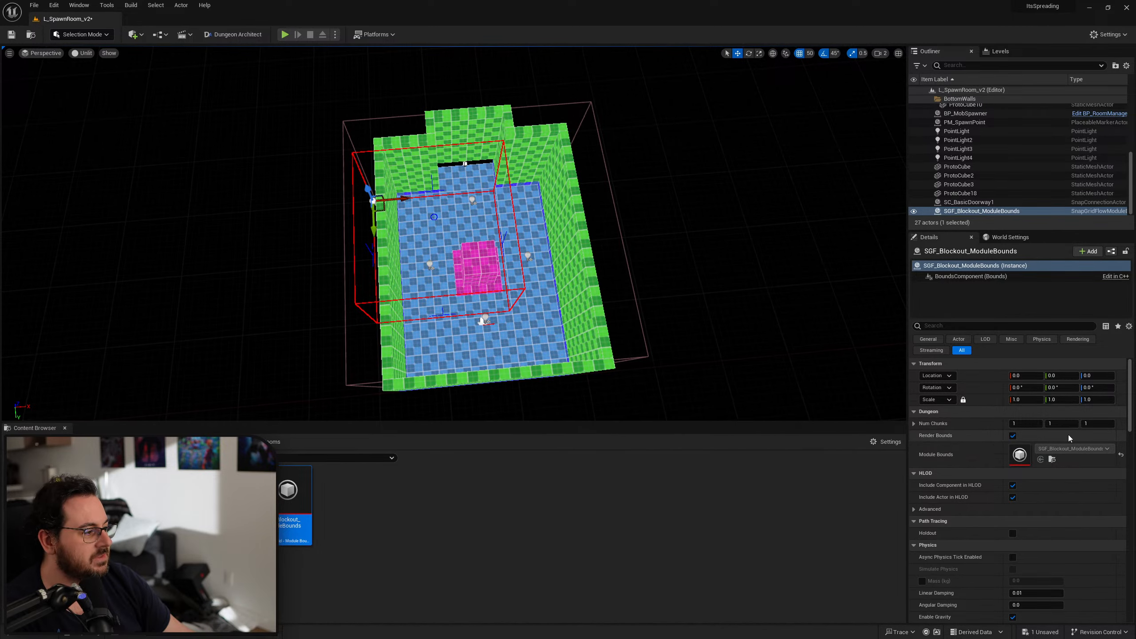
Set the new module bounds' Num Chunks to 2 in both X and Y
click(1020, 424)
text(2)
key(Tab)
text(2)
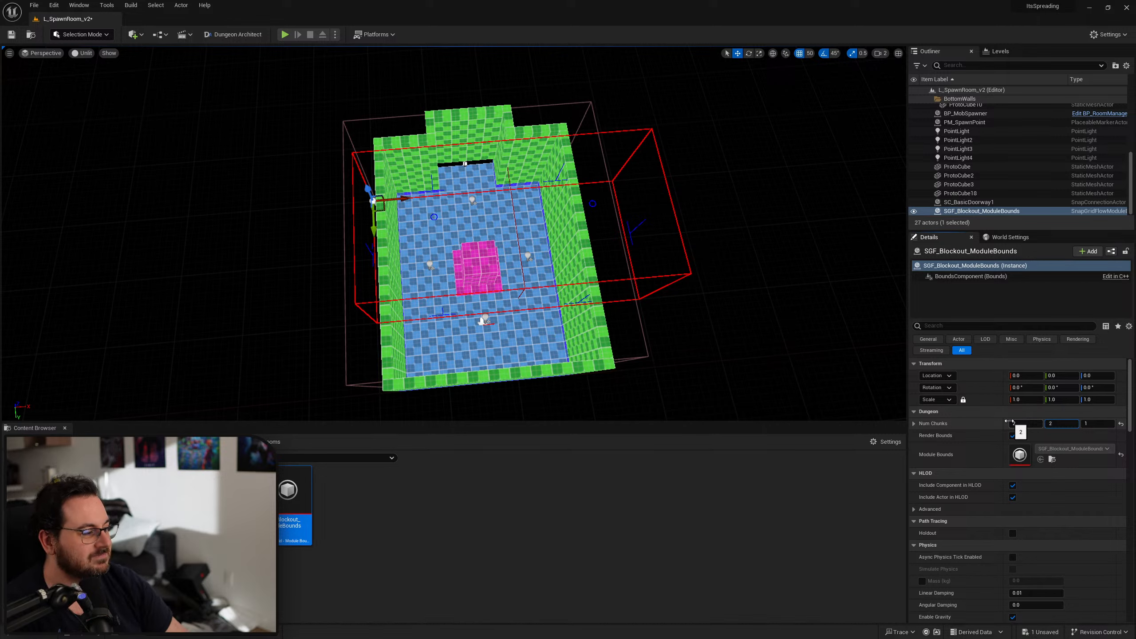
Set the module bounds' X Num Chunks to 3
click(1012, 423)
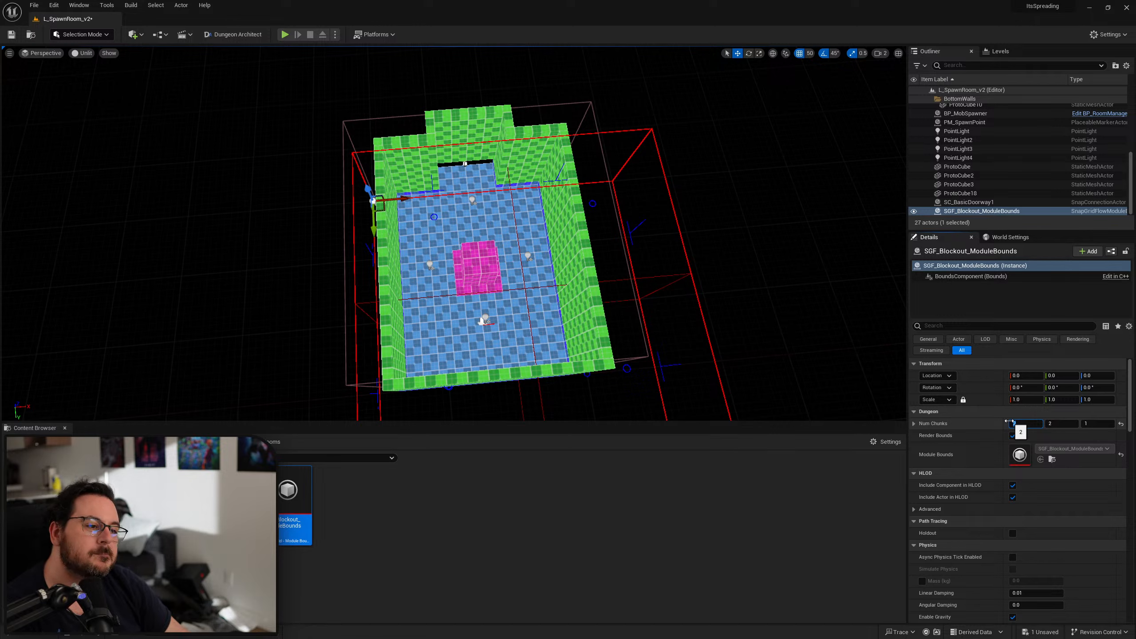
text(3)
key(Tab)
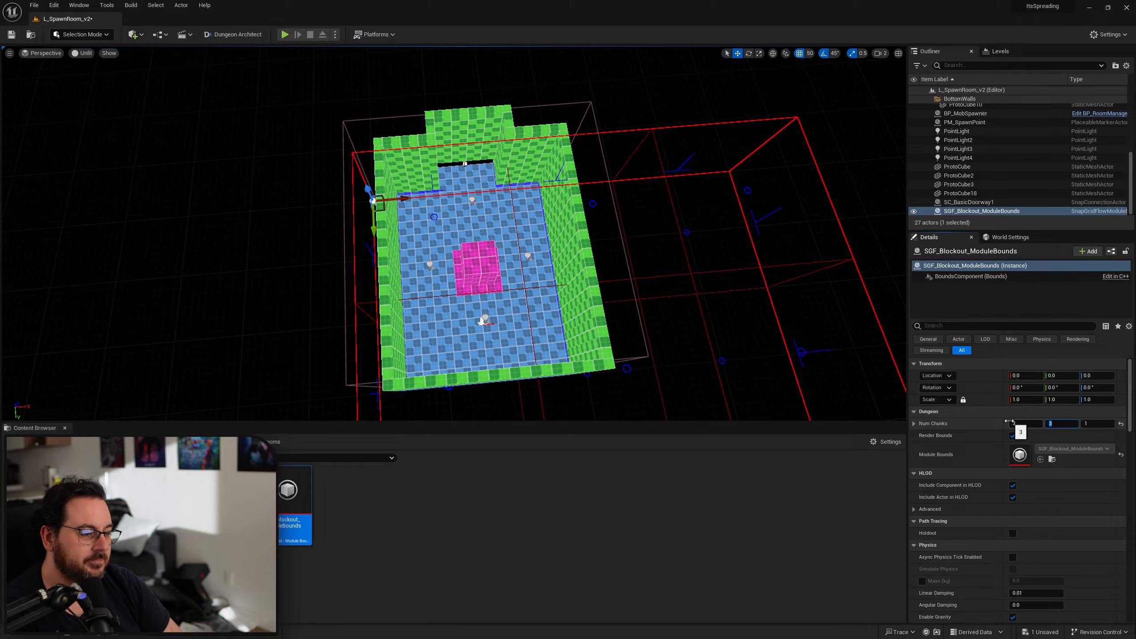
Set the module bounds' Y Num Chunks to 3 and switch to the L_SpawnRoom level
key(Return)
key(ctrl+shift+s)
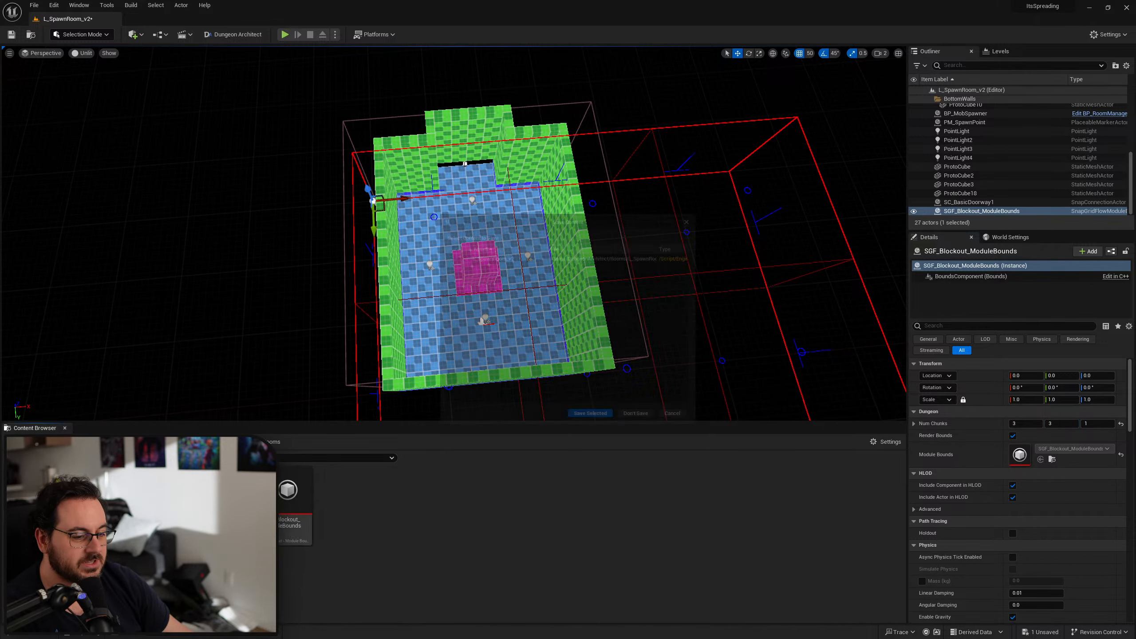
click(656, 425)
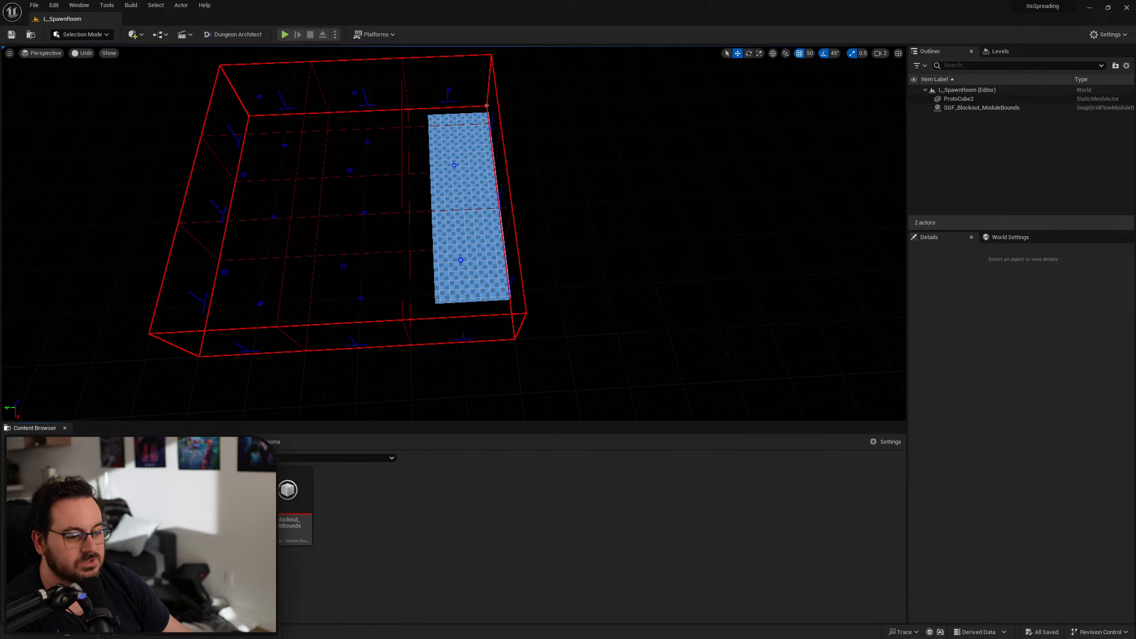
Delete the L_SpawnRoom_v2 level asset from the project
key(Delete)
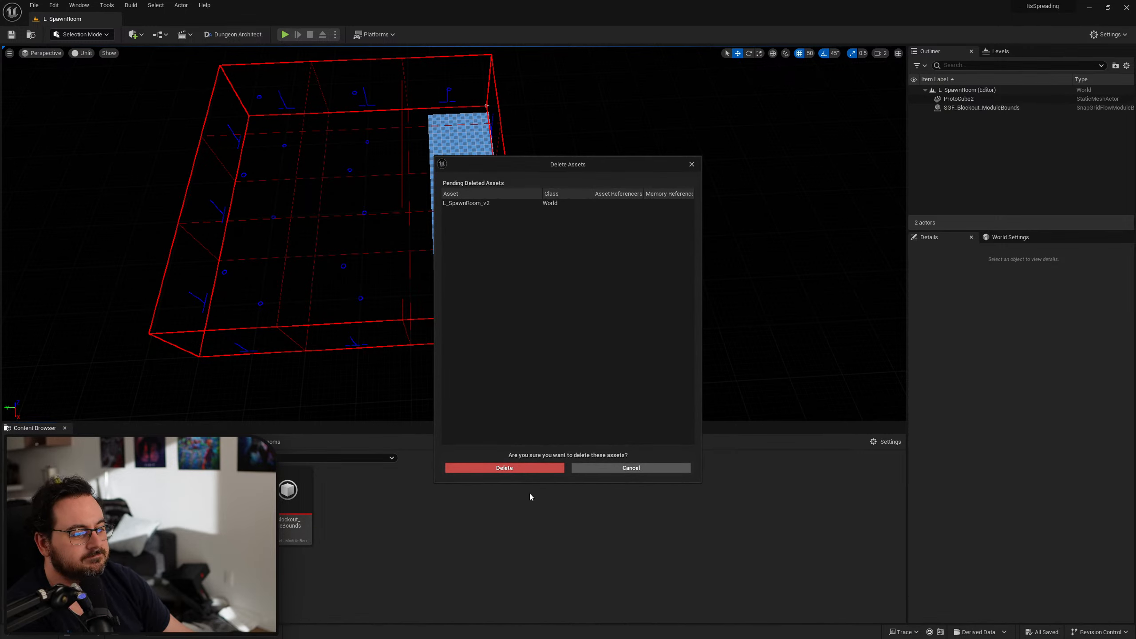
click(506, 469)
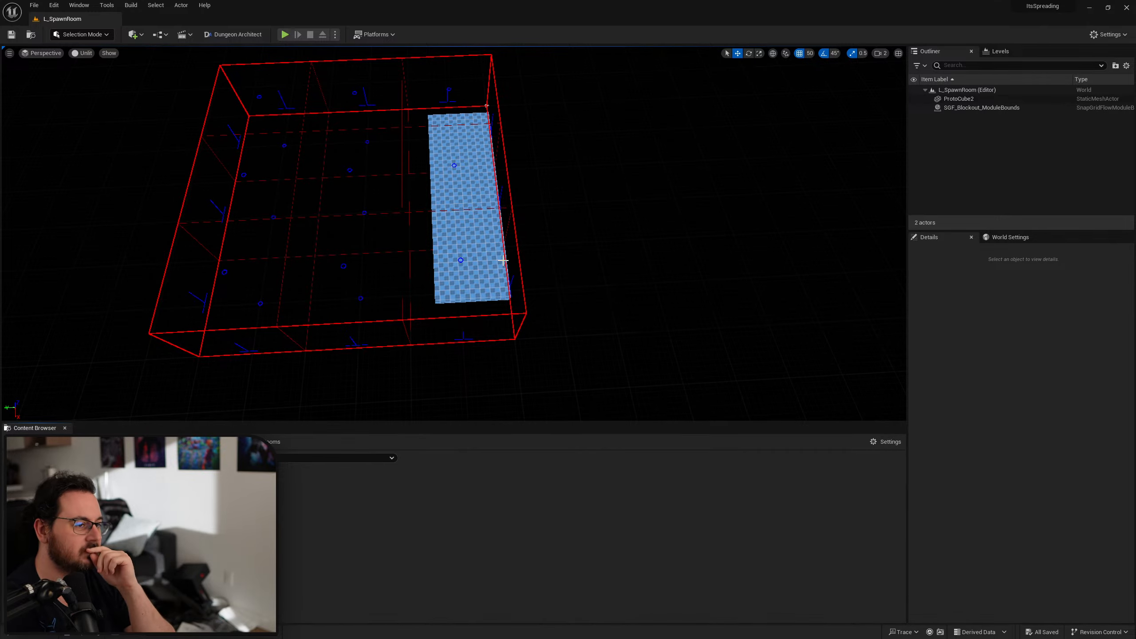
In the top view, move the ProtoCube2 floor to X 100 and Y 100 inside the module bounds
click(452, 225)
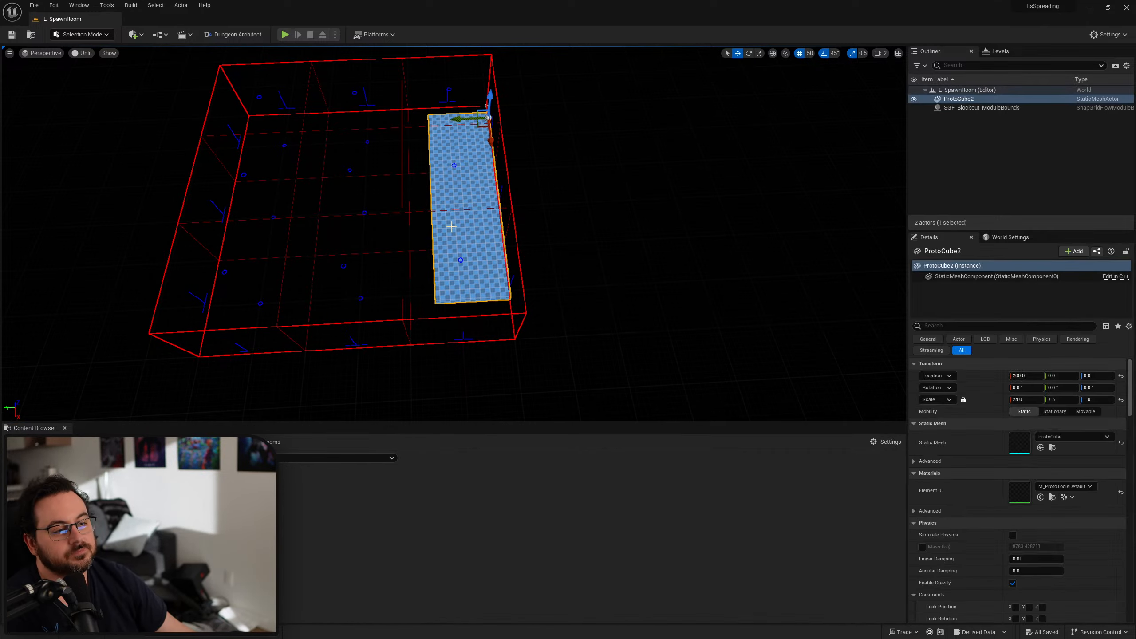
key(a)
right_drag(452, 226, 548, 208)
key(w)
key(alt+j)
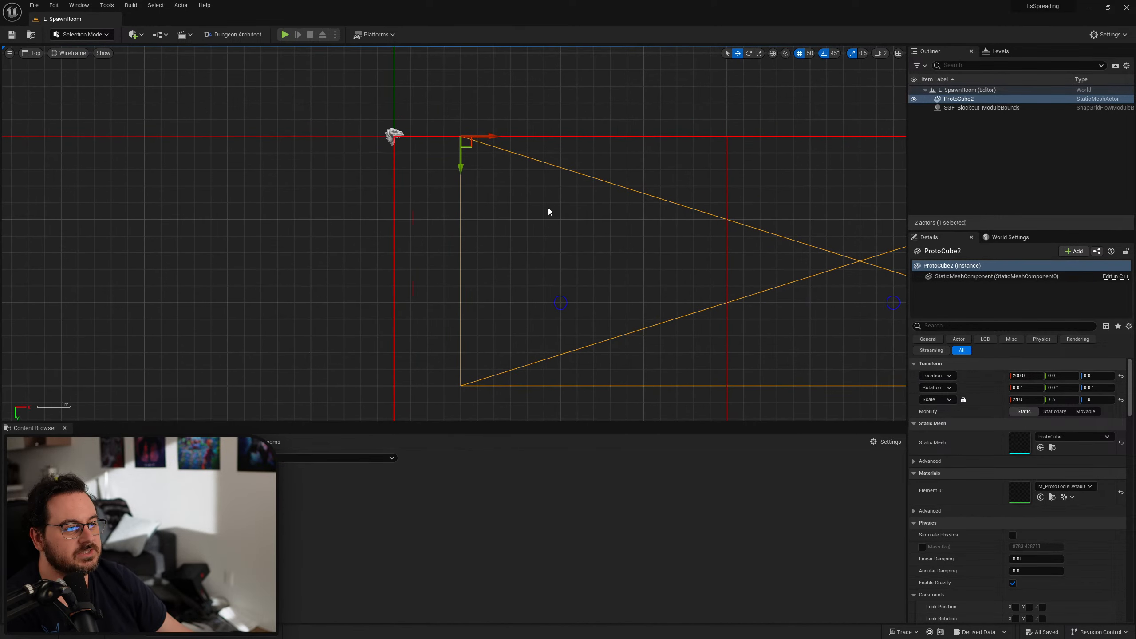
drag(492, 139, 431, 191)
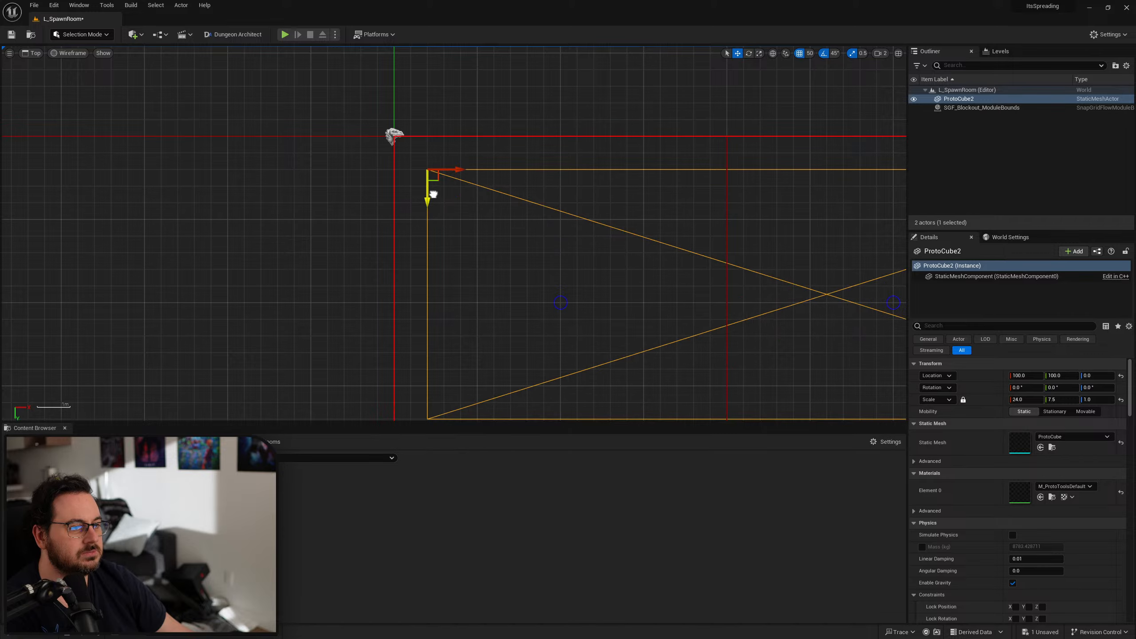
right_drag(532, 243, 291, 184)
scroll(291, 185, down, 3)
scroll(481, 209, down, 1)
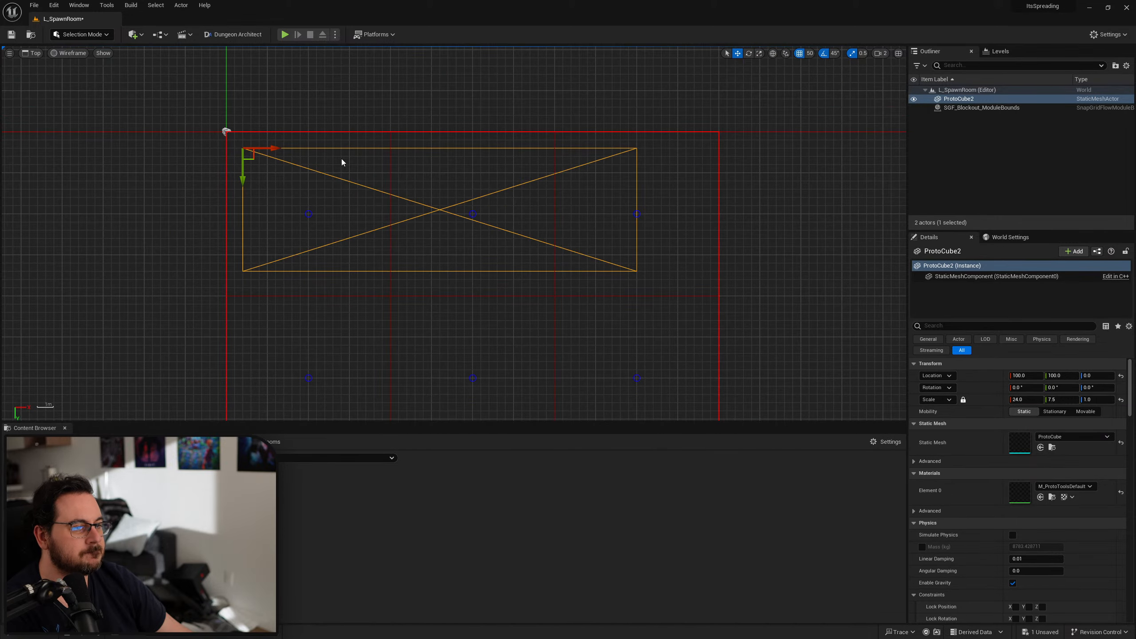
Scale the ProtoCube2 floor to 28 in X and Y to fill the module bounds, and return to the perspective view
key(r)
drag(269, 148, 291, 148)
right_drag(274, 177, 393, 67)
scroll(361, 102, down, 4)
drag(363, 81, 363, 190)
key(alt+g)
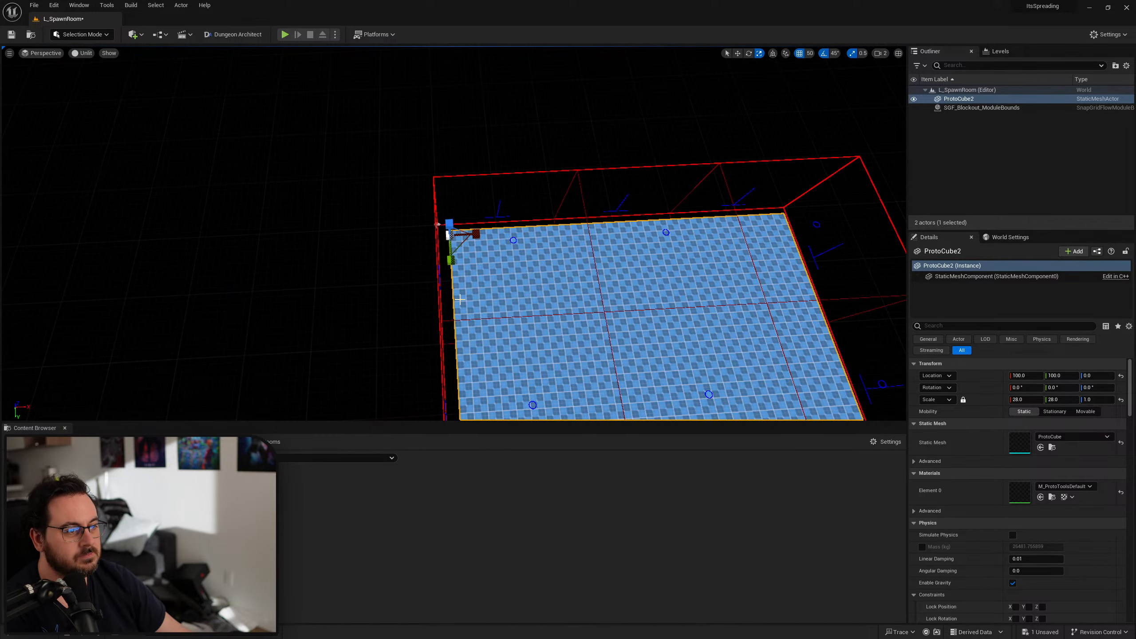
mouse_move(551, 248)
right_down()
mouse_move(586, 253)
mouse_move(622, 286)
mouse_move(551, 248)
right_up()
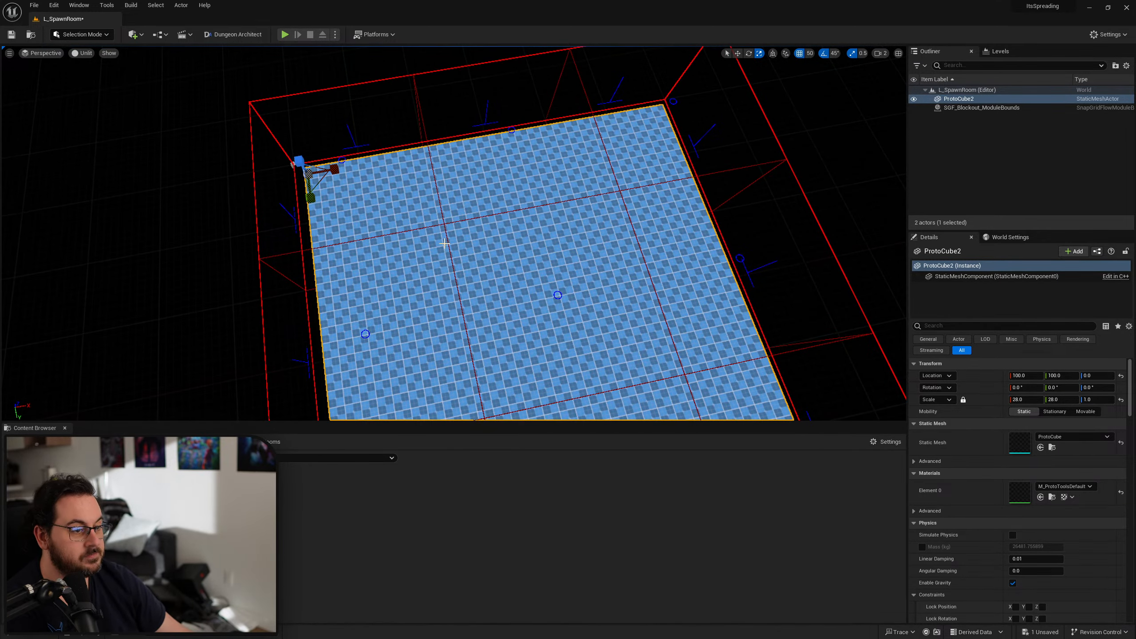
Place a point light over the floor near the bounds' origin corner, raised to Z 525, with the viewport in lit mode
click(348, 223)
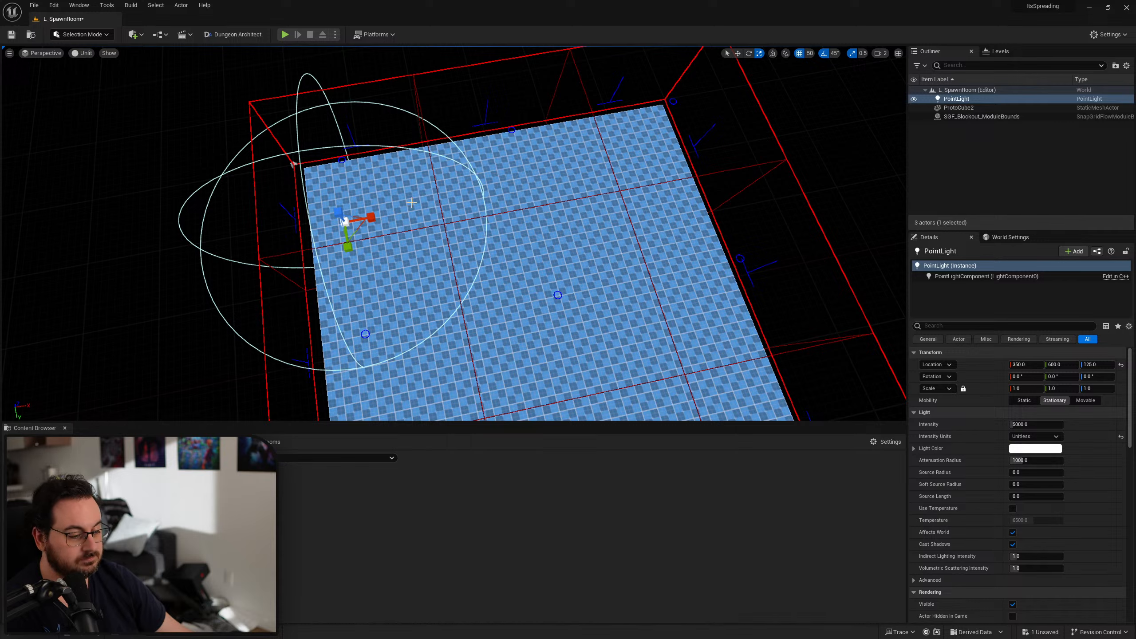
key(alt+4)
key(w)
drag(345, 208, 333, 191)
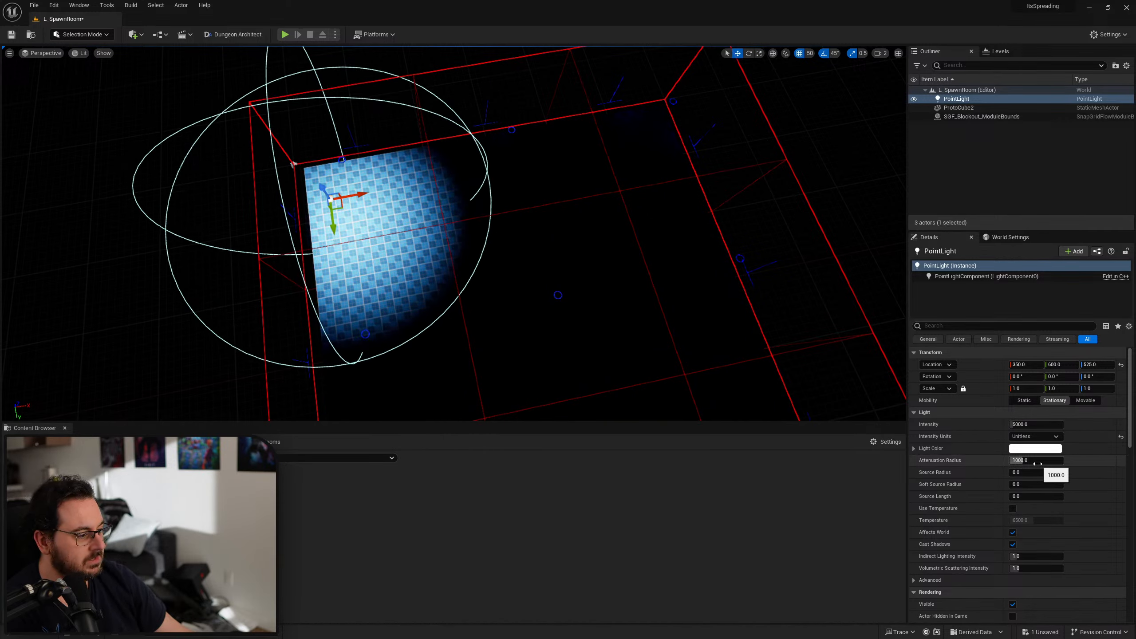
Set the point light's Attenuation Radius to 16384 and move it above the floor's center at 1400, 1400, 1975
drag(1037, 464, 1119, 464)
right_drag(448, 233, 485, 258)
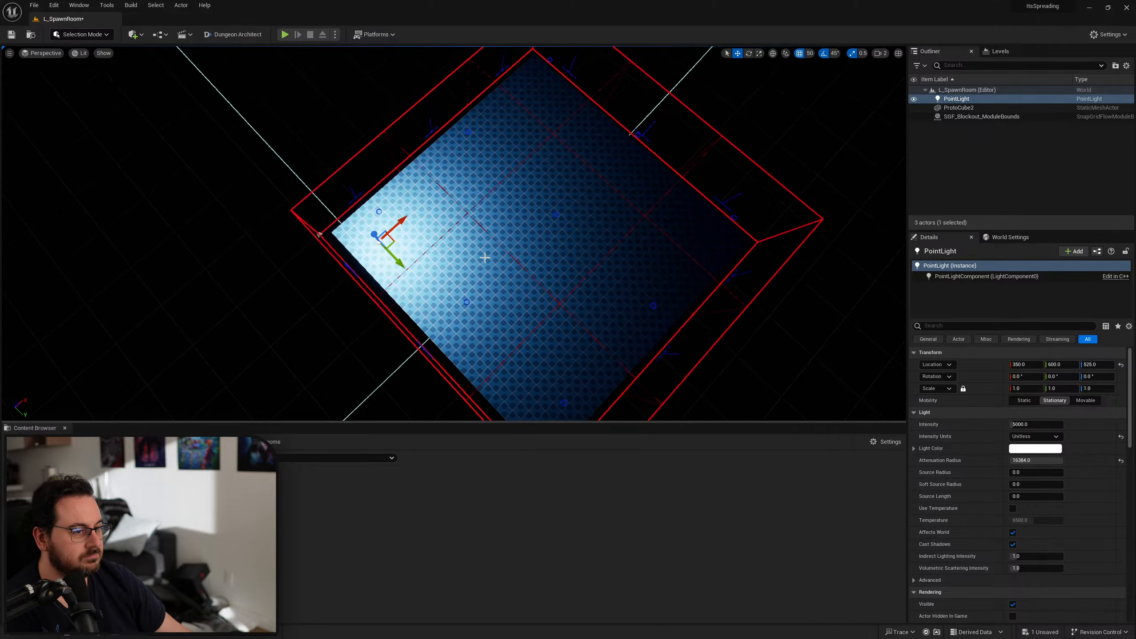
drag(383, 241, 583, 154)
right_drag(583, 155, 561, 213)
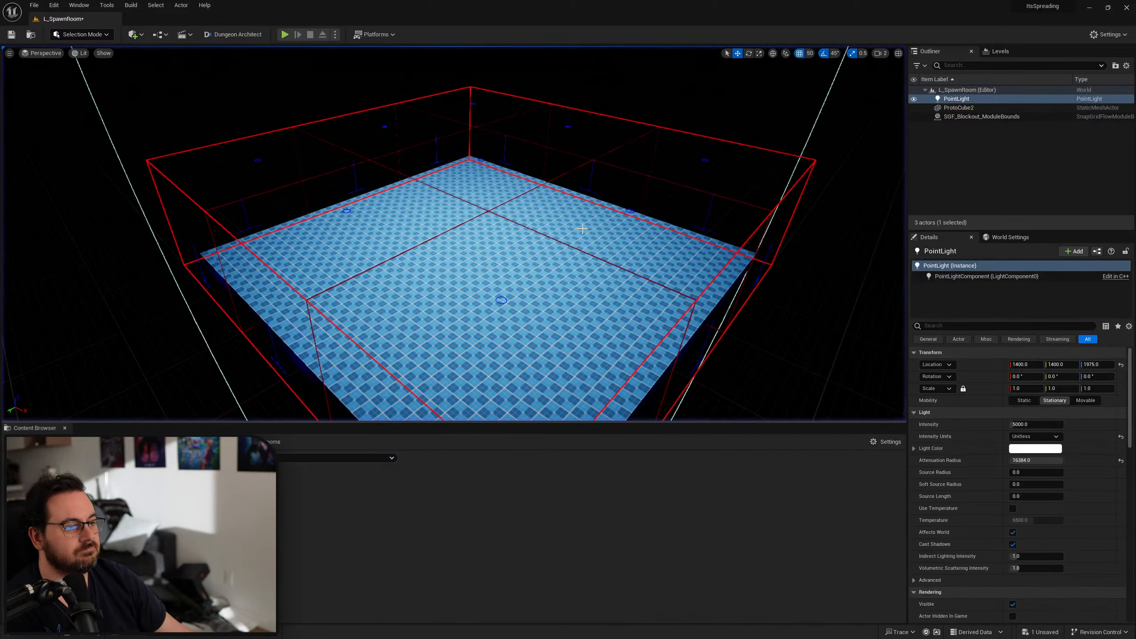
Play the level twice from a spot on the floor to check the lighting in game, stopping each run
right_drag(583, 230, 559, 296)
right_click(559, 297)
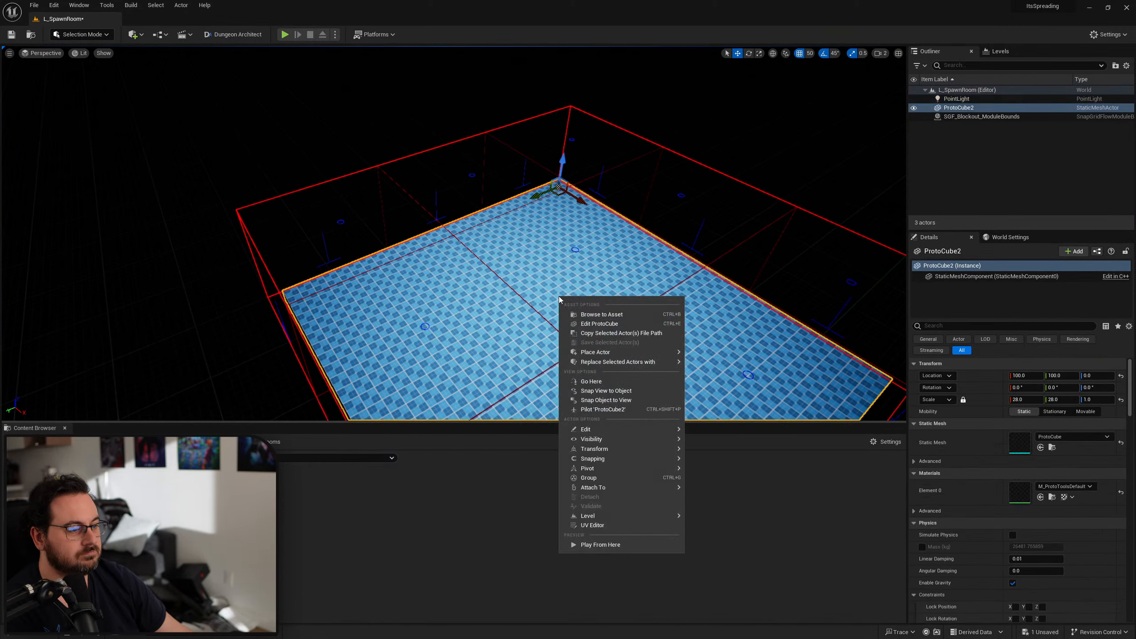
click(596, 545)
key(Escape)
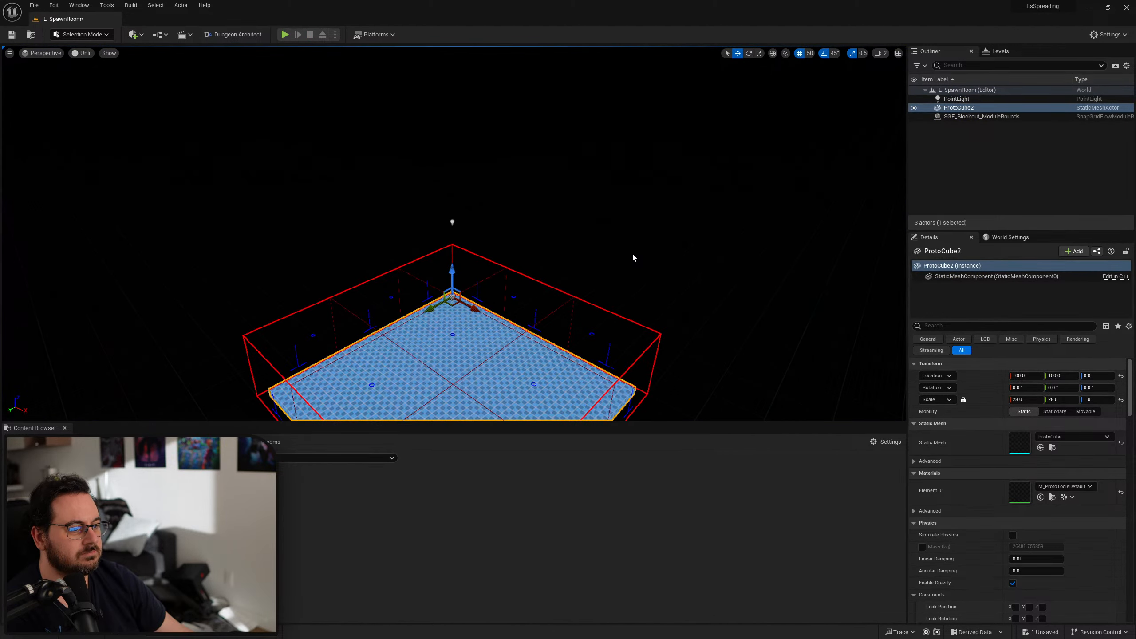
right_drag(627, 251, 586, 305)
key(w)
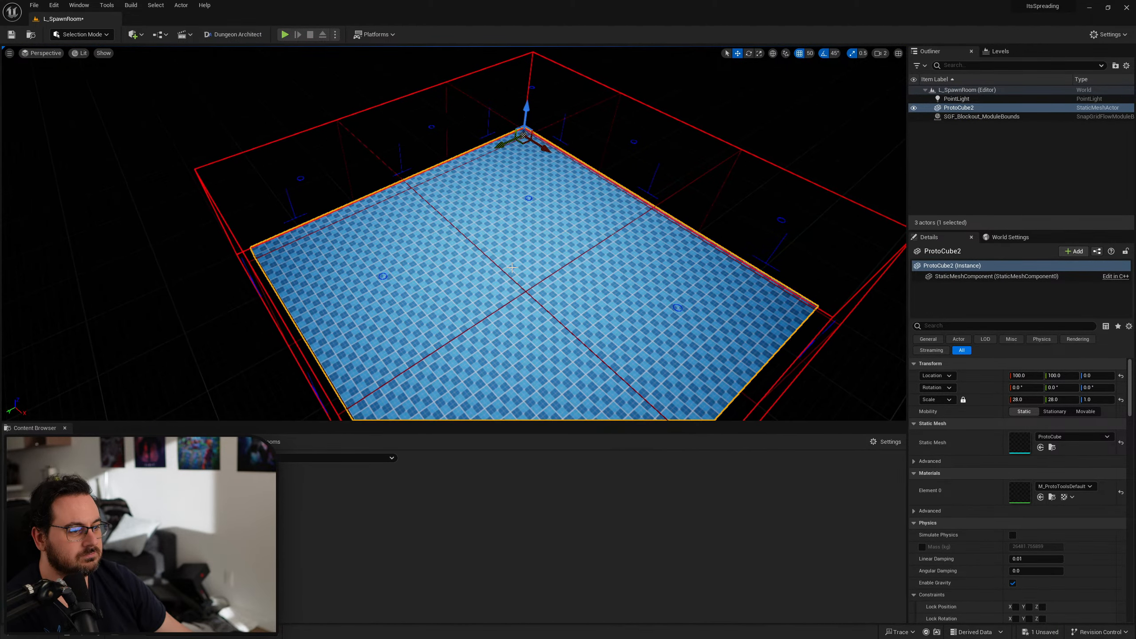
right_click(510, 268)
click(566, 516)
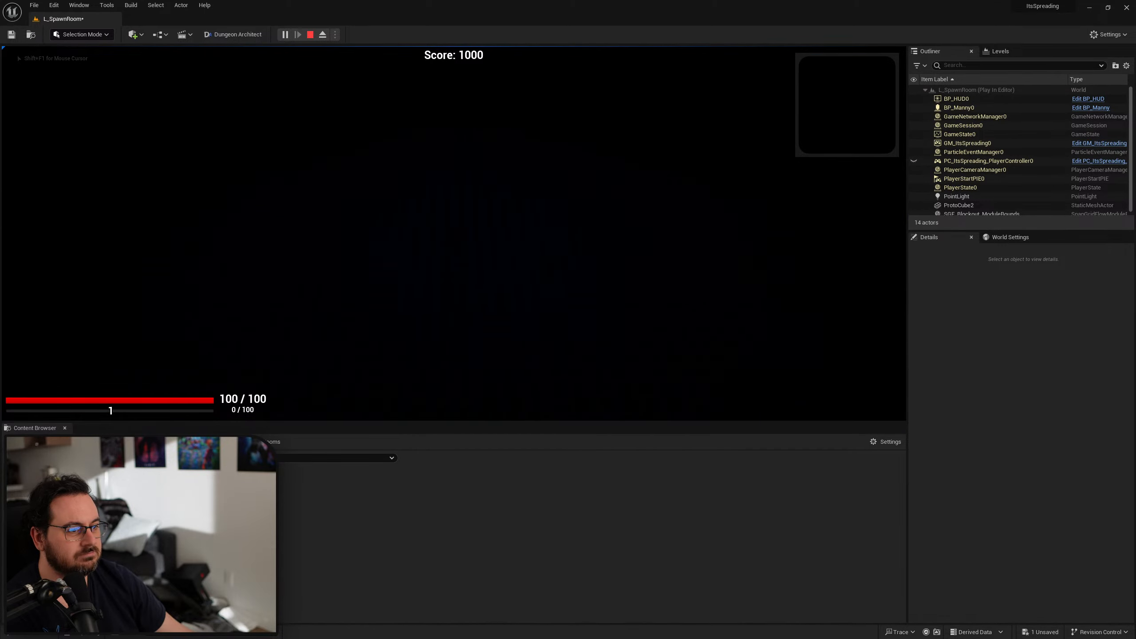
key(Escape)
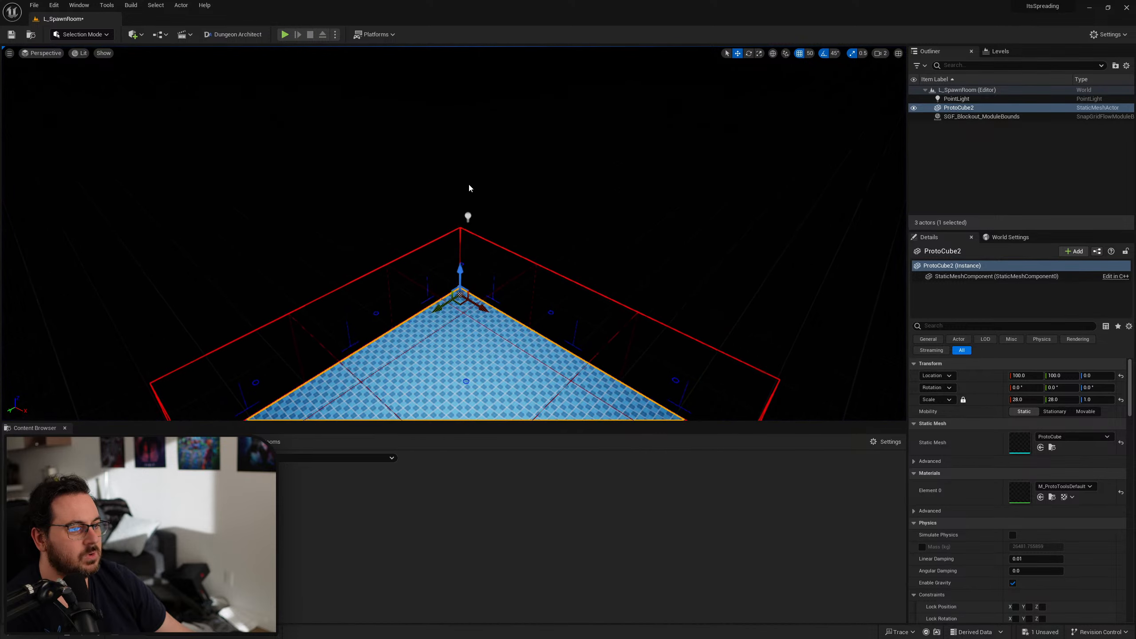
Make the point light Movable and lower it to Z 525
click(468, 217)
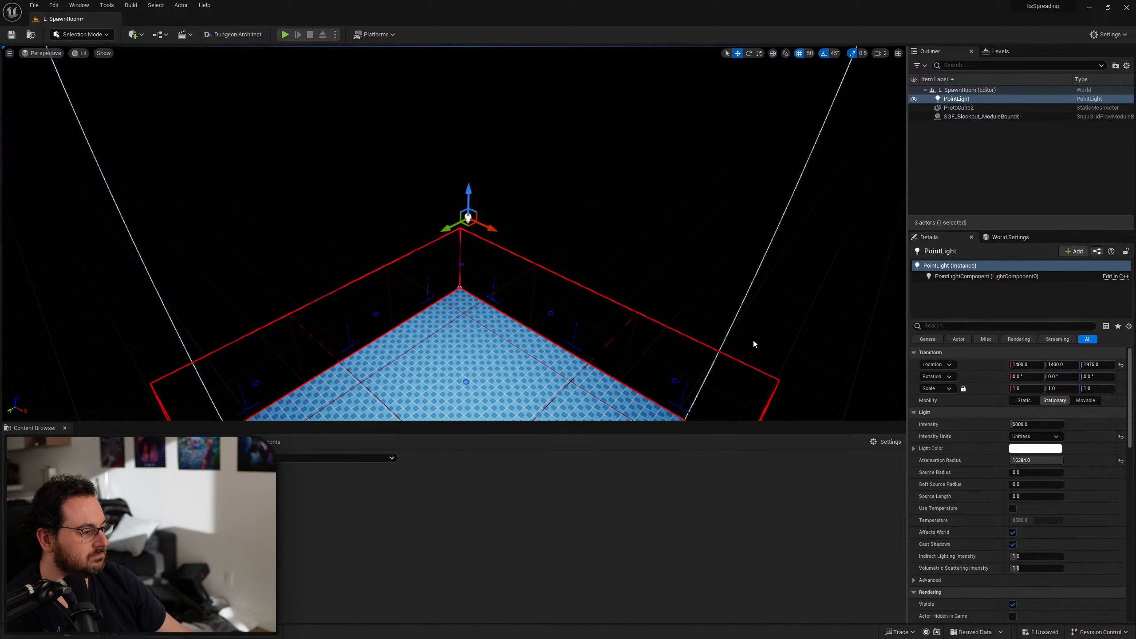
click(1085, 401)
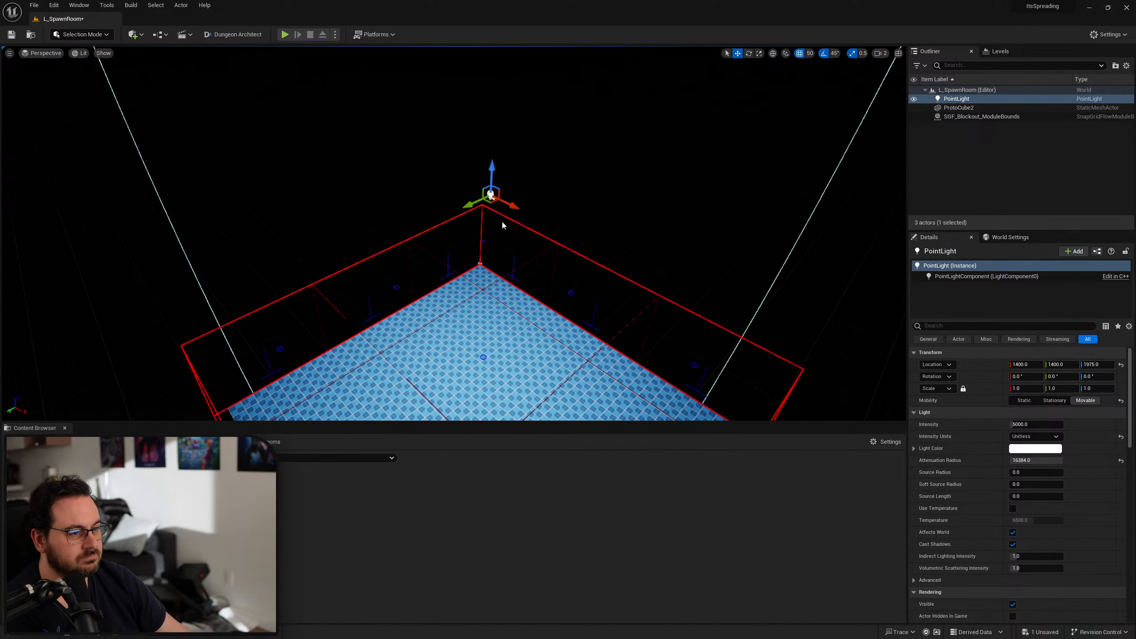
drag(490, 178, 486, 354)
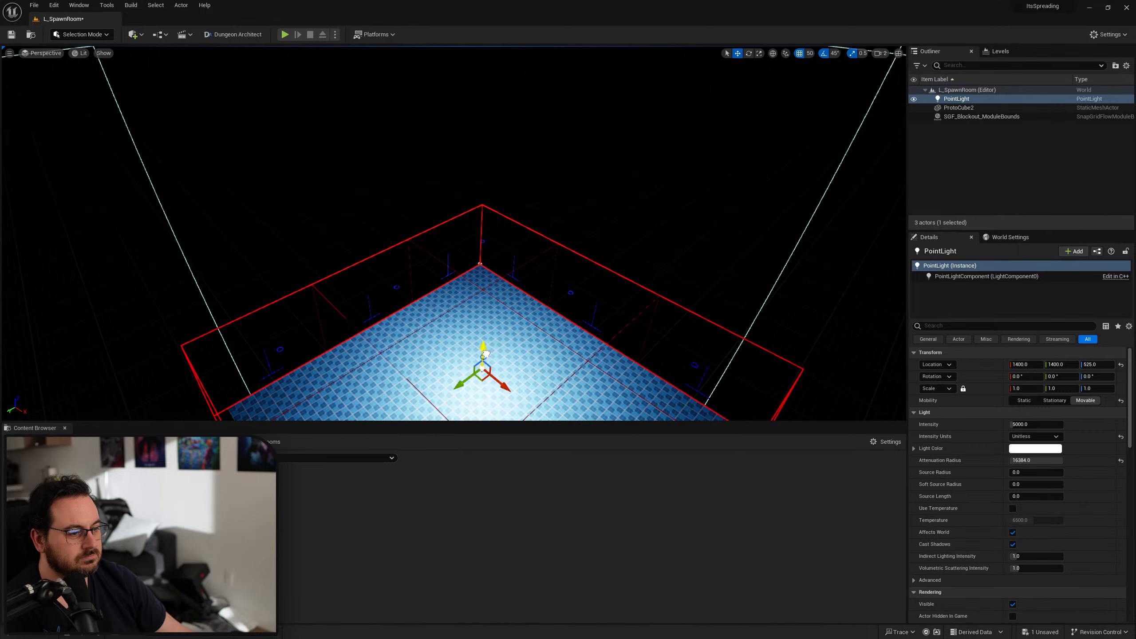
Play the level from the floor to check the lowered light in game, and stop the run
right_drag(542, 336, 543, 384)
right_click(499, 265)
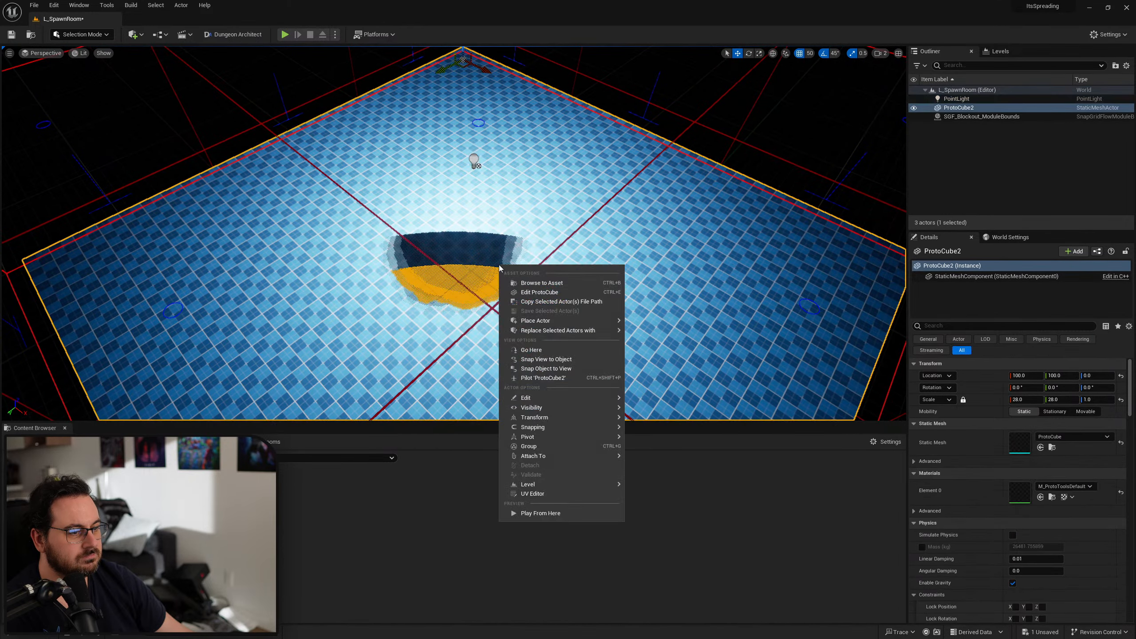
click(575, 513)
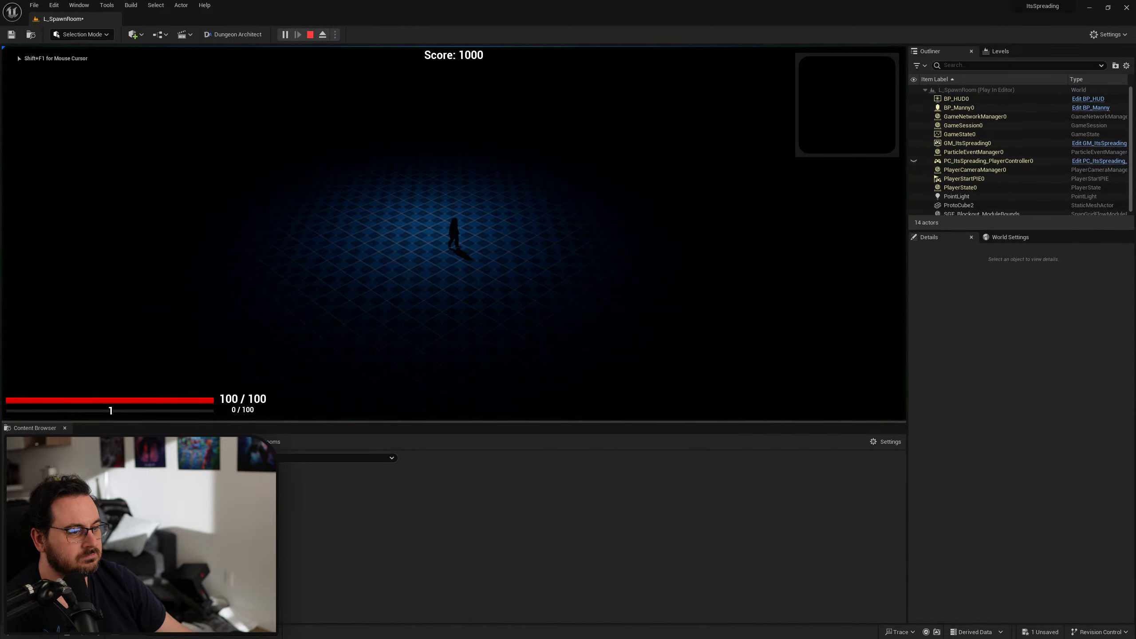
key(Escape)
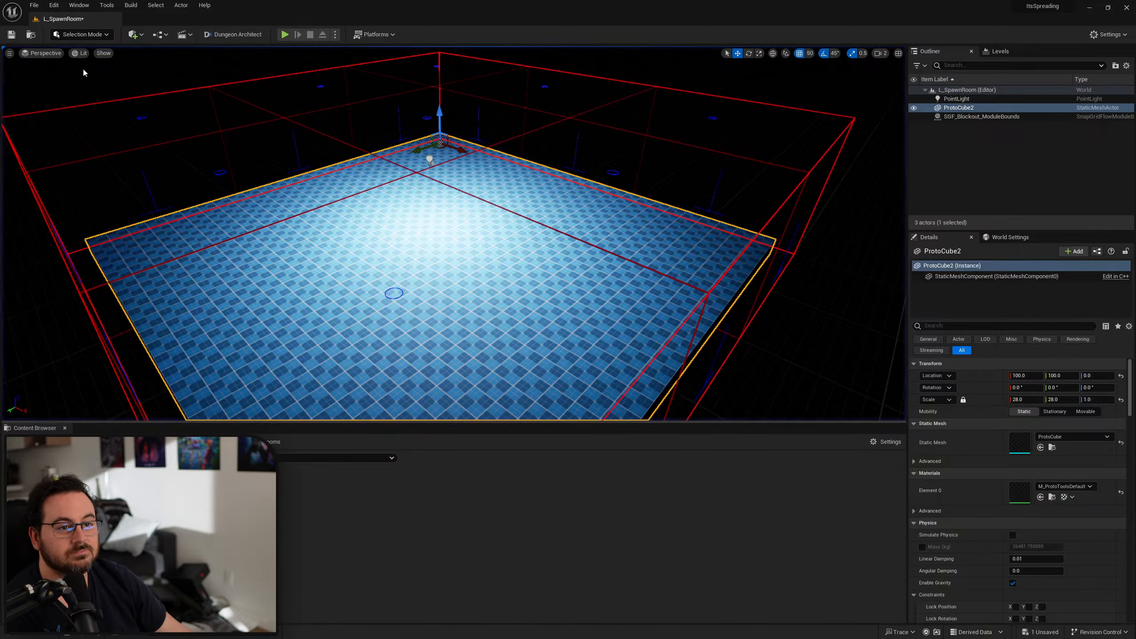
click(75, 56)
click(74, 55)
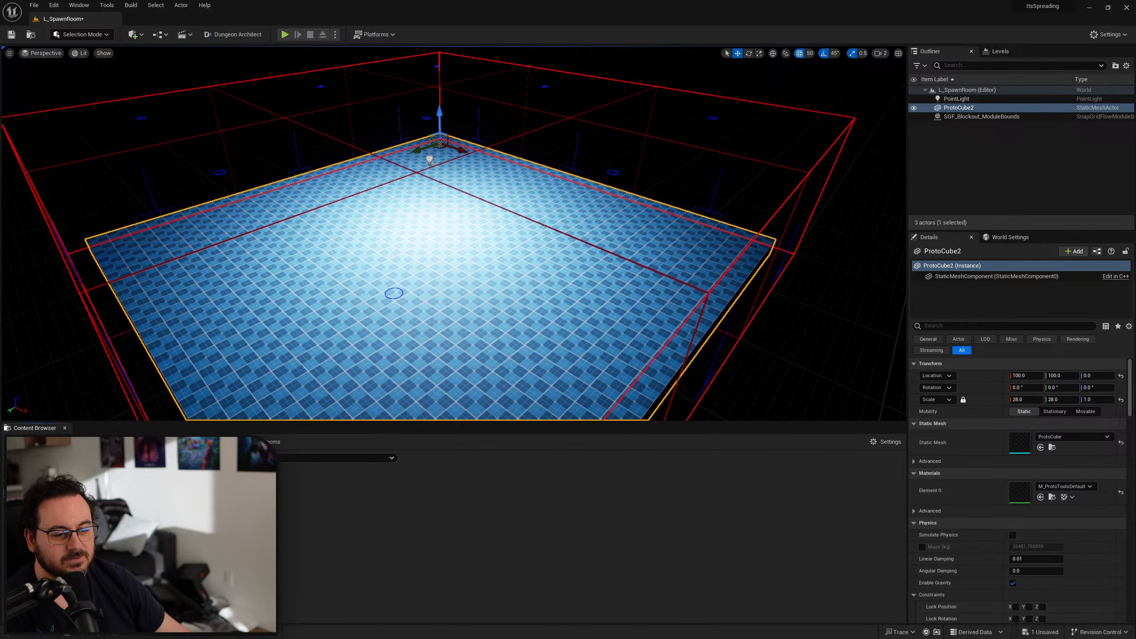
Open the BP_Manny blueprint and turn off its Camera's Metering Mode, Exposure Compensation and Apply Physical Camera Exposure overrides
click(340, 539)
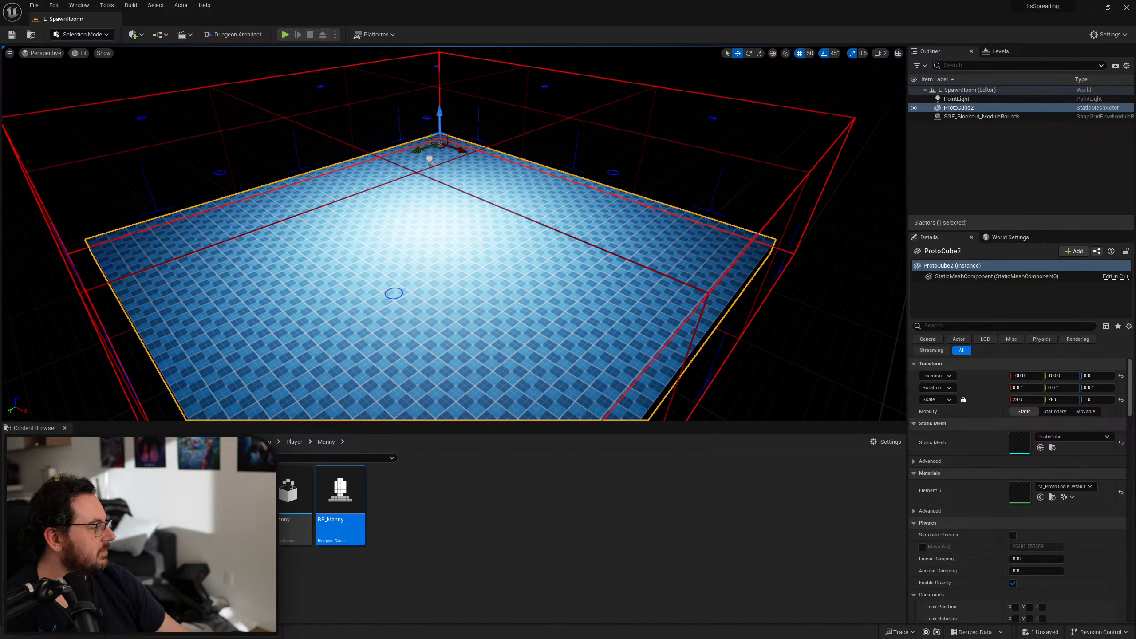
double_click(340, 539)
click(56, 120)
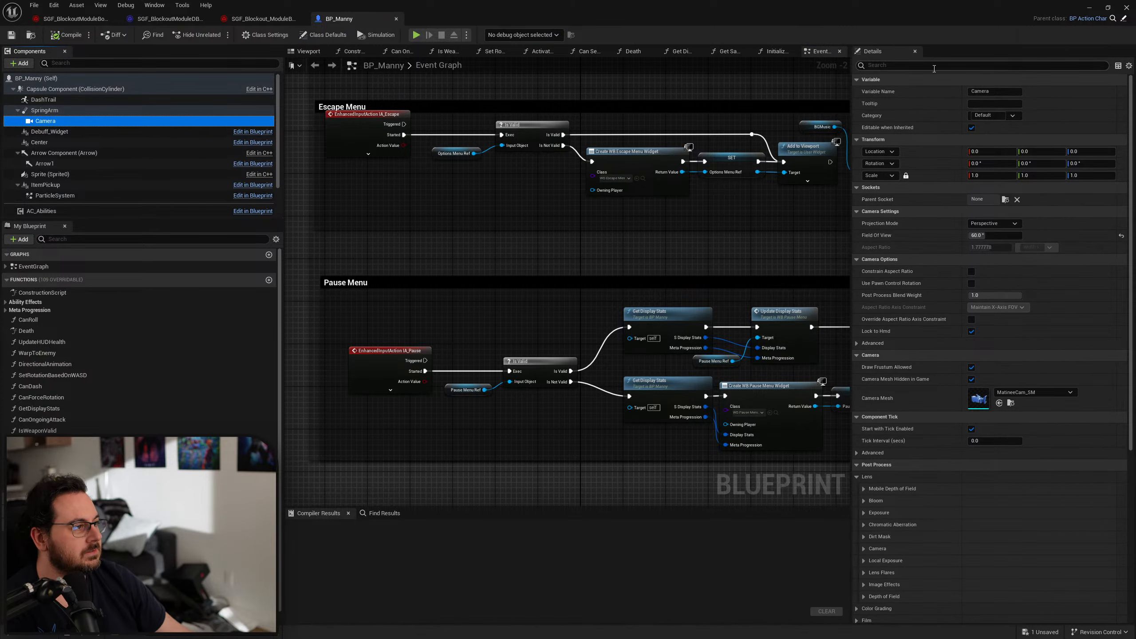
scroll(908, 459, down, 5)
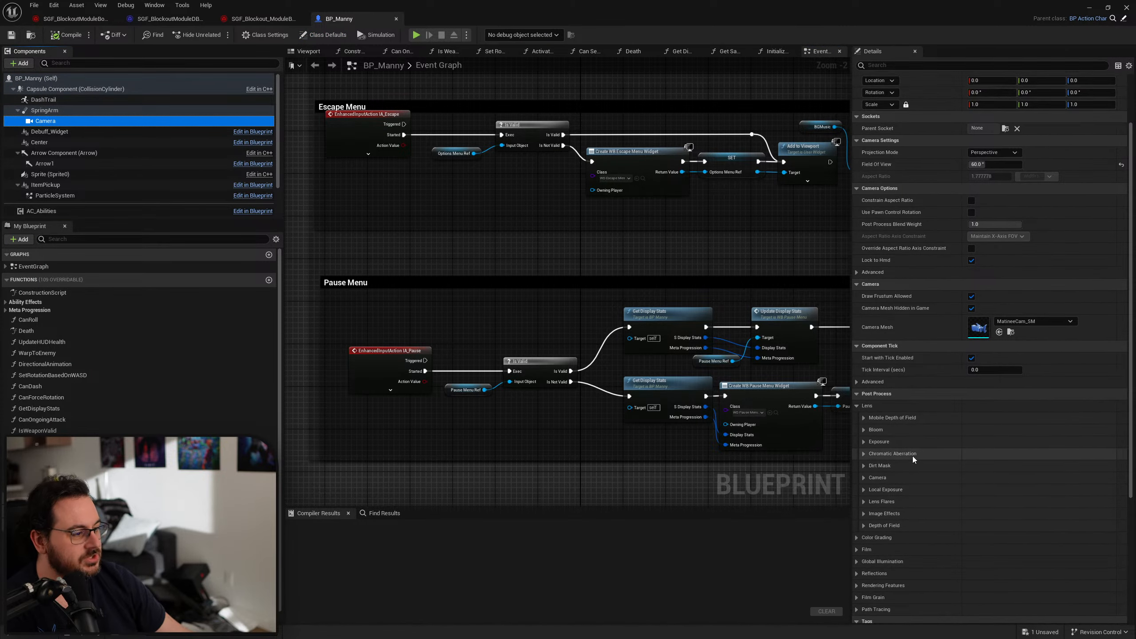
click(863, 442)
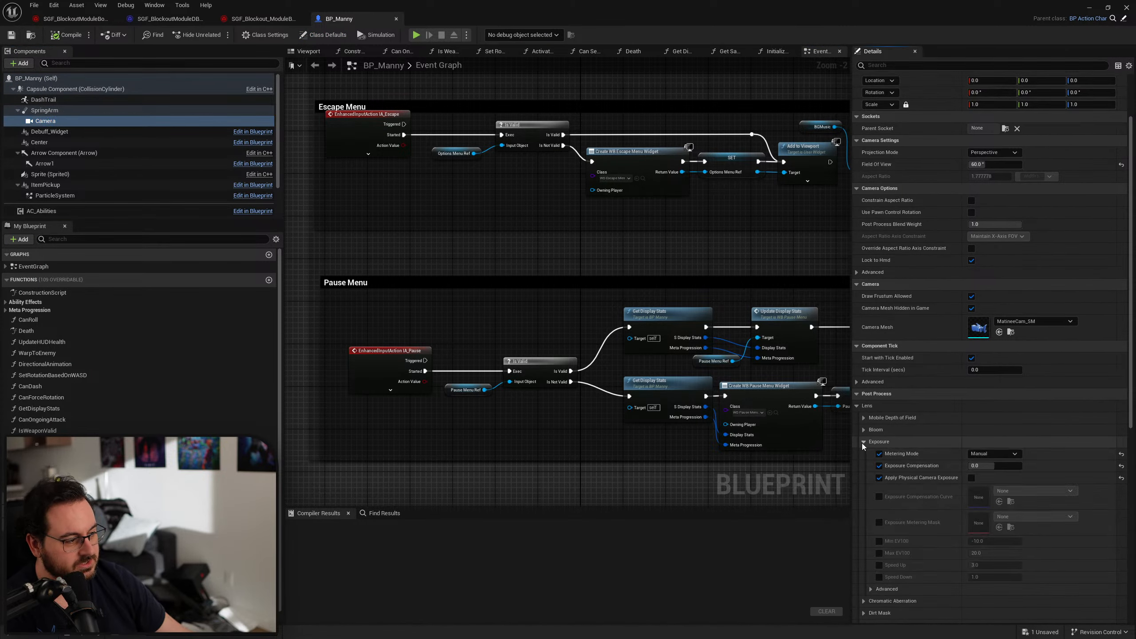
click(972, 480)
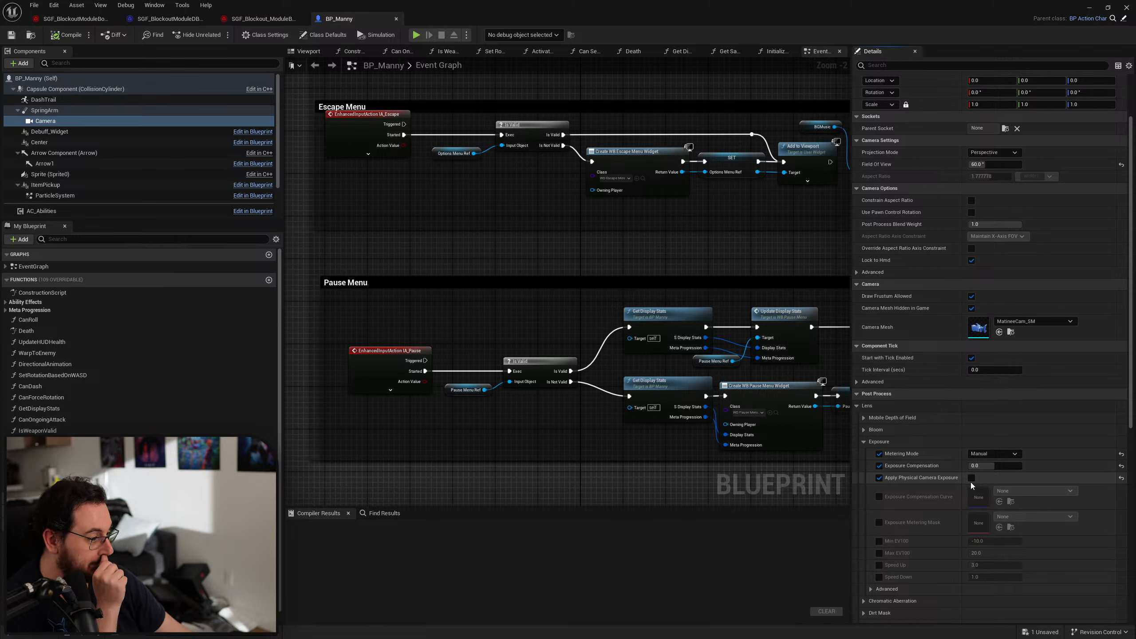
click(879, 478)
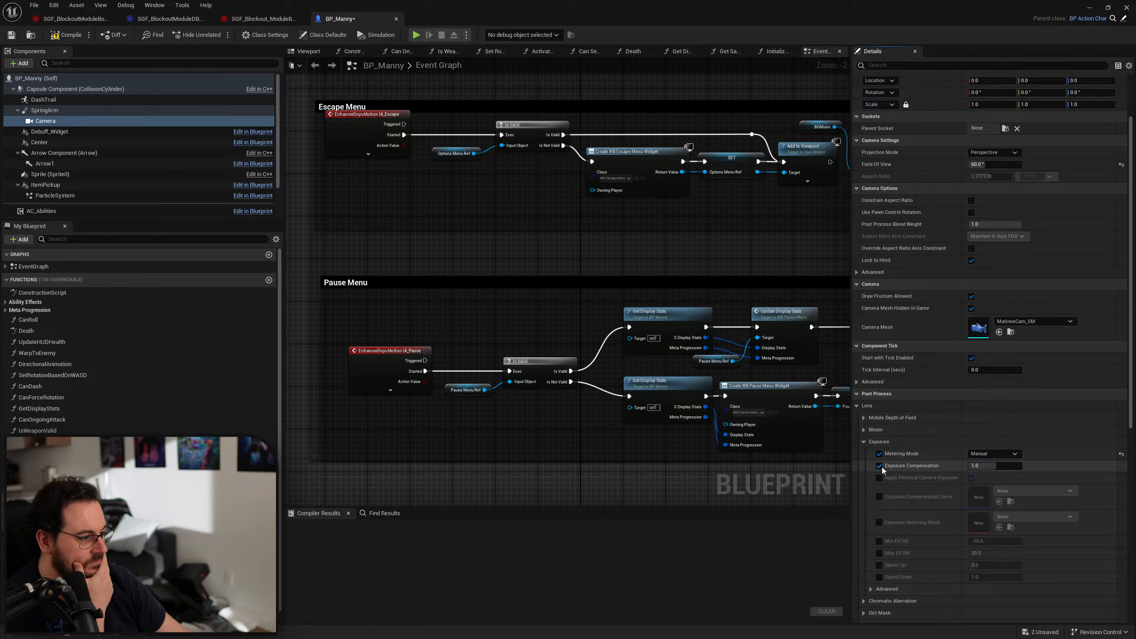
click(879, 466)
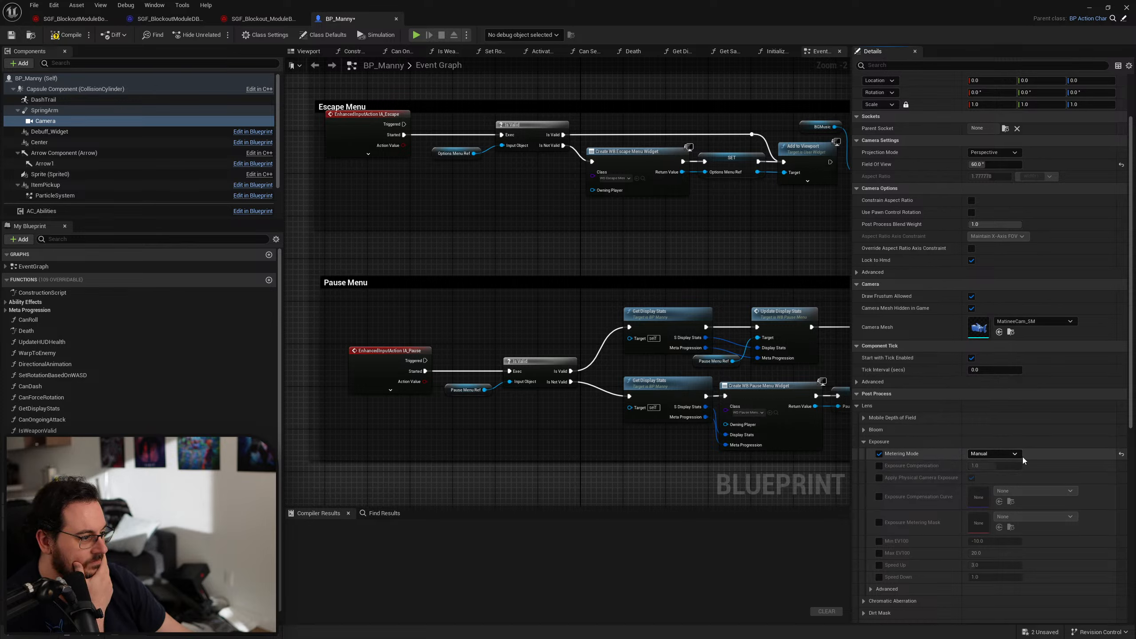
click(879, 454)
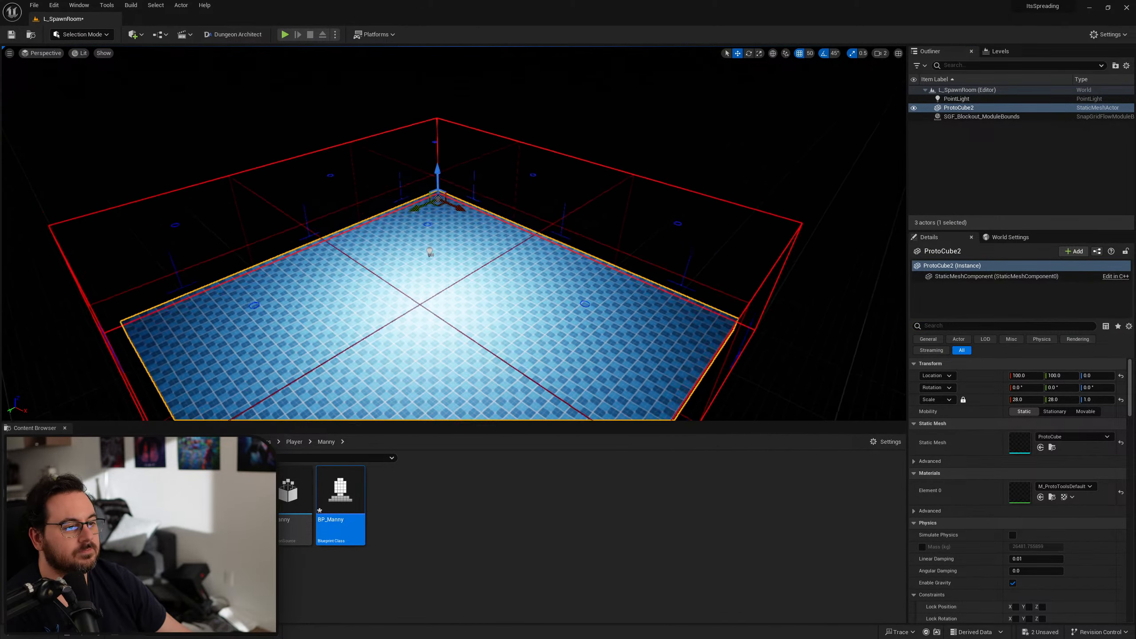
Raise the point light straight up to Z 1575 above the floor
key(e)
click(431, 297)
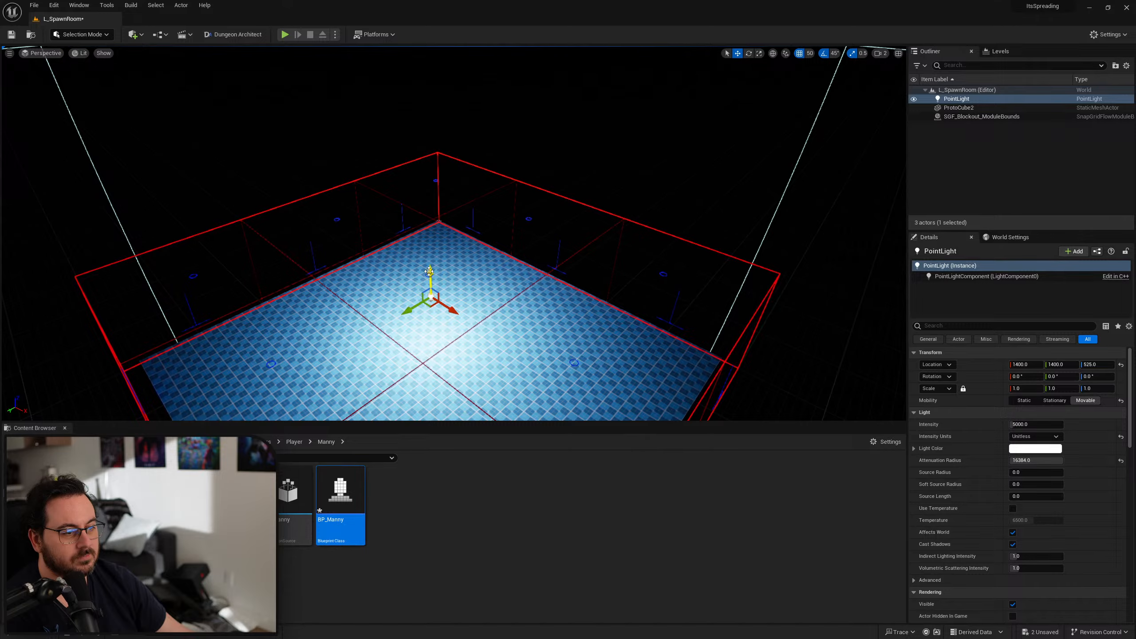
drag(429, 271, 424, 110)
key(f)
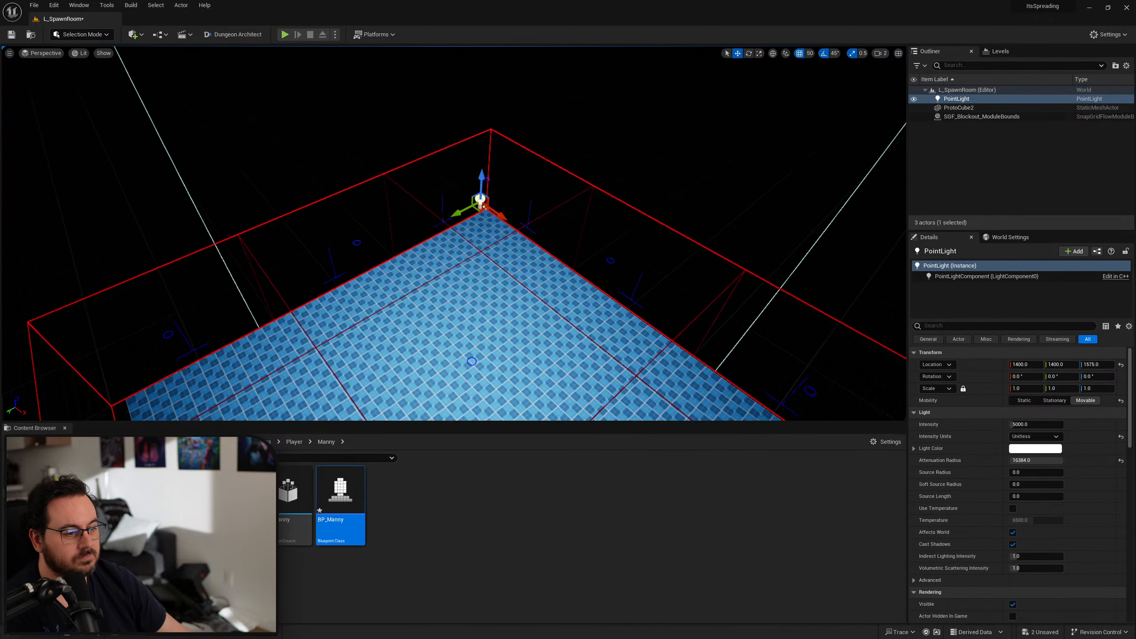
Play the level from the floor in full screen, run the character around to check the raised light, and stop the run
right_click(466, 309)
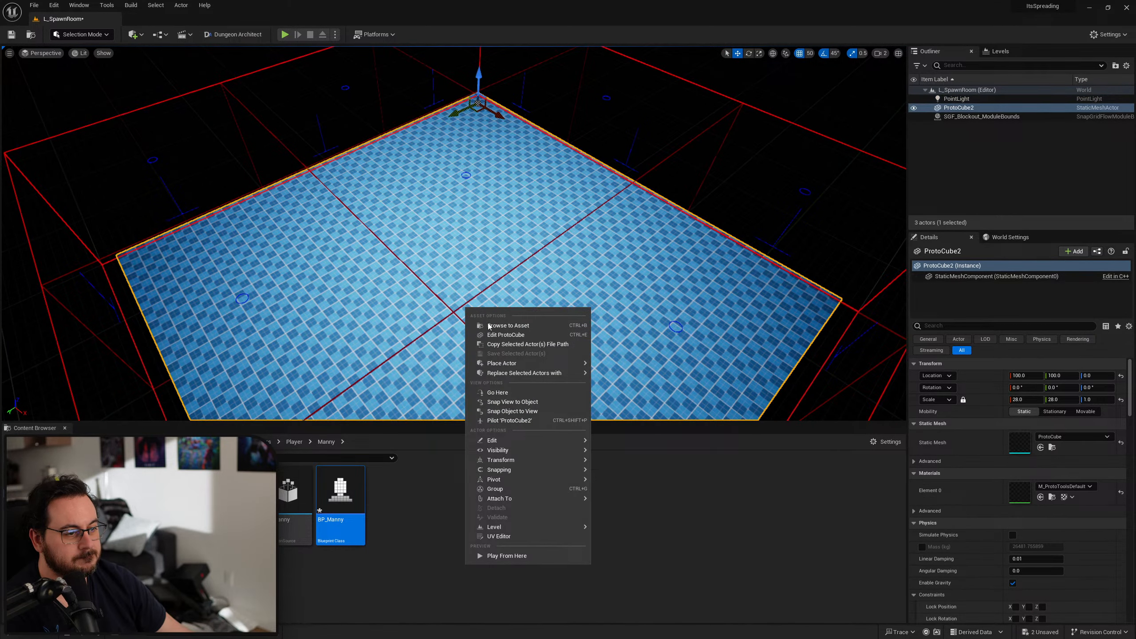
click(507, 556)
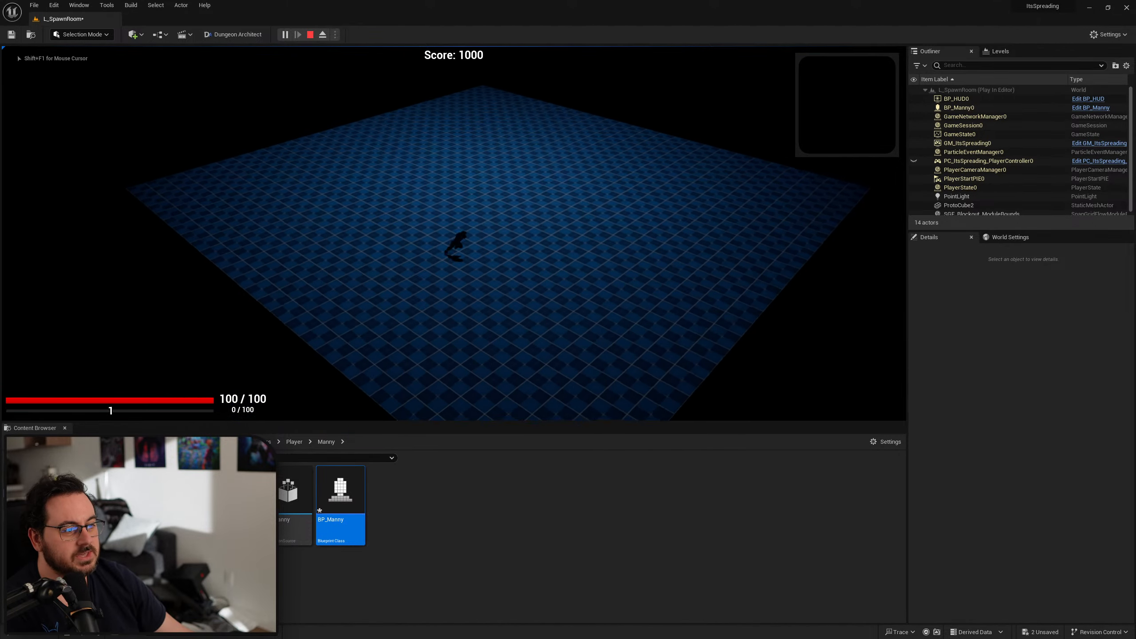
key(F11)
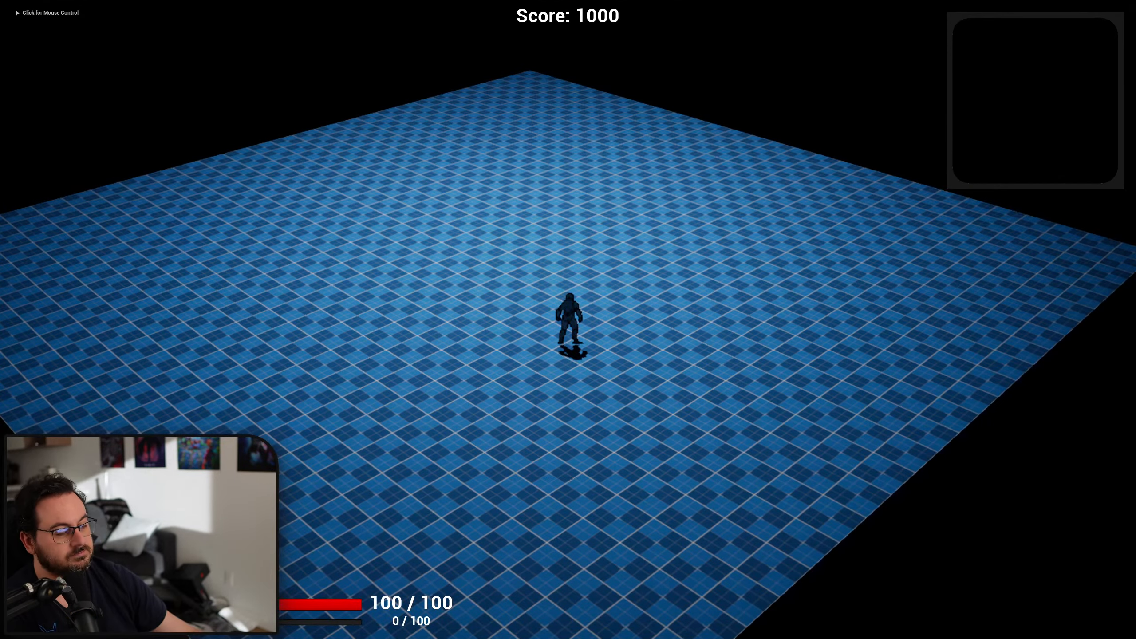
key(w)
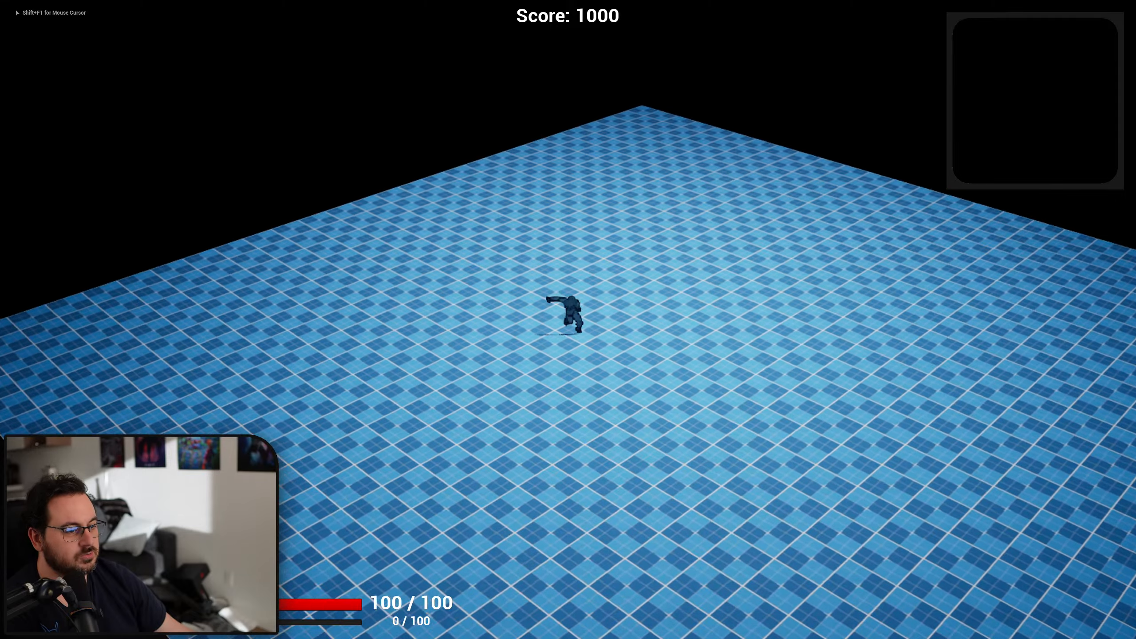
key(d)
key(s)
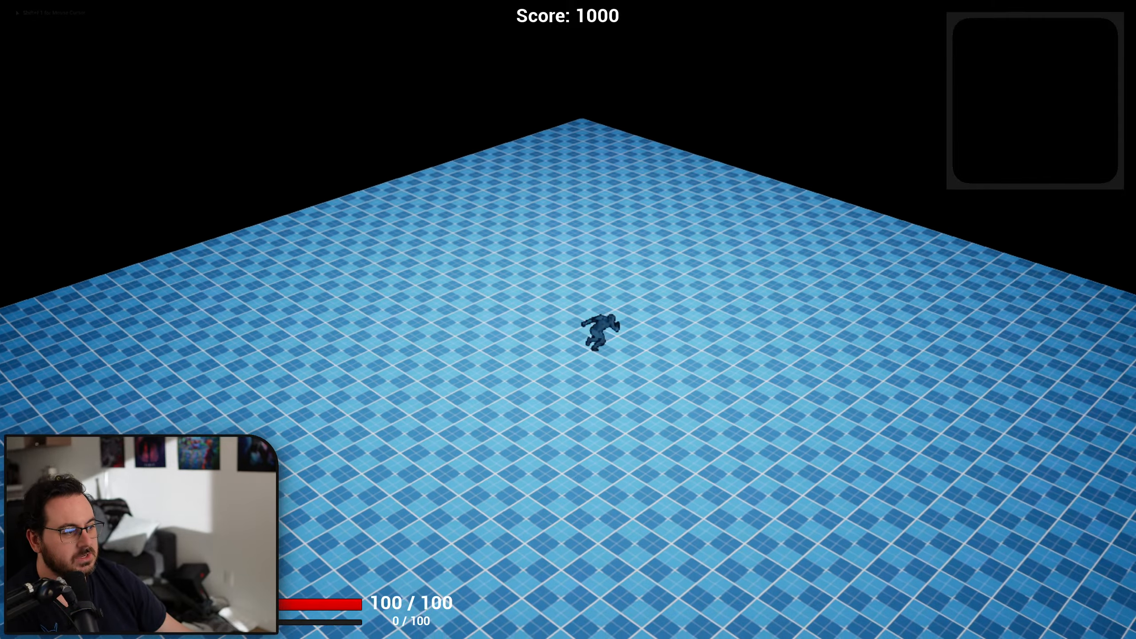
key(a)
key(w)
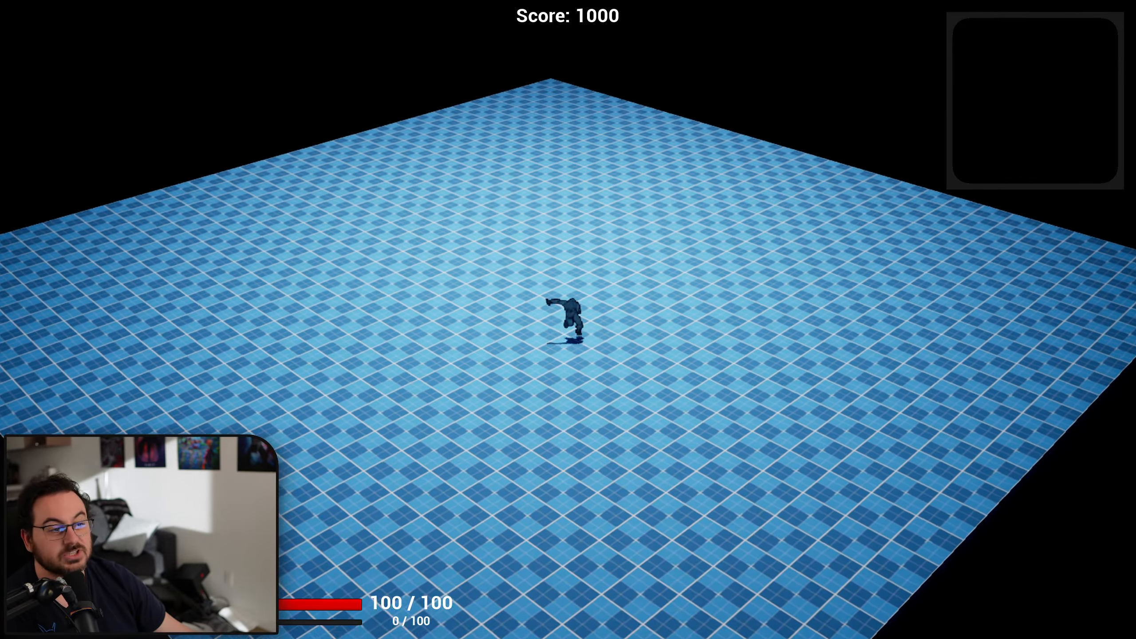
key(d)
key(a)
key(s)
key(d)
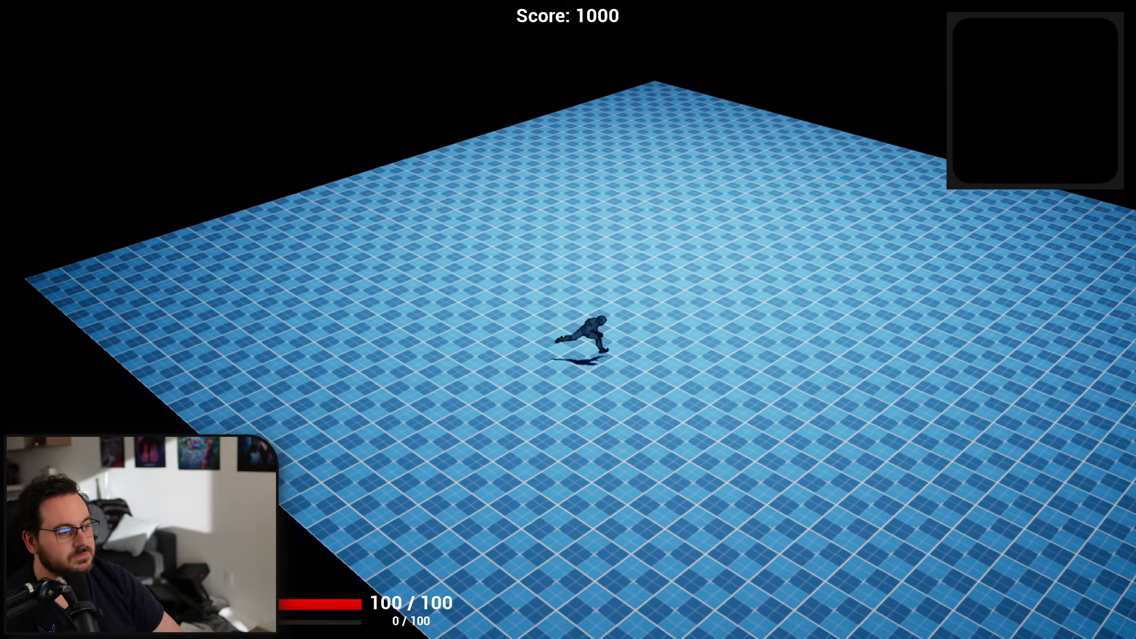
key(w)
key(a)
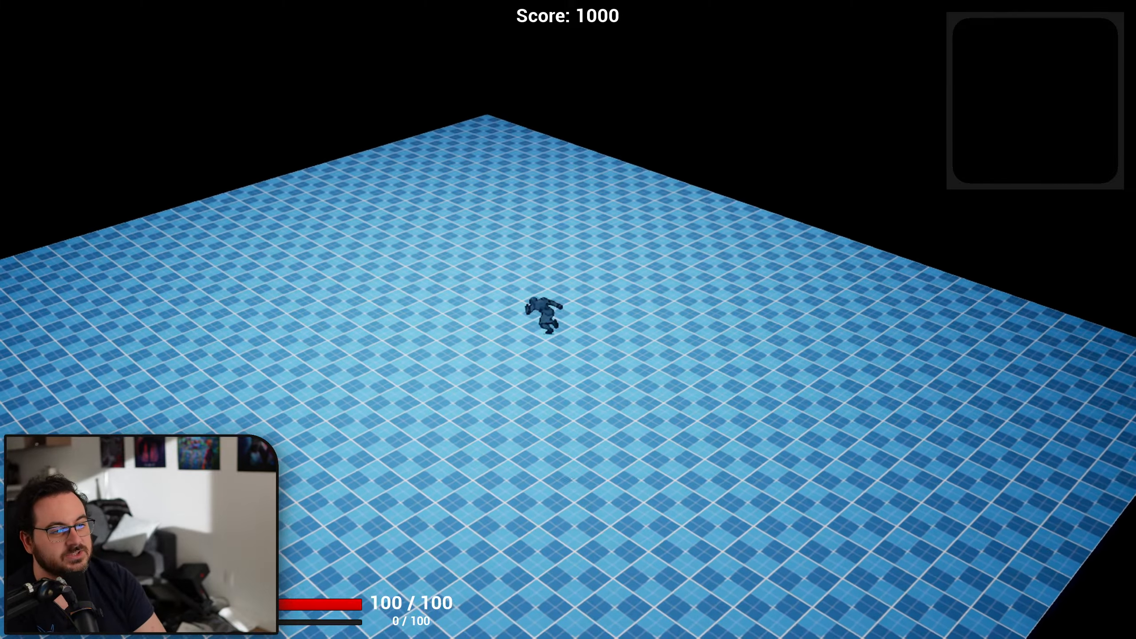
key(w)
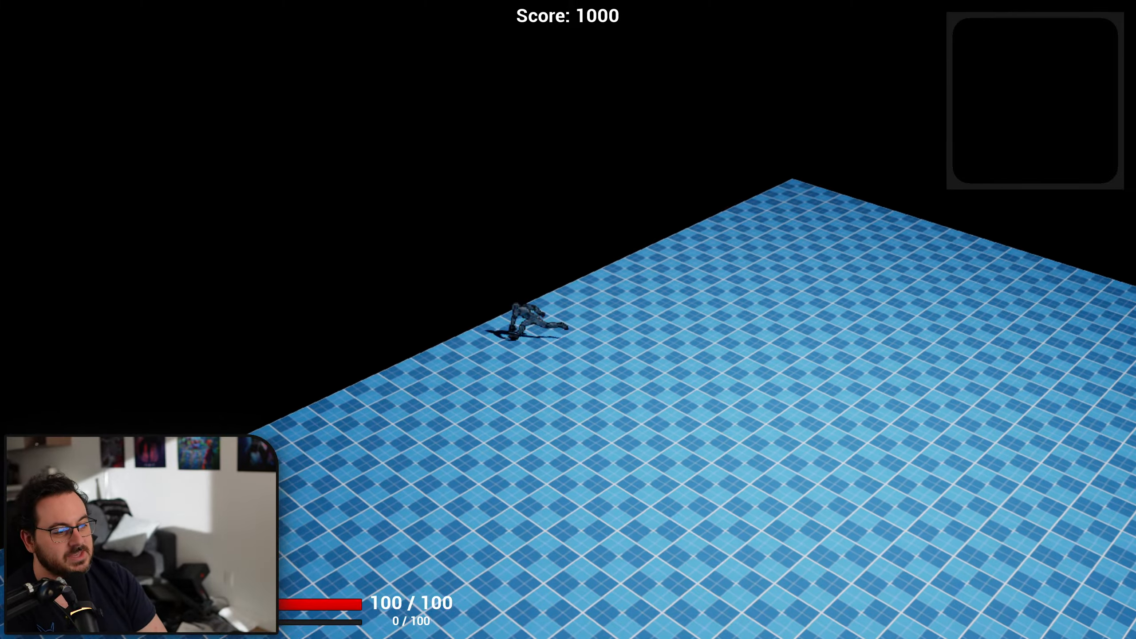
key(s)
key(d)
key(w)
key(a)
key(d)
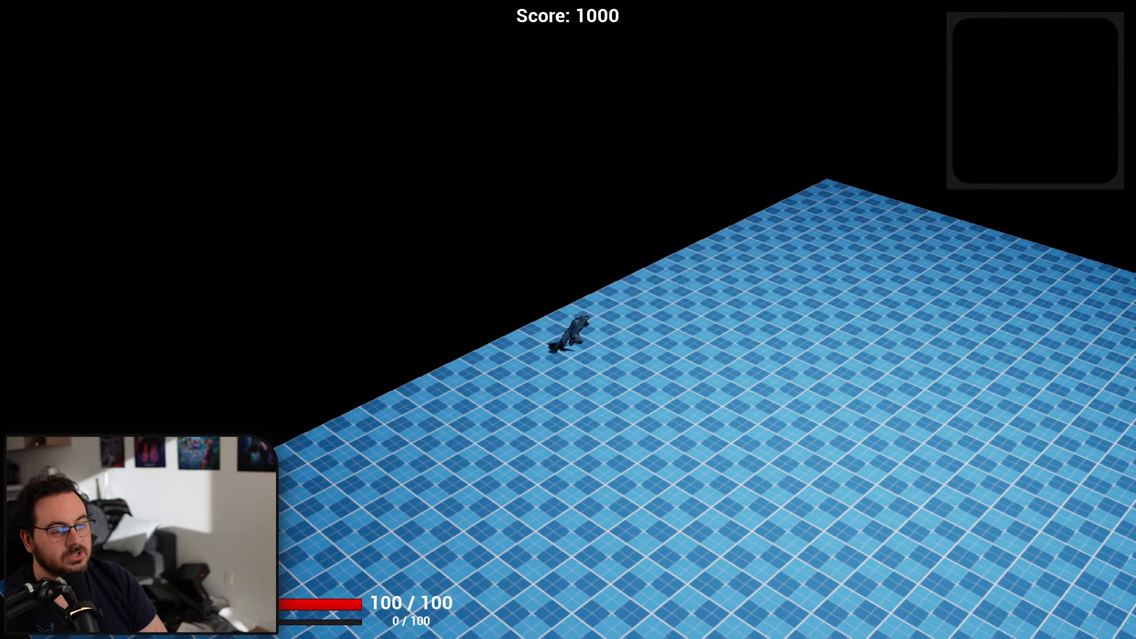
key(s)
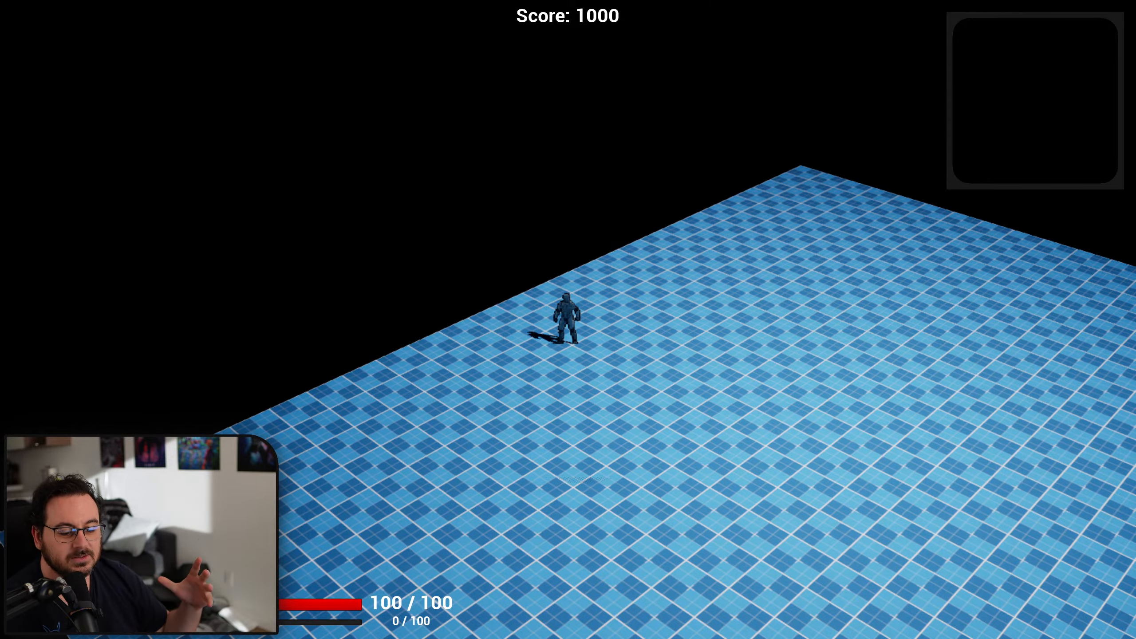
key(w)
key(d)
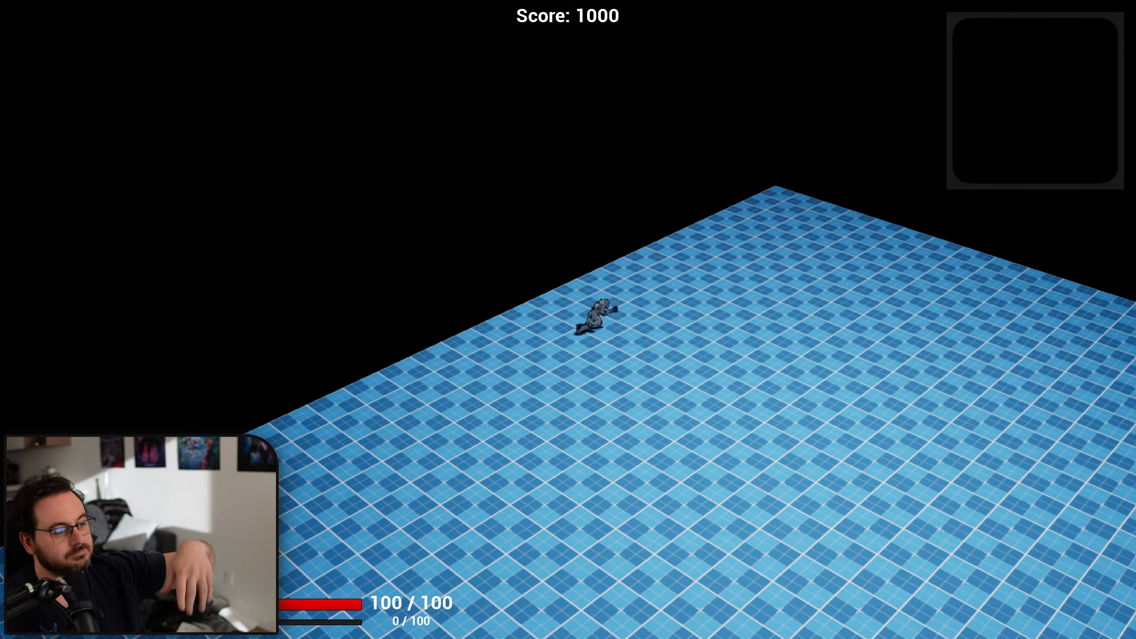
key(s)
key(s)
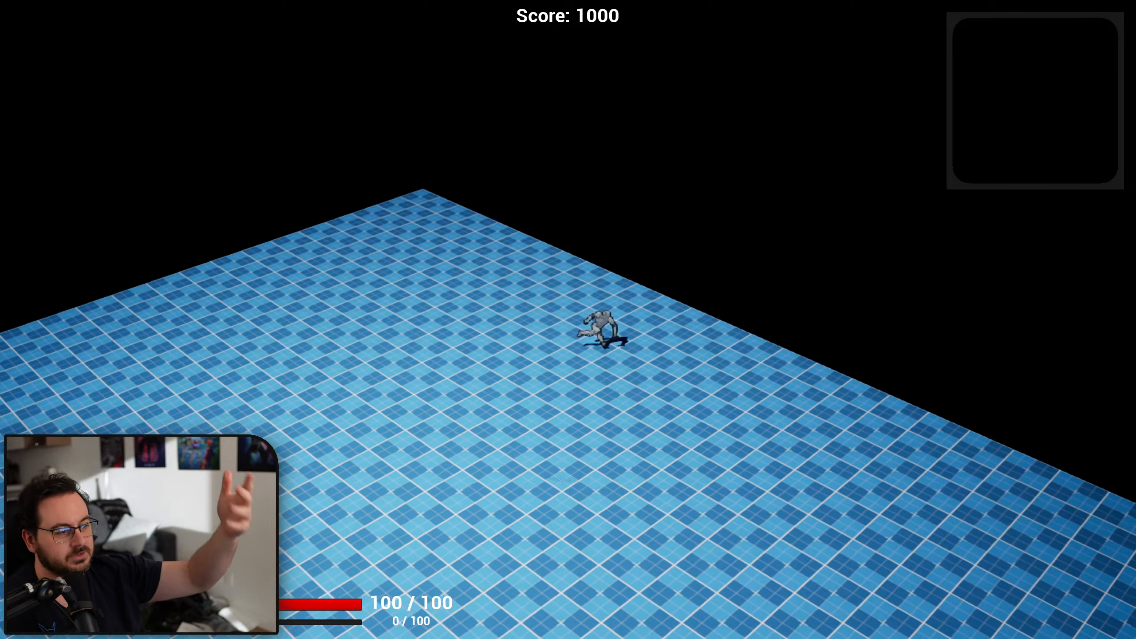
key(a)
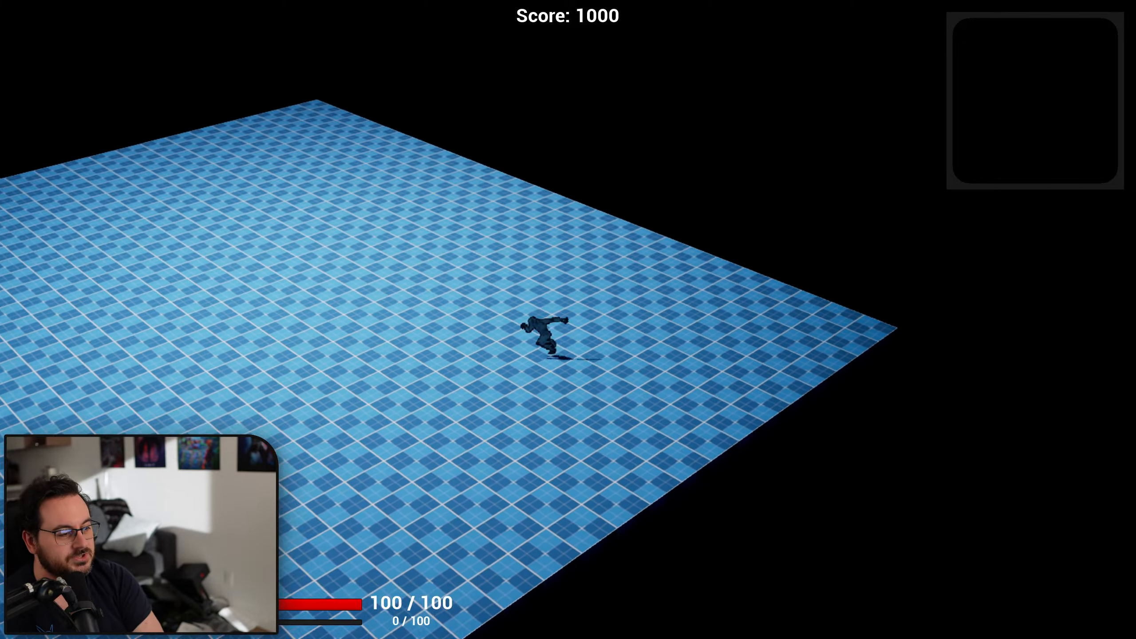
key(w)
key(d)
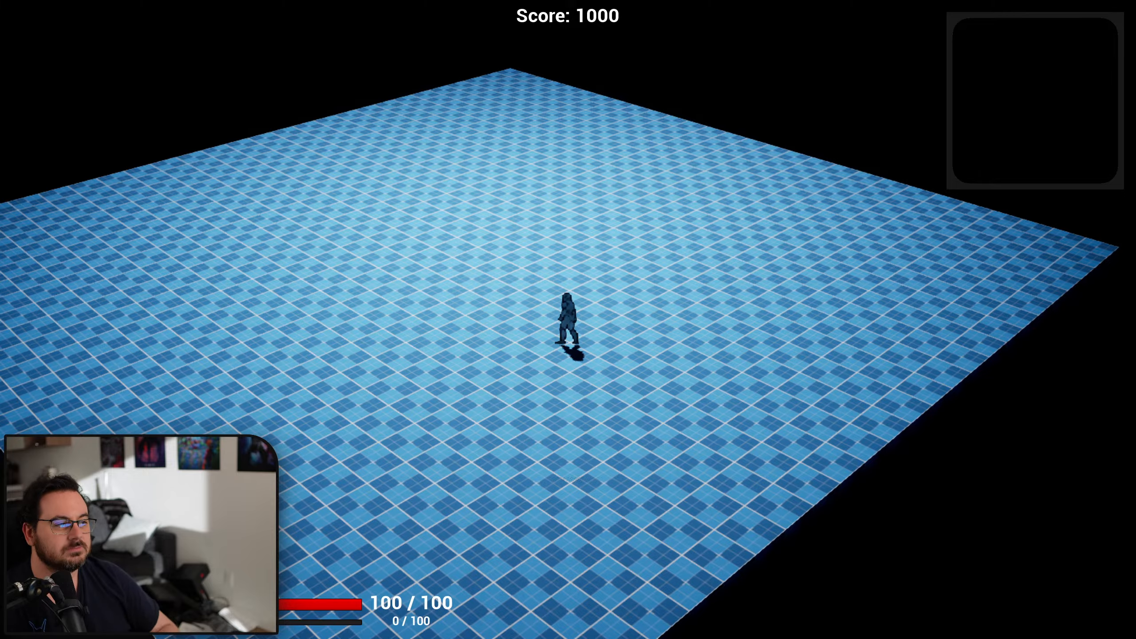
key(a)
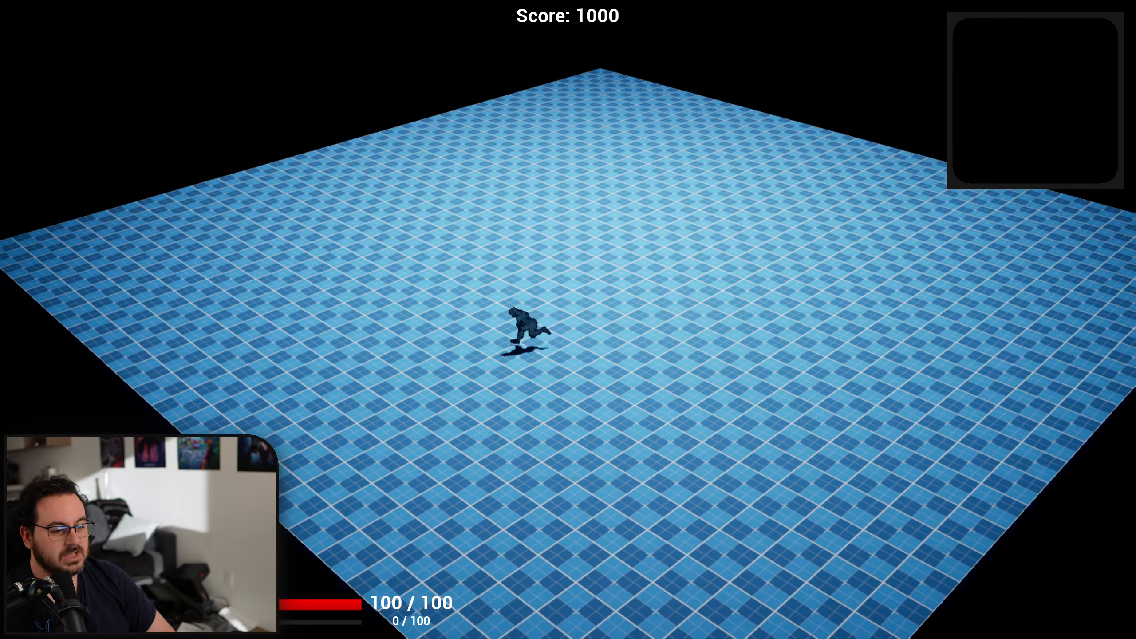
key(w)
key(d)
key(a)
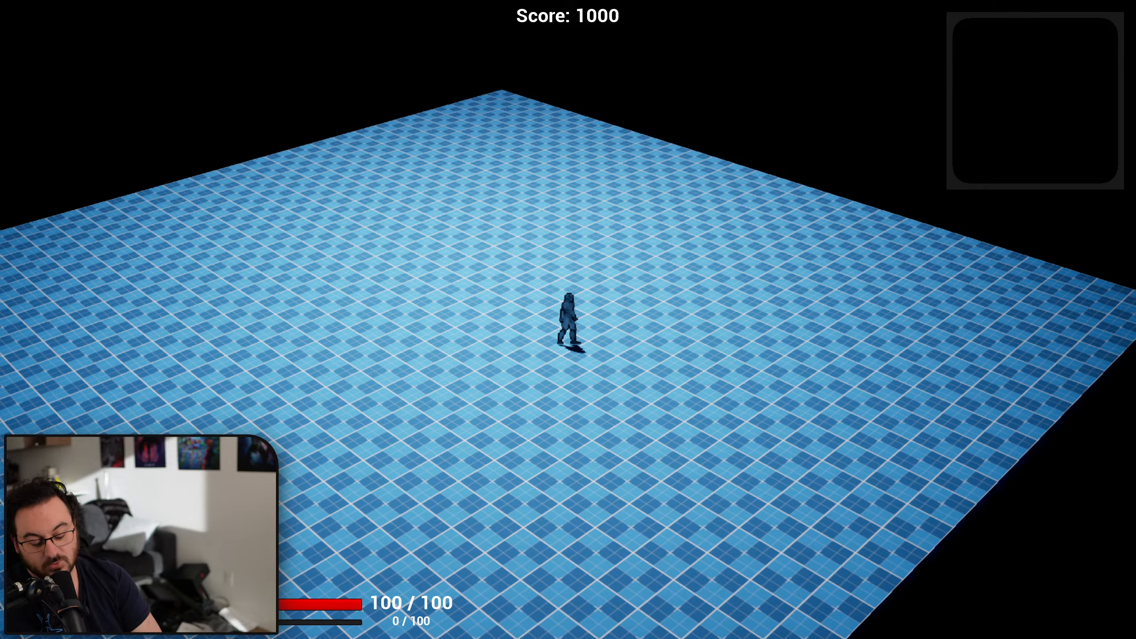
key(a)
key(space)
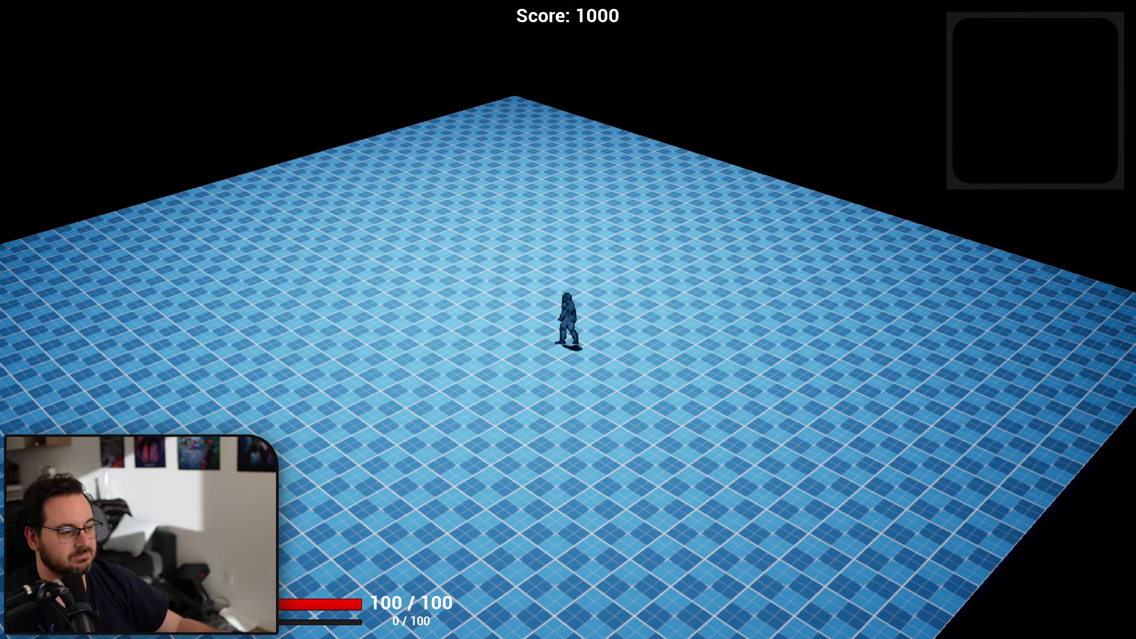
key(a)
key(s)
key(d)
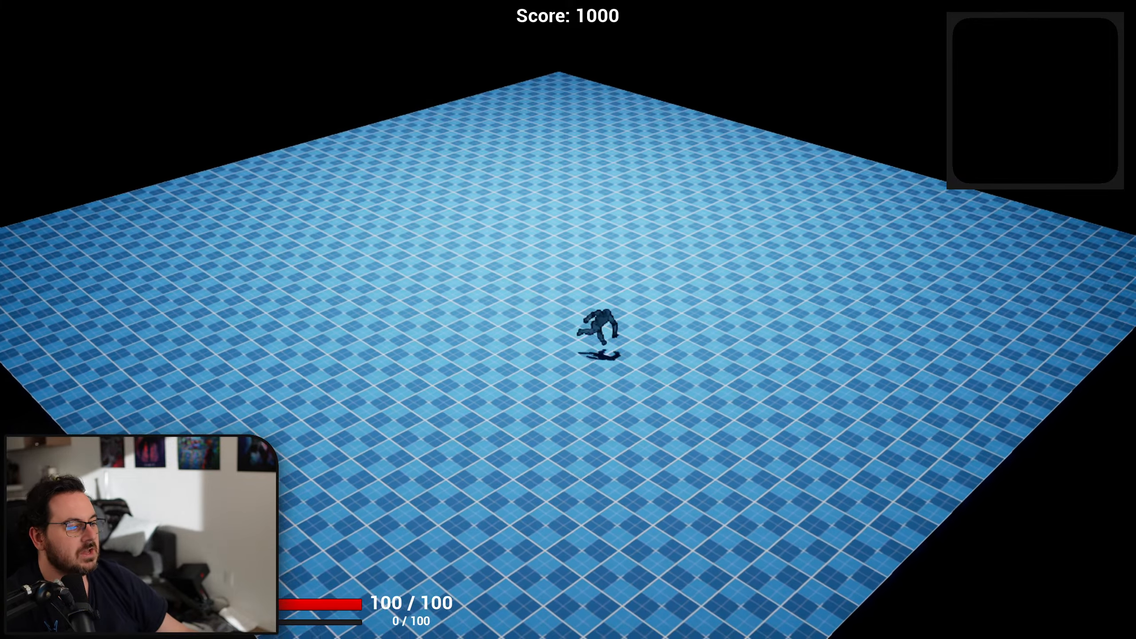
key(s)
key(a)
key(w)
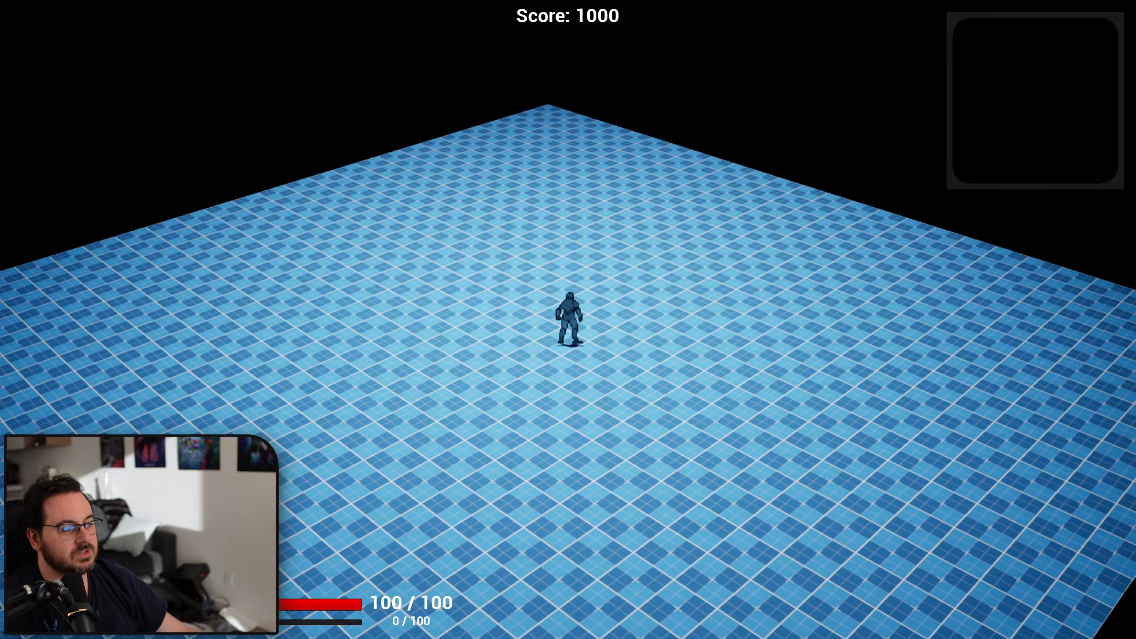
key(d)
key(a)
key(a)
key(s)
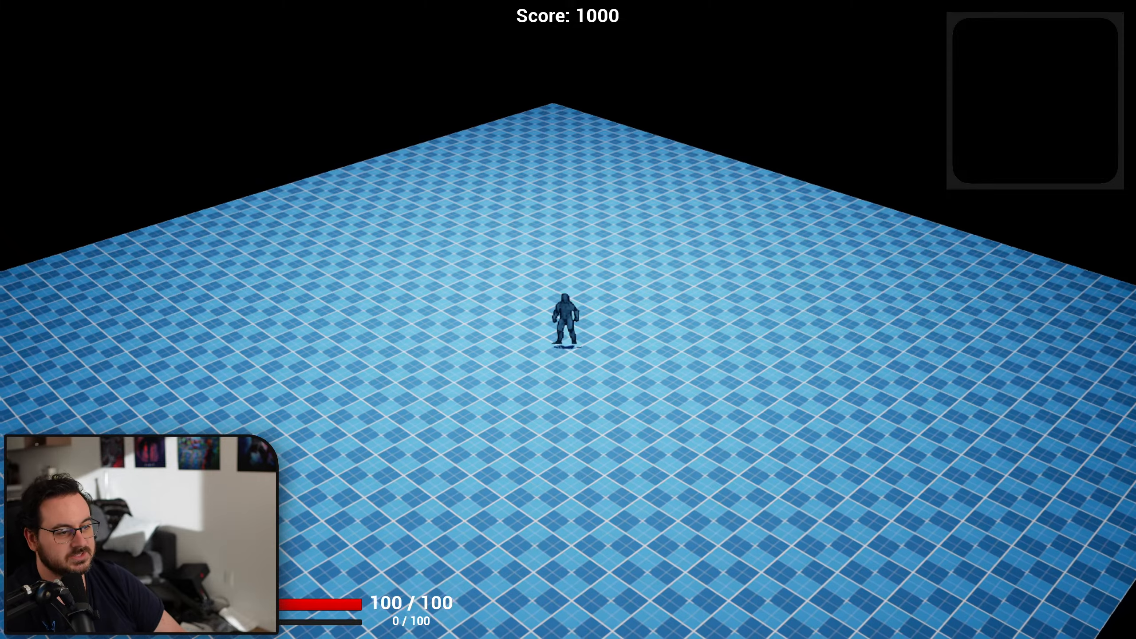
key(d)
key(a)
key(d)
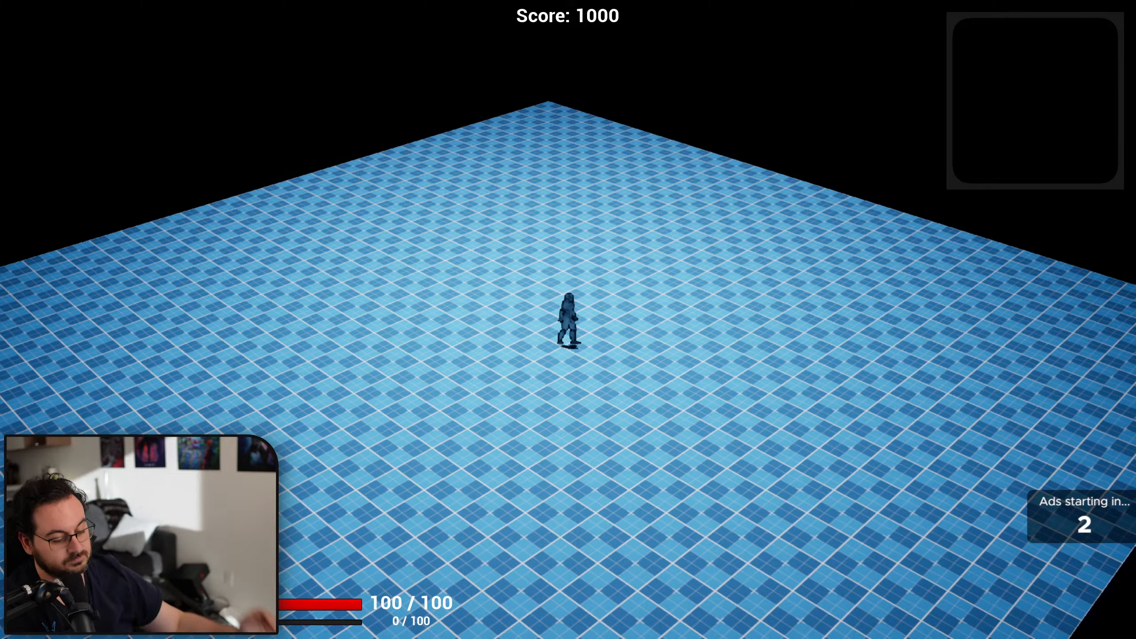
key(Escape)
In the top wireframe view, move the floor cube so its corner sits at the module bounds' origin, location 0, 0, 0
right_drag(568, 320, 627, 344)
right_drag(653, 300, 653, 313)
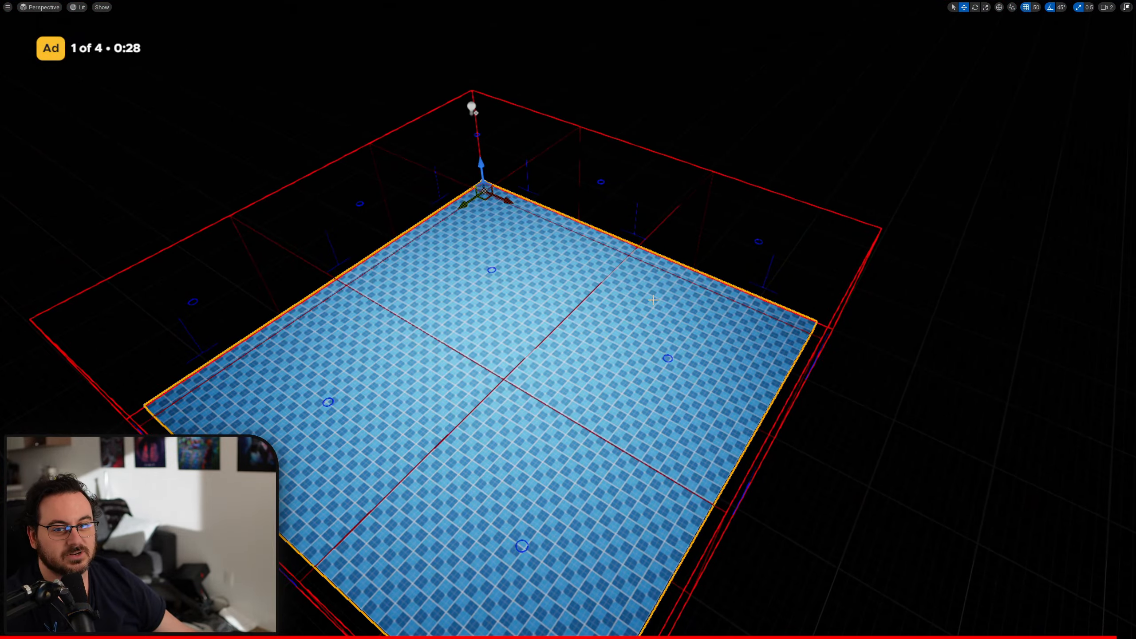
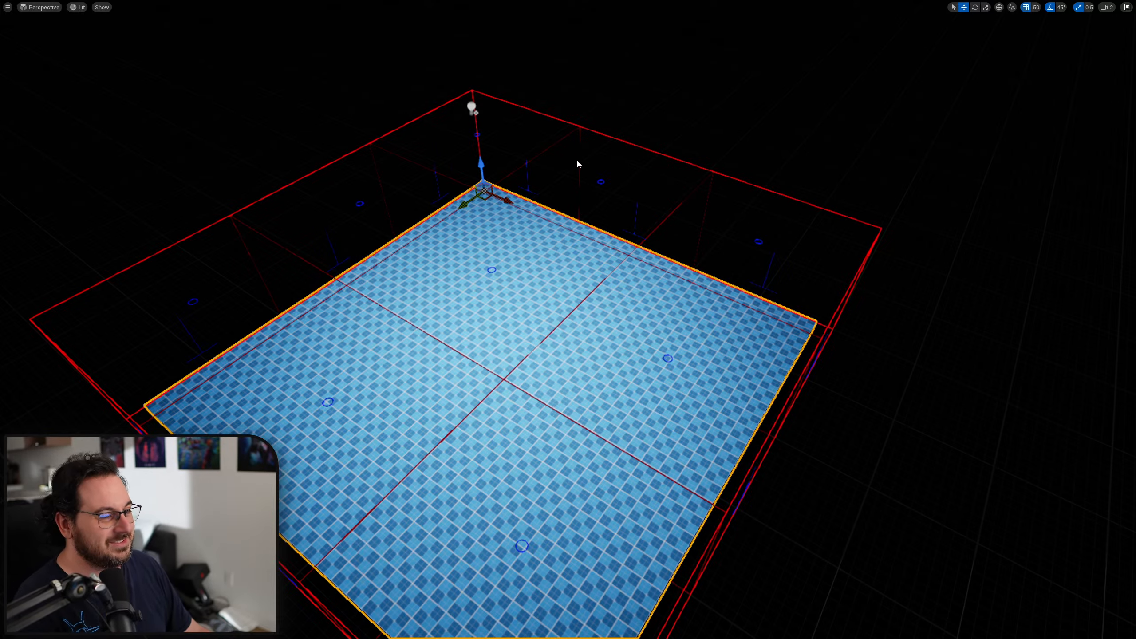
mouse_move(578, 165)
right_down()
mouse_move(627, 134)
mouse_move(644, 170)
mouse_move(698, 175)
mouse_move(693, 161)
mouse_move(770, 159)
mouse_move(613, 202)
mouse_move(588, 181)
right_up()
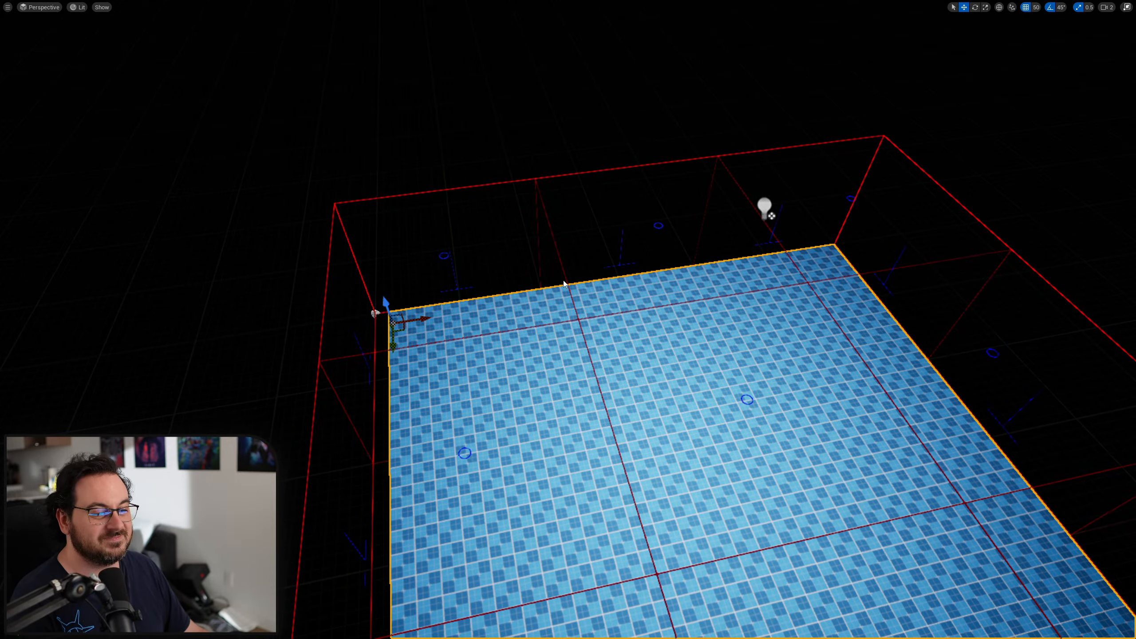
key(alt+shift+h)
key(alt+j)
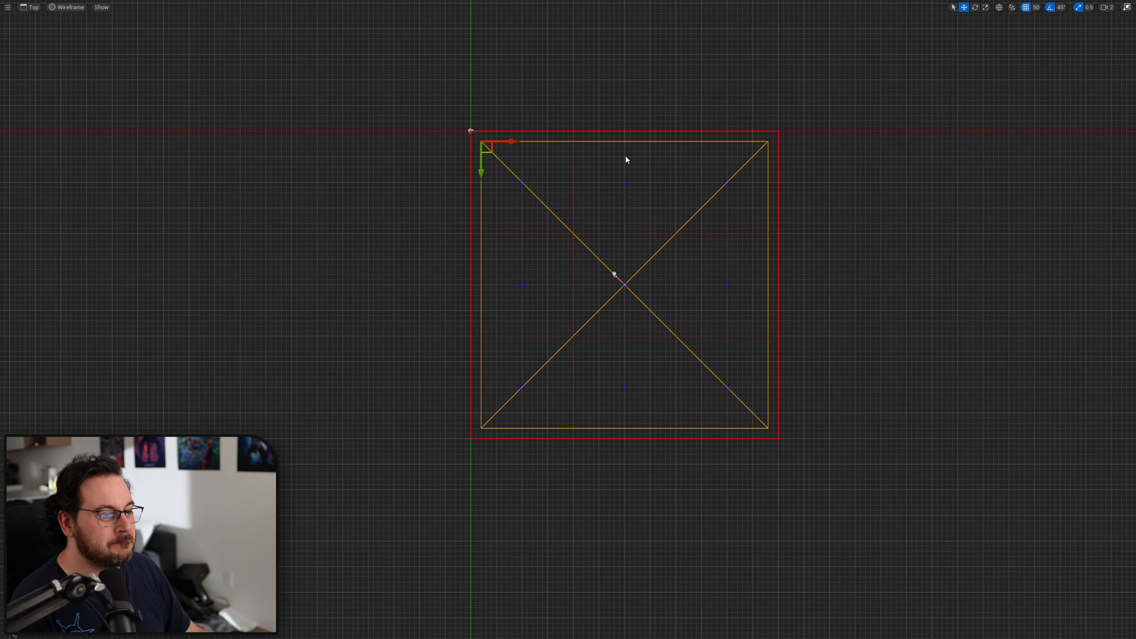
right_drag(627, 160, 576, 329)
scroll(445, 233, up, 3)
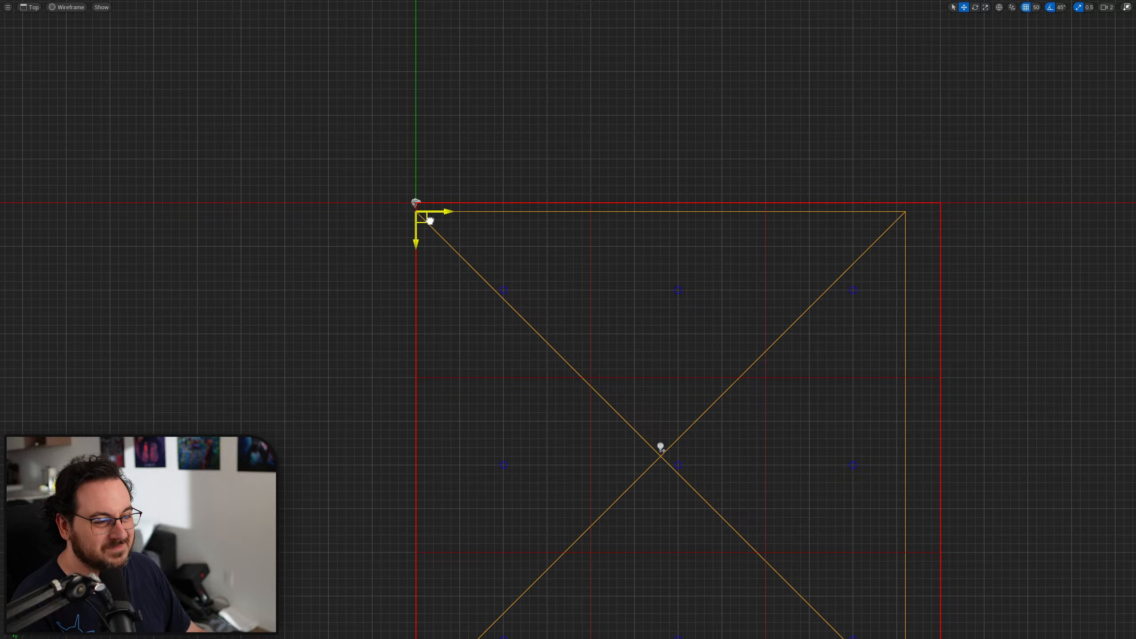
scroll(512, 140, down, 4)
Scale the floor cube to 30 in X and Y to fill the module bounds, and return to the perspective view outside full screen
key(r)
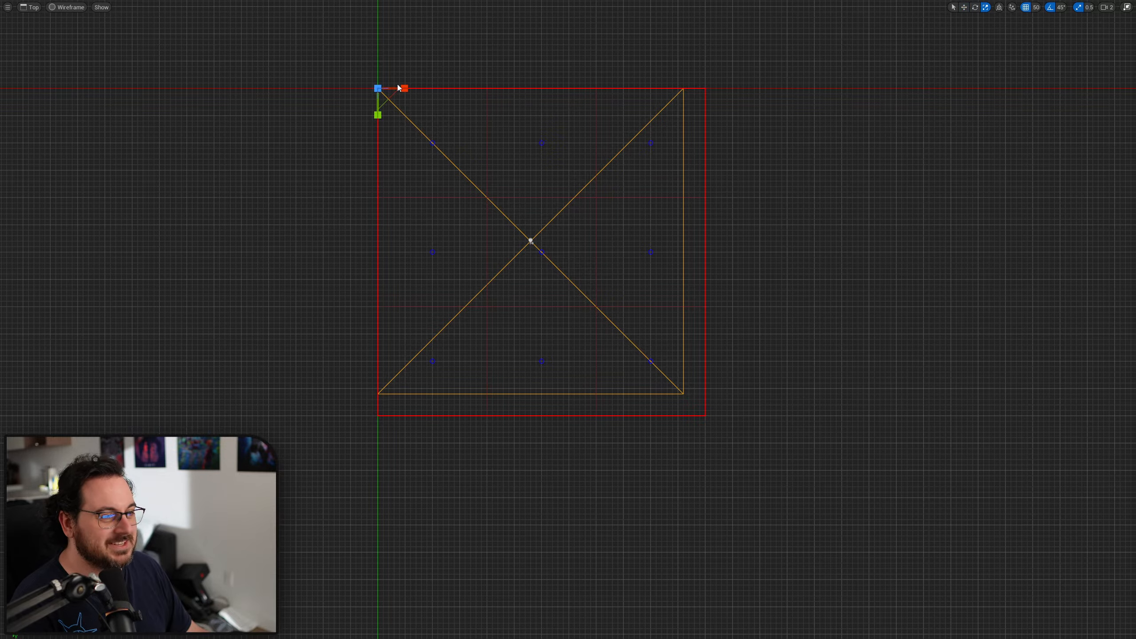
drag(404, 88, 429, 88)
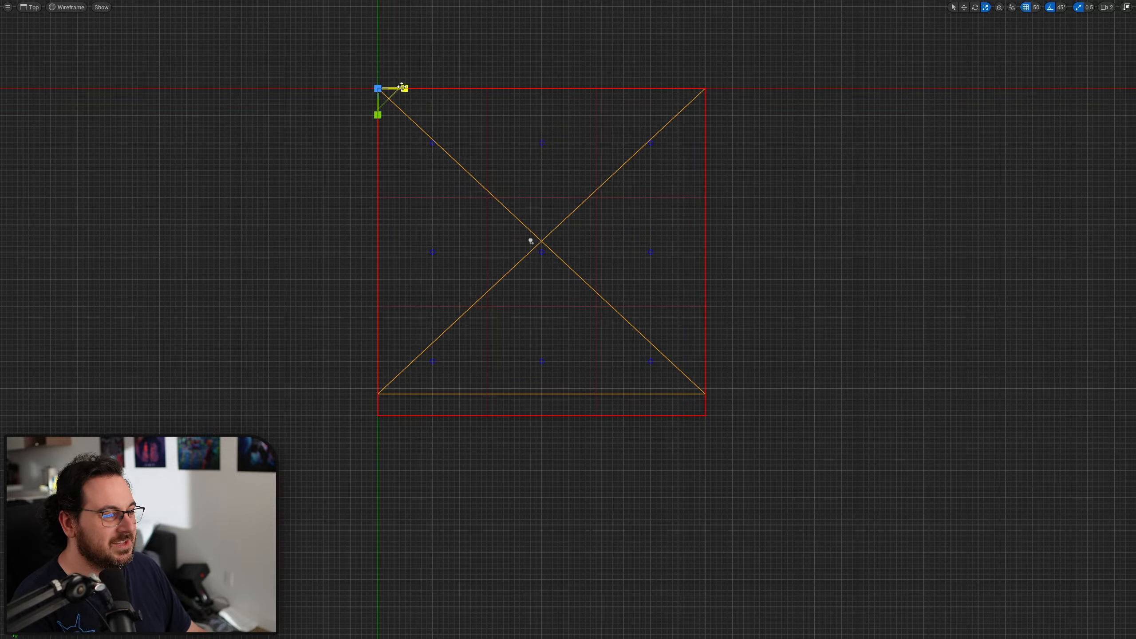
drag(378, 115, 377, 137)
ctrl+middle_drag(519, 298, 437, 395)
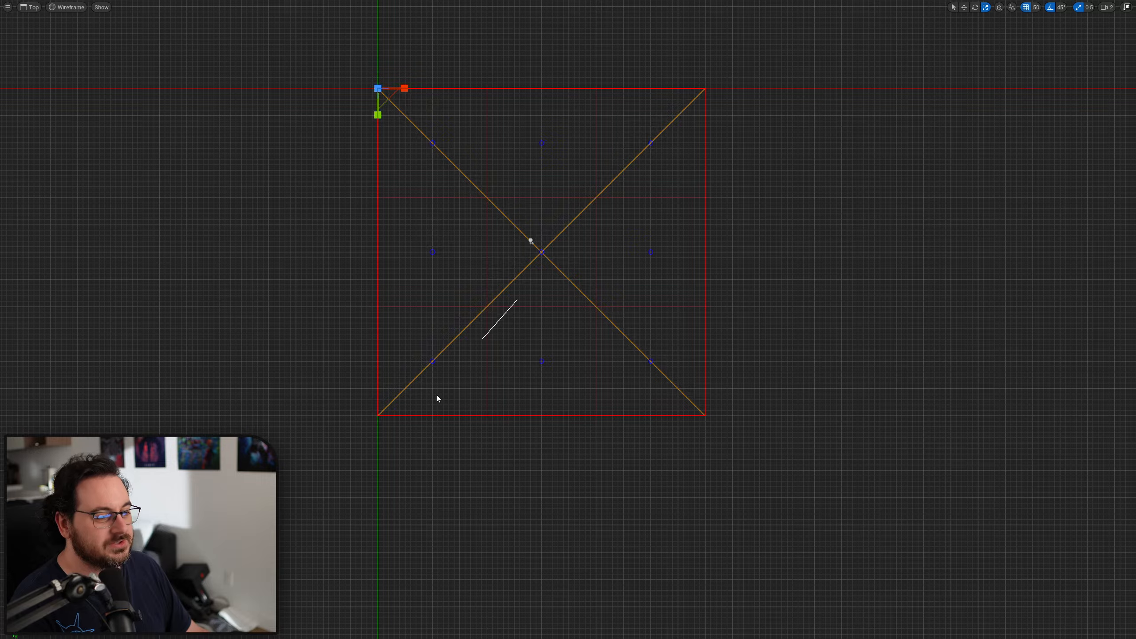
mouse_move(437, 394)
right_down()
mouse_move(481, 392)
mouse_move(495, 423)
right_up()
right_drag(646, 417, 604, 363)
key(F11)
right_drag(661, 386, 621, 386)
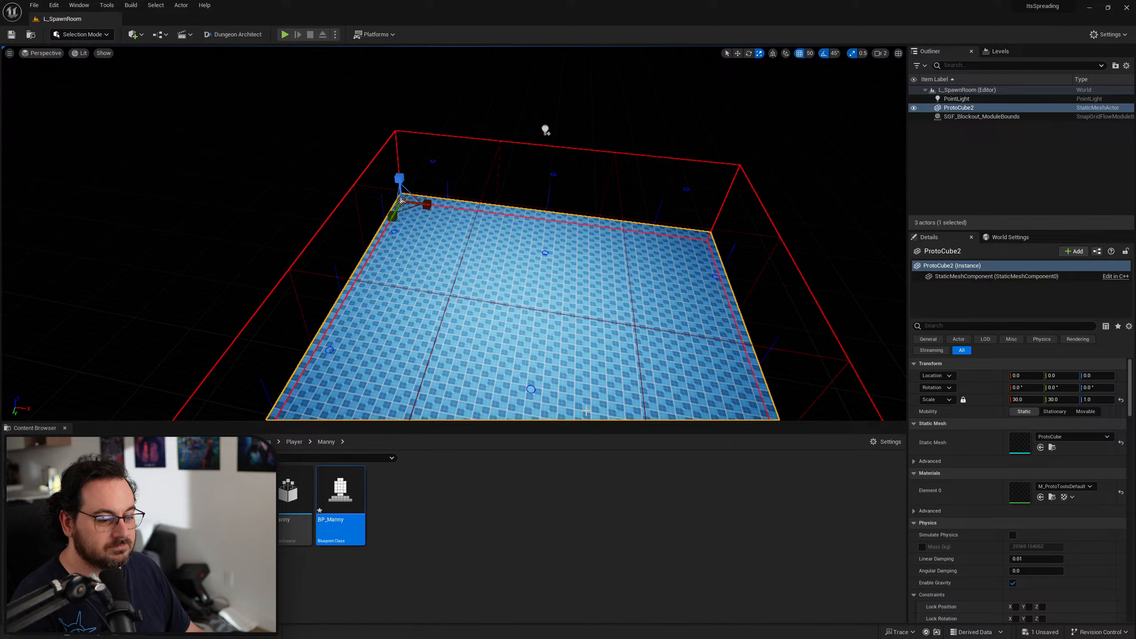
Copy SGF_Theme_v2 and the blockout doorway connection asset from the LevelBlockout_v2 folder into the Rooms folder
key(alt+Left)
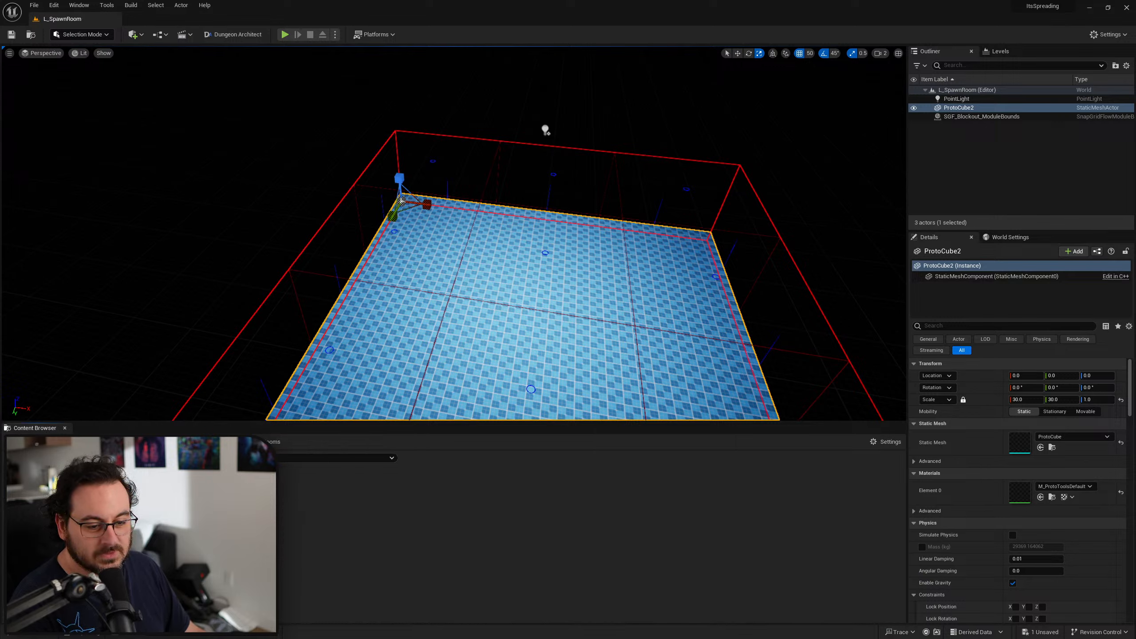
click(98, 537)
scroll(662, 569, down, 2)
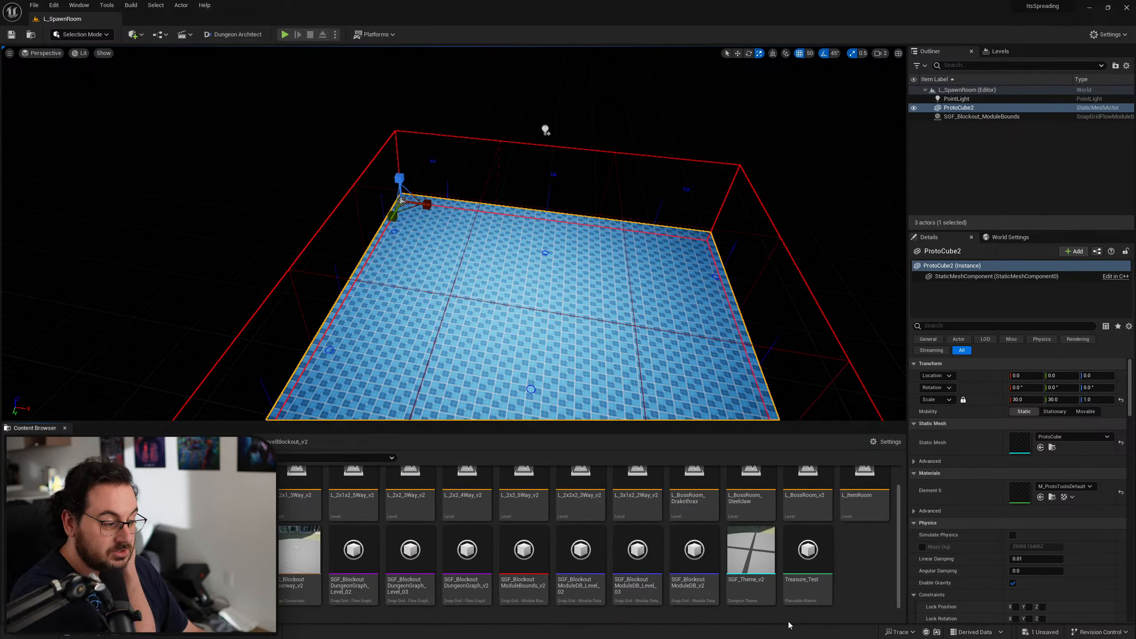
click(755, 596)
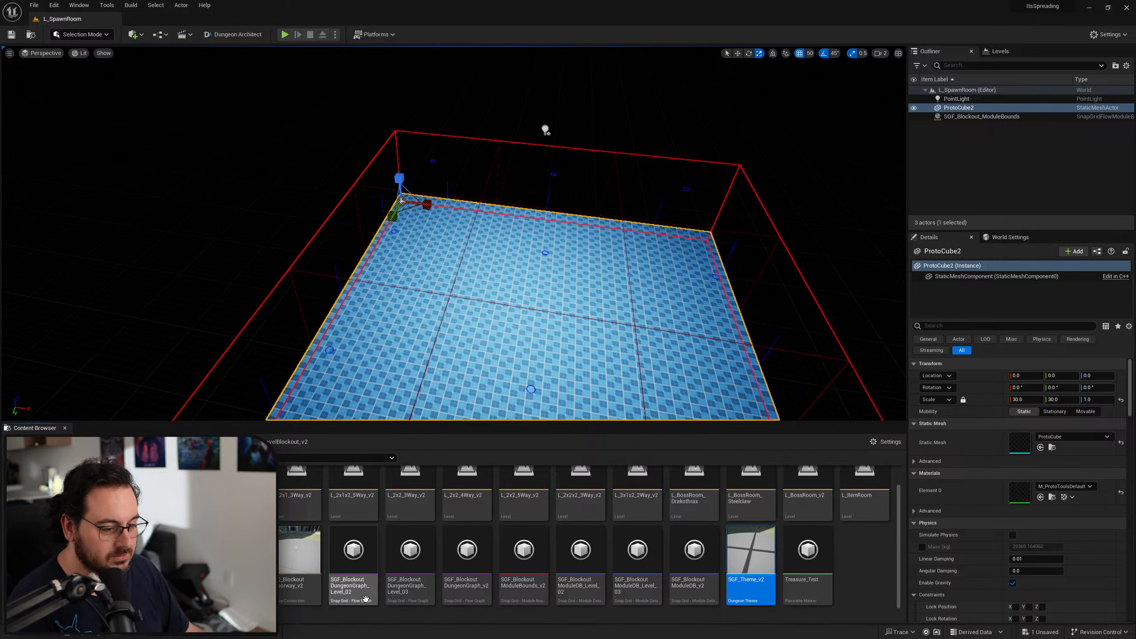
ctrl+click(284, 579)
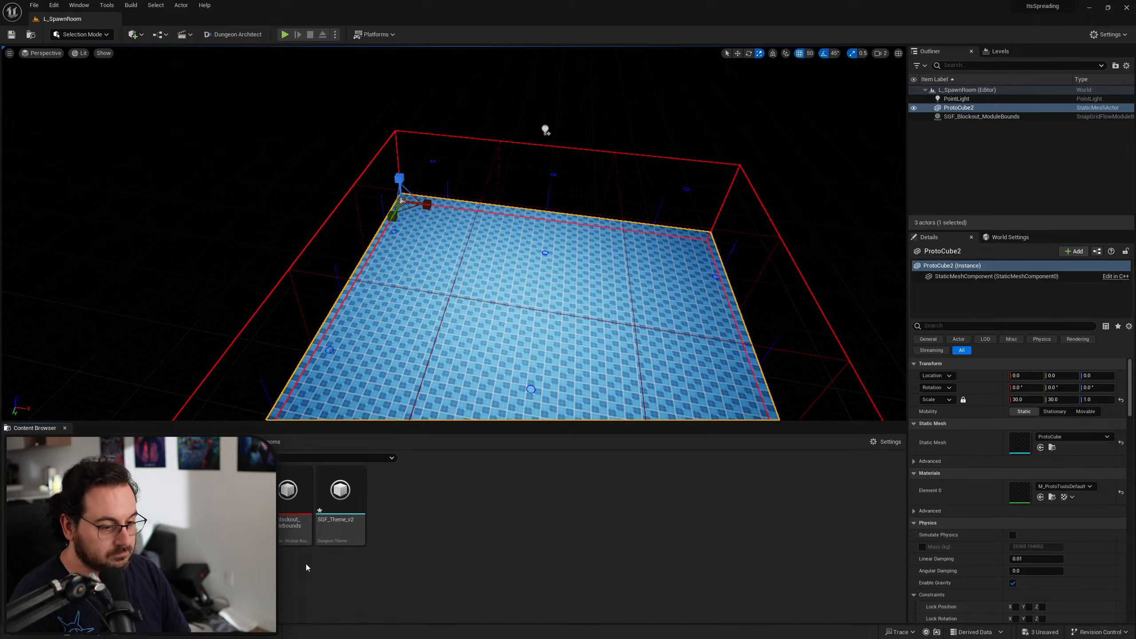
Rename the copied SGF_Theme_v2 asset to SGF_Blockout_Theme
click(321, 528)
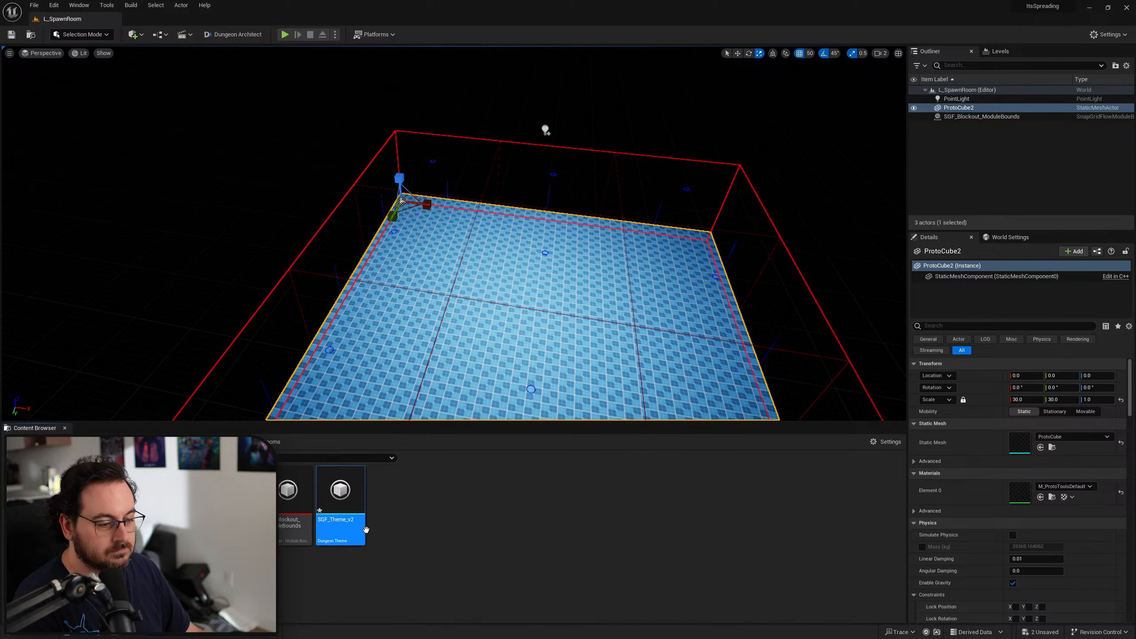
click(352, 525)
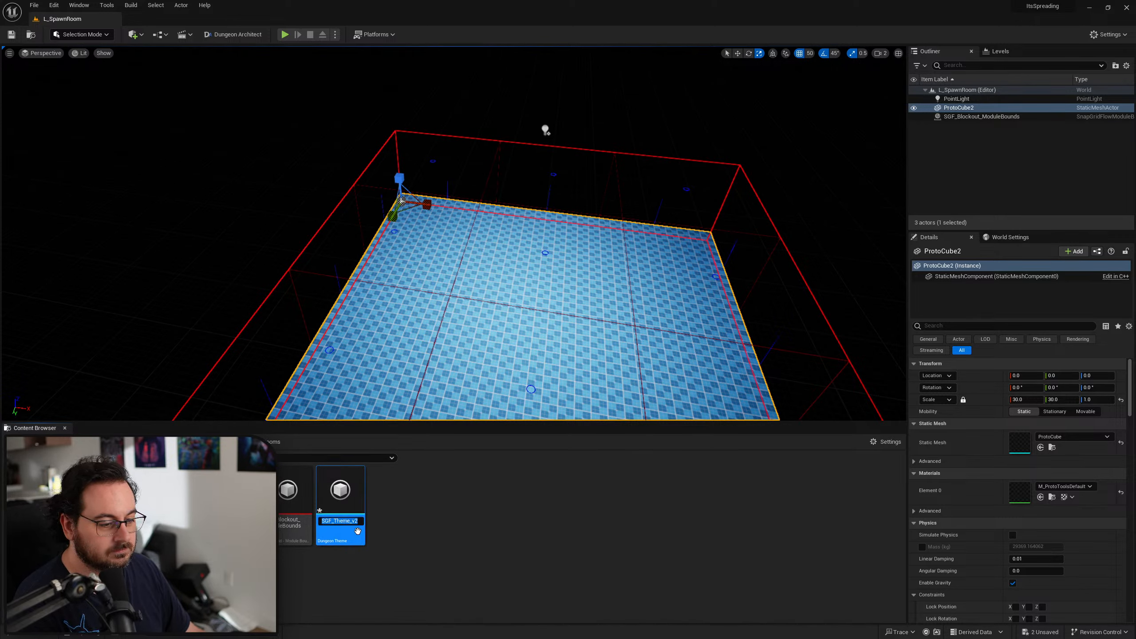
click(334, 521)
text(Blocko)
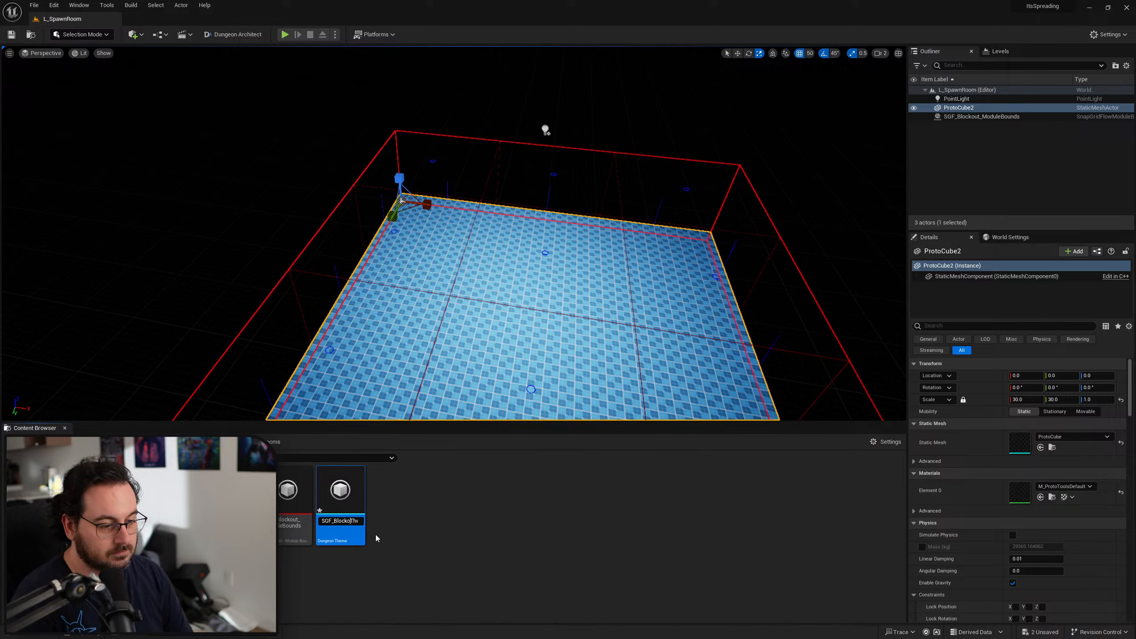
text(ut_)
key(End)
key(BackSpace)
key(BackSpace)
key(BackSpace)
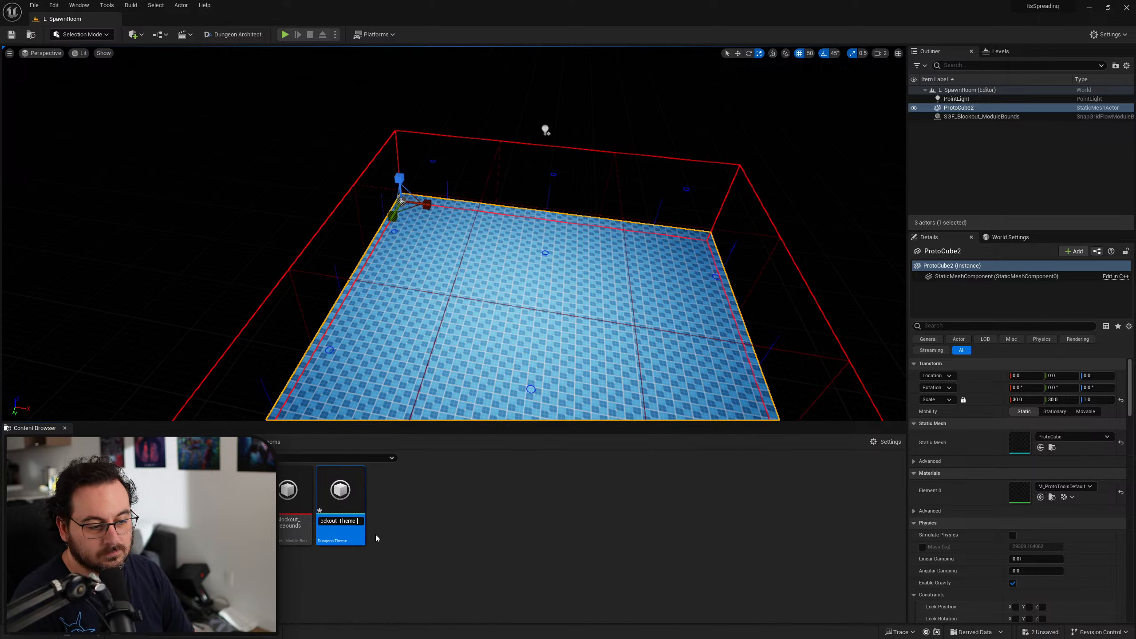
key(Return)
click(410, 549)
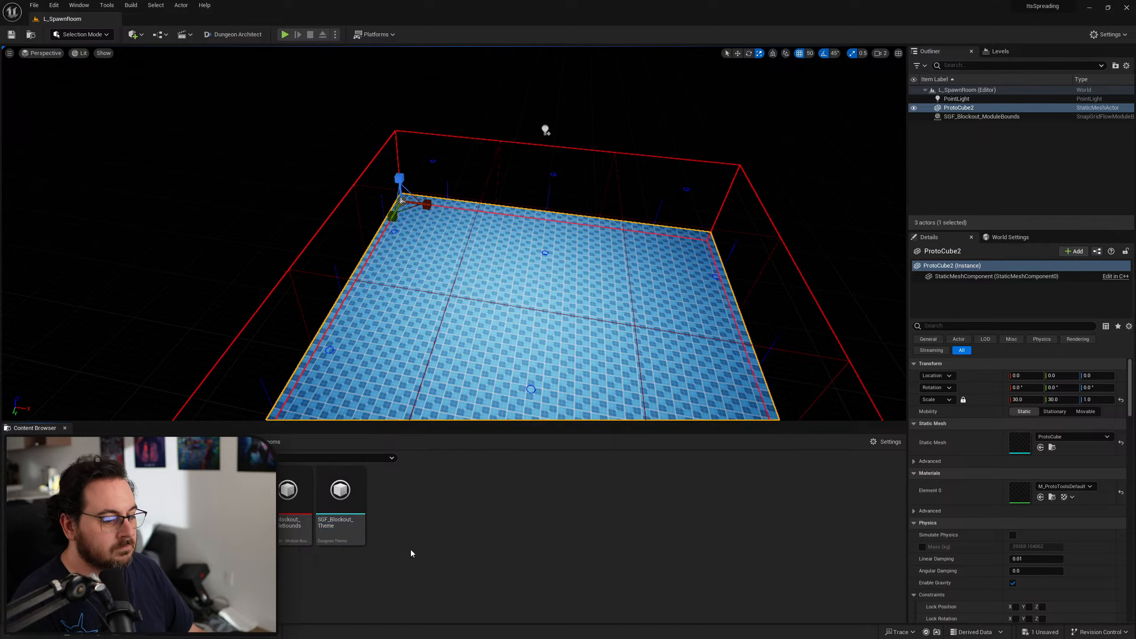
Place the SC_Blockout_Doorway connector in the level, rotate it to -90° about Z, and move it to location 1500, 0, 100
right_drag(597, 231, 671, 190)
drag(235, 501, 455, 312)
key(w)
right_drag(455, 312, 468, 327)
key(a)
key(e)
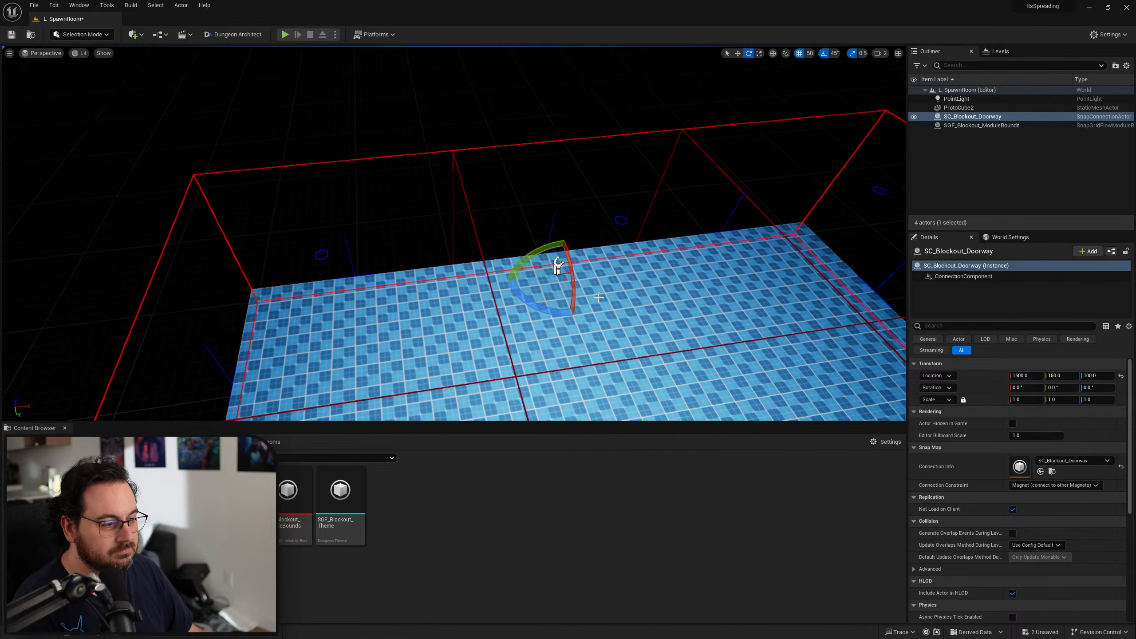
drag(548, 309, 573, 309)
drag(558, 266, 560, 271)
key(w)
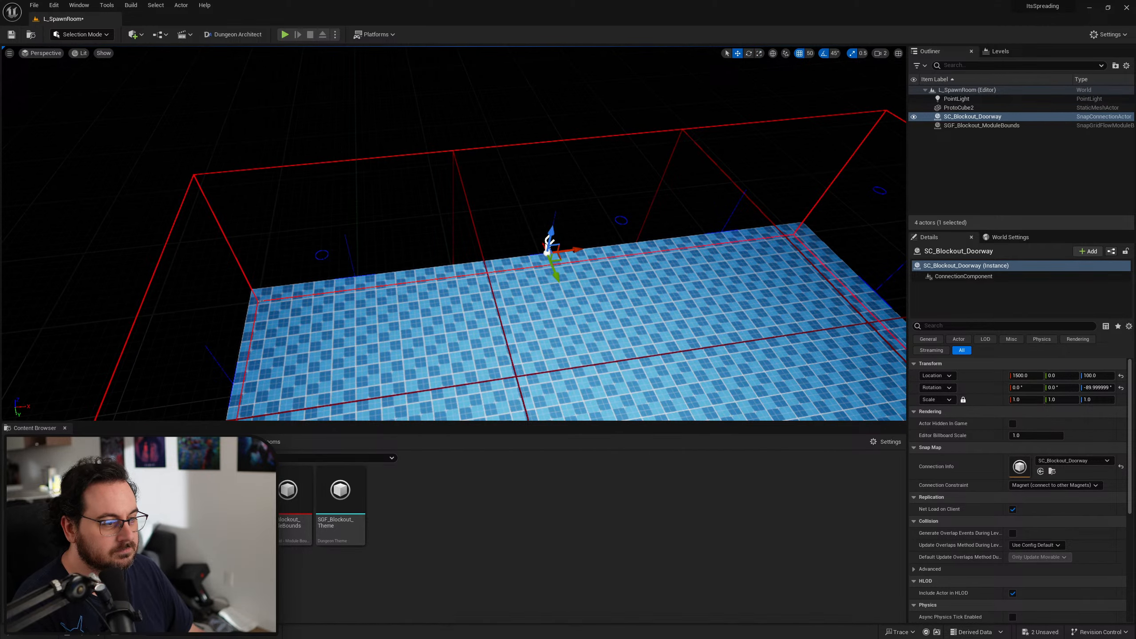
Rotate the doorway connector to 0° and move it to the adjacent floor edge at location 3000, 1500, 100
key(a)
right_drag(522, 281, 675, 273)
key(e)
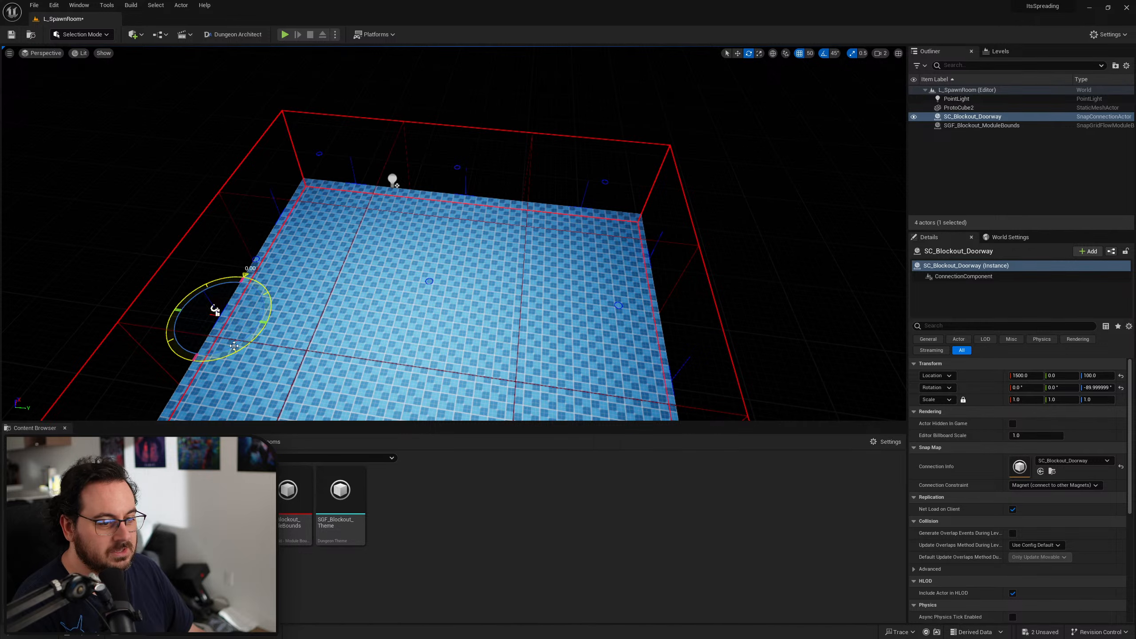
drag(217, 310, 477, 188)
key(w)
key(alt+j)
right_drag(608, 205, 586, 291)
key(alt+g)
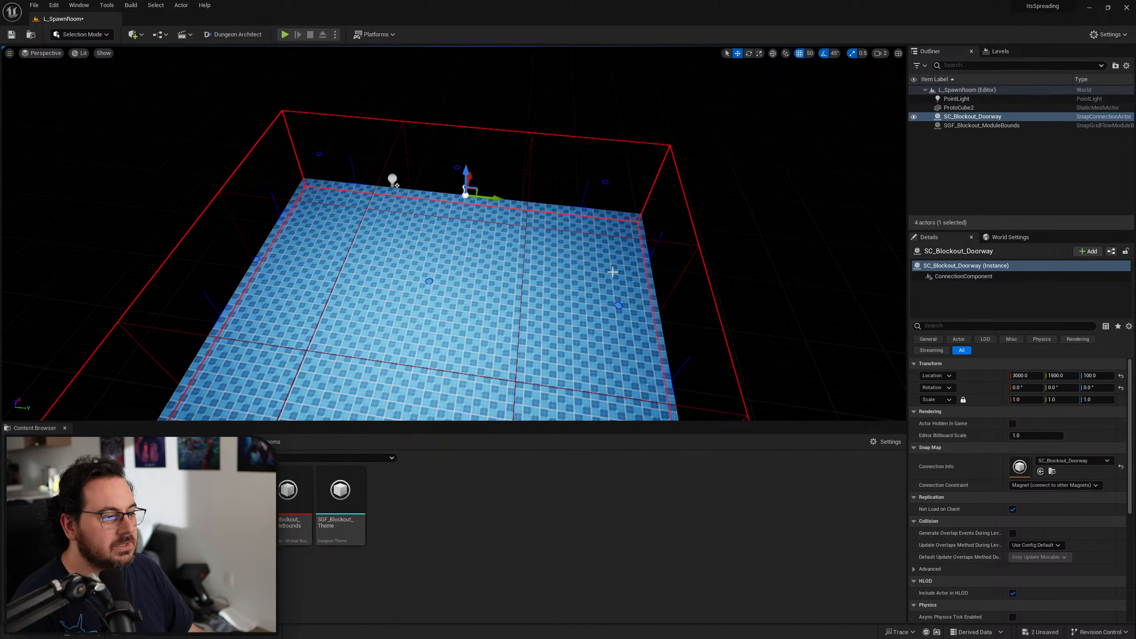
Duplicate the doorway connector along the X 3000 floor edge into the outer chunks on both sides, one copy at Y 500
key(f)
scroll(451, 261, down, 6)
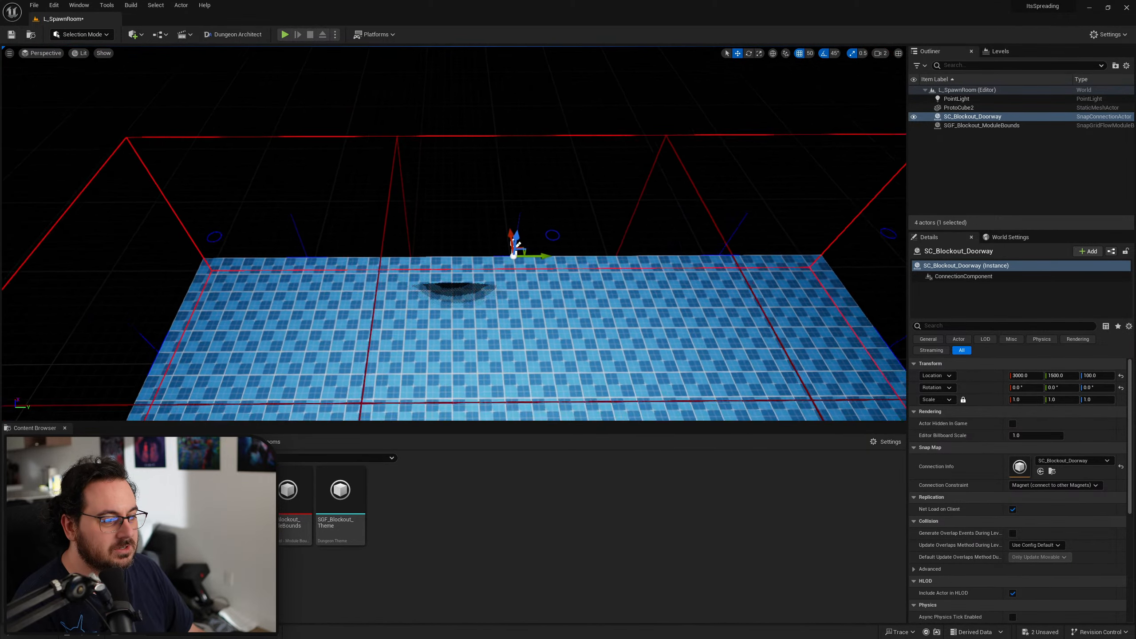
alt+drag(529, 261, 679, 248)
right_drag(632, 281, 479, 259)
Duplicate the three X 3000 doorway connectors rotated to 90° about Z, and move the copies onto the Y 3000 floor edge
ctrl+click(441, 231)
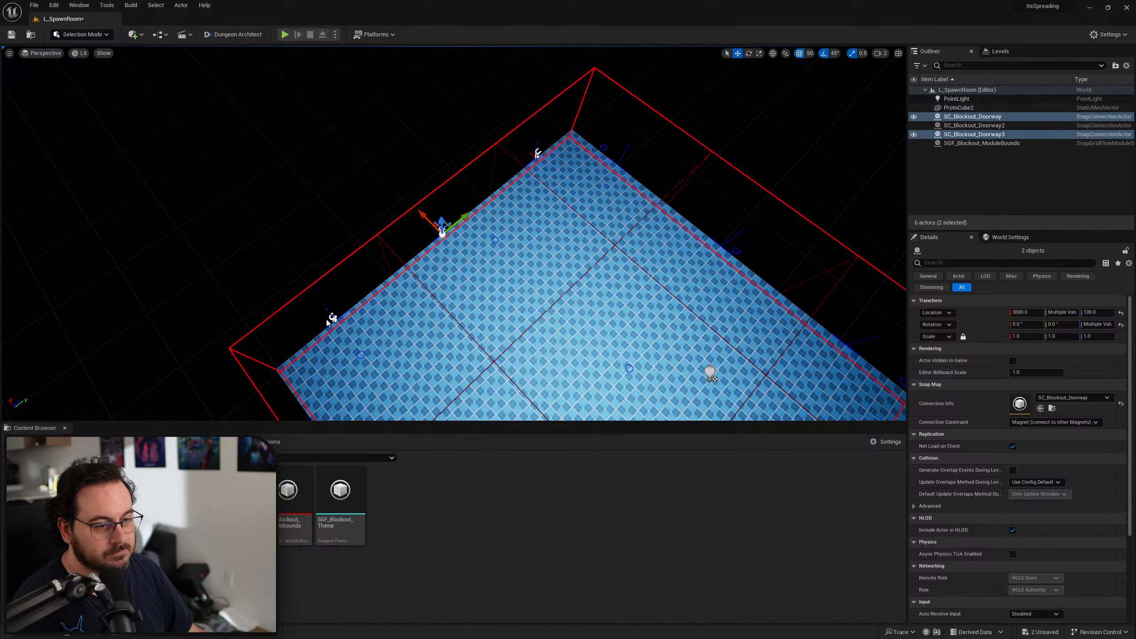
ctrl+click(340, 318)
key(ctrl+z)
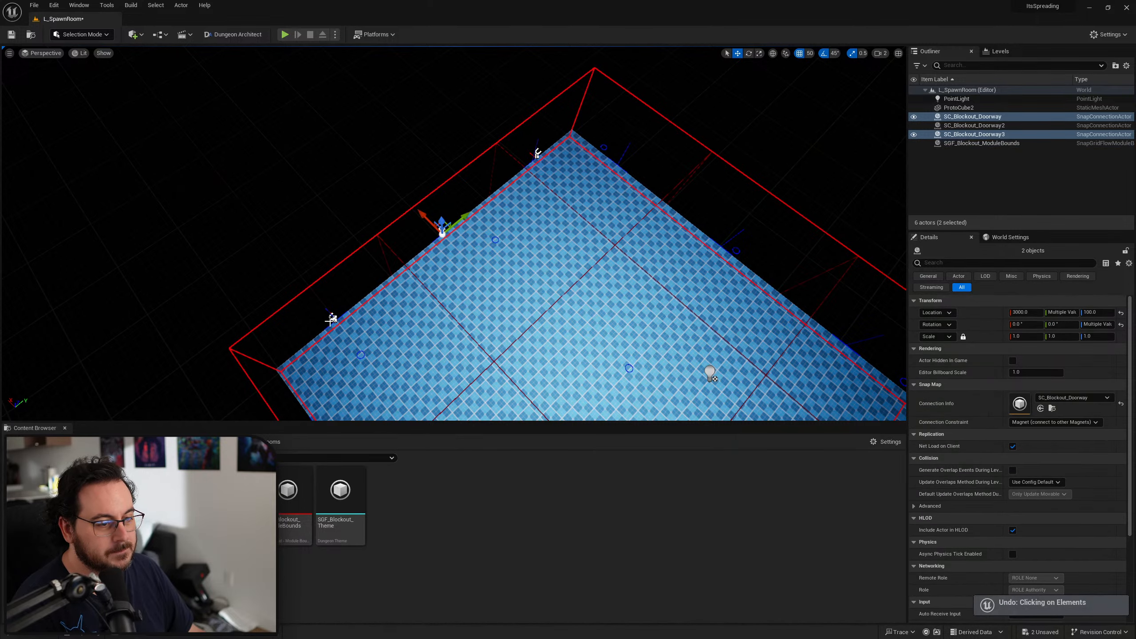
ctrl+click(333, 318)
right_drag(447, 299, 425, 316)
key(e)
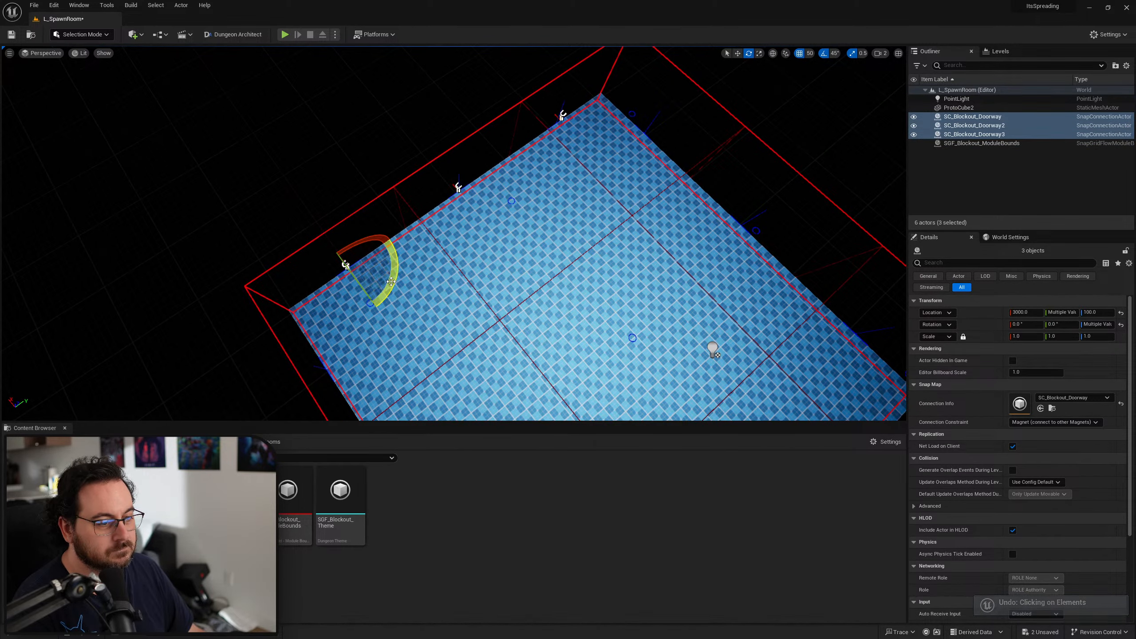
alt+drag(395, 269, 423, 262)
right_drag(423, 261, 510, 235)
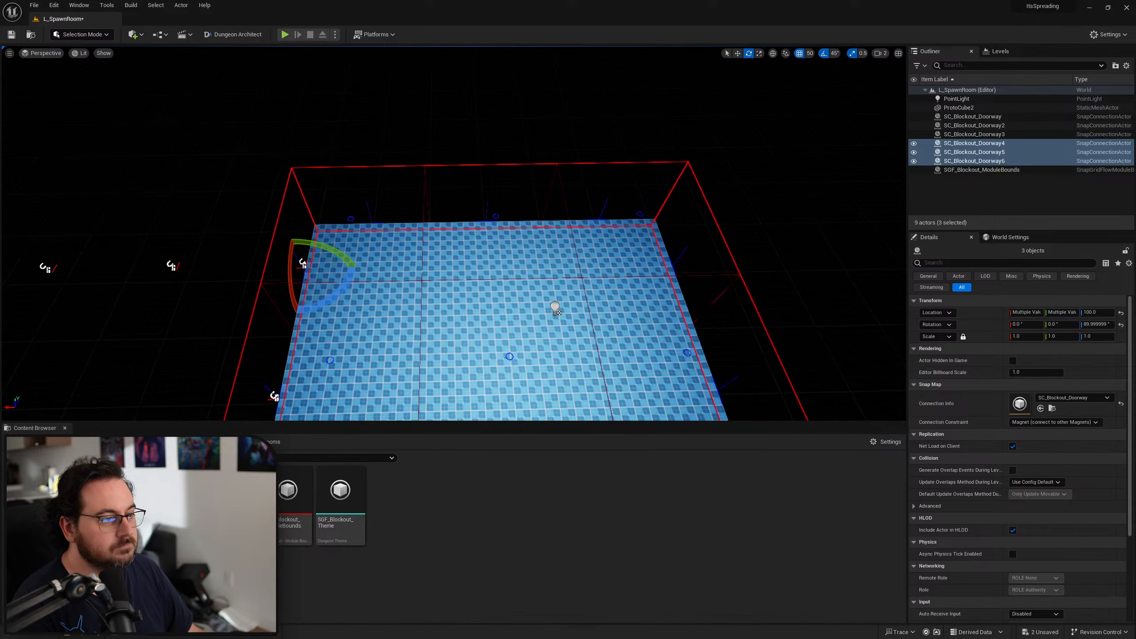
key(w)
drag(293, 262, 591, 213)
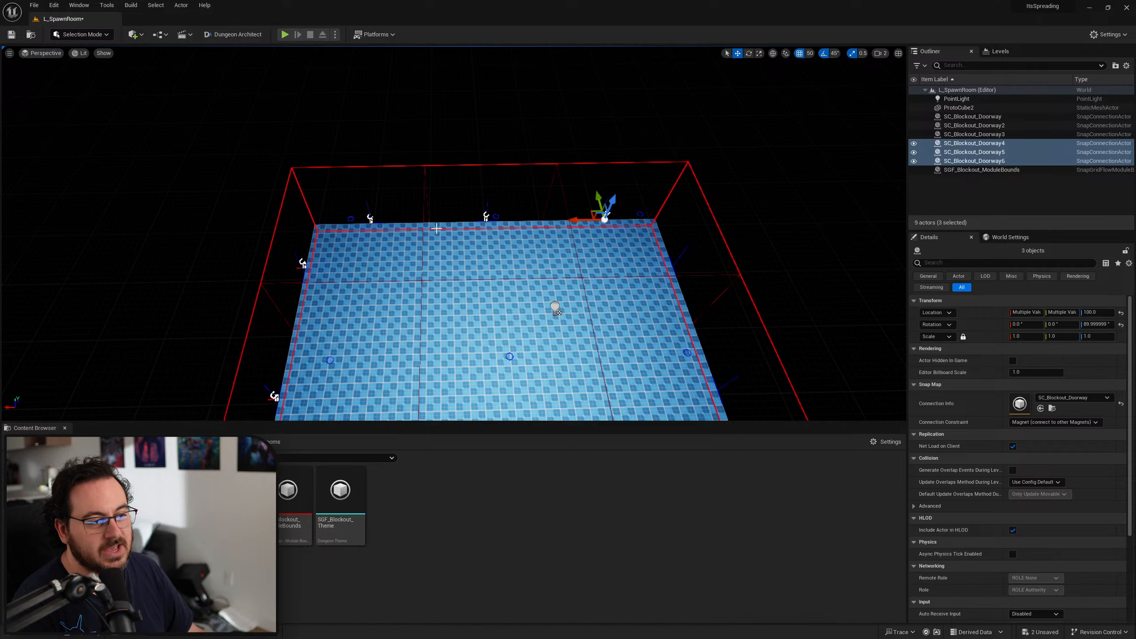
Duplicate the three Y 3000 doorway connectors rotated to 180° about Z, and move the copies onto the X 0 floor edge
right_drag(439, 238, 560, 235)
key(e)
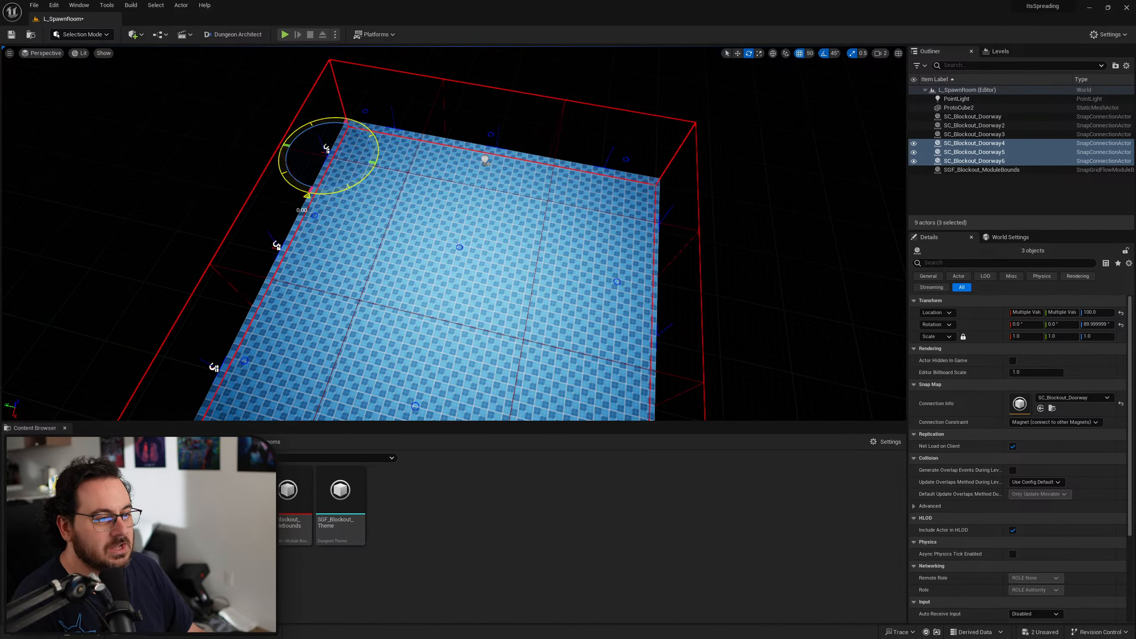
alt+drag(357, 173, 598, 174)
key(w)
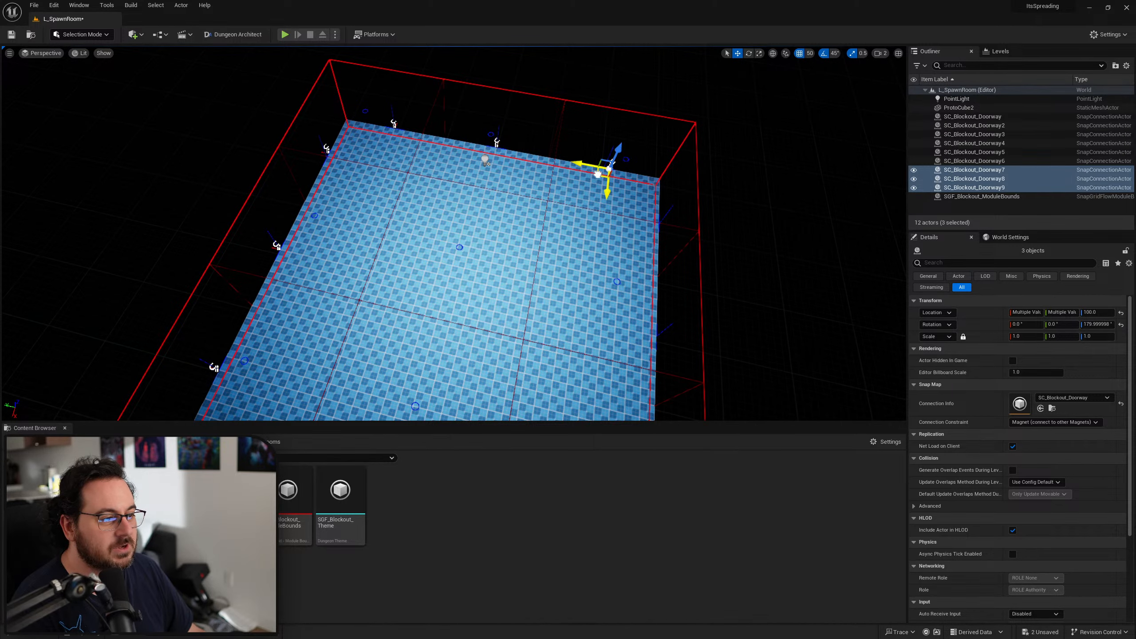
mouse_move(598, 175)
right_down()
mouse_move(598, 188)
mouse_move(582, 188)
mouse_move(591, 184)
right_up()
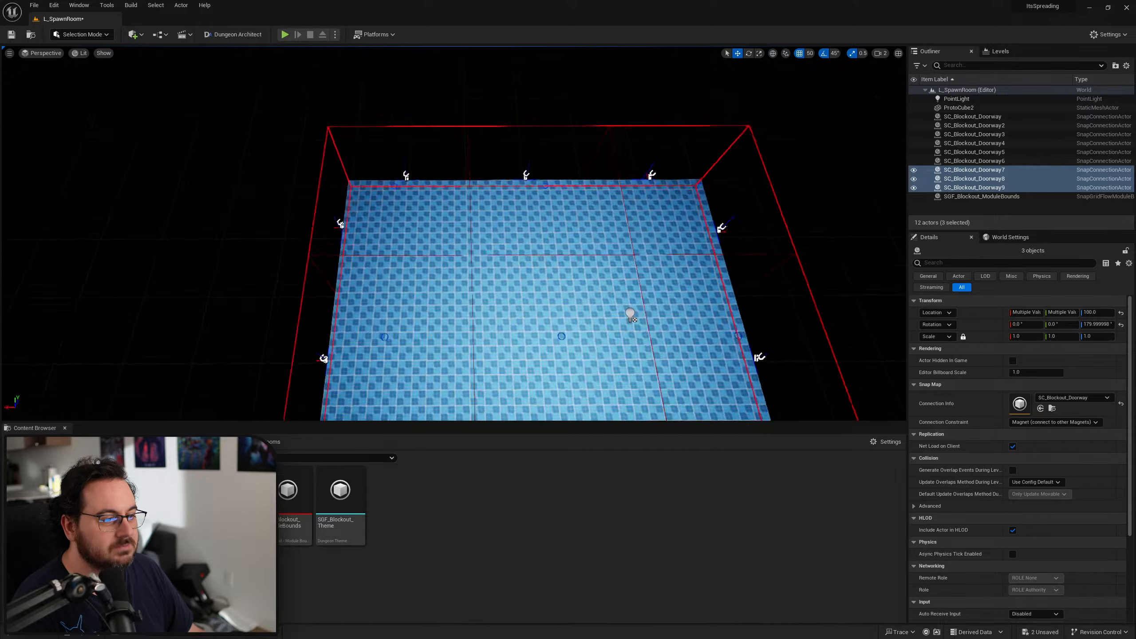
Nudge SC_Blockout_Doorway6 to X 500 on the Y 3000 edge and SC_Blockout_Doorway9 to Y 500 on the X 0 edge
mouse_move(480, 174)
right_down()
mouse_move(443, 166)
mouse_move(481, 173)
mouse_move(452, 197)
mouse_move(478, 186)
mouse_move(465, 189)
right_up()
click(454, 175)
click(580, 249)
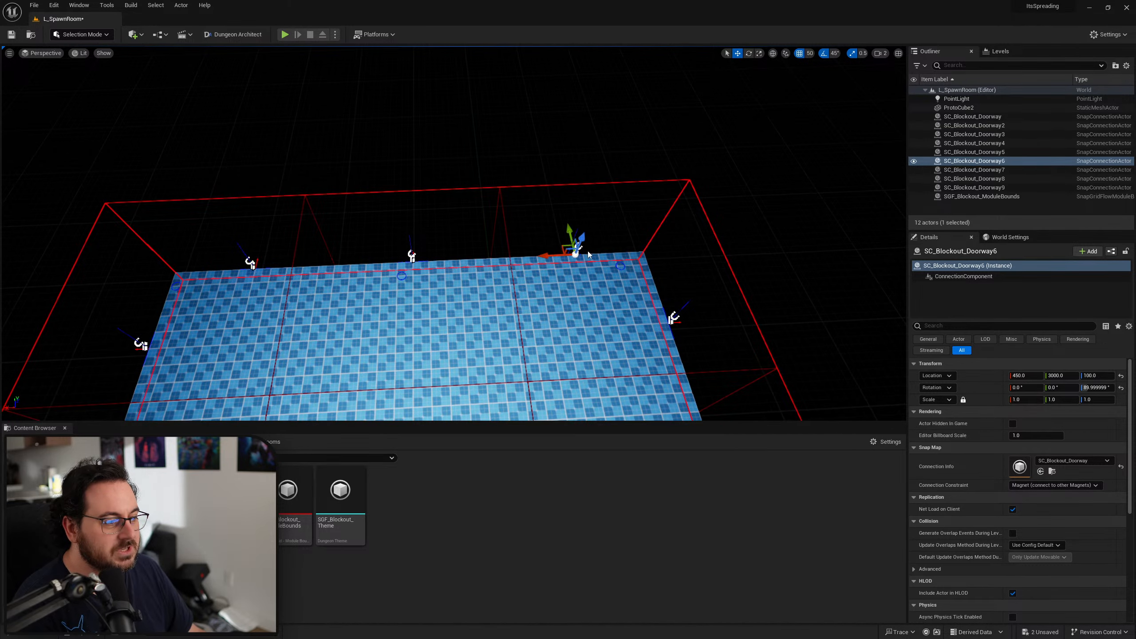
drag(540, 256, 530, 257)
right_drag(530, 256, 588, 227)
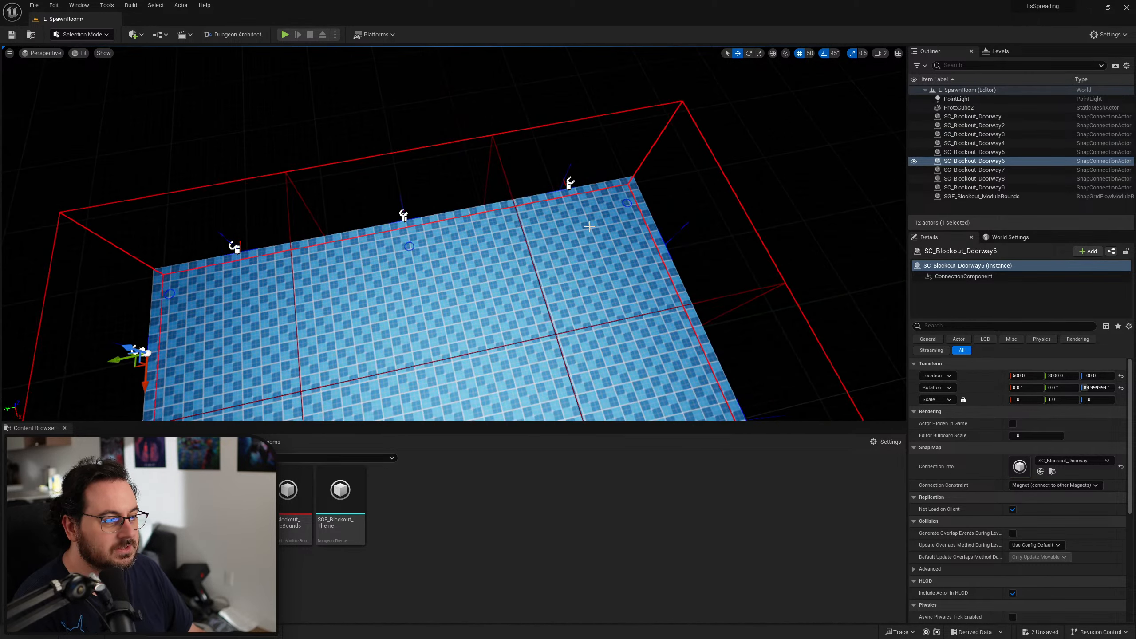
click(572, 184)
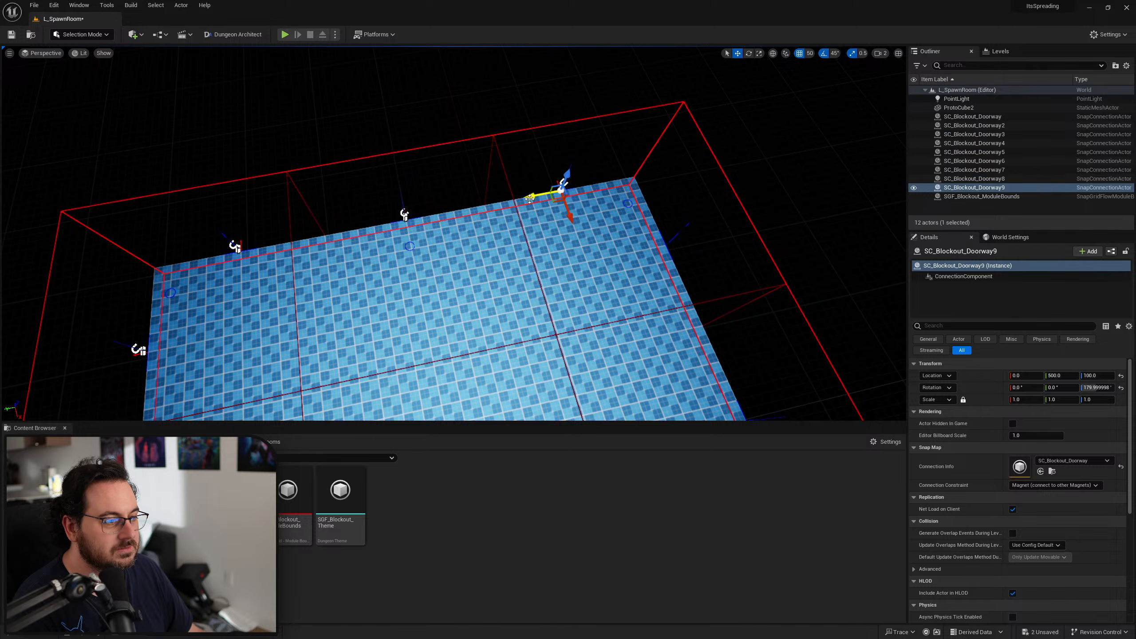
Duplicate the three X 0 doorway connectors with a further 90° turn about Z, and move the copies onto the Y 0 floor edge
ctrl+click(404, 216)
ctrl+click(237, 246)
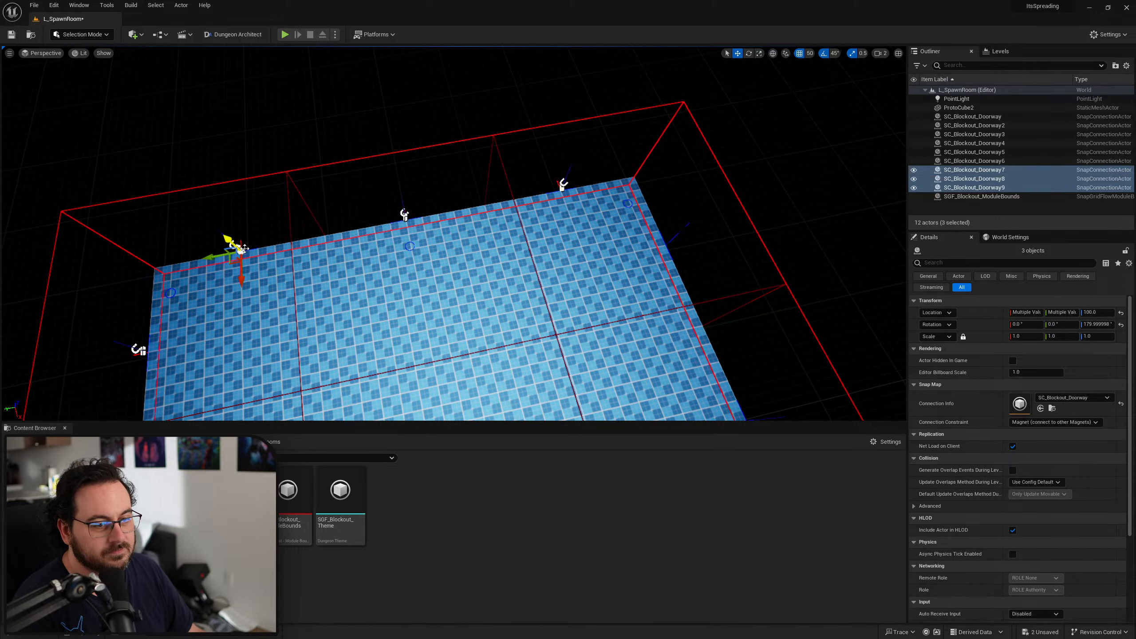
right_drag(240, 246, 451, 287)
key(e)
alt+drag(394, 303, 408, 313)
alt+drag(557, 204, 474, 91)
key(w)
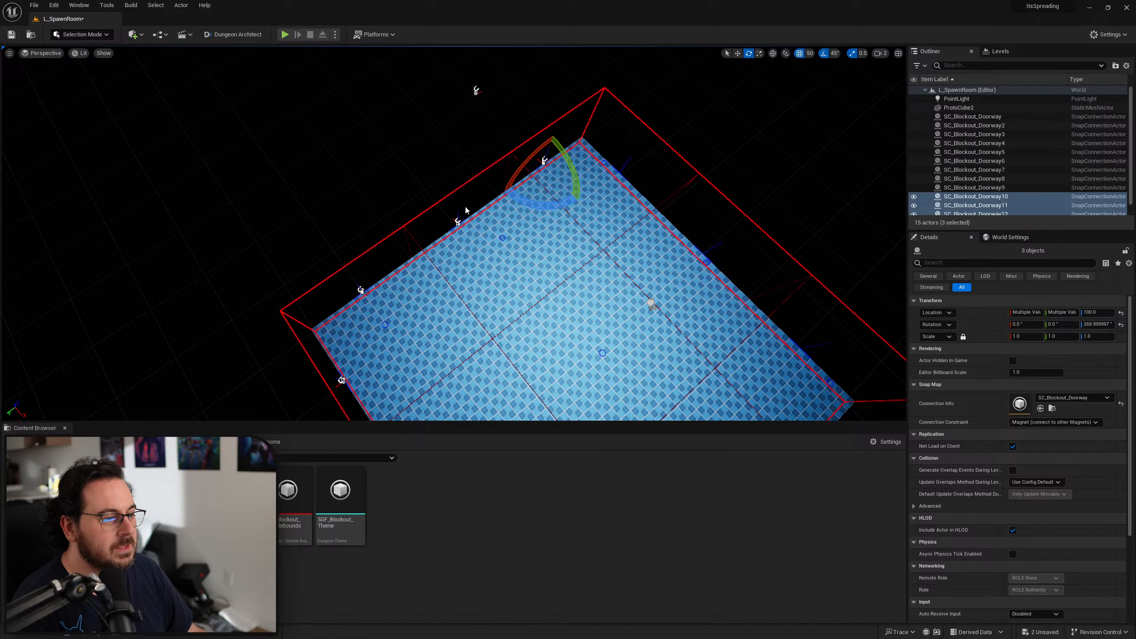
right_drag(474, 92, 398, 267)
drag(304, 319, 570, 253)
click(573, 172)
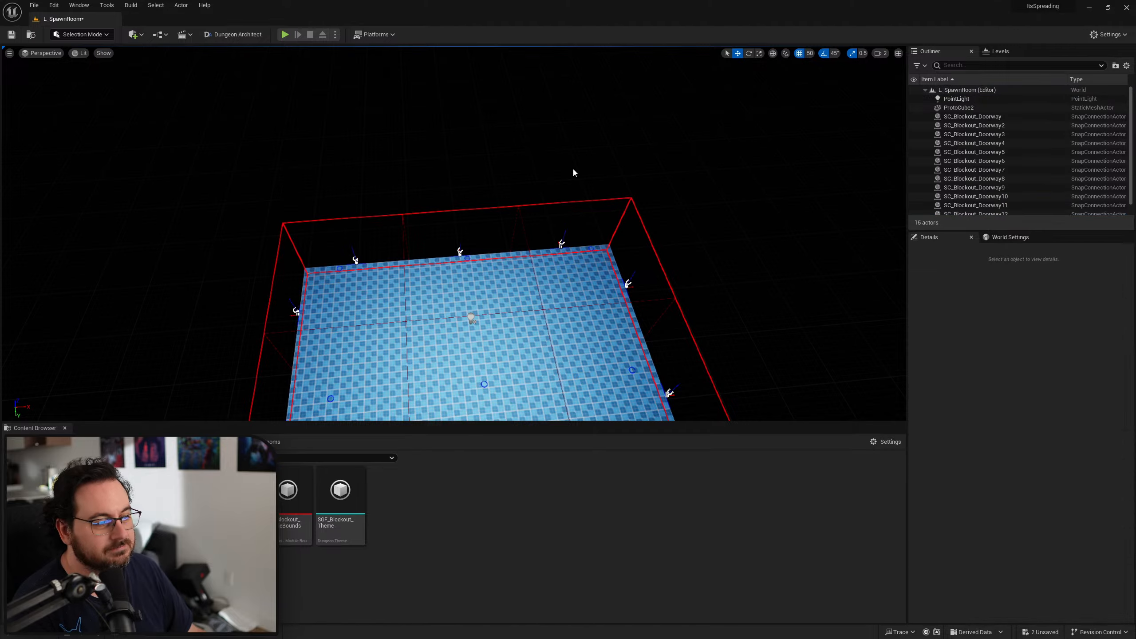
Duplicate the saved L_SpawnRoom level as L_Room_Test and open the copy, saving it together with BP_Manny
right_drag(573, 173, 615, 210)
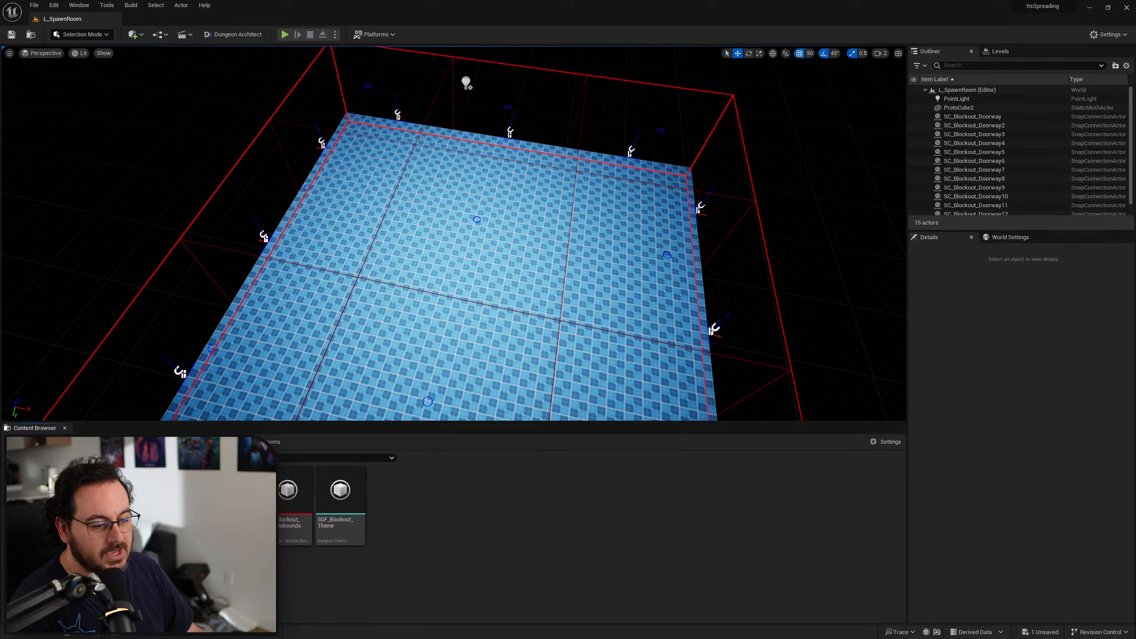
key(ctrl+d)
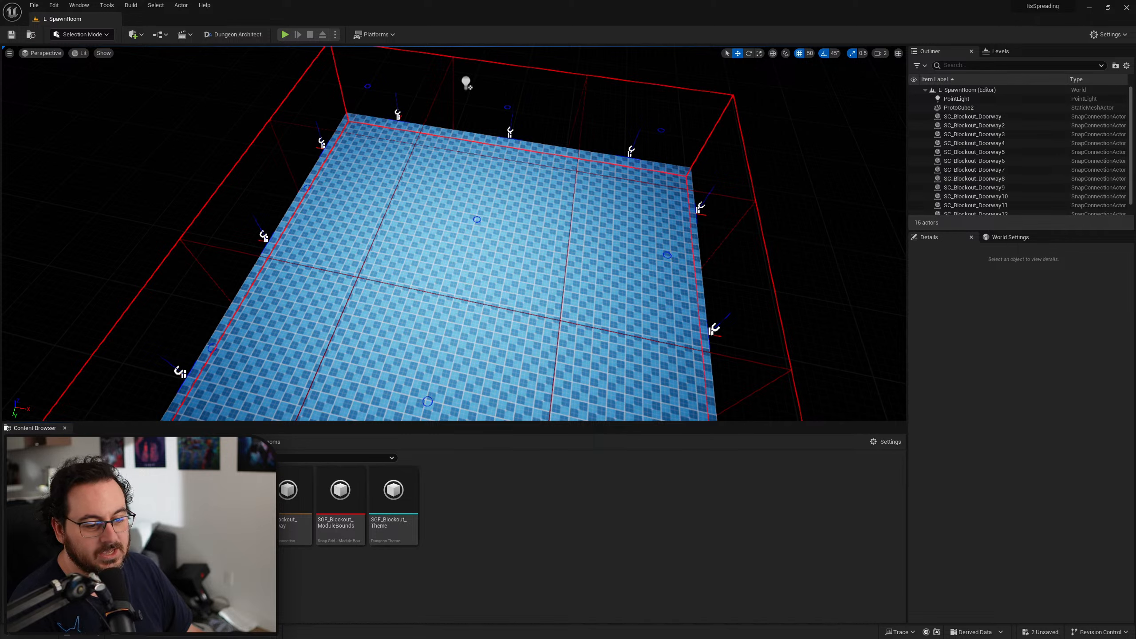
key(ctrl+shift+s)
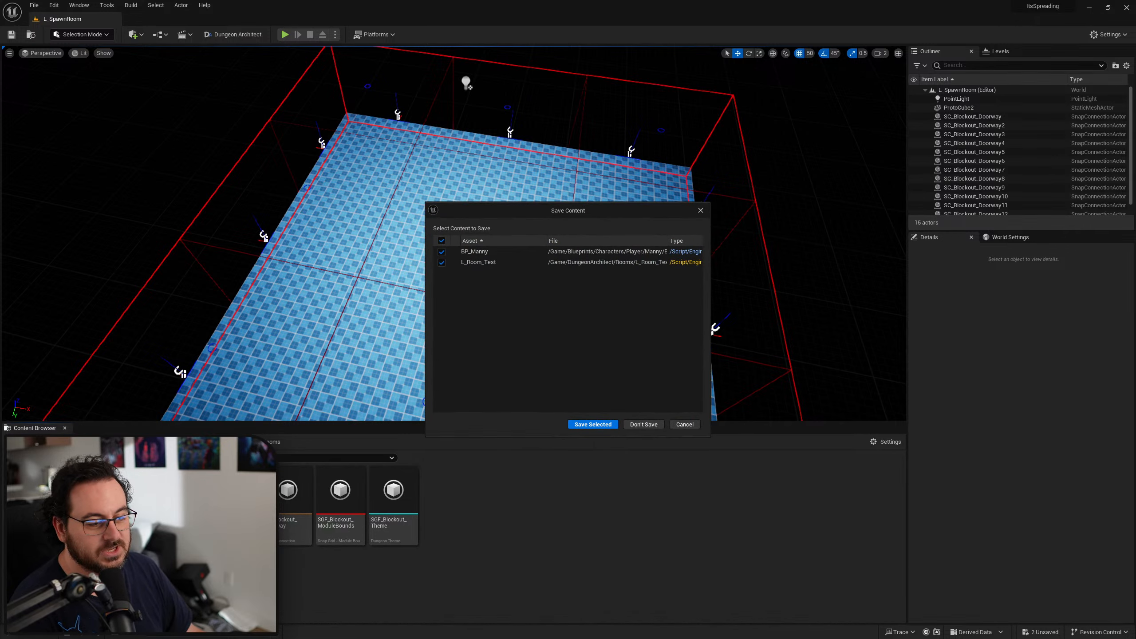
click(594, 425)
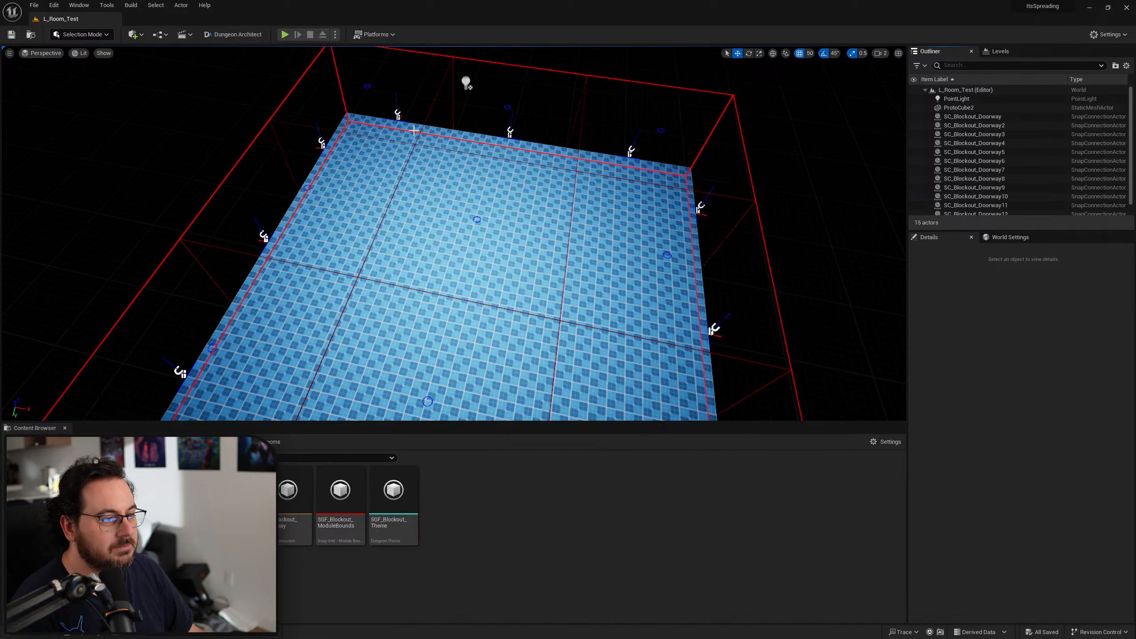
Delete the eight outer doorway connectors, keeping only SC_Blockout_Doorway, Doorway4, Doorway7 and Doorway10 at the edge midpoints, and save the level
click(993, 116)
right_drag(622, 243, 648, 242)
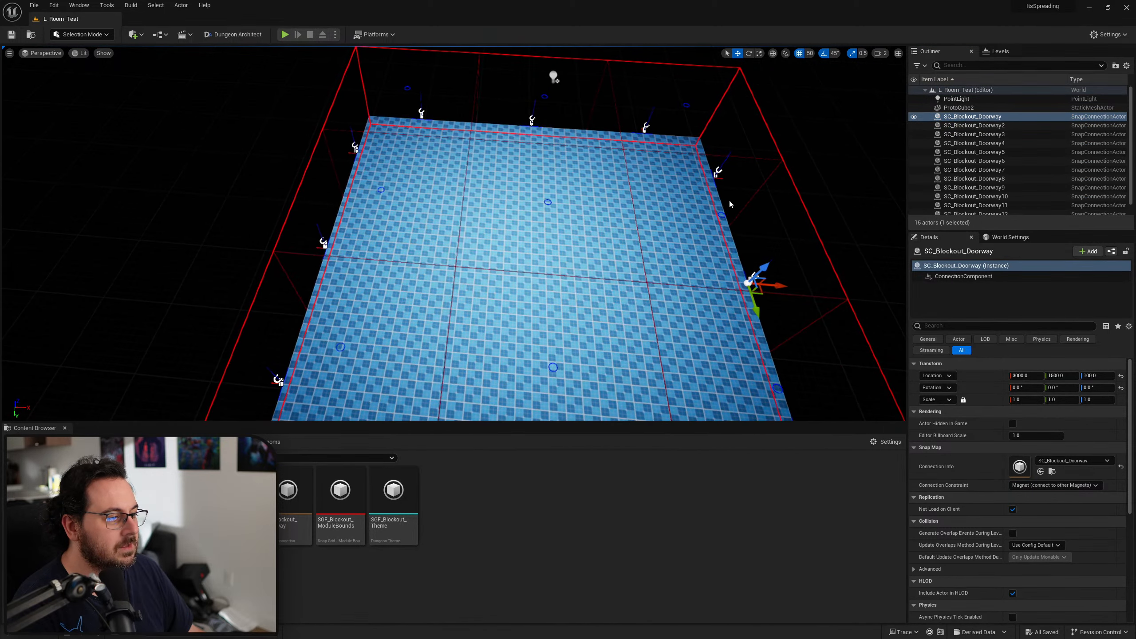
click(714, 171)
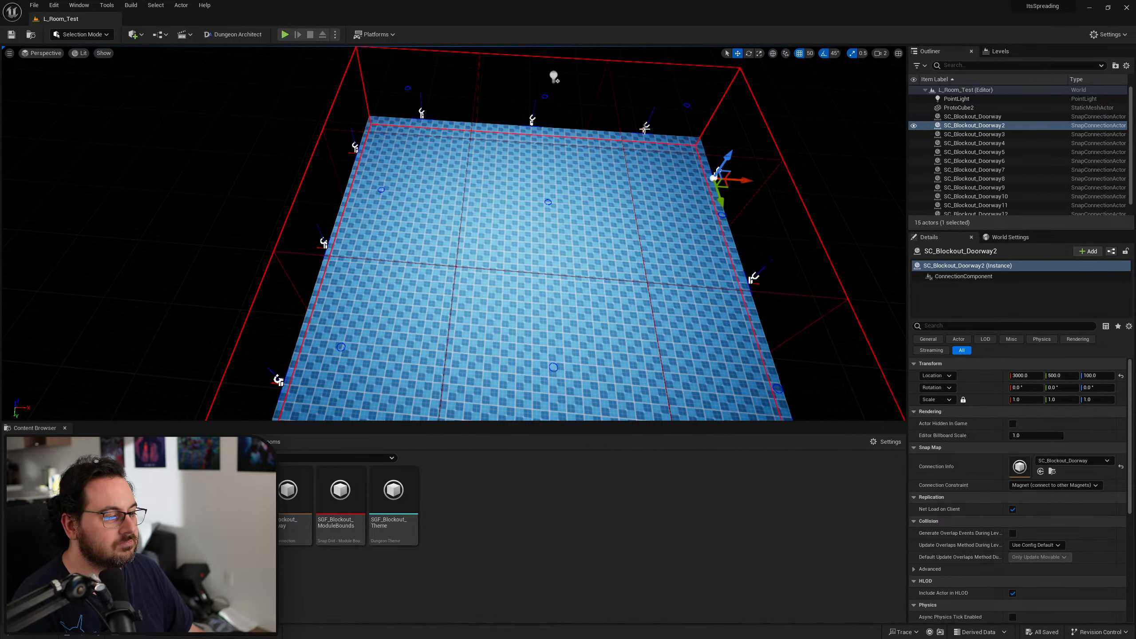
ctrl+click(645, 129)
ctrl+click(422, 115)
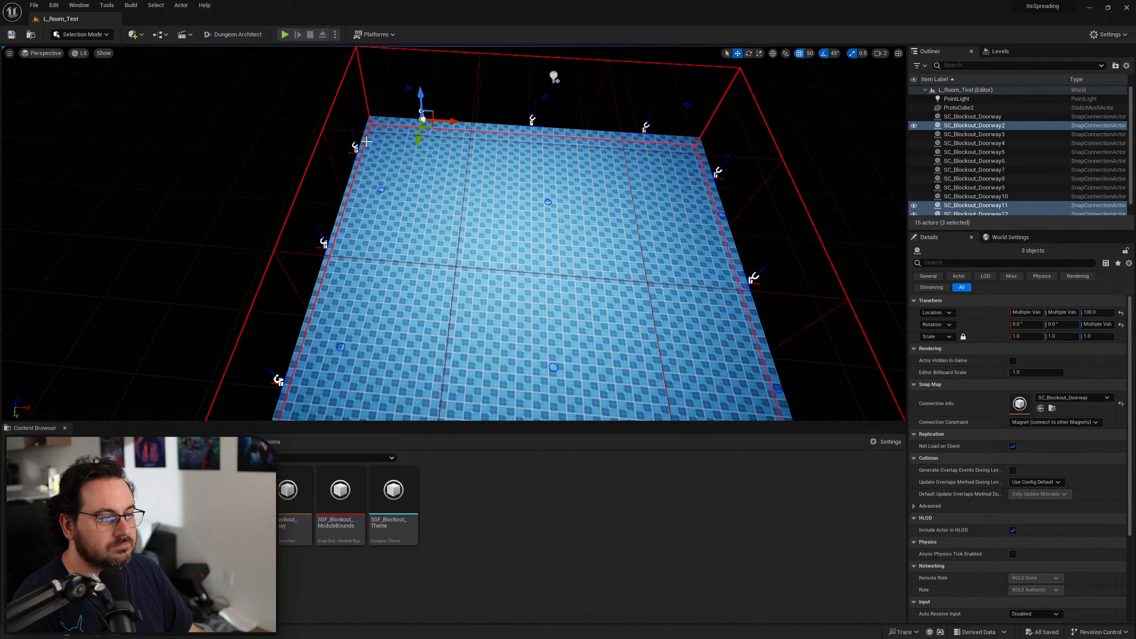
mouse_move(378, 151)
right_down()
mouse_move(375, 179)
mouse_move(372, 156)
mouse_move(358, 155)
right_up()
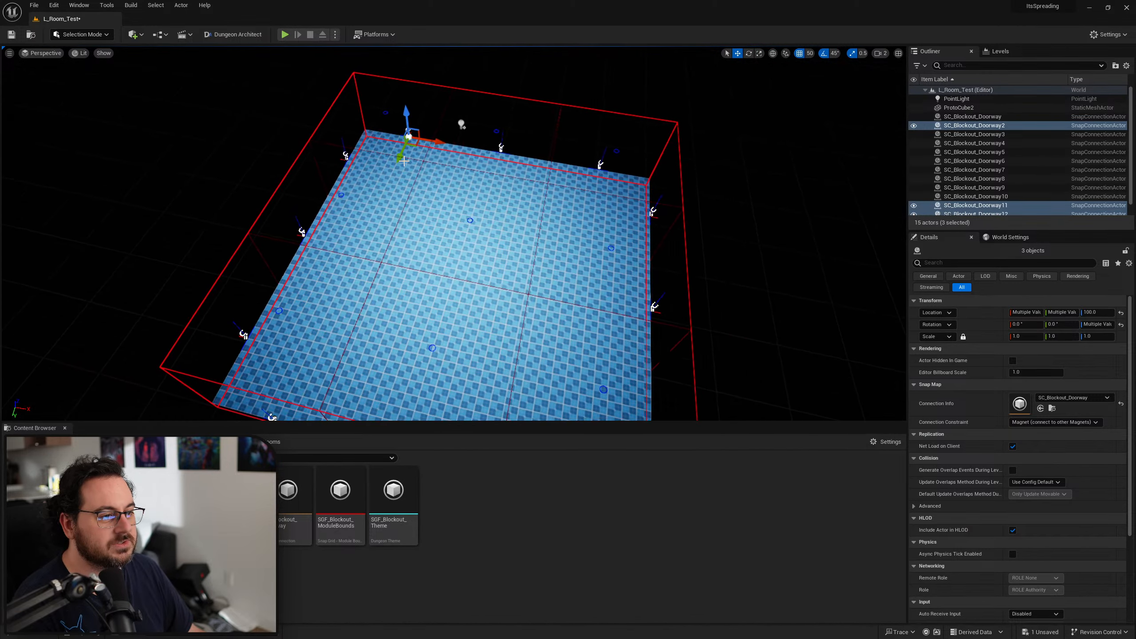
key(ctrl+z)
ctrl+click(407, 132)
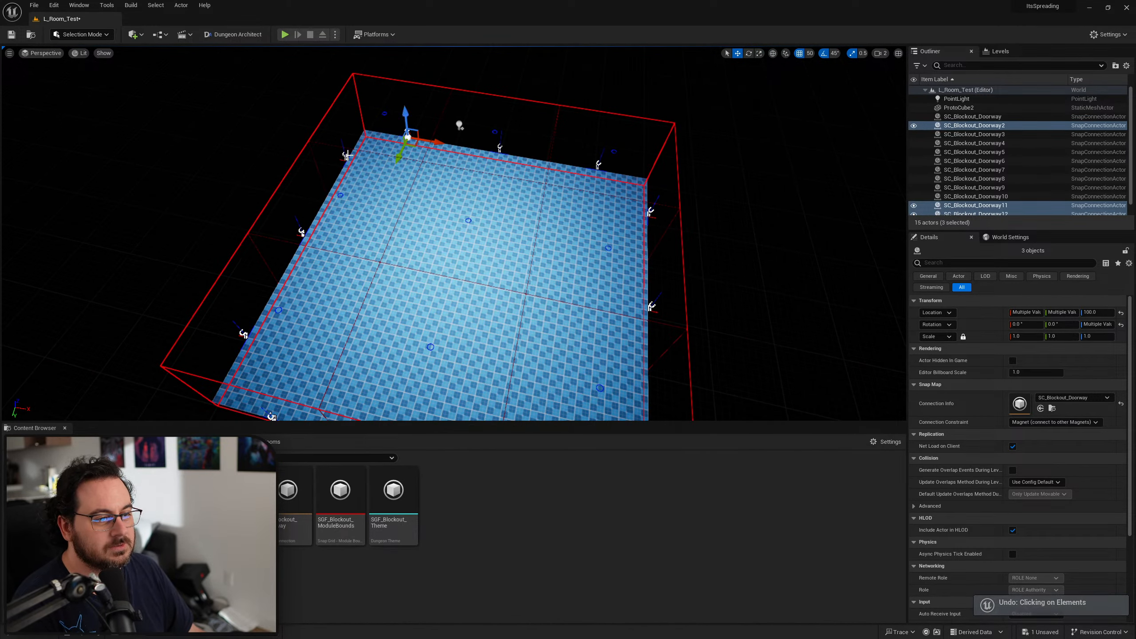
ctrl+click(346, 157)
ctrl+click(244, 335)
right_drag(309, 364, 323, 403)
ctrl+click(271, 368)
right_drag(271, 368, 492, 319)
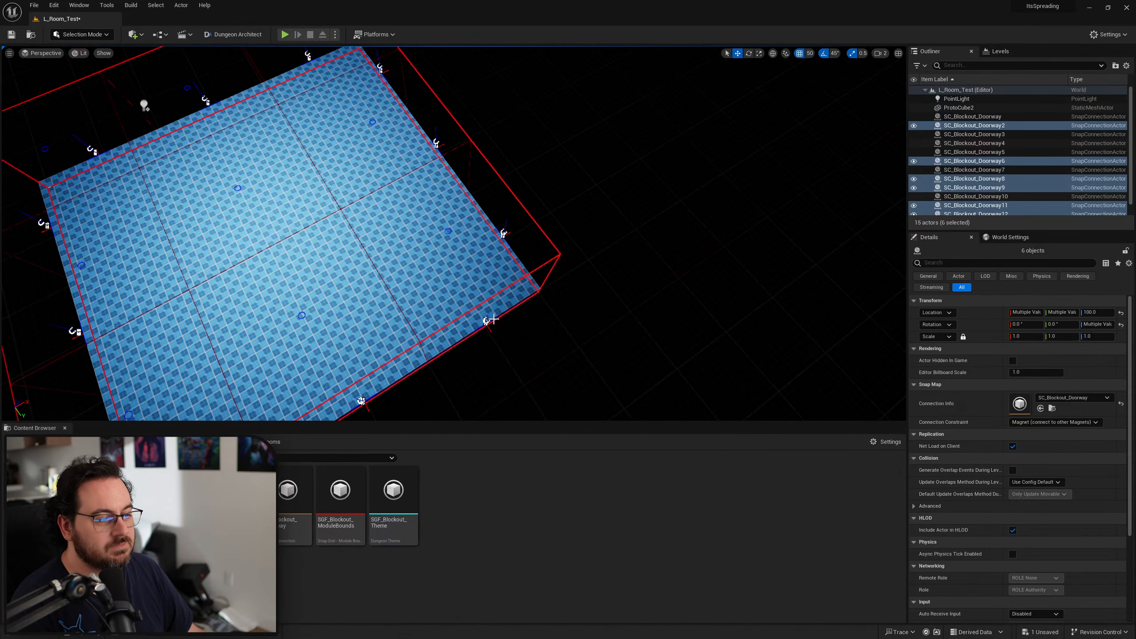
ctrl+click(486, 322)
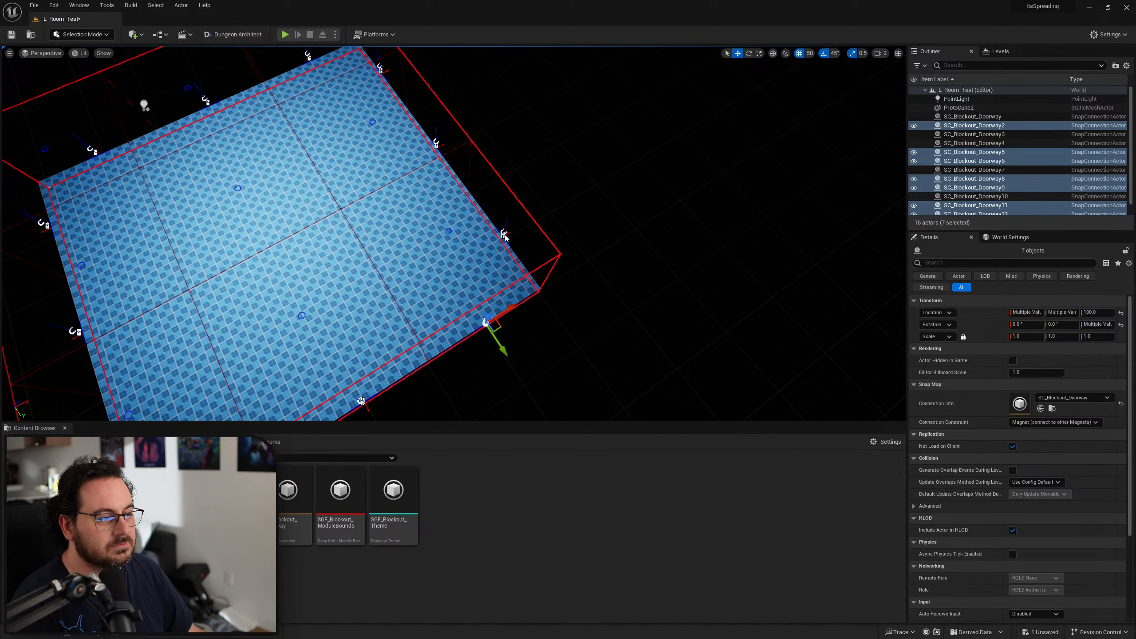
right_drag(504, 237, 511, 180)
key(Delete)
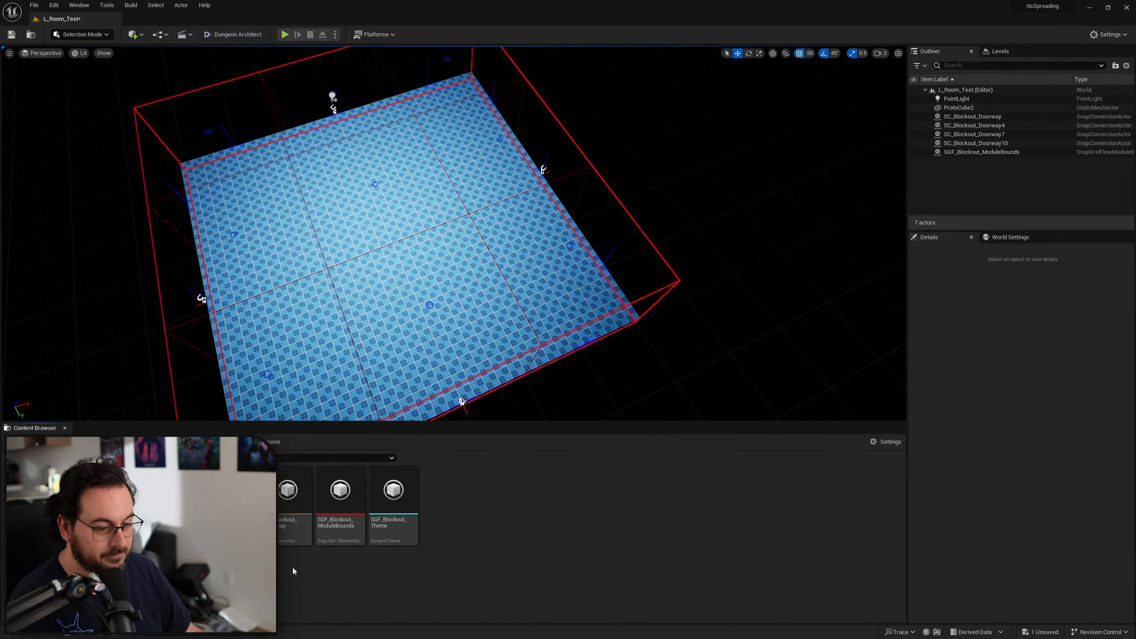
key(ctrl+s)
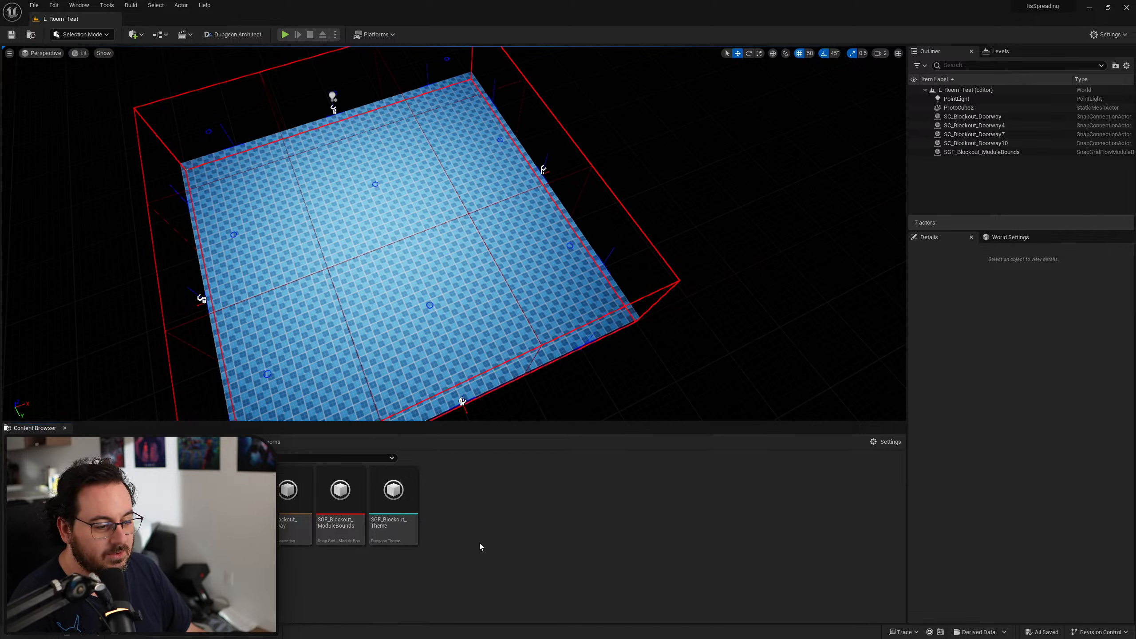
Copy the SGF_BlockoutModuleDB_v2 module database from the v2 level blockout folder into the DungeonArchitect/Rooms folder
key(alt+Left)
scroll(581, 564, down, 2)
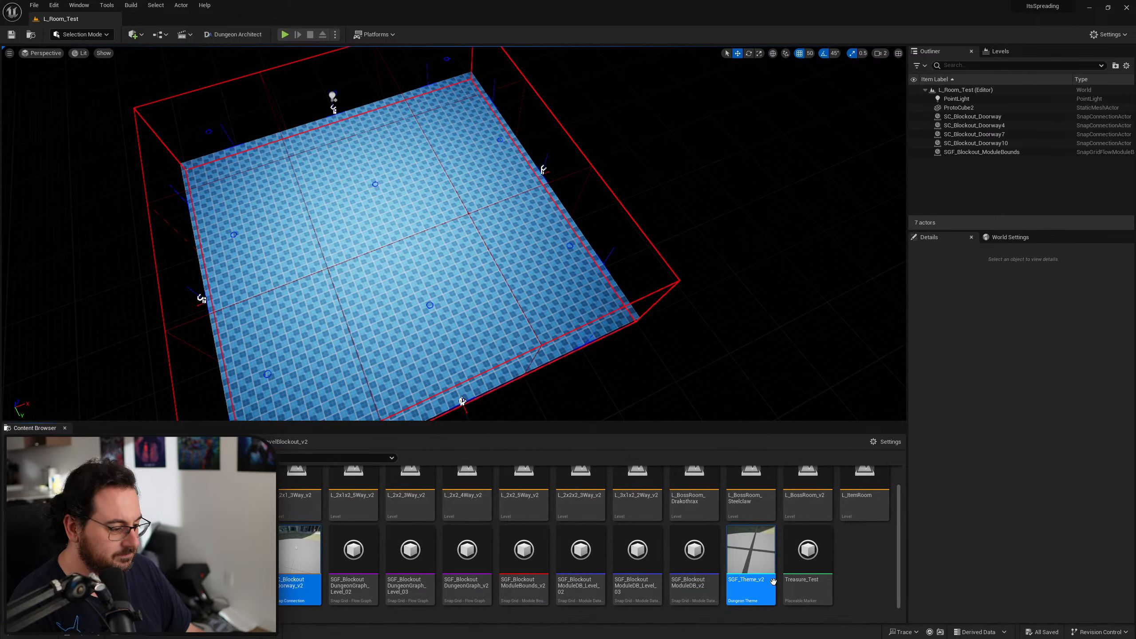
click(526, 550)
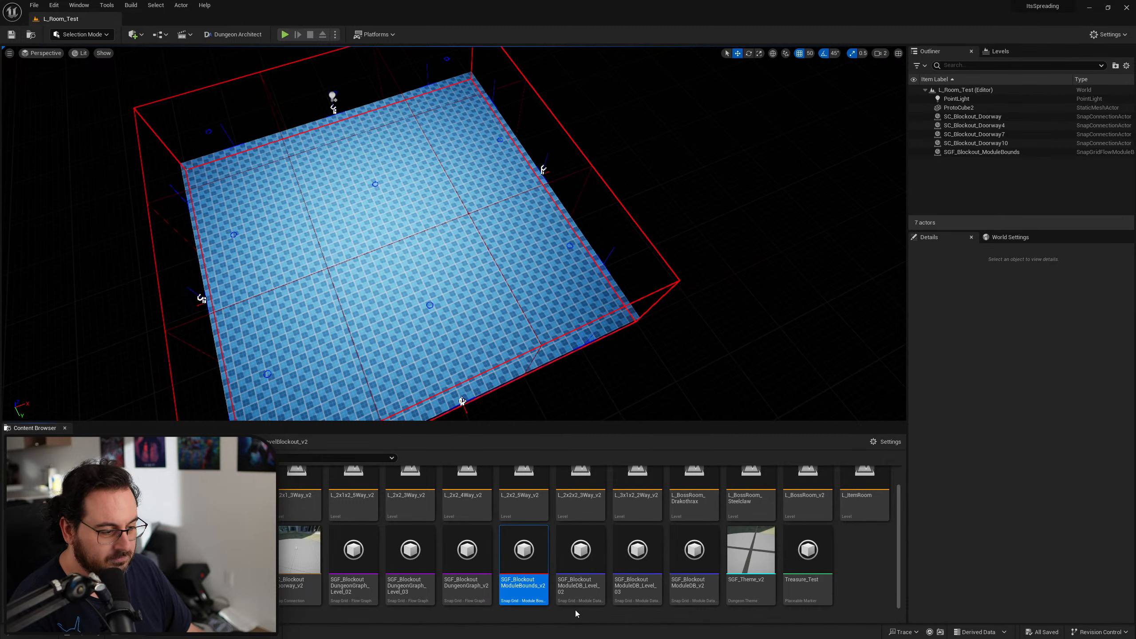
click(685, 600)
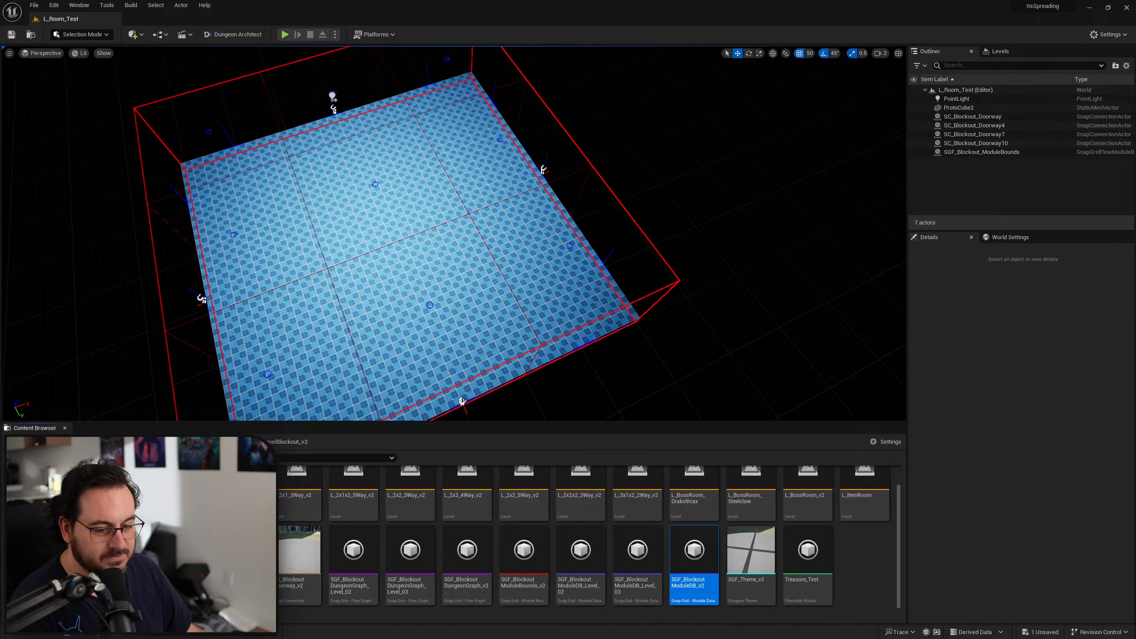
click(72, 542)
click(446, 526)
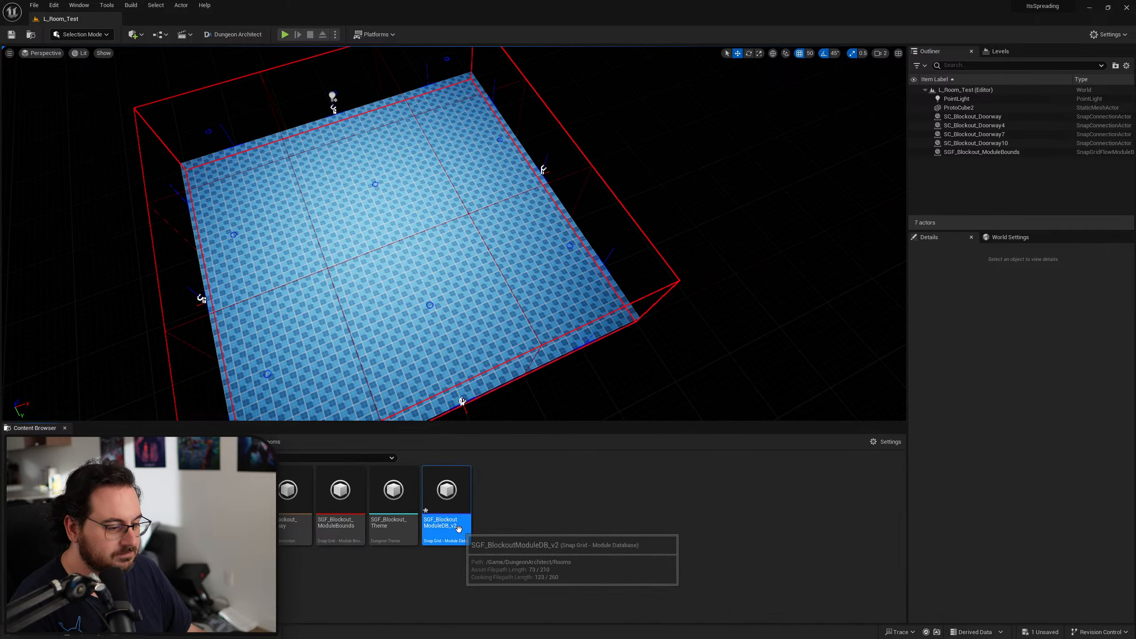
Clear the module list of the copied SGF_BlockoutModuleDB_v2 and assign SGF_Blockout_ModuleBounds as its module bounds asset
double_click(446, 526)
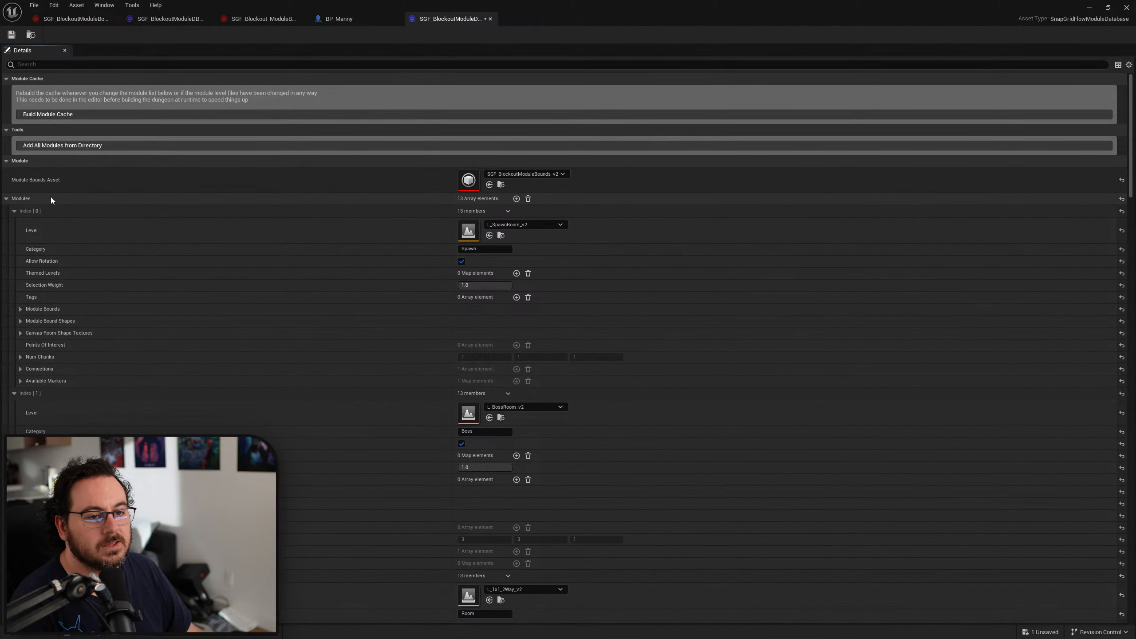
click(527, 198)
drag(667, 5, 631, 52)
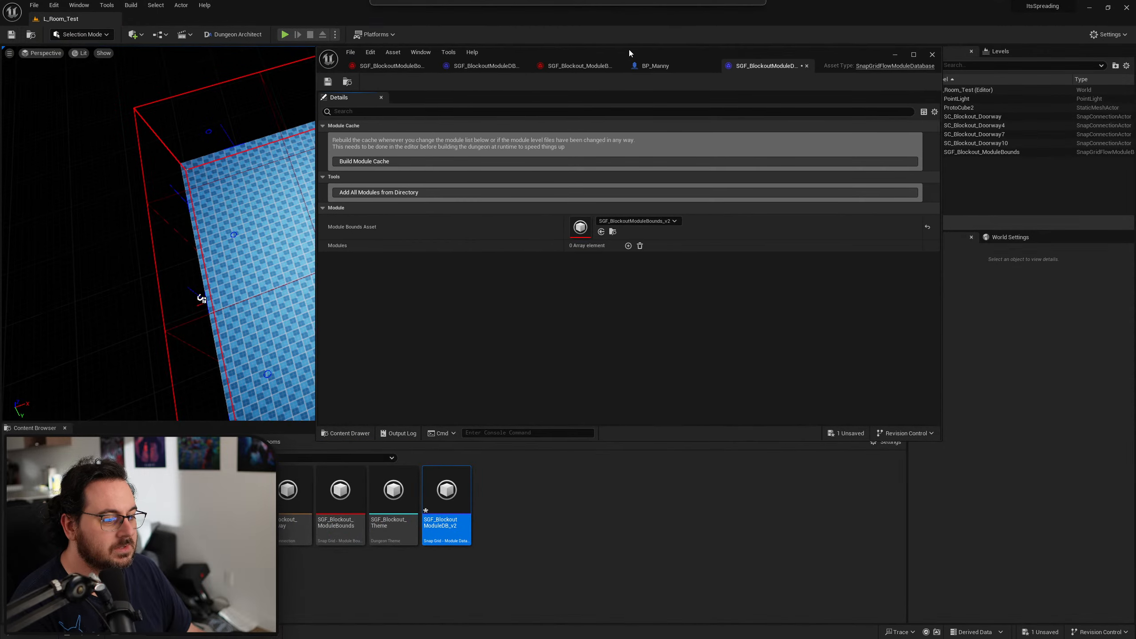
click(333, 534)
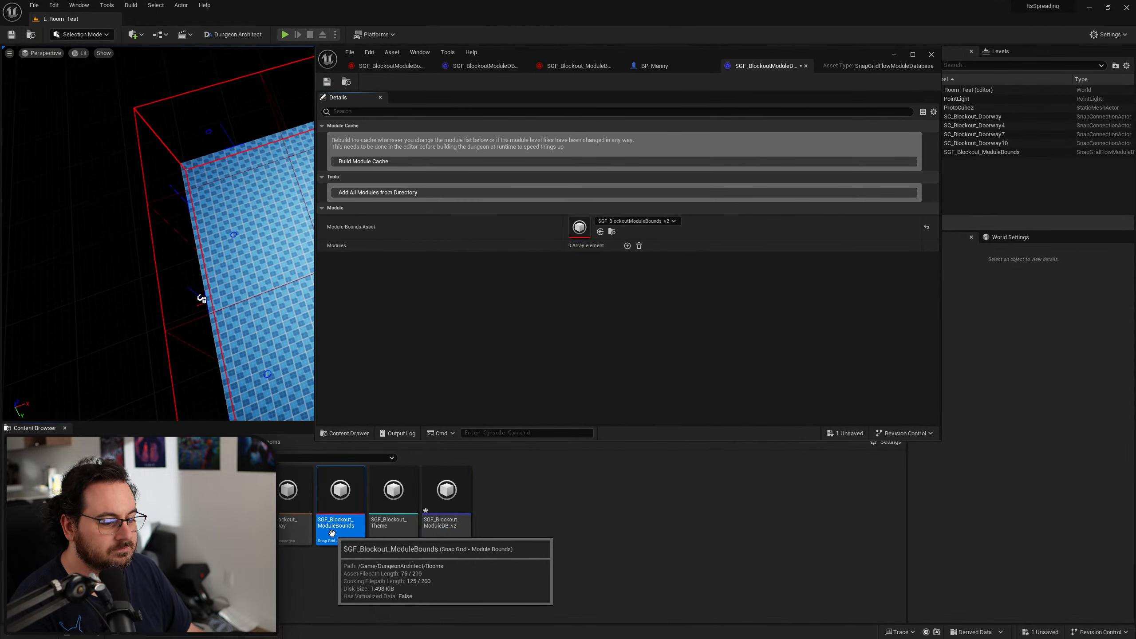
click(600, 231)
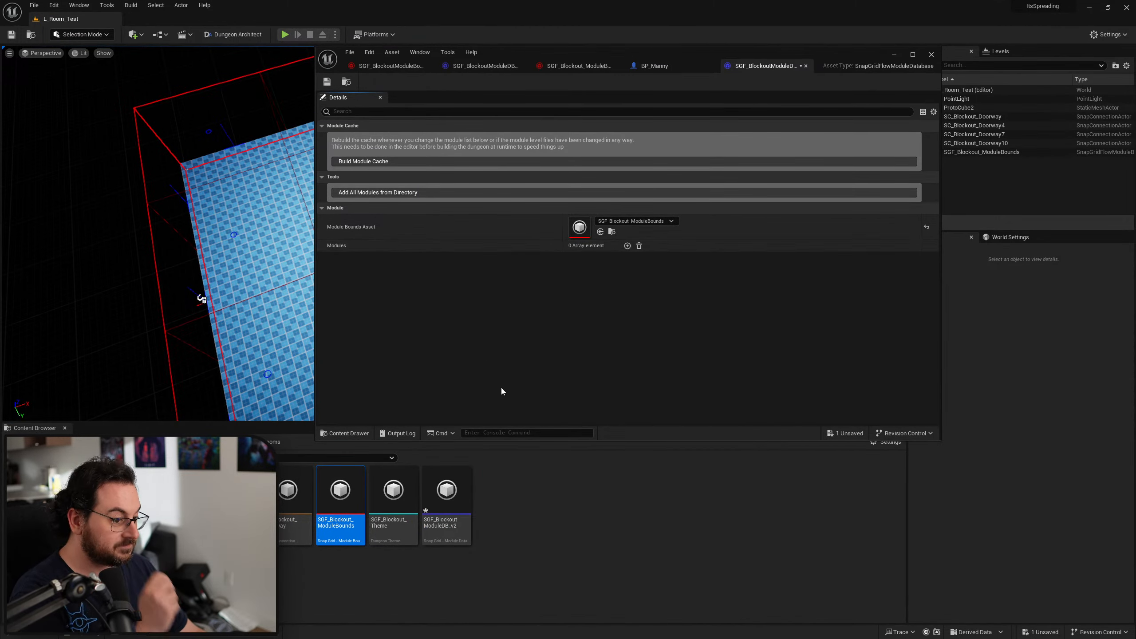
Add two module entries to the database and set the first to level L_SpawnRoom with category Spawn
click(378, 602)
click(628, 246)
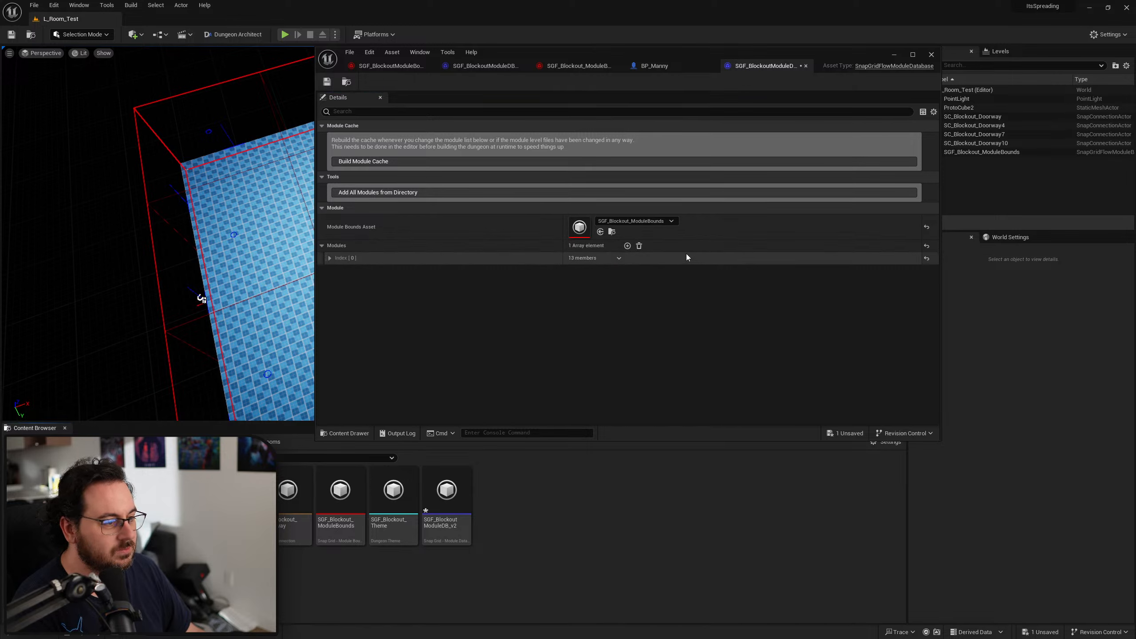
click(627, 246)
click(331, 258)
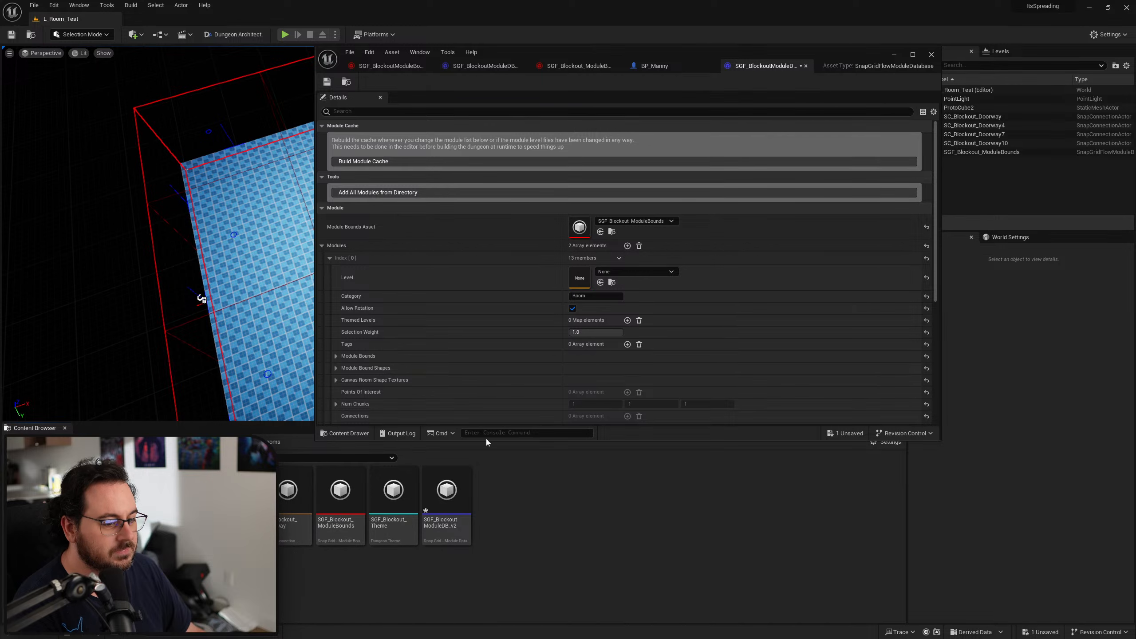
click(601, 282)
click(590, 297)
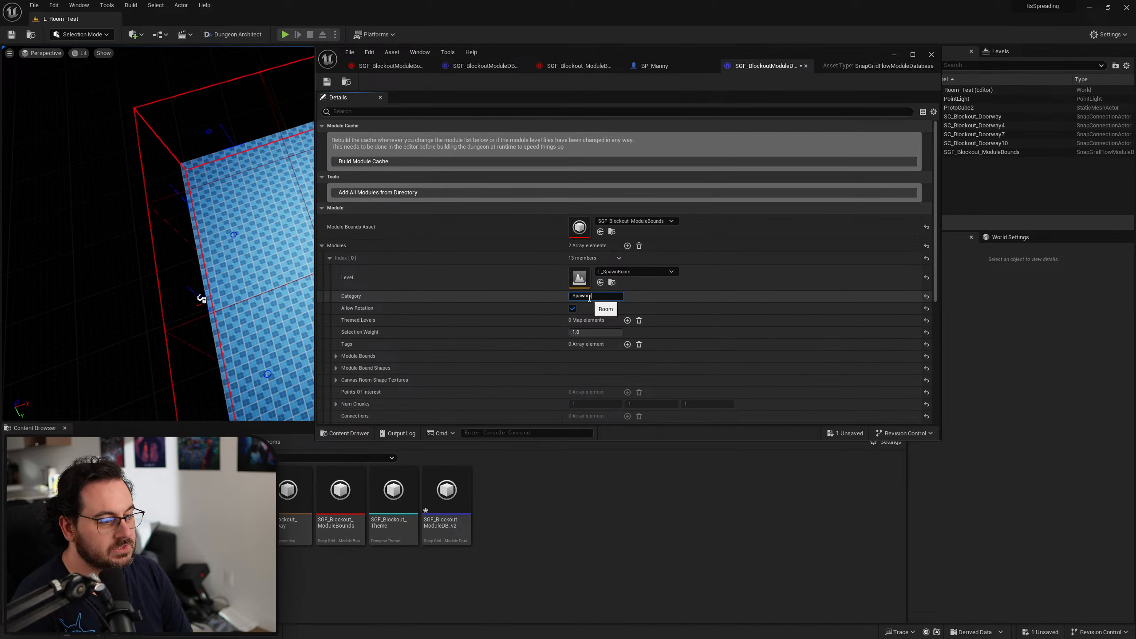
click(331, 258)
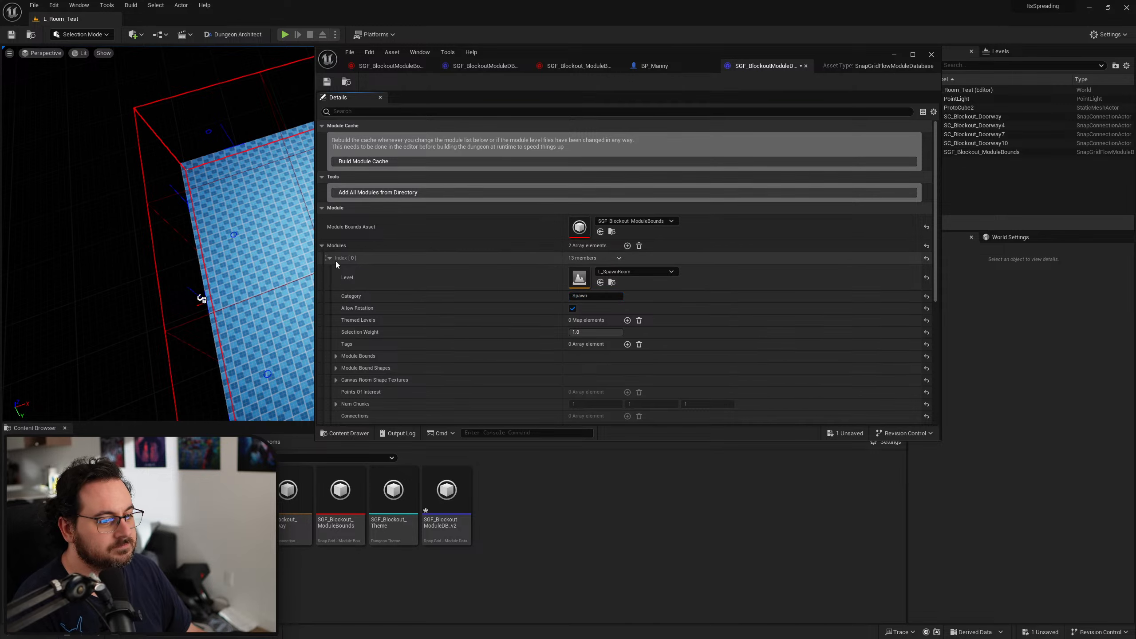
Assign the L_Room_Test level to the second module entry and save the module database
click(341, 270)
click(601, 295)
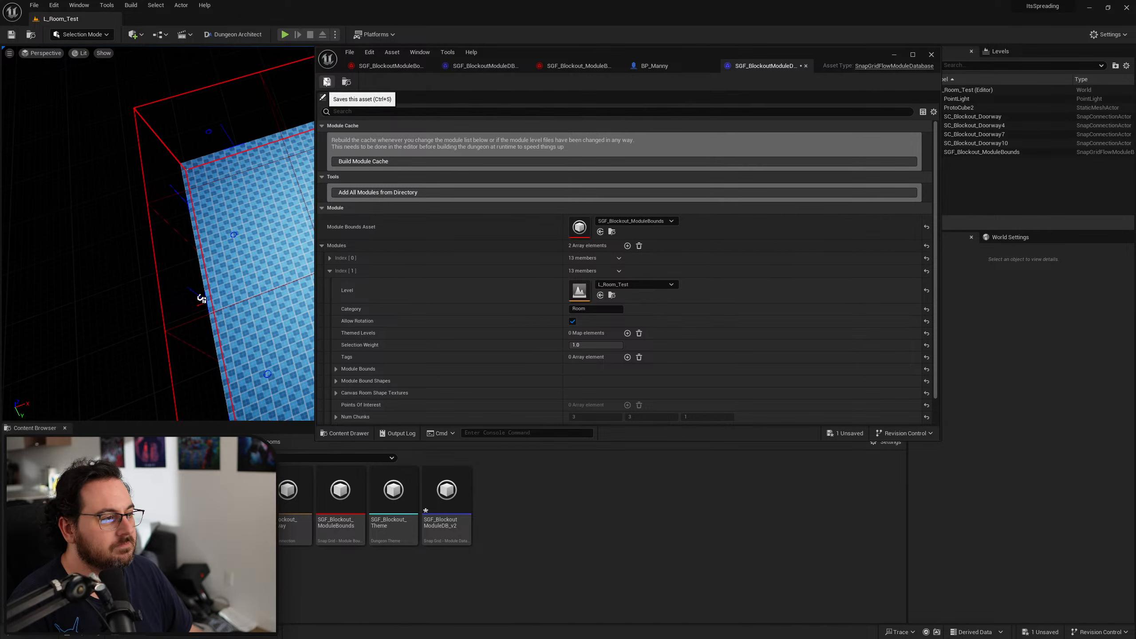
click(327, 82)
Create a Snap Grid Flow Graph asset named SGF_Blockout_Graph in the Rooms folder and open it
right_click(515, 528)
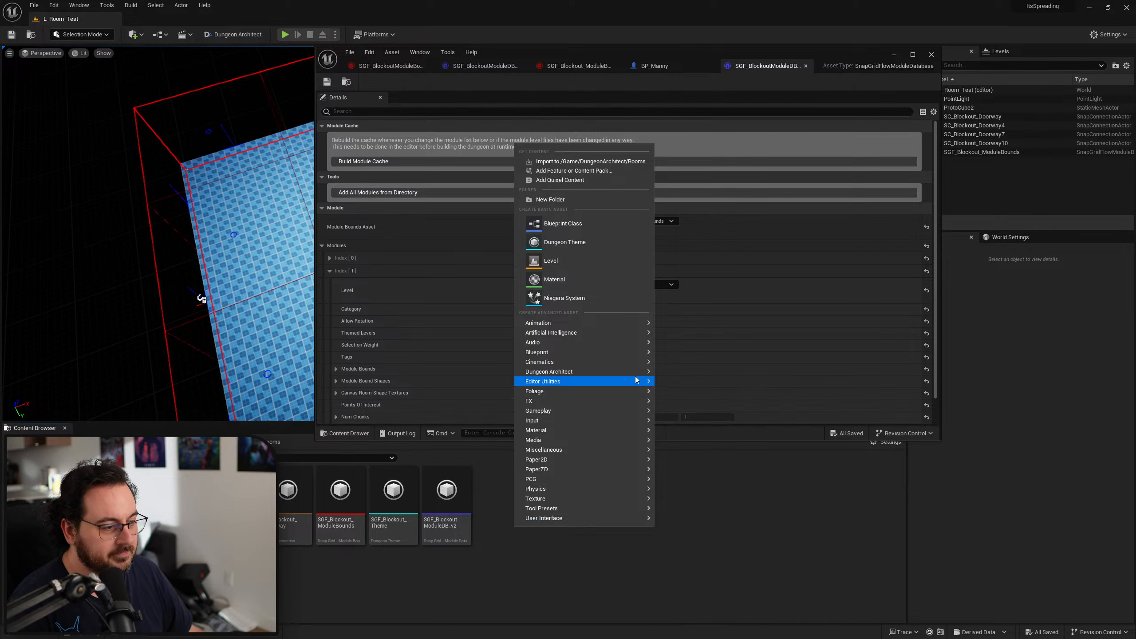
mouse_move(633, 376)
mouse_move(702, 476)
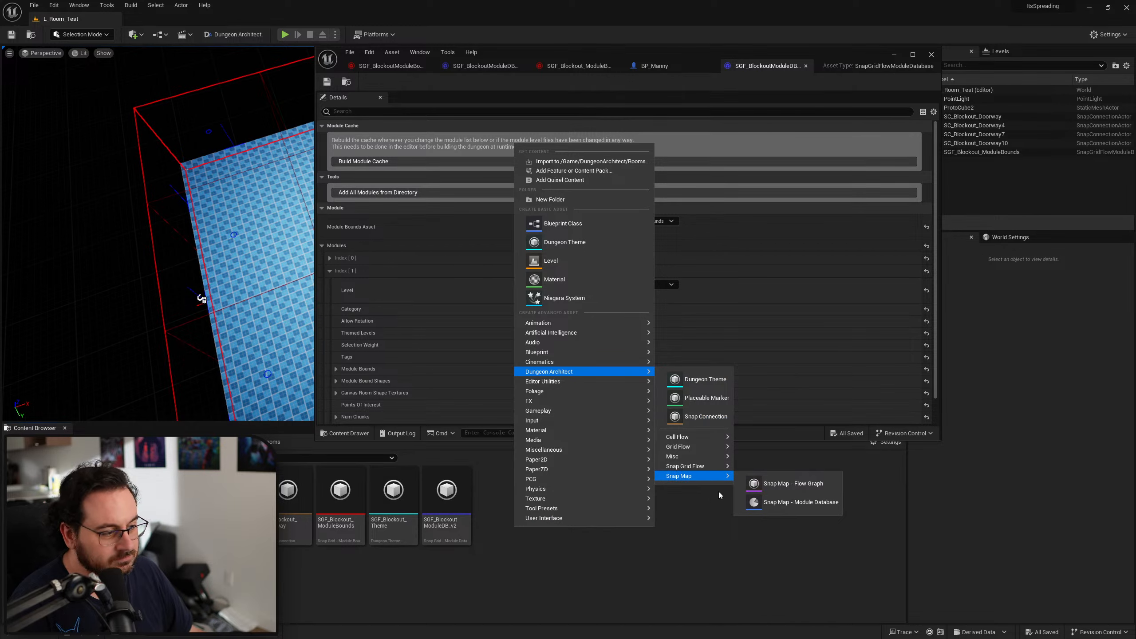
mouse_move(713, 450)
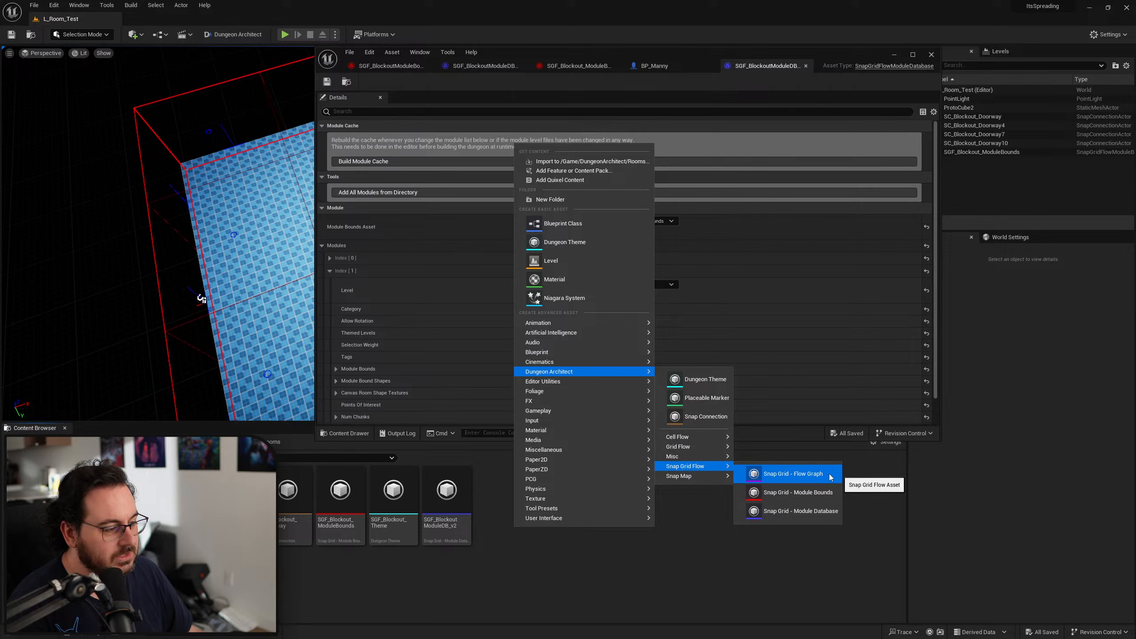
click(833, 476)
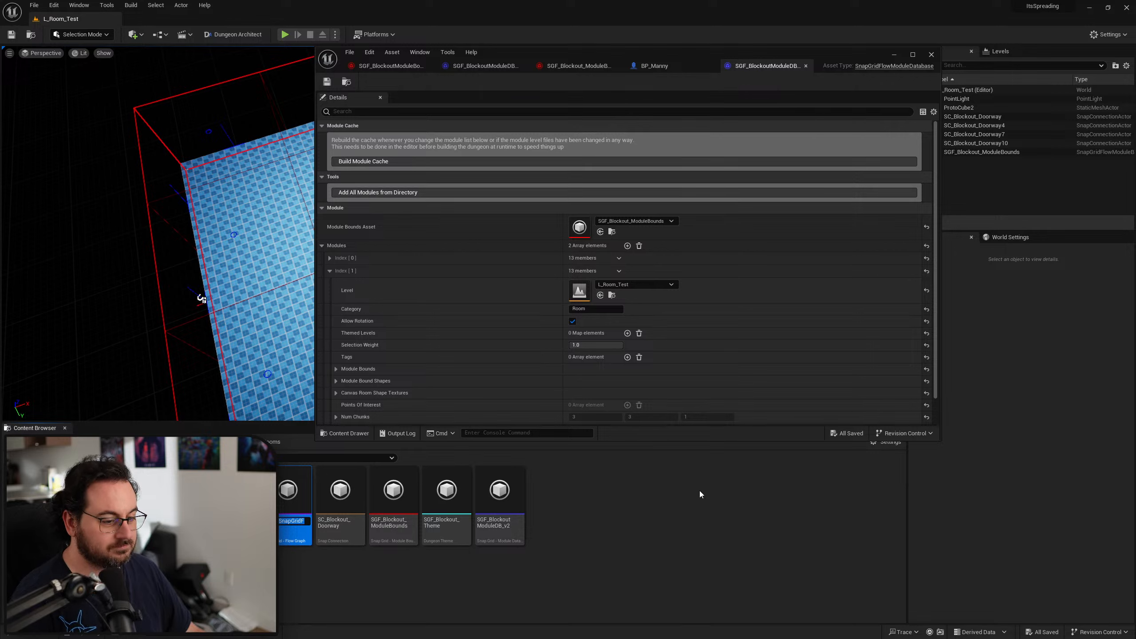
key(BackSpace)
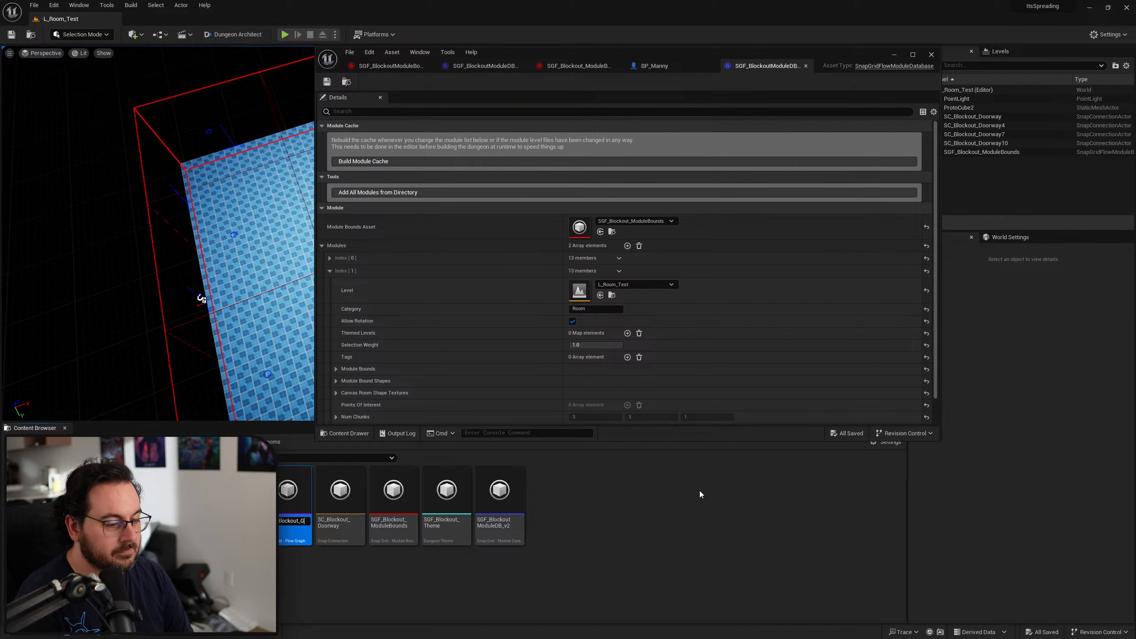
text(SGF_Blockout_Graph)
key(Return)
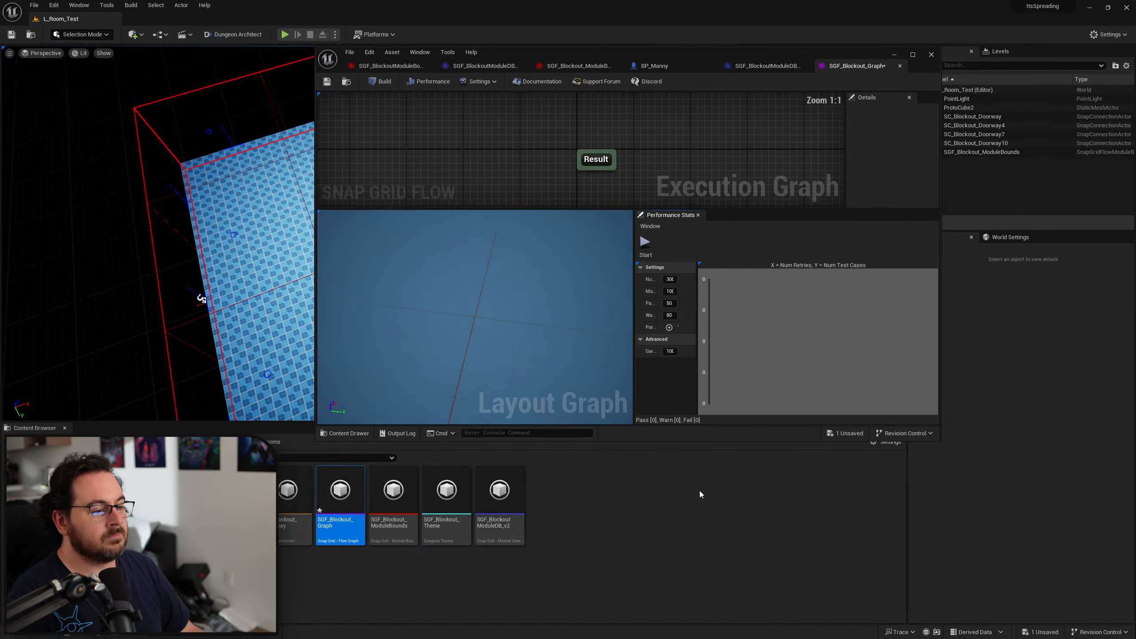
Display the dungeon settings of SGF_Blockout_Graph beside the Rooms folder assets
double_click(706, 55)
right_drag(388, 109, 483, 107)
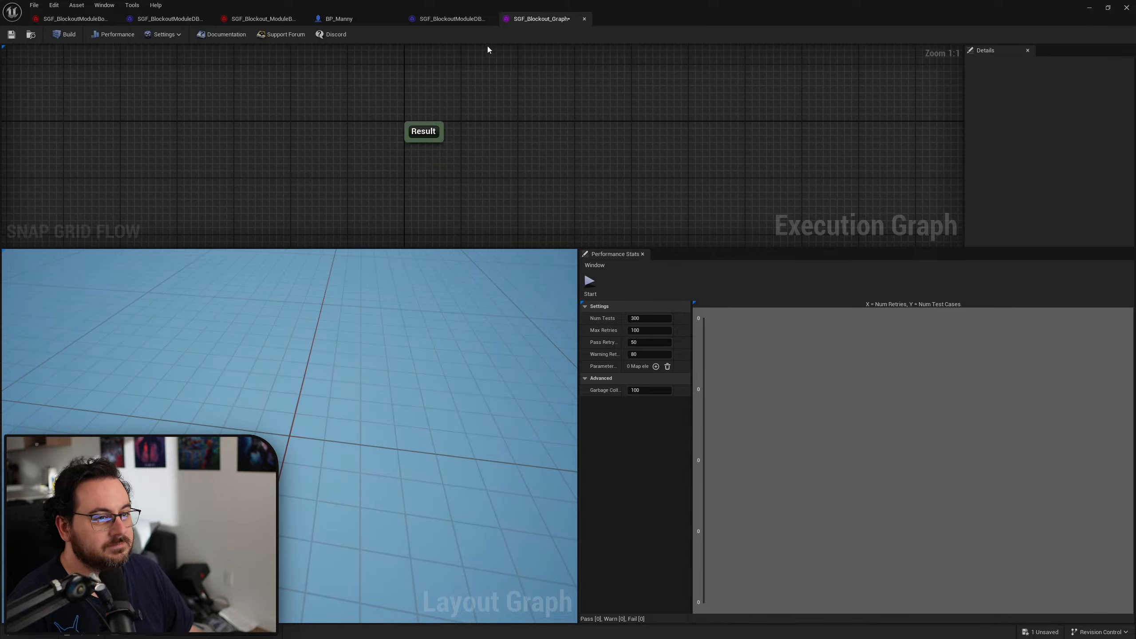
drag(626, 12, 640, 45)
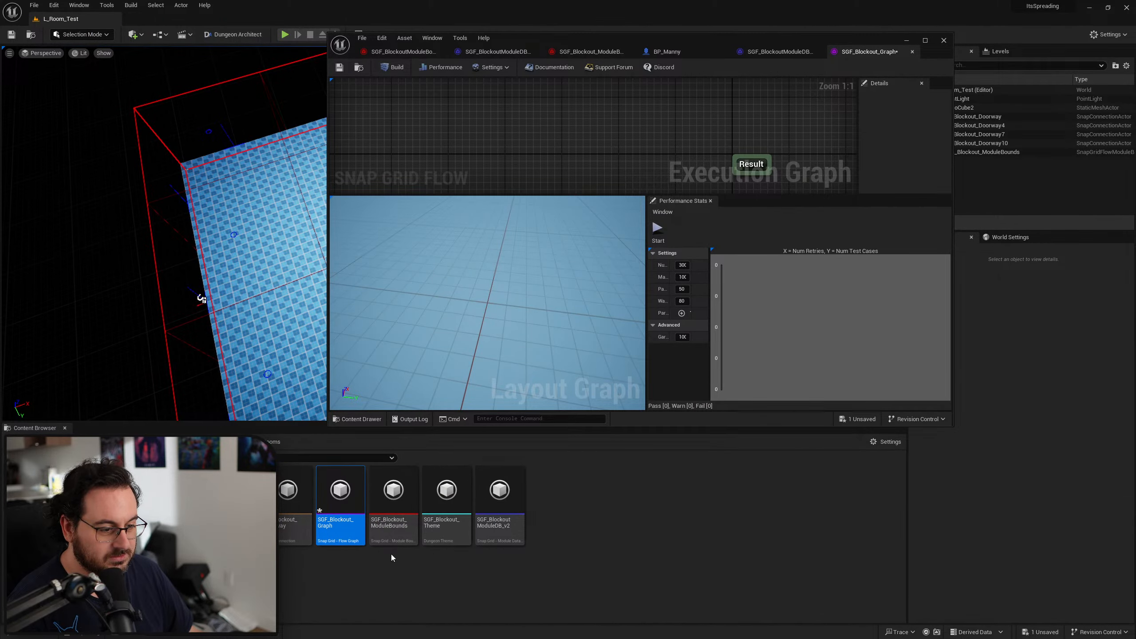
click(377, 537)
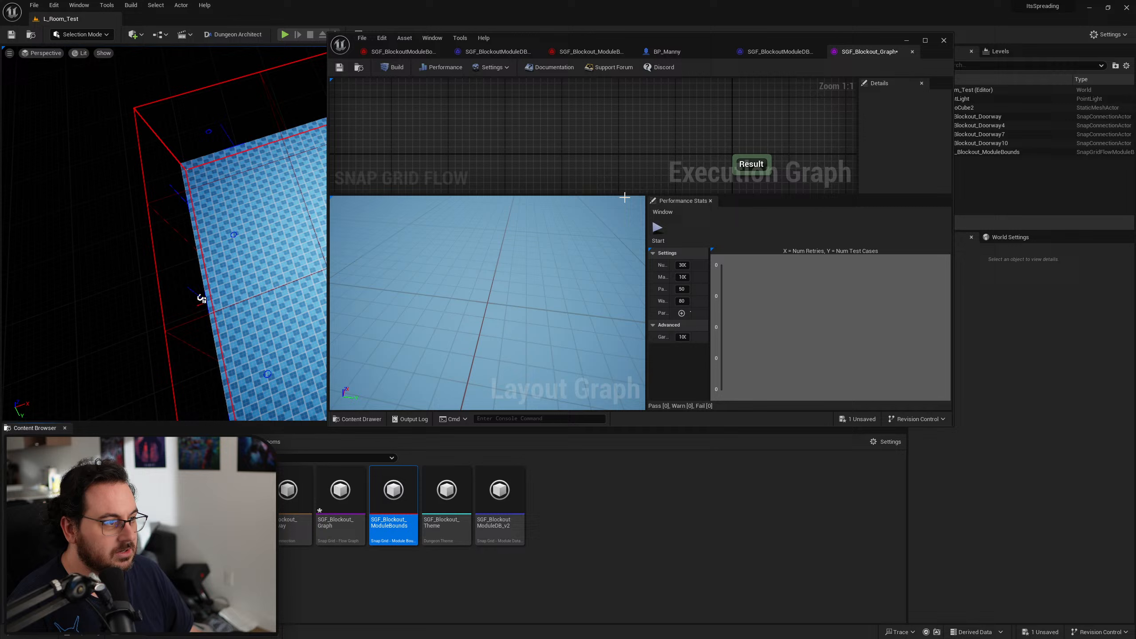
click(494, 71)
click(514, 93)
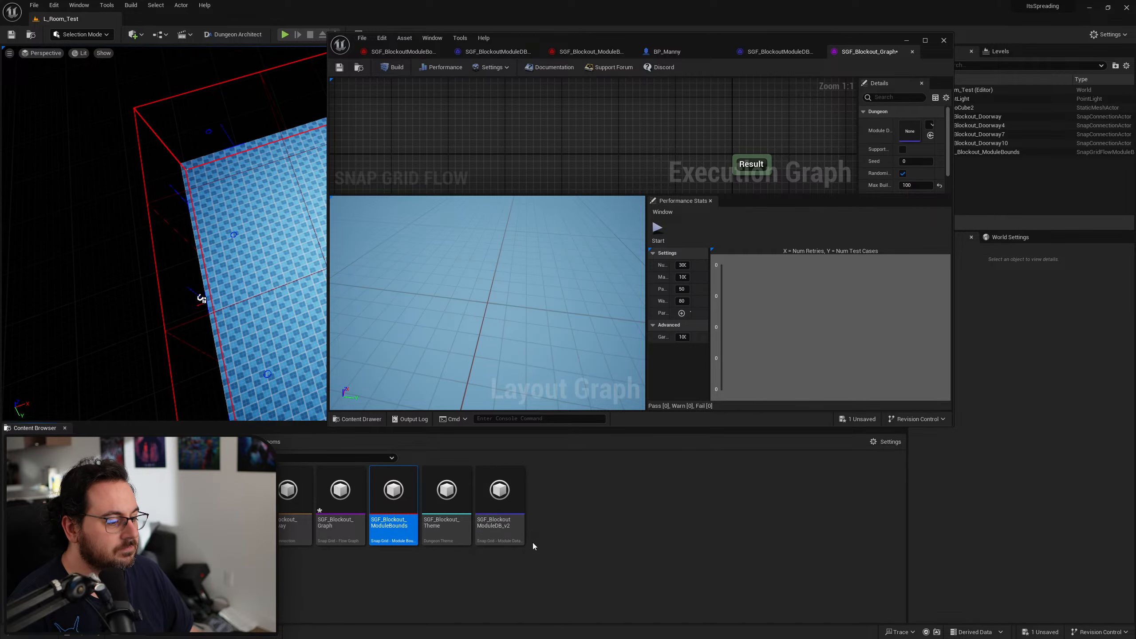
Build the module cache of the Rooms folder's SGF_BlockoutModuleDB_v2, and close the database and BP_Manny editors
double_click(501, 528)
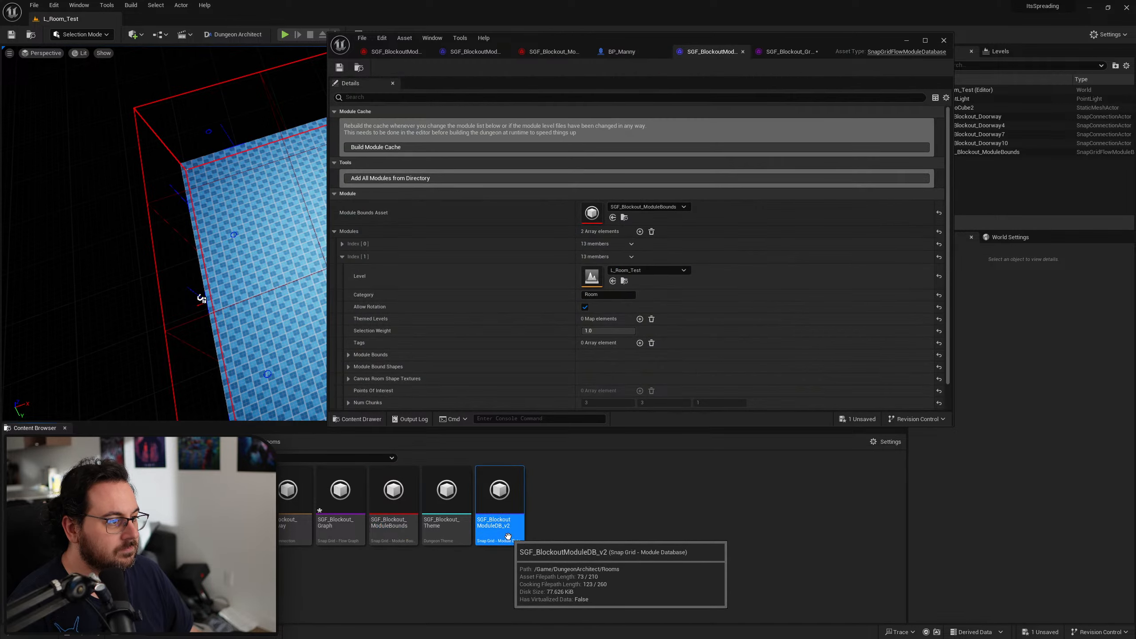
click(392, 147)
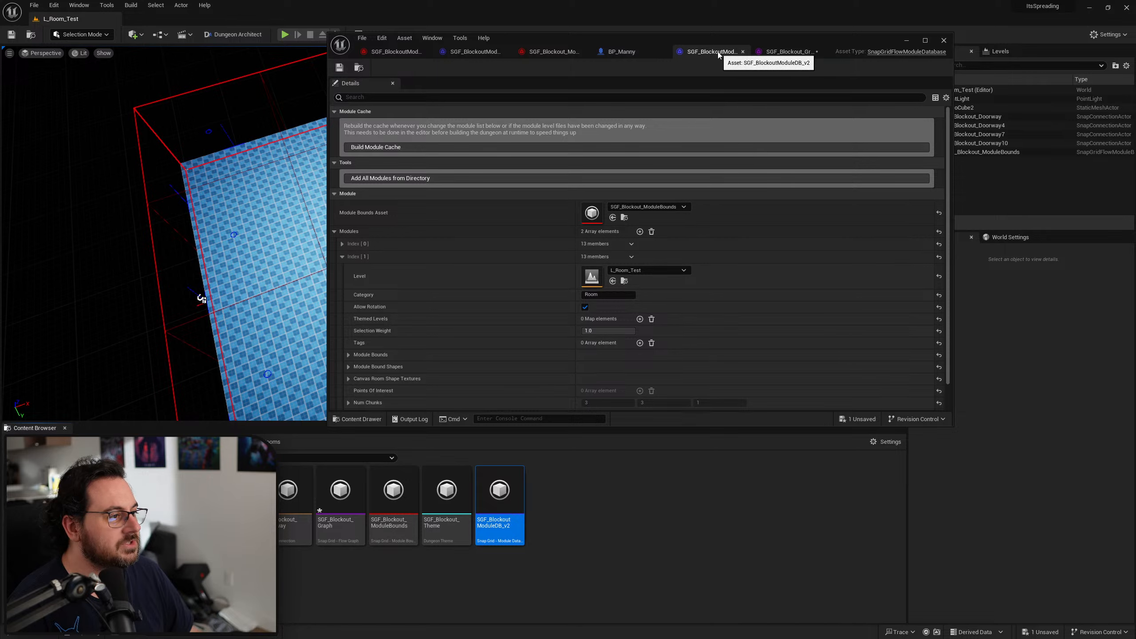
click(742, 52)
click(666, 53)
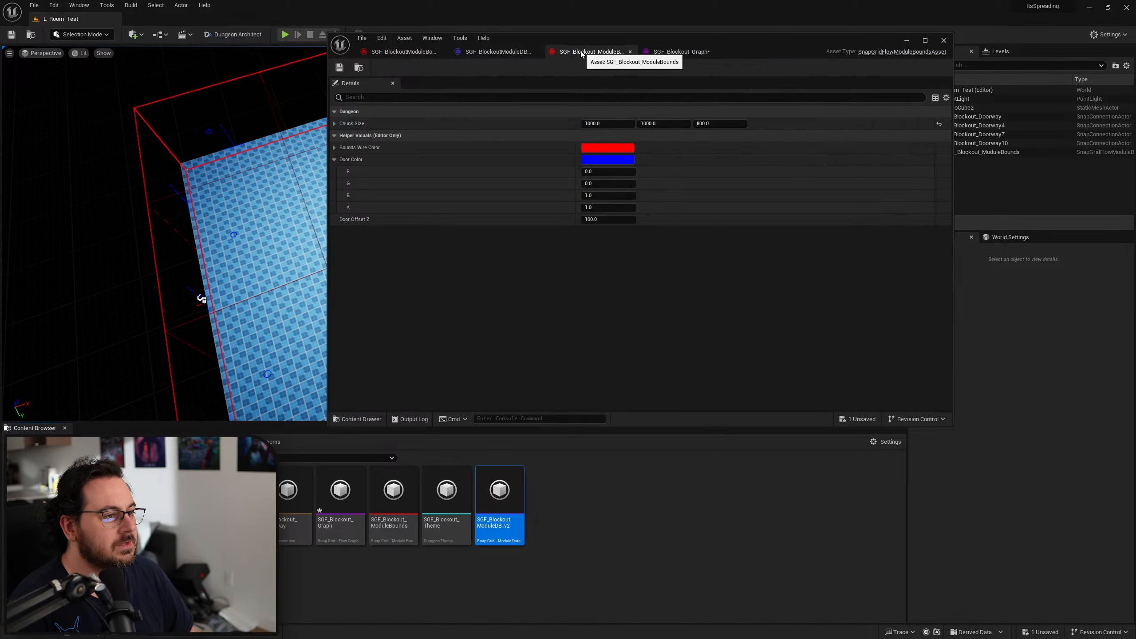
Close the module bounds and module database editors and maximize the SGF_Blockout_Graph editor
middle_click(580, 54)
middle_click(497, 52)
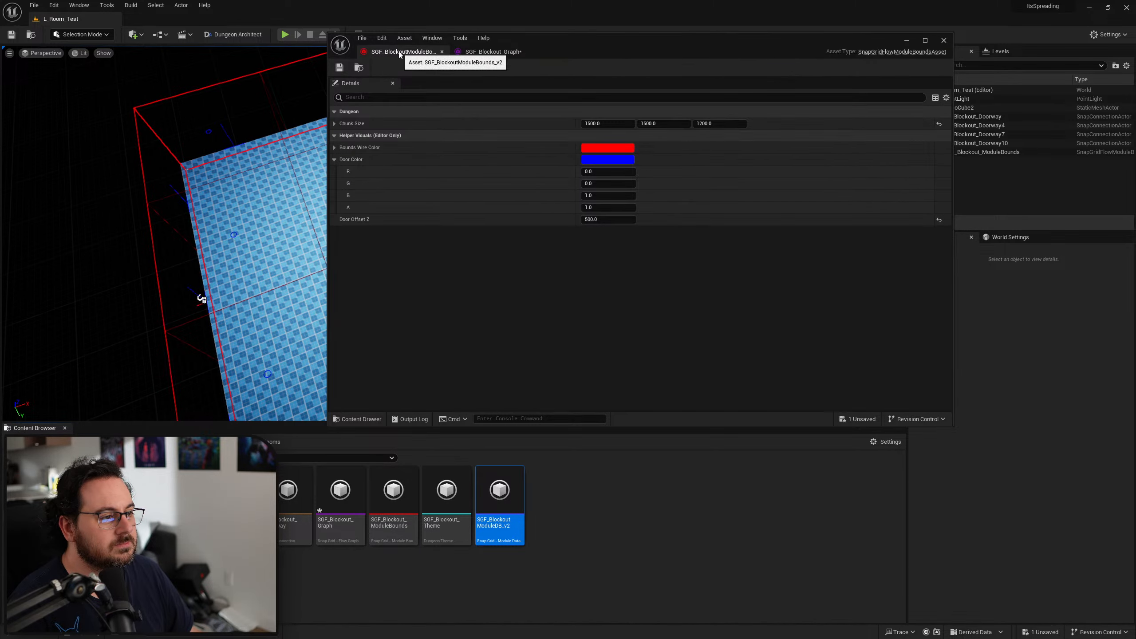
middle_click(399, 52)
click(931, 135)
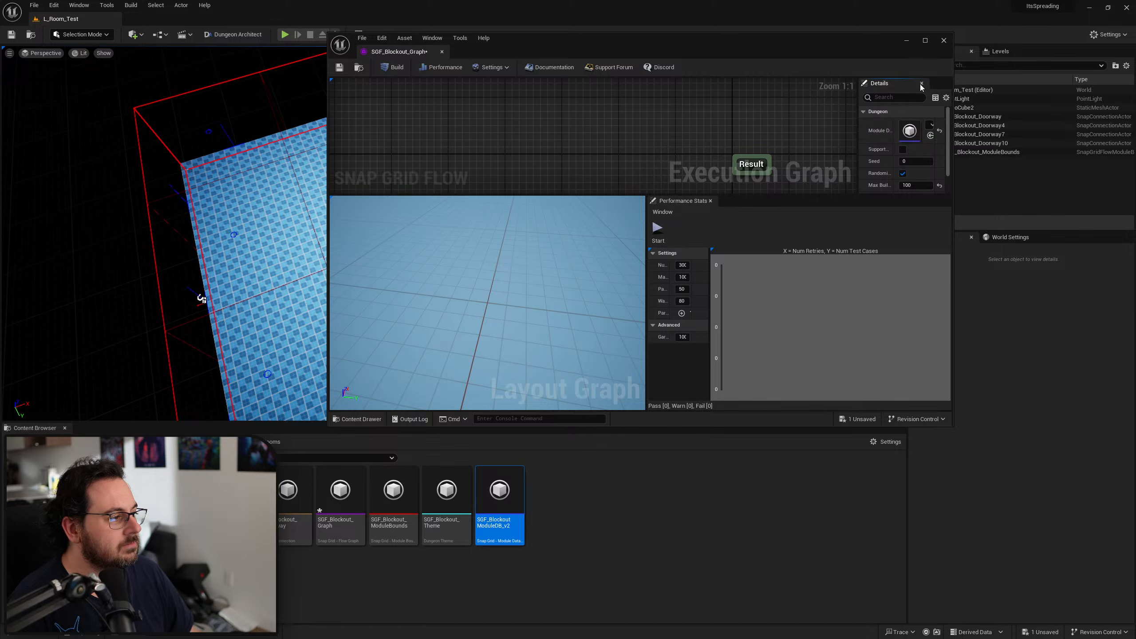
click(926, 42)
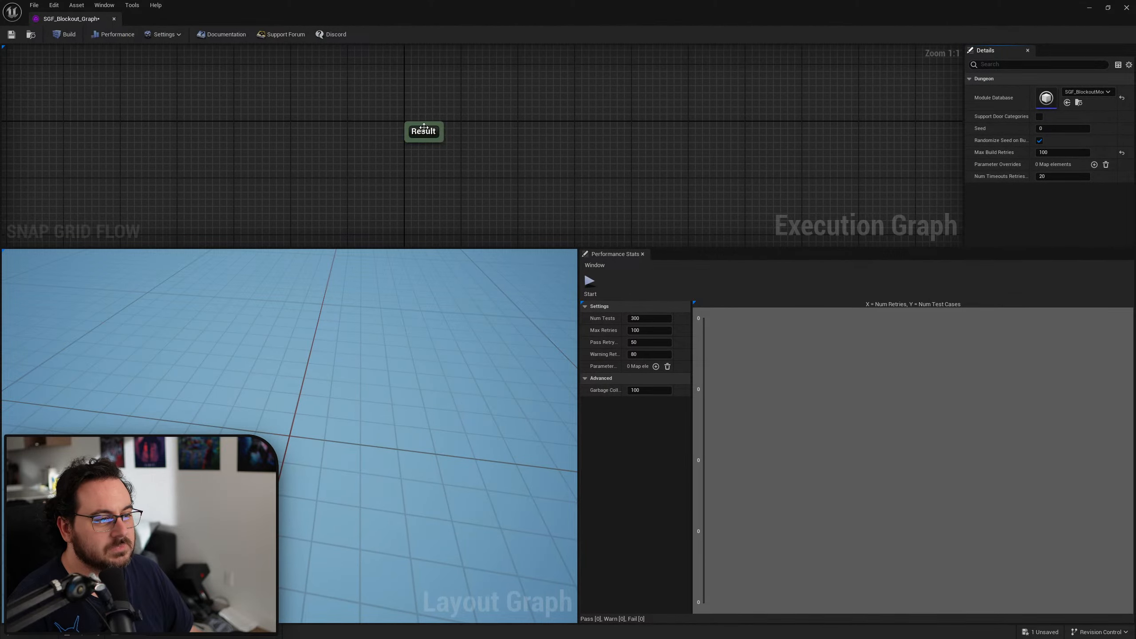
Add a Create Grid 3D node to the execution graph and place it above the Result node
click(437, 131)
right_drag(480, 134, 521, 177)
right_click(441, 116)
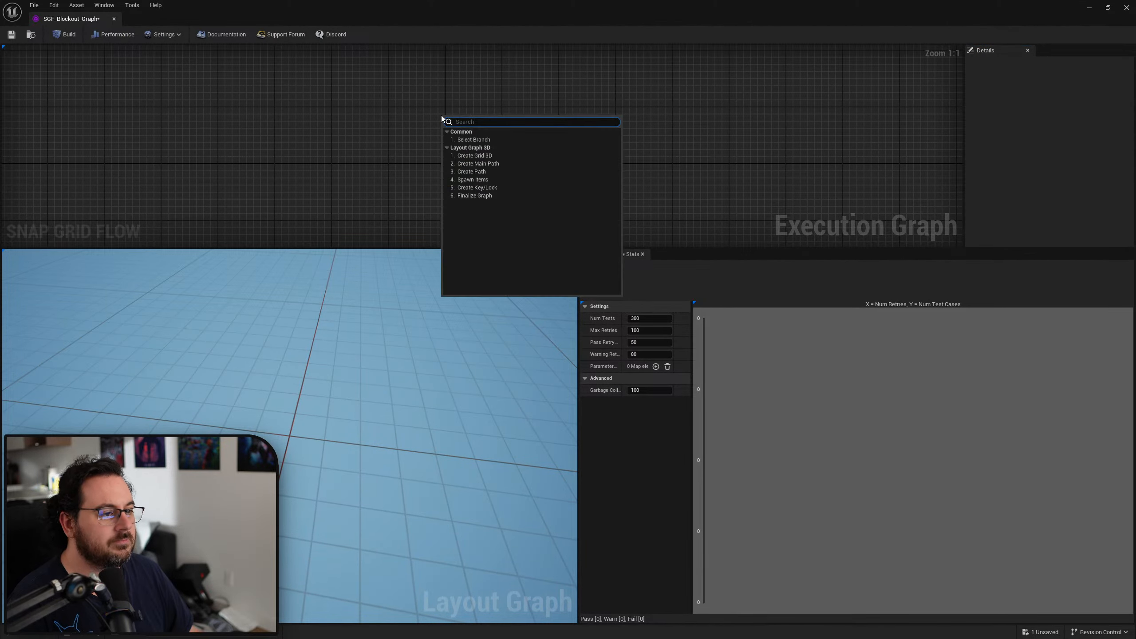
click(495, 156)
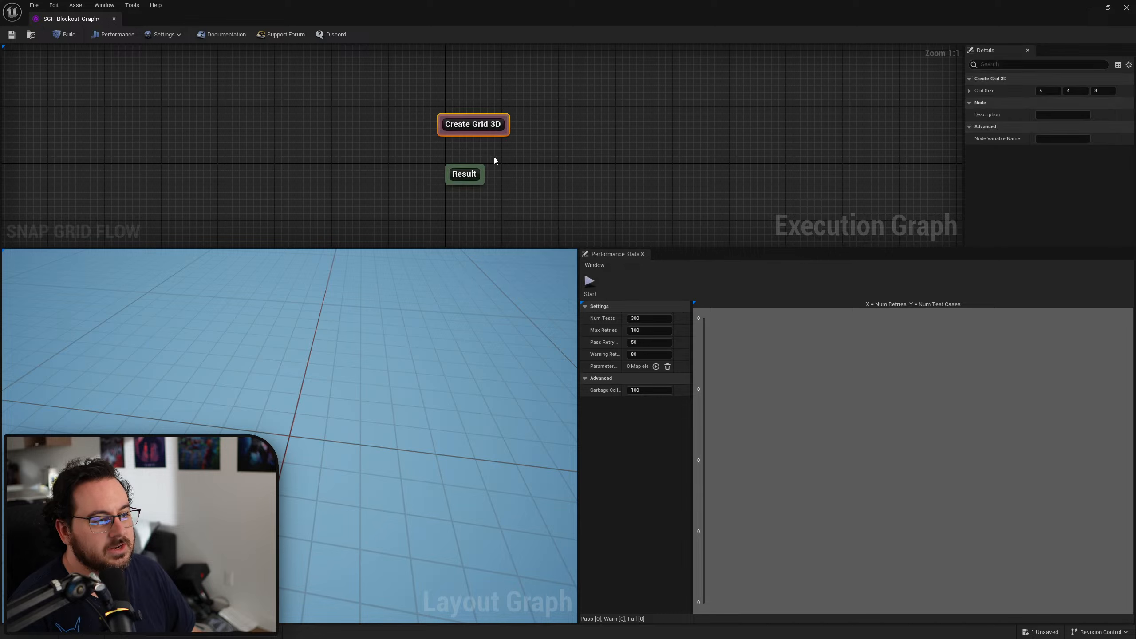
drag(470, 128, 456, 114)
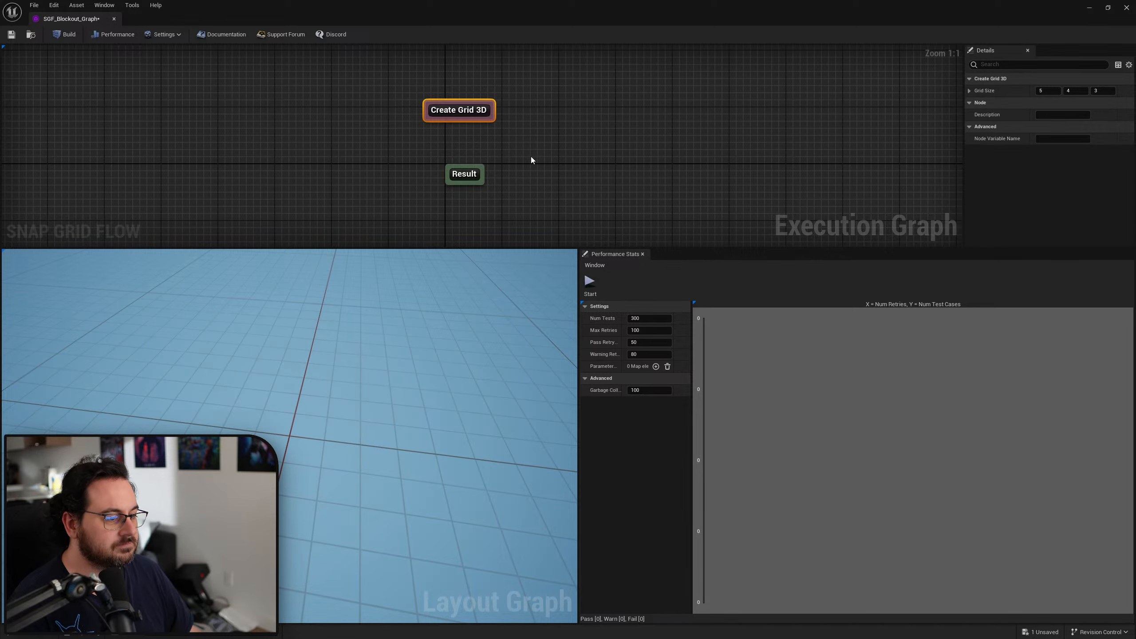
right_drag(537, 131, 488, 123)
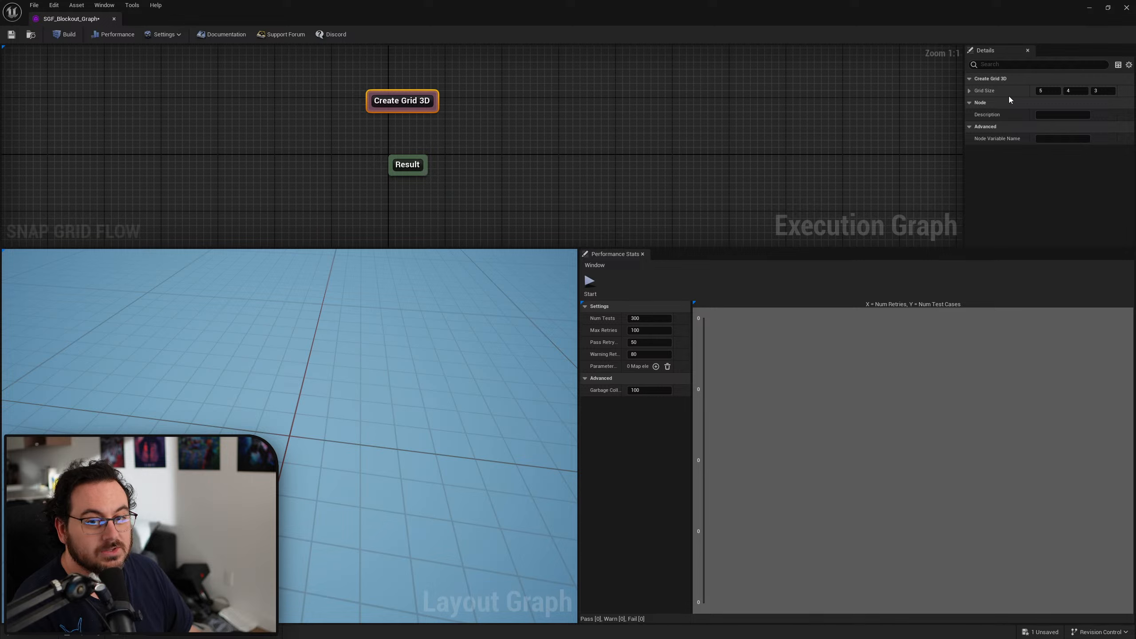
Set the first two Grid Size values of the Create Grid 3D node to 30 and 30
click(1052, 91)
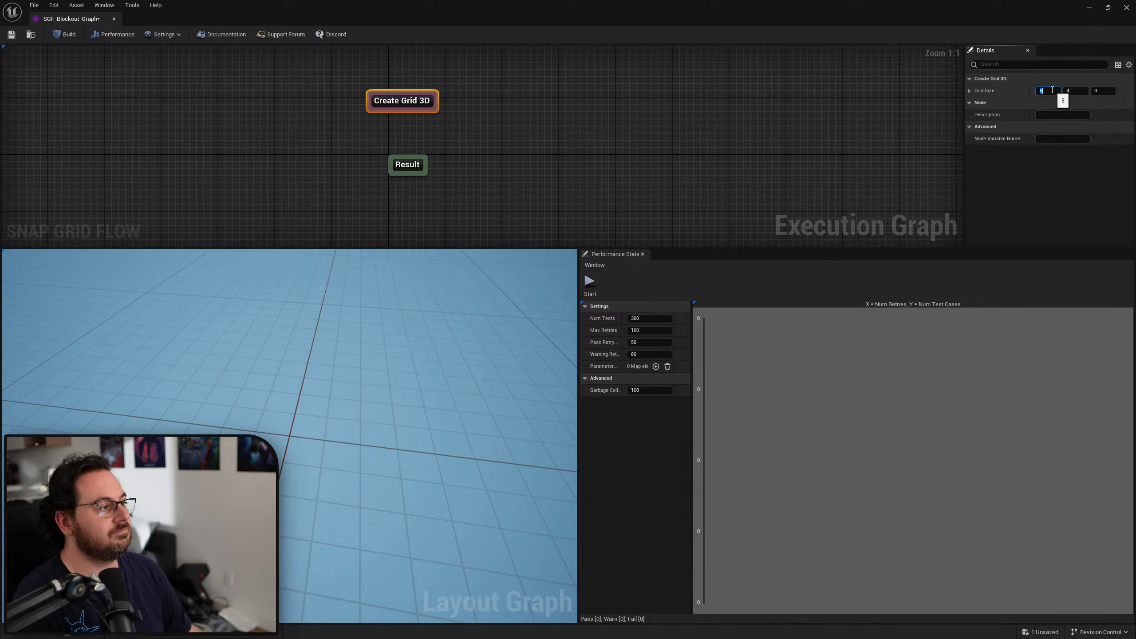
text(30)
key(Tab)
text(30)
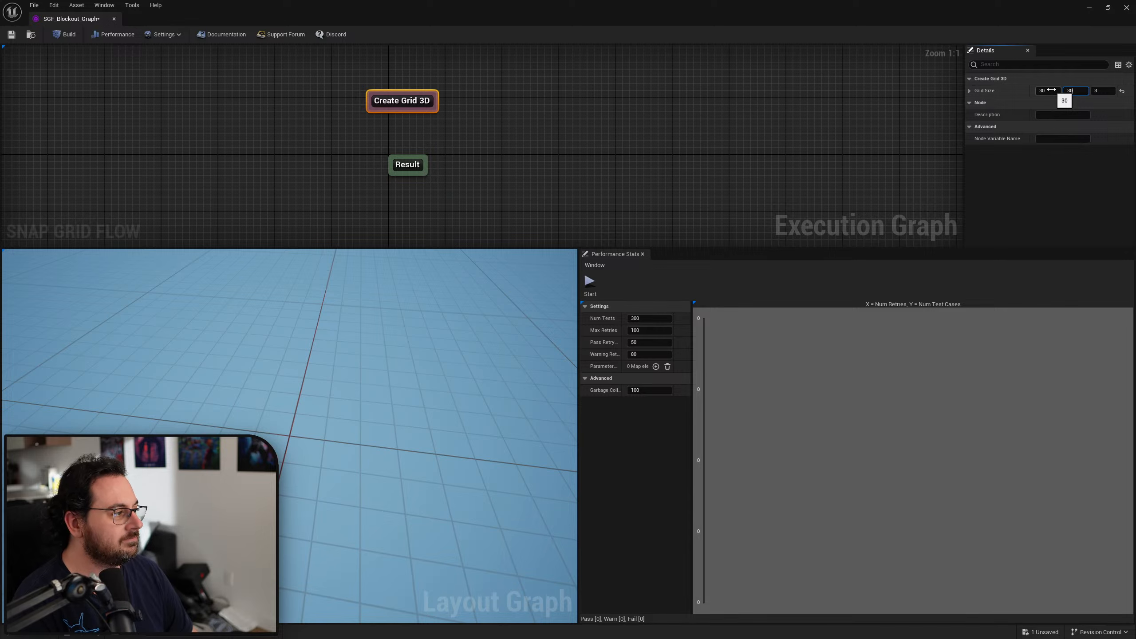
click(419, 54)
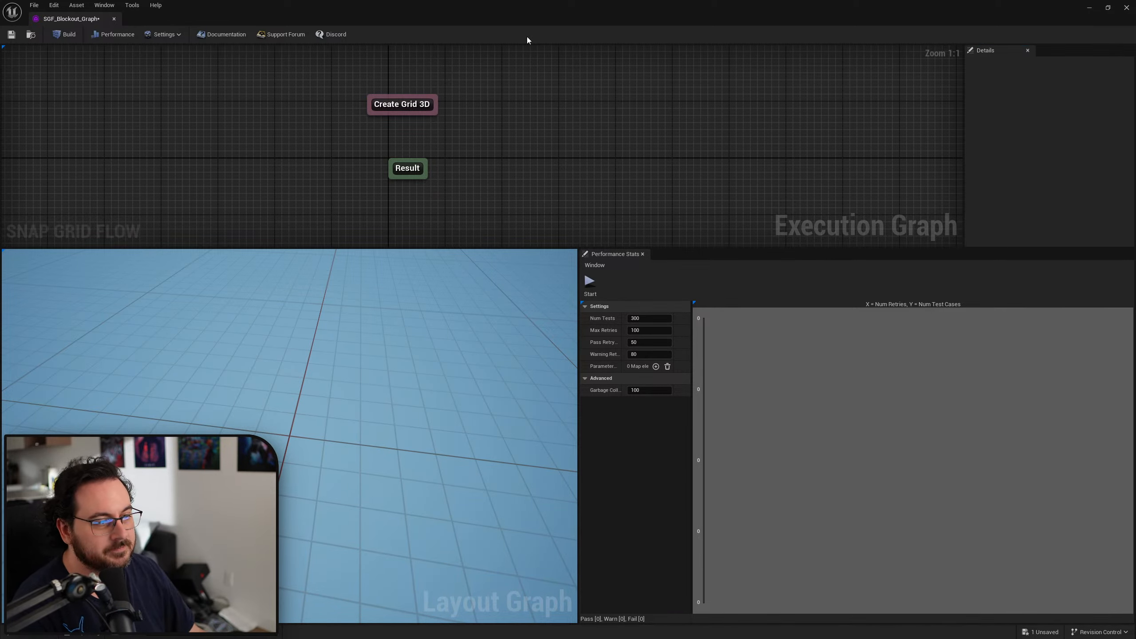
Add a Create Main Path node linked from the output of the Create Grid 3D node
right_drag(445, 129, 408, 117)
drag(401, 94, 491, 105)
click(526, 144)
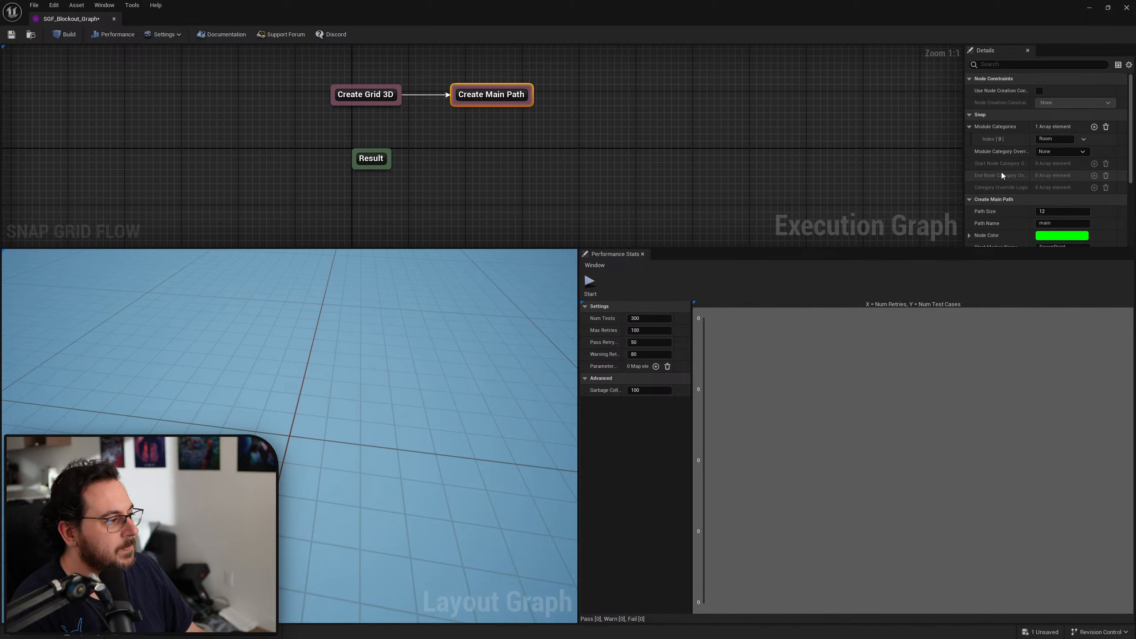
Set the main path's module category override to Start / End Nodes and add a start node category named Start
click(1063, 151)
click(1067, 165)
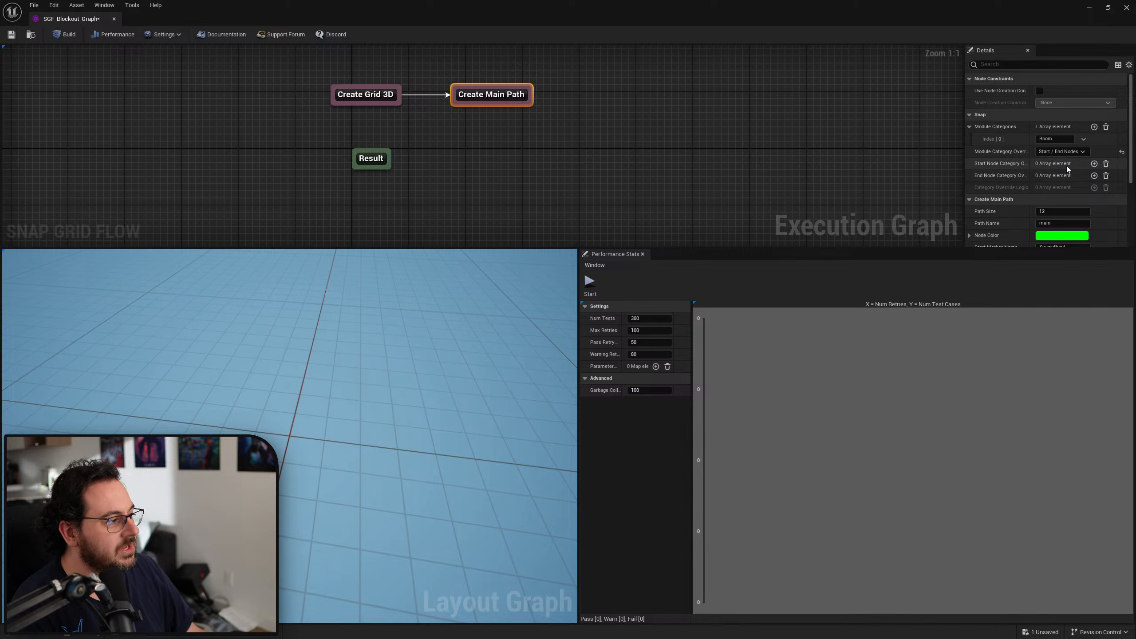
click(1093, 163)
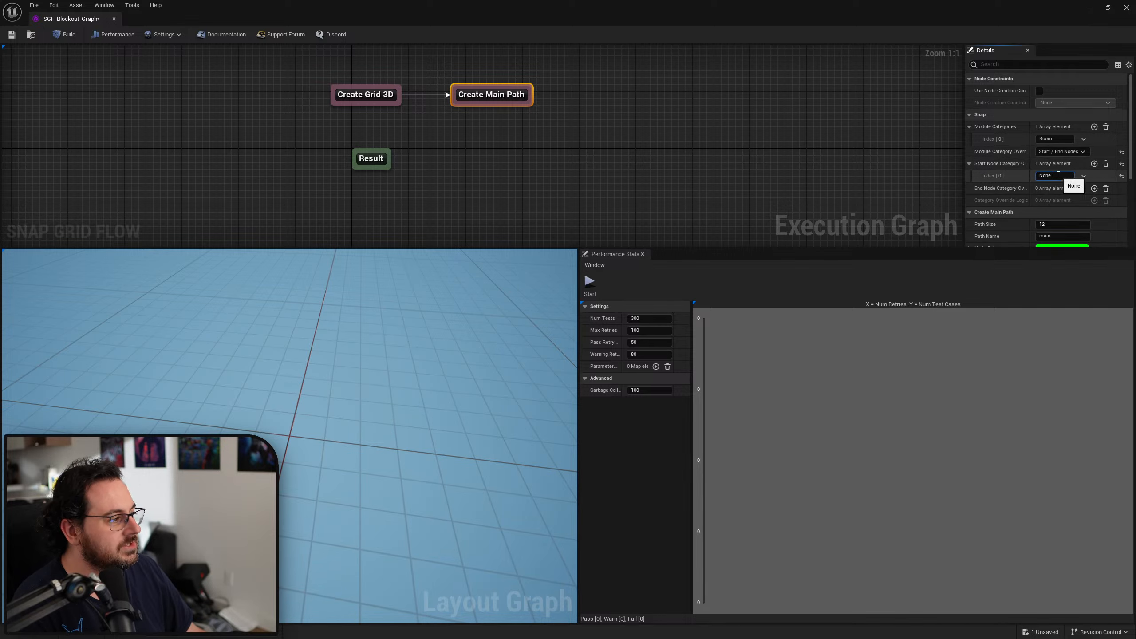
drag(1058, 175, 915, 178)
text(Start)
key(Return)
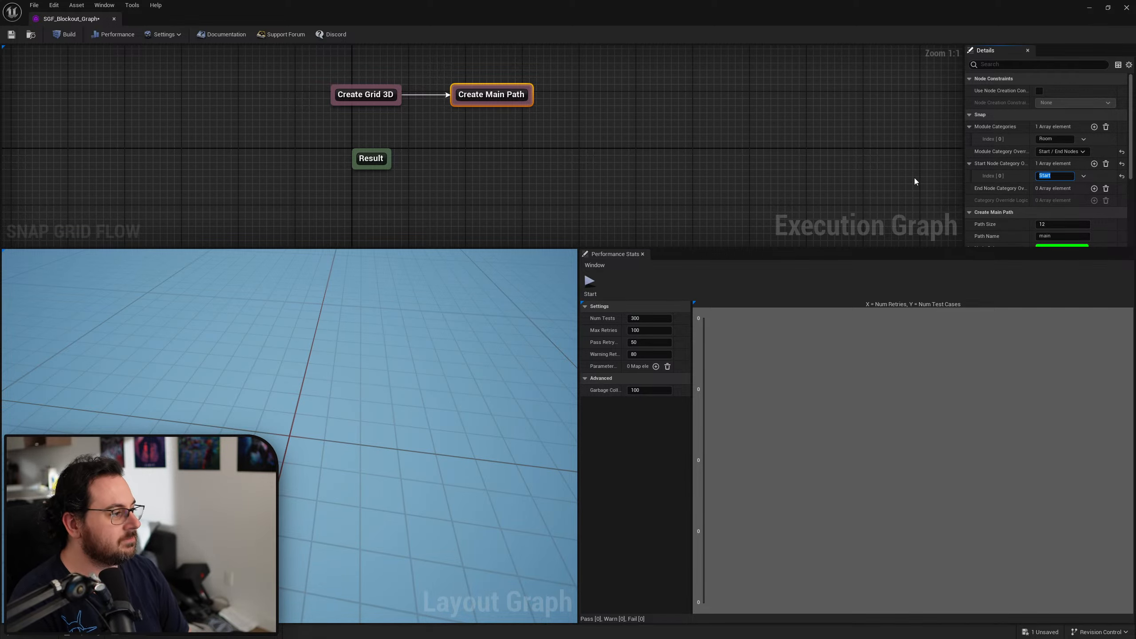
Check the L_SpawnRoom module's category name in SGF_BlockoutModuleDB_v2 and return to the maximized flow graph
double_click(335, 20)
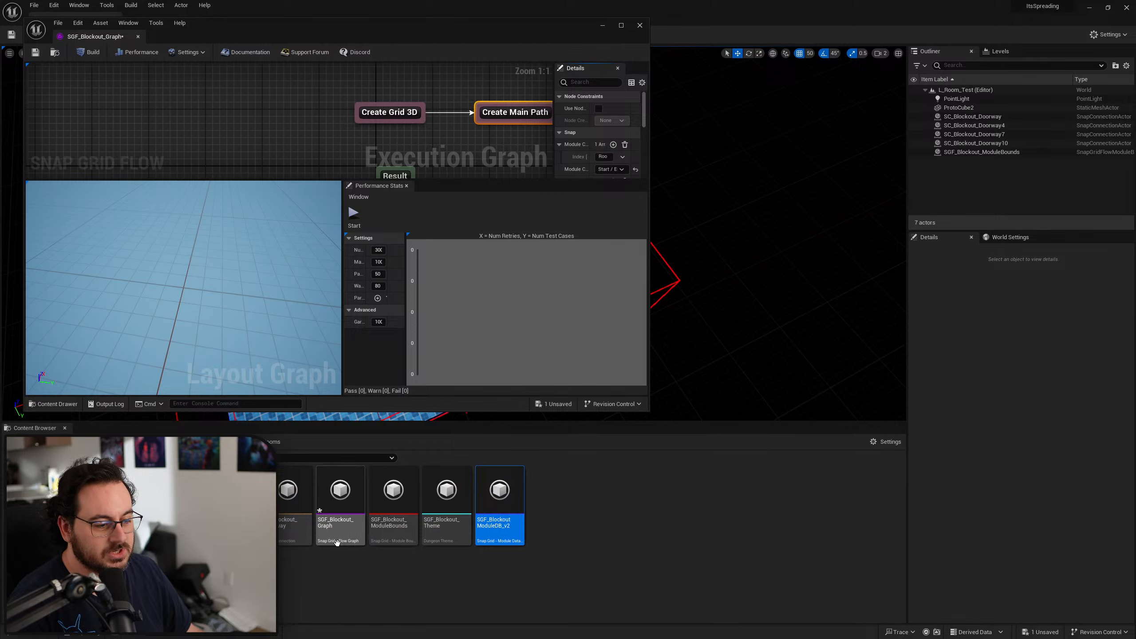
double_click(396, 534)
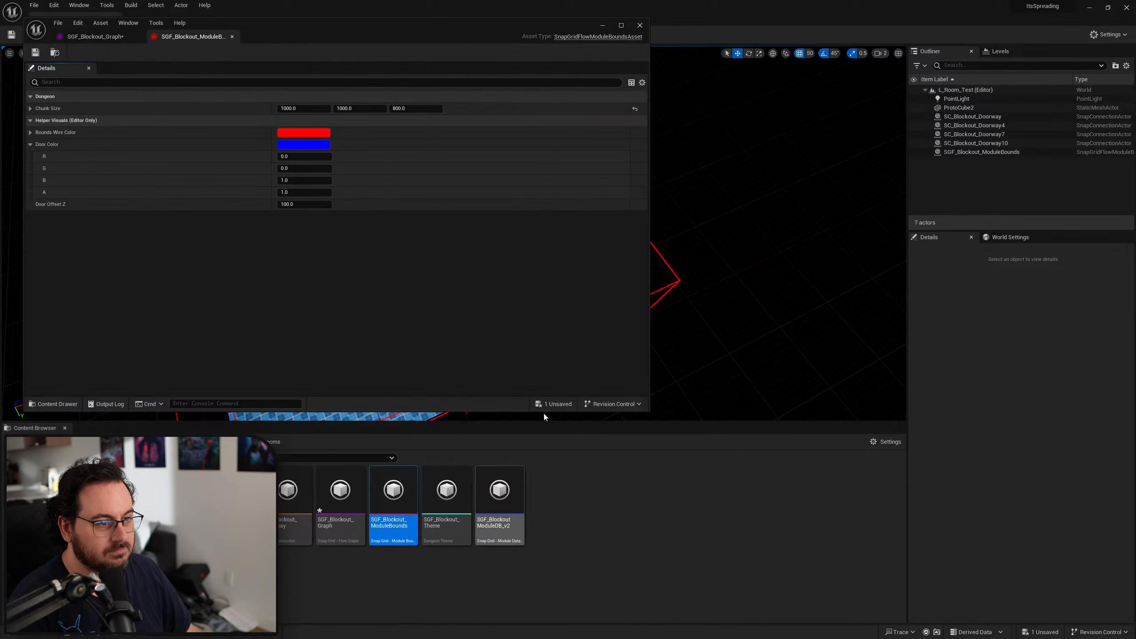
click(232, 37)
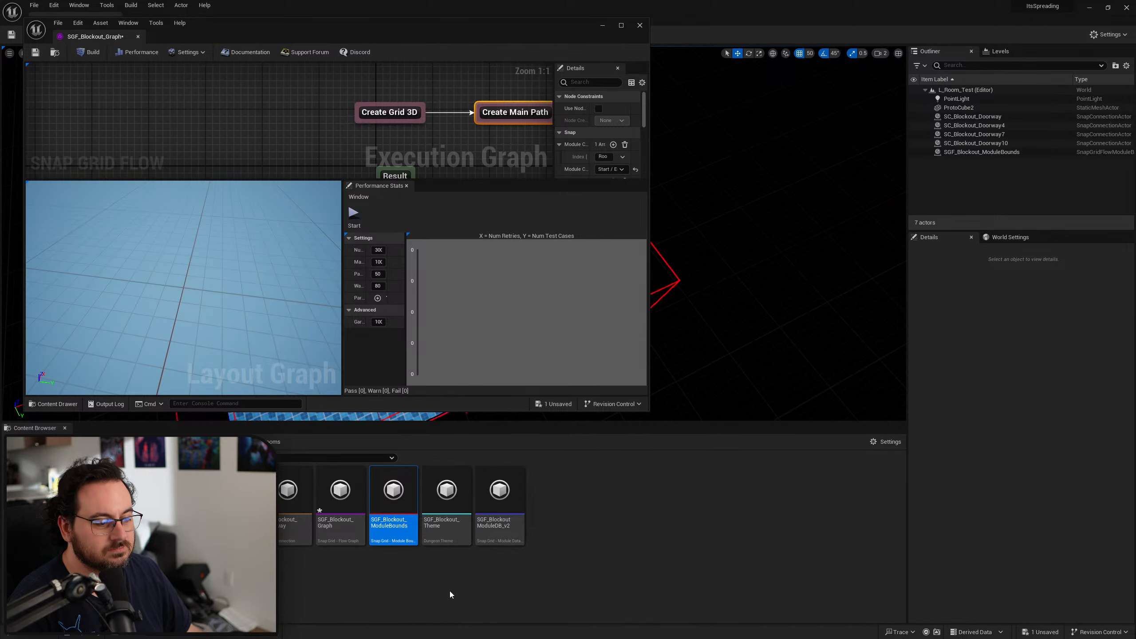
click(519, 542)
double_click(519, 542)
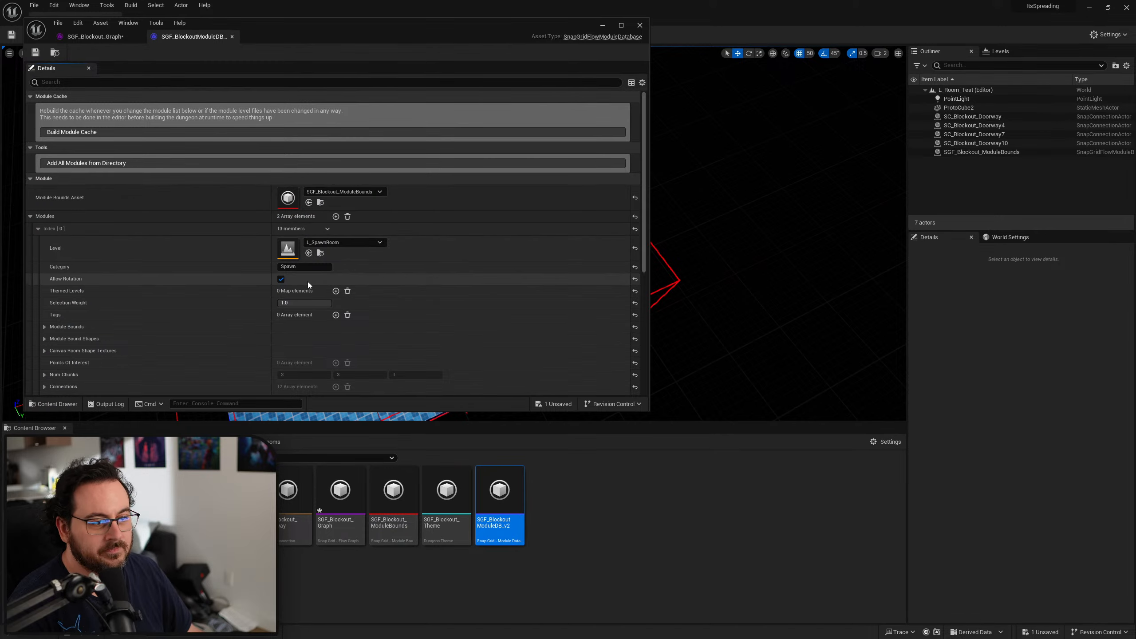
click(291, 267)
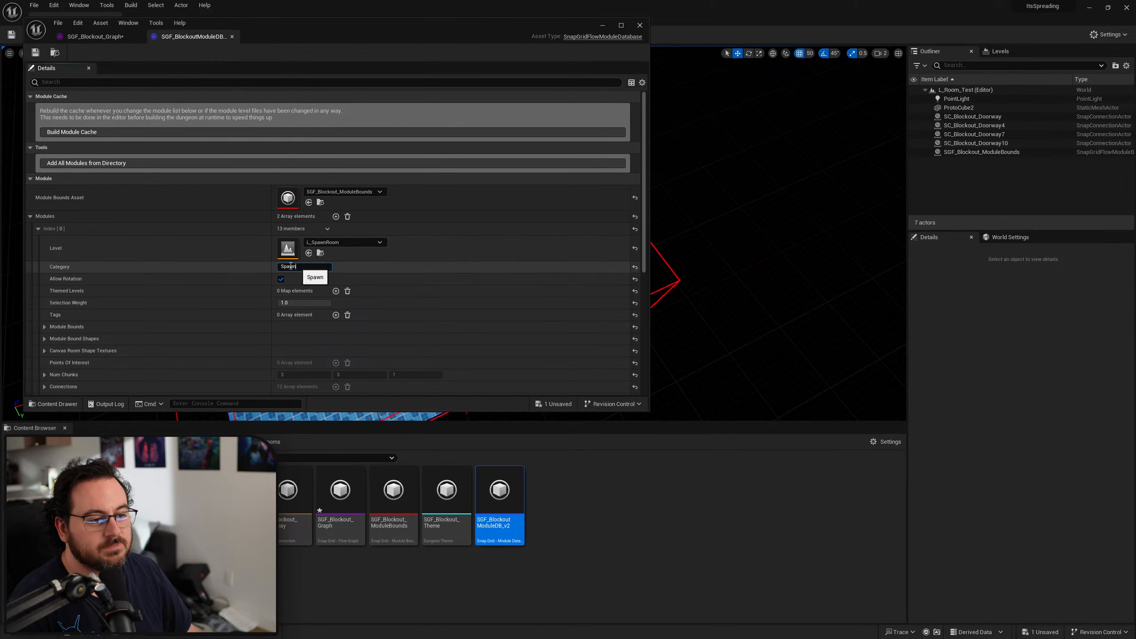
click(129, 35)
double_click(565, 28)
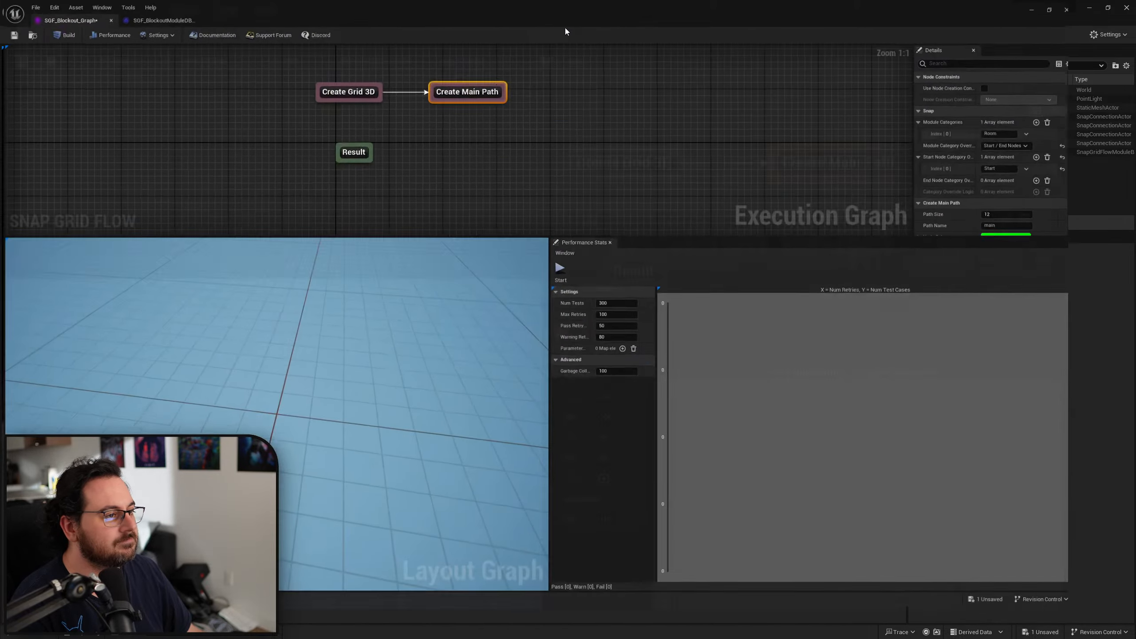
Change the Create Main Path node's start node category override to Spawn
click(1058, 175)
text(Spawn)
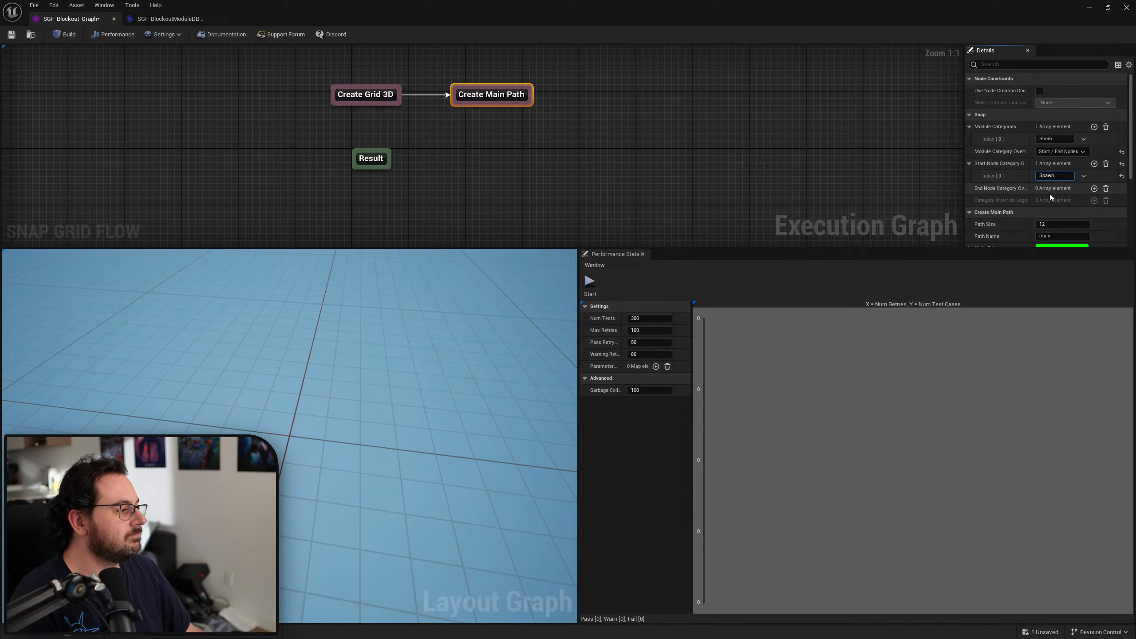
key(Return)
click(986, 174)
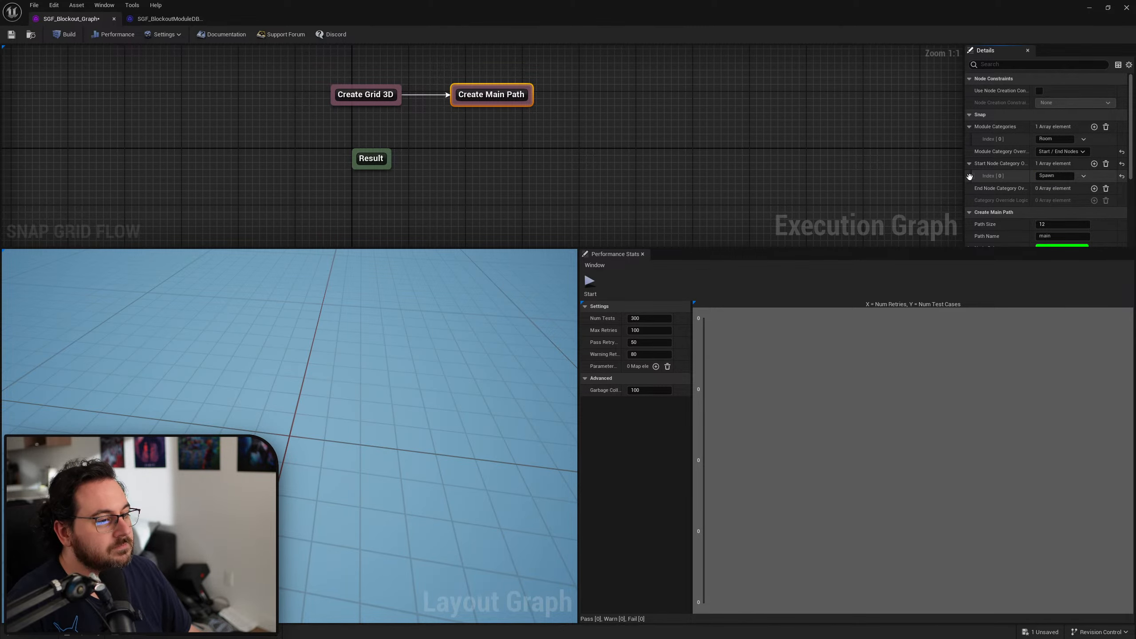
Add an entry to the Create Main Path node's end node category overrides
right_drag(573, 106, 534, 108)
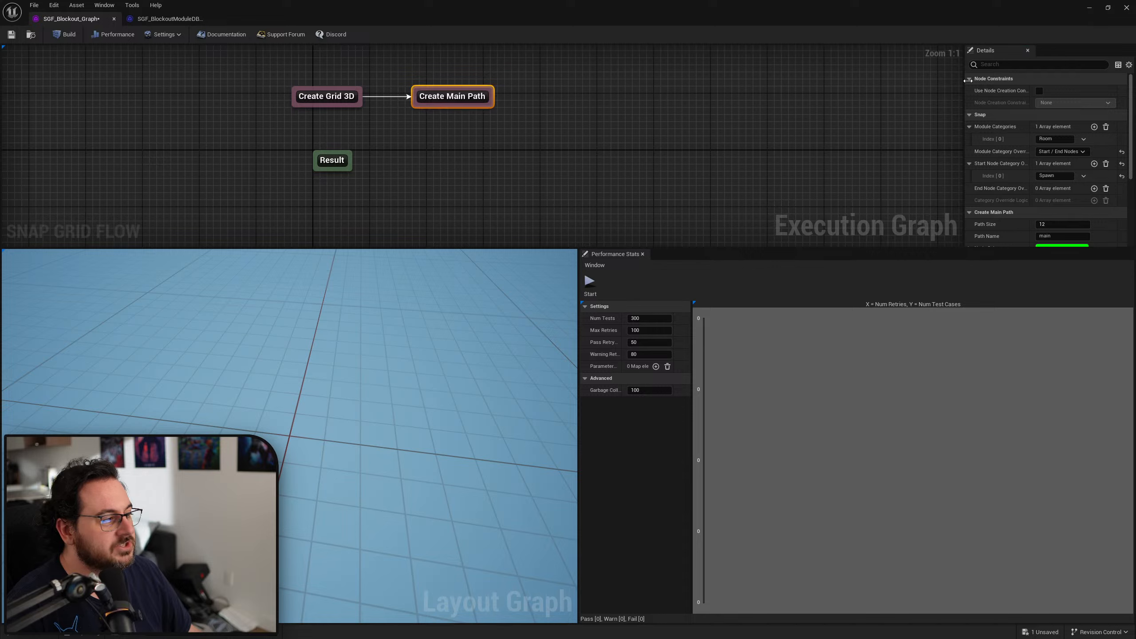
scroll(1021, 176, down, 2)
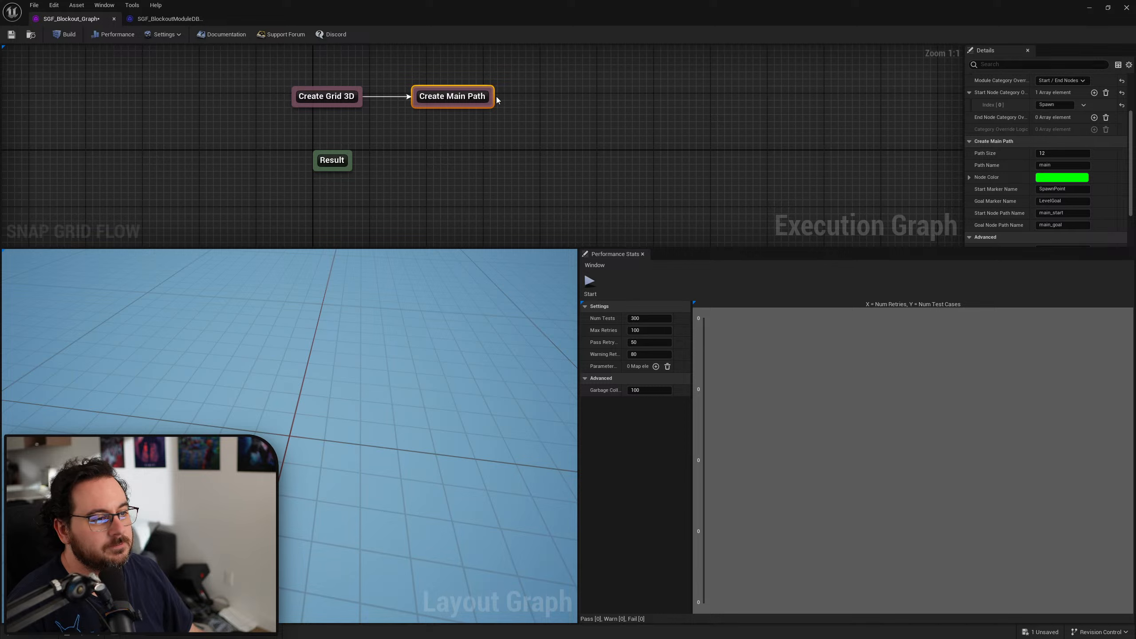
scroll(1020, 197, up, 3)
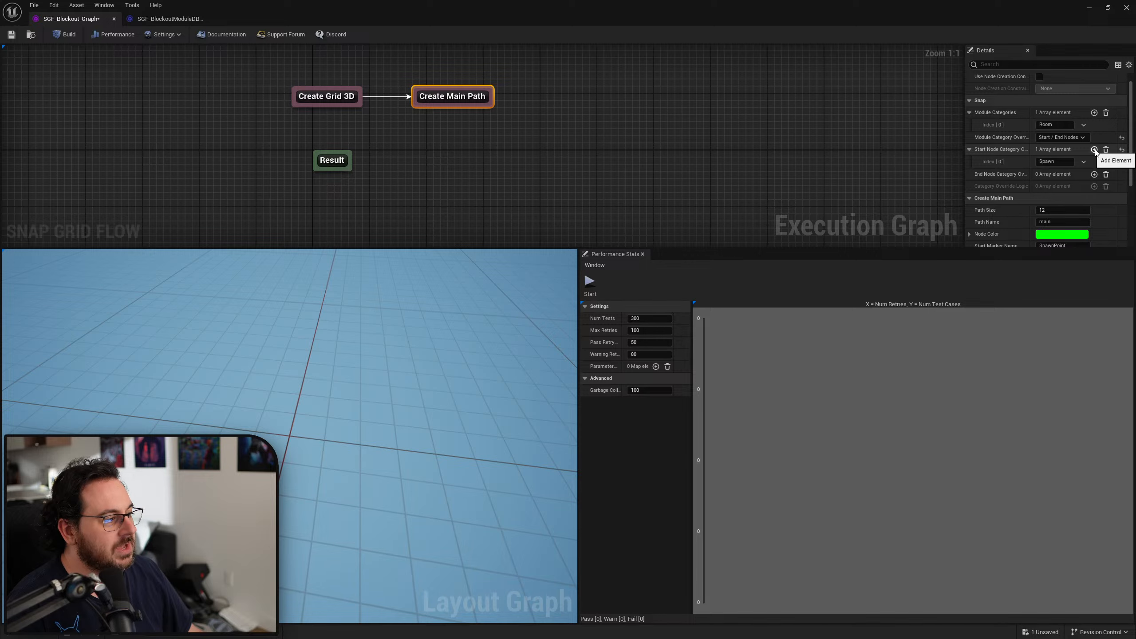
click(1095, 174)
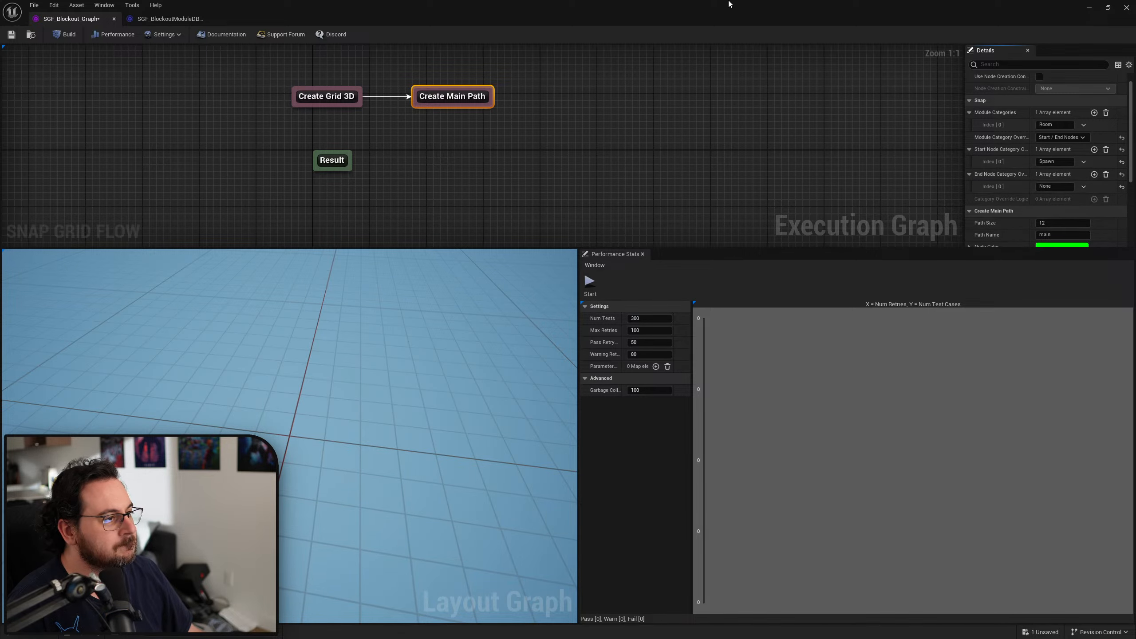
Add a third module entry to SGF_BlockoutModuleDB_v2 and expand it
drag(870, 5, 789, 29)
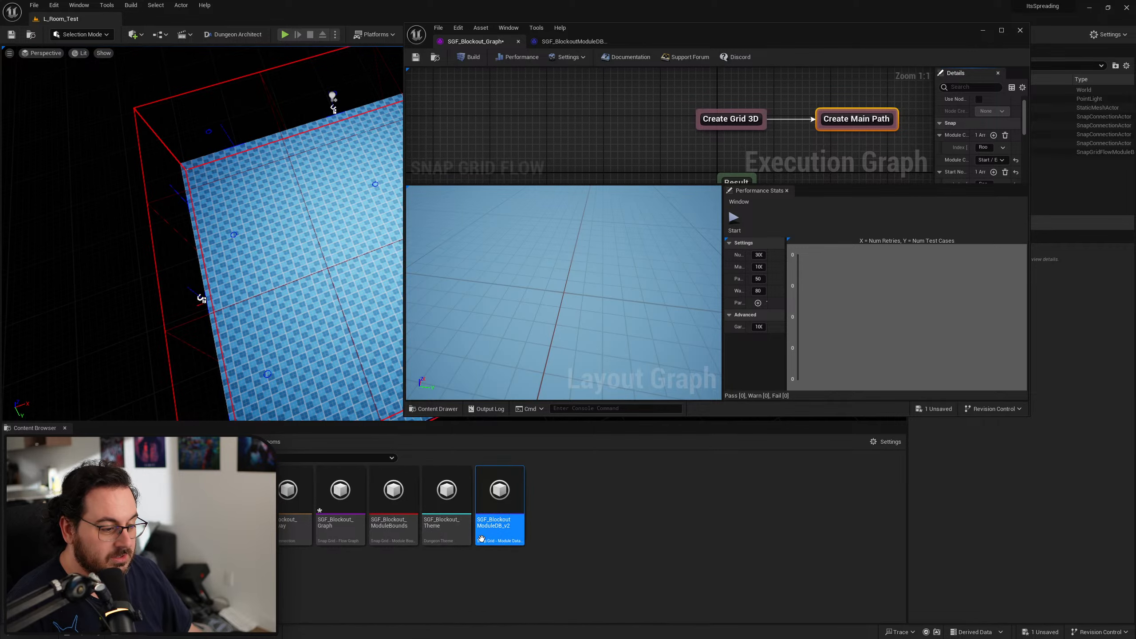
double_click(498, 522)
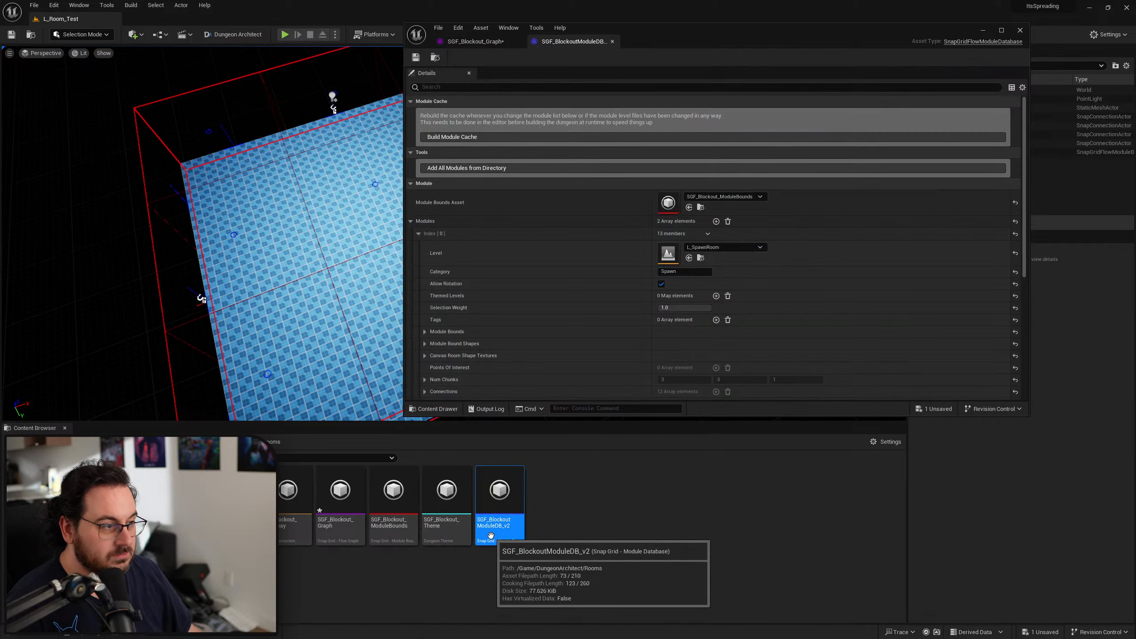
click(418, 233)
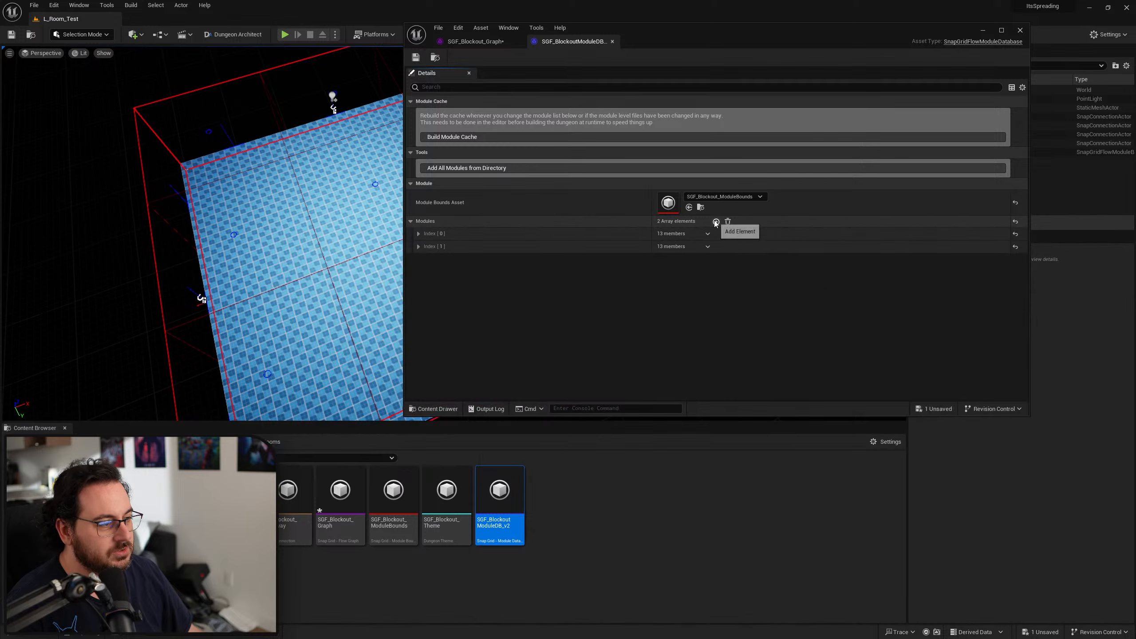
click(716, 221)
click(419, 259)
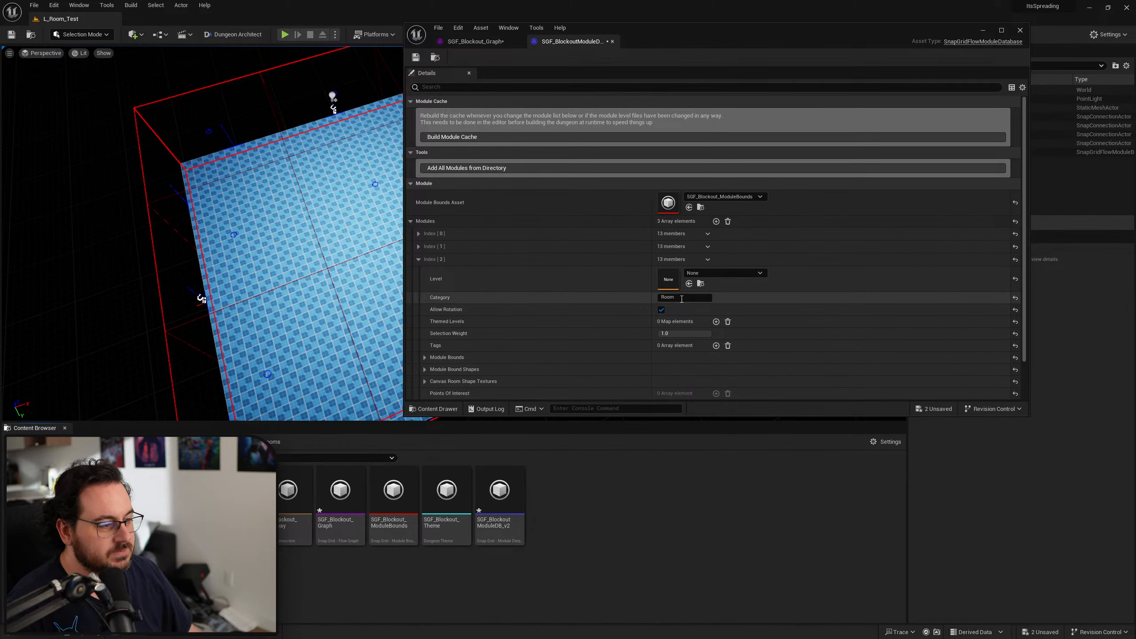
Assign the L_SpawnRoom level to the third module entry and set its category to Boss
click(689, 283)
click(683, 298)
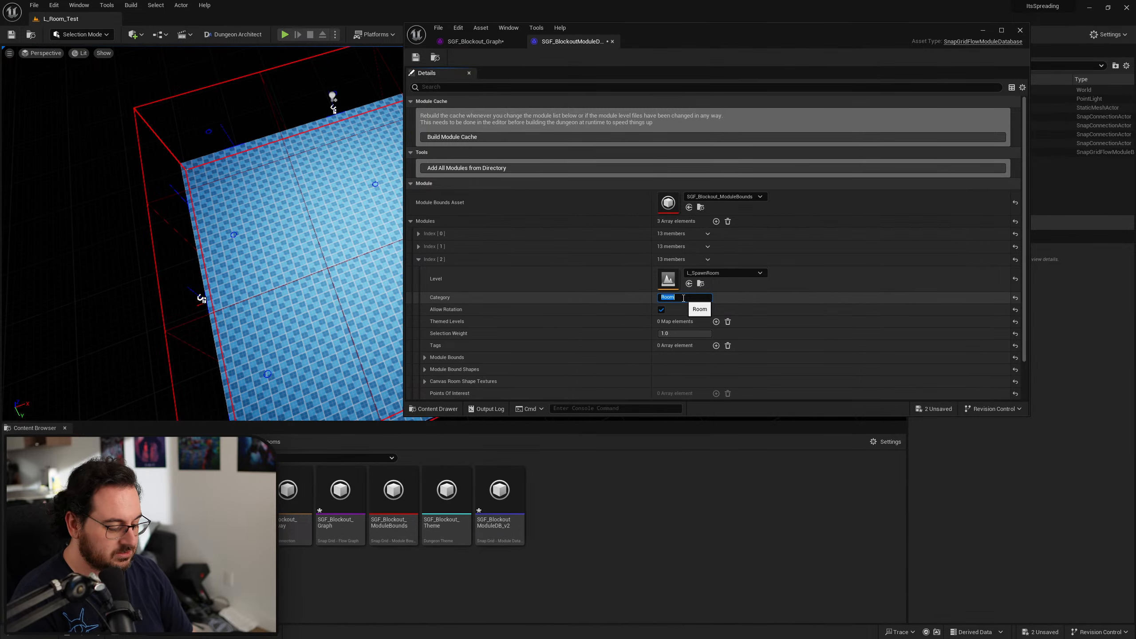
text(Boss)
key(Return)
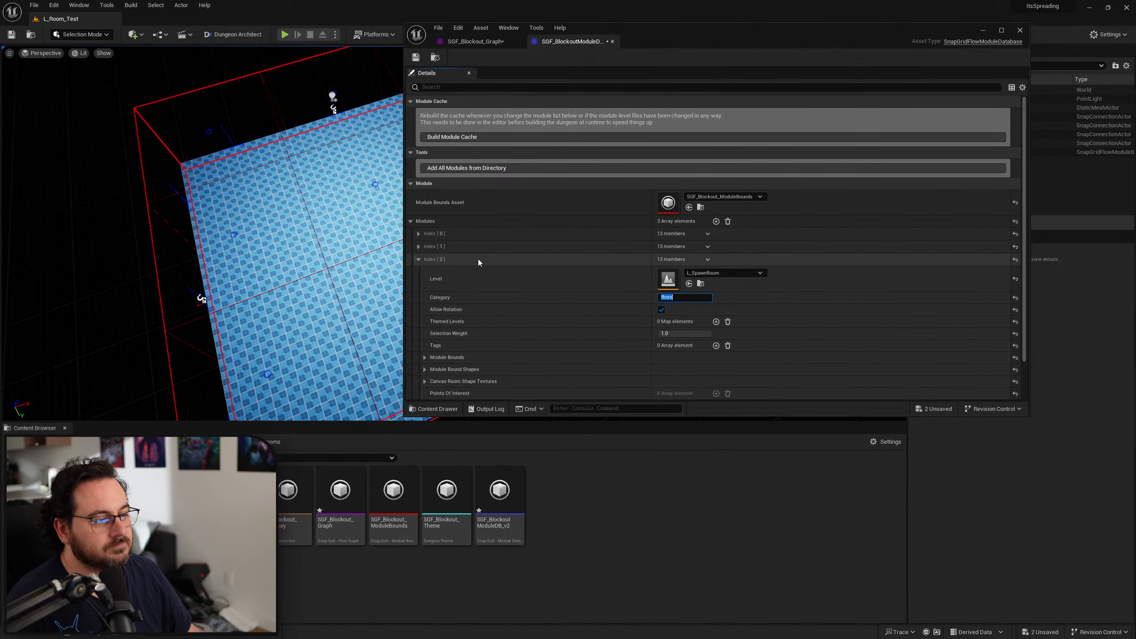
Collapse the third module entry, then save the module database and close its editor
click(419, 260)
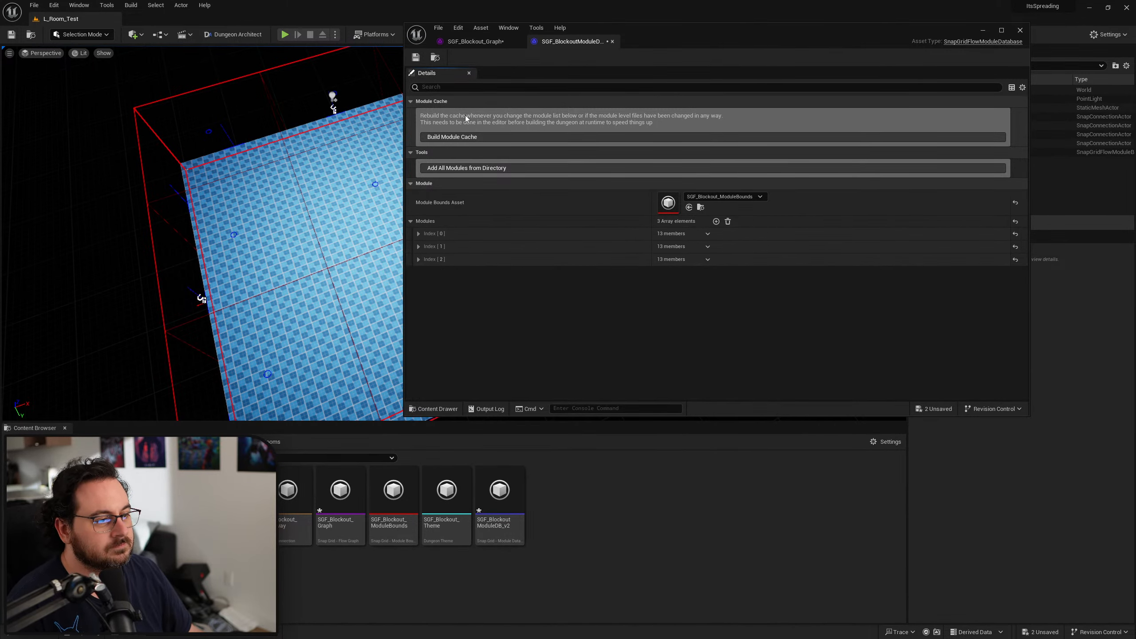
click(415, 57)
click(612, 41)
Maximize the SGF_Blockout_Graph editor and set the Create Main Path node's end node category override to Boss
double_click(682, 37)
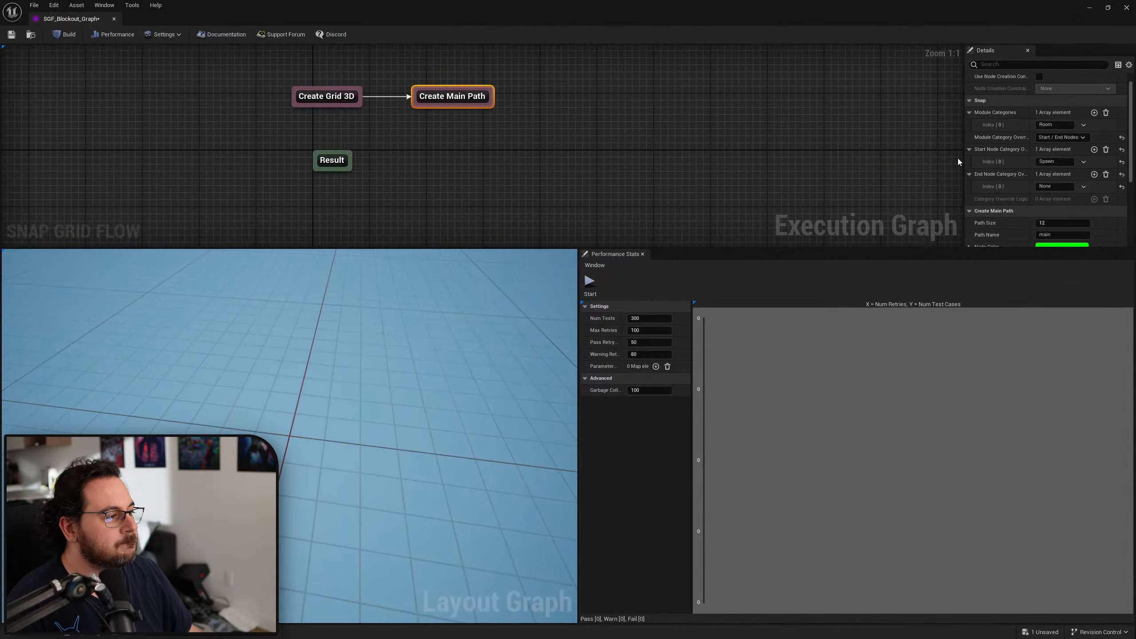
click(1055, 186)
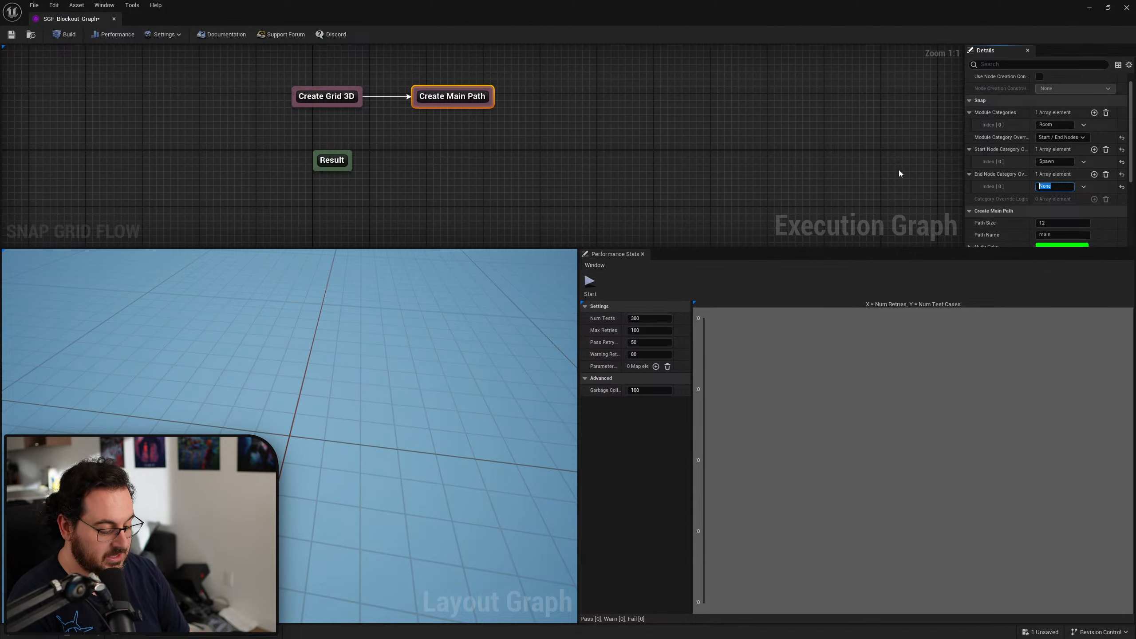
text(Boss)
key(Return)
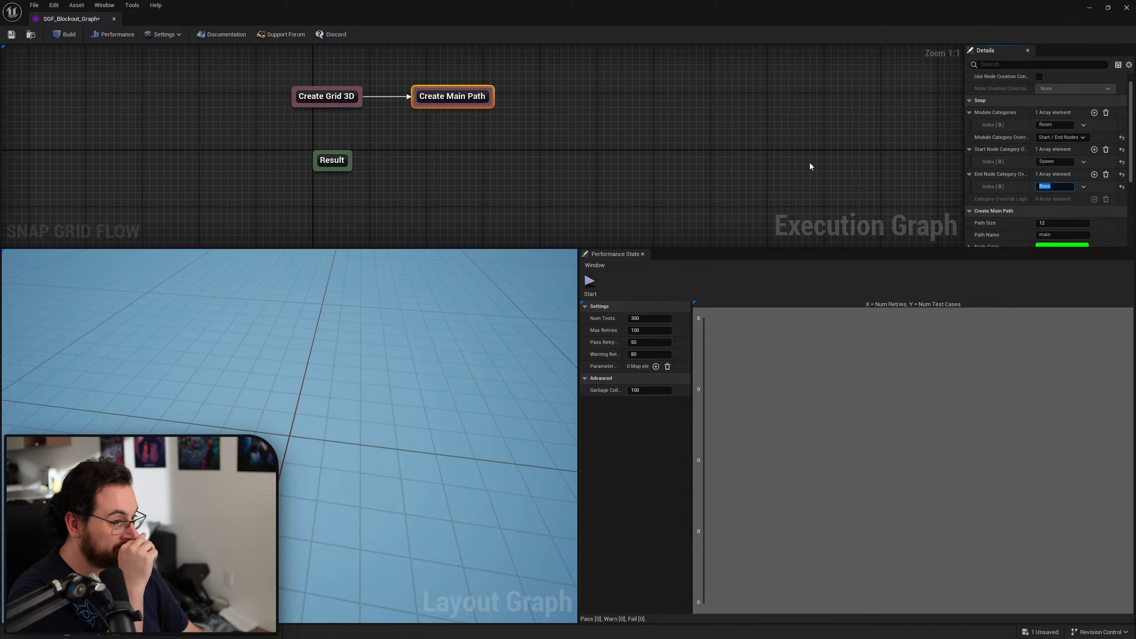
click(555, 114)
Add a Finalize Graph node fed by Create Main Path, connect it to Result, and position it below the main path node
right_drag(512, 105, 483, 106)
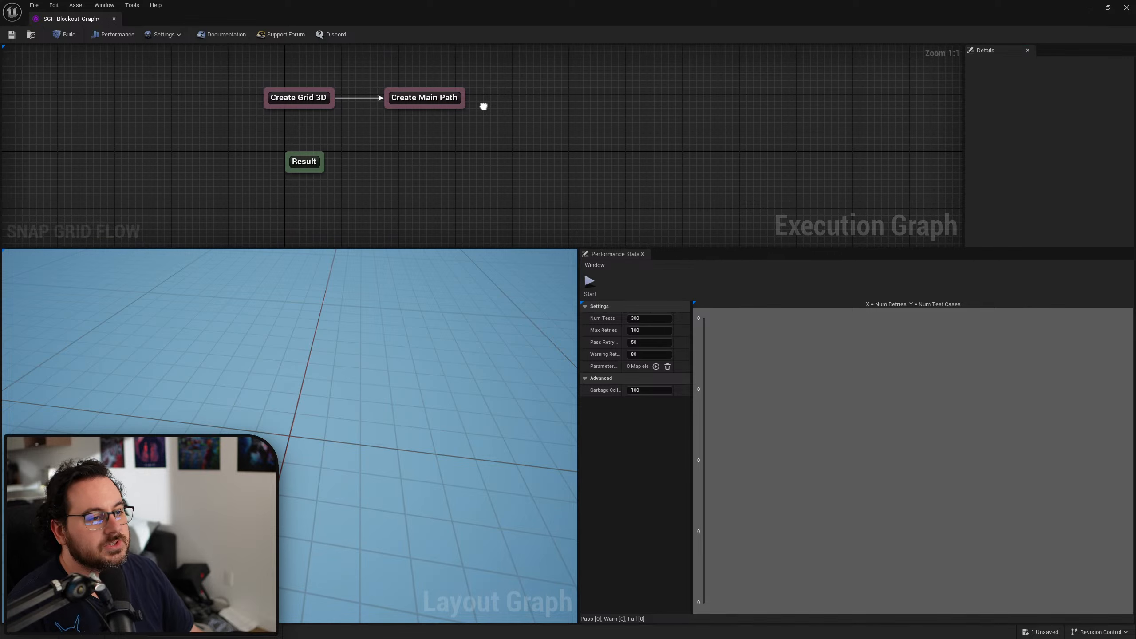
drag(450, 108, 437, 171)
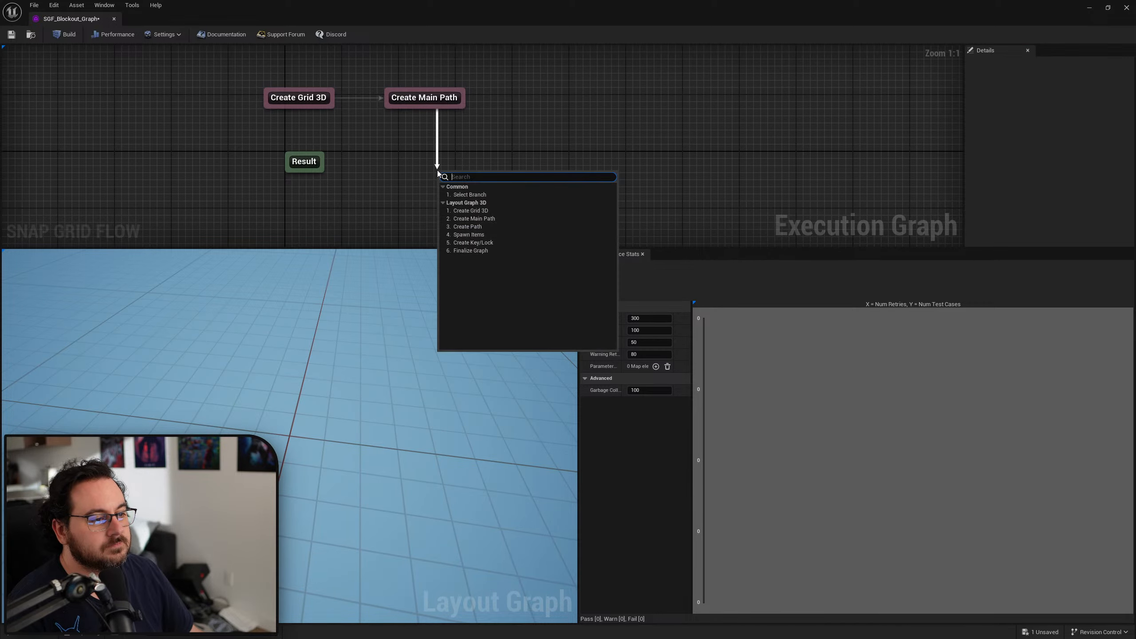
click(481, 252)
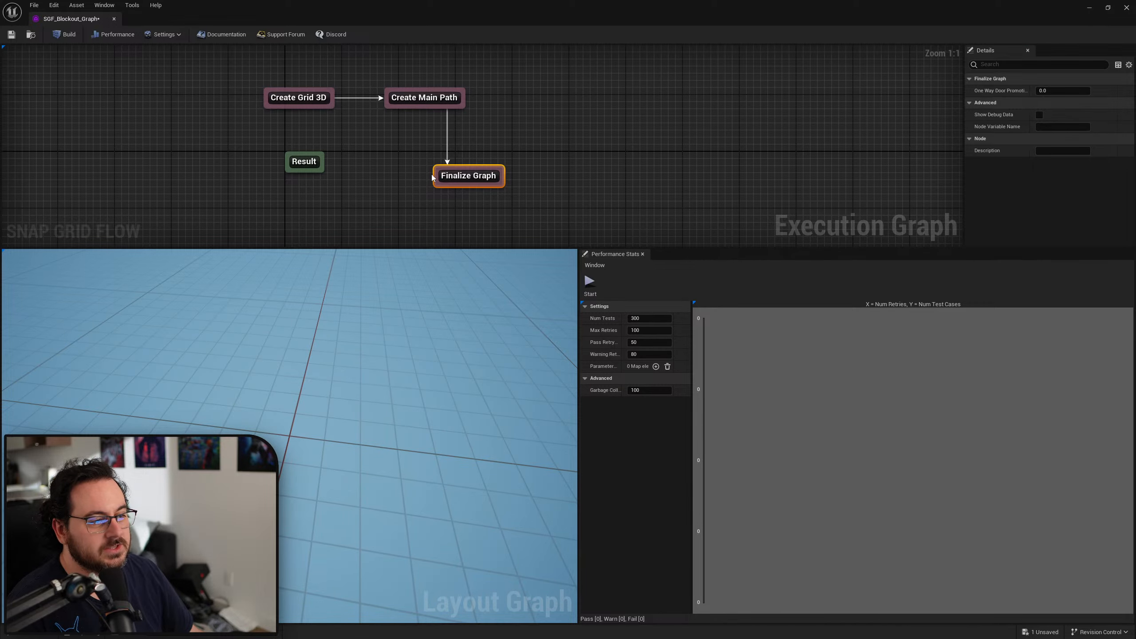
drag(432, 177, 305, 163)
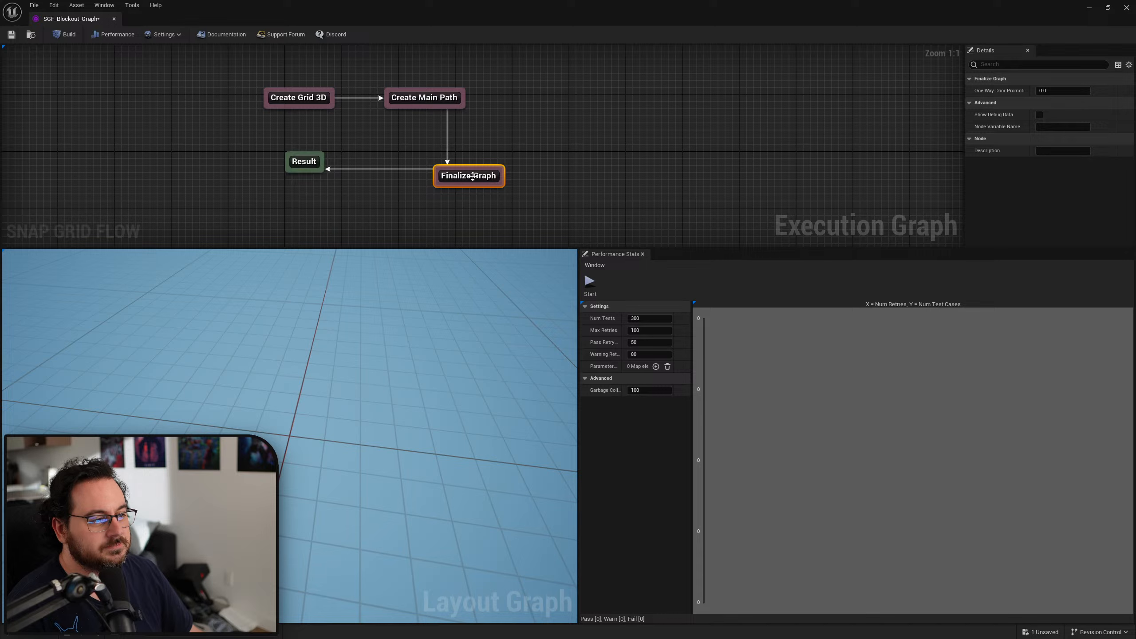
drag(472, 177, 451, 170)
Build the graph to generate the layout, and align the Finalize Graph node beneath Create Main Path
click(80, 36)
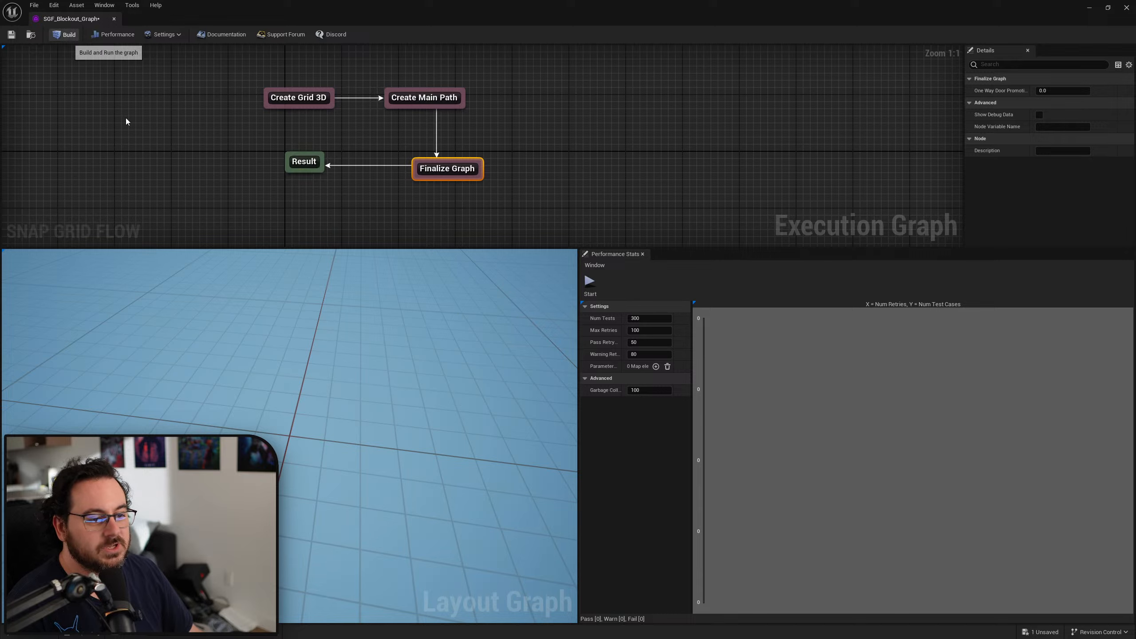
right_drag(449, 417, 465, 413)
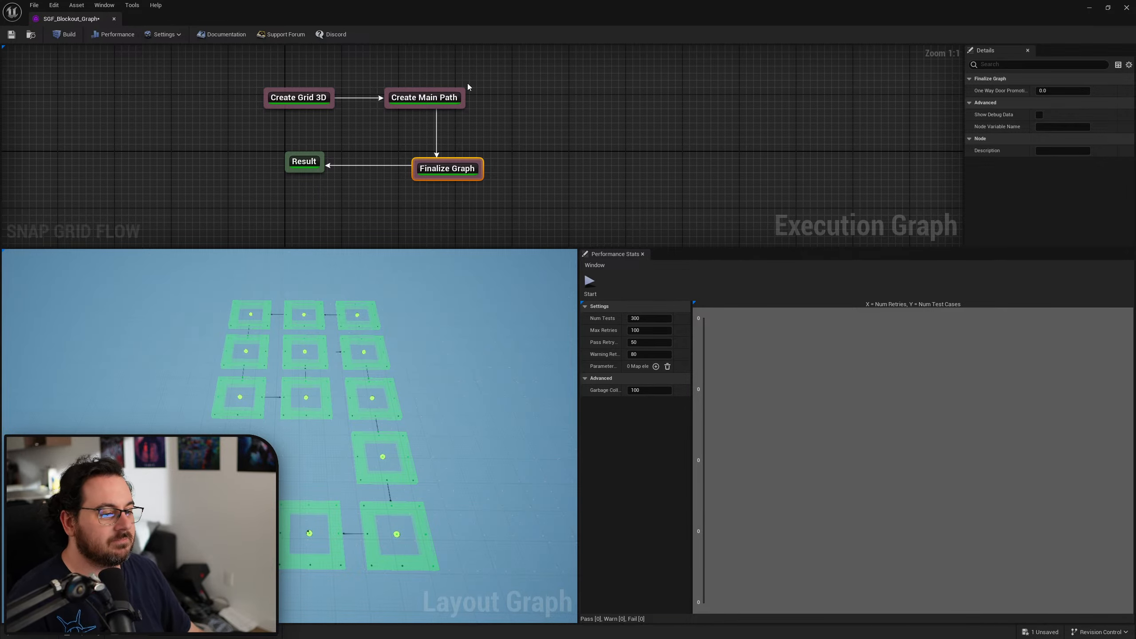
right_drag(564, 166, 521, 159)
drag(418, 161, 395, 166)
click(489, 154)
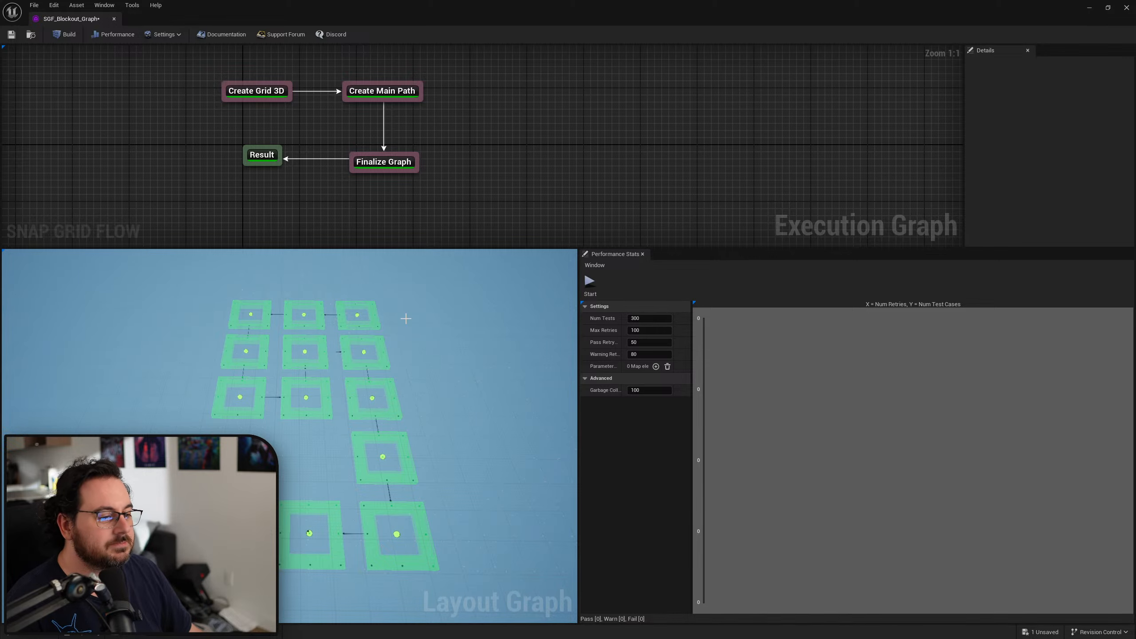
Break the link from Create Main Path to Finalize Graph and attach a new Create Path node to Create Main Path
right_drag(450, 112, 415, 102)
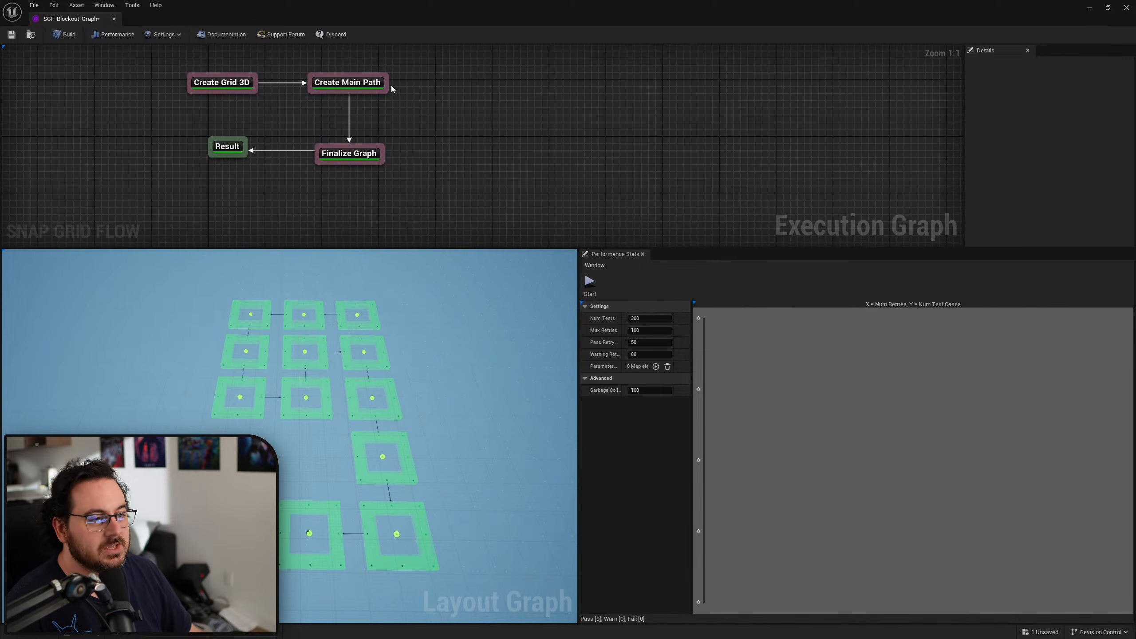
alt+click(362, 92)
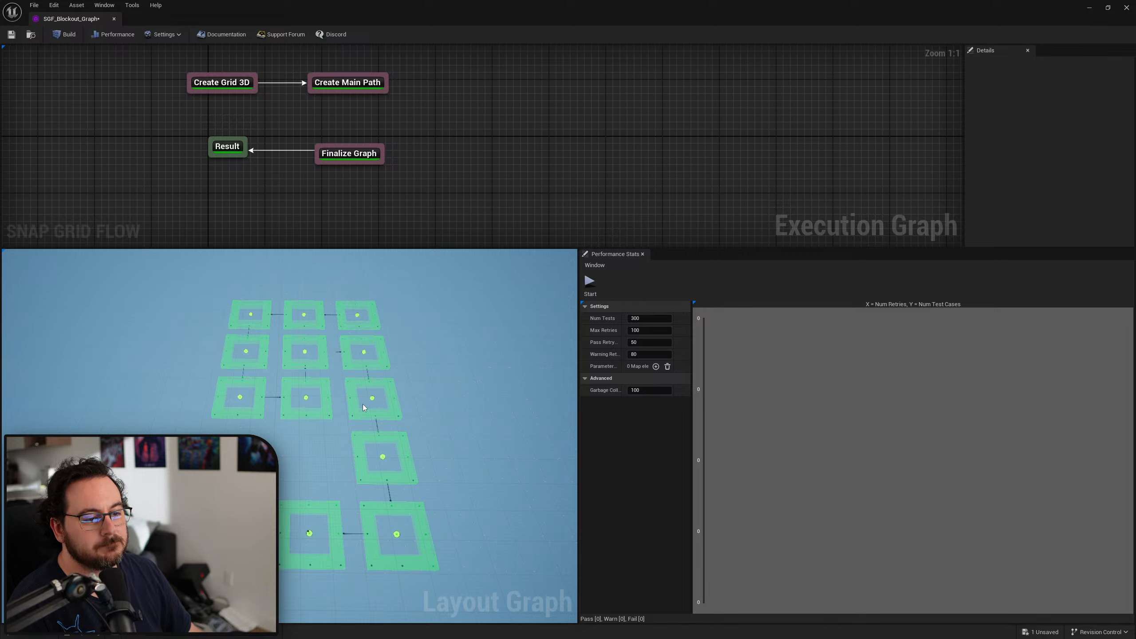
drag(389, 83, 477, 82)
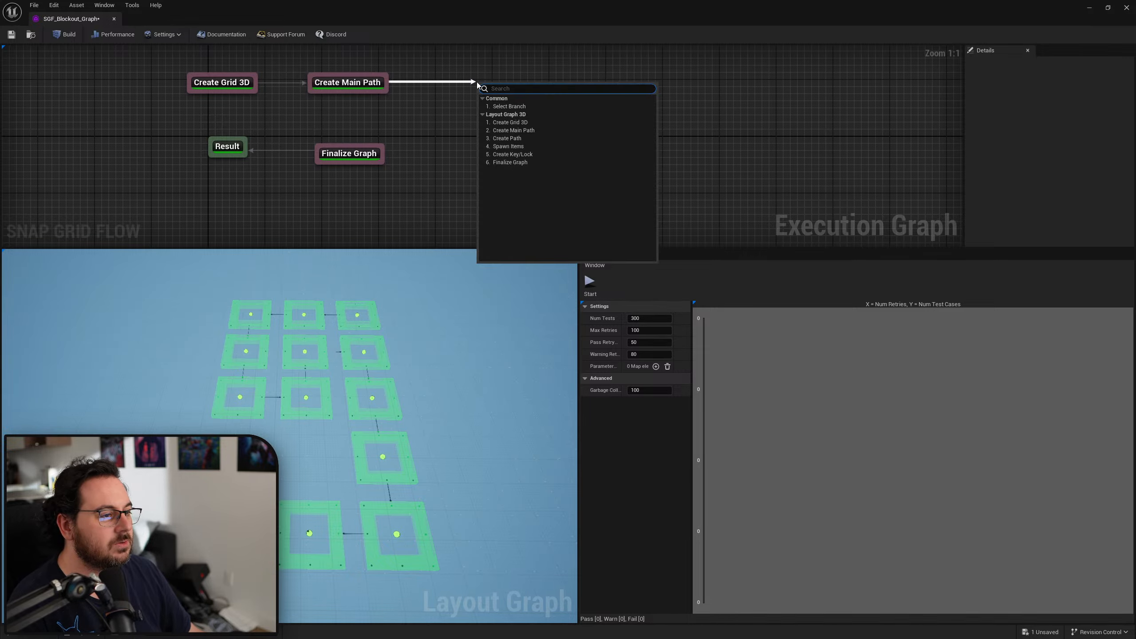
click(543, 140)
drag(510, 92, 495, 87)
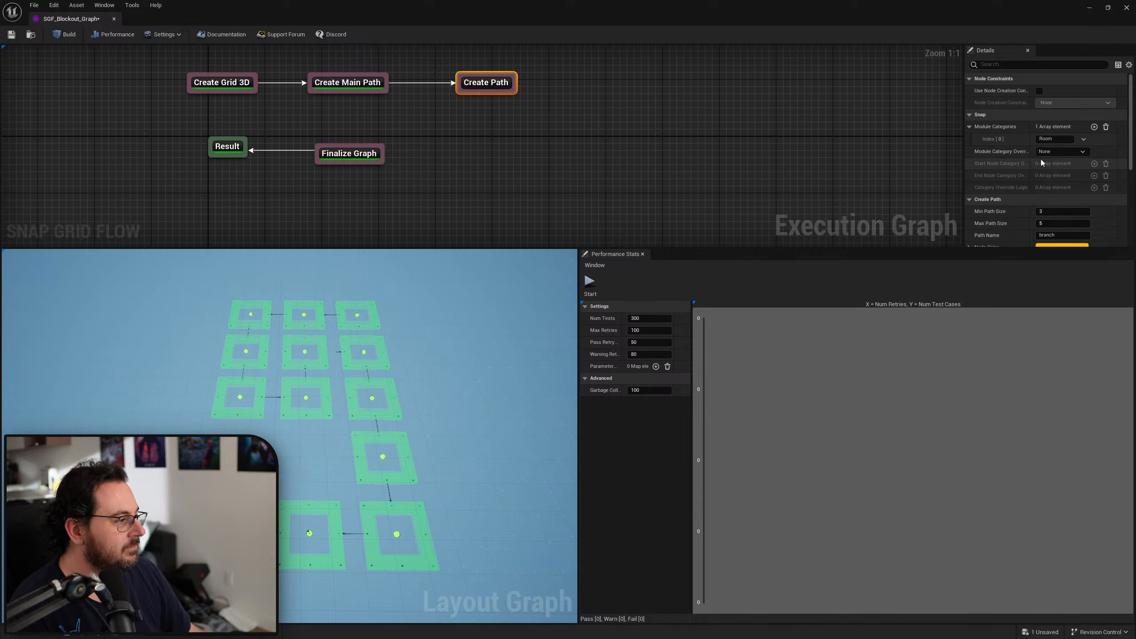
Set the Create Path node's Start from Path to Spawn and its End on Path to Boss
scroll(1027, 166, down, 3)
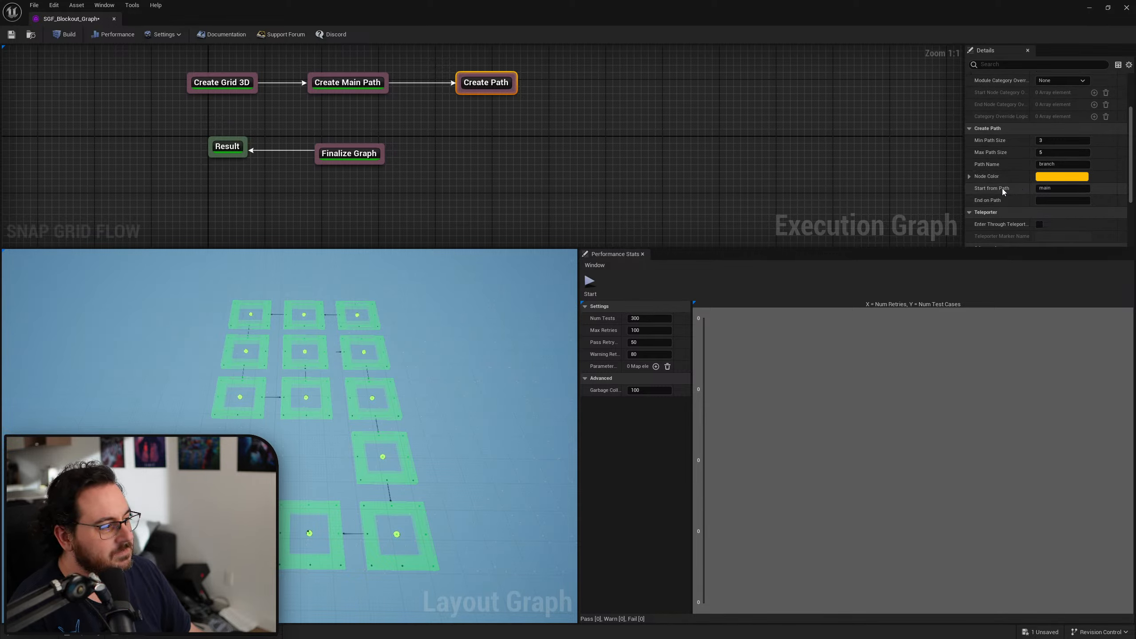
mouse_move(1001, 189)
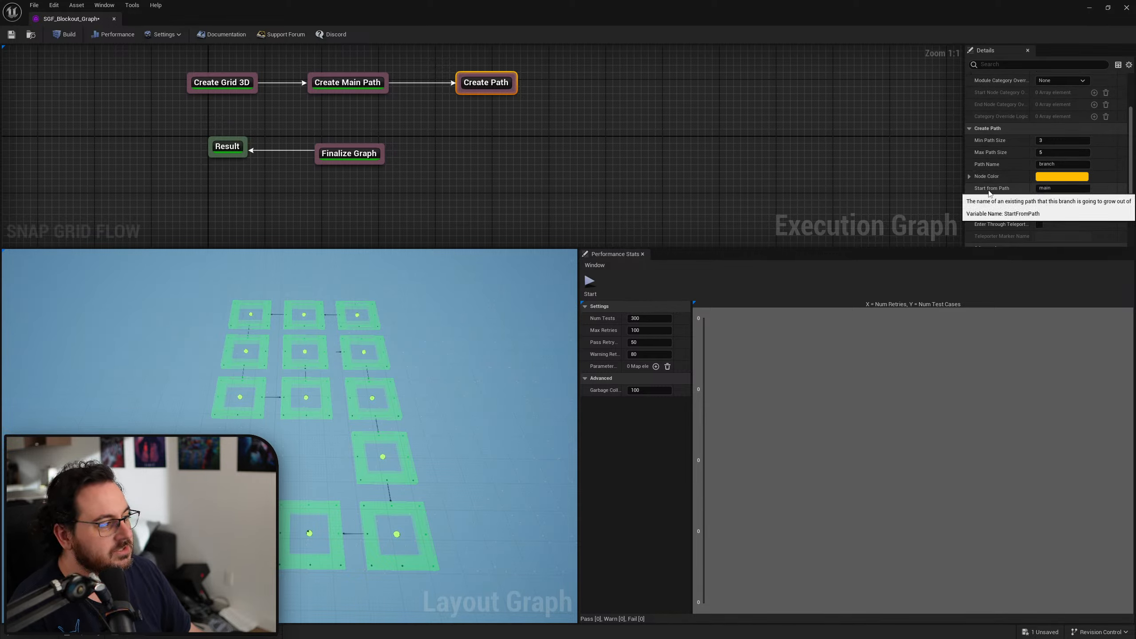
click(1067, 189)
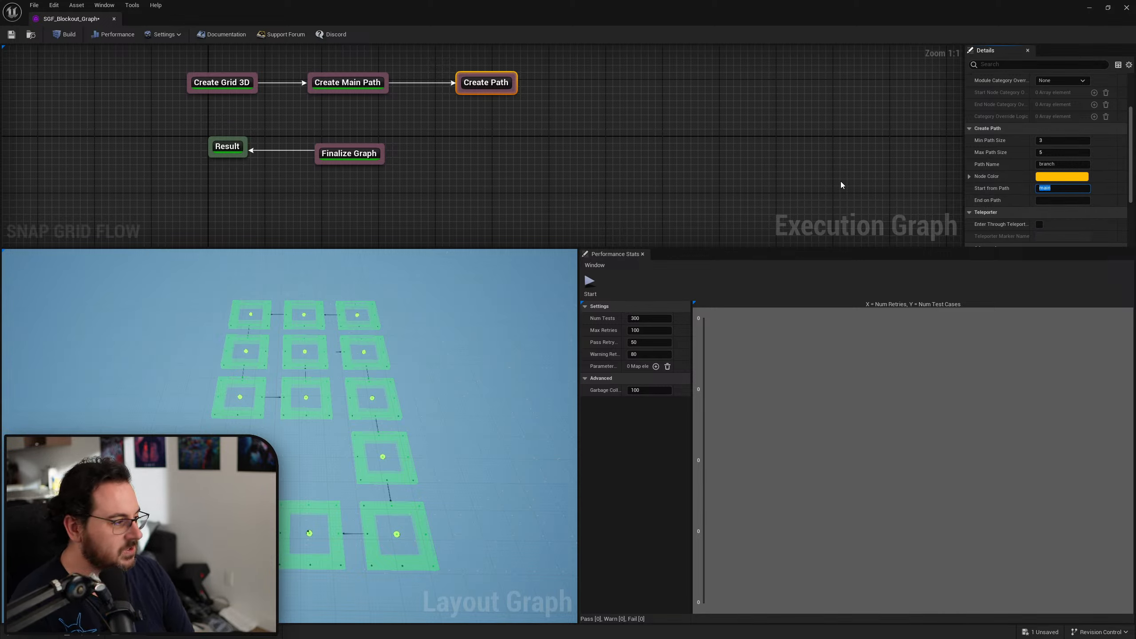
text(Spawn)
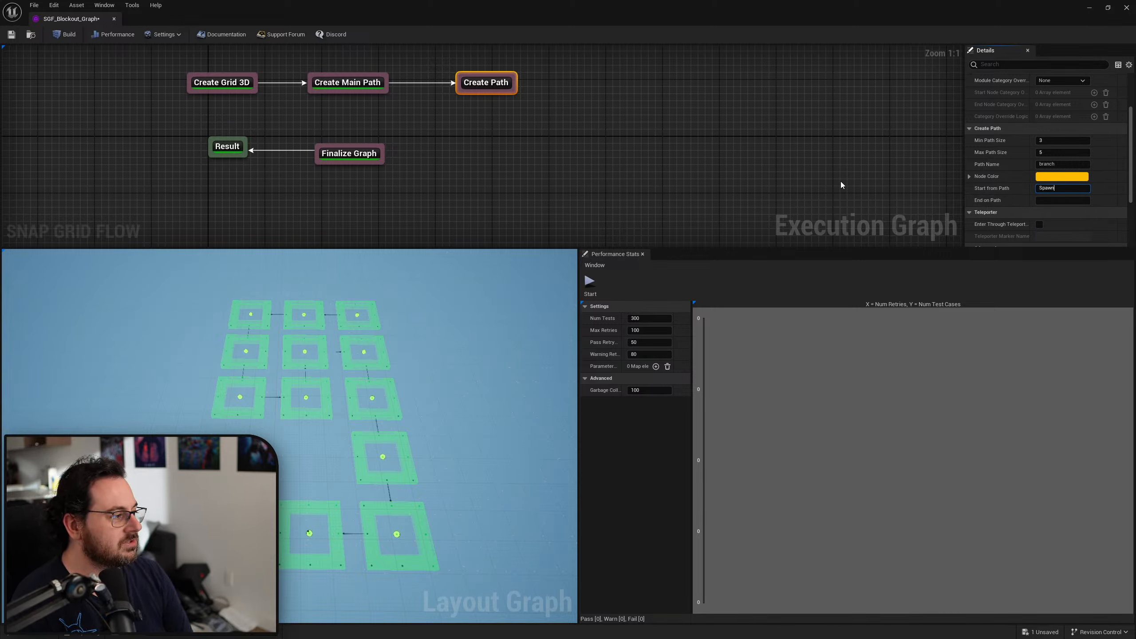
key(Return)
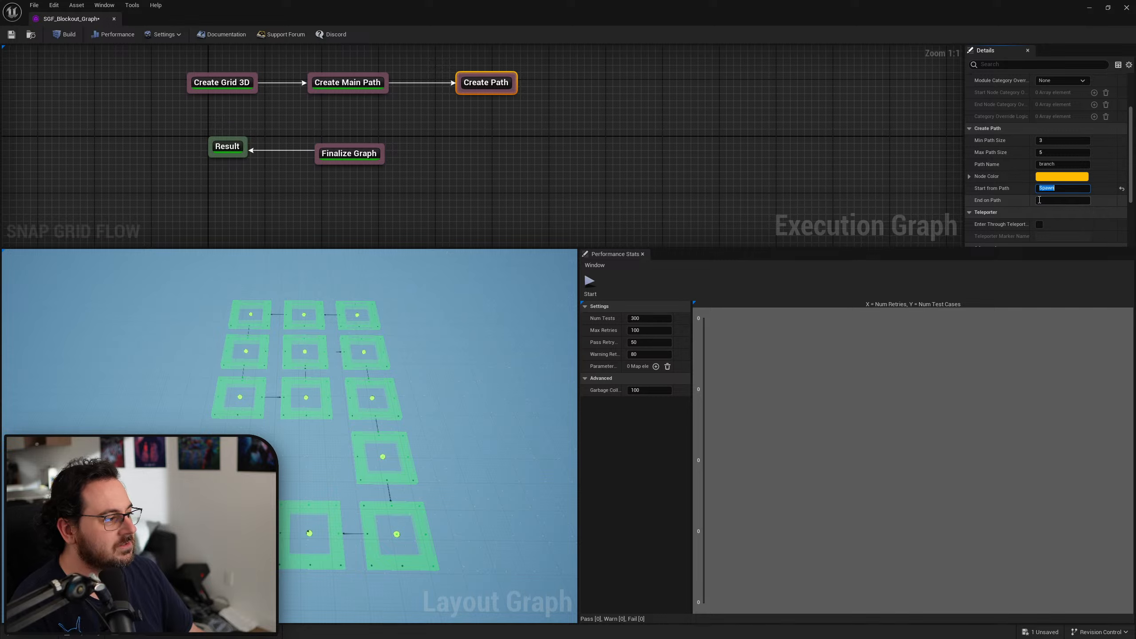
click(998, 140)
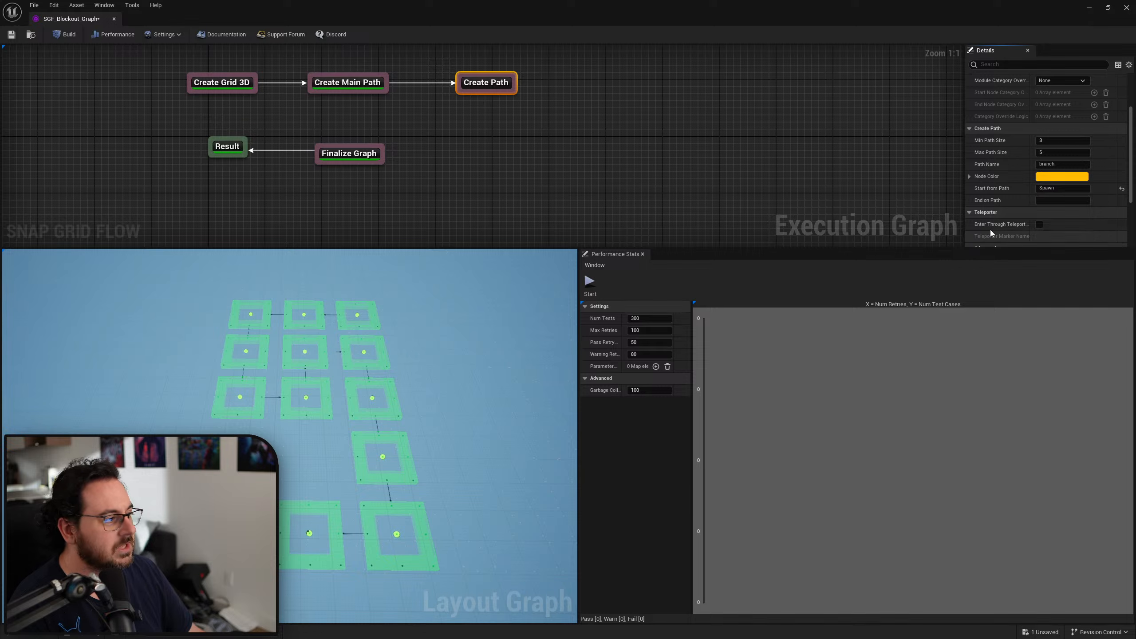
click(1055, 202)
text(Boss)
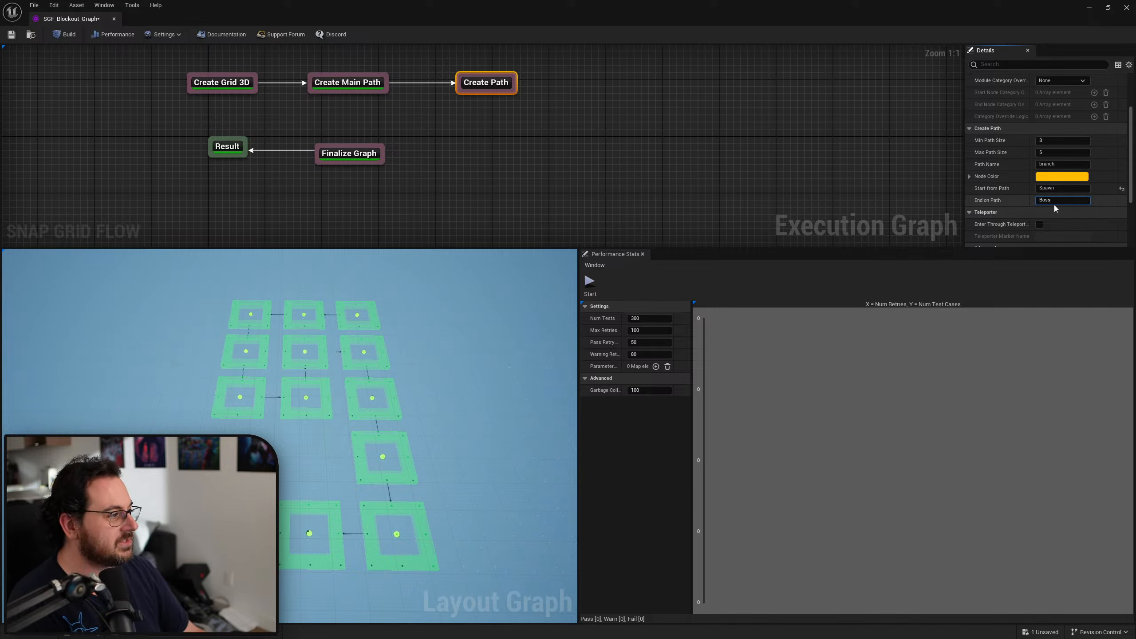
key(Return)
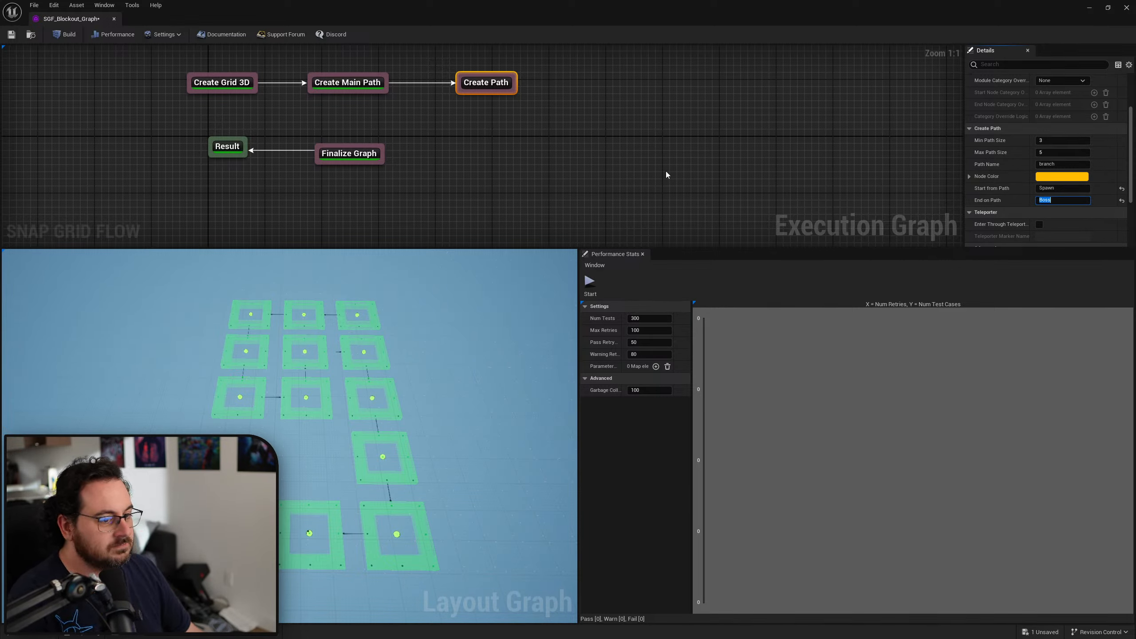
Connect the Create Path node to Finalize Graph and rebuild the graph with Create Path's Max Path Size set to 20
drag(477, 94, 361, 164)
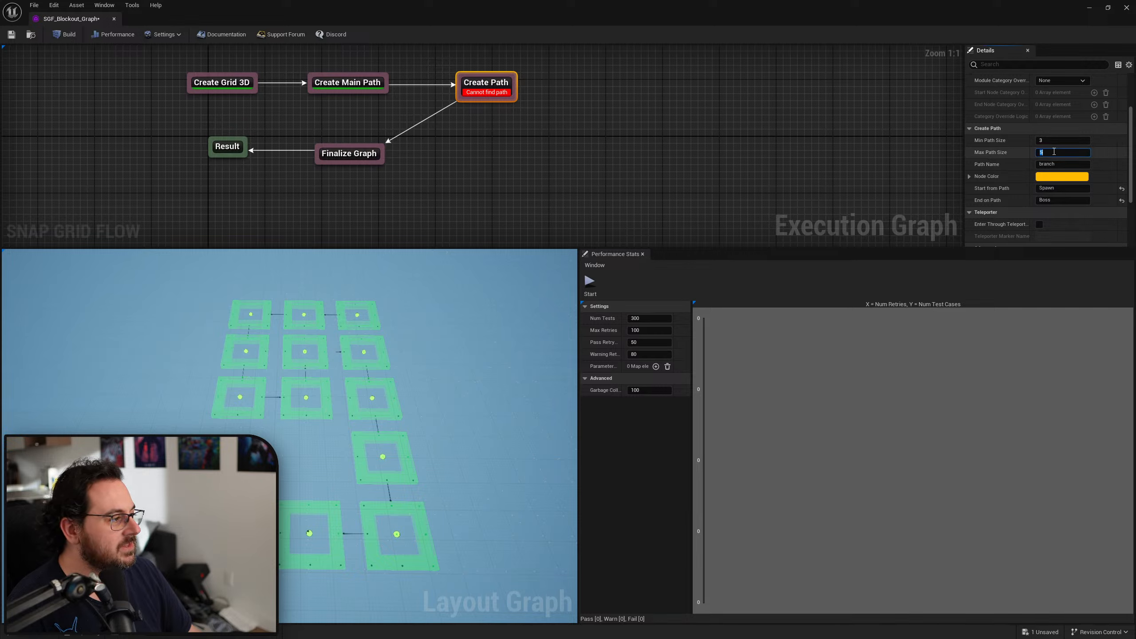
click(1075, 154)
text(20)
key(Return)
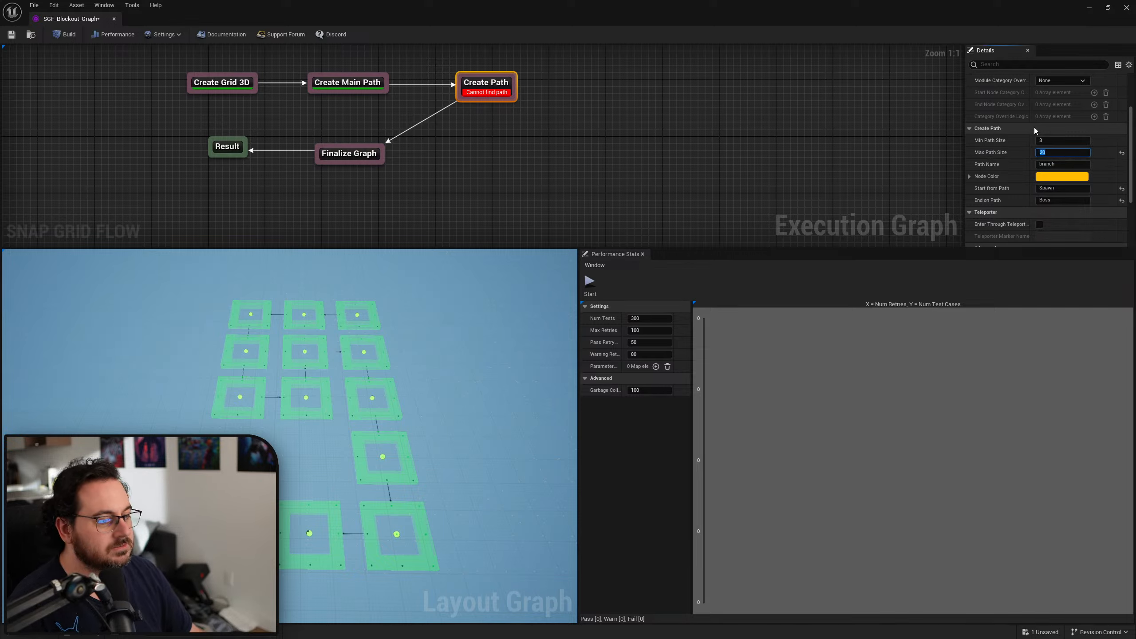
click(65, 35)
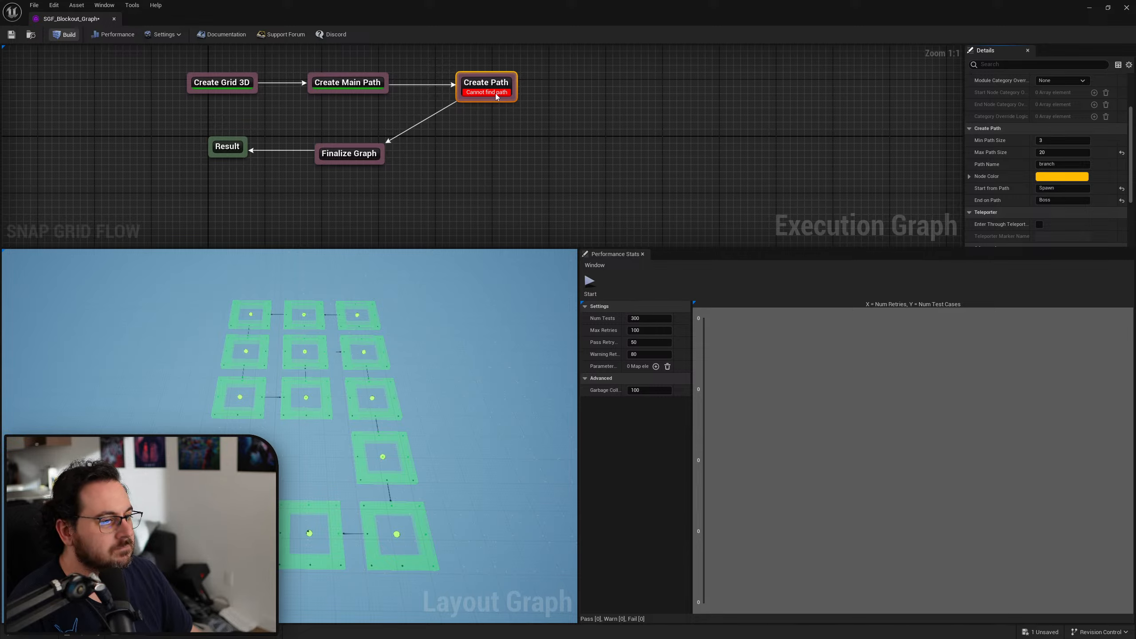
Copy the Start Node Path Name main_start from Create Main Path into Create Path's Start from Path setting
click(365, 82)
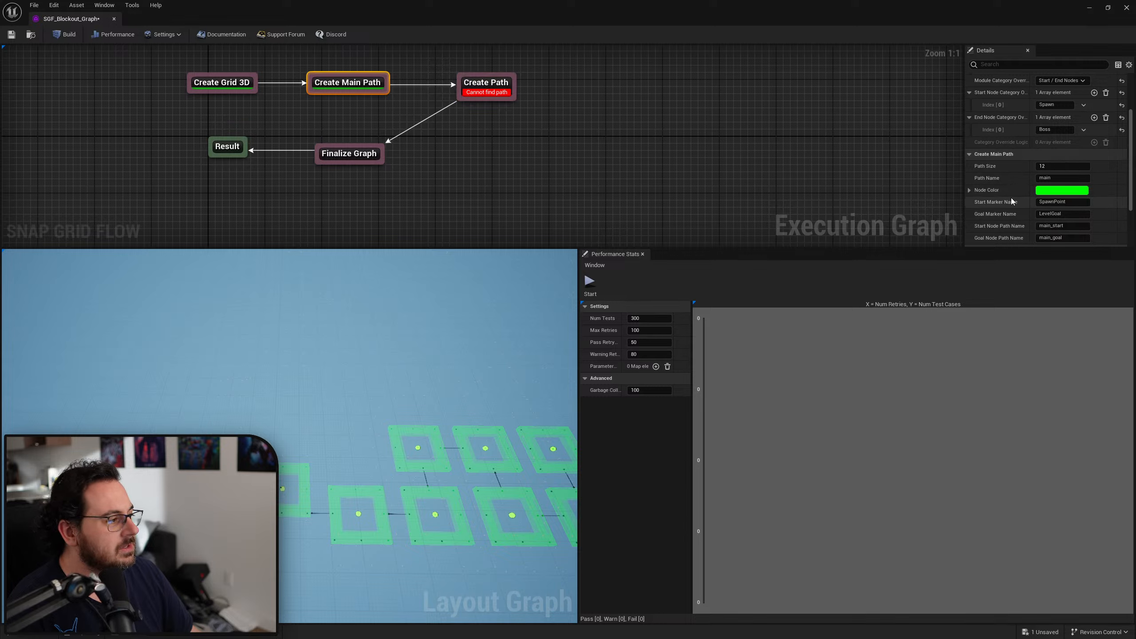
scroll(1010, 198, down, 1)
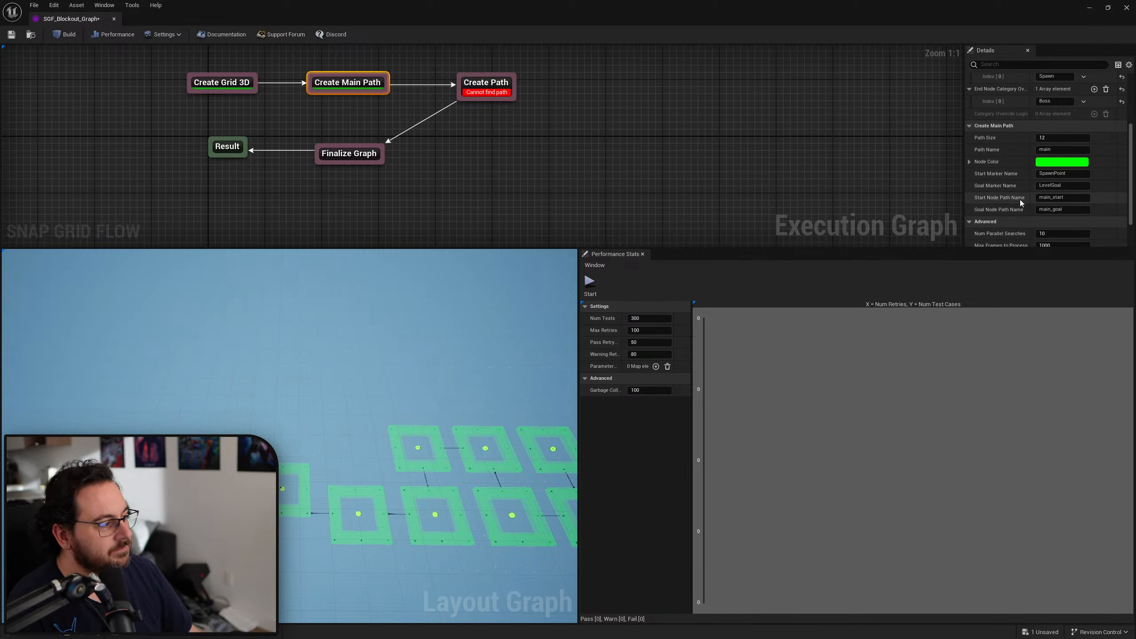
click(1062, 197)
key(ctrl+c)
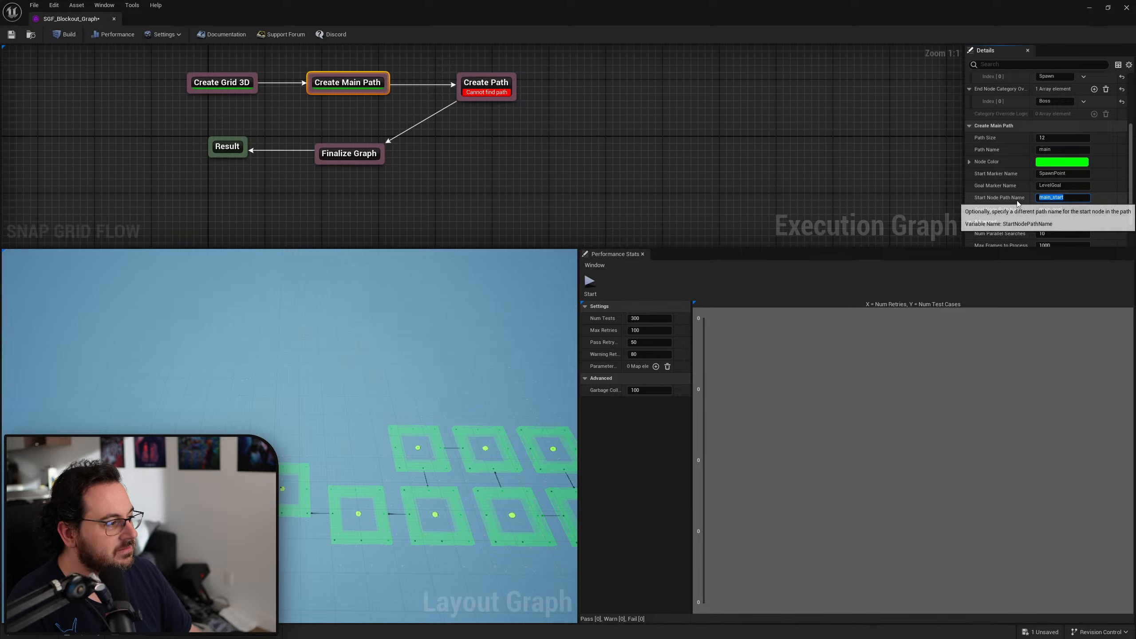
click(486, 85)
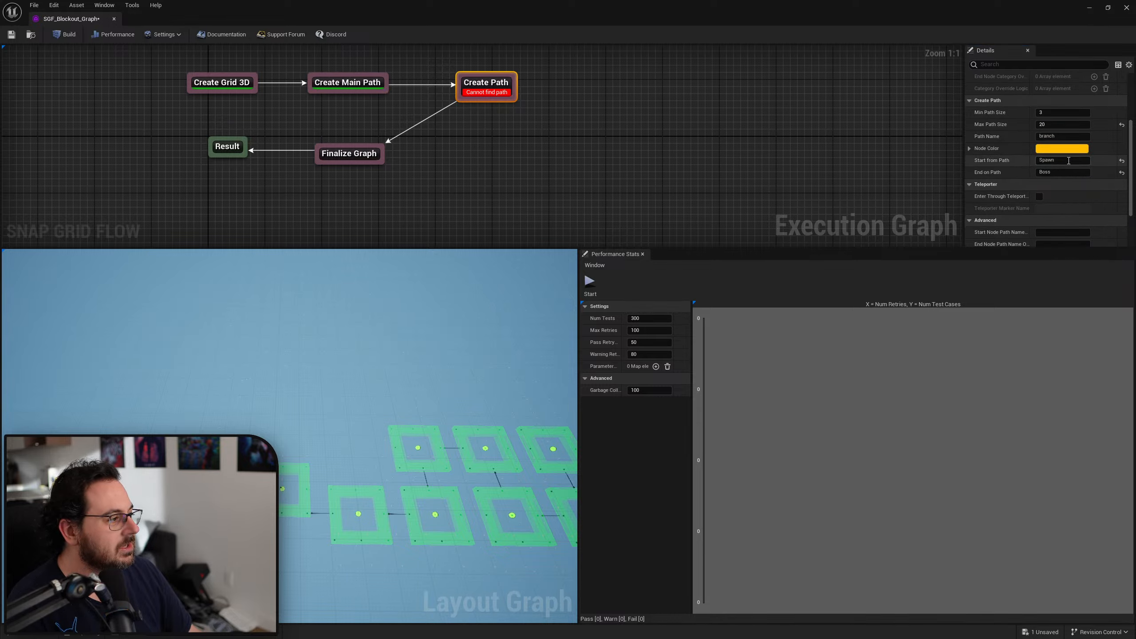
click(1069, 160)
key(ctrl+v)
key(Return)
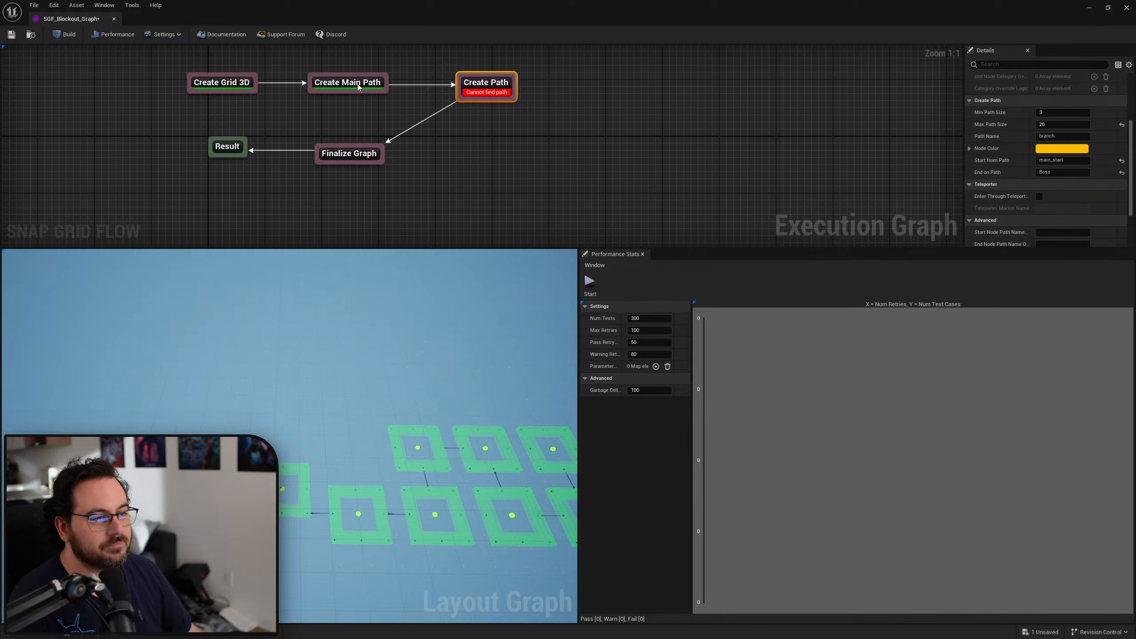
Set Create Path's End on Path to main_goal, copied from Create Main Path's Goal Node Path Name, and build the graph
click(348, 83)
click(1063, 210)
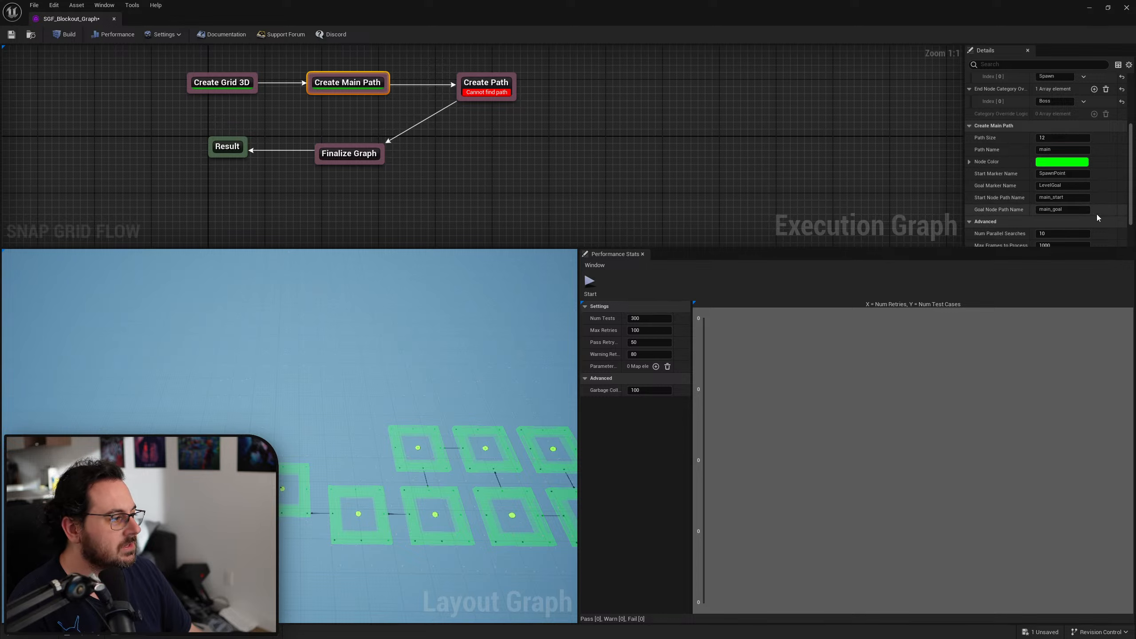
click(478, 80)
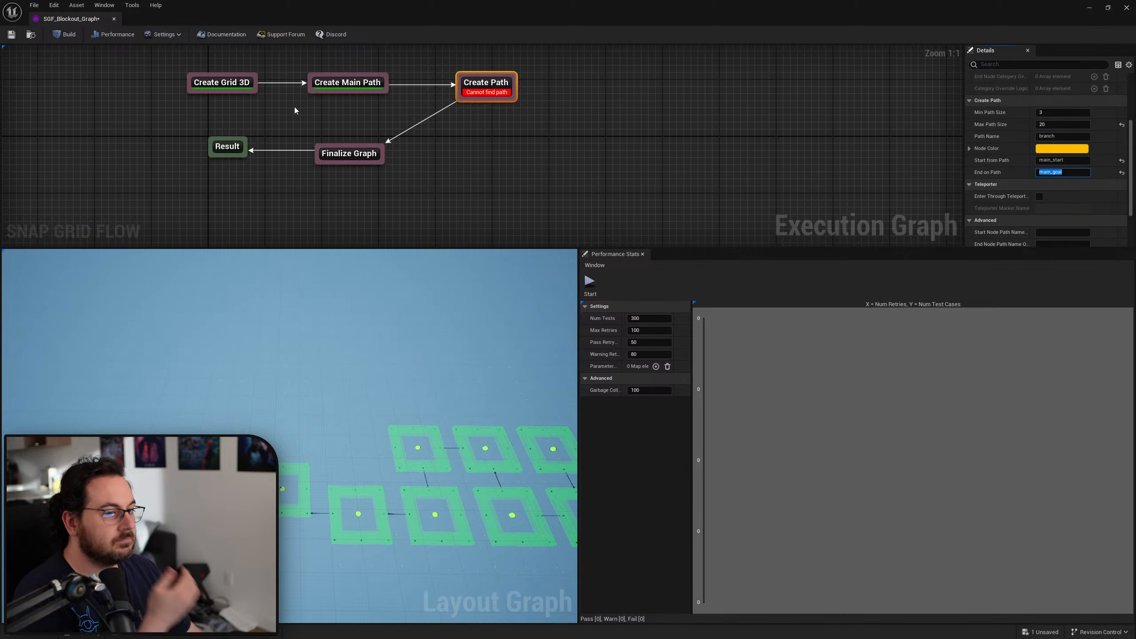
click(65, 35)
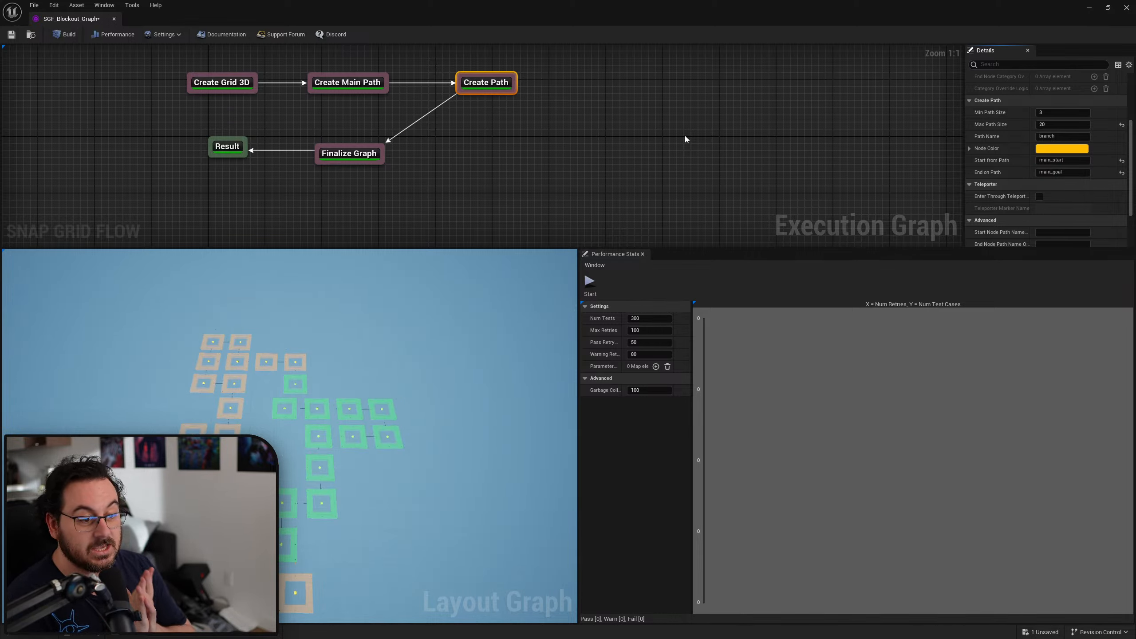
Set Create Path's Max Path Size to 10, check the rebuilt layout, and save the flow graph
click(1054, 124)
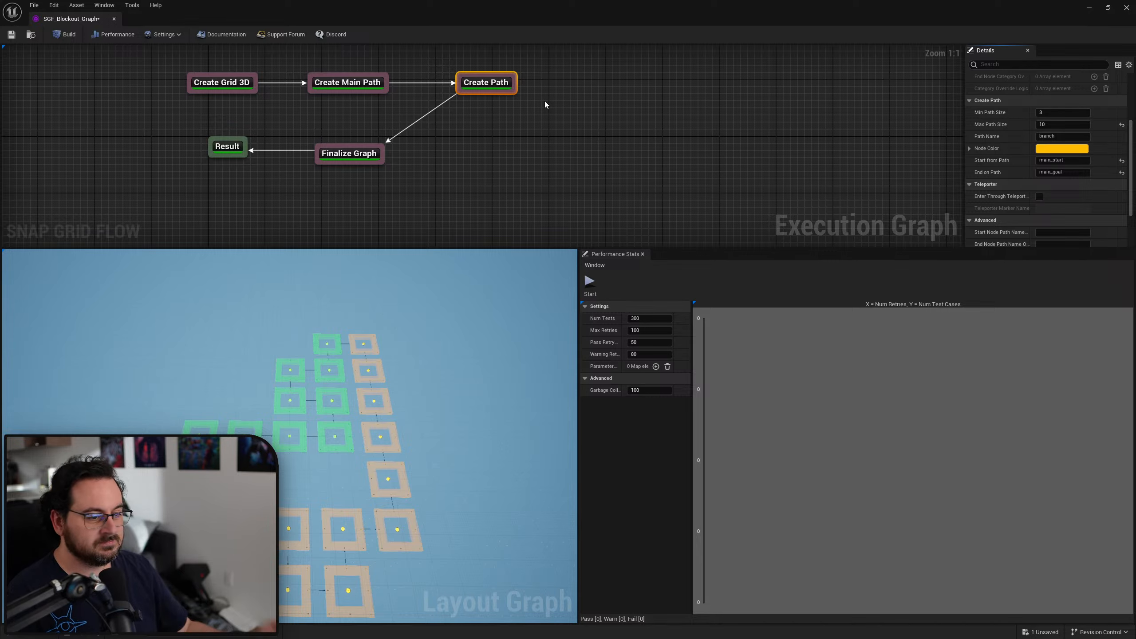
right_drag(351, 307, 351, 335)
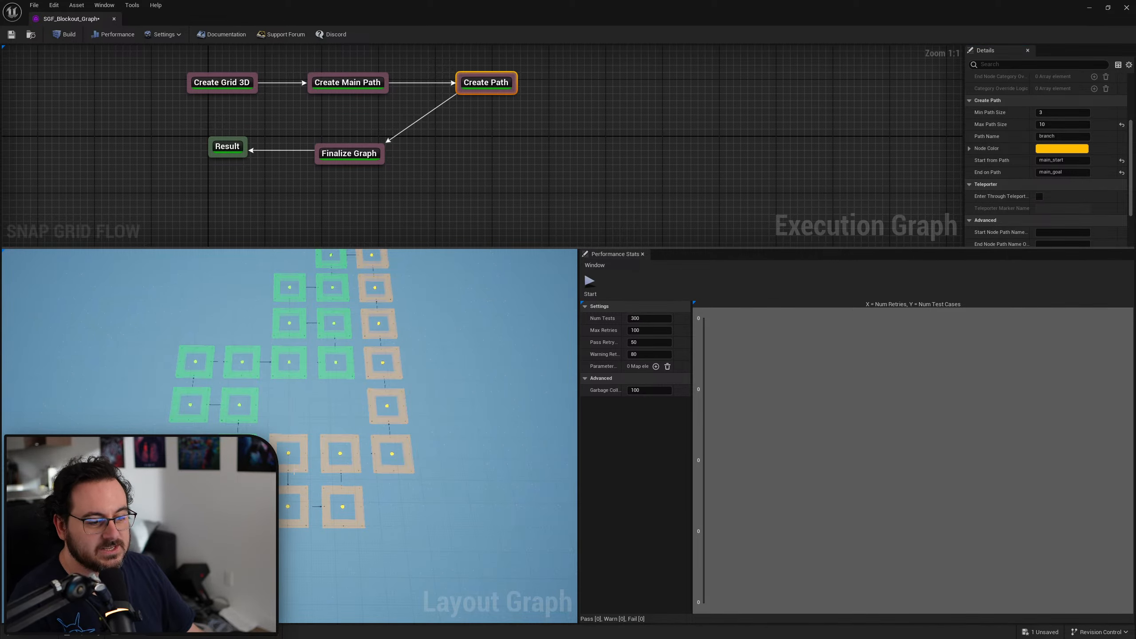
right_drag(289, 450, 299, 430)
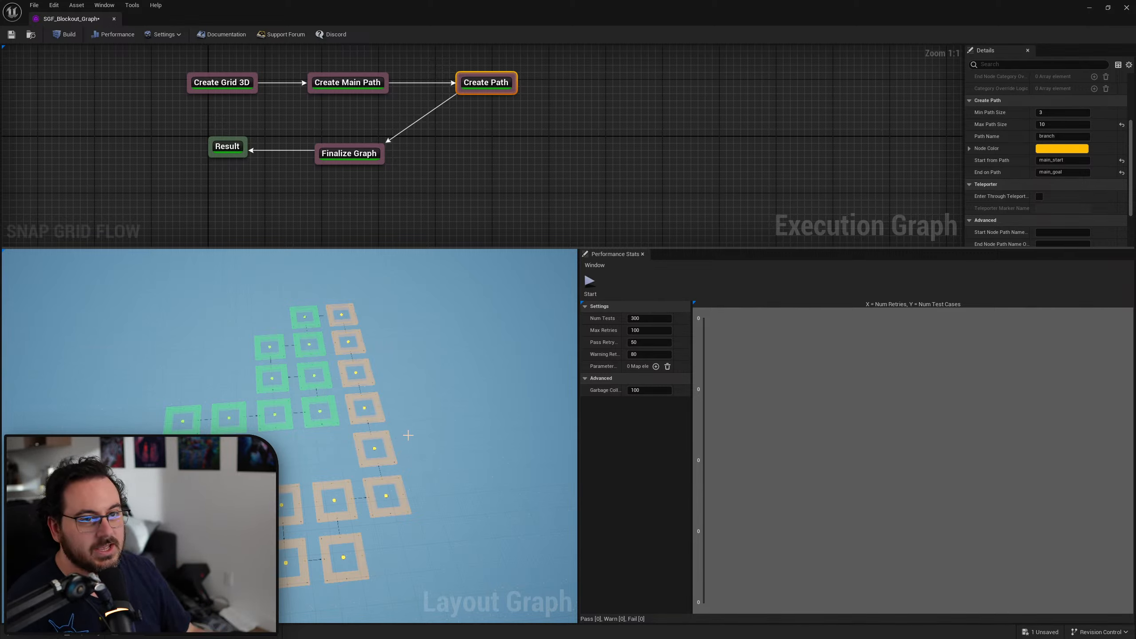
click(11, 35)
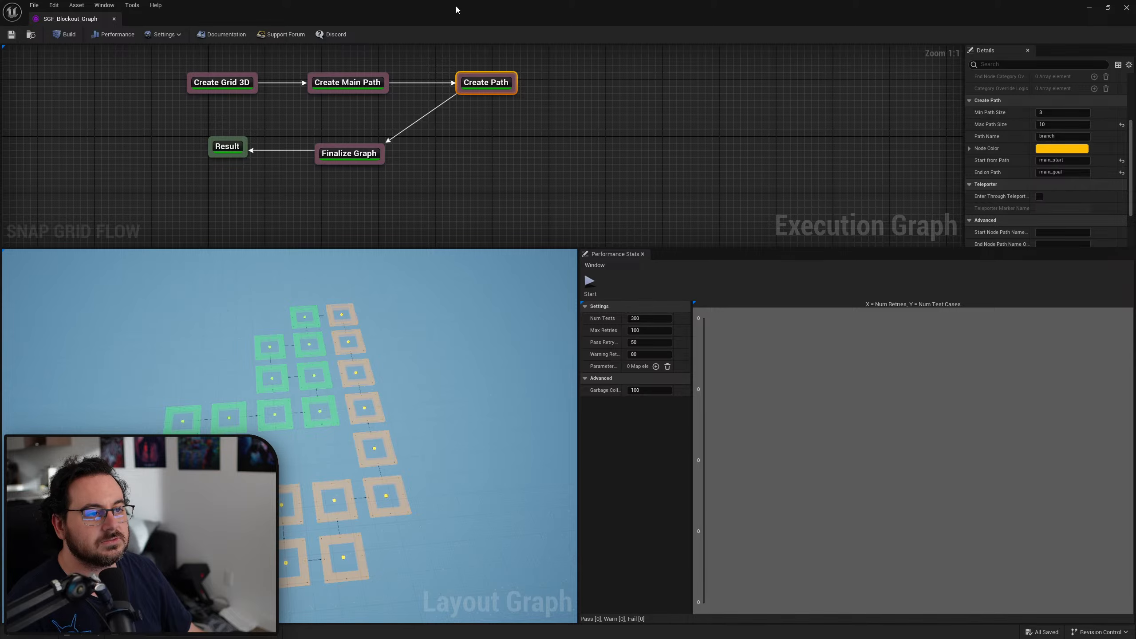
Duplicate the L_SpawnRoom level in the Rooms folder and name the copy L_BossRoom
click(1127, 8)
right_drag(807, 280, 754, 271)
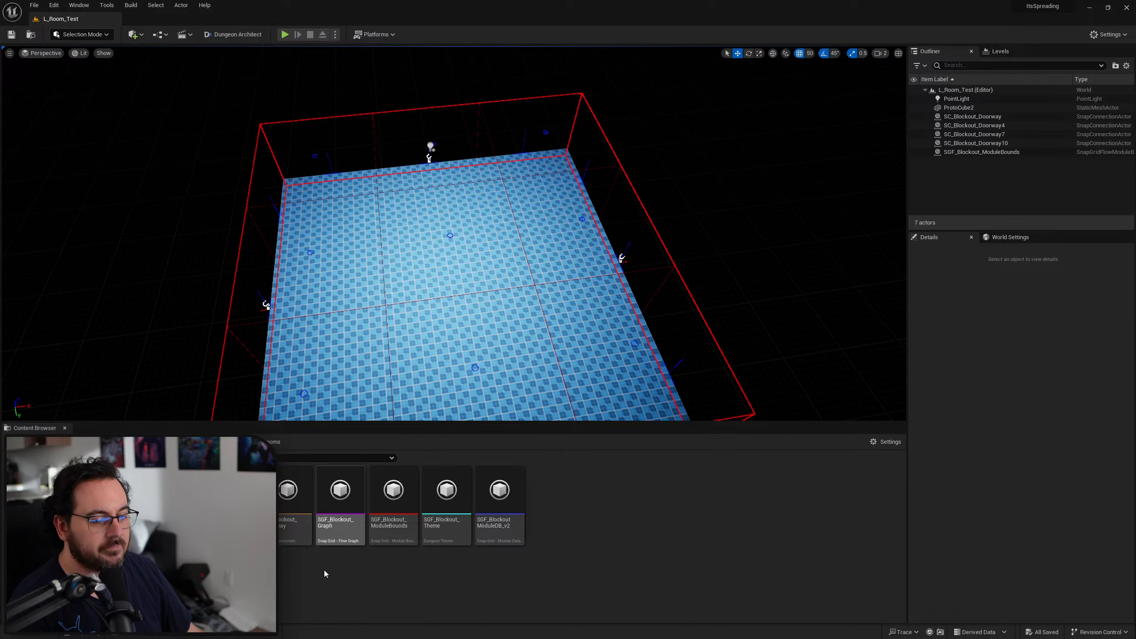
click(235, 515)
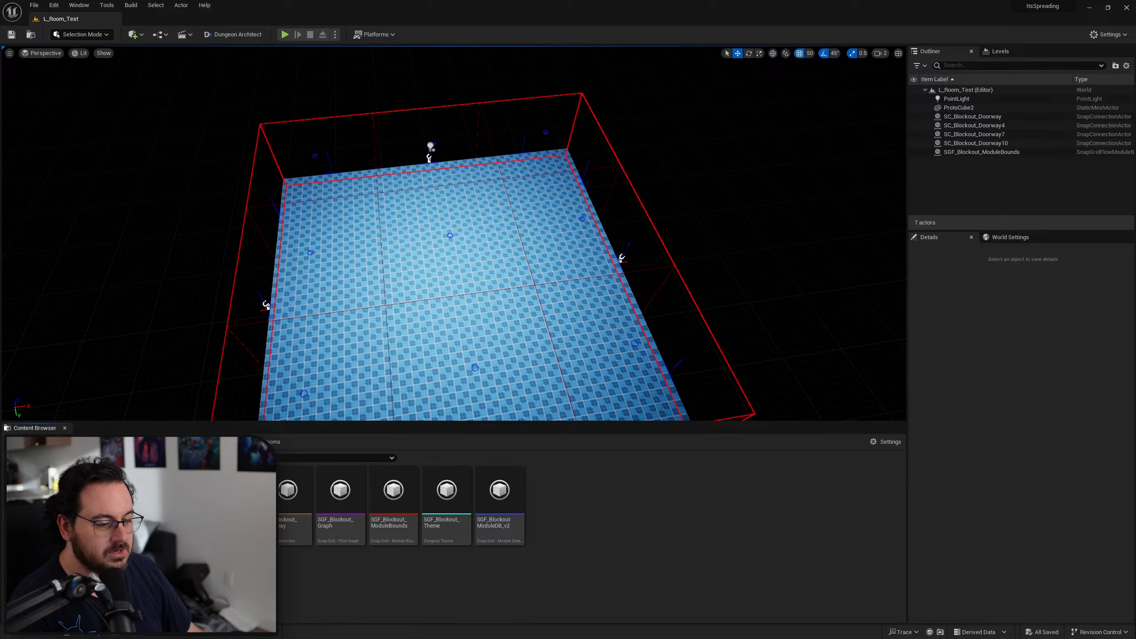
key(ctrl+d)
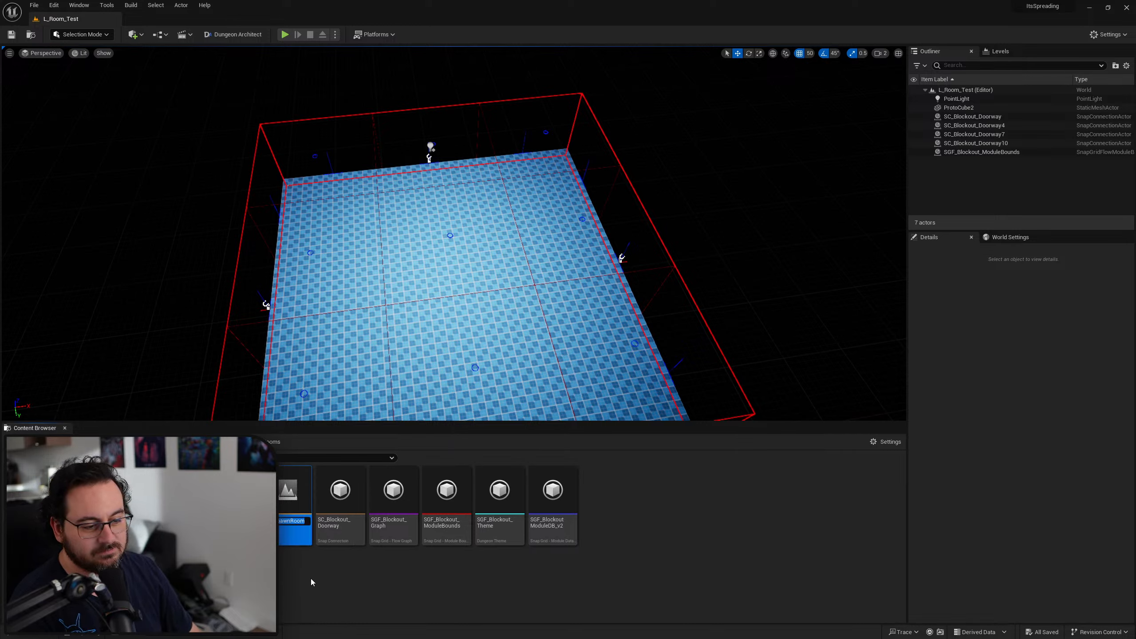
key(Home)
key(Right)
key(Right)
key(shift+Right)
key(shift+Right)
key(shift+Right)
key(shift+Right)
key(shift+Right)
text(Boss)
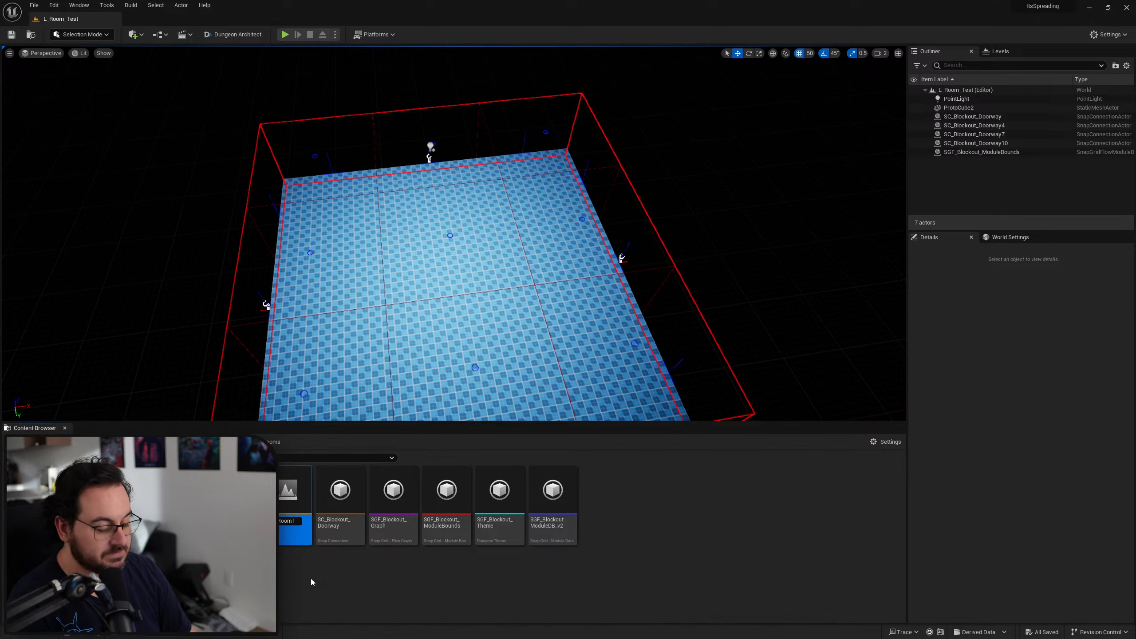
key(Return)
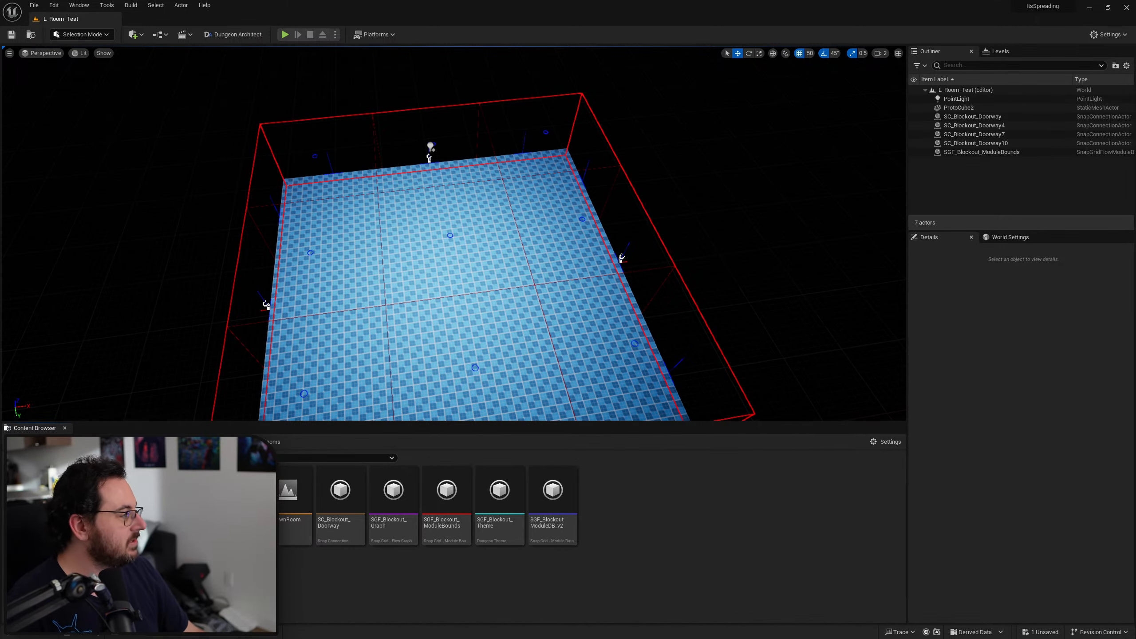
Assign L_BossRoom as the level of the Boss module at index 2 in the SGF_BlockoutModuleDB_v2 database and save it
drag(1135, 296, 628, 4)
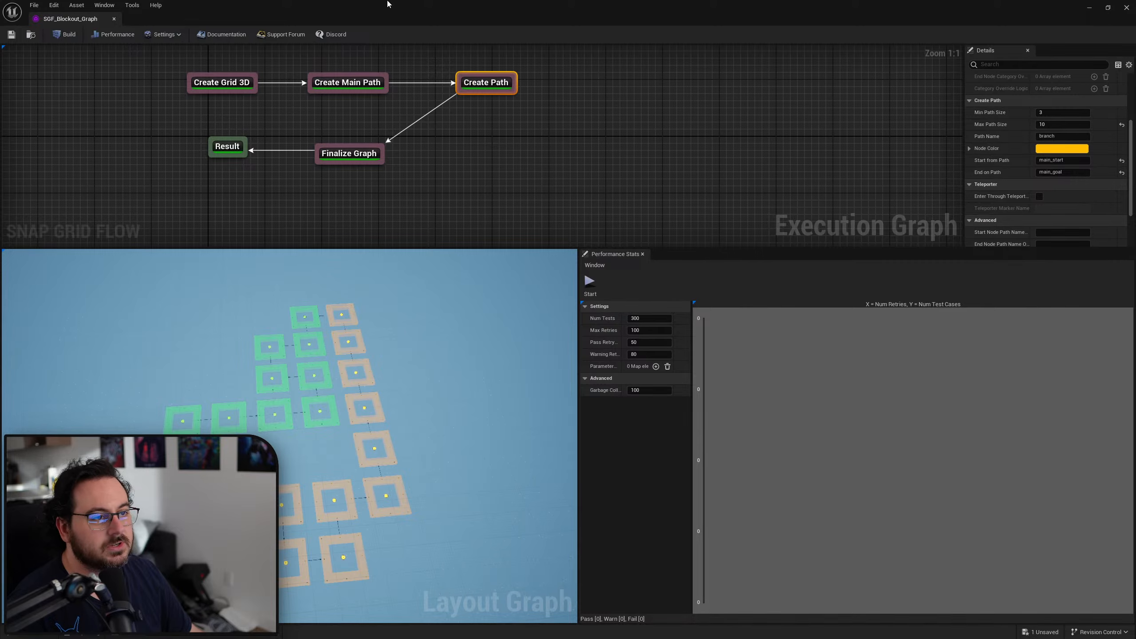
drag(388, 4, 408, 48)
double_click(553, 497)
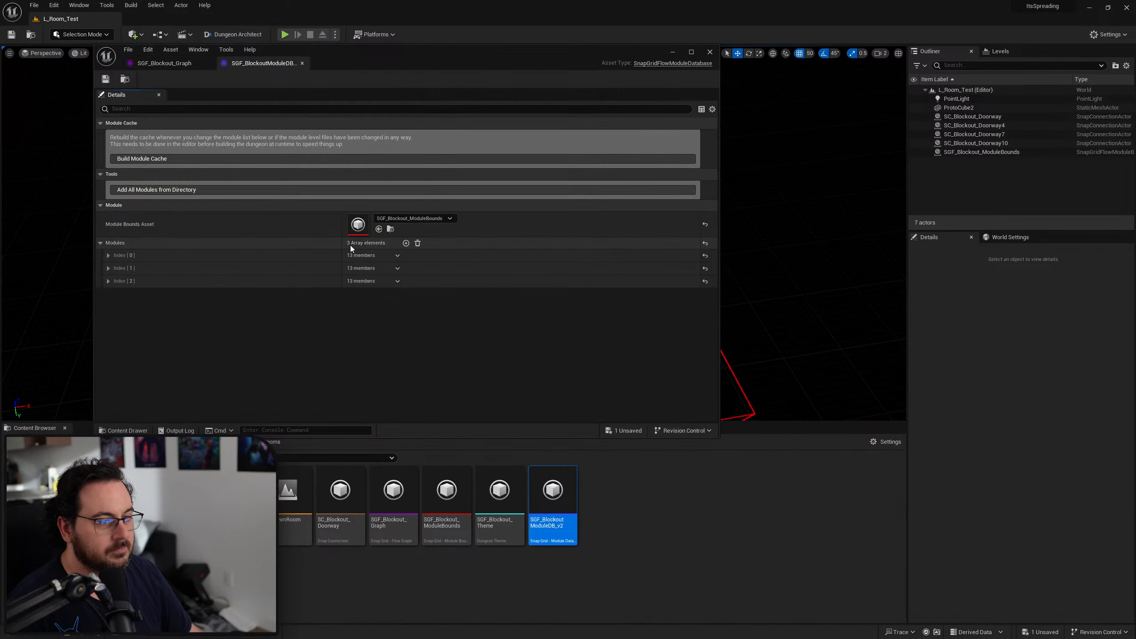
click(108, 281)
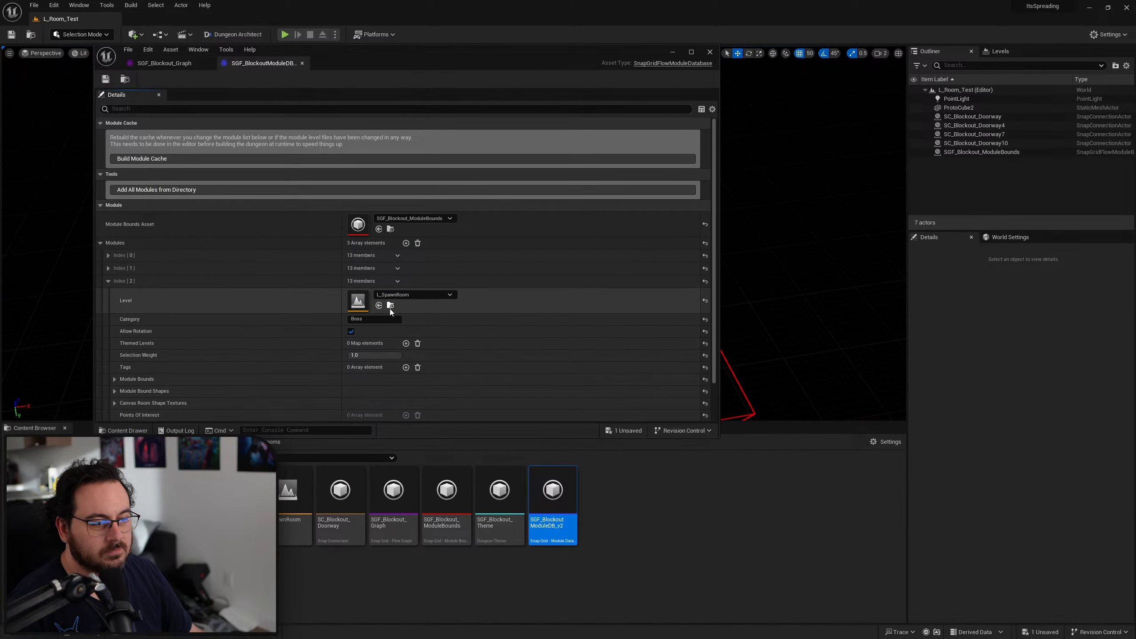
click(539, 581)
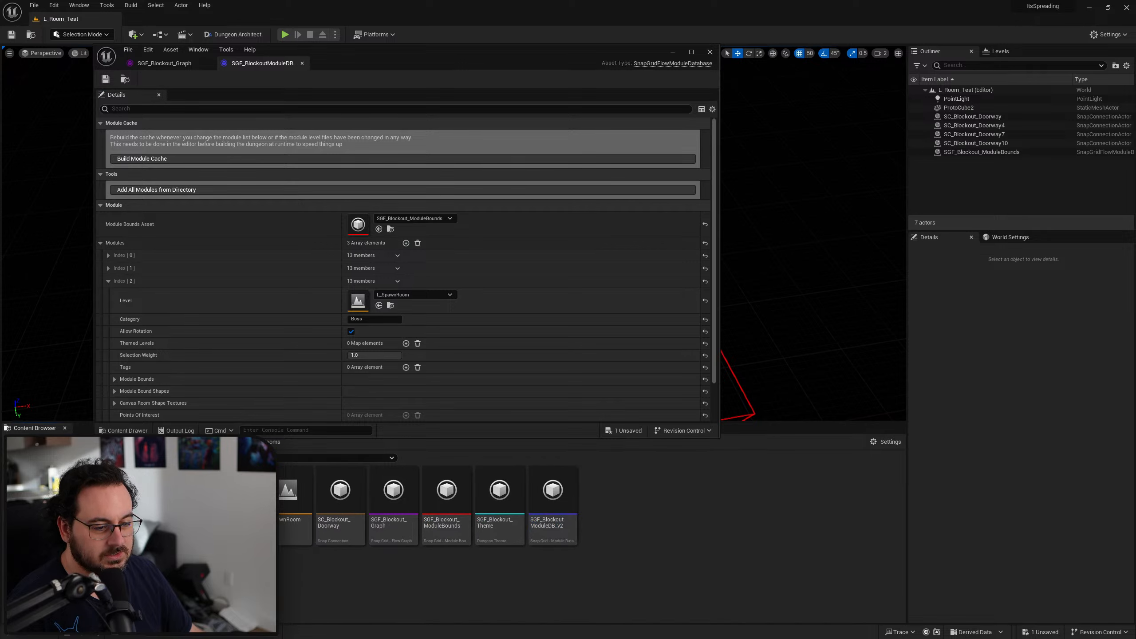
click(379, 305)
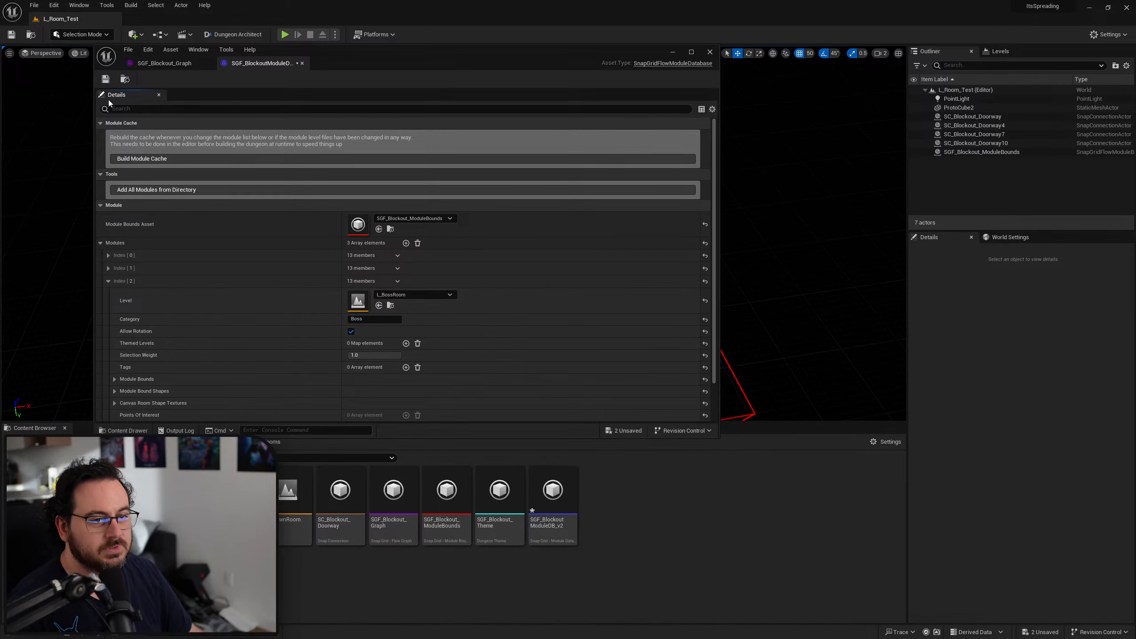
click(105, 79)
Open the L_SpawnRoom level, saving the unsaved L_BossRoom level
double_click(305, 534)
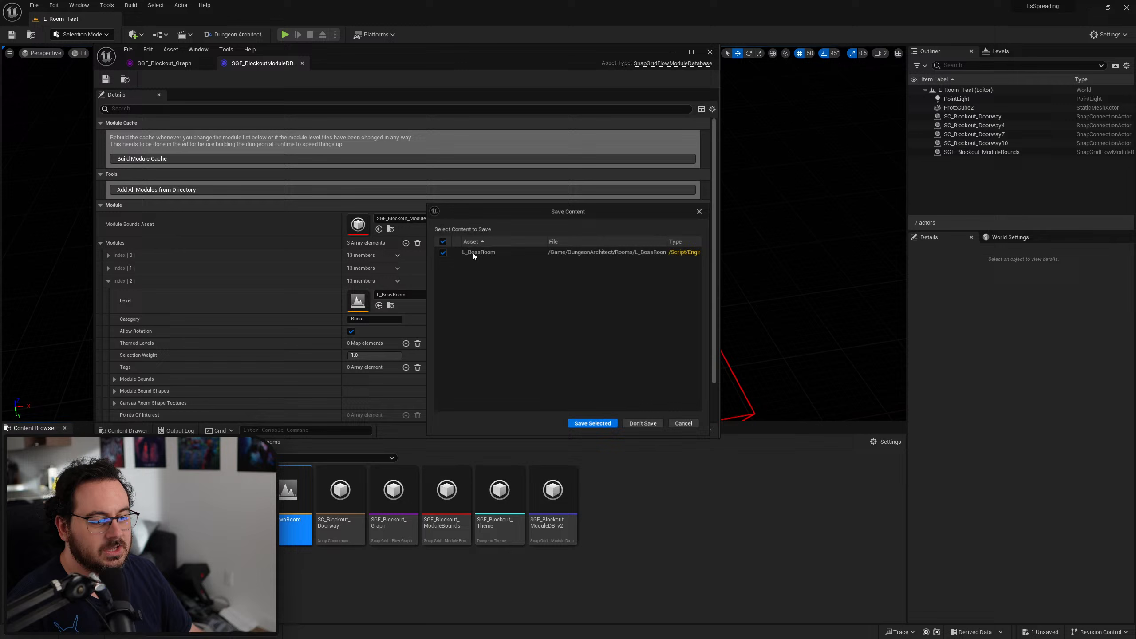
click(589, 421)
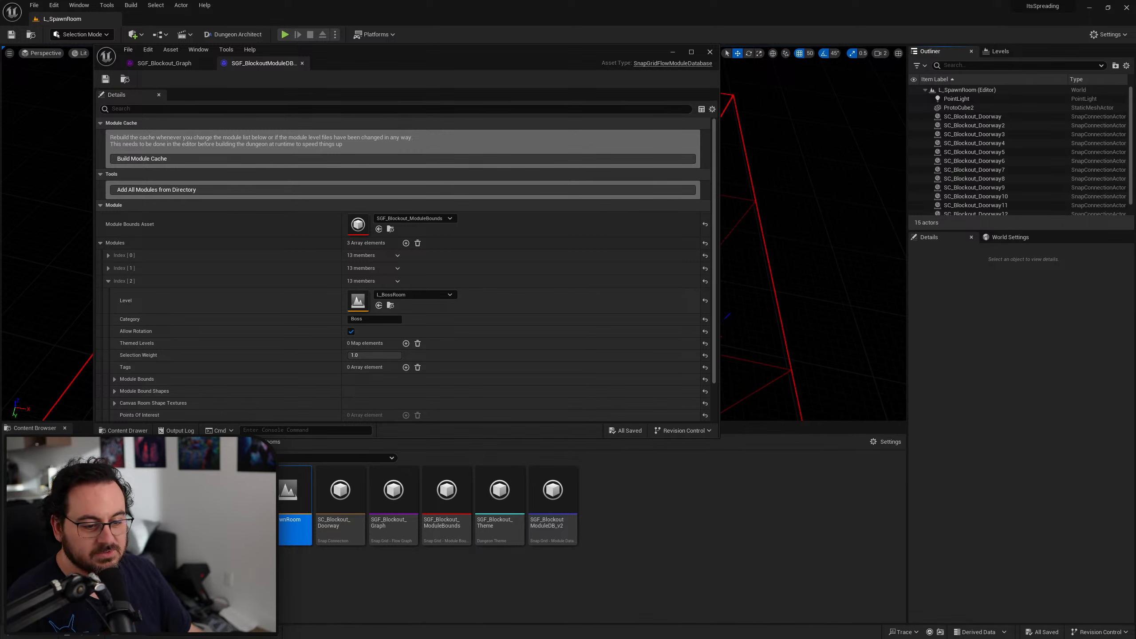
Copy the SGF_Theme_v2 dungeon theme from the v2 blockout folder into the Rooms folder
click(90, 577)
scroll(593, 564, down, 2)
click(768, 578)
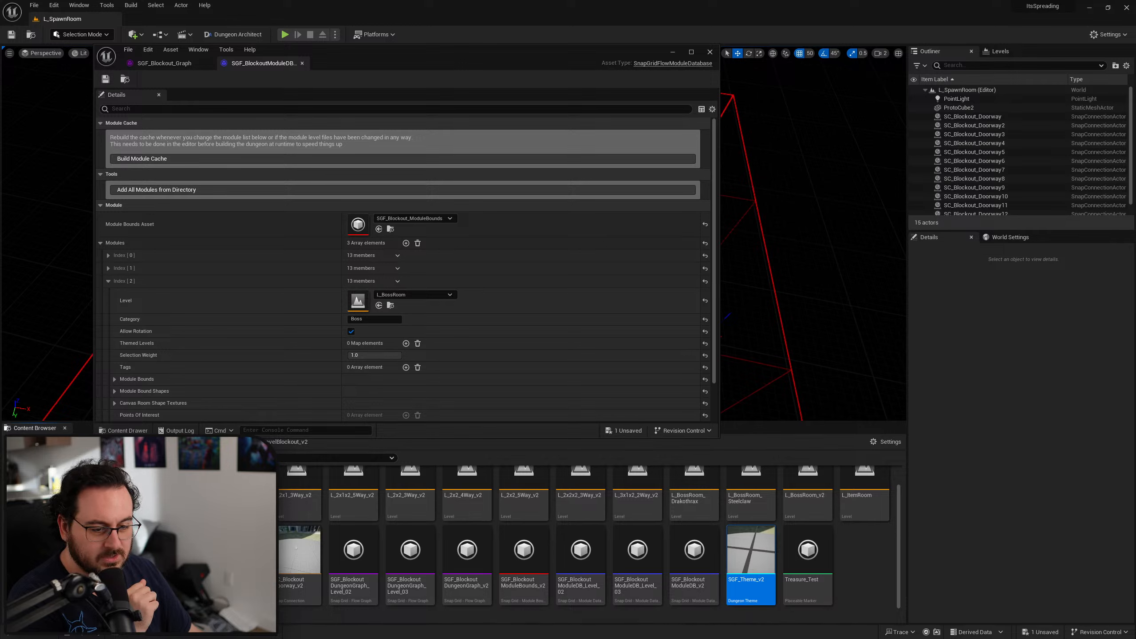
Copy the PM_SpawnPoint placeable marker into the Rooms folder and open that folder
key(alt+Left)
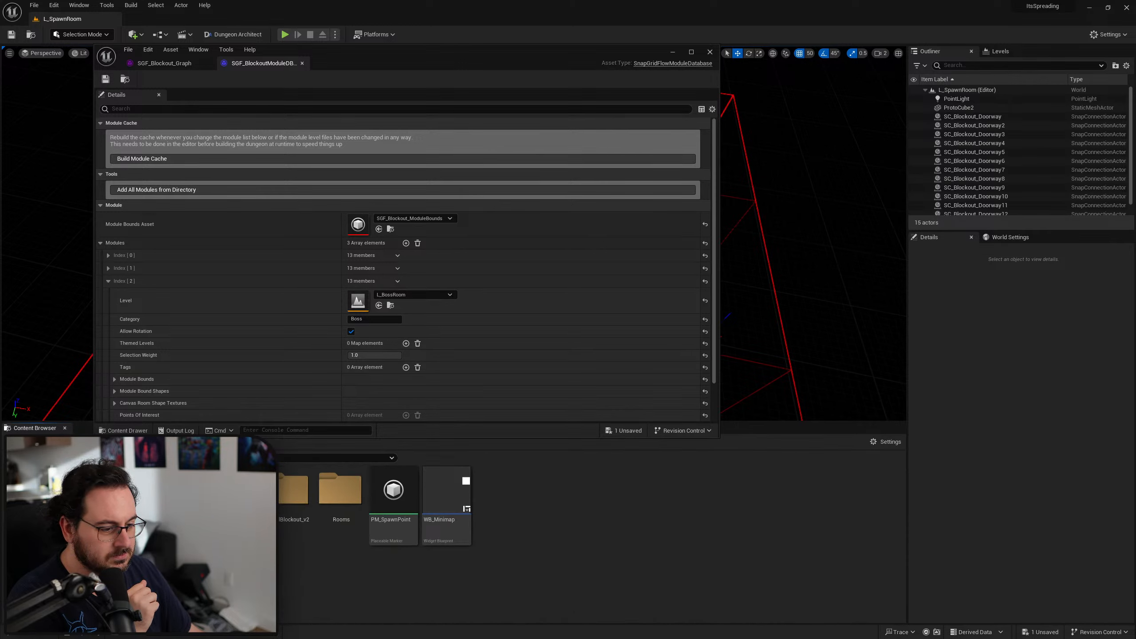
drag(393, 492, 87, 595)
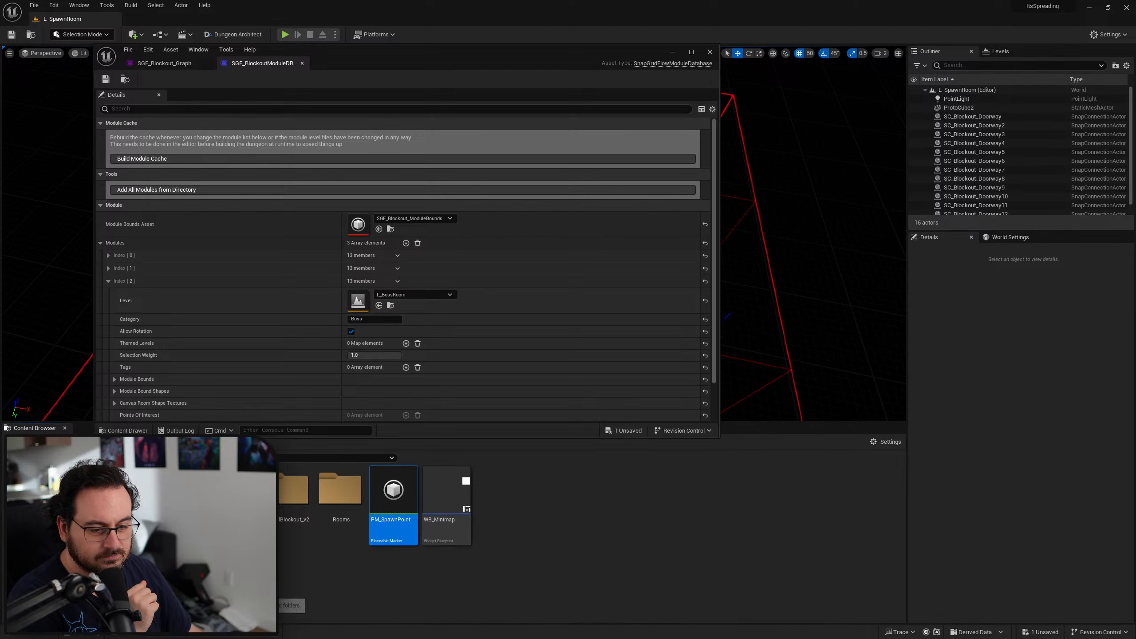
click(96, 593)
click(88, 595)
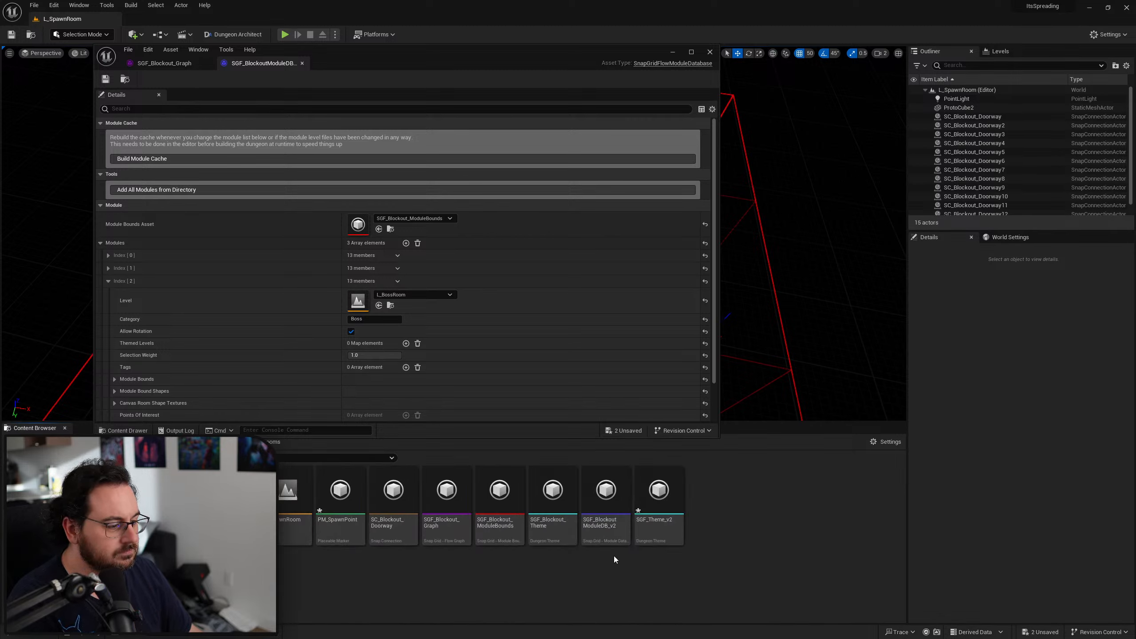
Try to rename the SGF_Theme_v2 dungeon theme as SGF_Blockout_Theme
click(659, 524)
key(F2)
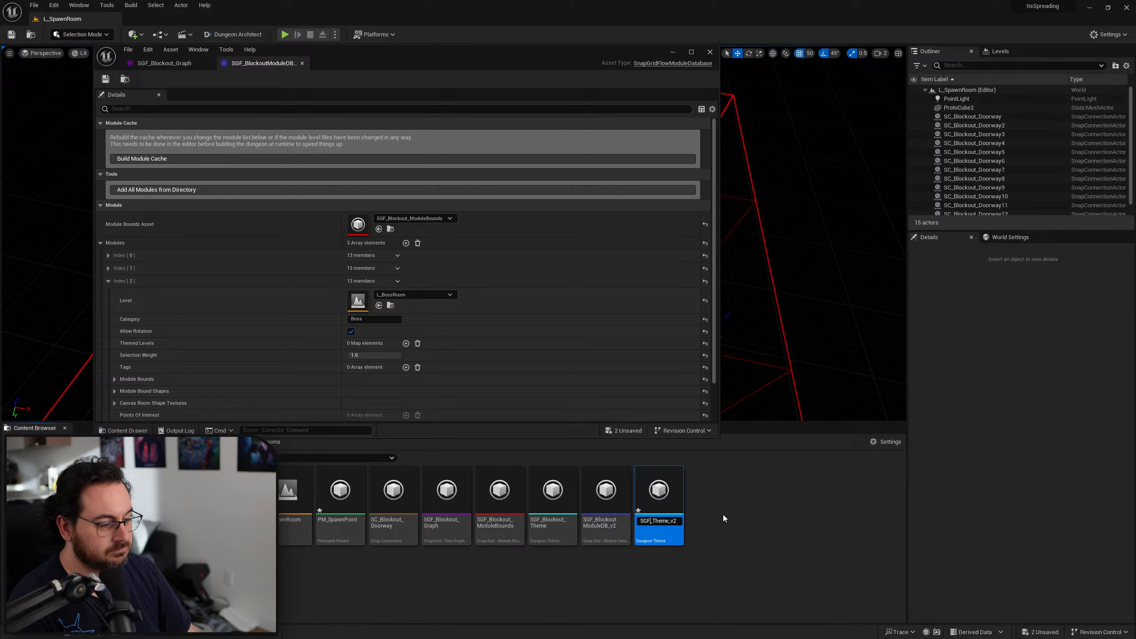
text(_Blockout_)
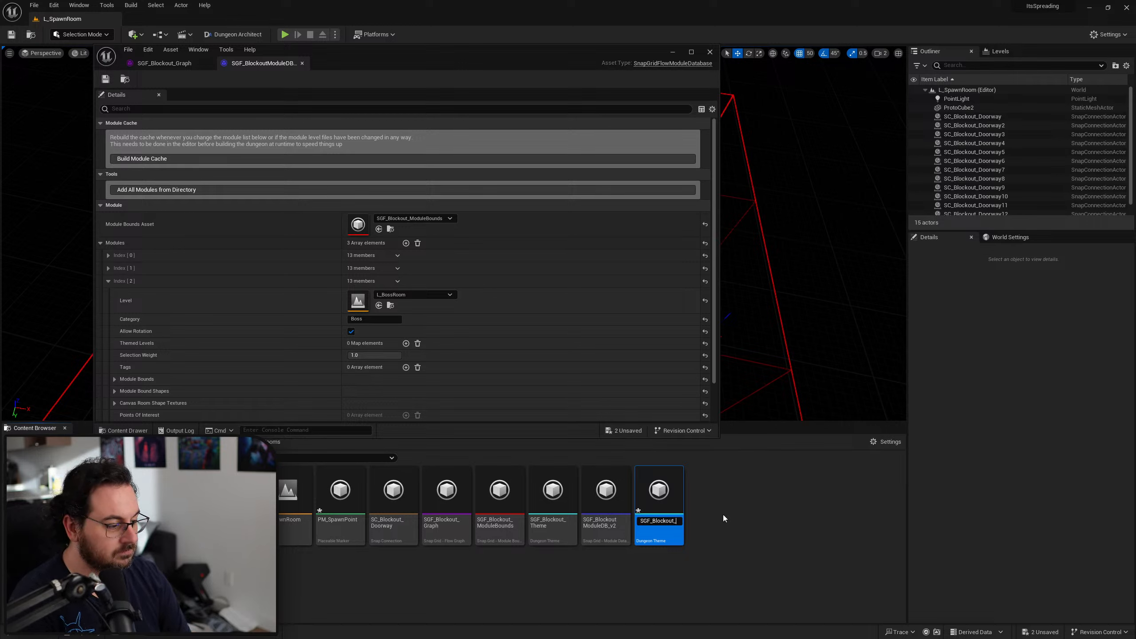
text(Theme)
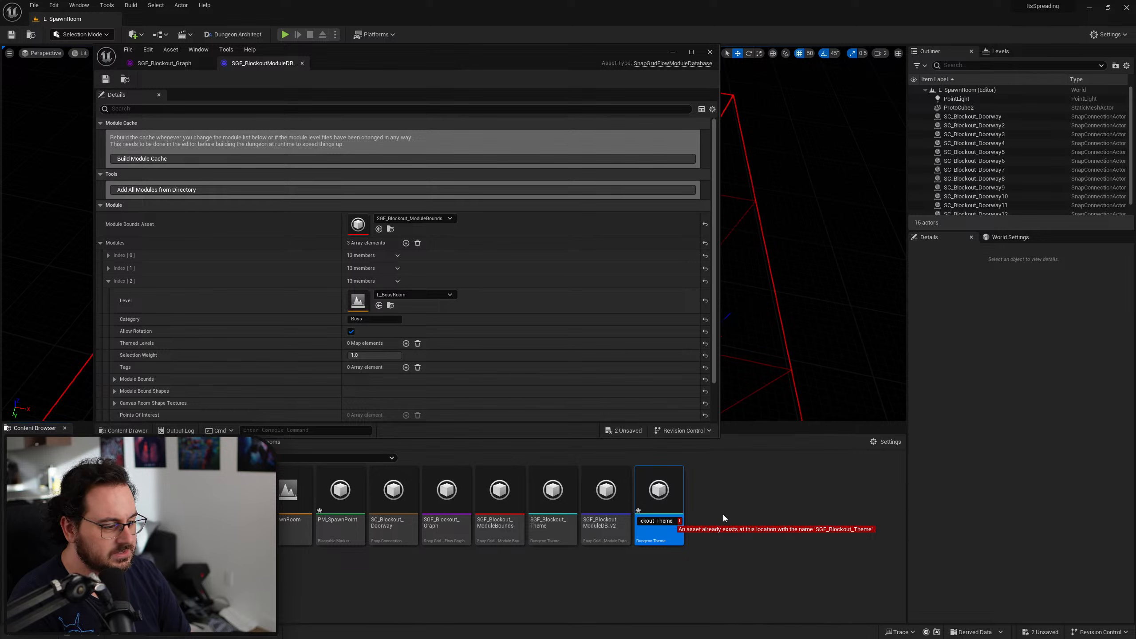
key(Escape)
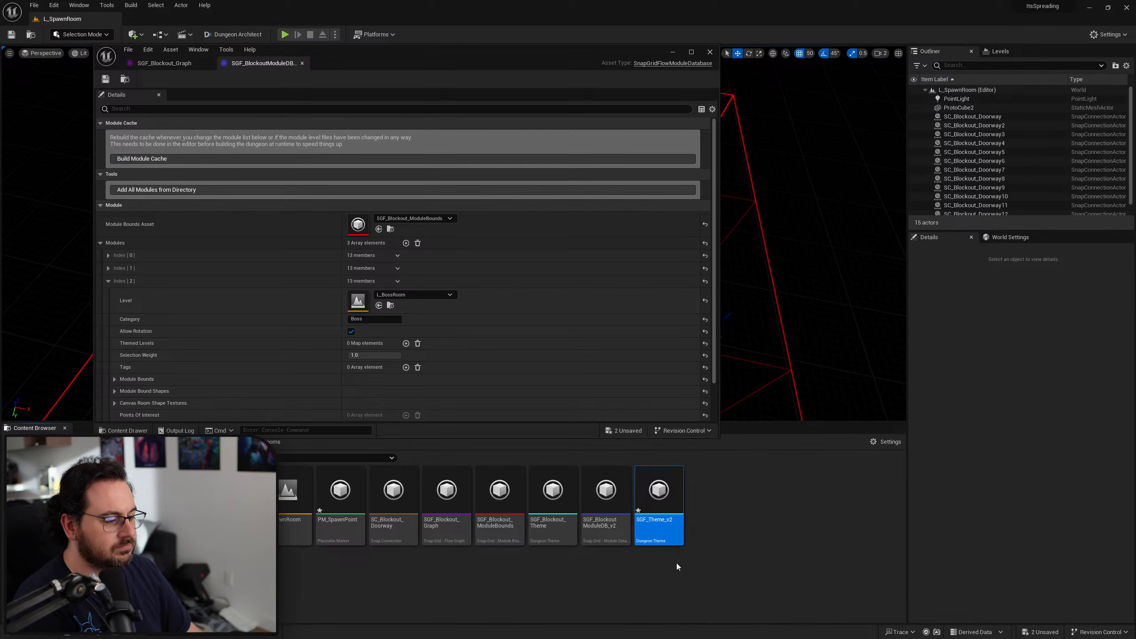
Delete the copied SGF_Theme_v2 dungeon theme and check the nodes of the SGF_Blockout_Theme
key(Delete)
click(544, 468)
double_click(555, 537)
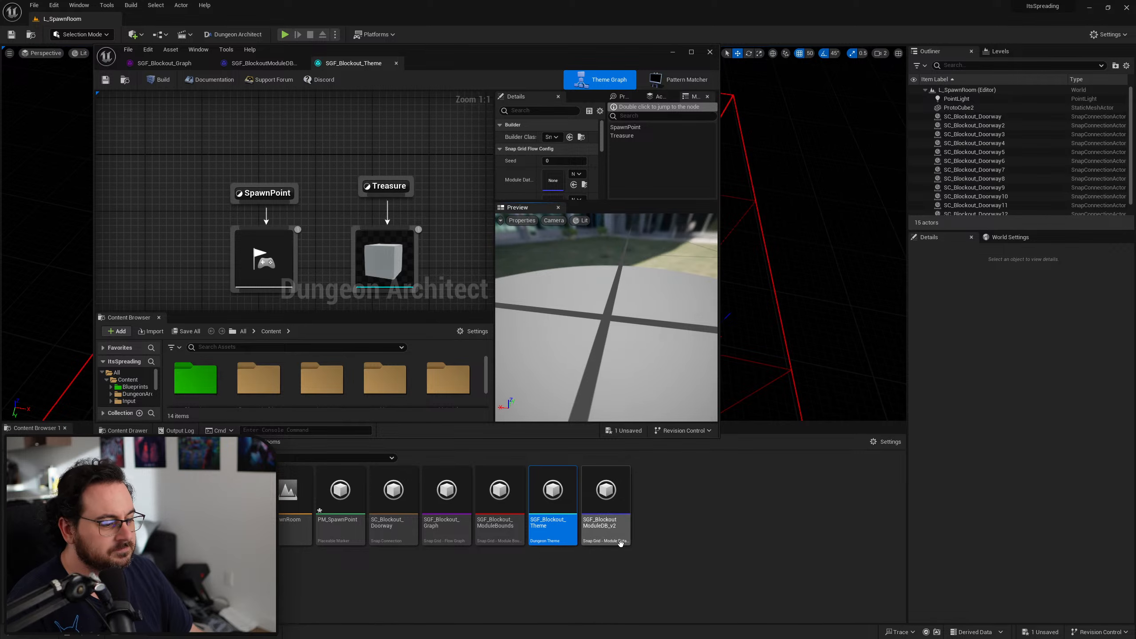
click(628, 557)
middle_click(373, 66)
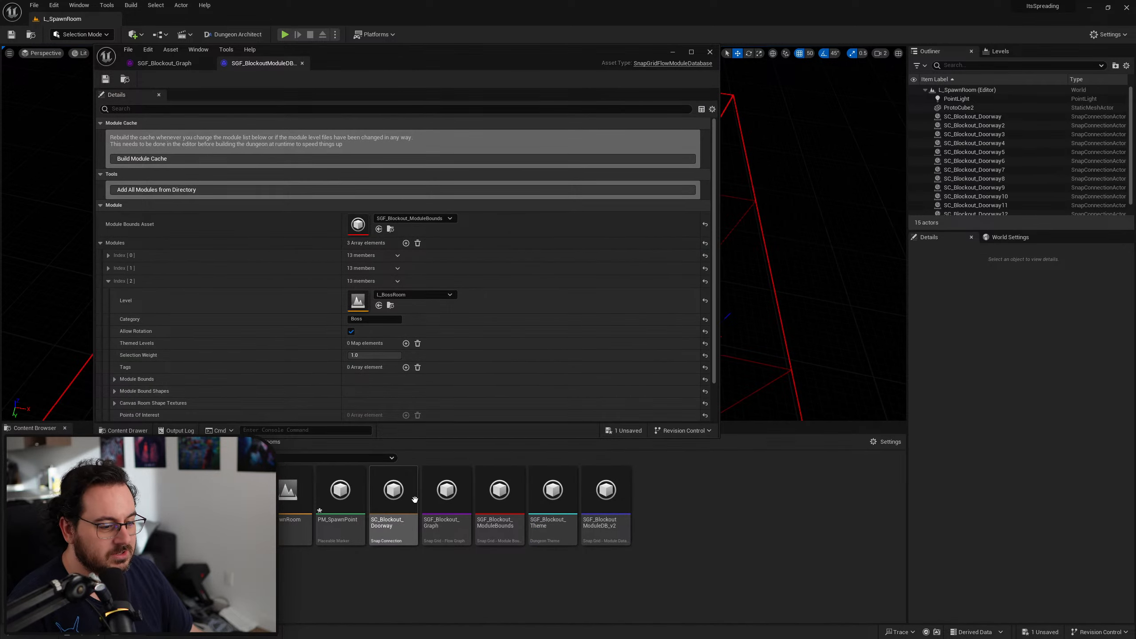
Place the PM_SpawnPoint marker on the spawn room floor near its centre, at about 1500, 1600, 100
drag(542, 61, 1135, 179)
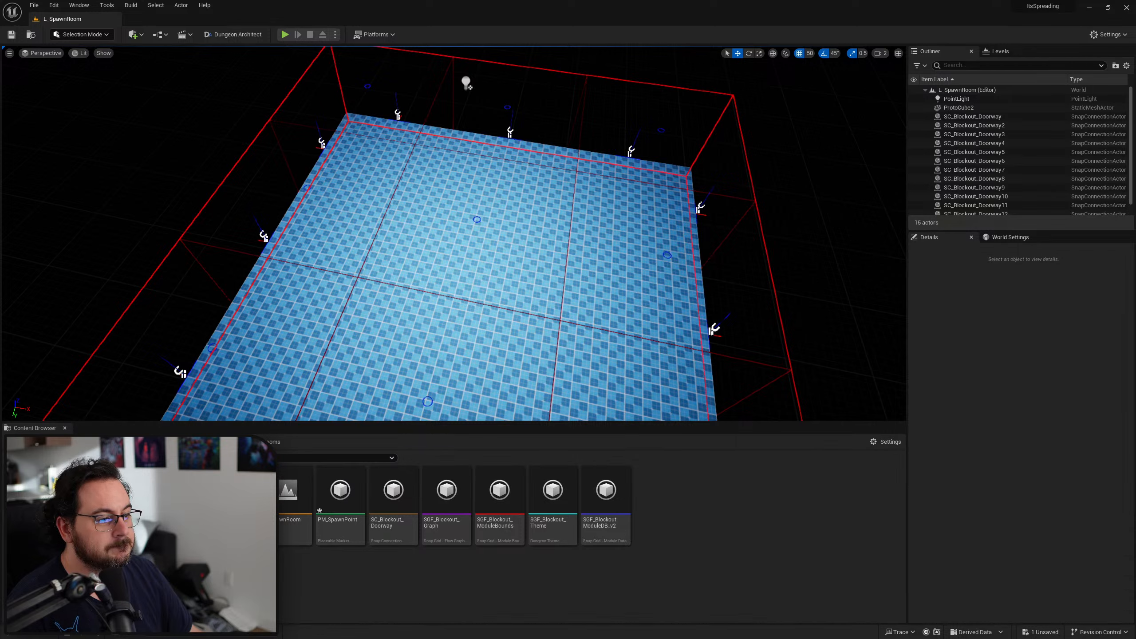
drag(340, 497, 467, 299)
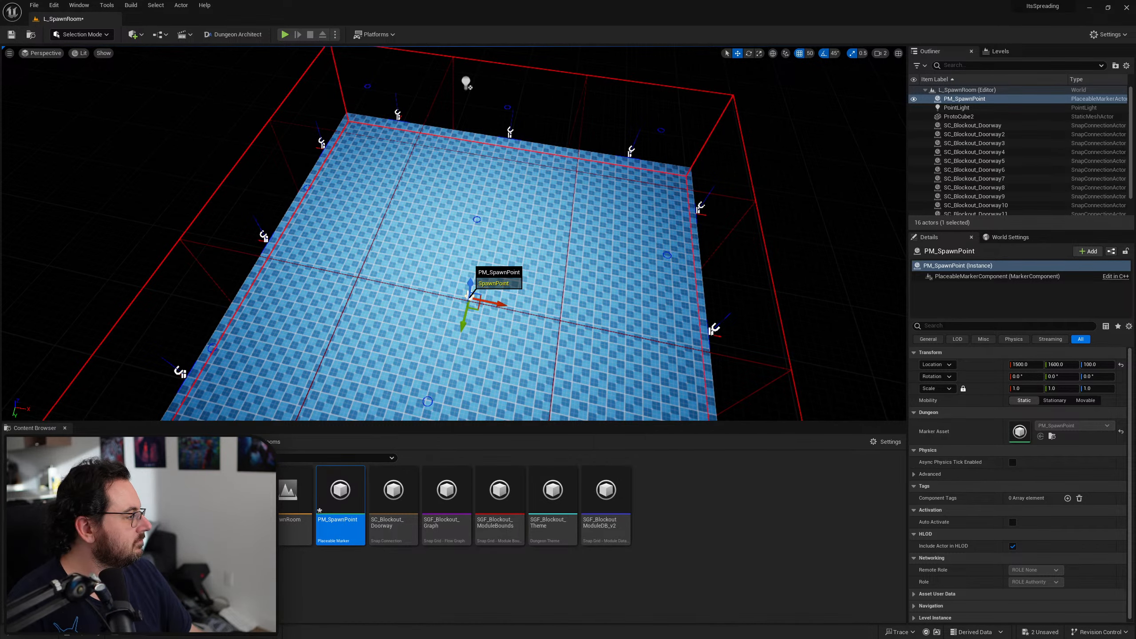
Rebuild the module cache of the blockout module database, saving the L_SpawnRoom level and the database
drag(0, 123, 470, 112)
click(225, 210)
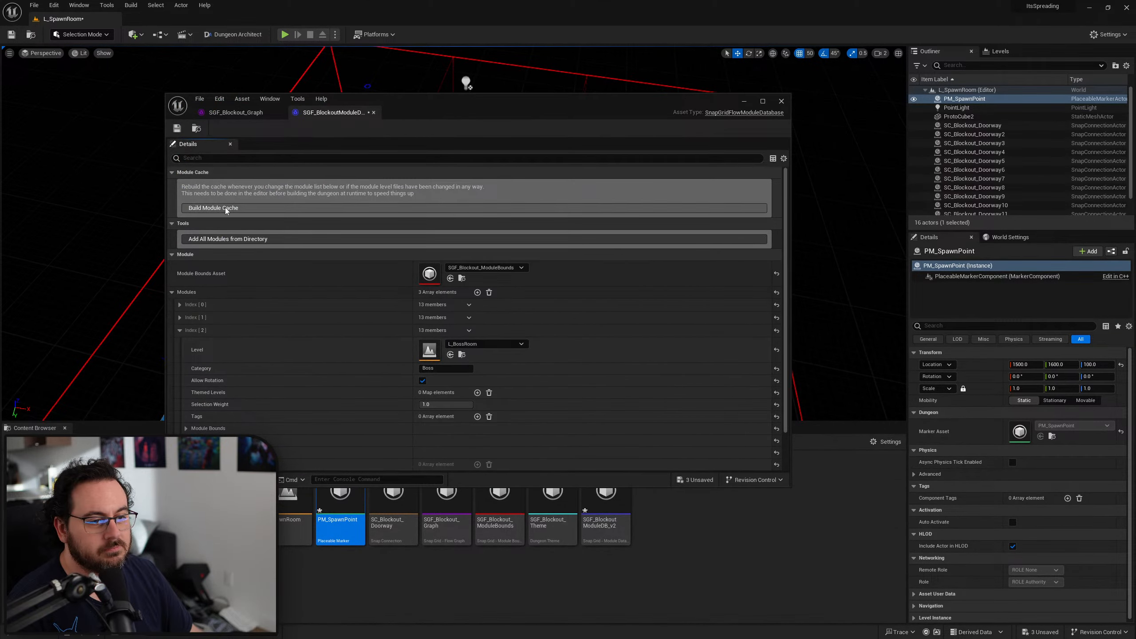
click(11, 35)
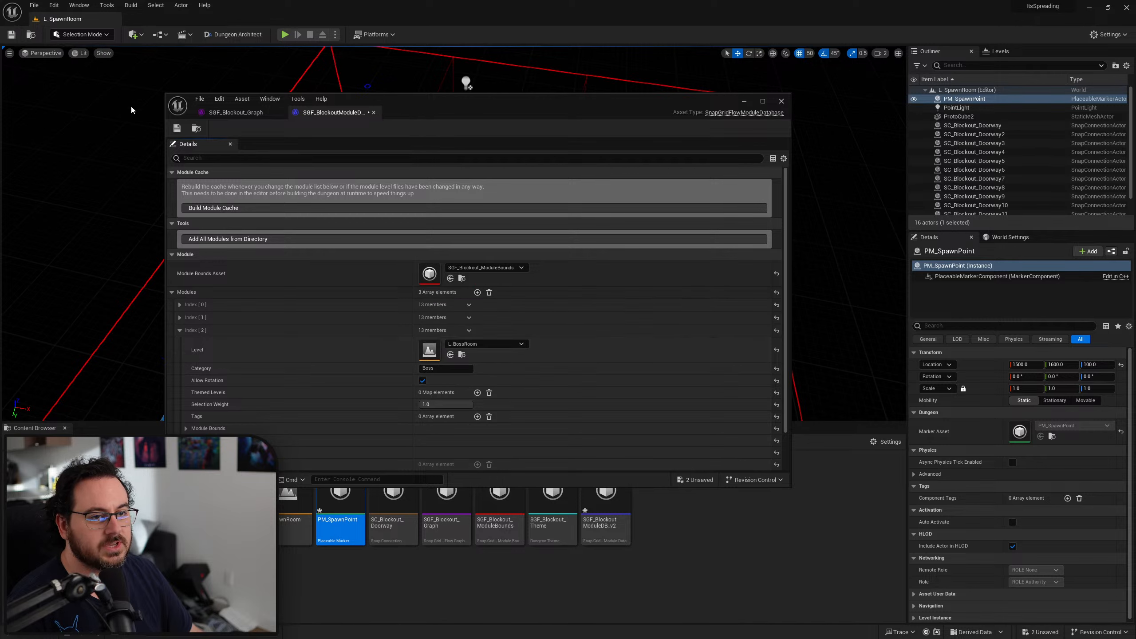
click(293, 209)
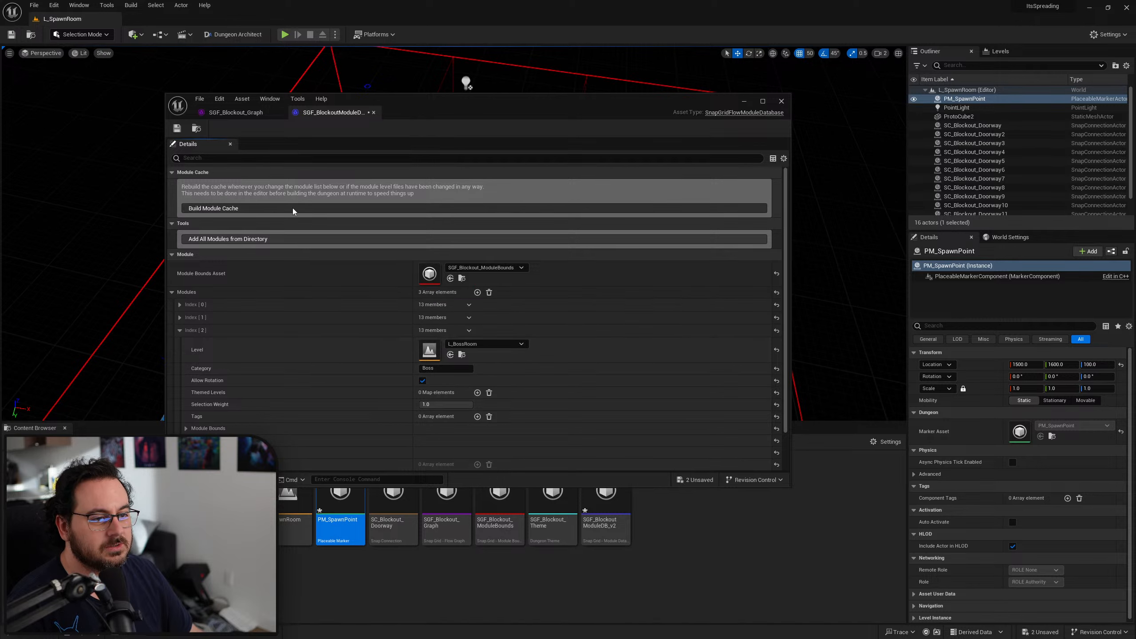
click(177, 129)
Open SGF_Blockout_Graph and build a new layout from its execution graph
click(235, 112)
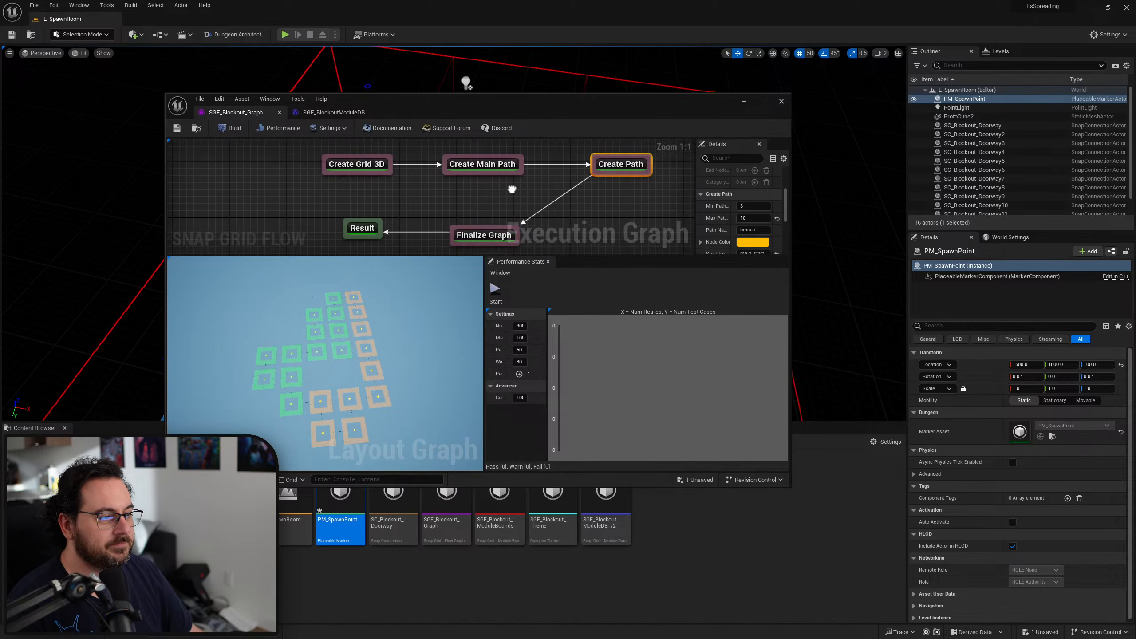
right_drag(512, 189, 476, 180)
click(242, 130)
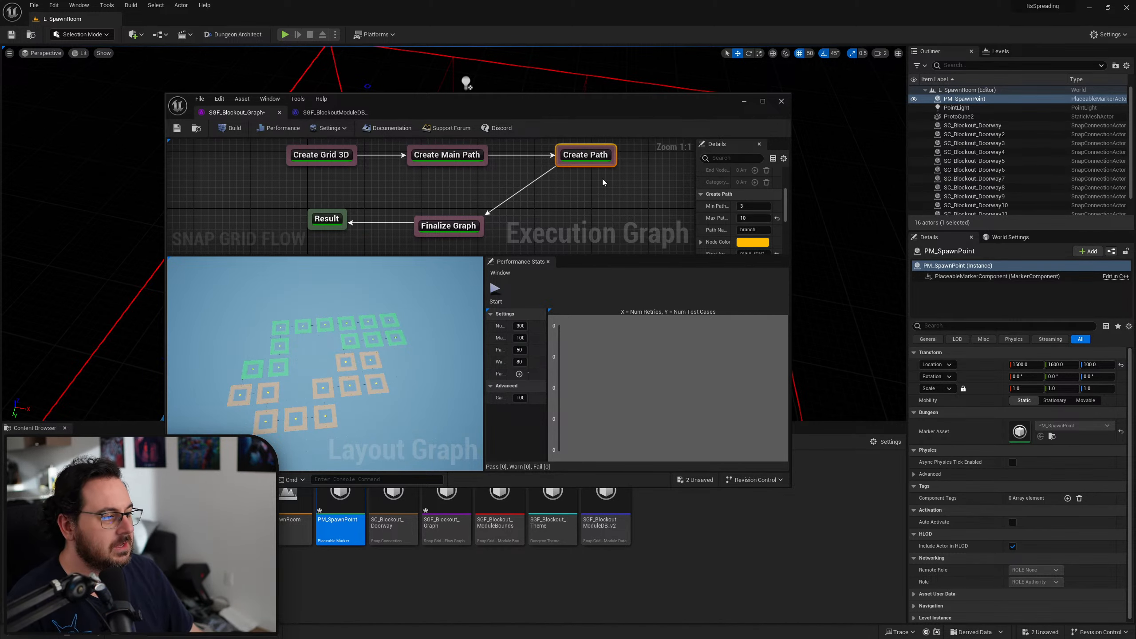
Check the Create Main Path settings, then set the Create Path node's Min Path Size to 2 and rebuild the graph
double_click(632, 108)
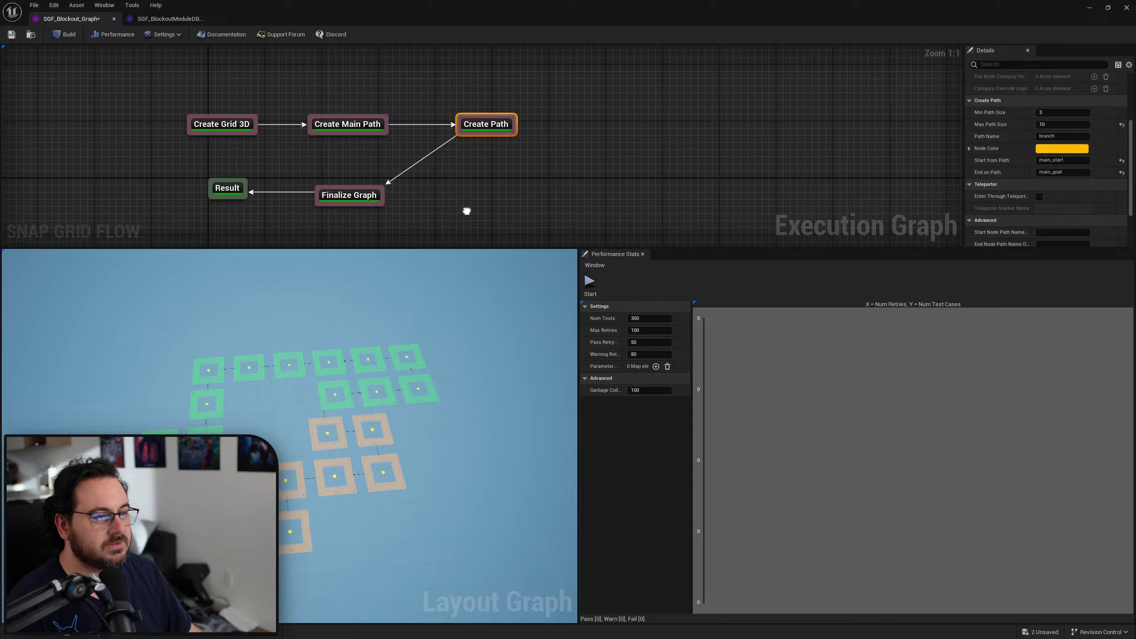
click(344, 129)
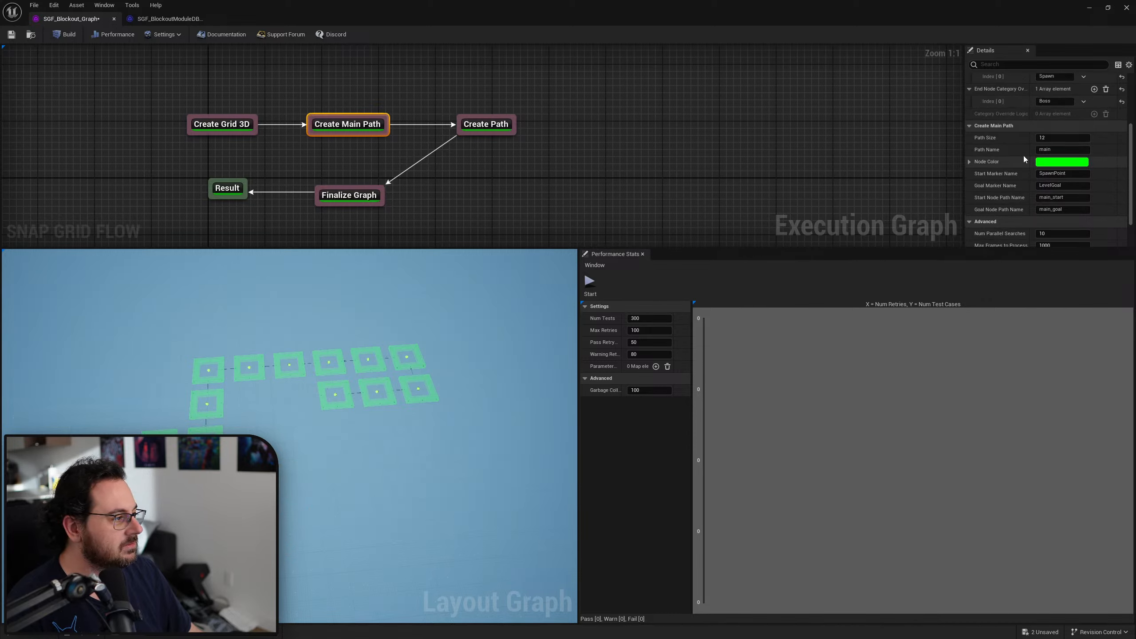
click(1054, 140)
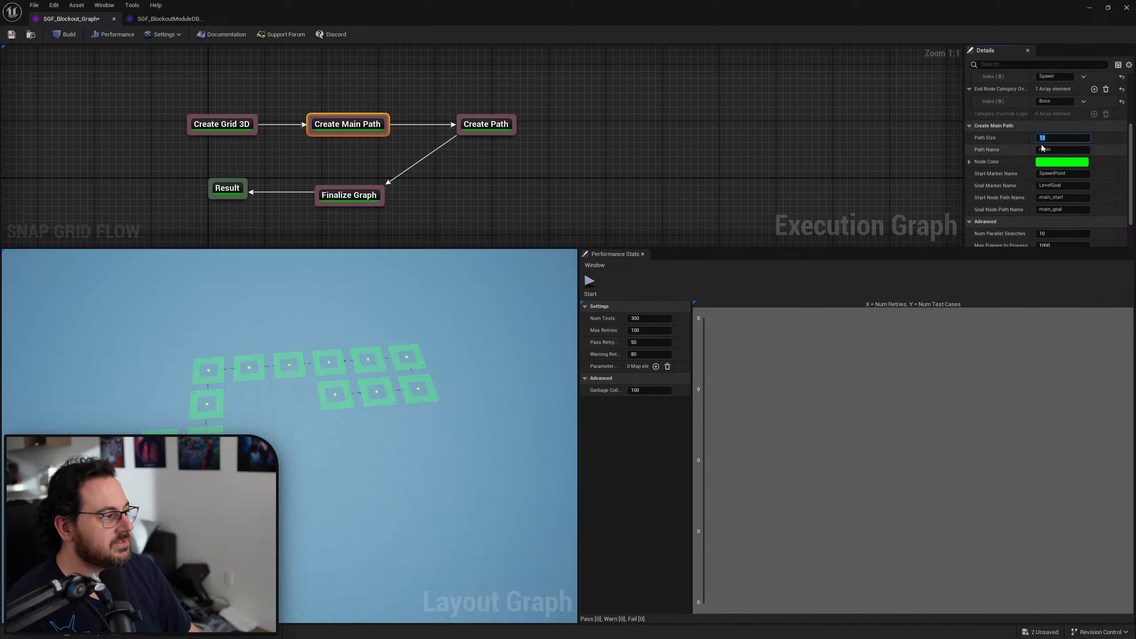
click(508, 123)
click(512, 122)
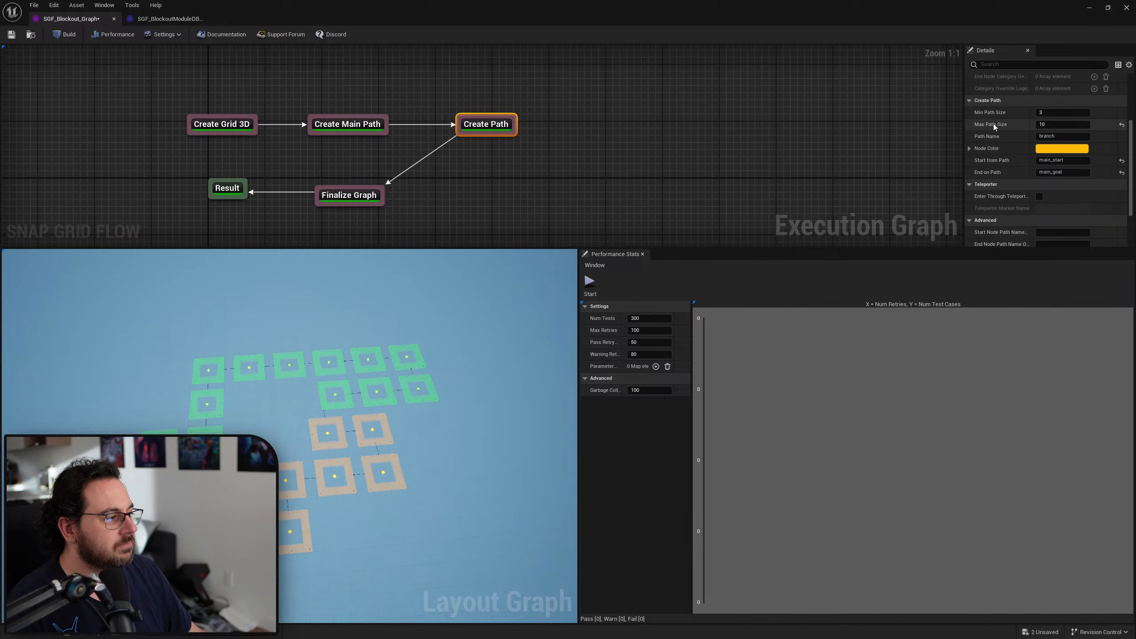
click(1065, 112)
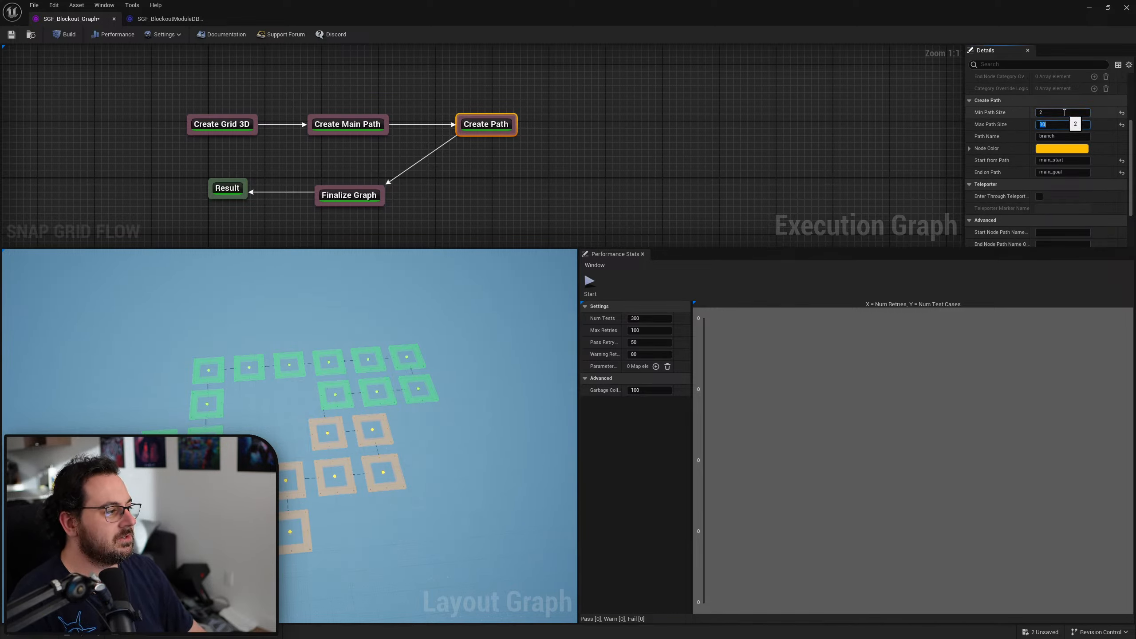
click(65, 35)
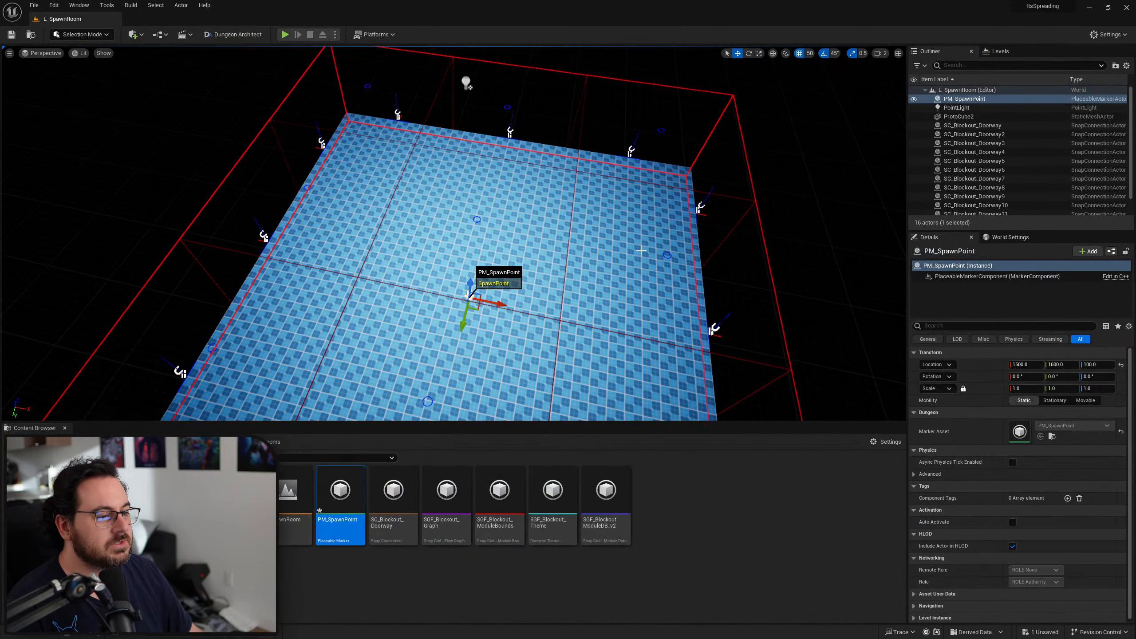
Create a new level from the Empty Level template
middle_drag(641, 251, 600, 242)
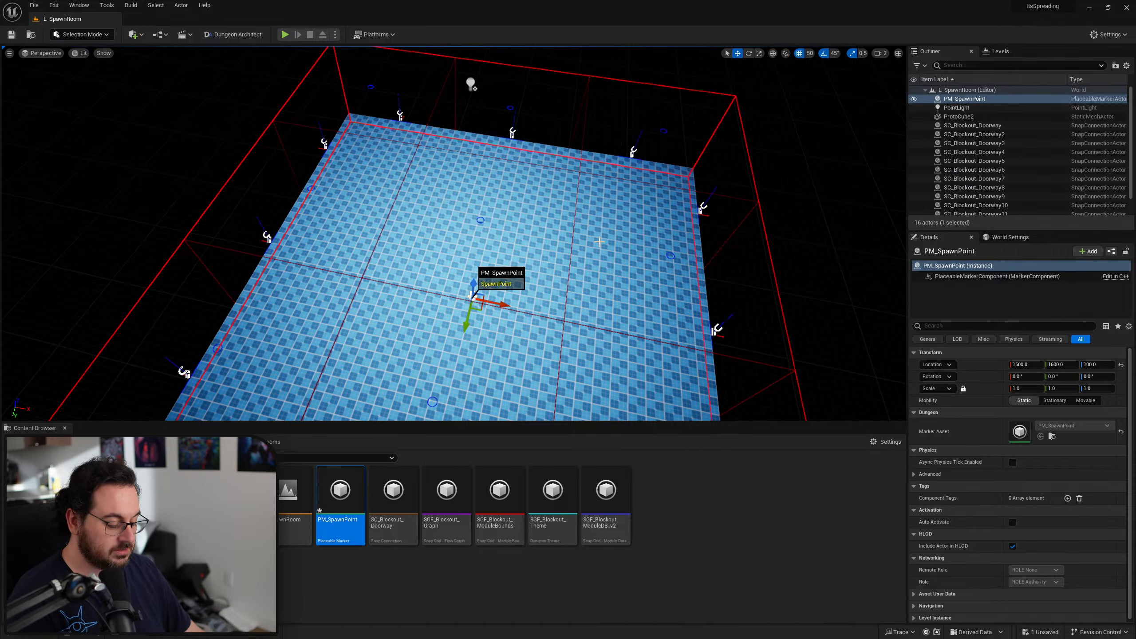
key(ctrl+n)
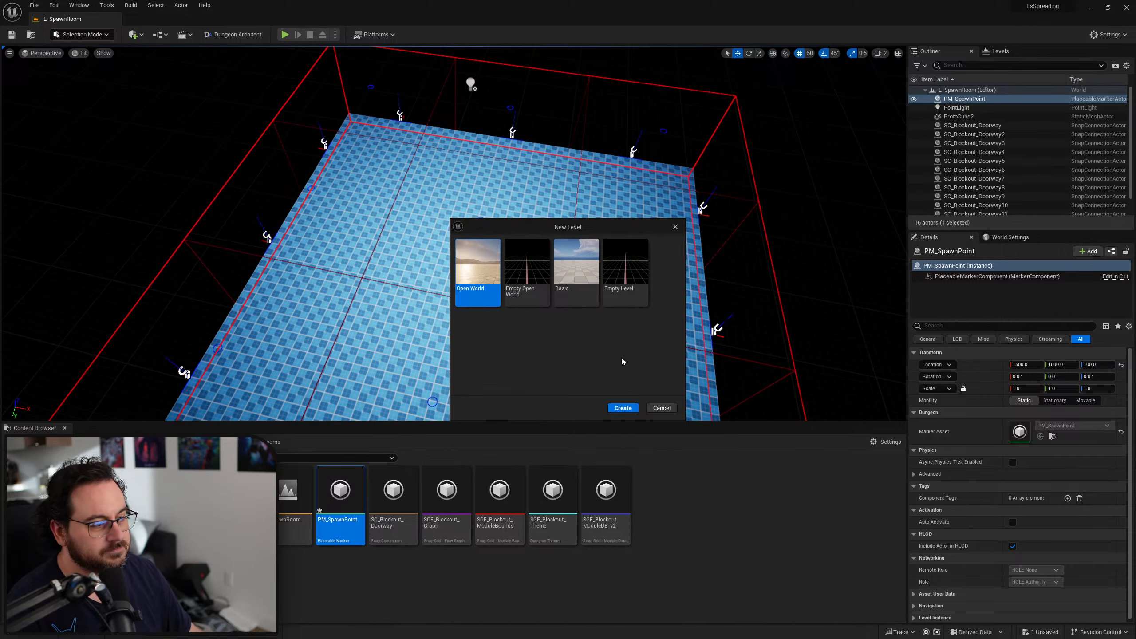
click(625, 273)
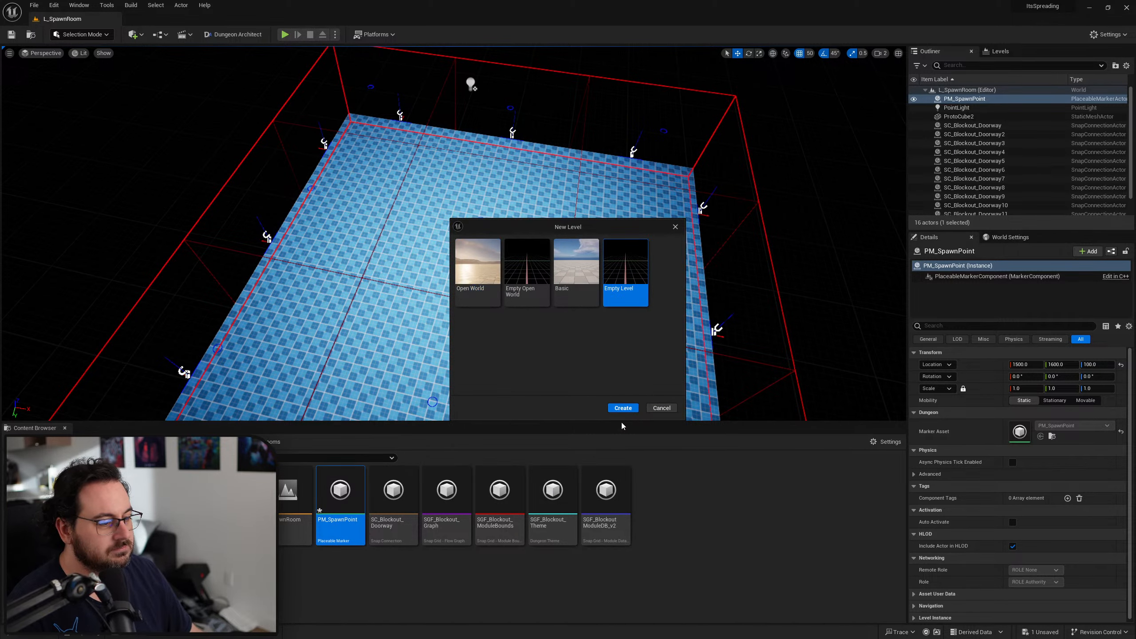
click(622, 409)
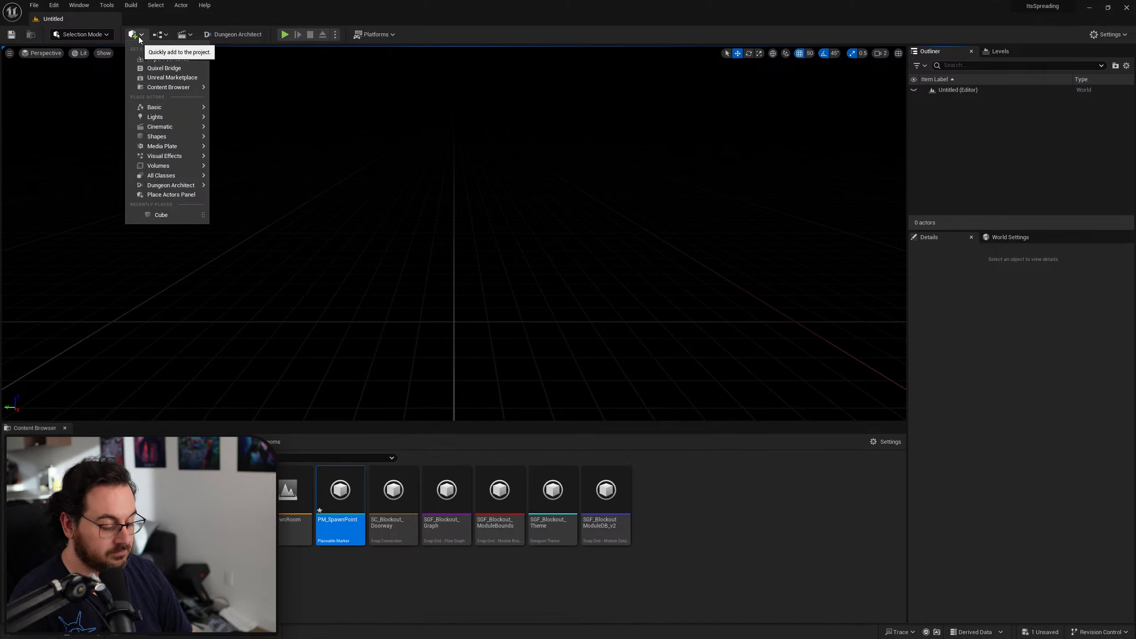
Add a Dungeon actor to the empty level and reset its location to the origin
text(dungeon)
mouse_move(224, 63)
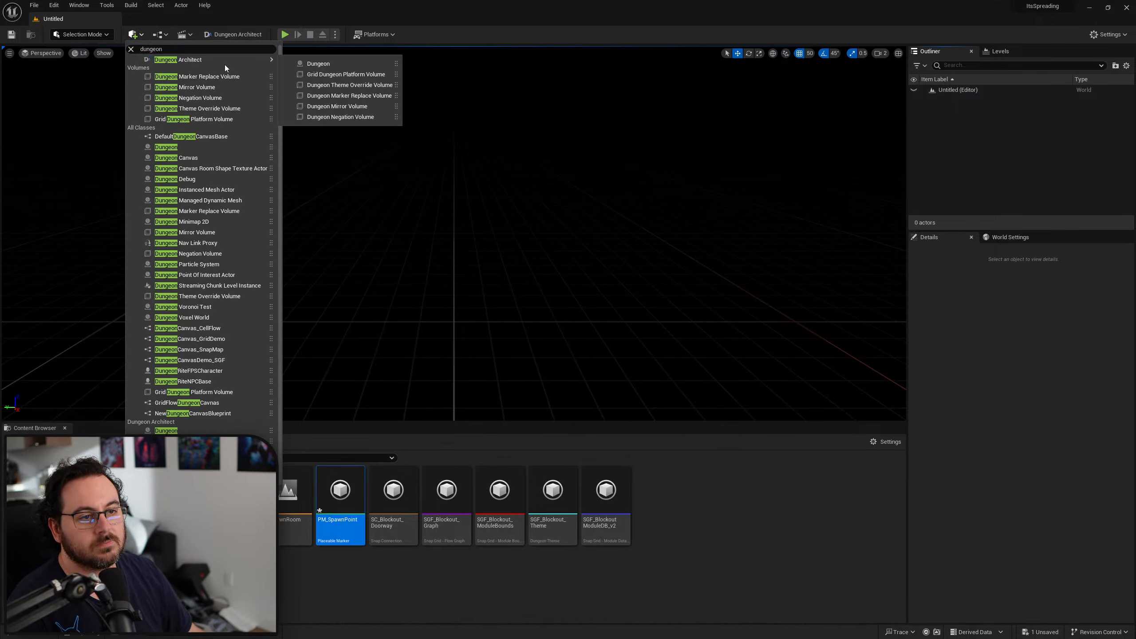
click(323, 64)
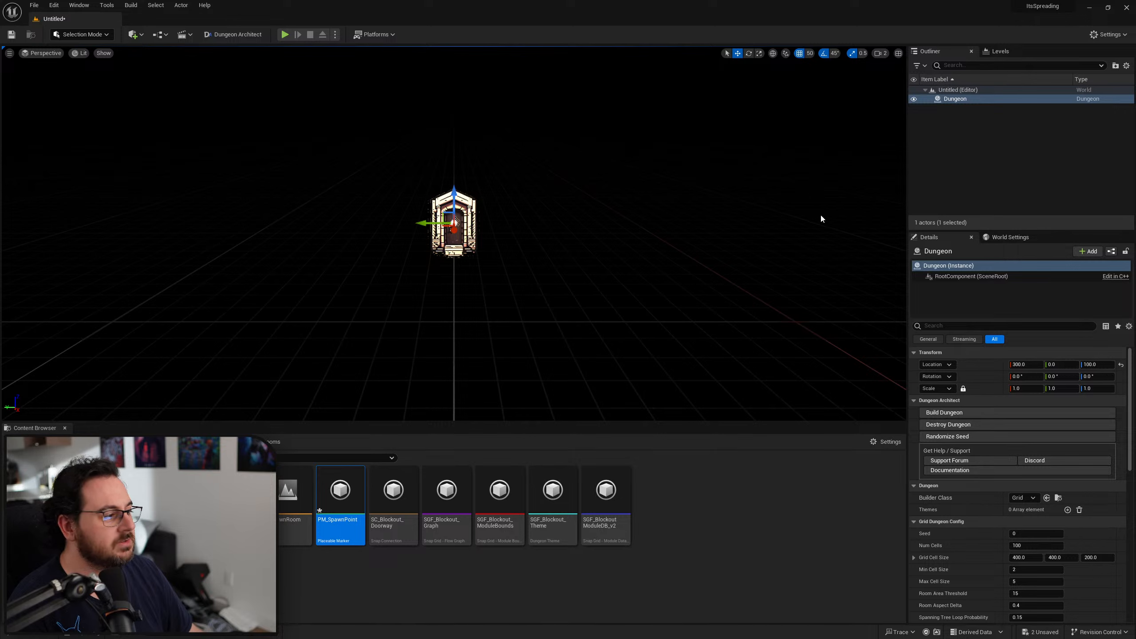
click(1121, 364)
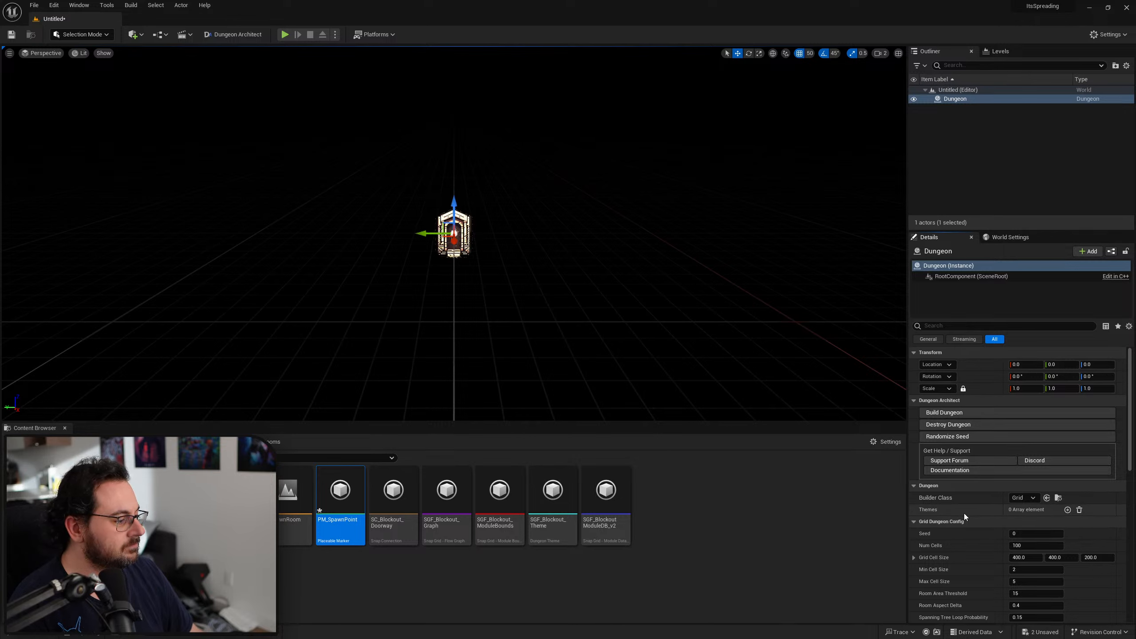
Set the dungeon's builder class to Snap Grid Flow and assign SGF_BlockoutModuleDB_v2, SGF_Blockout_Graph and SGF_Blockout_Theme
click(1024, 497)
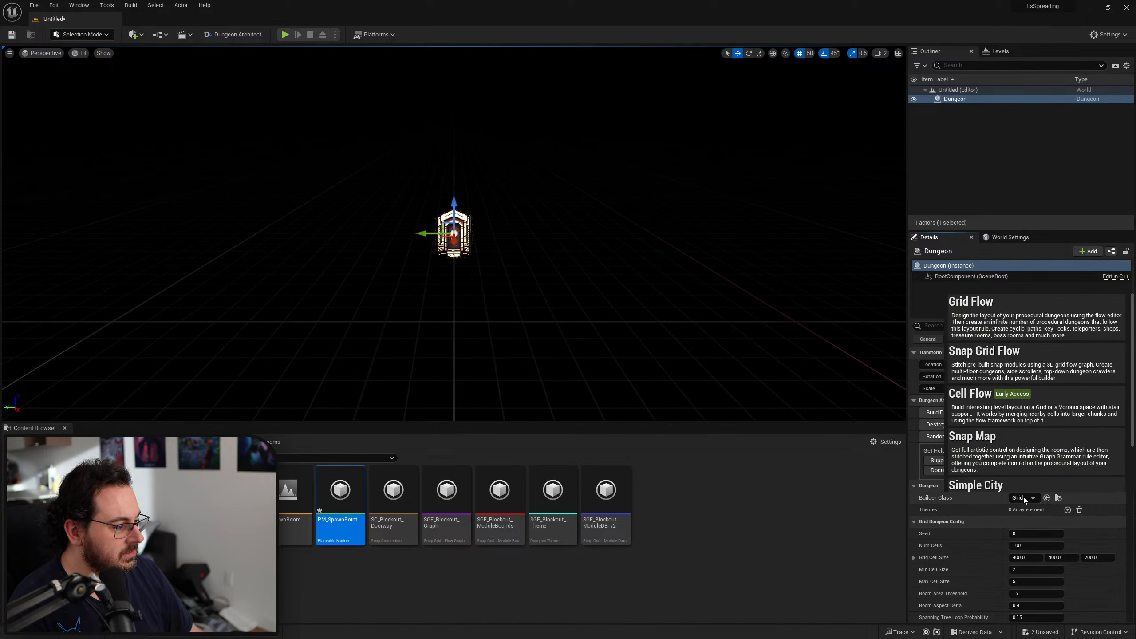
click(1031, 360)
scroll(966, 515, down, 2)
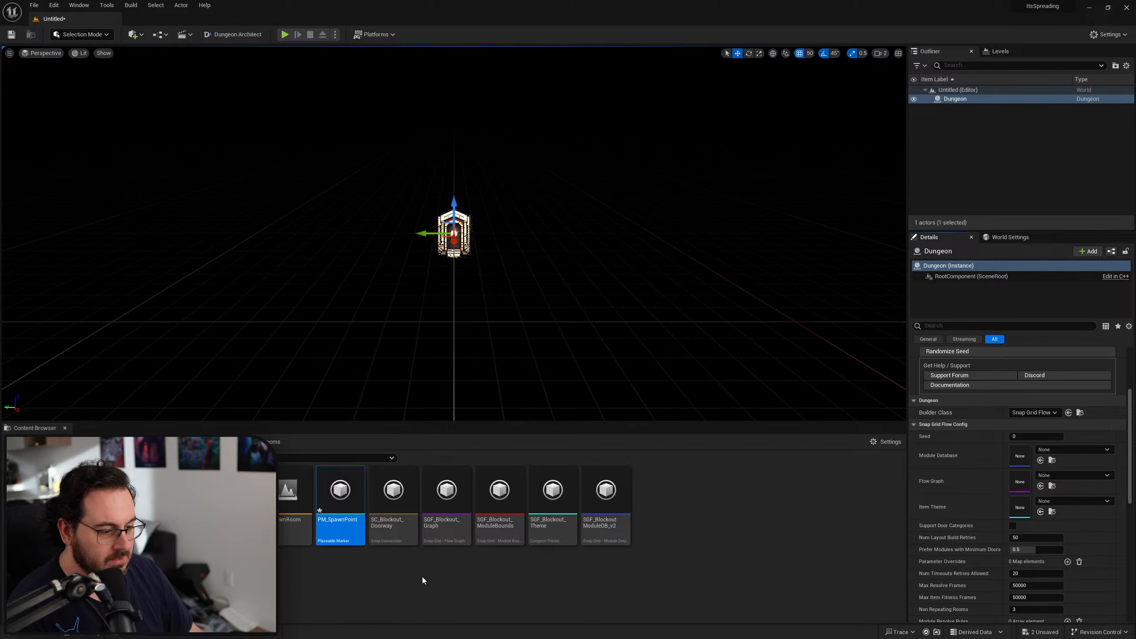
drag(625, 543, 1025, 454)
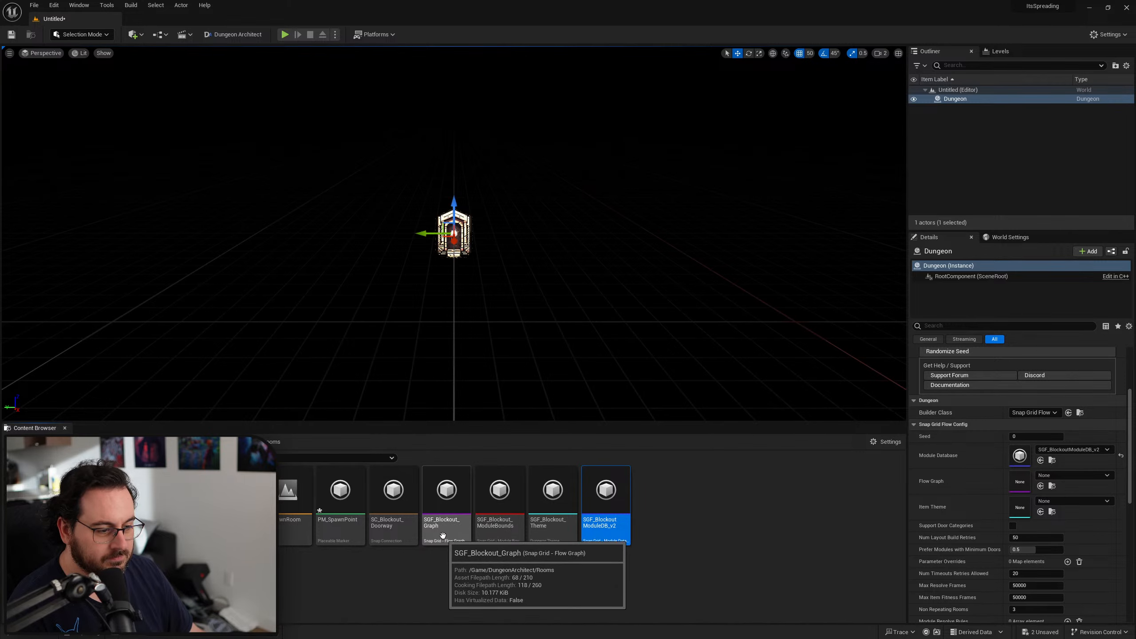
drag(446, 497, 1022, 488)
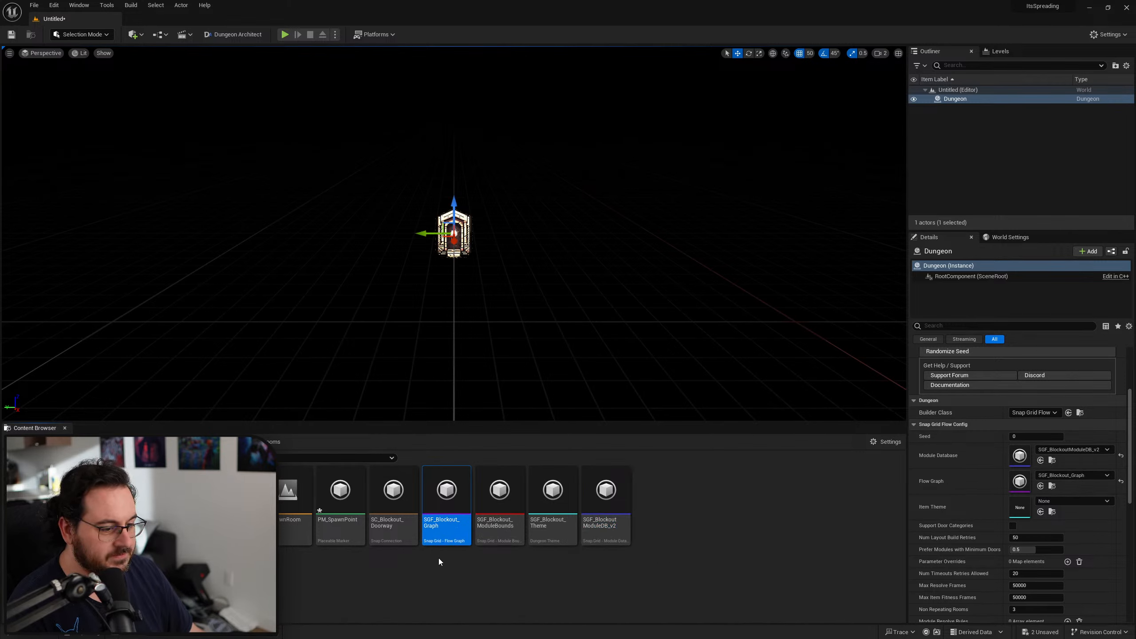
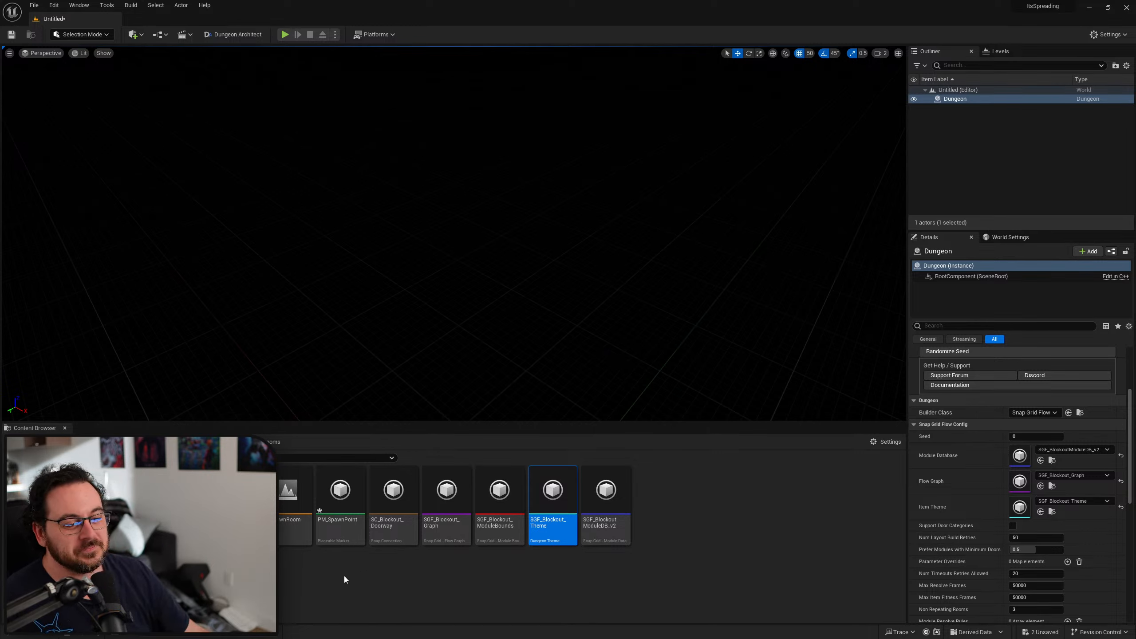
Open the L_SpawnRoom level, saving PM_SpawnPoint but leaving the untitled level unsaved
double_click(291, 542)
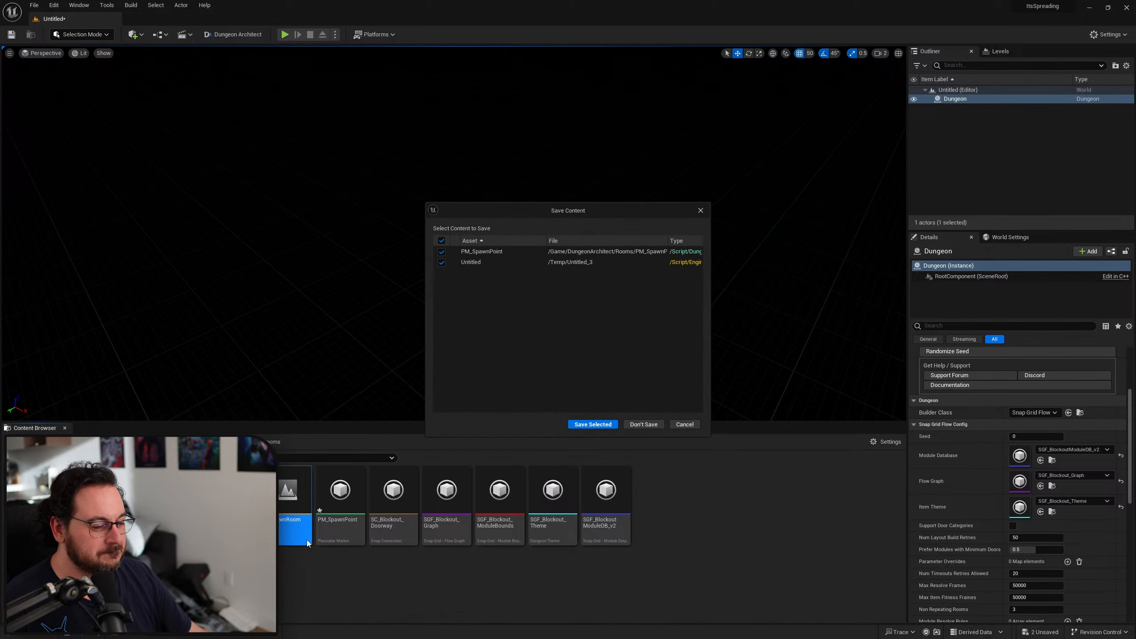
click(441, 263)
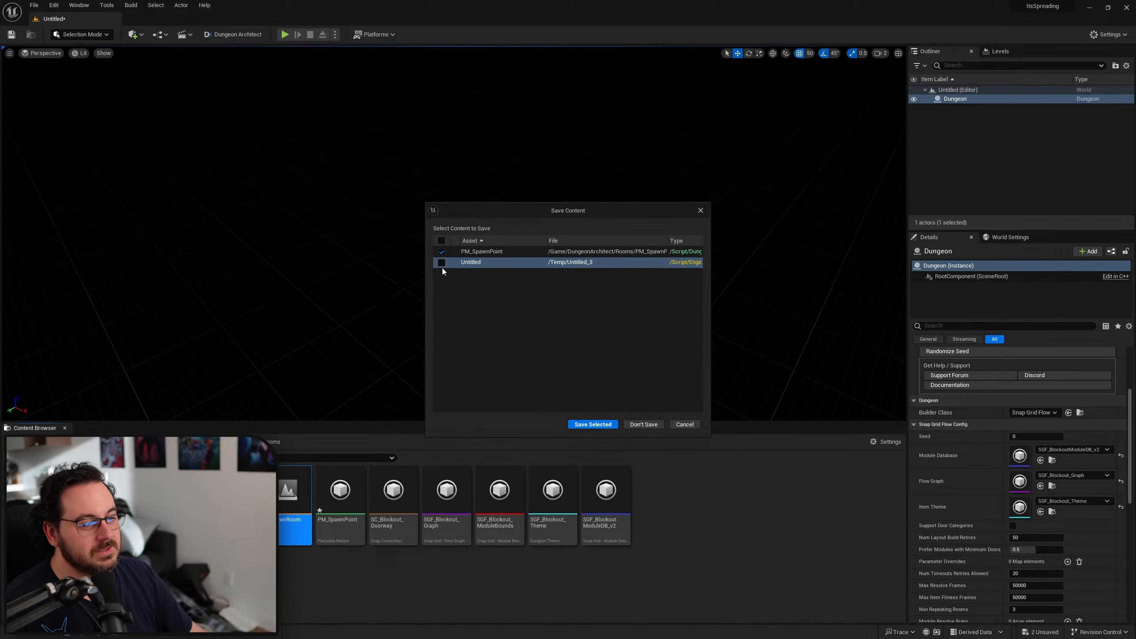
click(595, 424)
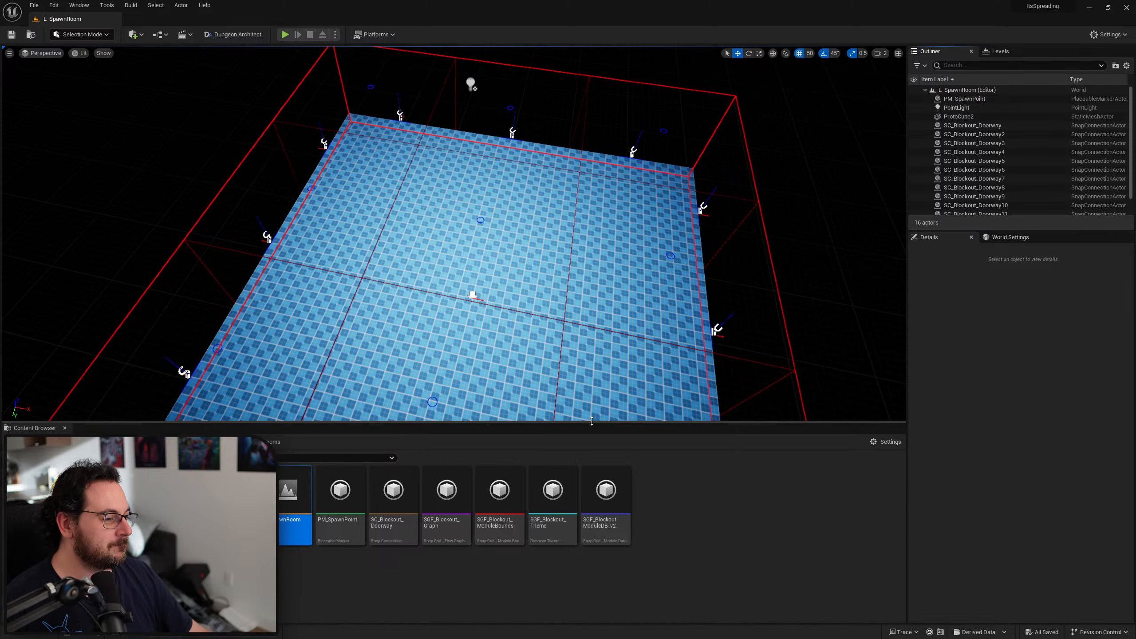
Move the ProtoCube2 floor diagonally inward from the corner of the room bounds in the top view
key(s)
right_drag(519, 250, 545, 252)
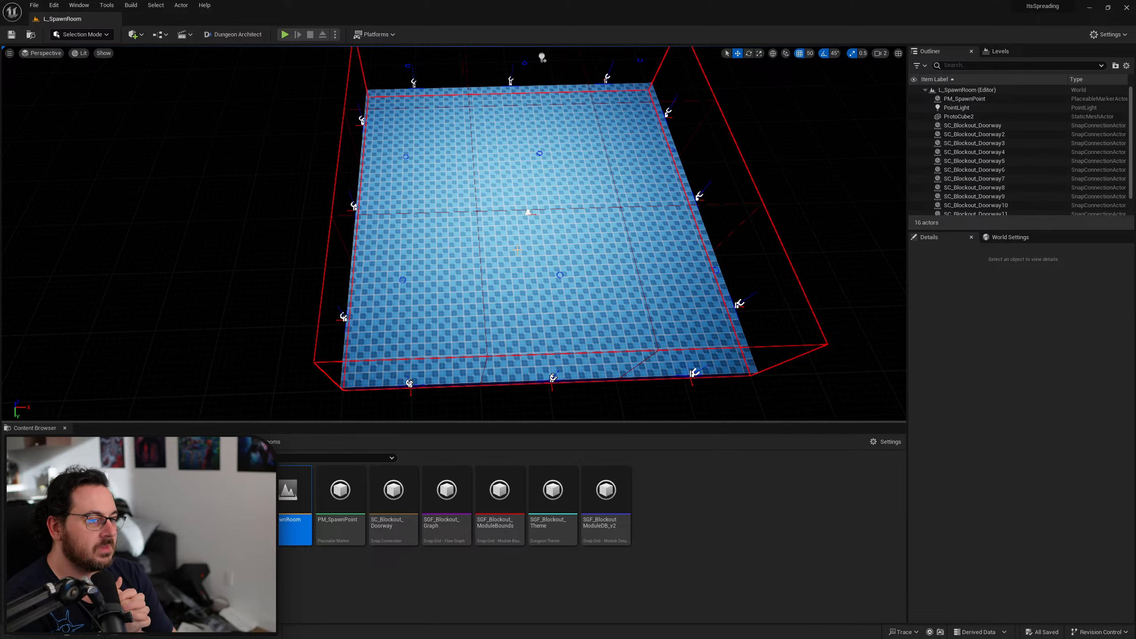
right_click(484, 214)
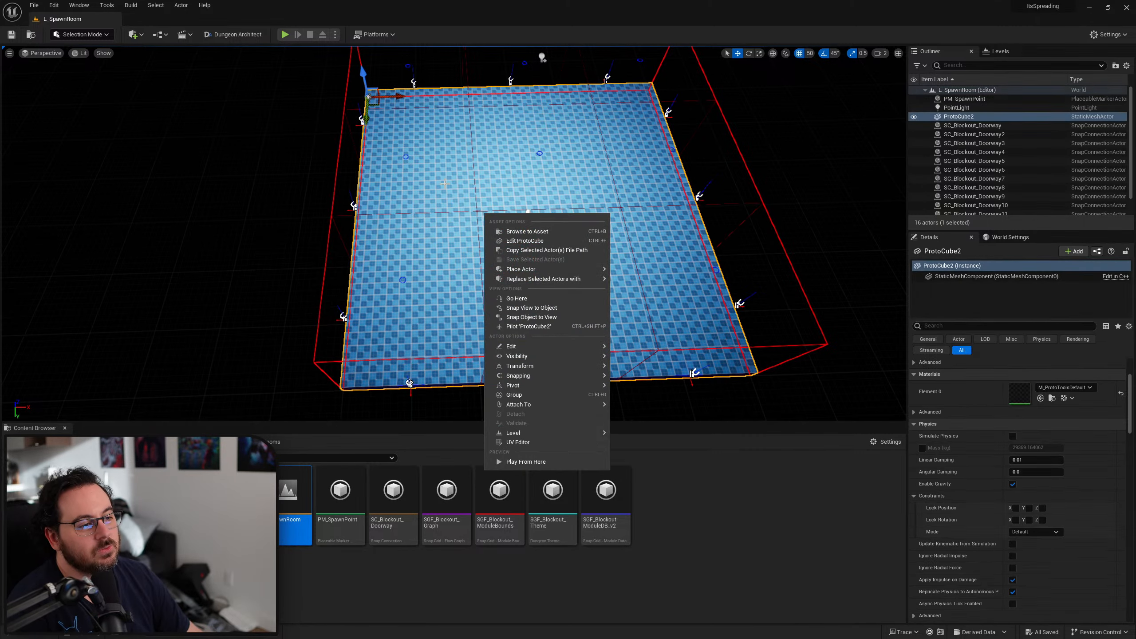
right_drag(481, 216, 375, 269)
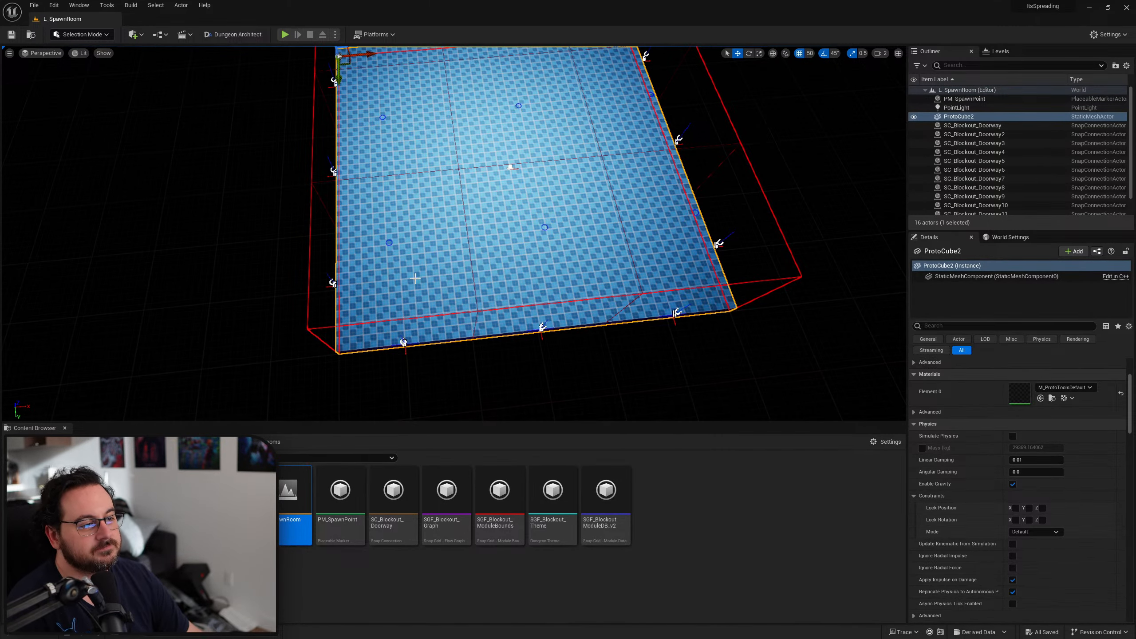
ctrl+middle_drag(476, 326, 466, 165)
right_drag(374, 167, 560, 233)
scroll(429, 217, up, 5)
scroll(418, 214, up, 2)
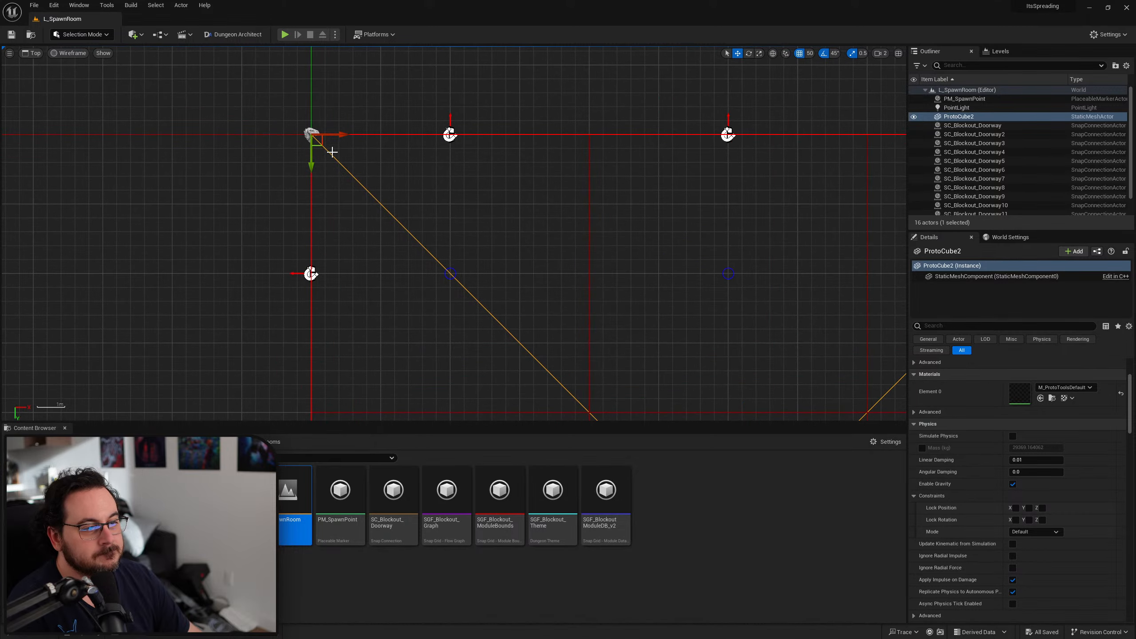
drag(321, 144, 362, 186)
scroll(364, 186, down, 6)
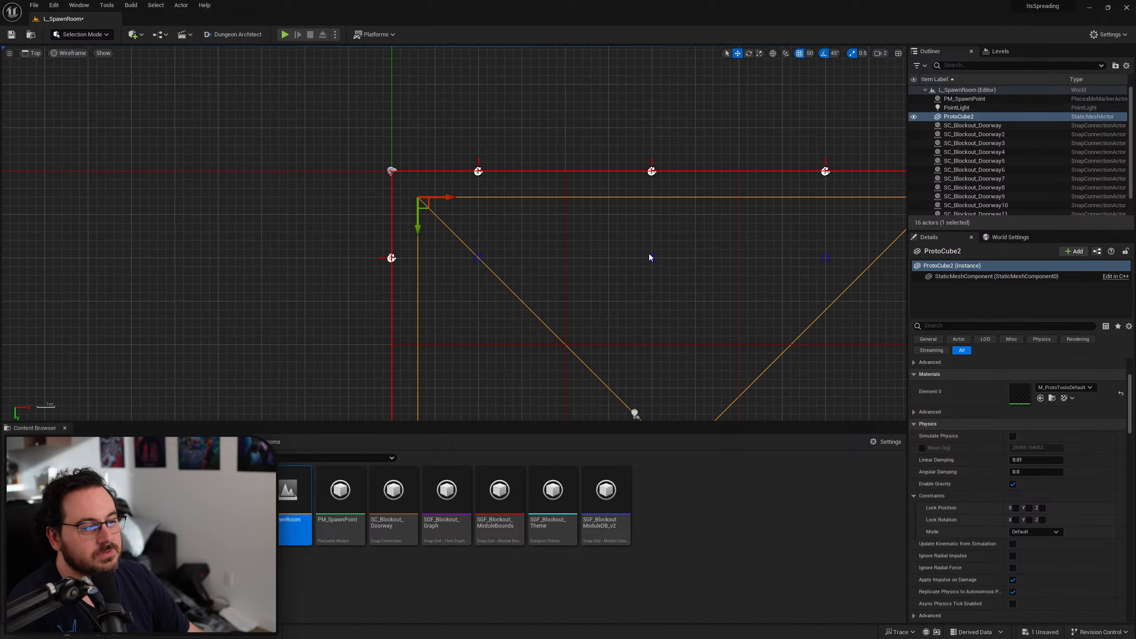
Scale the ProtoCube2 floor down along X and Y in the top view so it sits evenly inset inside the room bounds
scroll(327, 147, up, 5)
right_drag(327, 151, 310, 157)
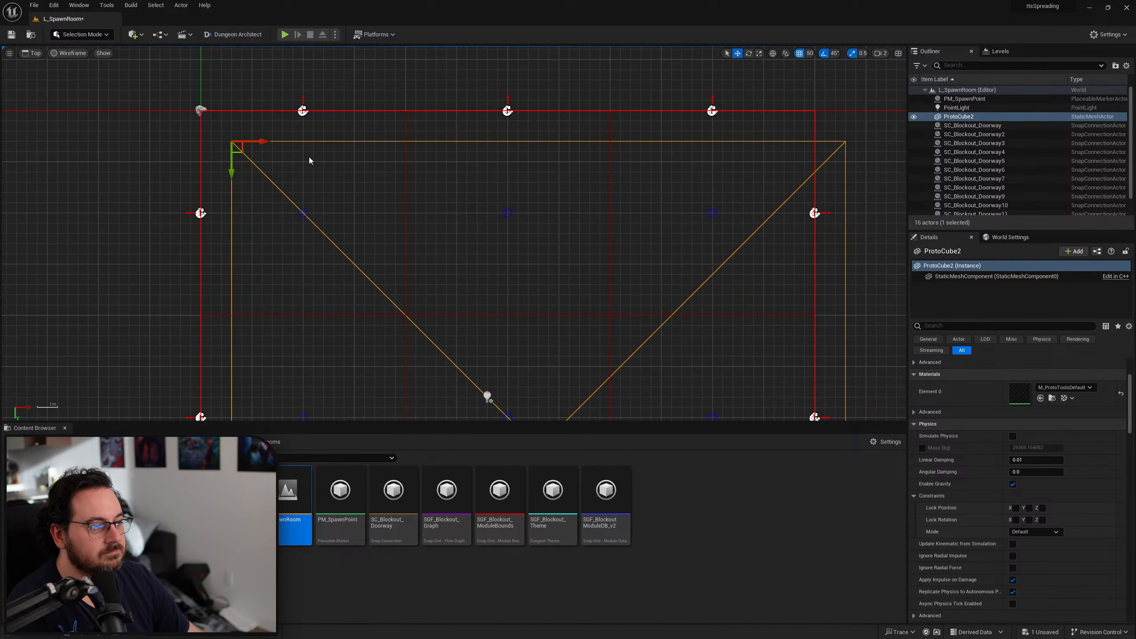
key(r)
drag(259, 141, 241, 141)
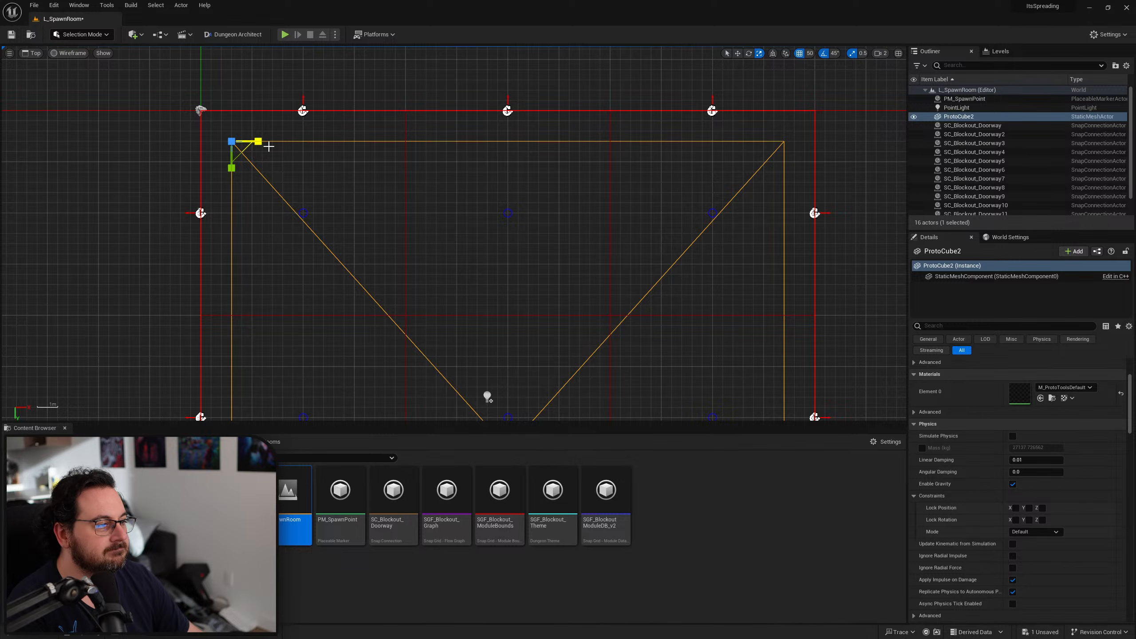
scroll(510, 193, down, 4)
scroll(519, 215, up, 1)
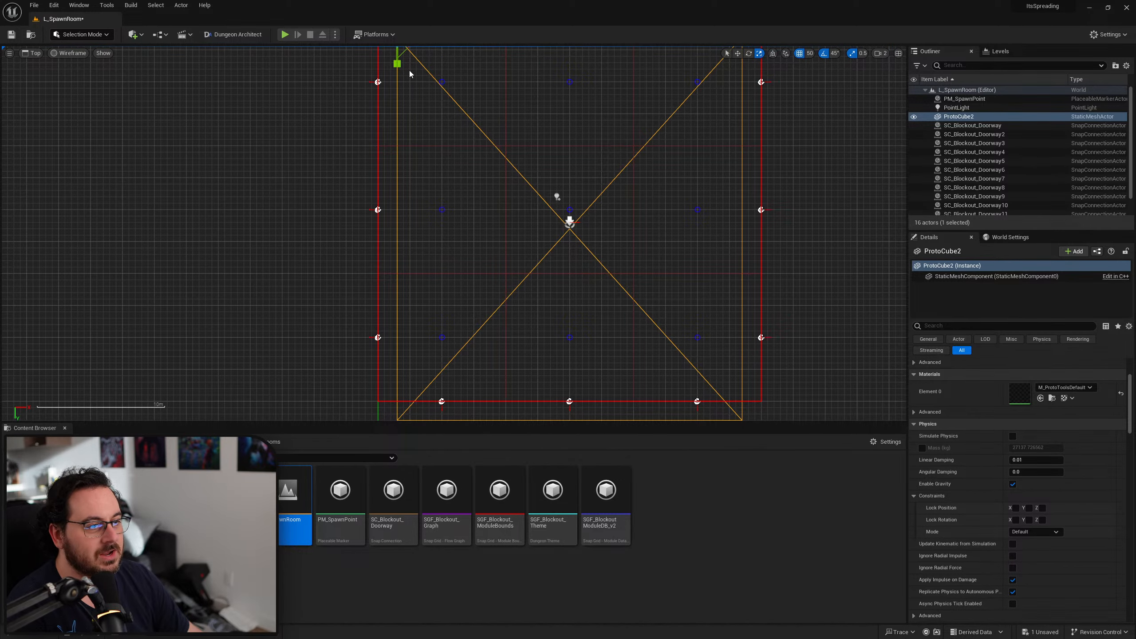
drag(397, 63, 396, 46)
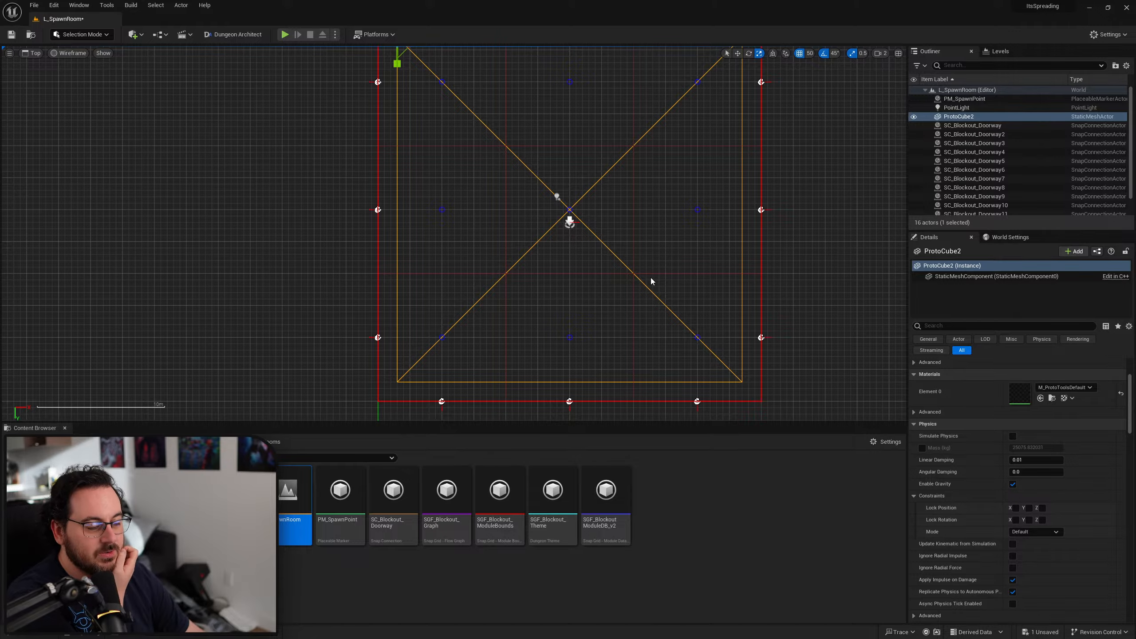
Duplicate the floor in the perspective view, offset toward the room bounds, and scale the copy into a narrow strip along one edge
key(alt+g)
right_drag(680, 174, 626, 179)
key(w)
key(s)
right_drag(491, 211, 398, 211)
key(w)
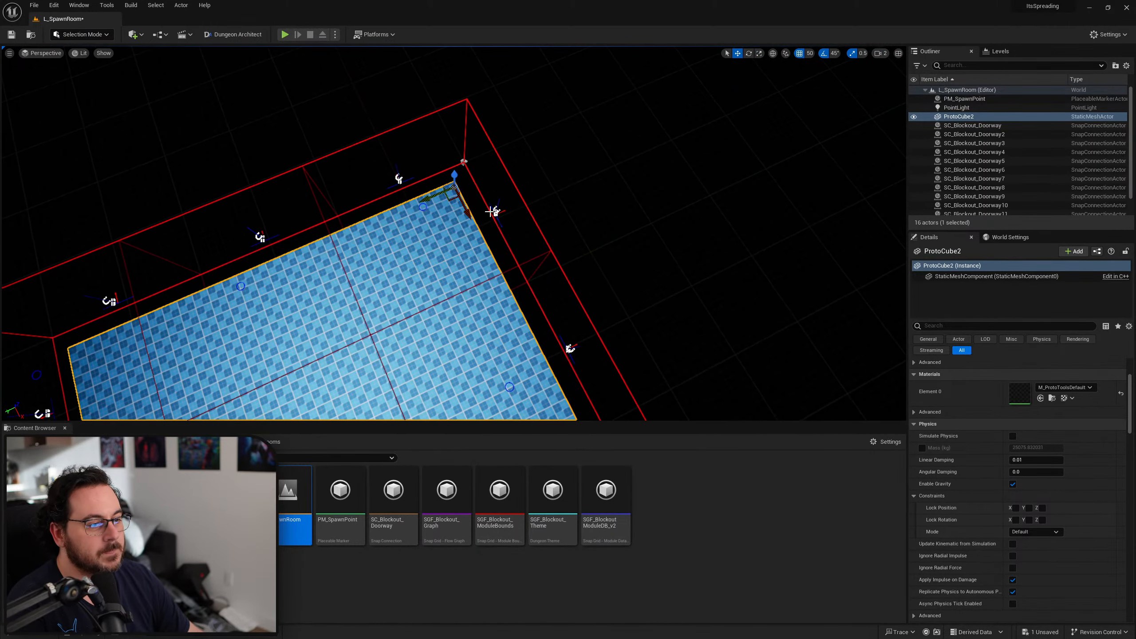
alt+drag(433, 200, 497, 169)
key(r)
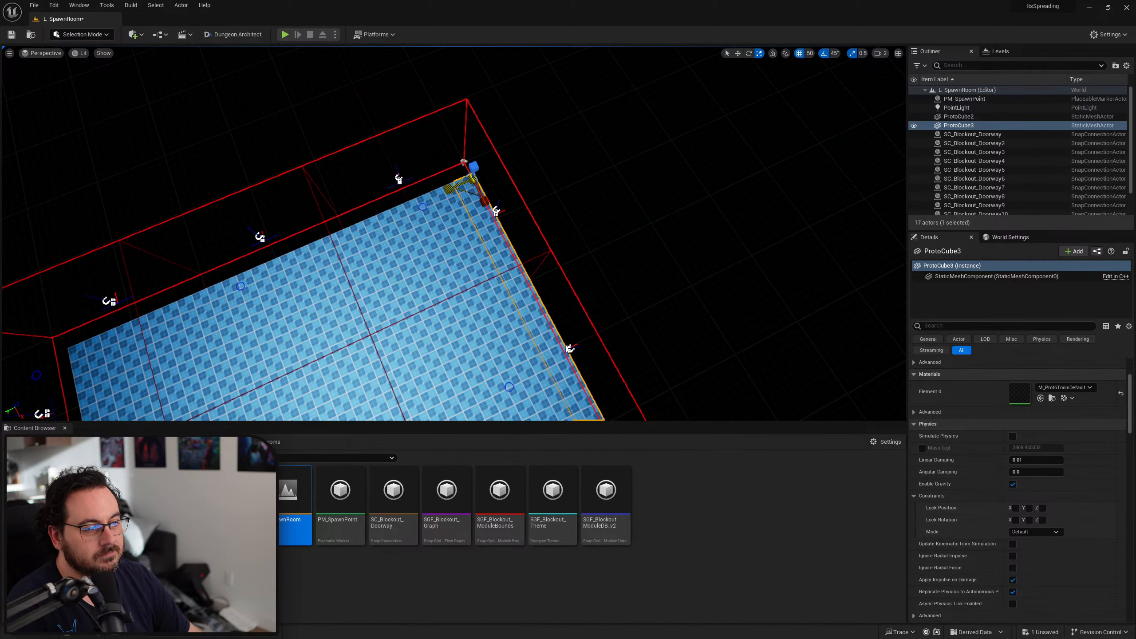
Move the ProtoCube3 strip along the edge to the first doorway connection and shorten it into a small block
right_drag(496, 169, 644, 163)
key(w)
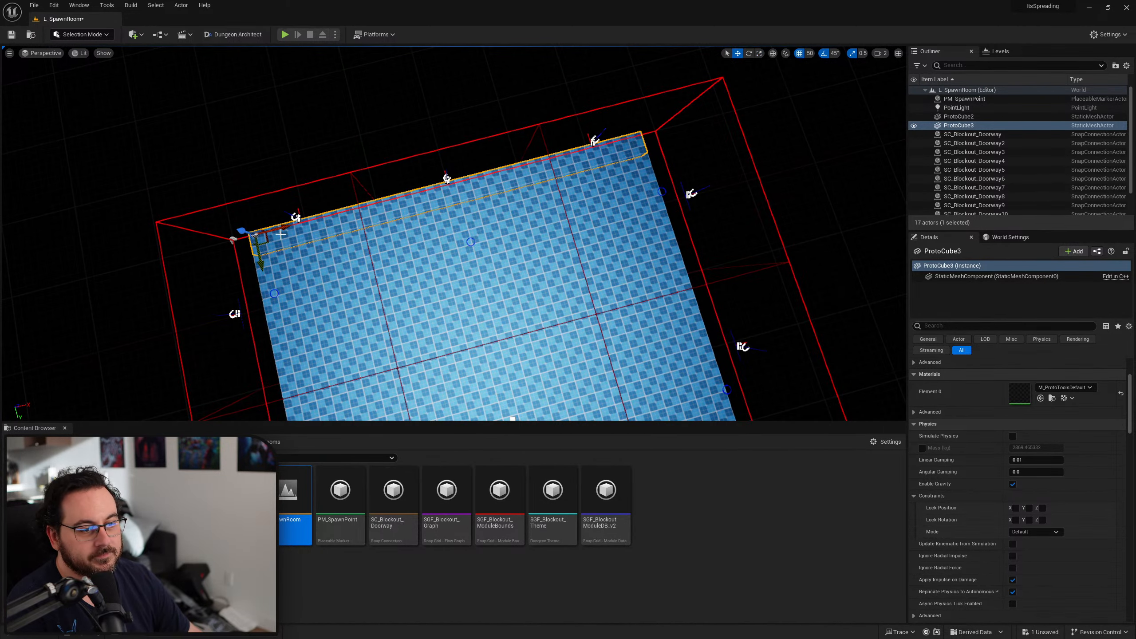
right_drag(496, 169, 514, 169)
drag(248, 268, 308, 244)
key(r)
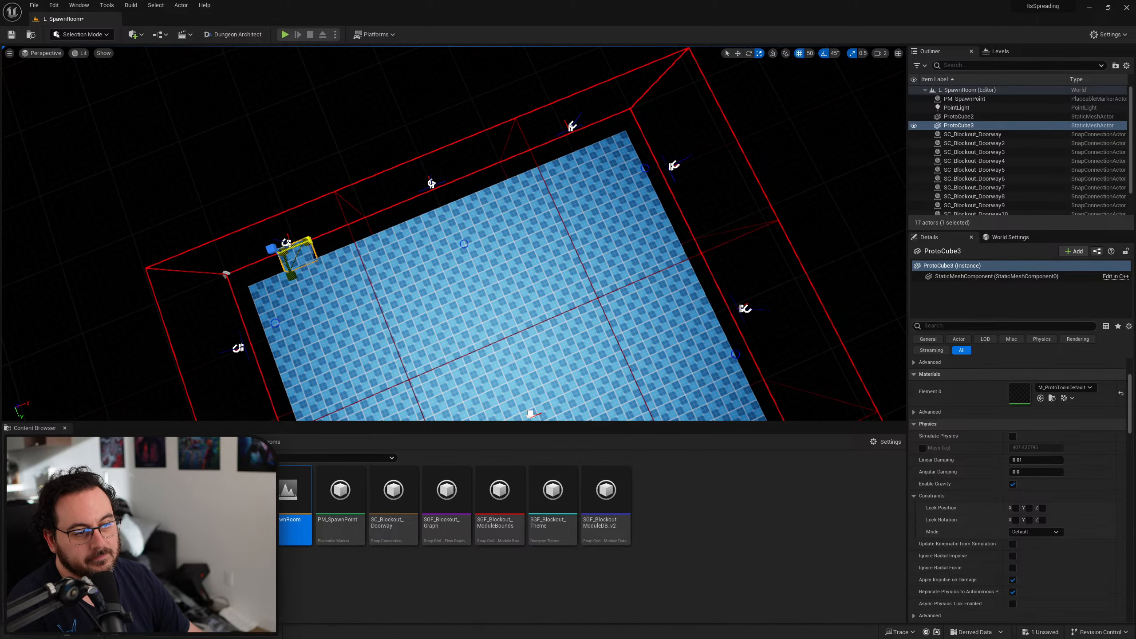
Widen the ProtoCube3 block to fit the doorway and line it up with the first doorway connection
right_drag(427, 212, 396, 214)
key(w)
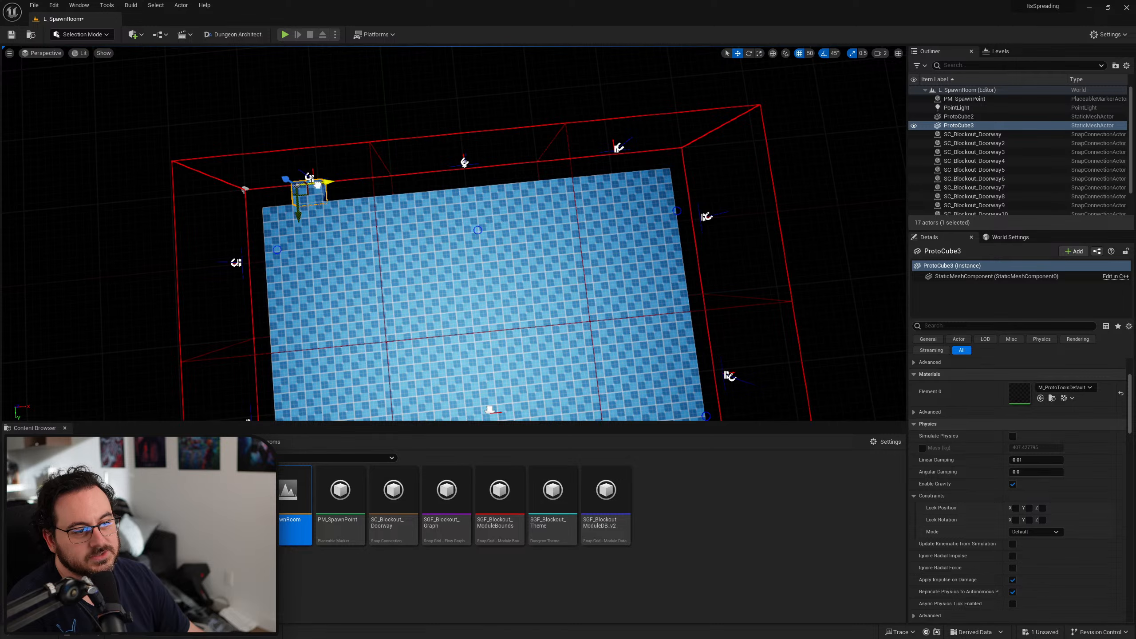
key(r)
drag(318, 184, 344, 183)
right_drag(344, 183, 425, 183)
key(w)
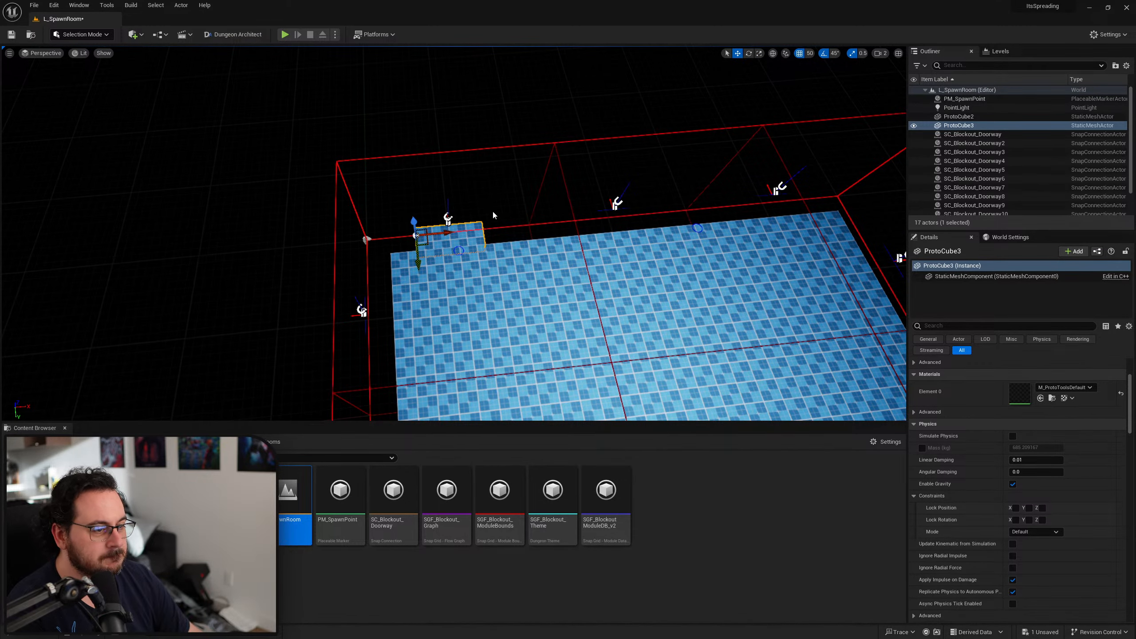
drag(450, 233, 449, 234)
right_drag(565, 257, 565, 256)
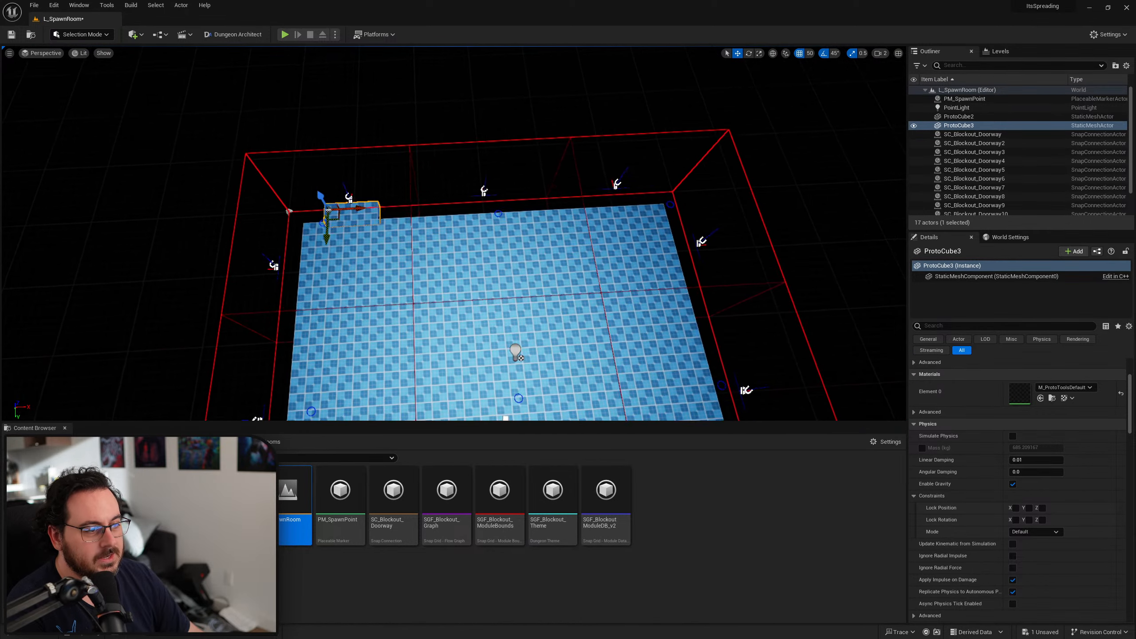
Duplicate the doorway block along the same side to the second and third doorway connections
right_drag(408, 225, 408, 225)
alt+drag(358, 208, 488, 218)
key(d)
right_drag(489, 217, 488, 217)
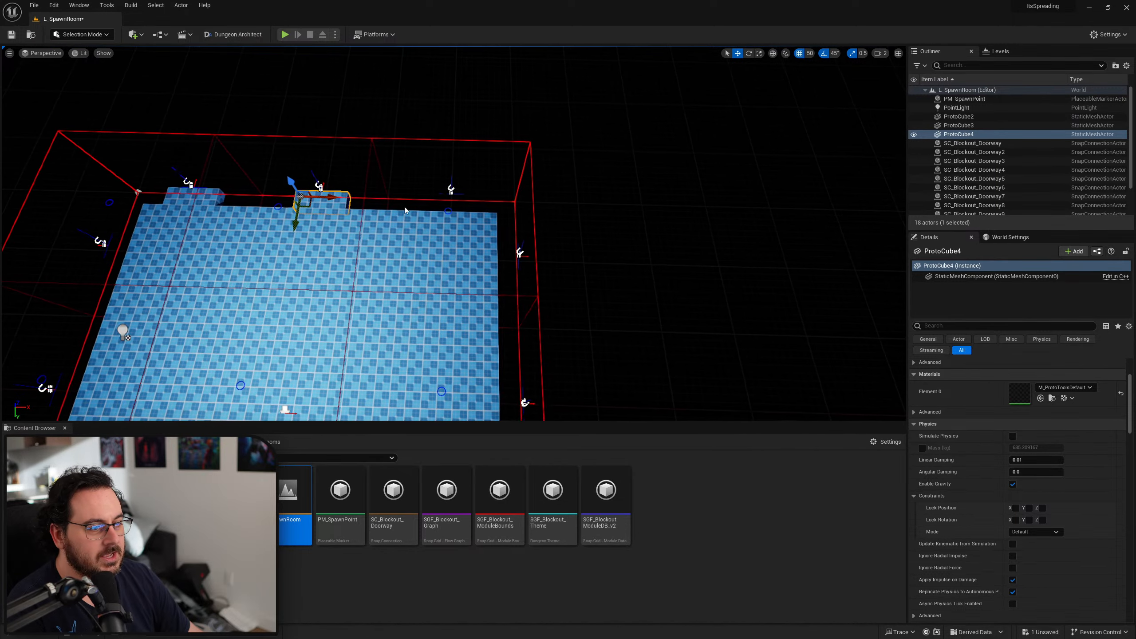
alt+drag(339, 199, 456, 216)
Select all three doorway blocks, duplicate them rotated by 90 degrees, and place the copies at the doorways of the adjacent side
key(a)
right_drag(456, 216, 527, 224)
ctrl+click(419, 247)
ctrl+click(341, 314)
key(s)
right_drag(341, 314, 320, 320)
key(e)
alt+drag(386, 282, 369, 326)
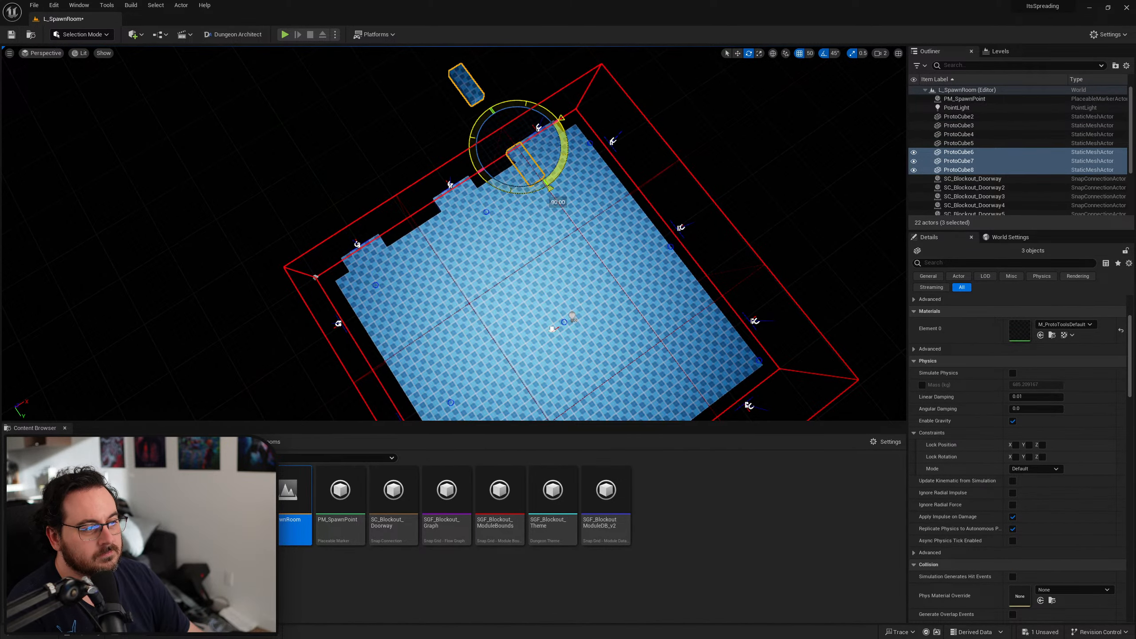
right_drag(368, 326, 405, 333)
key(w)
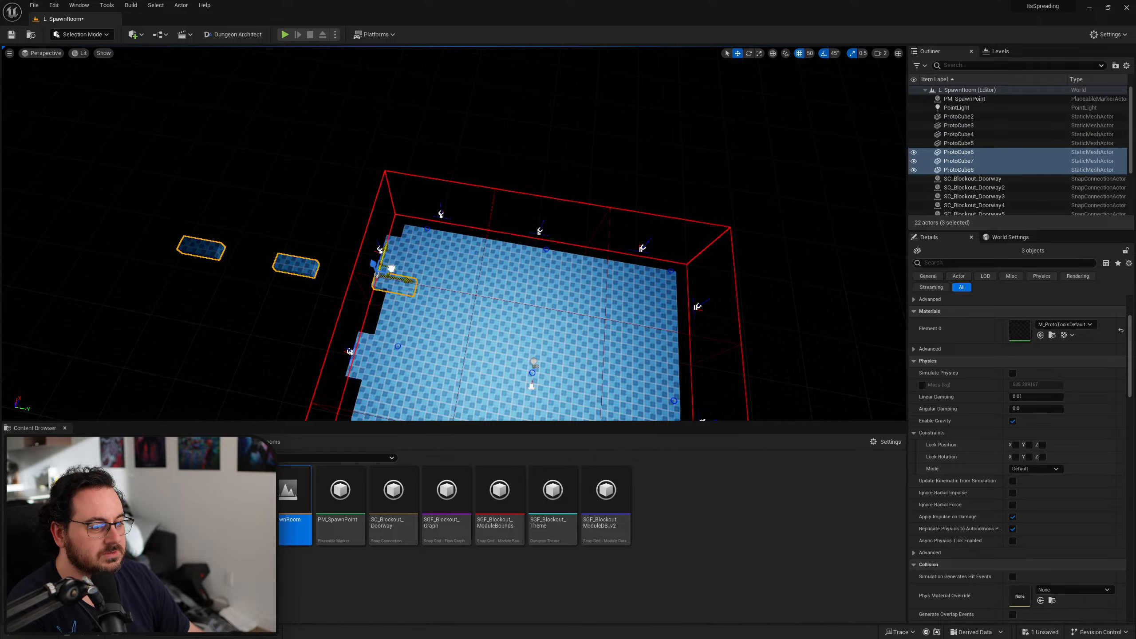
drag(392, 268, 629, 247)
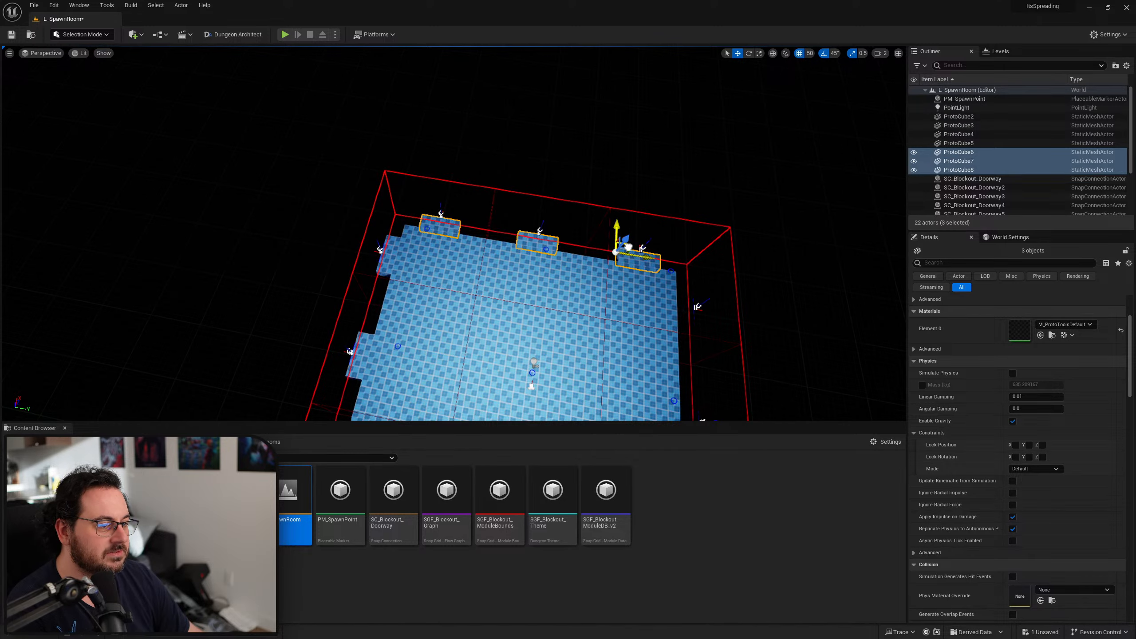
Duplicate and rotate ProtoCube6, ProtoCube7 and ProtoCube8, and place the copies at the third side's doorways
right_drag(629, 247, 760, 250)
key(w)
key(e)
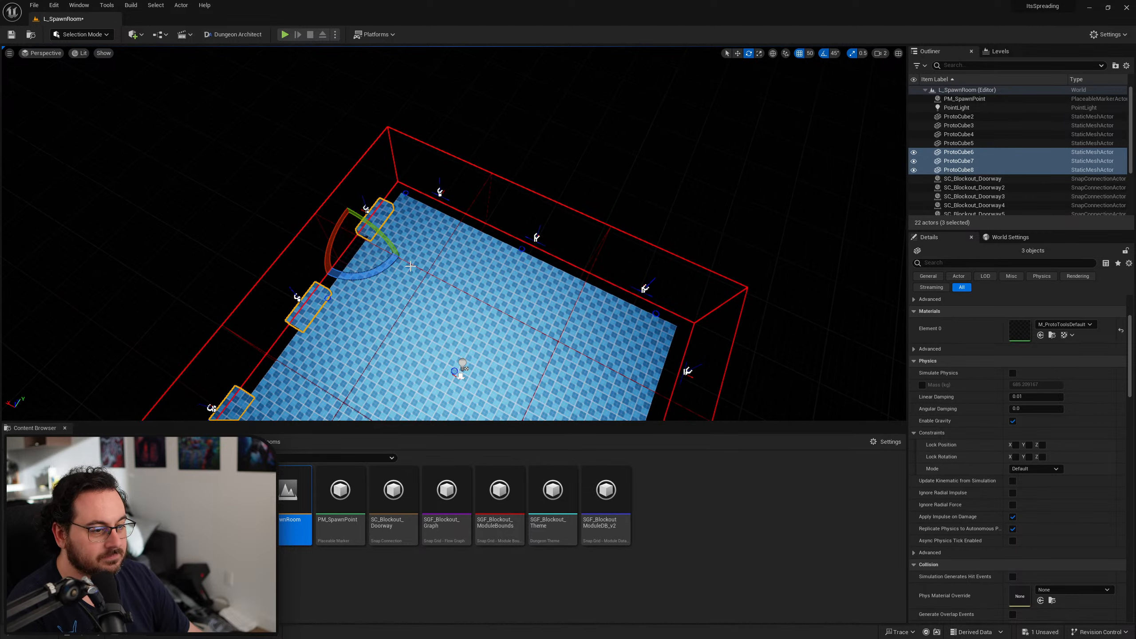
alt+drag(314, 224, 613, 270)
key(w)
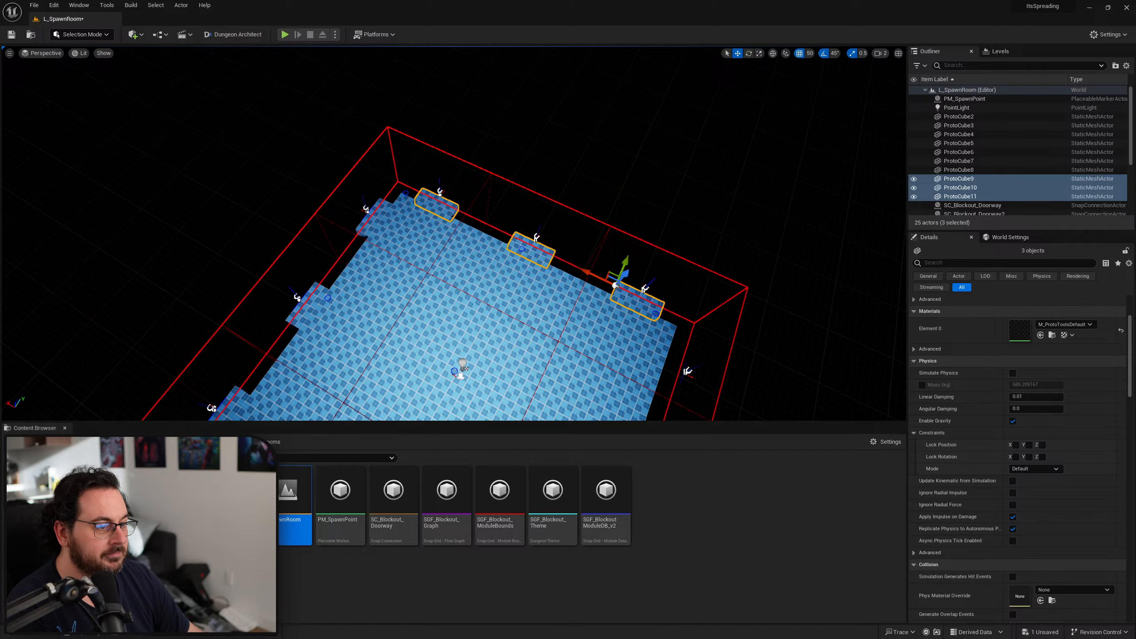
Duplicate and rotate ProtoCube9, ProtoCube10 and ProtoCube11, and place the copies at the remaining side's doorways
right_drag(619, 273, 536, 268)
key(e)
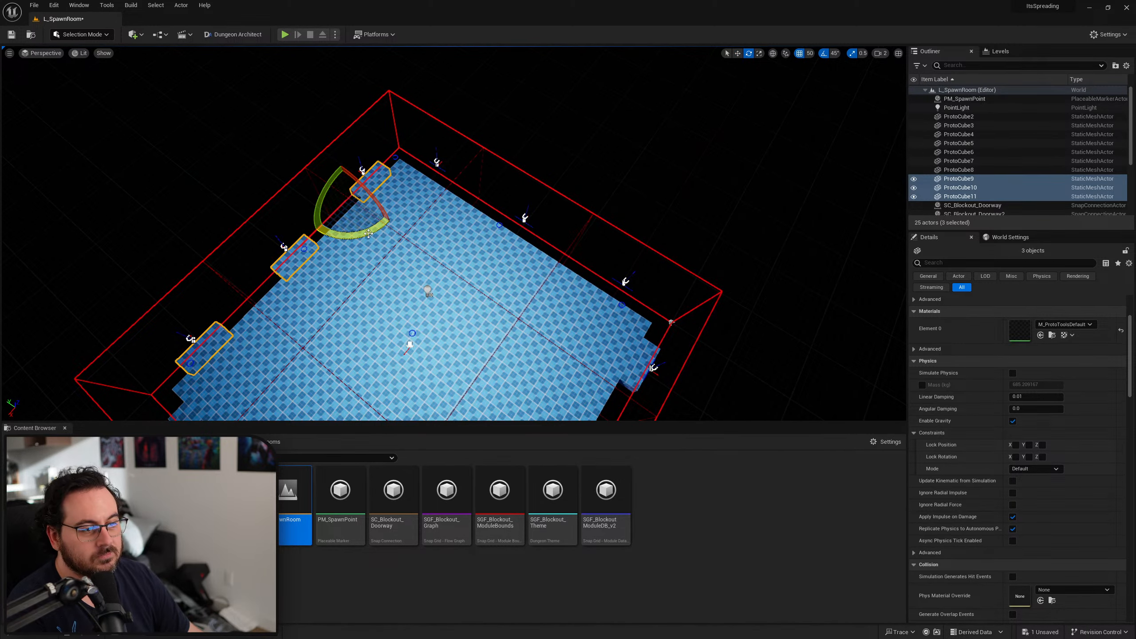
alt+drag(368, 233, 580, 275)
key(w)
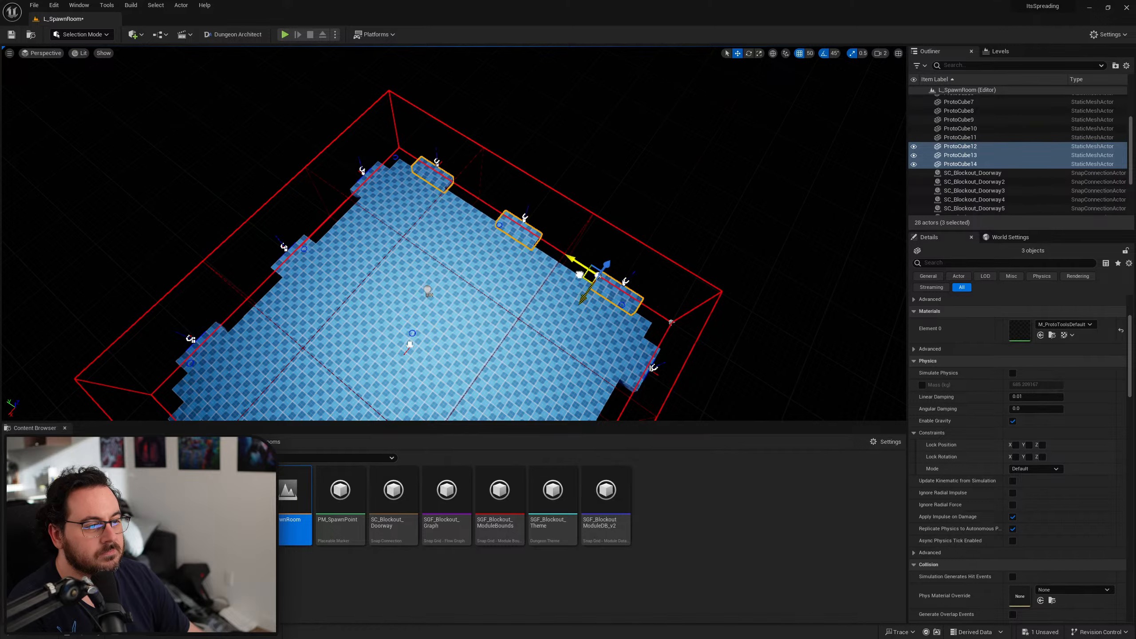
Deselect the doorway blocks, check the finished floor layout, and save the L_SpawnRoom level
right_drag(491, 243, 699, 157)
click(697, 157)
right_drag(571, 214, 588, 188)
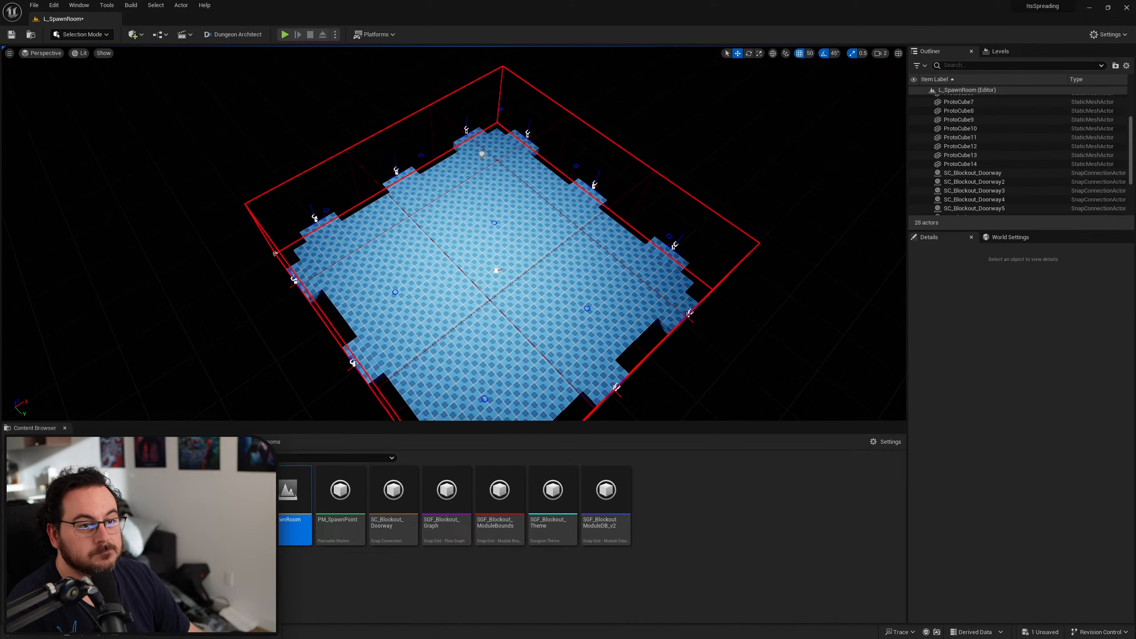
key(ctrl+s)
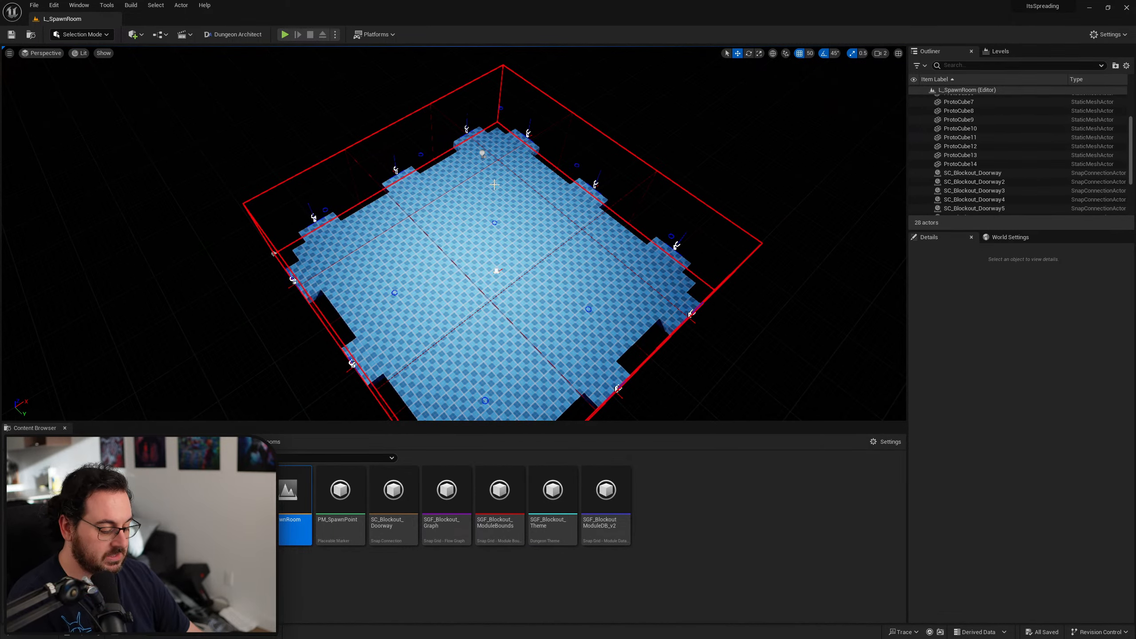
Create a new level from the Empty Level template
key(ctrl+n)
click(582, 272)
click(626, 282)
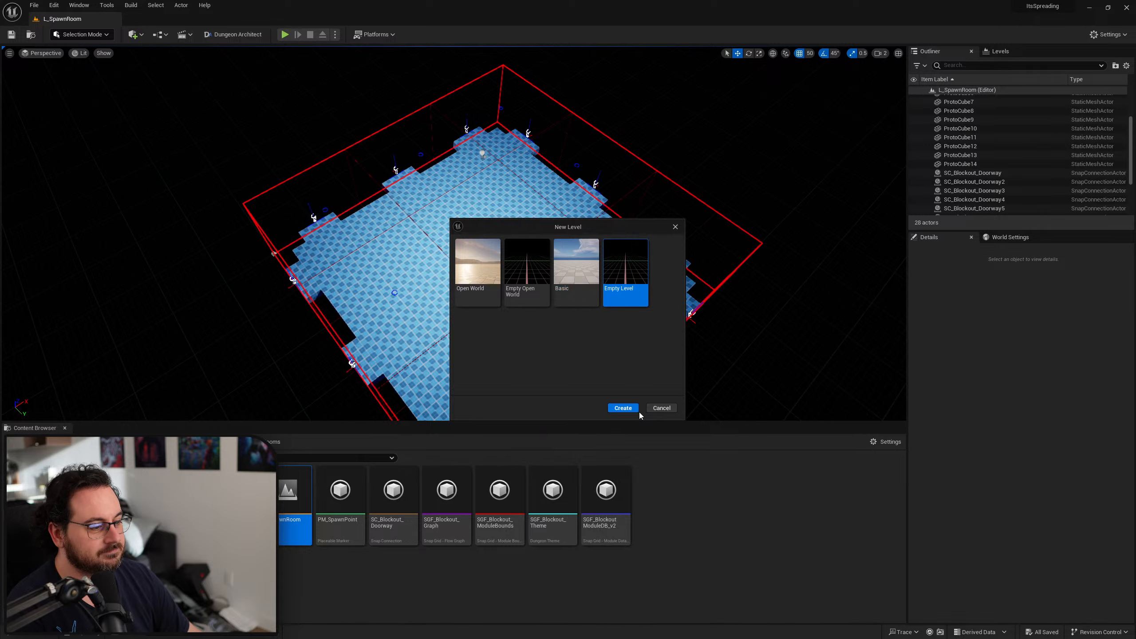
click(623, 408)
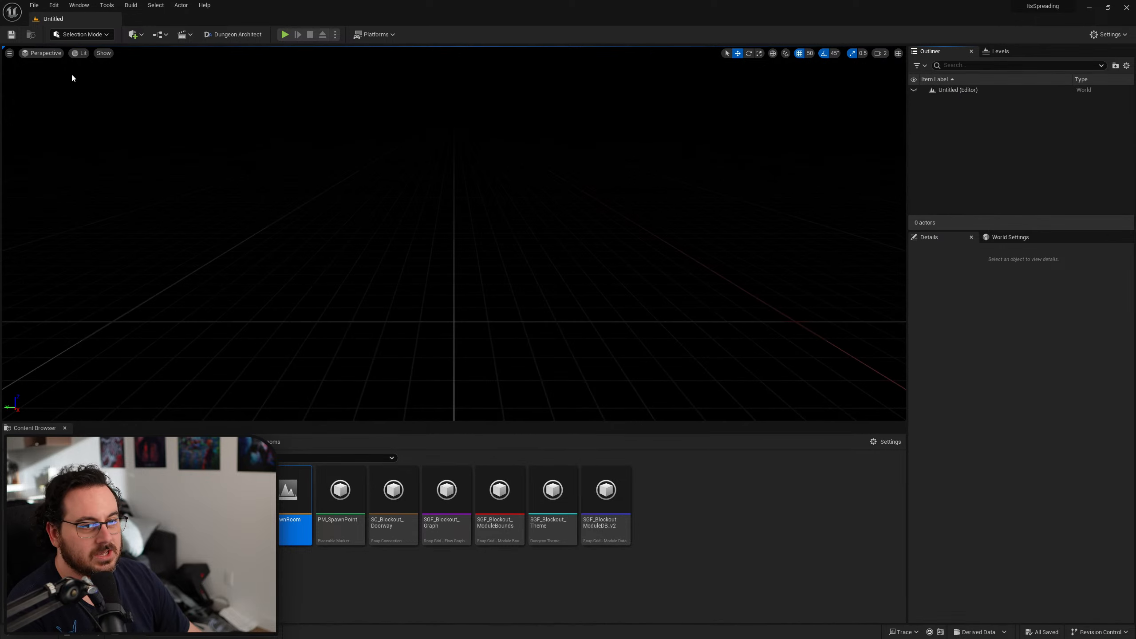
Find the Dungeon Architect actors with the search term "dungeon" and add a Dungeon actor to the level
click(96, 36)
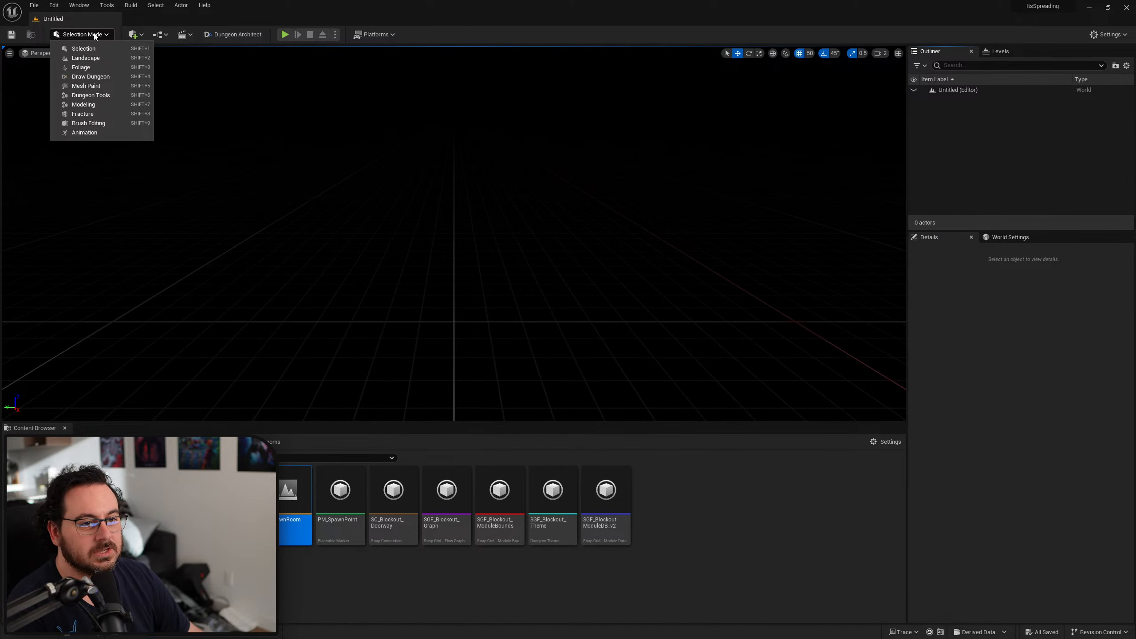
click(130, 35)
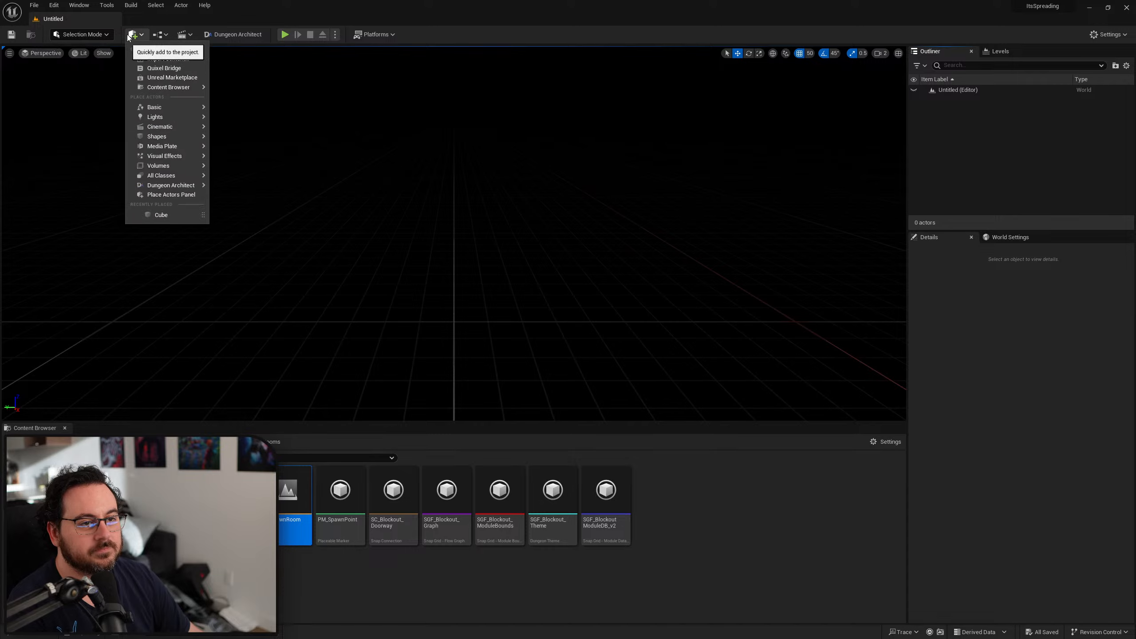
text(dungeon)
mouse_move(238, 63)
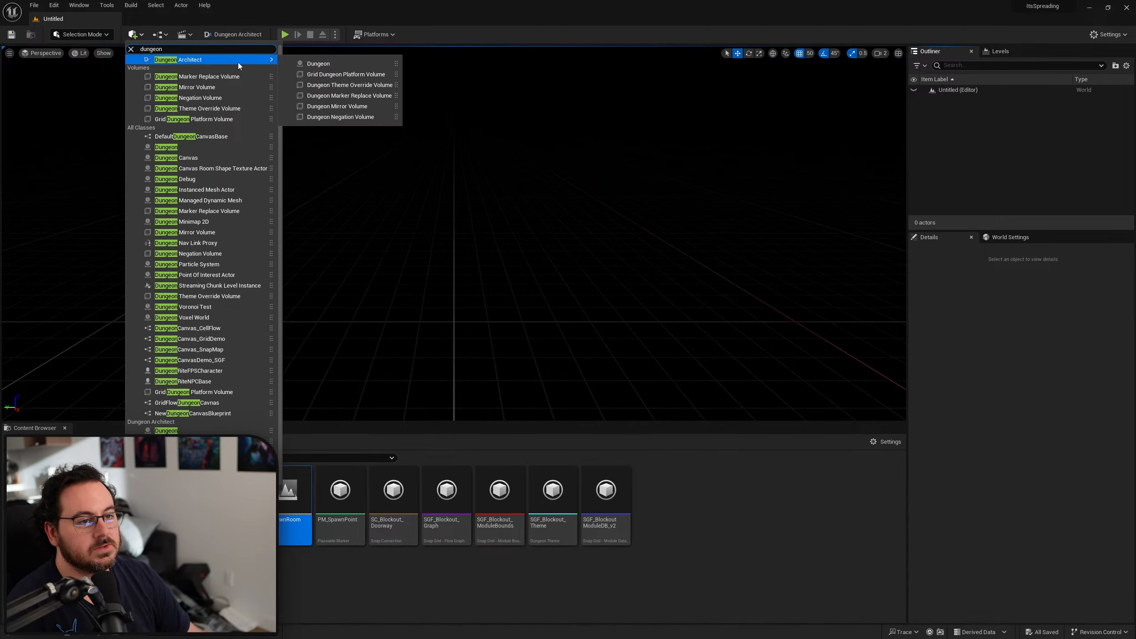
click(304, 63)
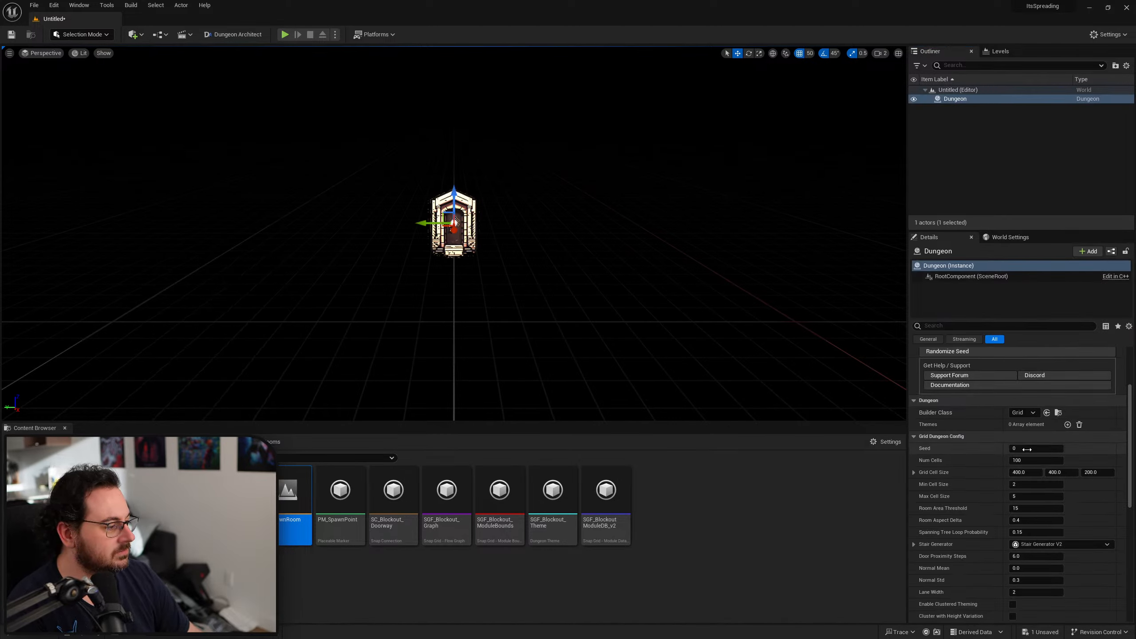
Set the builder class to Snap Grid Flow and assign SGF_BlockoutModuleDB_v2 as module database, SGF_Blockout_Graph as flow graph, and SGF_Blockout_Theme as item theme
click(1023, 412)
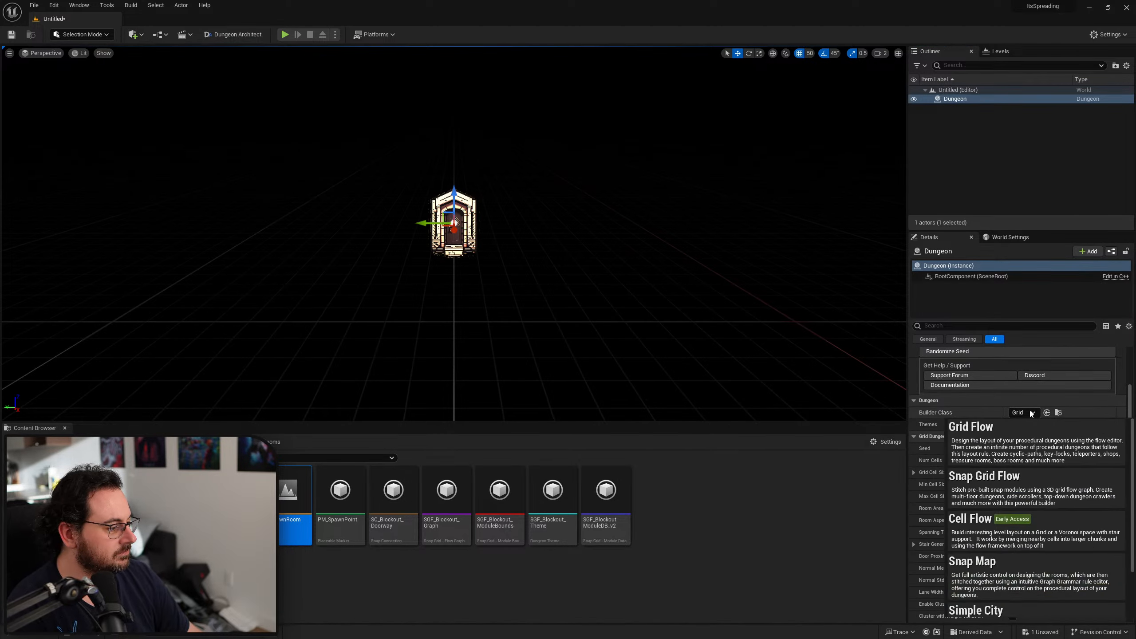
click(1044, 492)
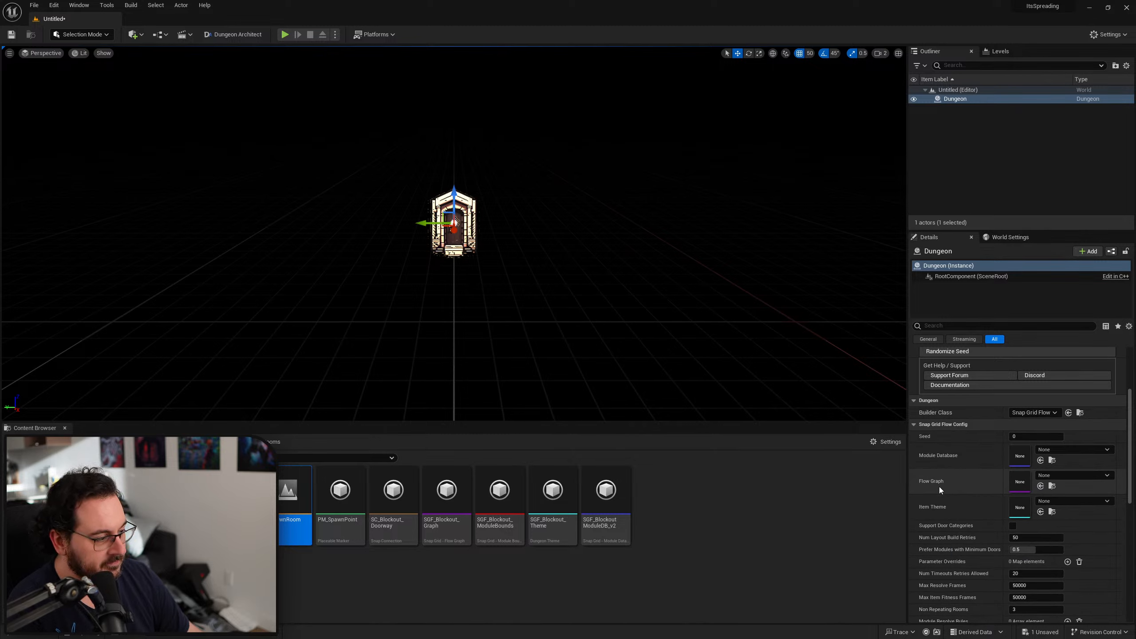
drag(606, 495, 1023, 462)
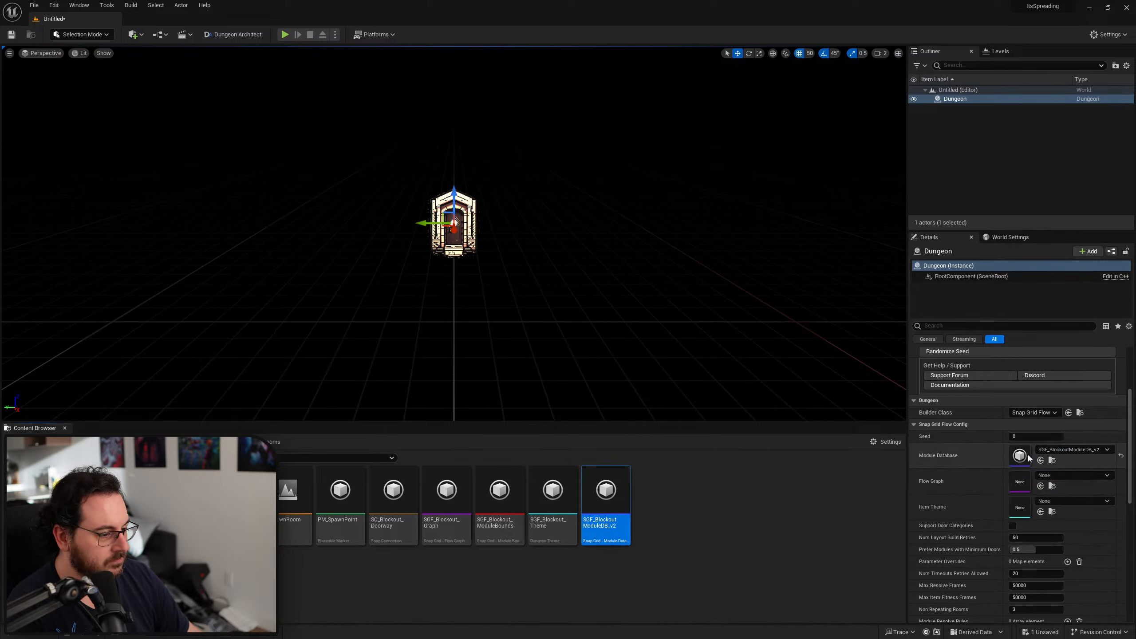
drag(441, 528, 1021, 481)
drag(553, 528, 1022, 508)
Save the new level as L_BlockoutTesting in the DungeonArchitect Rooms folder
click(34, 5)
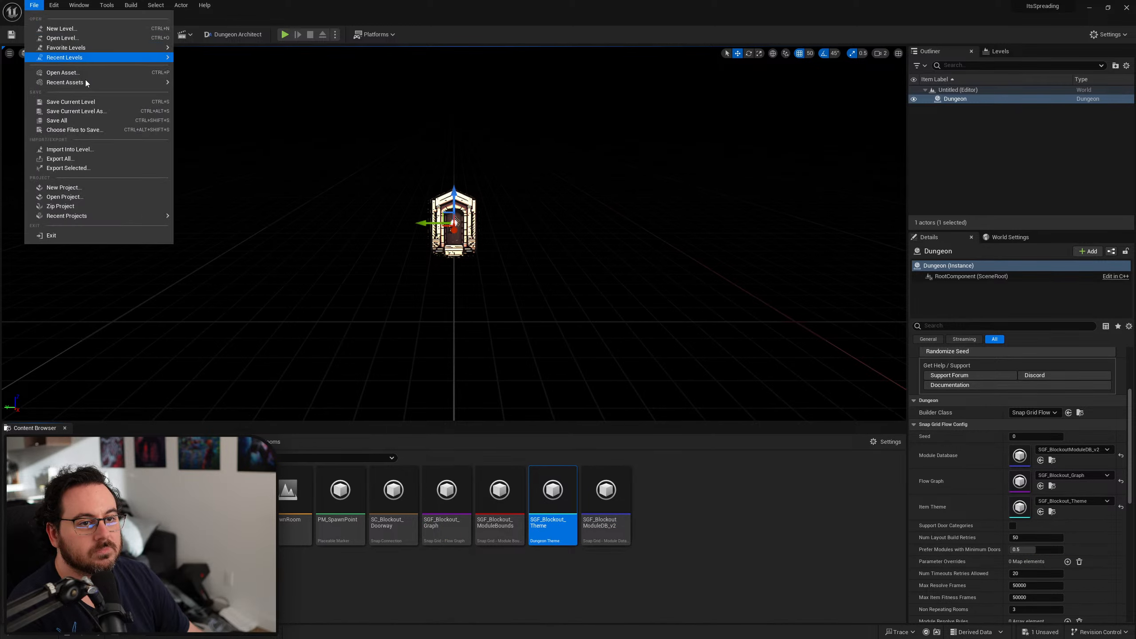
click(120, 110)
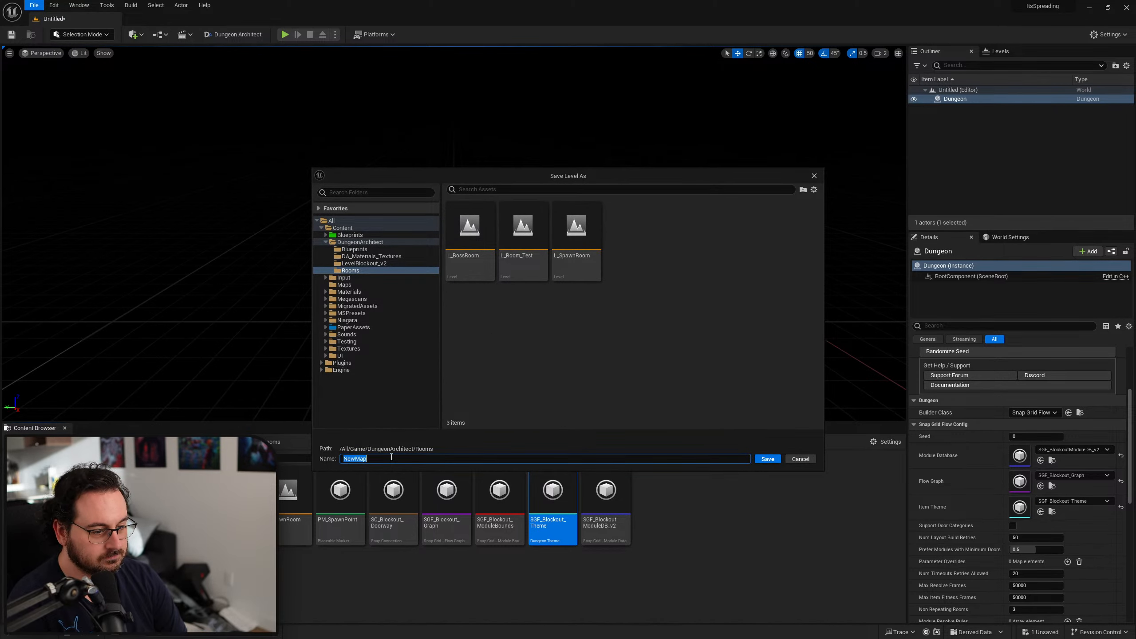
text(Test)
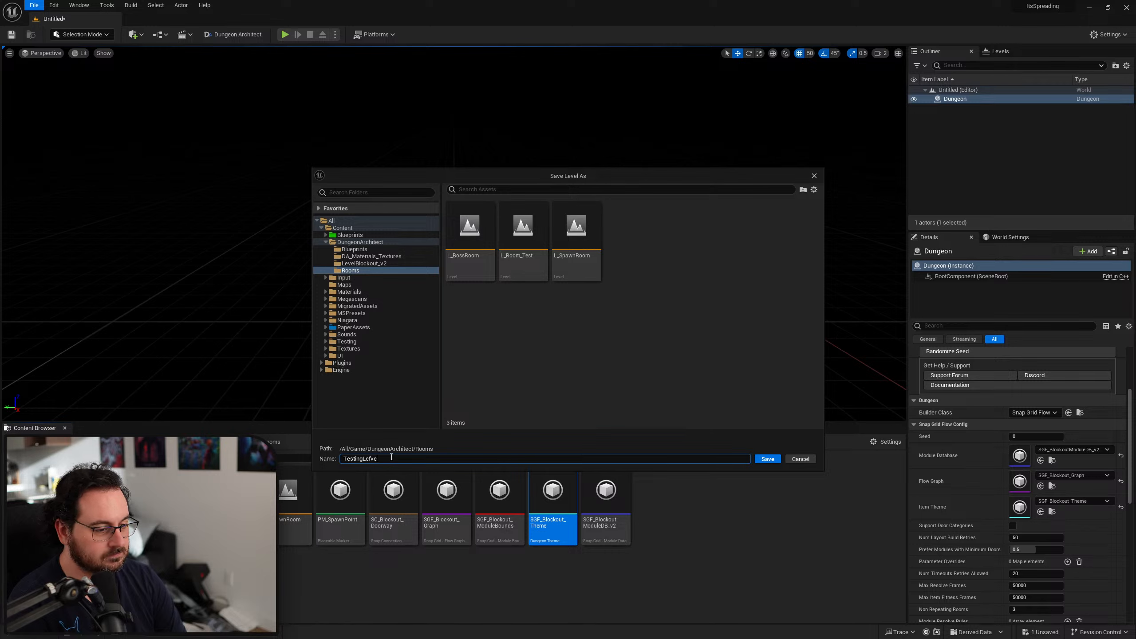
text(ingLef)
key(ctrl+a)
text(Bl)
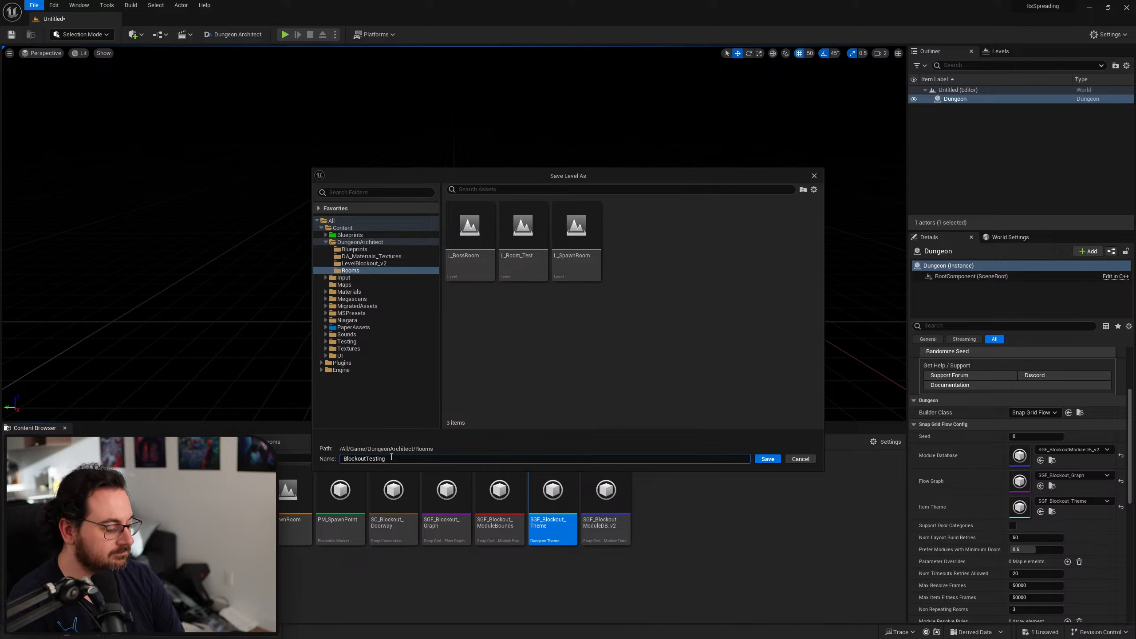
text(_)
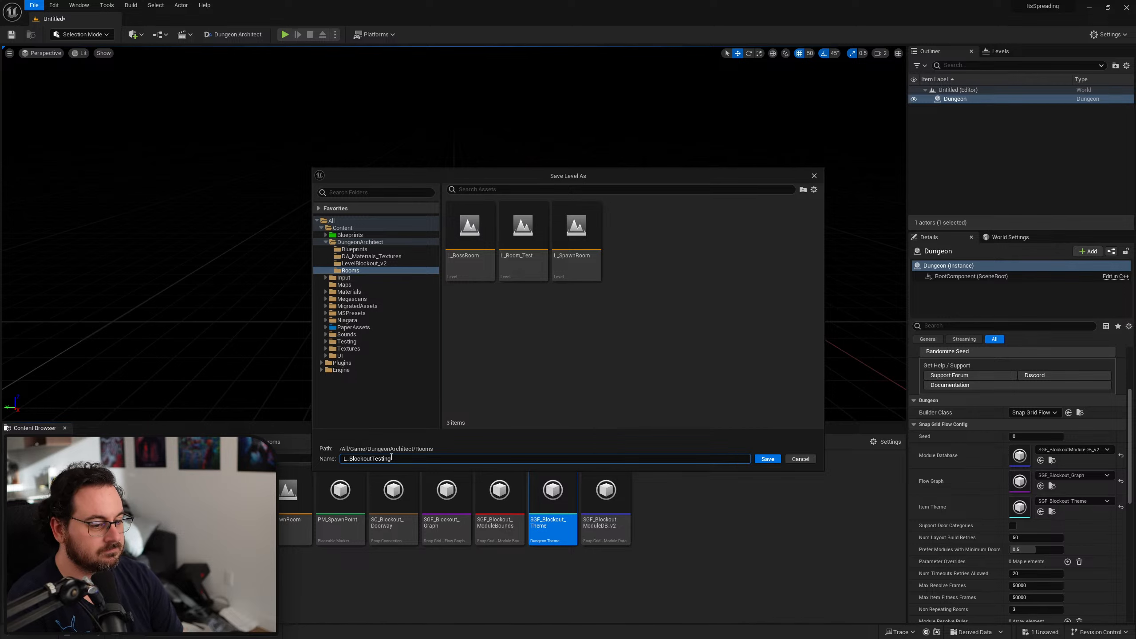
click(766, 460)
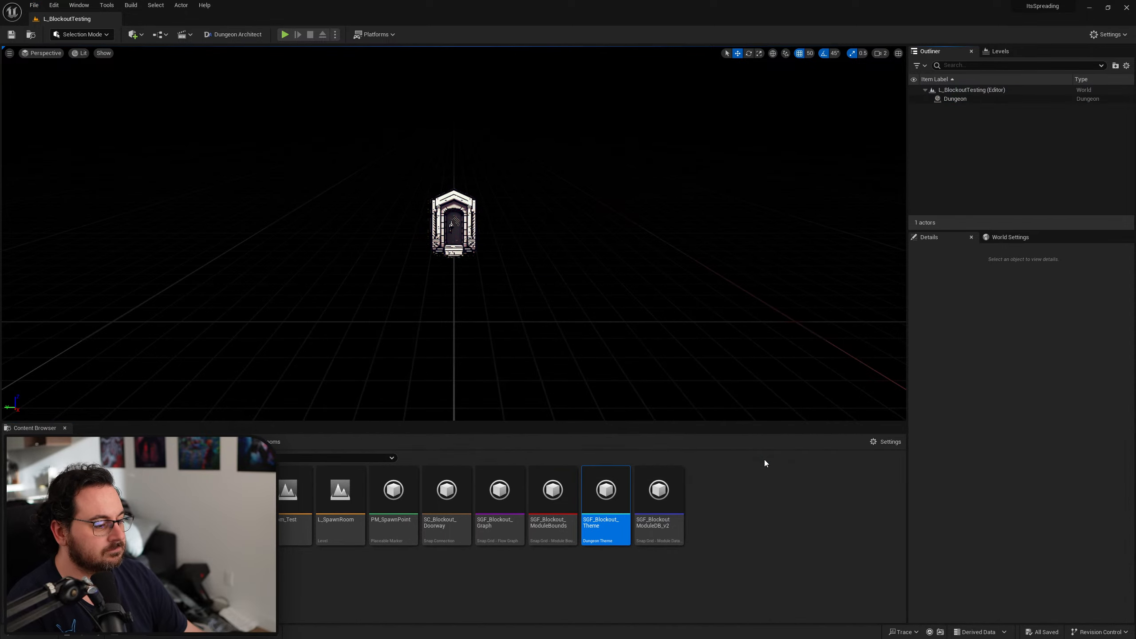
Play-test the level in fullscreen and run the character over to the checkered doorway between the rooms
click(284, 35)
key(F11)
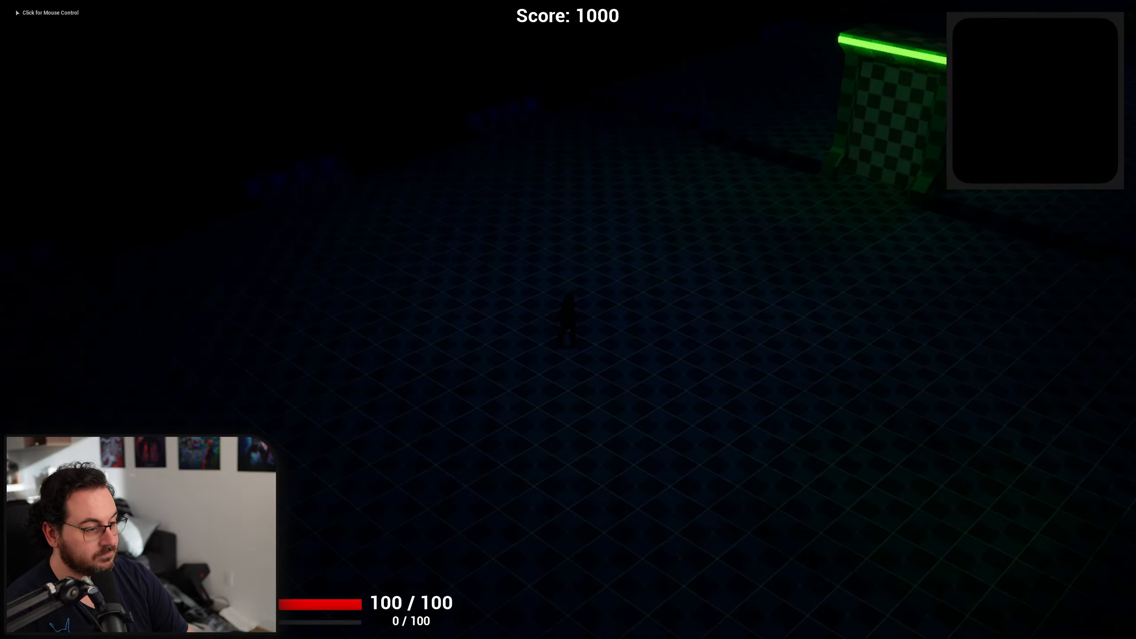
click(568, 320)
key(d)
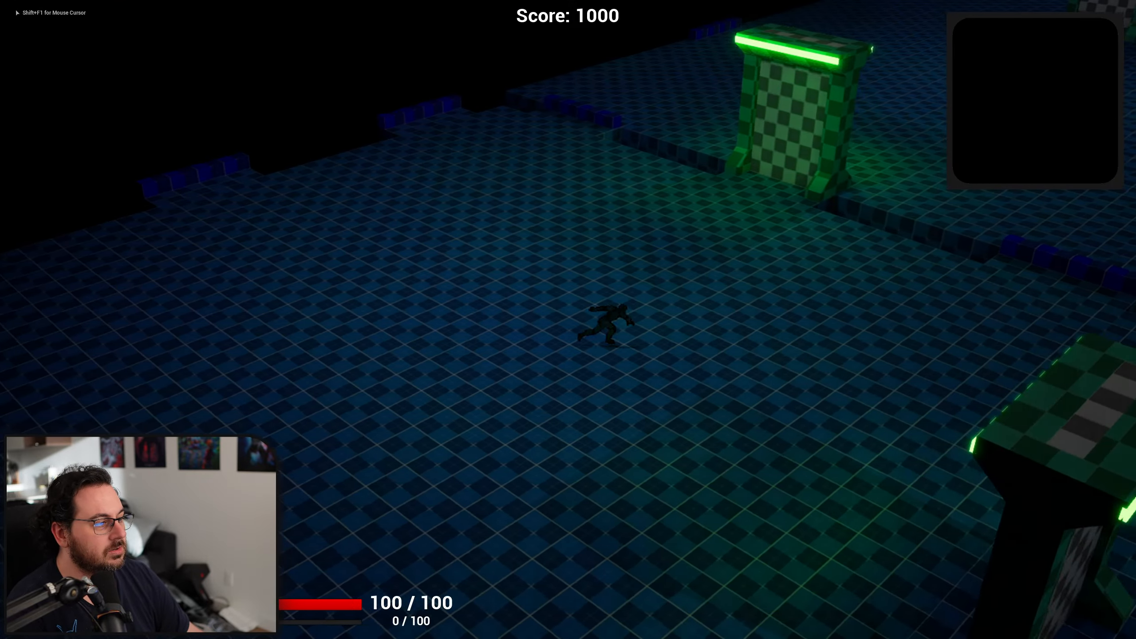
key(w)
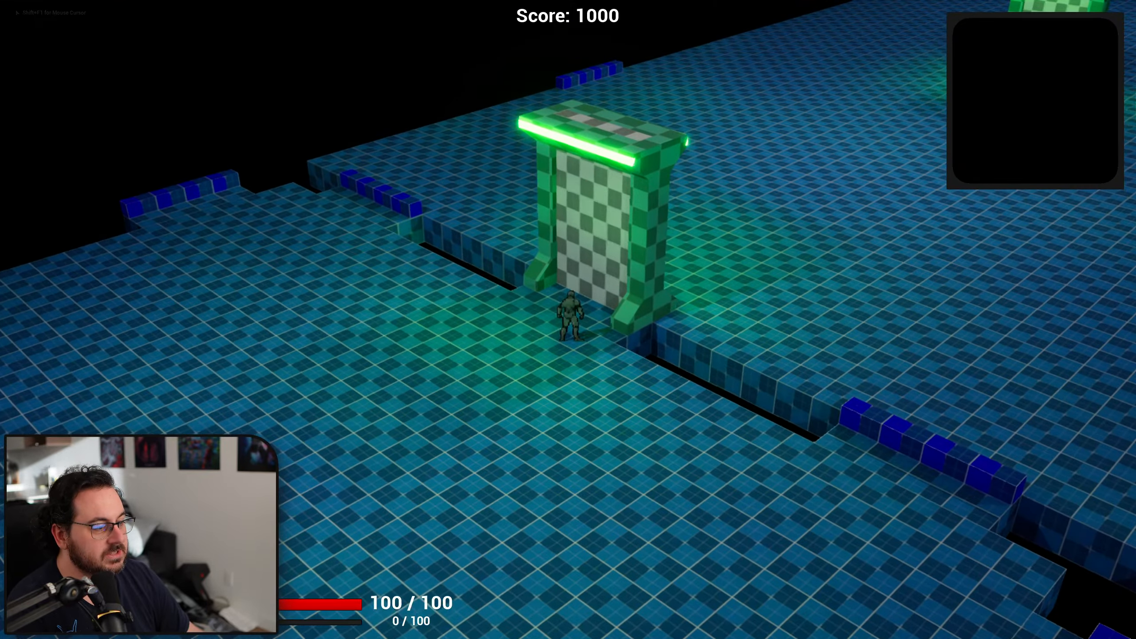
key(d)
key(a)
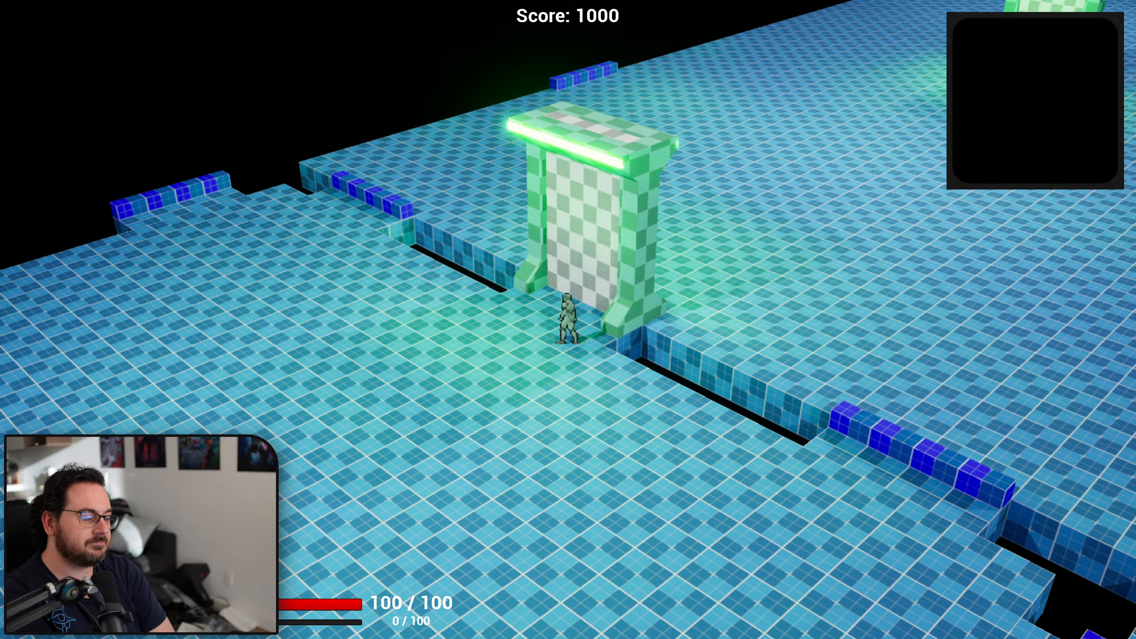
key(s)
key(d)
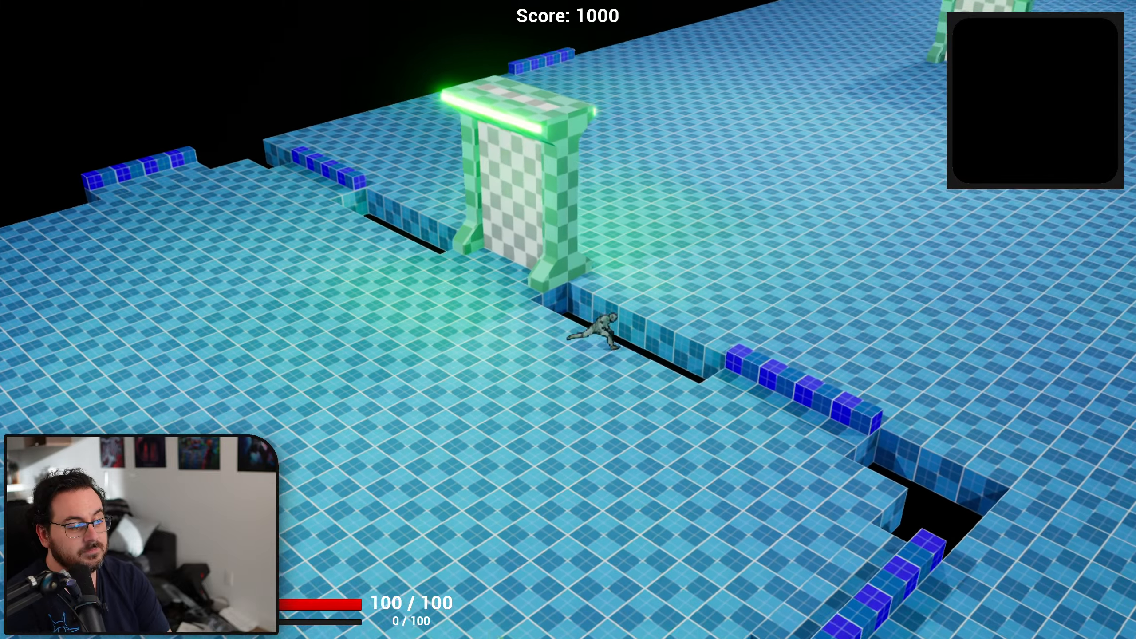
Run and jump the character along the room boundary to examine the floor gaps and blue doorway blocks, returning to the doorway
key(d)
key(space)
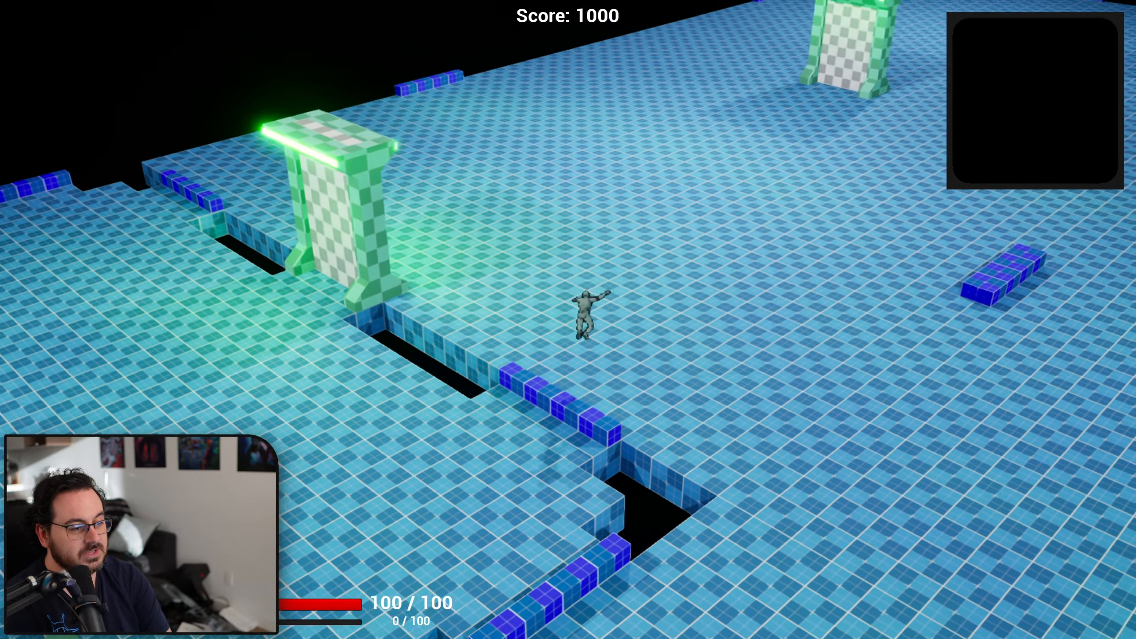
key(a)
key(space)
key(d)
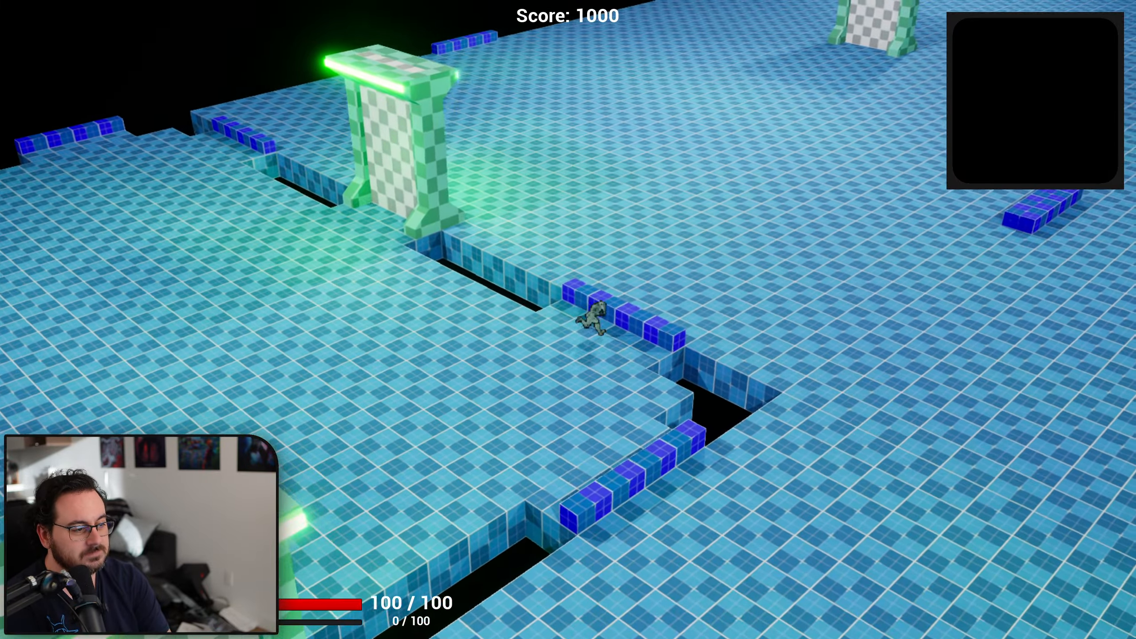
key(a)
key(d)
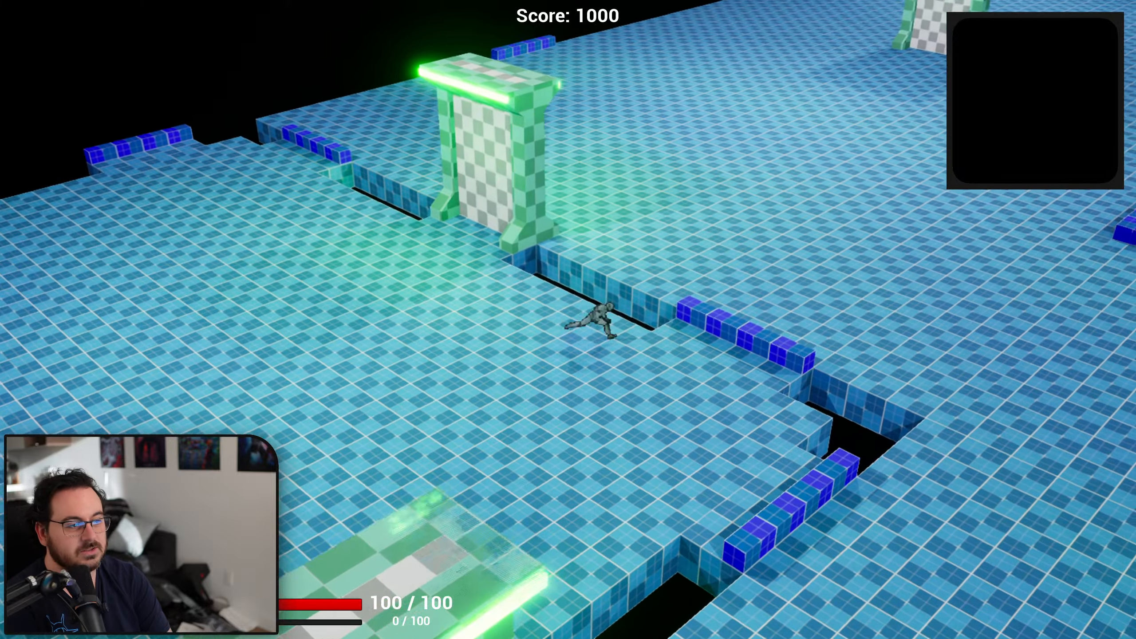
key(d)
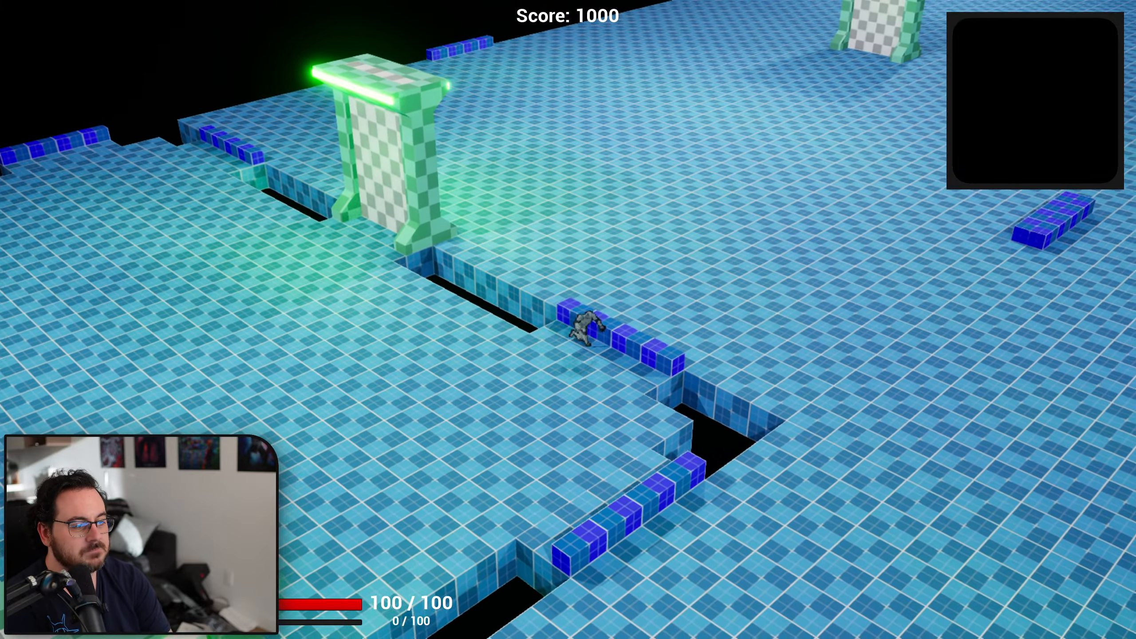
key(a)
key(d)
key(a)
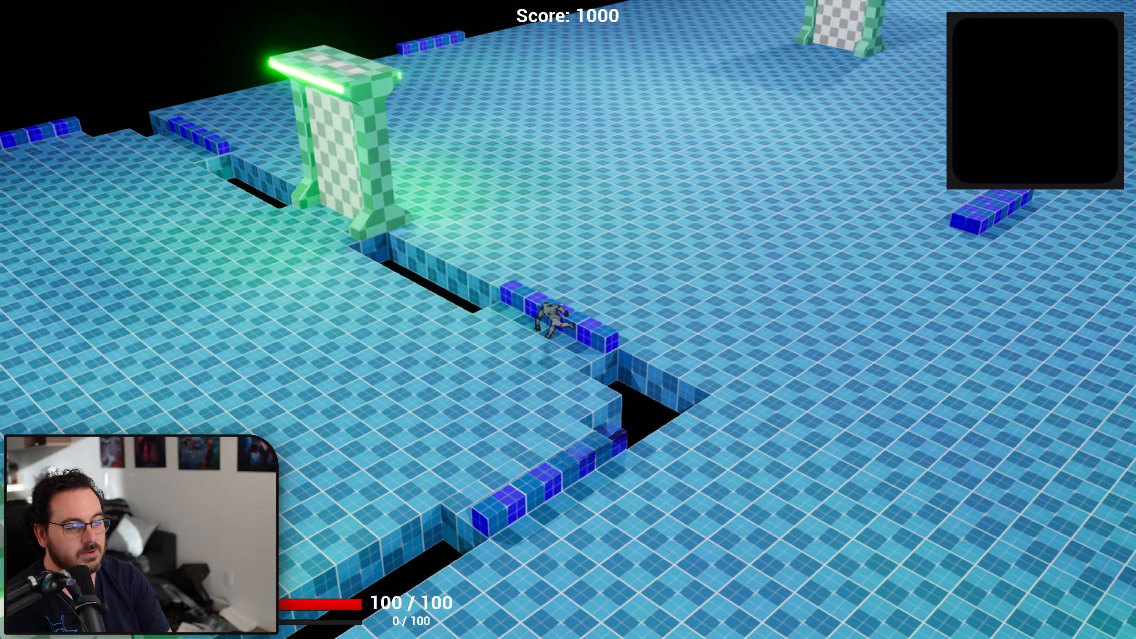
key(d)
key(a)
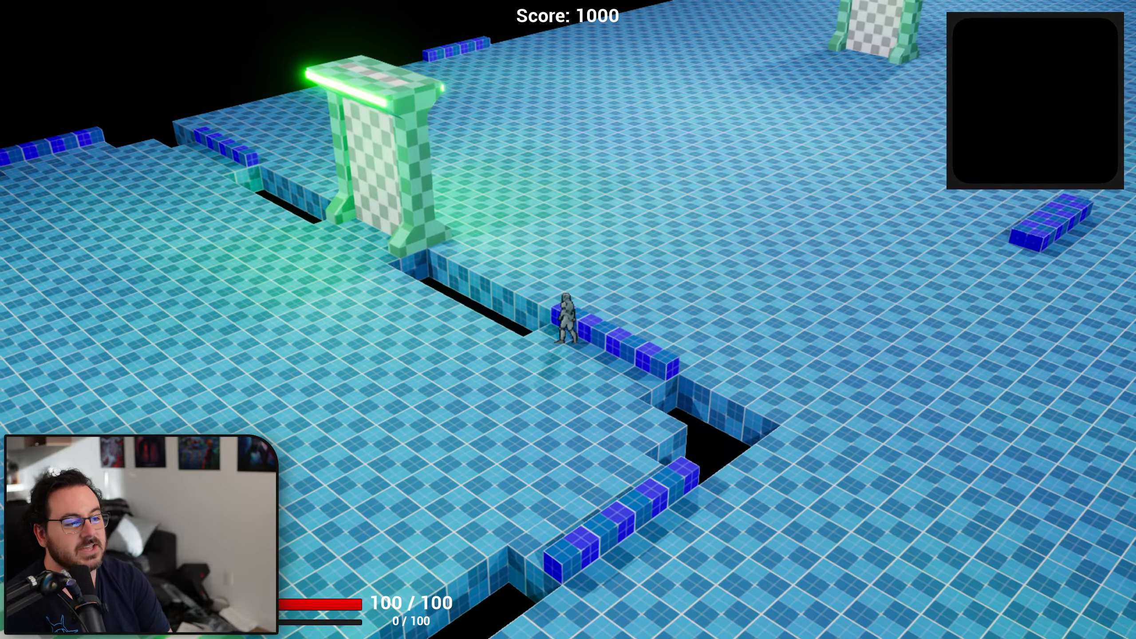
key(a)
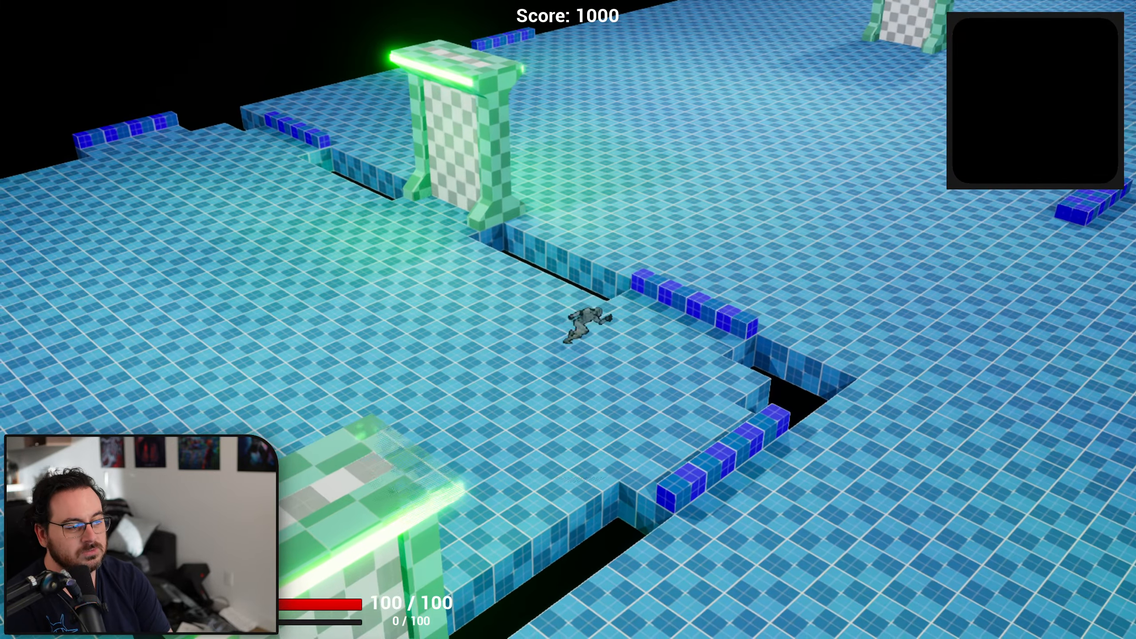
key(d)
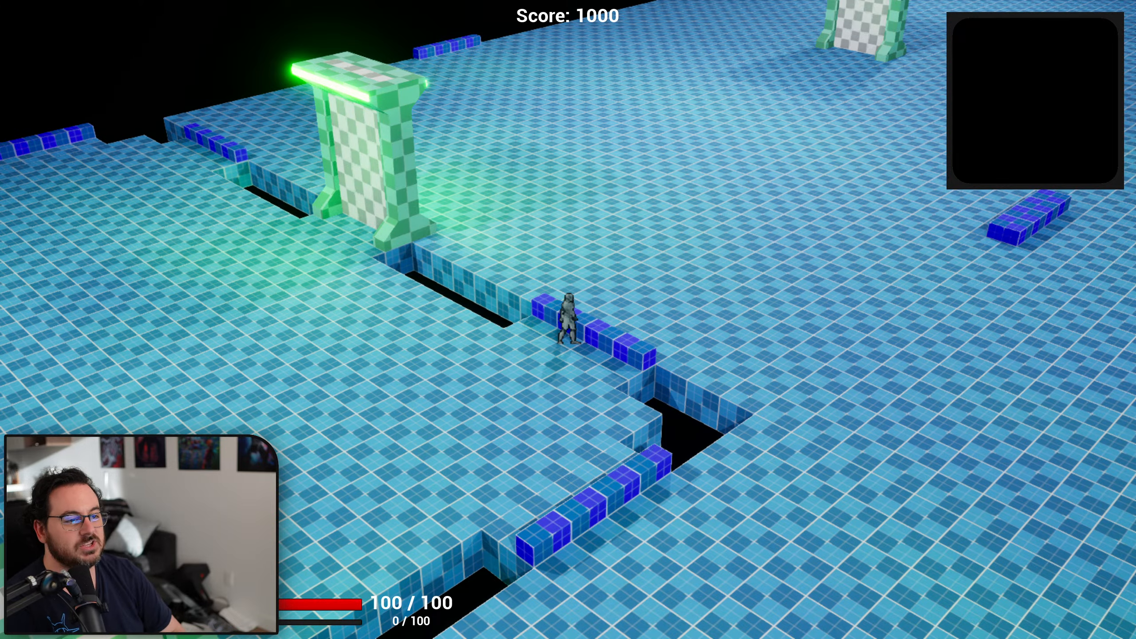
key(a)
key(w)
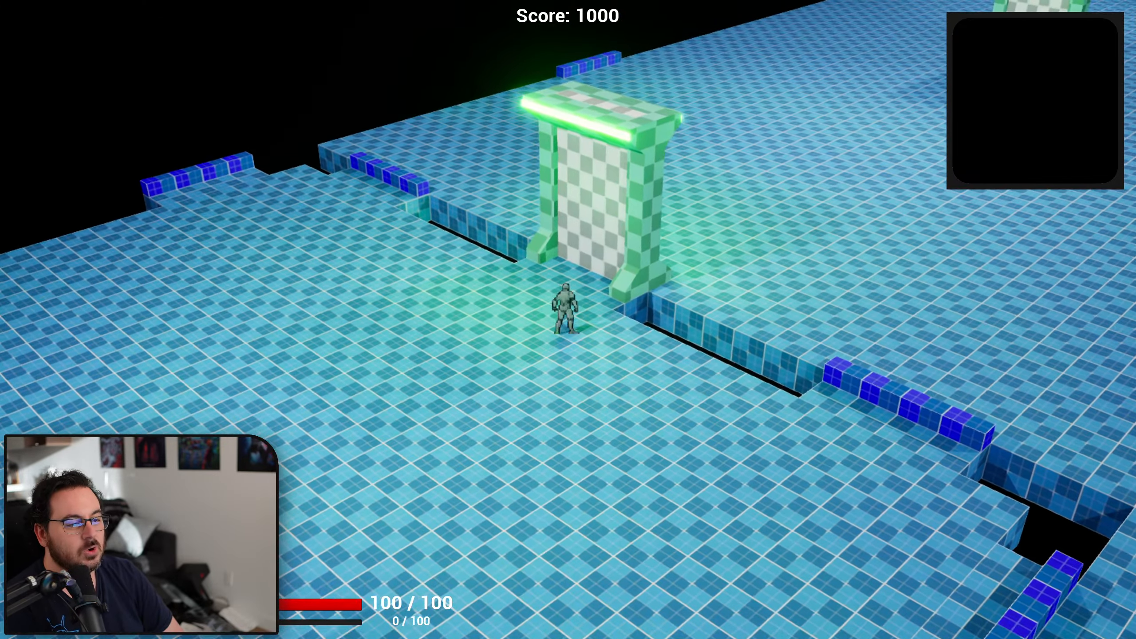
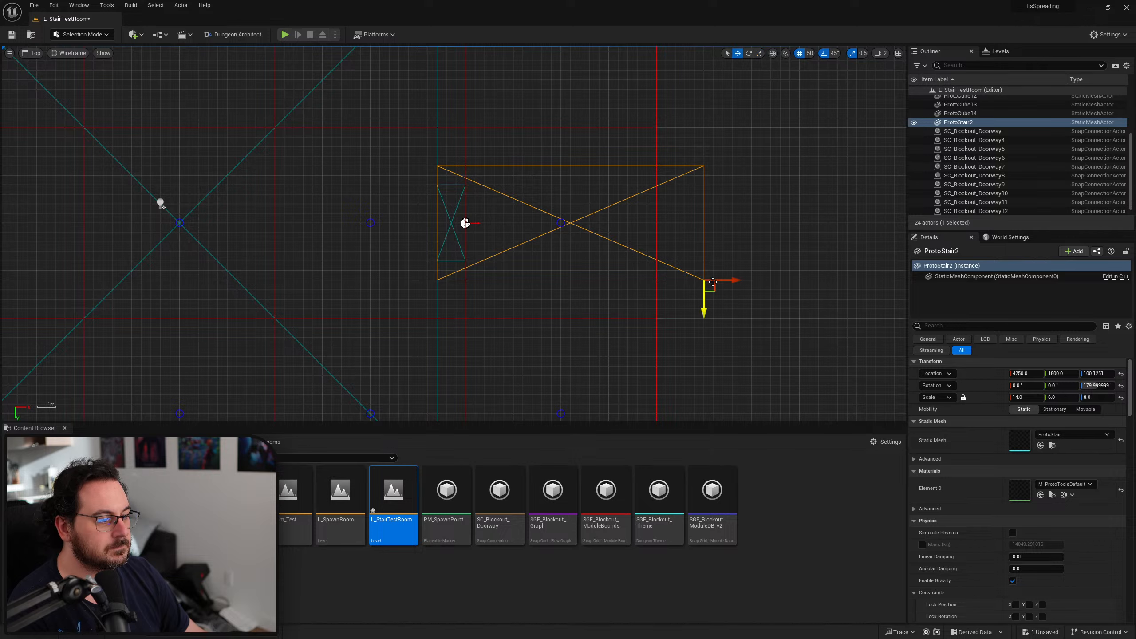
Move the stair to X 4000 against the module boundary and delete the doorway block overlapping its lower end
drag(724, 280, 675, 279)
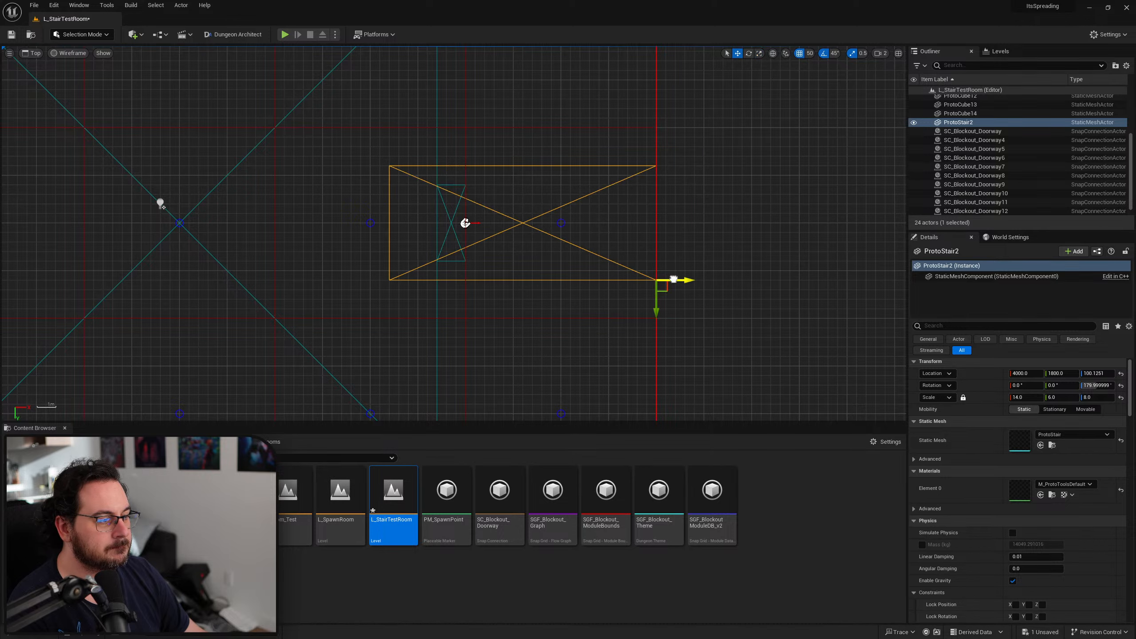
click(464, 187)
key(Delete)
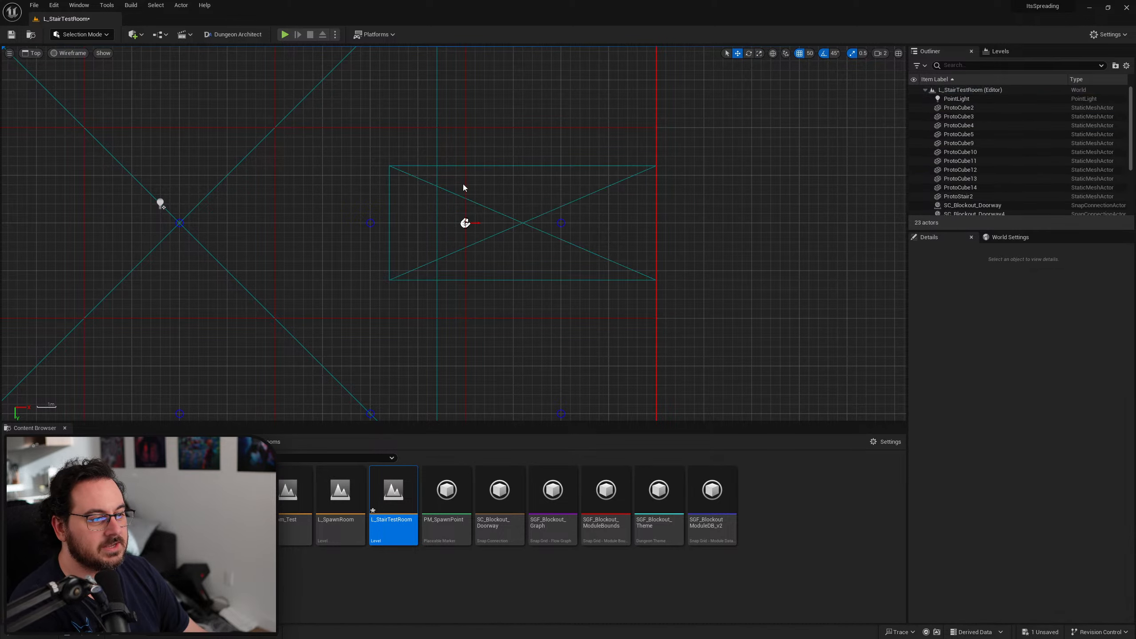
Shorten the stair to an X scale of 11.5 so that it starts at the floor's edge
click(581, 166)
key(r)
mouse_move(631, 280)
mouse_down()
mouse_move(617, 280)
mouse_move(640, 280)
mouse_up()
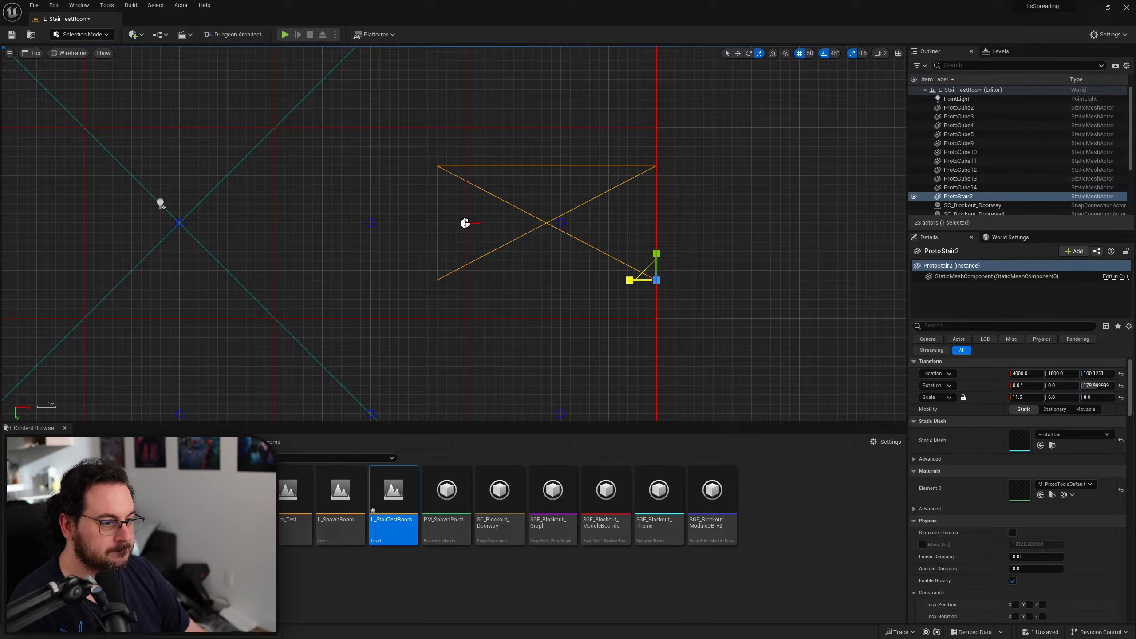
Duplicate a doorway block, tilt it 45 degrees, and place it at the stair's base at 2850, 1600, 100
right_drag(634, 262, 580, 303)
scroll(585, 302, down, 2)
key(alt+g)
right_drag(515, 290, 560, 314)
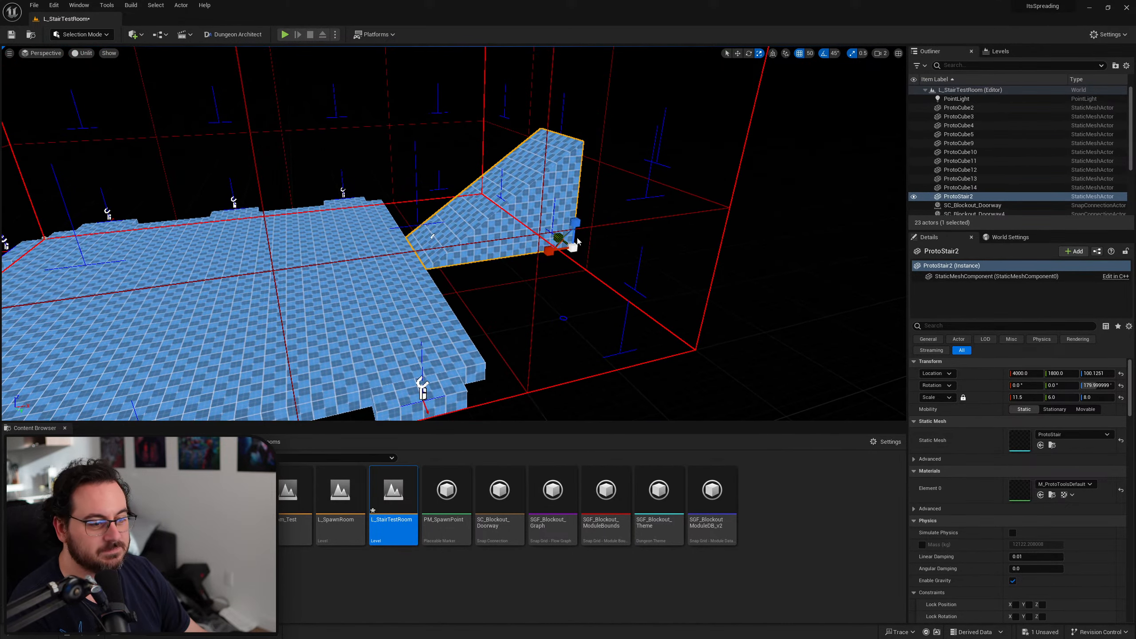
click(345, 204)
key(w)
alt+drag(345, 204, 430, 264)
key(e)
key(alt+shift+k)
key(w)
drag(517, 289, 518, 285)
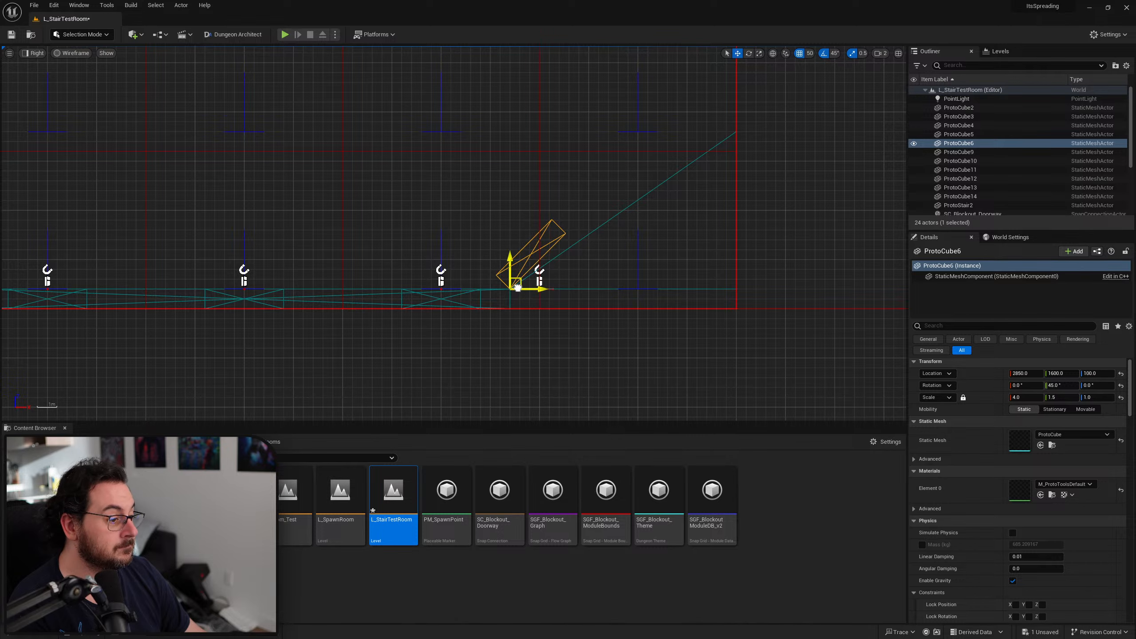
Try fitting the duplicated block along the stair slope with a 35-degree tilt and an X scale of 14, and delete it
click(1062, 385)
text(35)
key(Return)
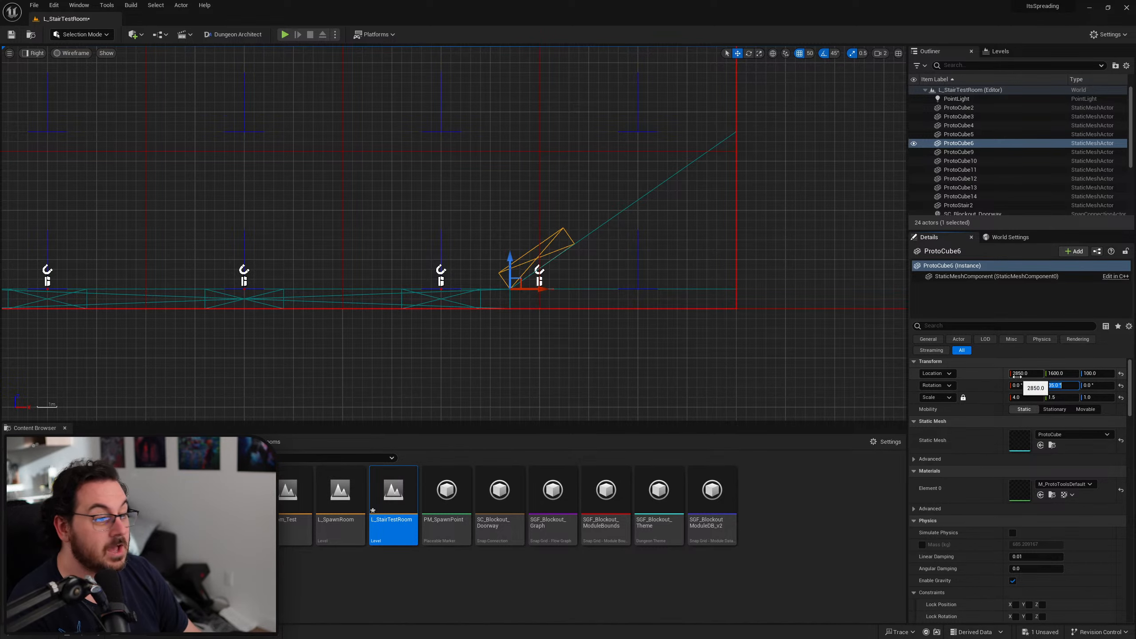
right_click(702, 244)
right_drag(698, 244, 696, 236)
key(r)
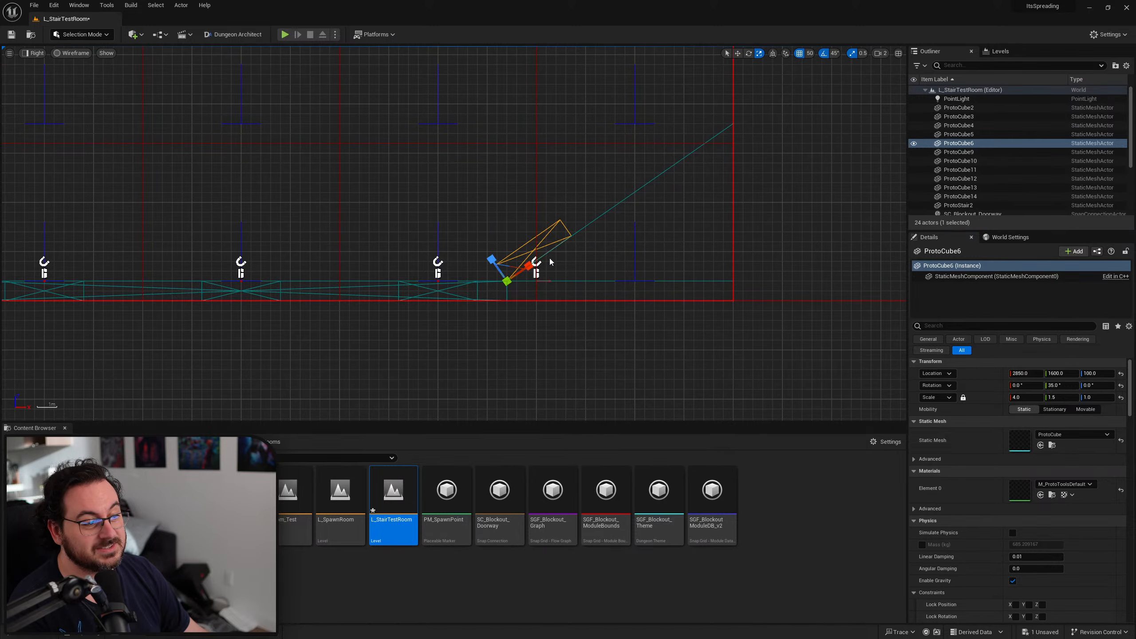
drag(529, 266, 577, 267)
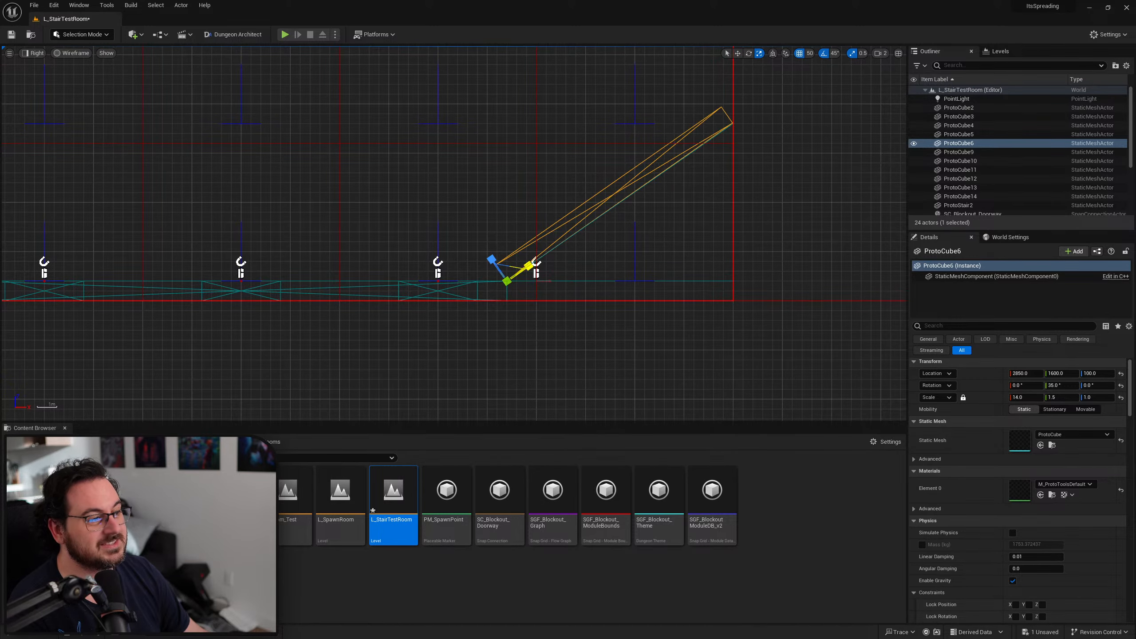
key(Delete)
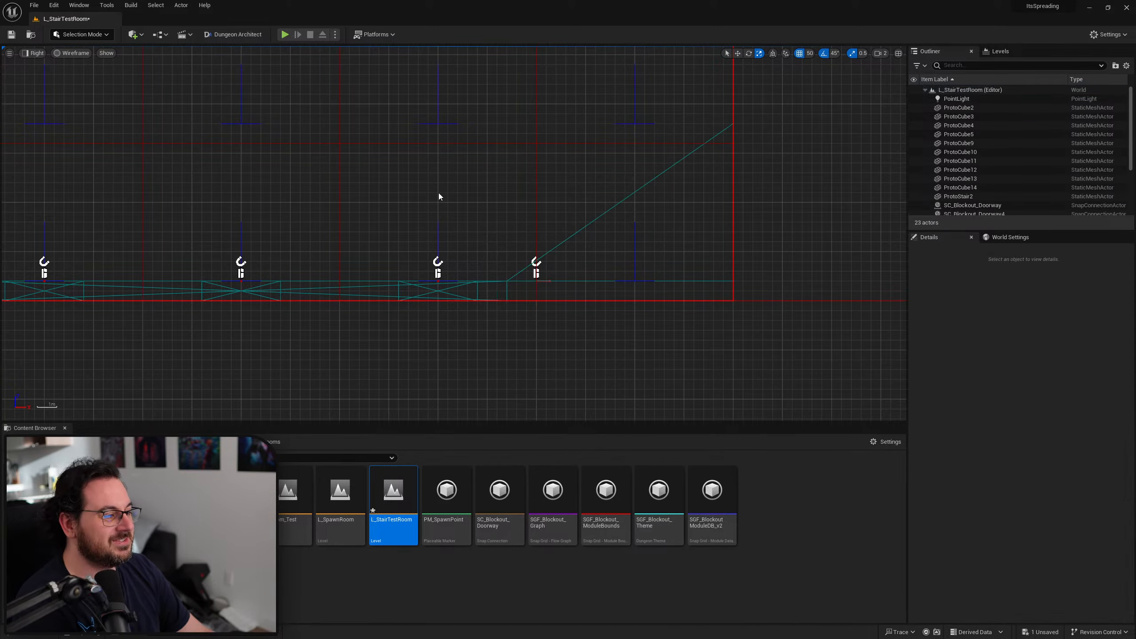
Position the doorway connector atop the stair at 4000, 1500, 900 and set its connection constraint to Module Entrance
key(alt+g)
click(853, 360)
key(w)
mouse_move(595, 305)
right_down()
mouse_move(577, 300)
mouse_move(596, 305)
right_up()
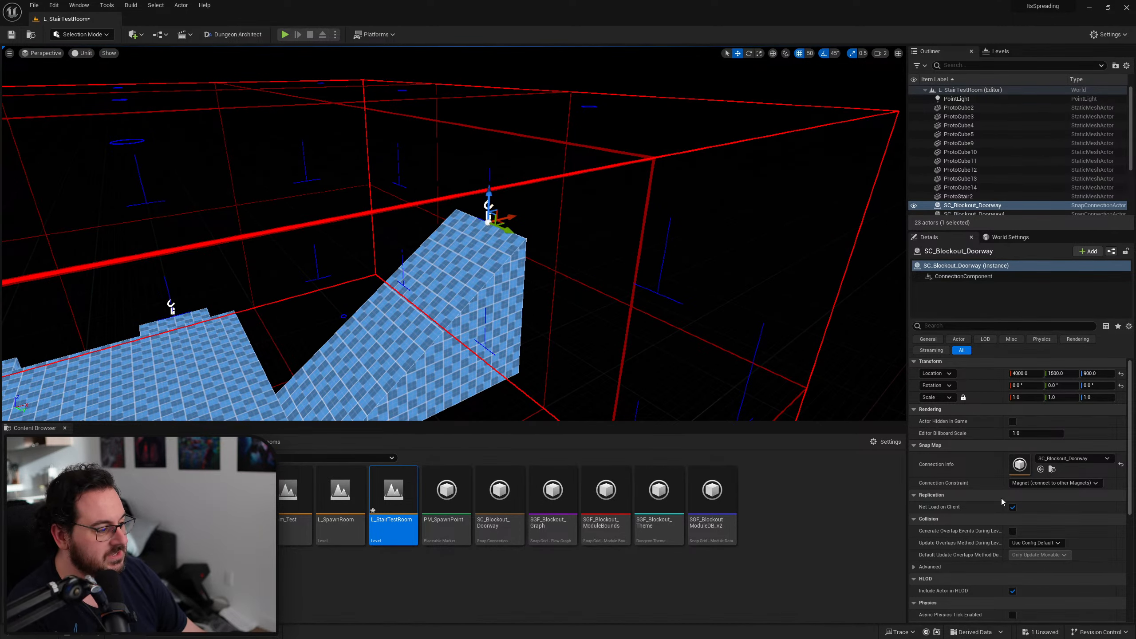
click(1011, 483)
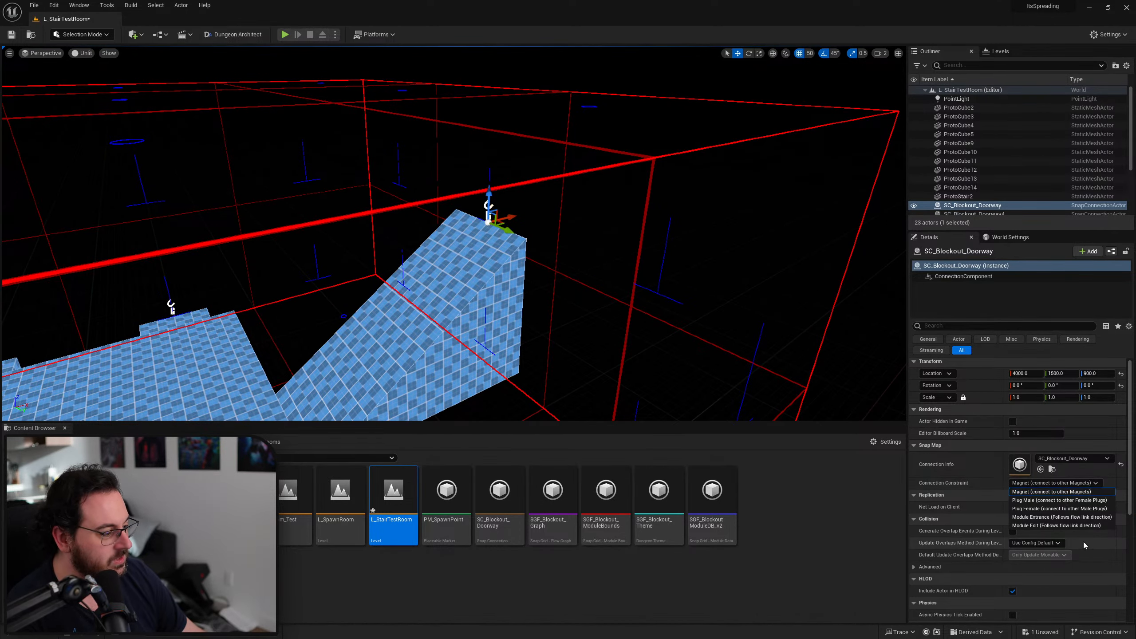
click(1033, 520)
Set the connection constraint of doorway connectors SC_Blockout_Doorway4 through SC_Blockout_Doorway12 to Module Exit and save the level
right_drag(546, 190, 429, 219)
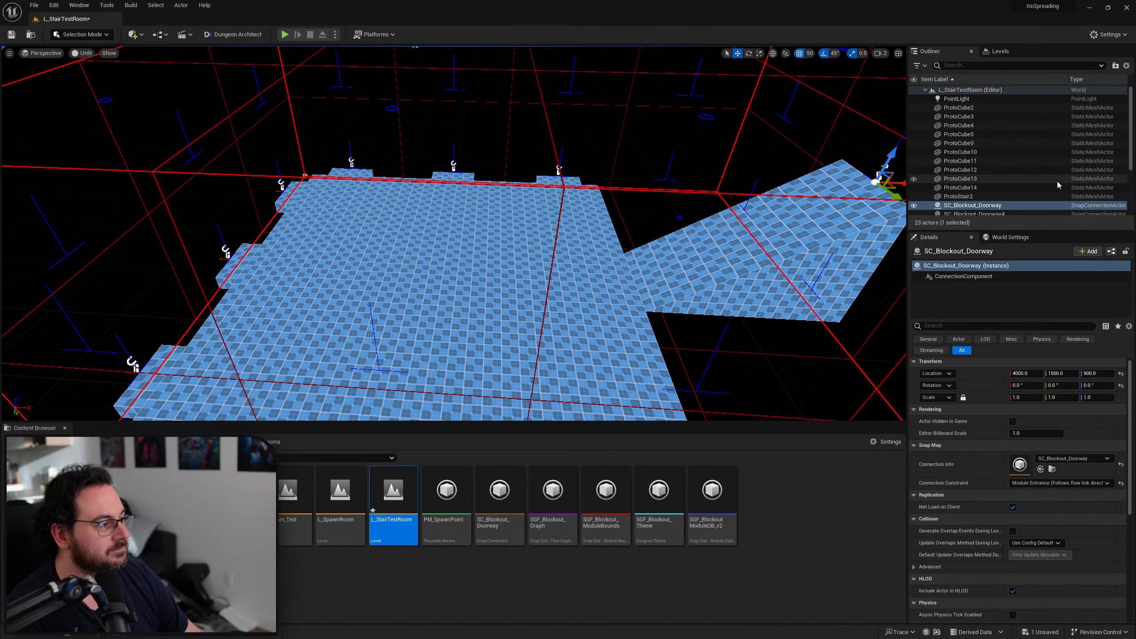
scroll(1023, 183, down, 2)
click(1022, 183)
scroll(1023, 183, down, 2)
scroll(1023, 183, down, 2)
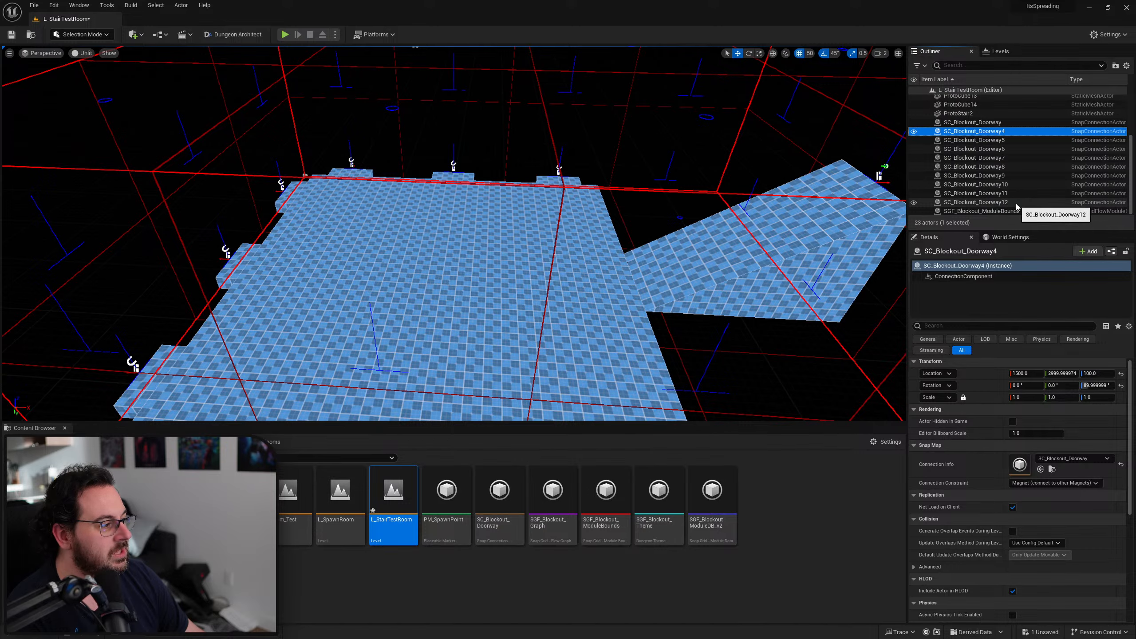
shift+click(1023, 202)
click(1067, 420)
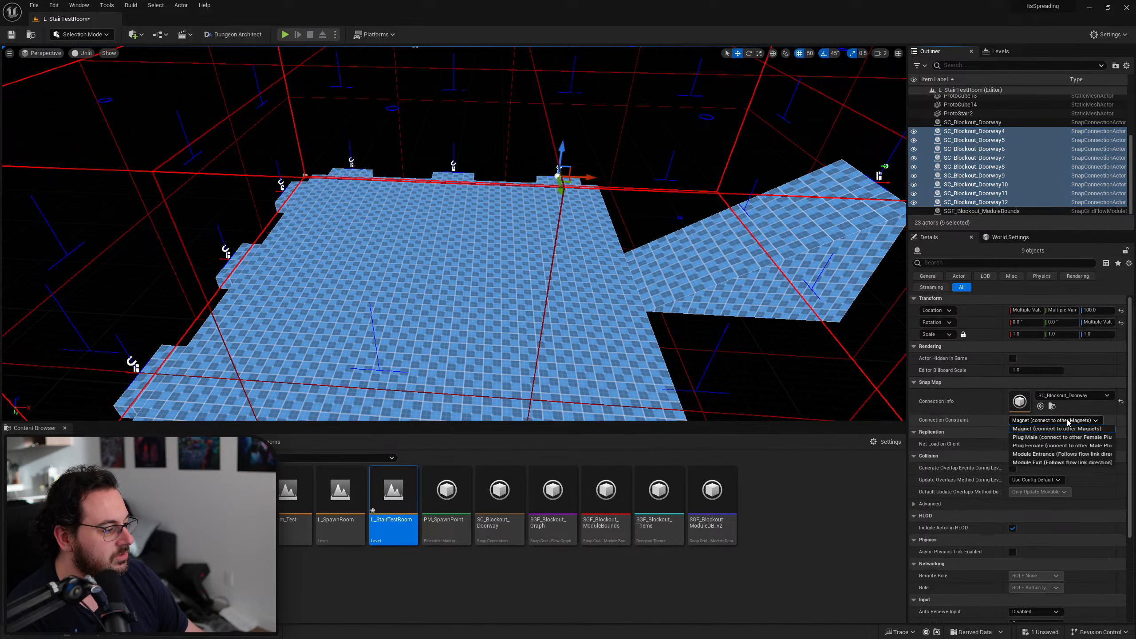
click(1072, 463)
scroll(307, 107, down, 8)
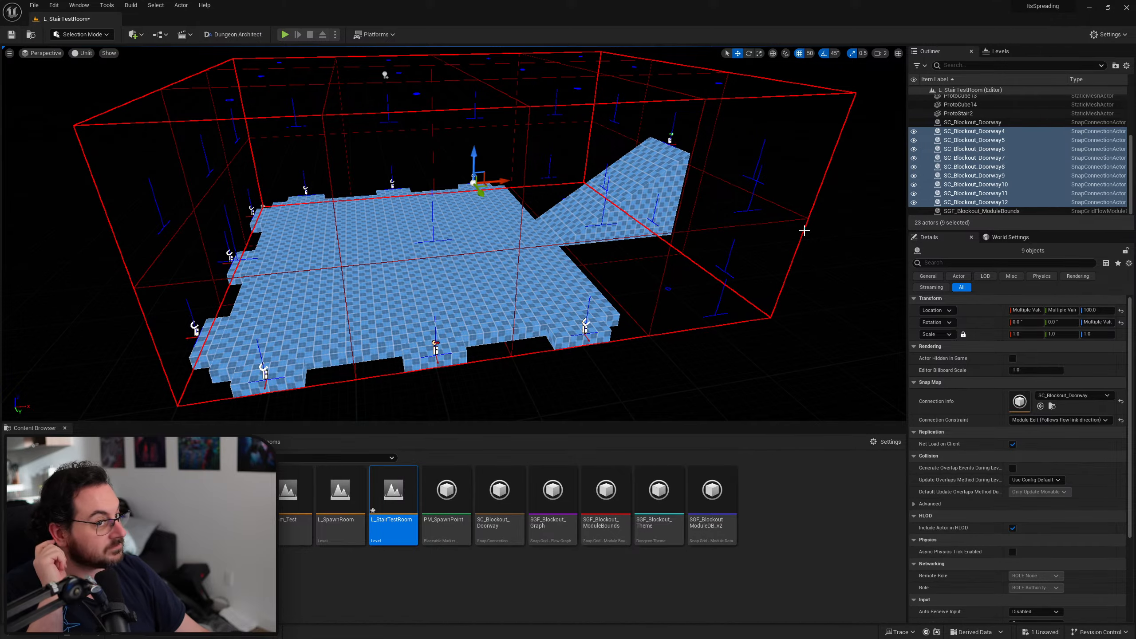
mouse_move(627, 277)
right_down()
mouse_move(644, 271)
mouse_move(628, 291)
mouse_move(620, 278)
right_up()
key(ctrl+s)
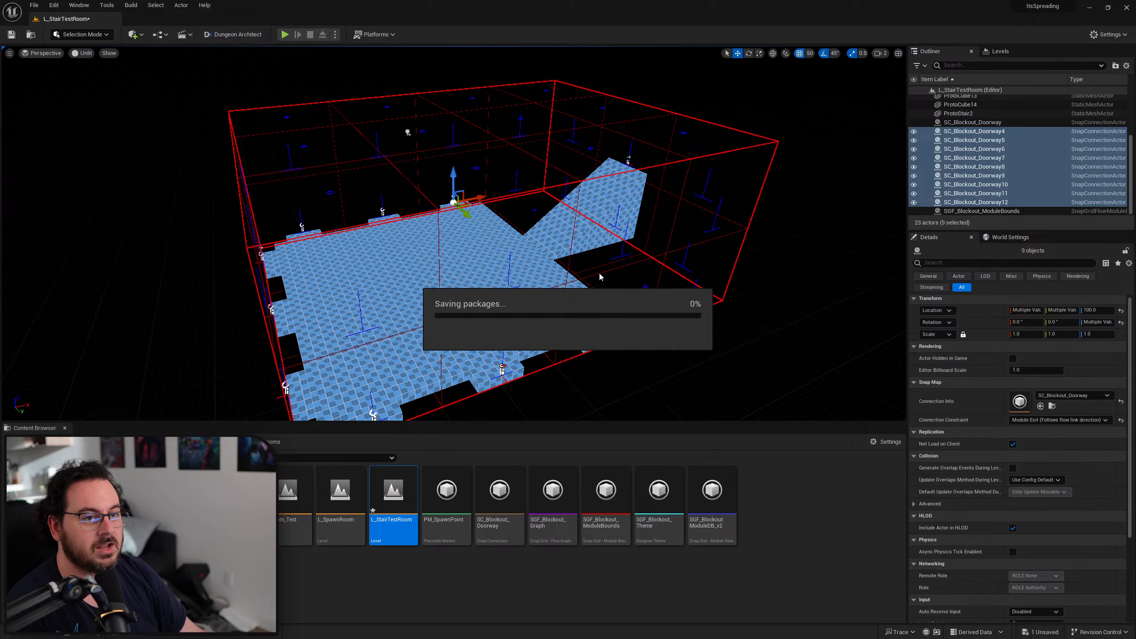
Rename the SGF_BlockoutModuleDB_v2 asset to SGF_Blockout_ModuleDatabase
click(709, 537)
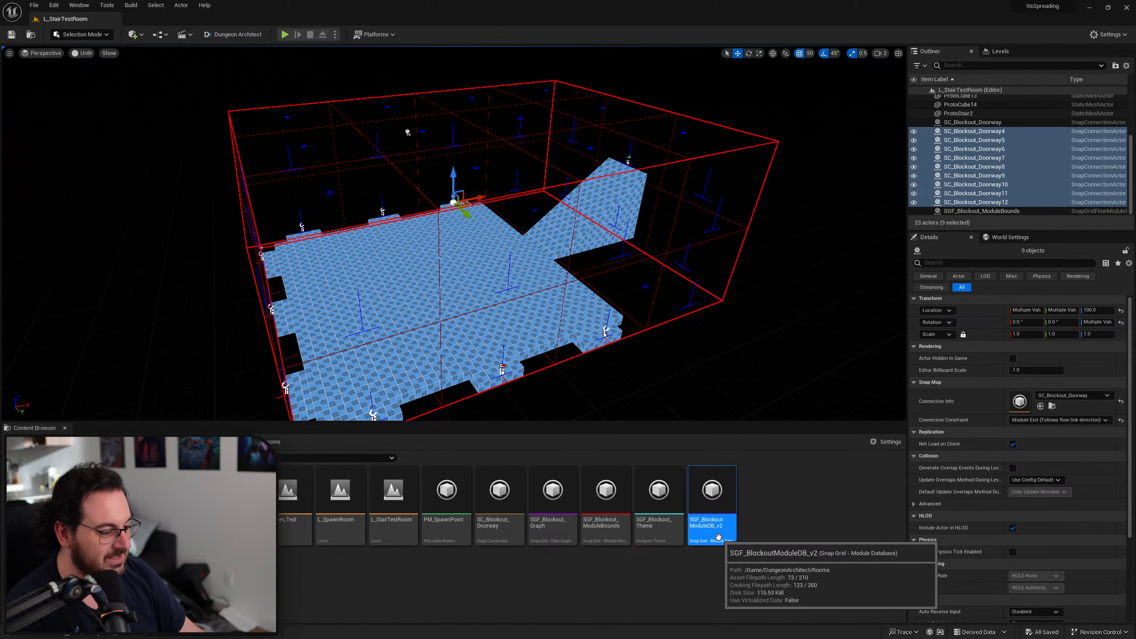
click(716, 532)
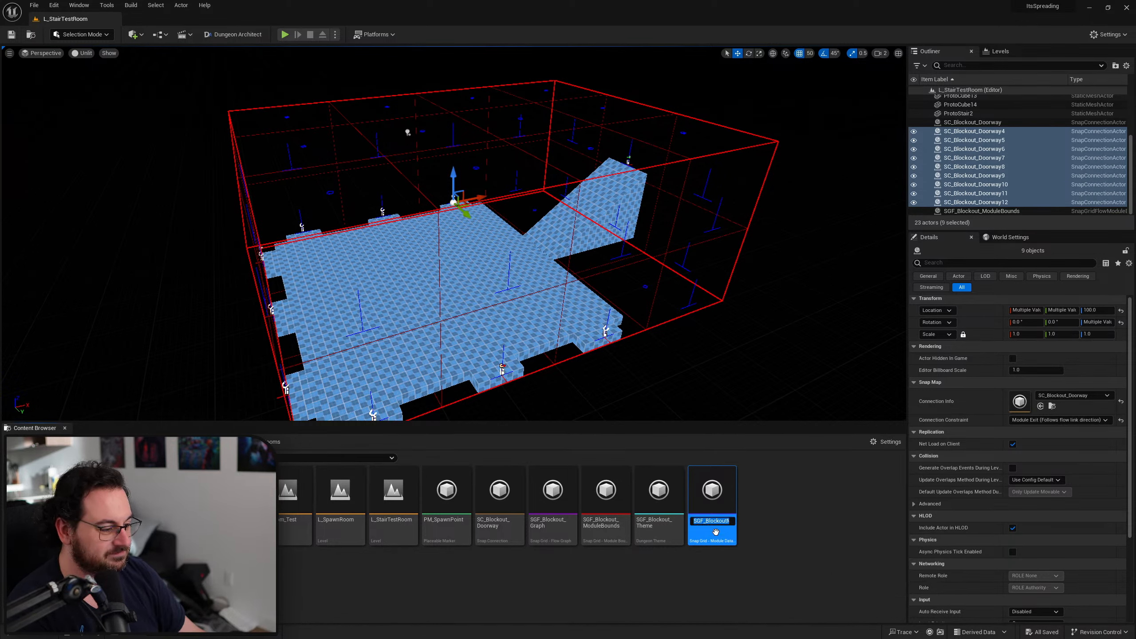
key(End)
key(shift+Left)
key(shift+Left)
key(shift+Left)
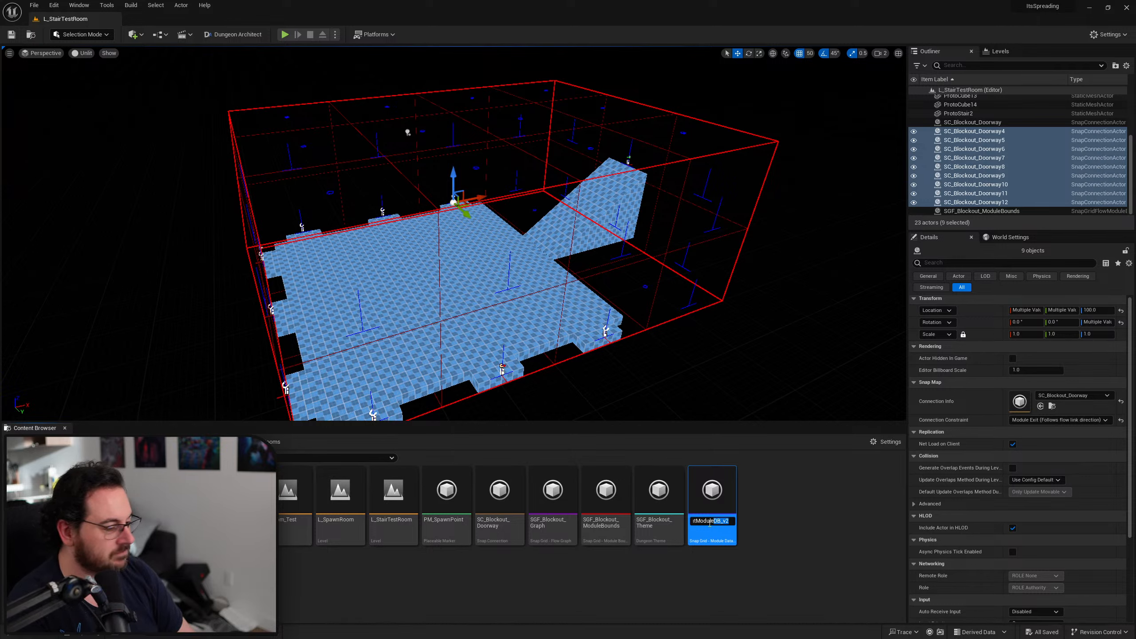
text(Ca)
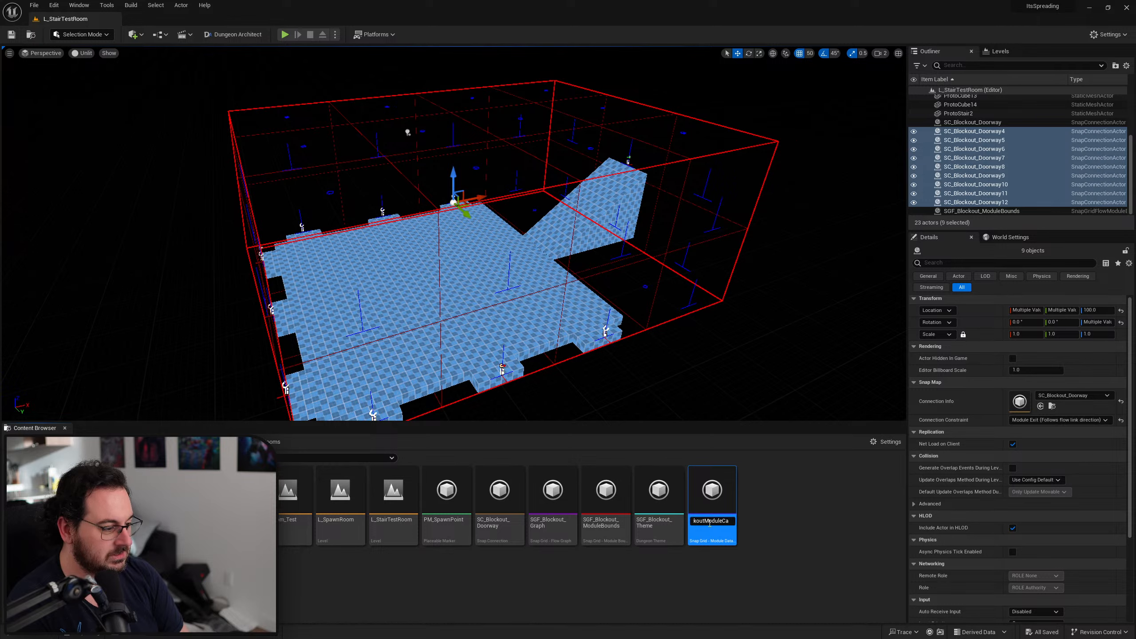
key(BackSpace)
key(BackSpace)
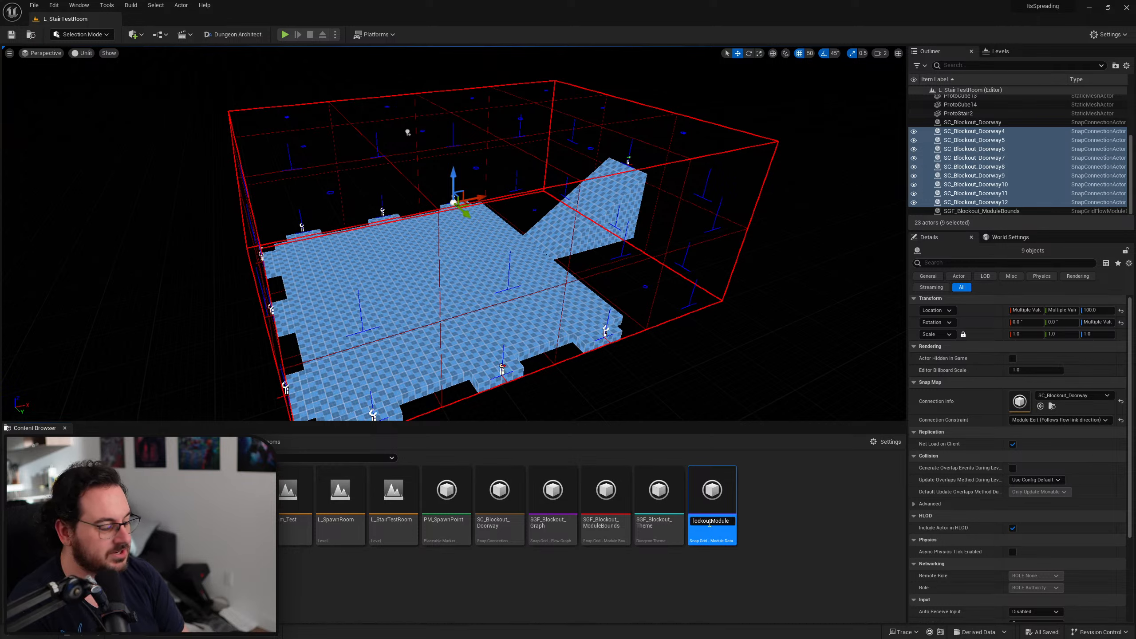
text(Databa)
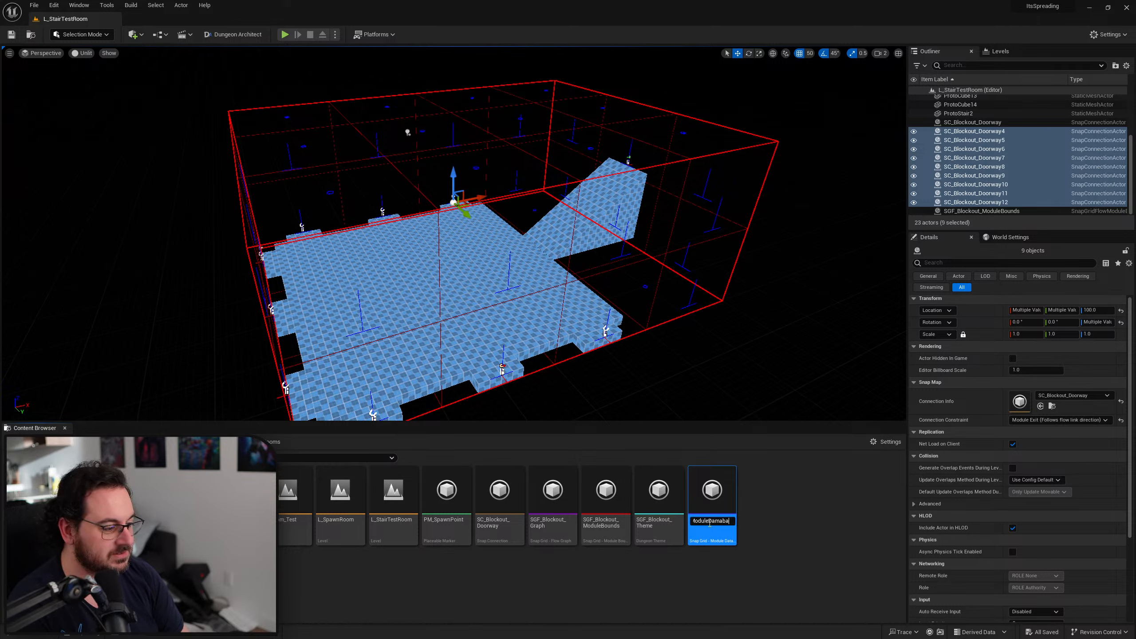
key(BackSpace)
key(BackSpace)
key(BackSpace)
key(BackSpace)
key(BackSpace)
key(BackSpace)
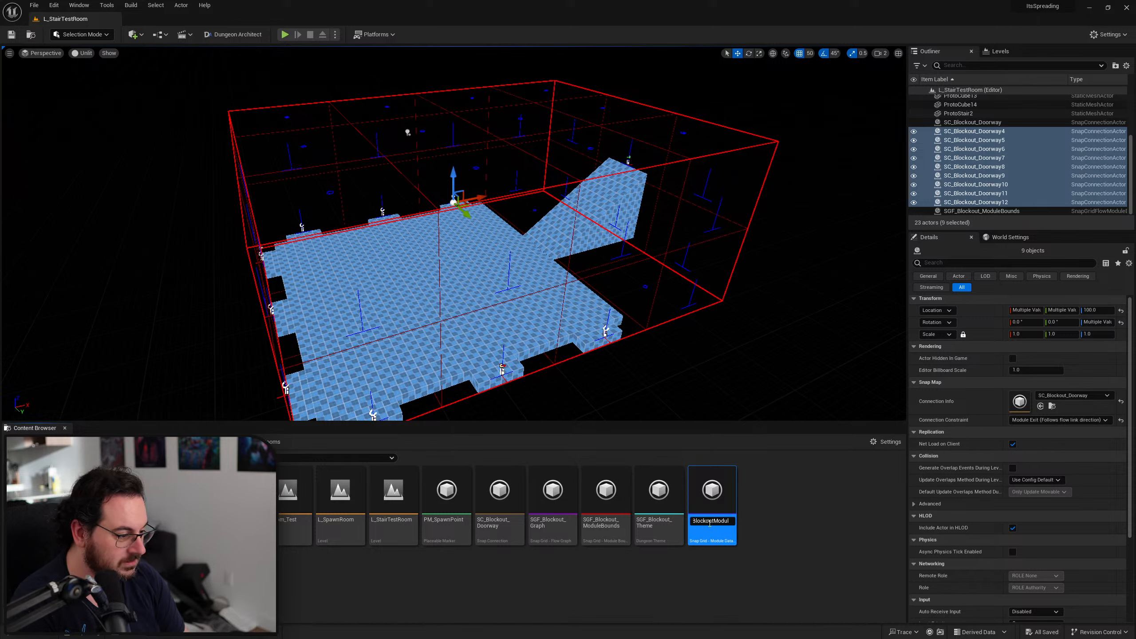
text(_Database)
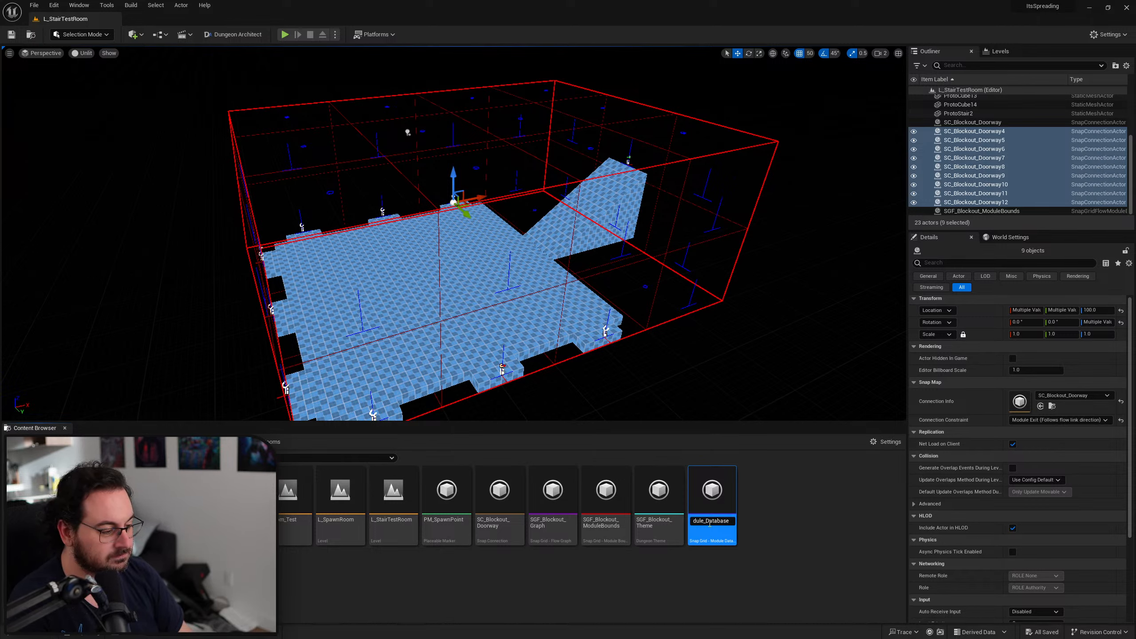
key(Left)
key(Left)
key(Left)
key(Left)
key(Left)
key(Left)
key(Left)
key(Left)
key(Left)
key(Left)
key(Left)
key(Left)
key(Left)
key(Left)
key(Left)
key(Left)
key(Left)
key(Left)
key(Left)
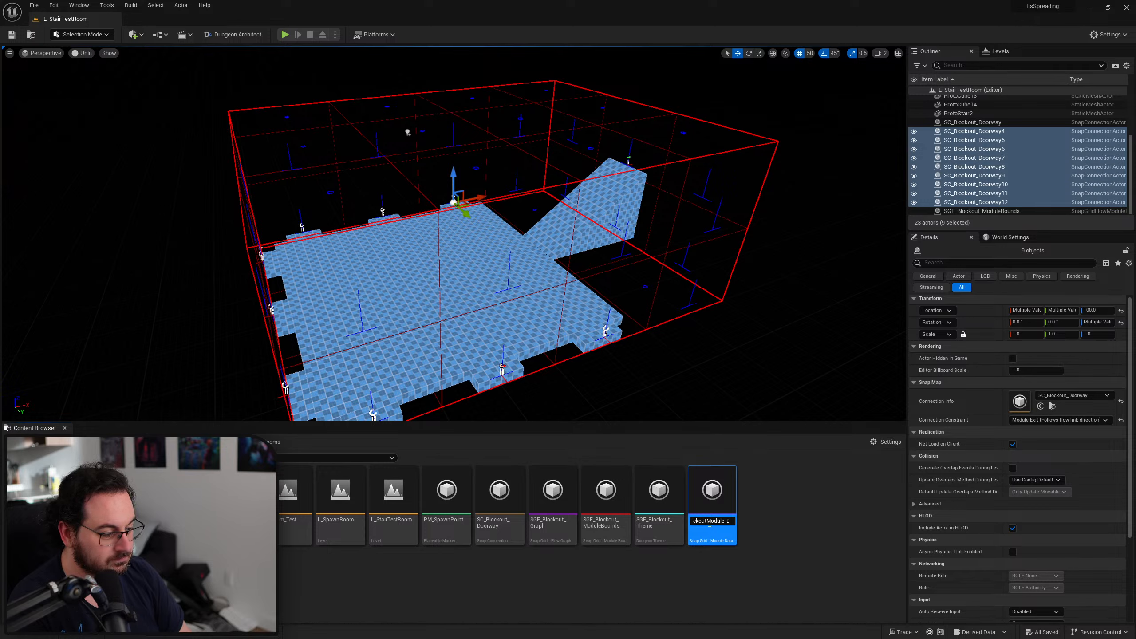
text(_)
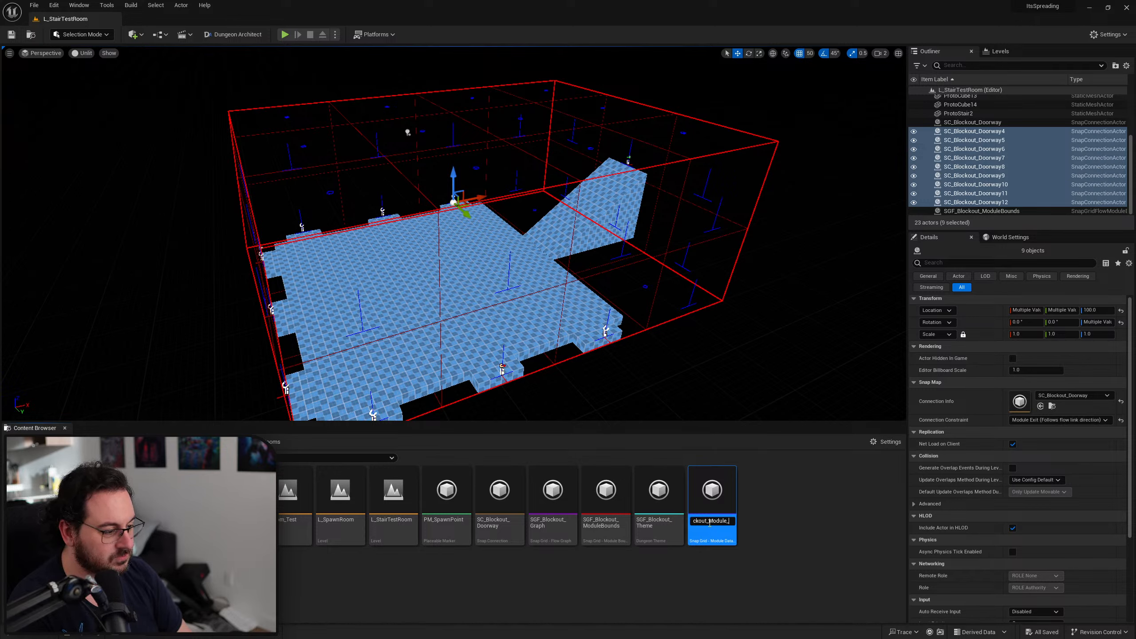
key(Return)
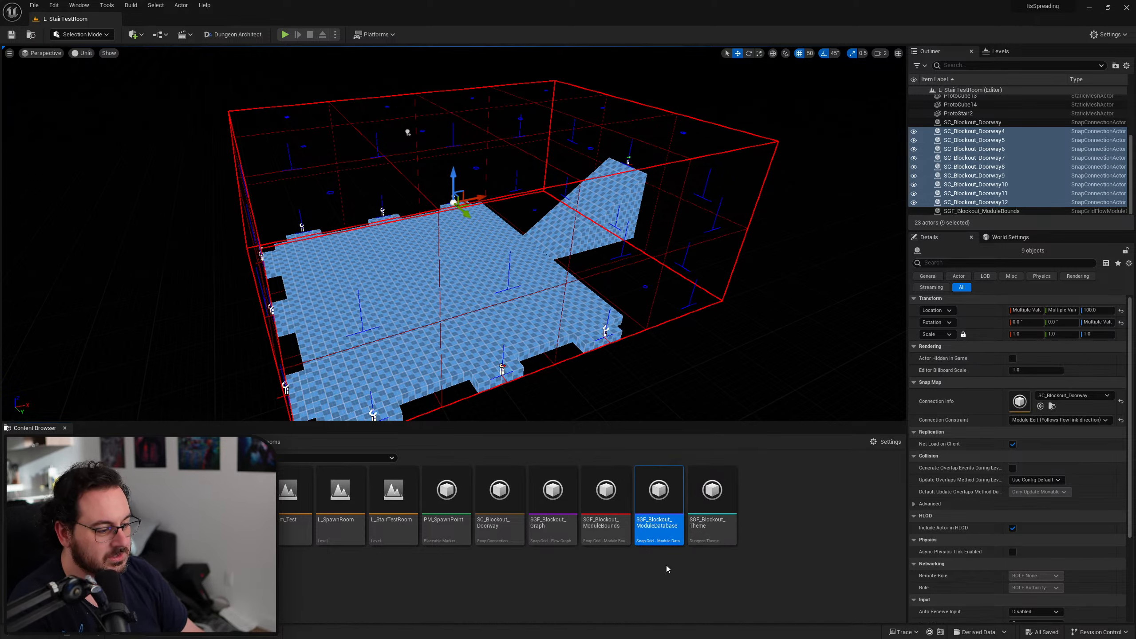
click(621, 529)
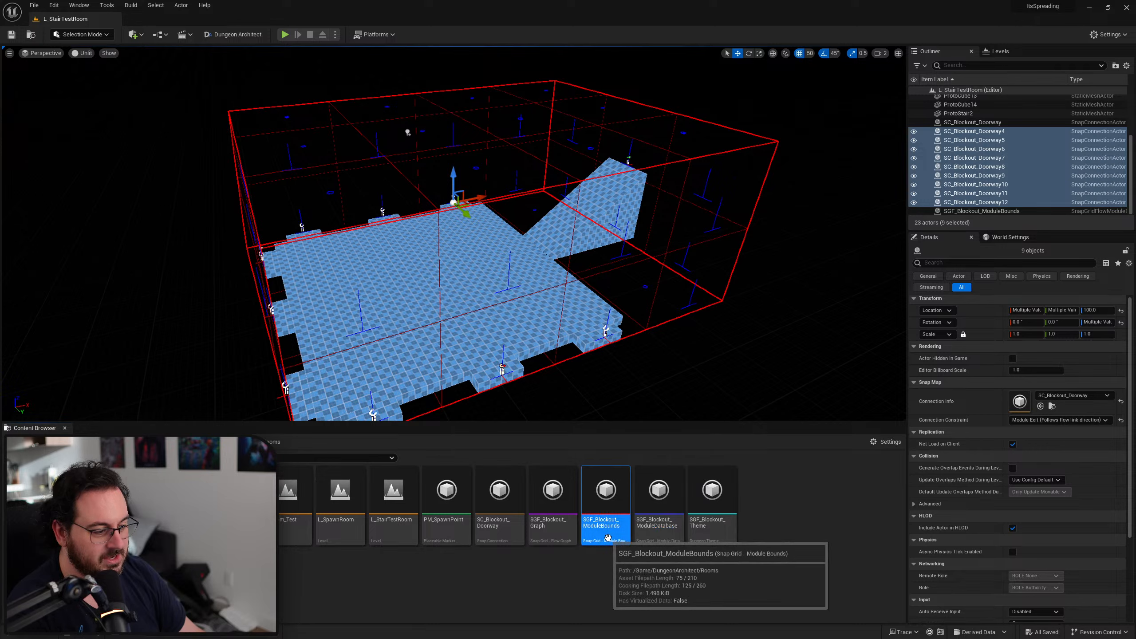
click(614, 535)
key(End)
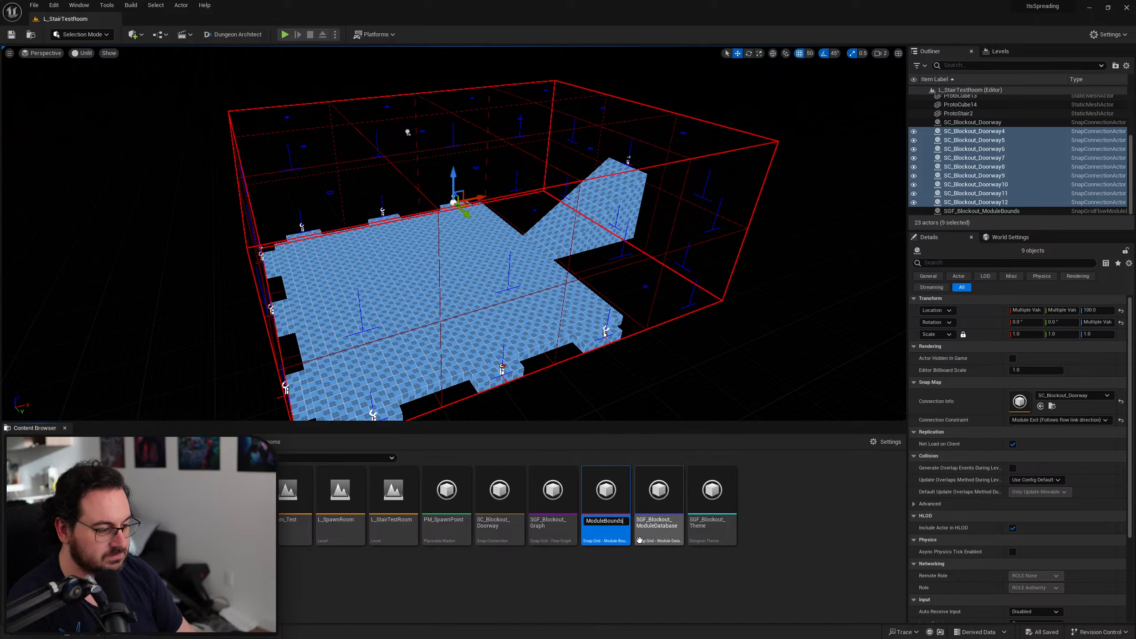
click(637, 567)
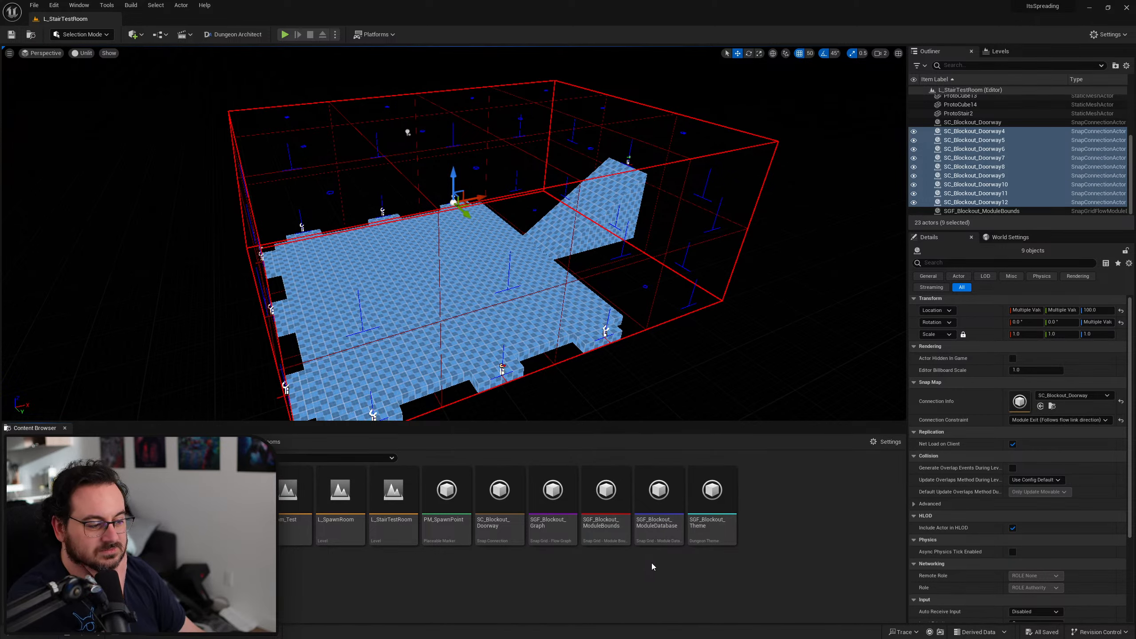
Add a fourth module entry to SGF_Blockout_ModuleDatabase and assign the L_StairTestRoom level to it
click(666, 519)
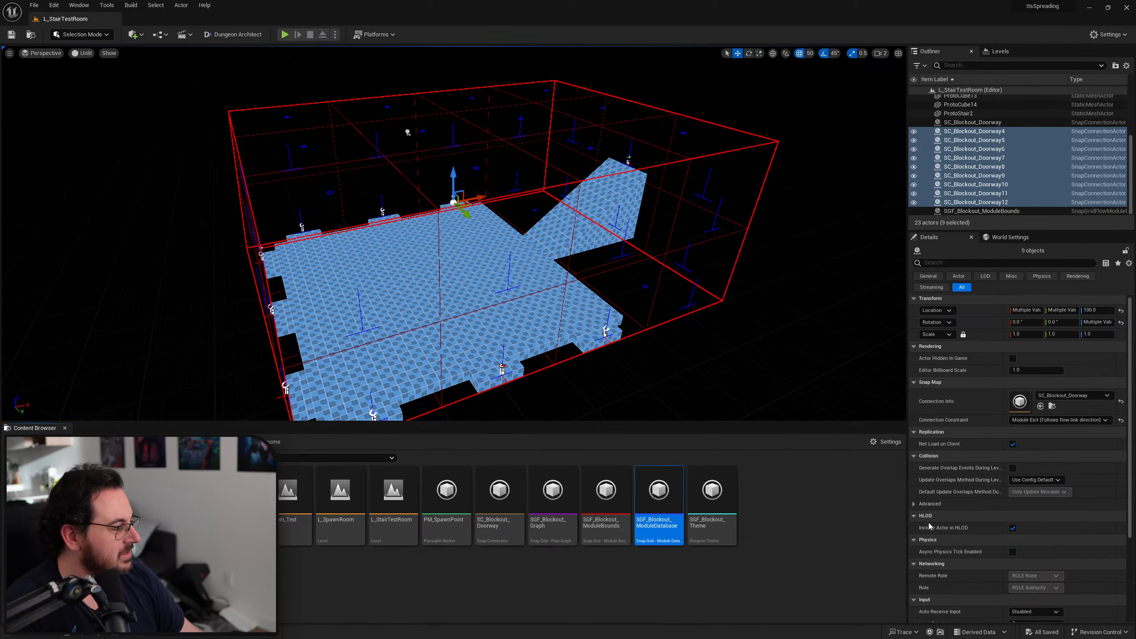
drag(572, 83, 492, 93)
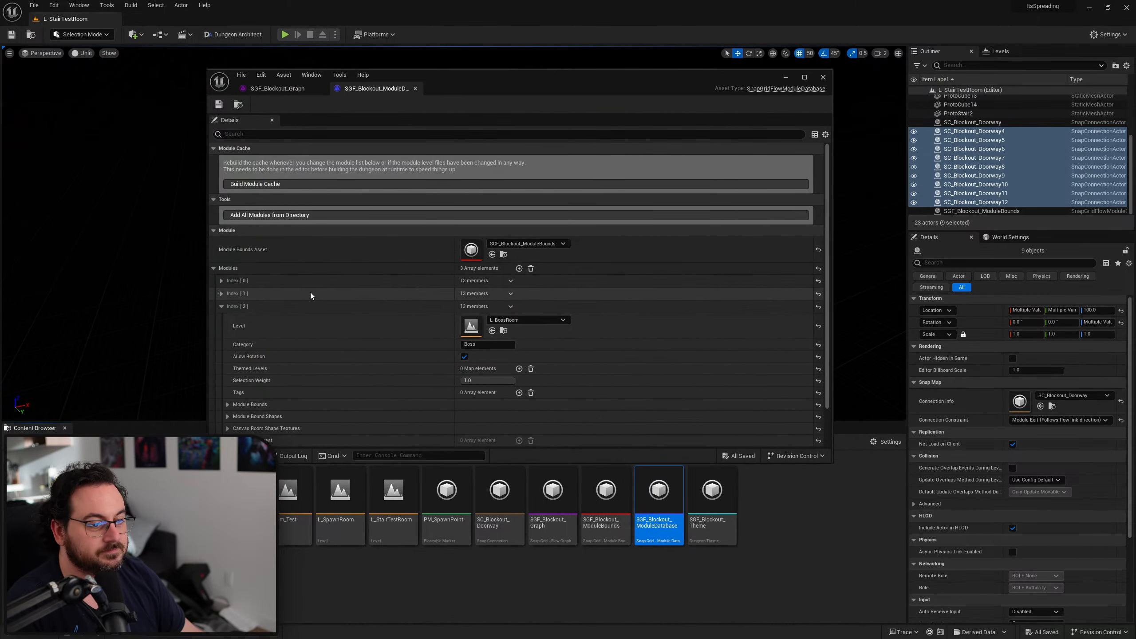
click(222, 306)
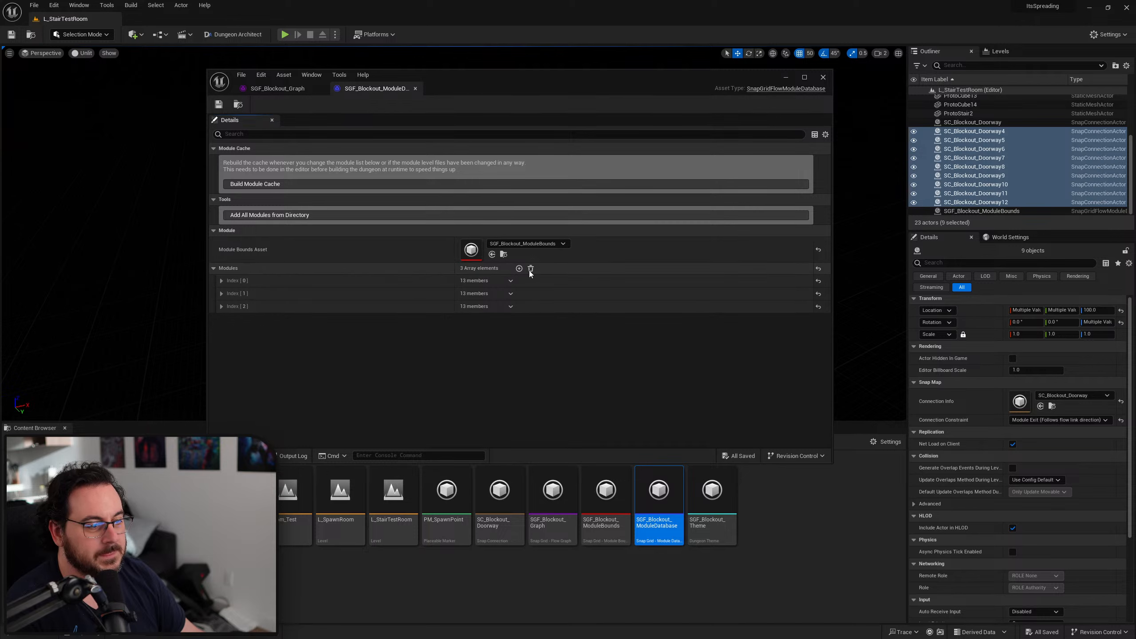
click(520, 268)
click(222, 319)
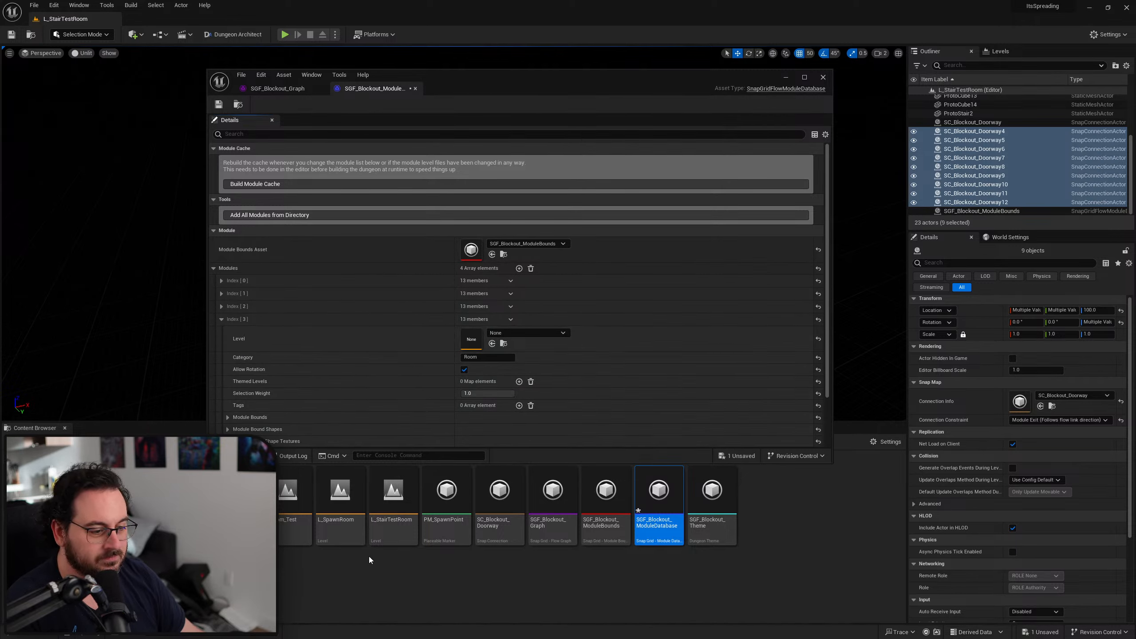
drag(393, 492, 492, 343)
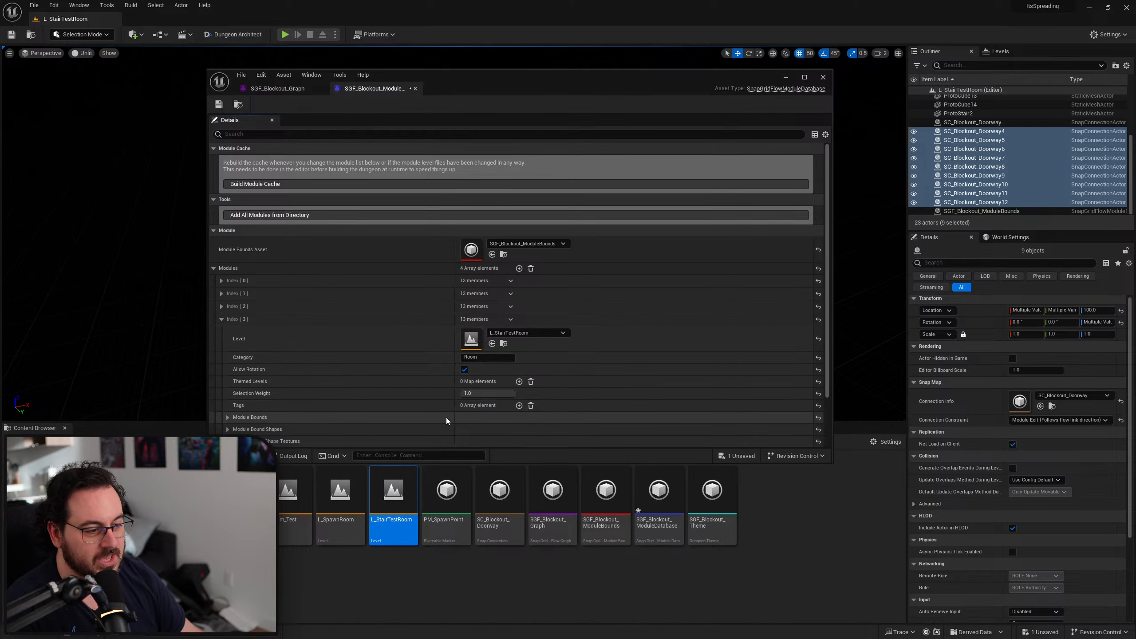
Rebuild the module cache of the blockout module database and return to the level editor
scroll(414, 400, down, 1)
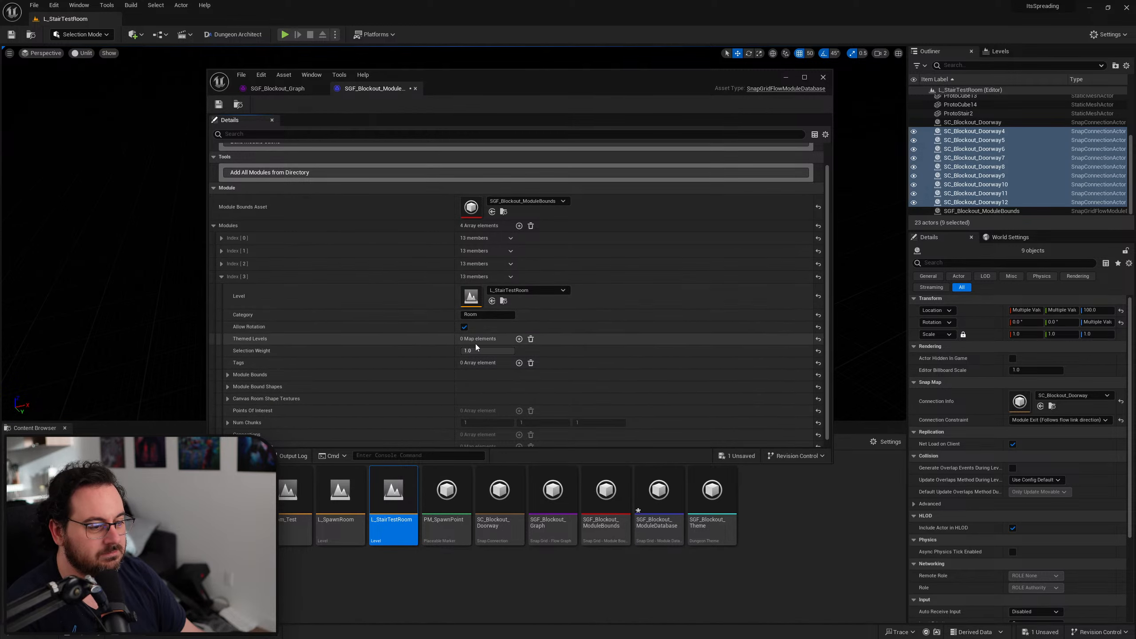
scroll(457, 380, down, 1)
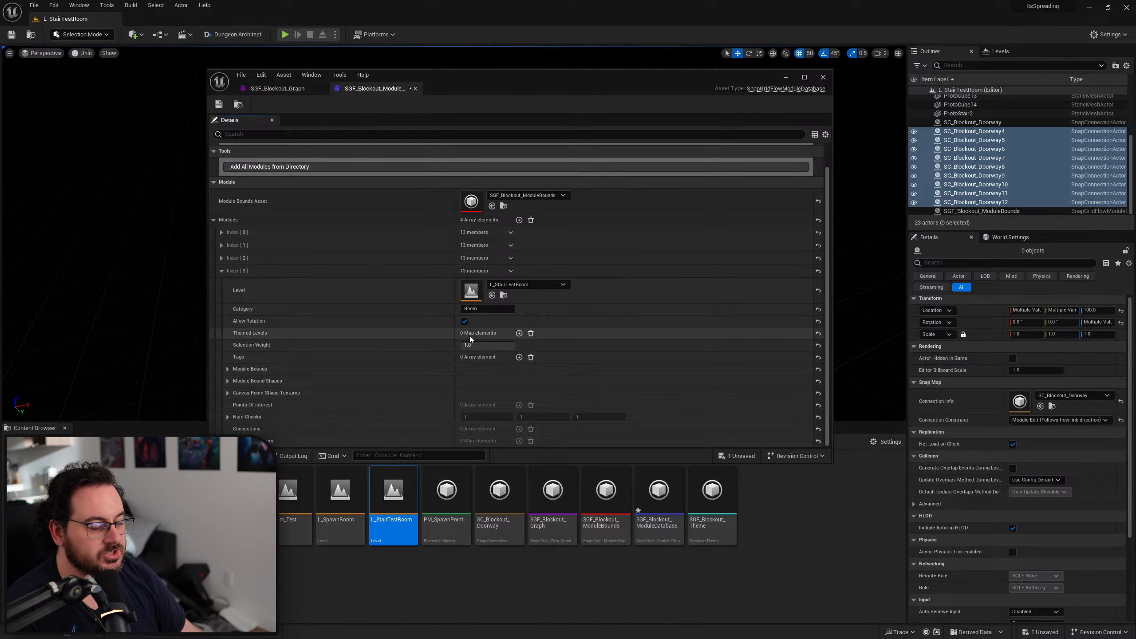
scroll(259, 179, up, 1)
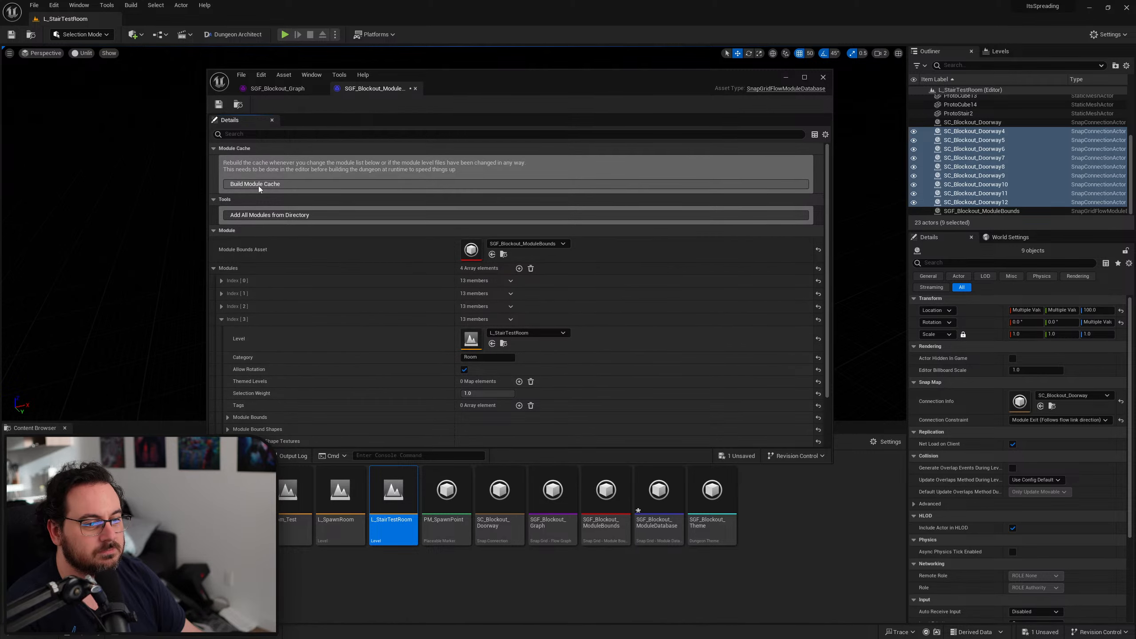
click(259, 184)
drag(495, 89, 0, 90)
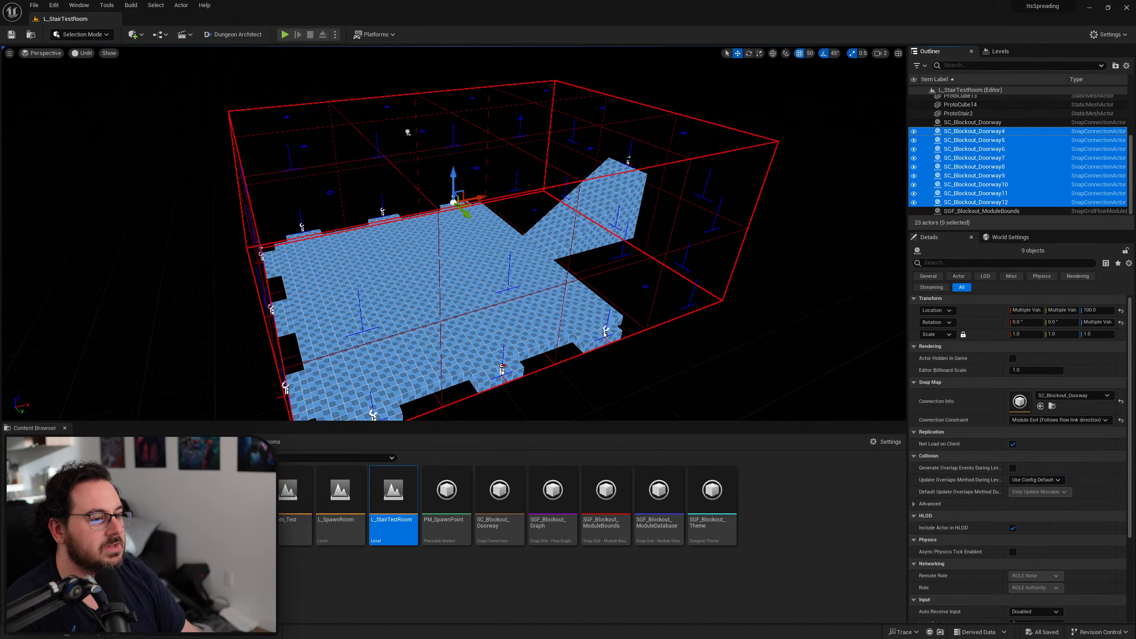
Open the recent level L_BlockoutTesting, play-test the generated dungeon in a full-size viewport, and stop the session
click(34, 5)
mouse_move(101, 58)
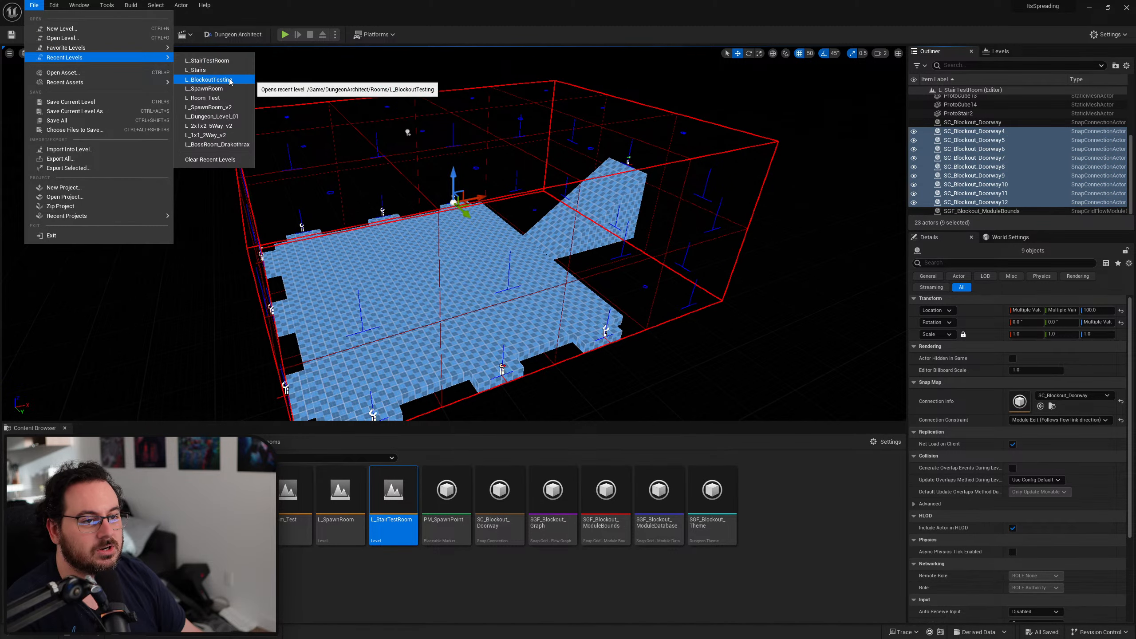
click(209, 80)
key(F11)
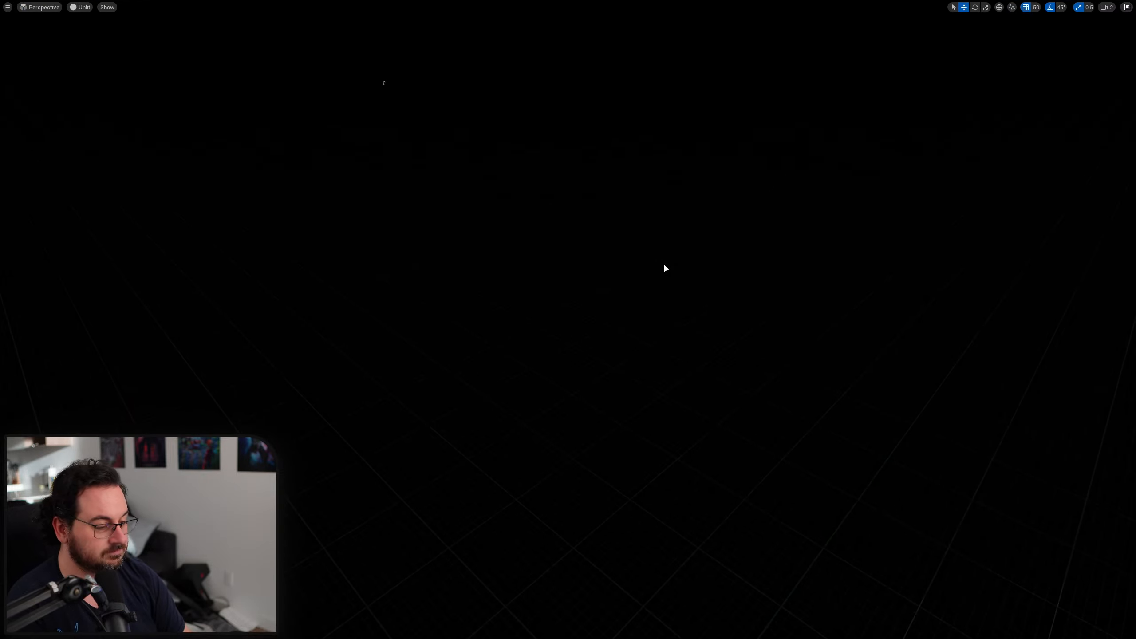
key(alt+p)
click(665, 267)
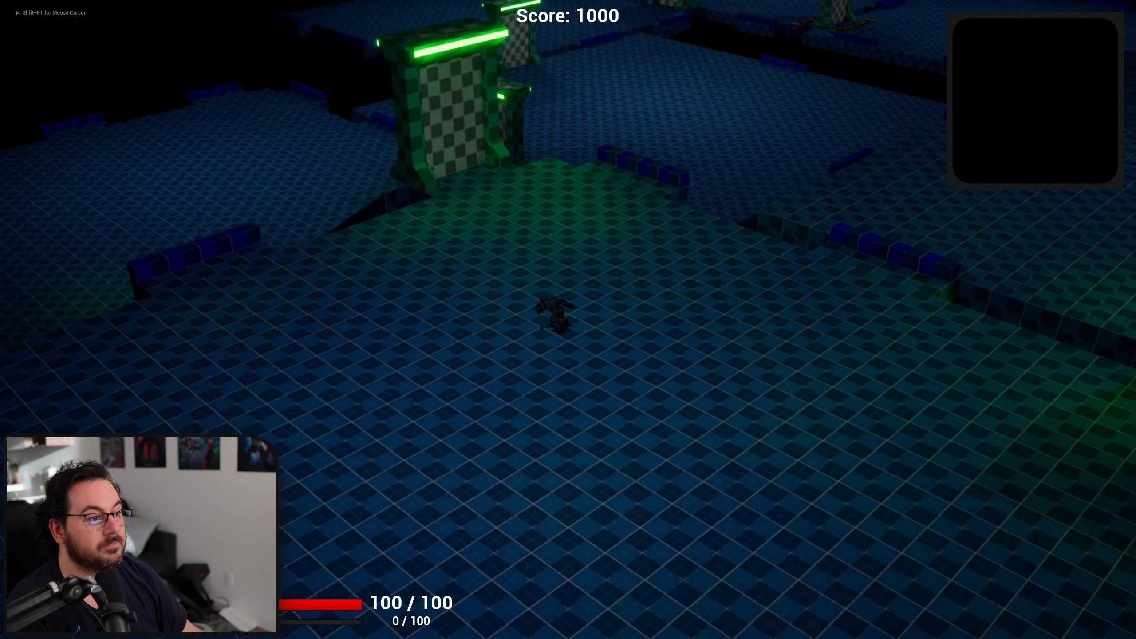
key(Escape)
key(F11)
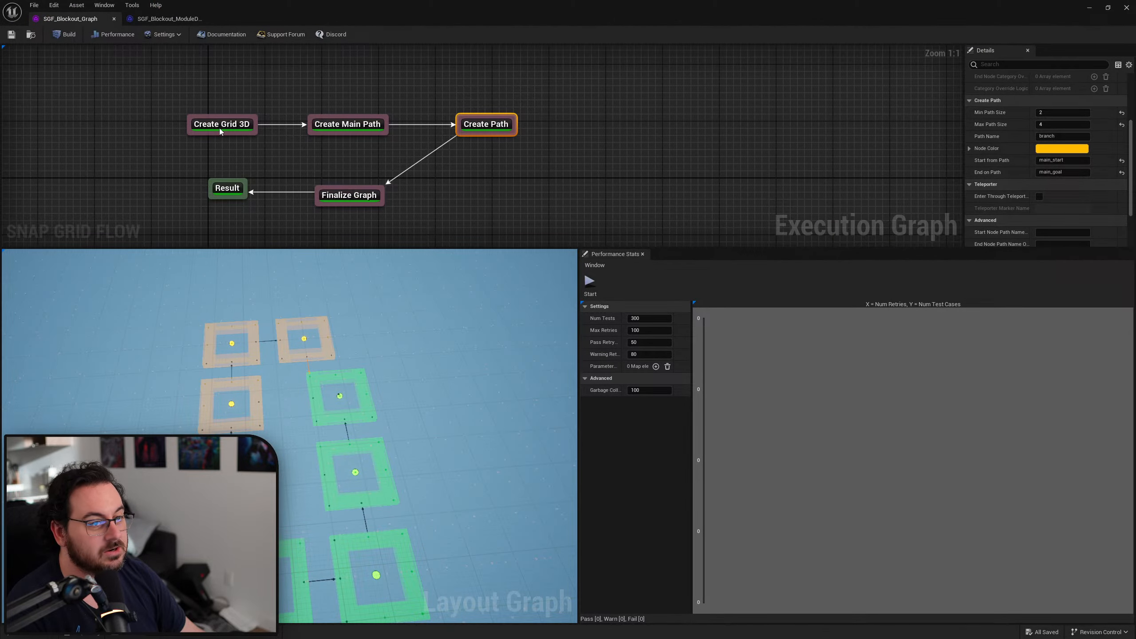
Set the Z grid size of the Create Grid 3D node in SGF_Blockout_Graph to 10
click(220, 131)
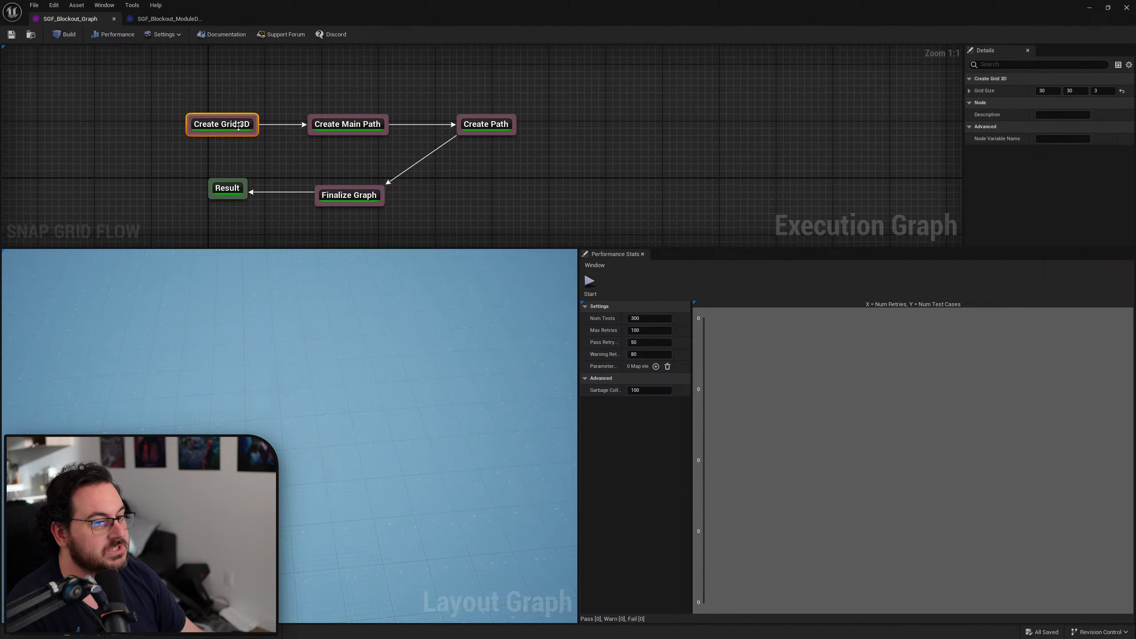
click(1100, 91)
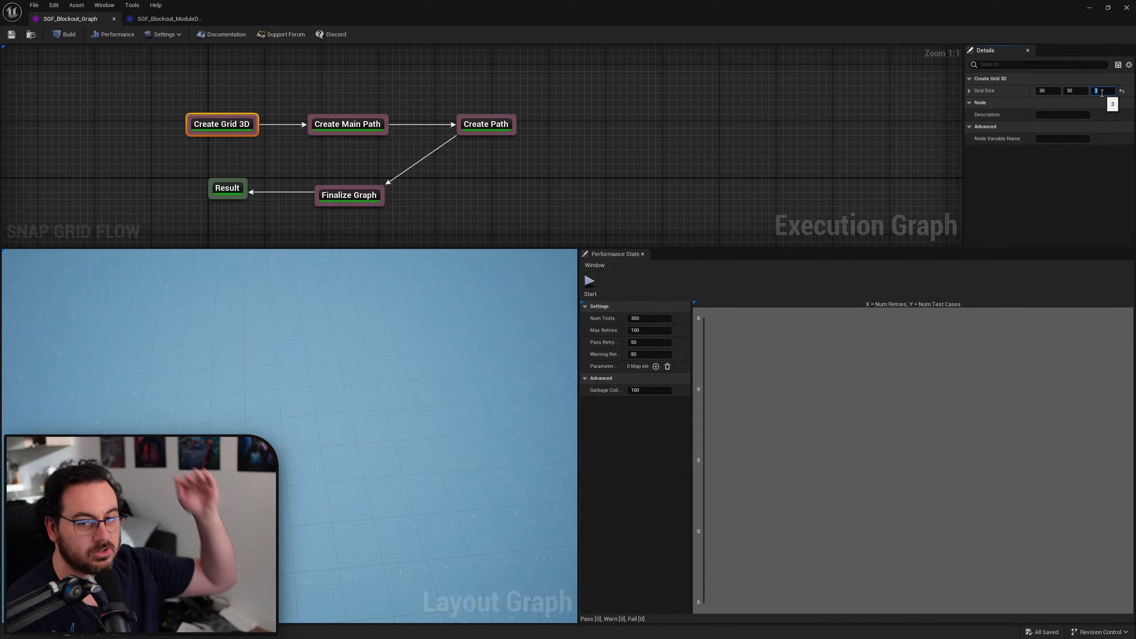
text(10)
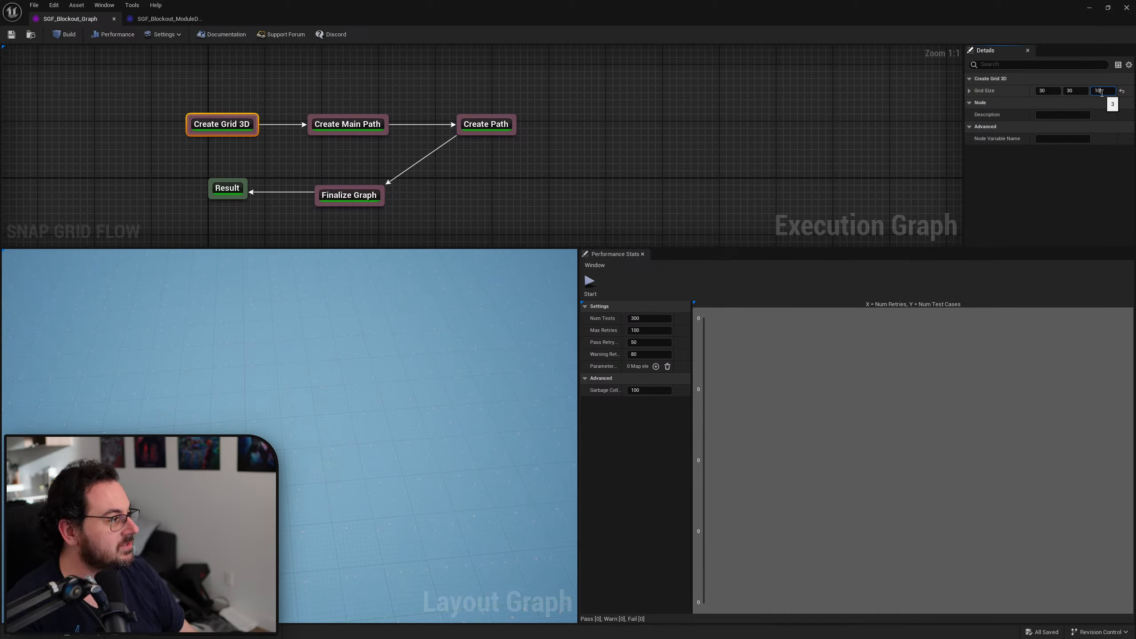
Apply the Z grid size of 10 to the Create Grid 3D node
key(Return)
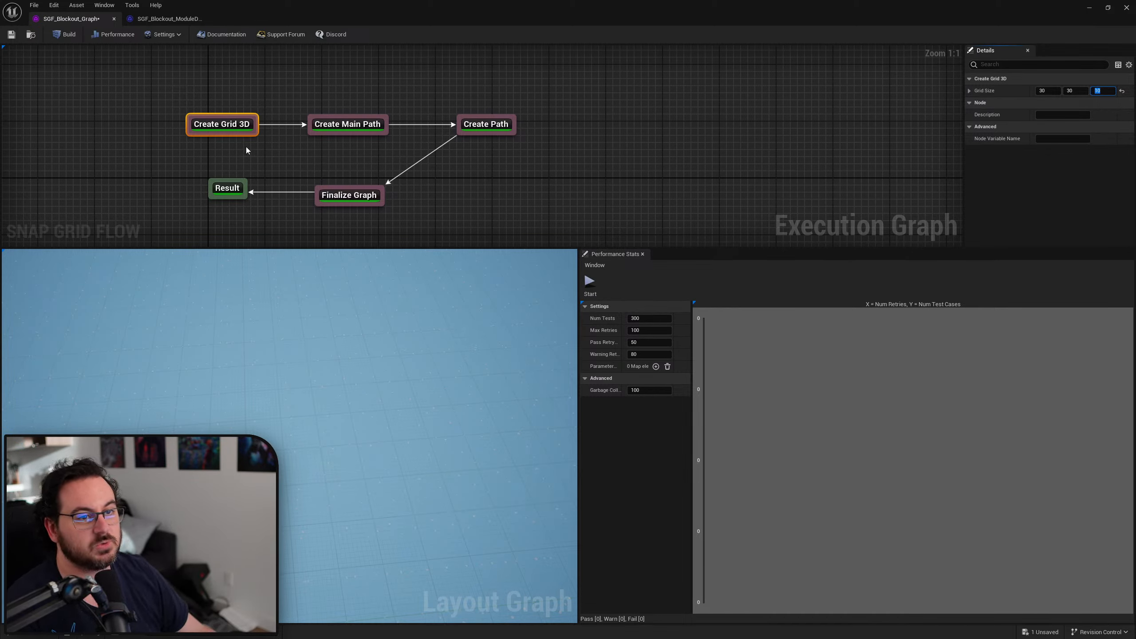
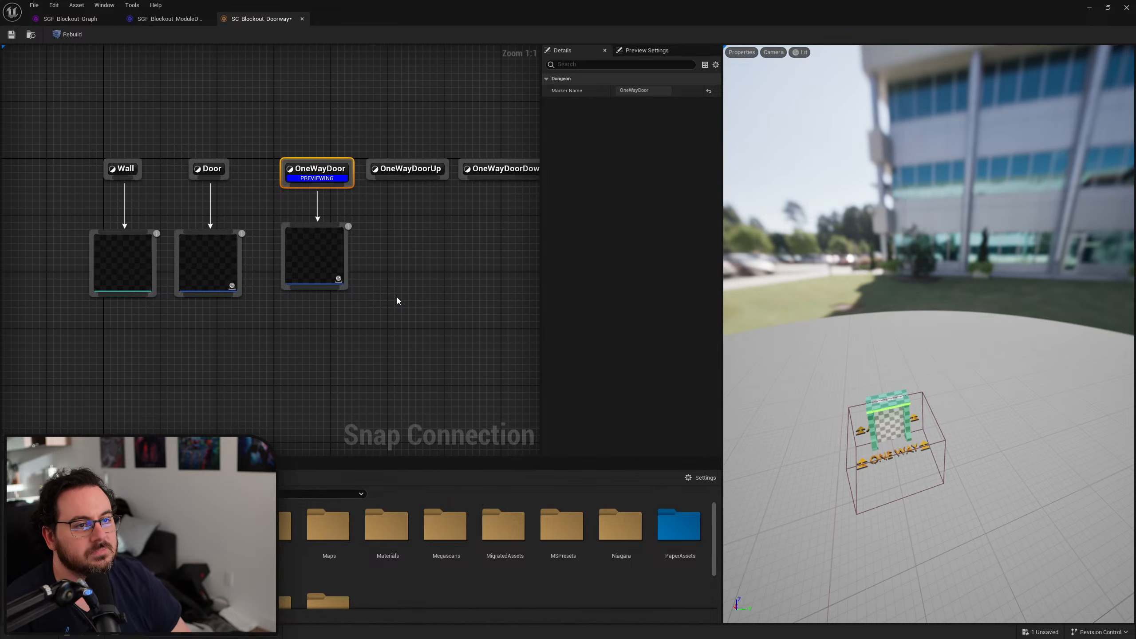
Open the SGF_Blockout_Theme asset from the level editor's assets and view its marker nodes in a full-size editor
drag(481, 3, 454, 86)
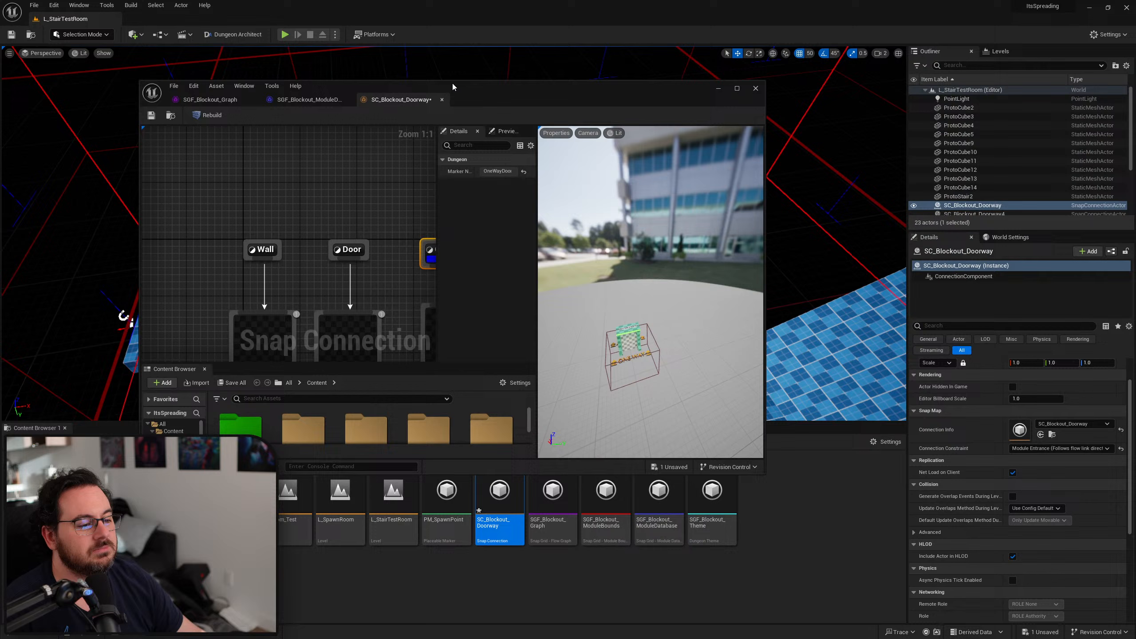
double_click(724, 541)
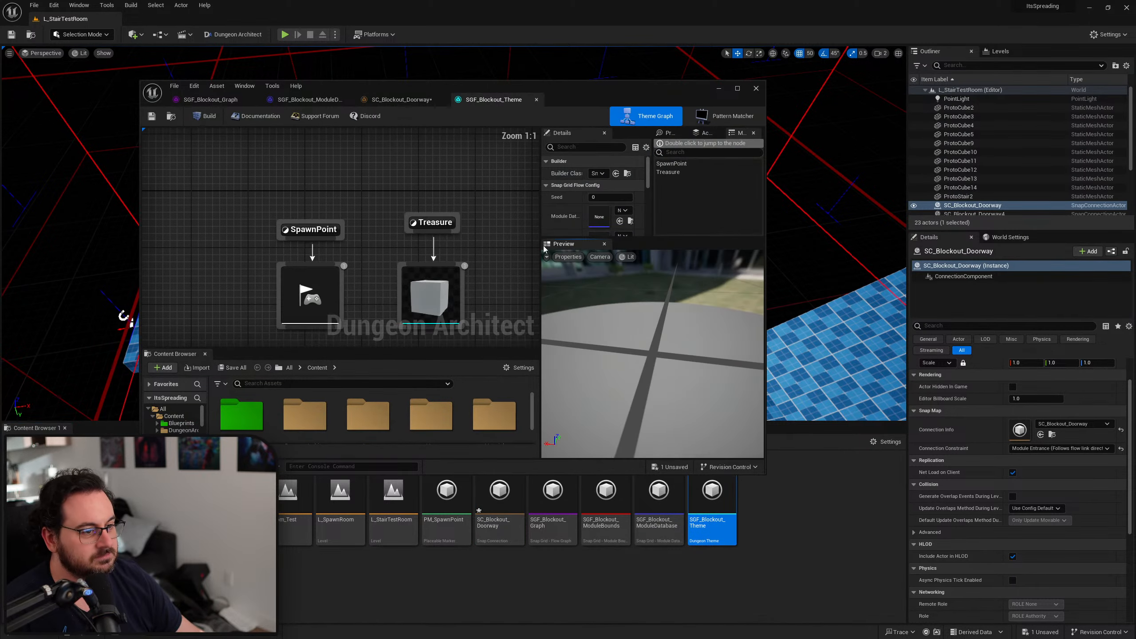
double_click(559, 88)
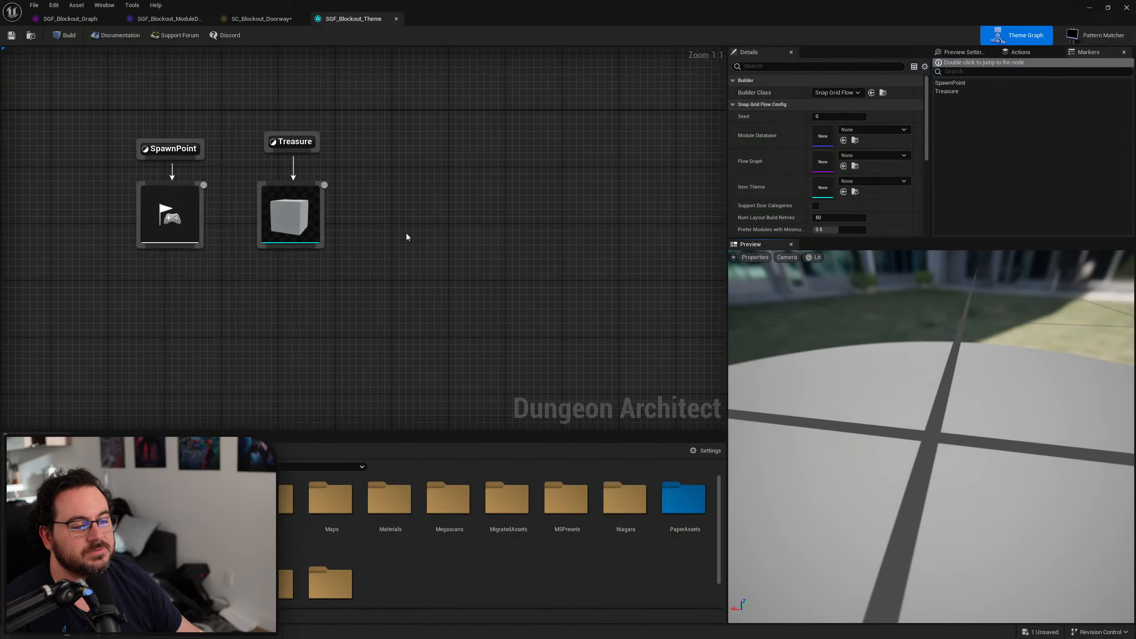
right_drag(406, 237, 537, 239)
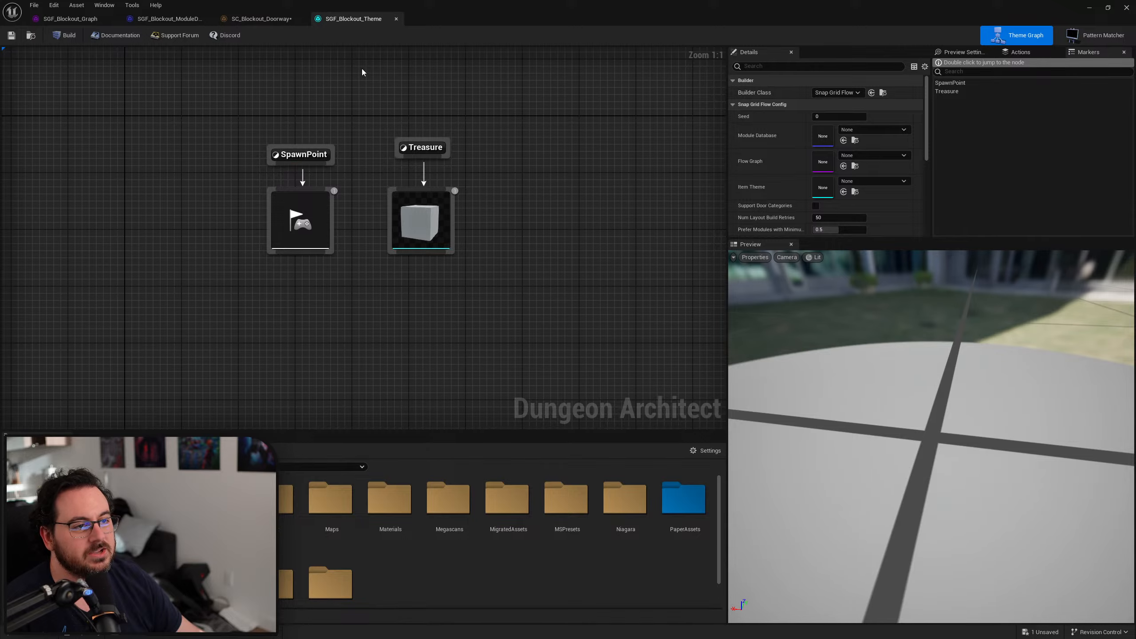
Open the recent level L_SpawnRoom and examine the PM_SpawnPoint marker in the middle of the room
drag(566, 14, 1135, 291)
right_drag(531, 172, 530, 215)
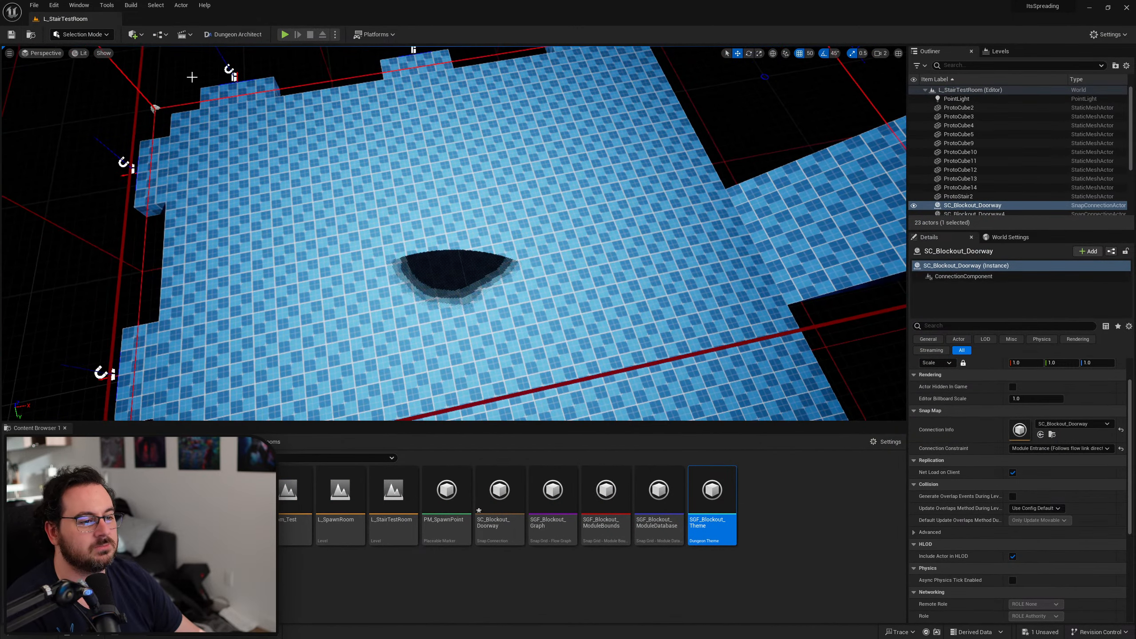
click(34, 5)
mouse_move(141, 62)
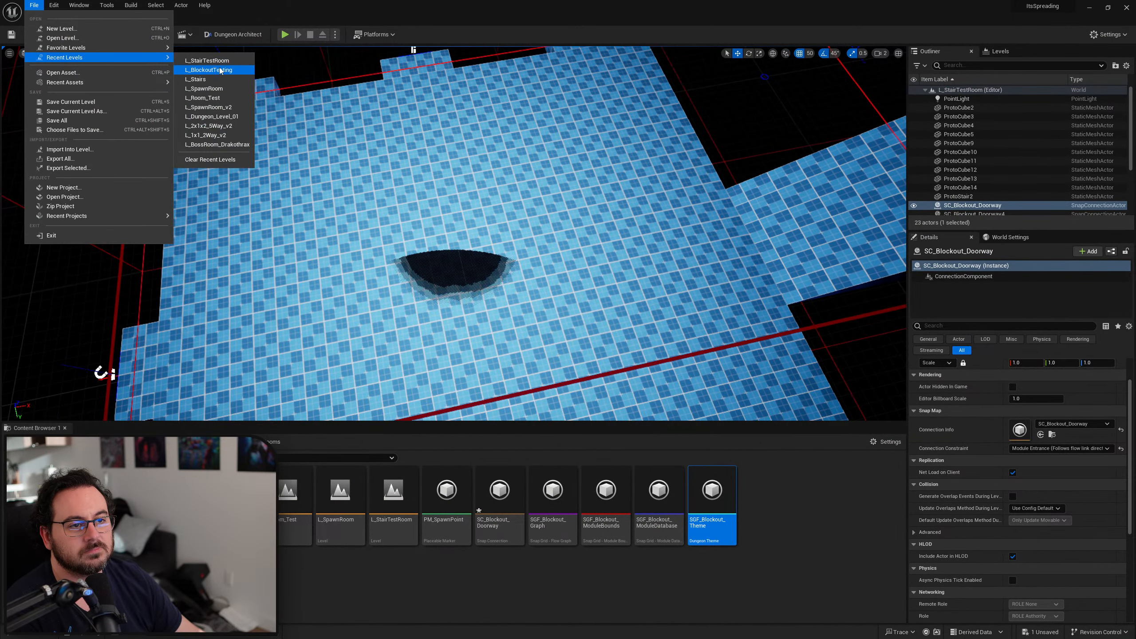
click(205, 88)
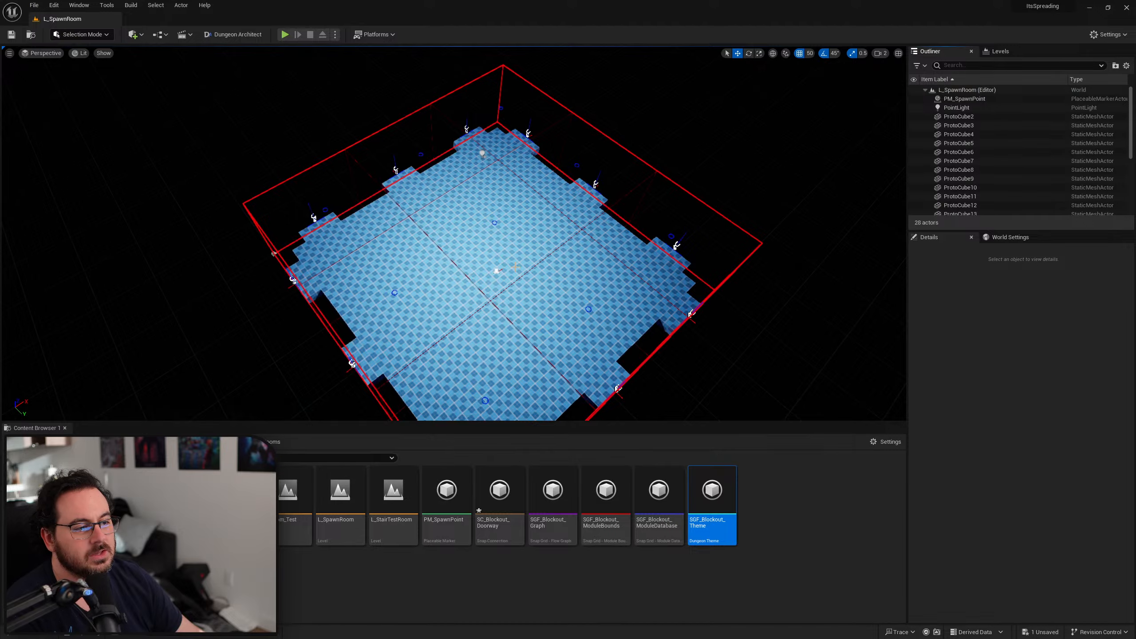
click(497, 270)
key(f)
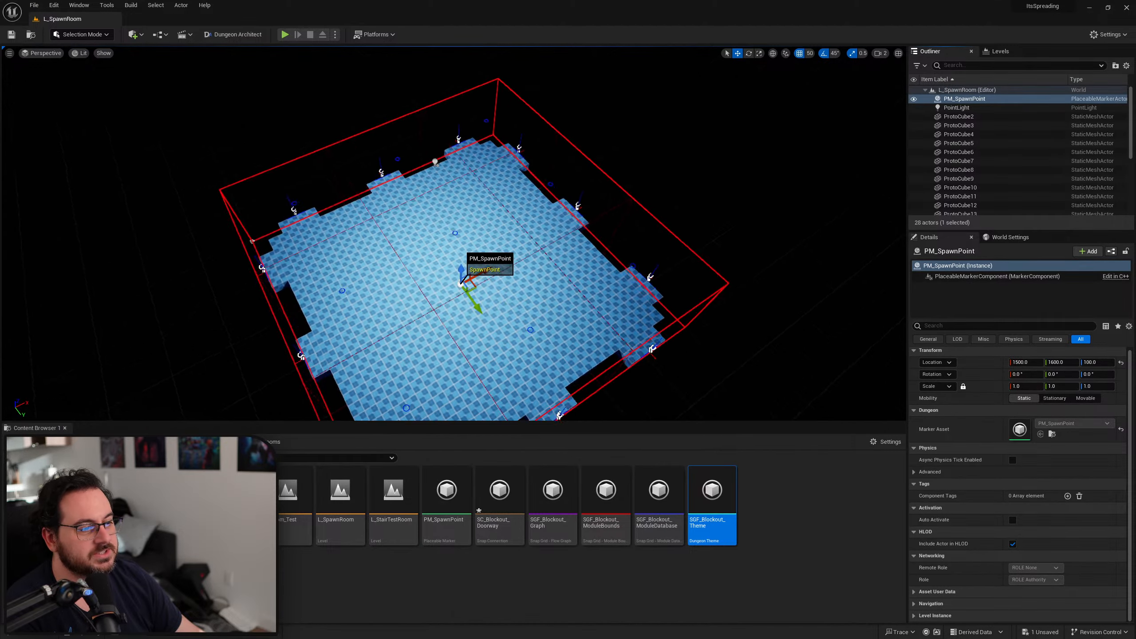
scroll(507, 253, down, 6)
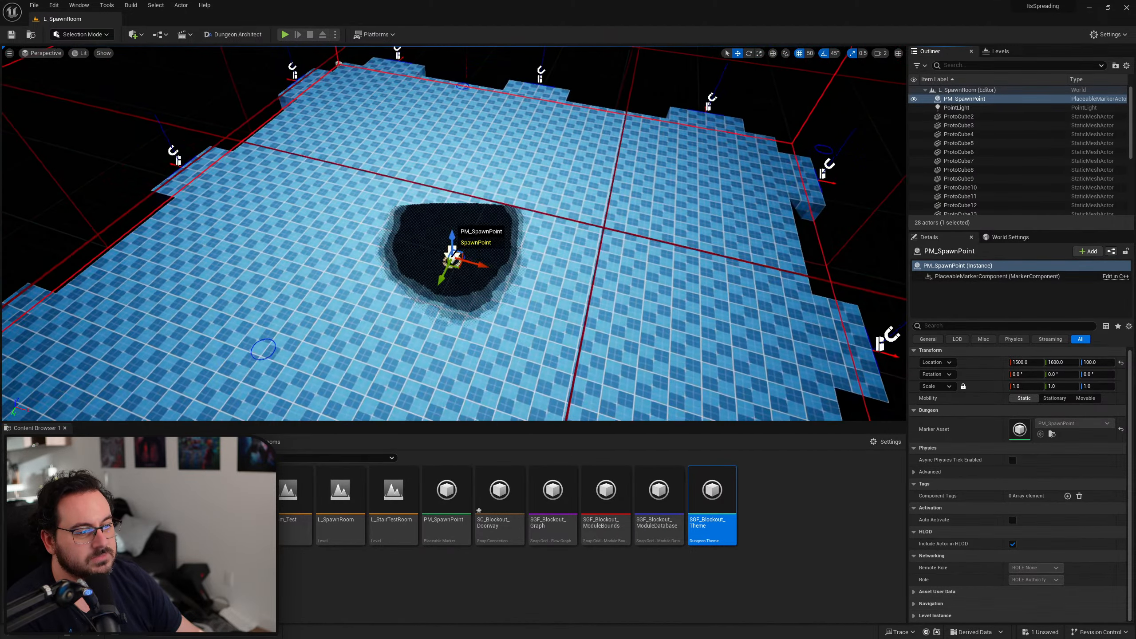
scroll(507, 254, up, 4)
scroll(833, 274, down, 6)
right_drag(833, 274, 833, 273)
key(s)
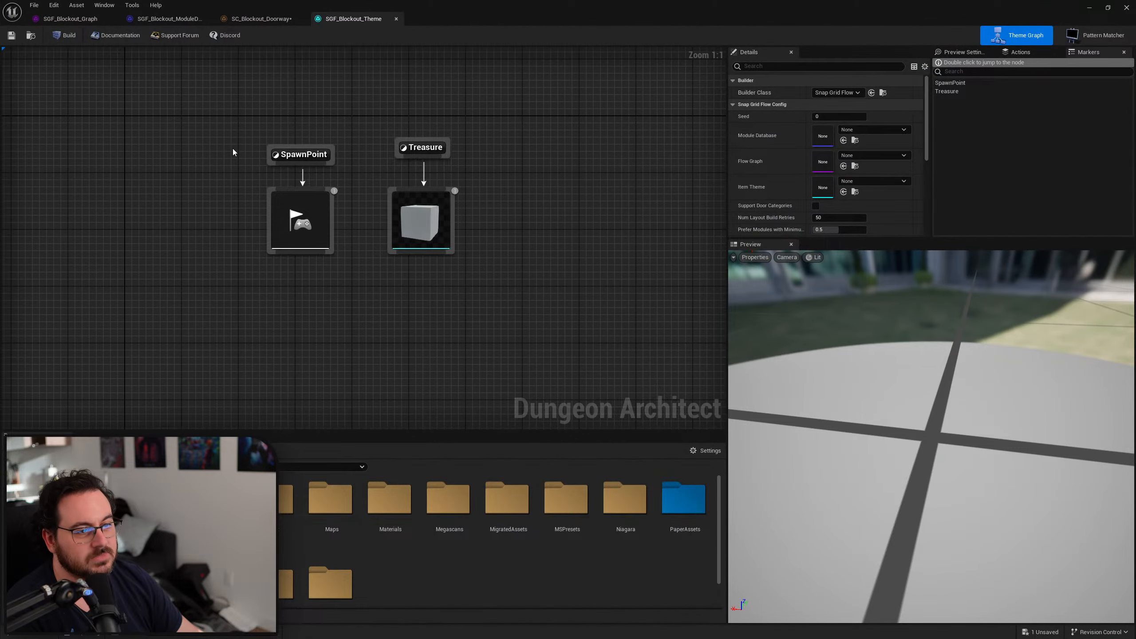
Move the player start node slightly lower beneath its SpawnPoint marker in SGF_Blockout_Theme, undoing the extra link drawn from the marker
drag(210, 118, 330, 147)
click(327, 224)
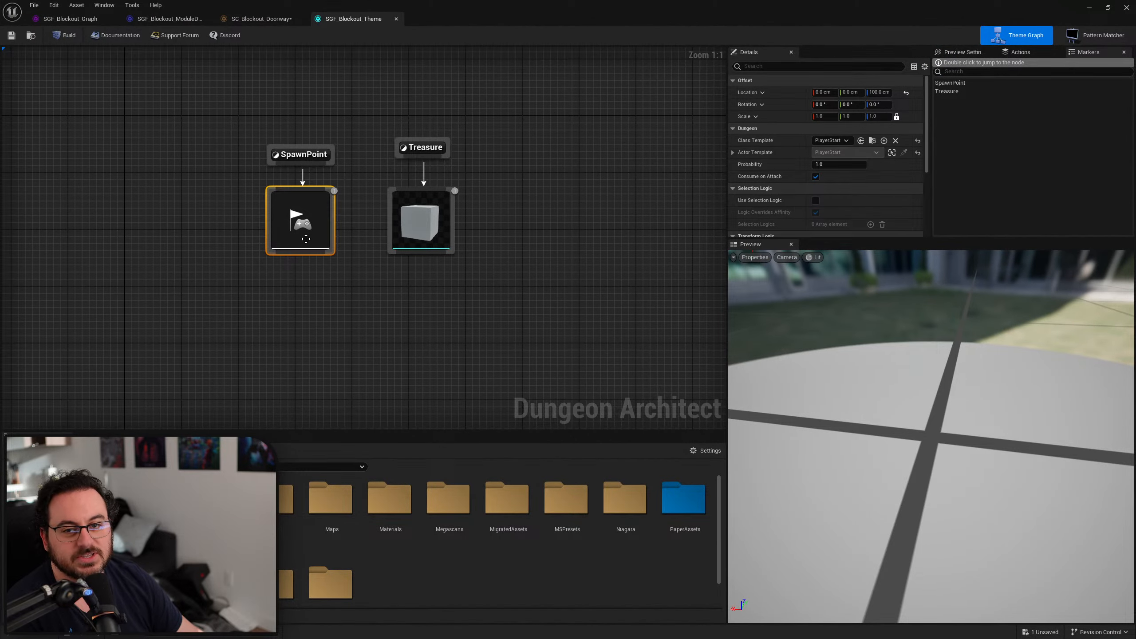
drag(295, 227, 300, 242)
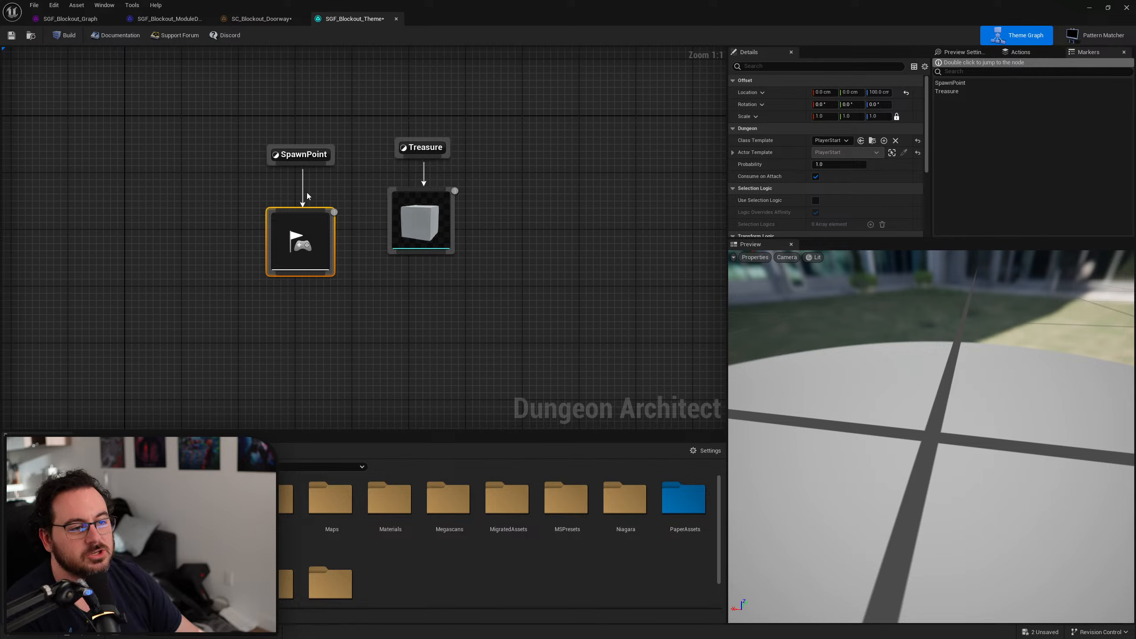
drag(313, 234, 237, 228)
drag(316, 169, 420, 197)
key(ctrl+z)
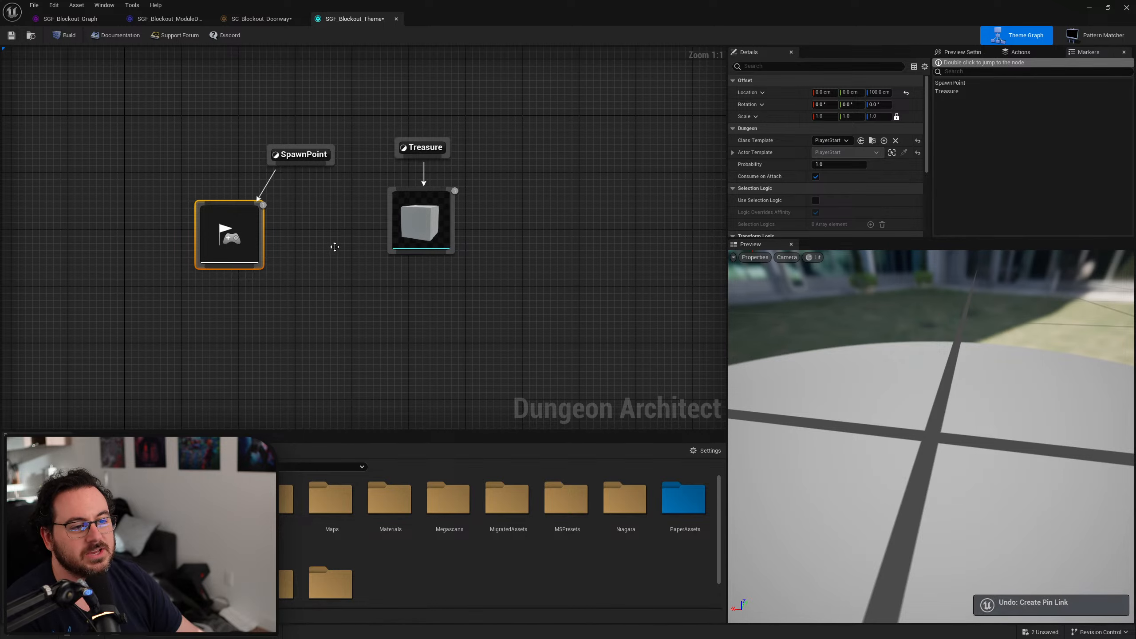
drag(258, 237, 324, 244)
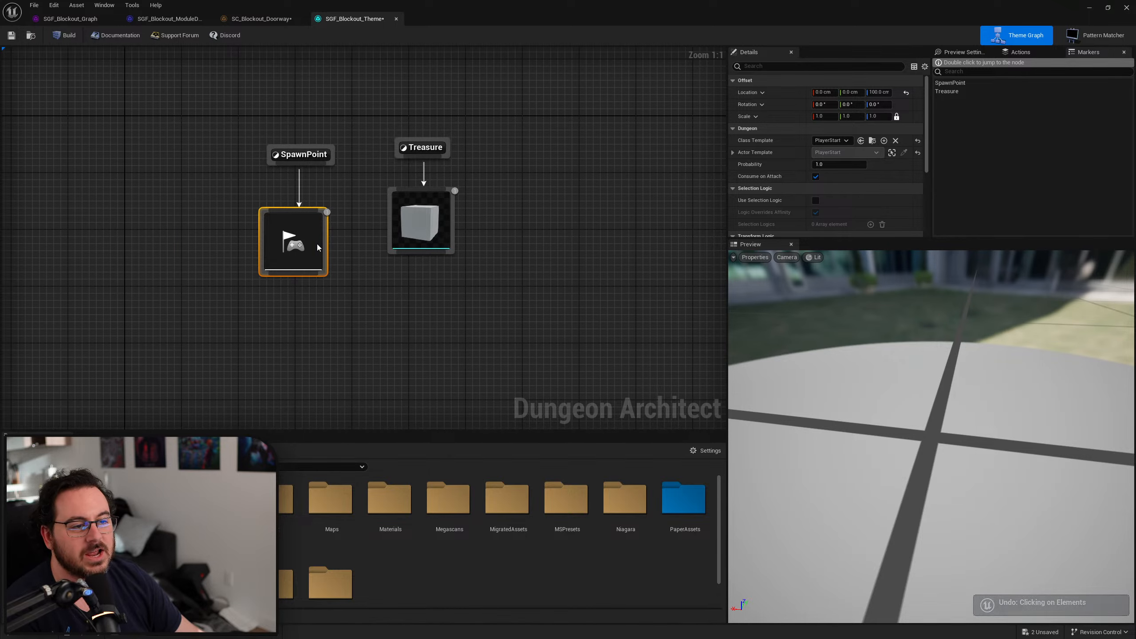
click(400, 291)
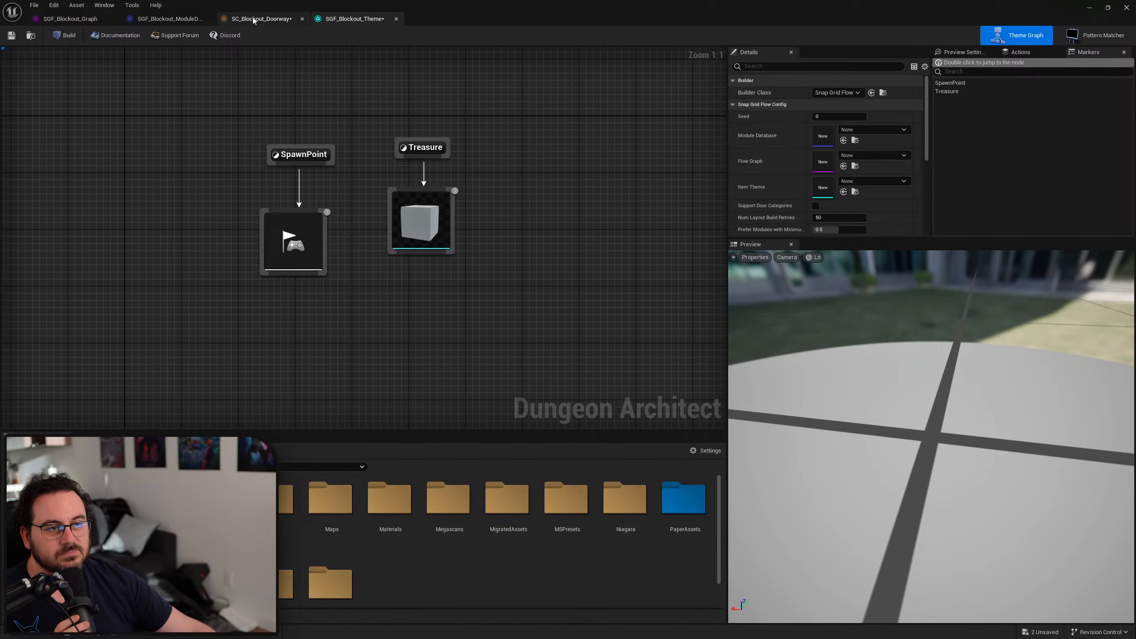
Inspect the node attached to the Door marker in SC_Blockout_Doorway and switch to the blockout module database
click(269, 18)
click(216, 267)
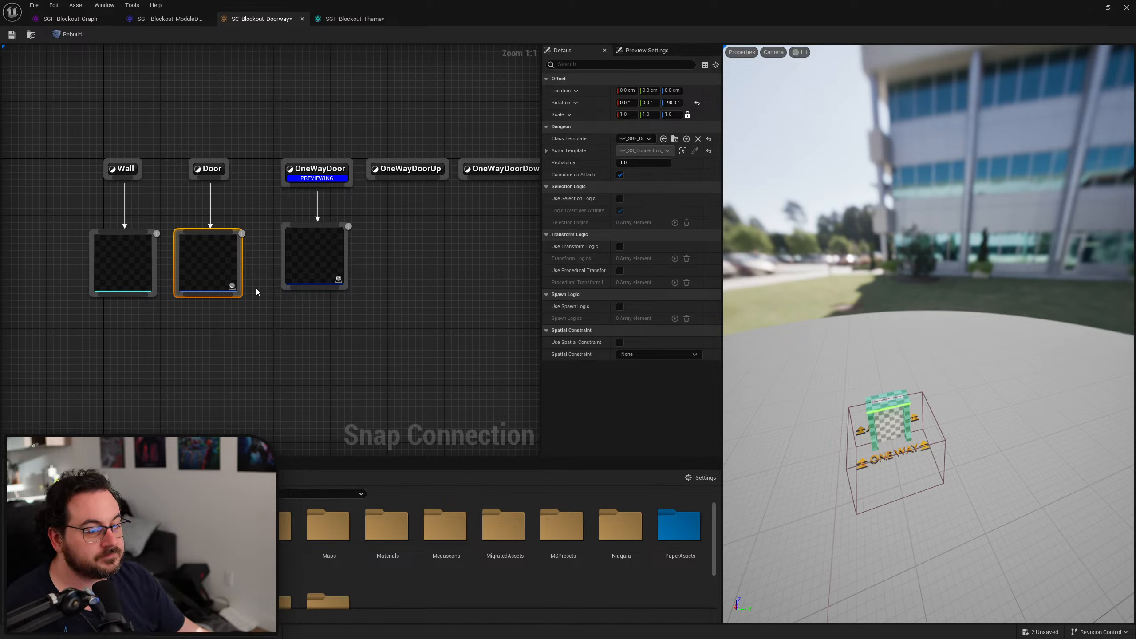
click(170, 18)
Return to the level editor, open the recent level L_StairTestRoom, and select the doorway connection at the top of the stairs
drag(379, 8, 1135, 148)
right_drag(664, 233, 555, 242)
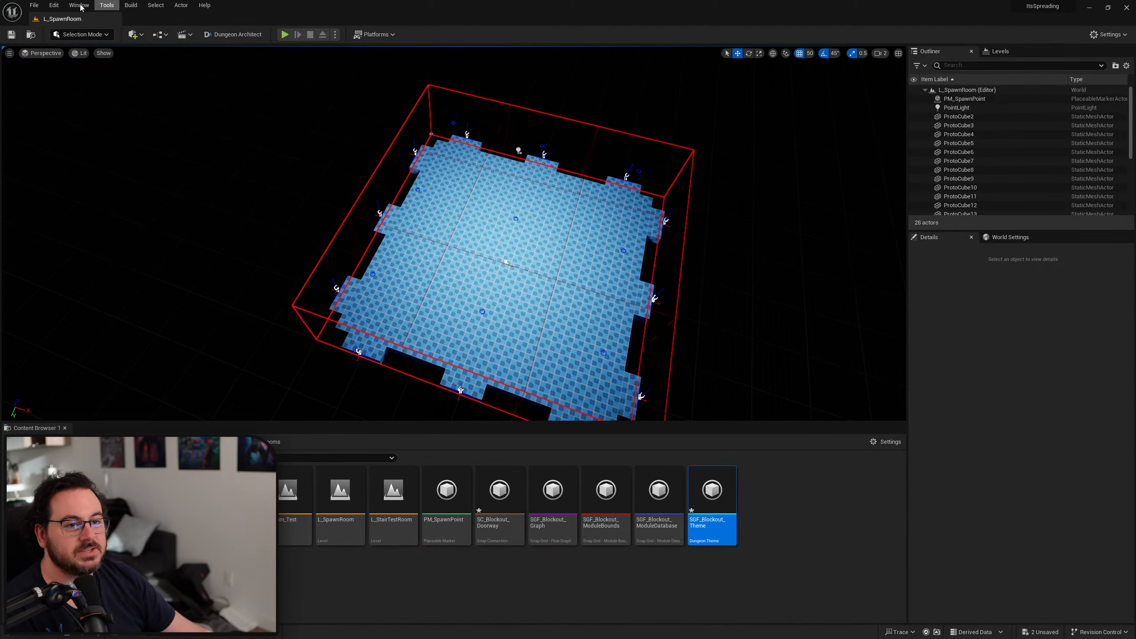
click(34, 5)
mouse_move(64, 57)
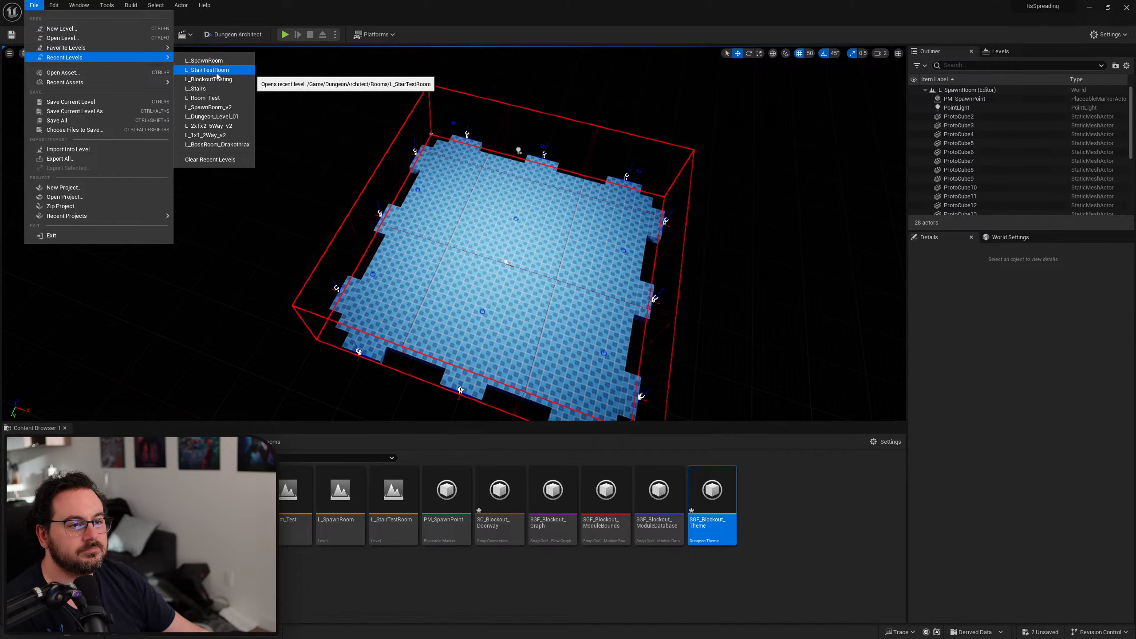
click(251, 72)
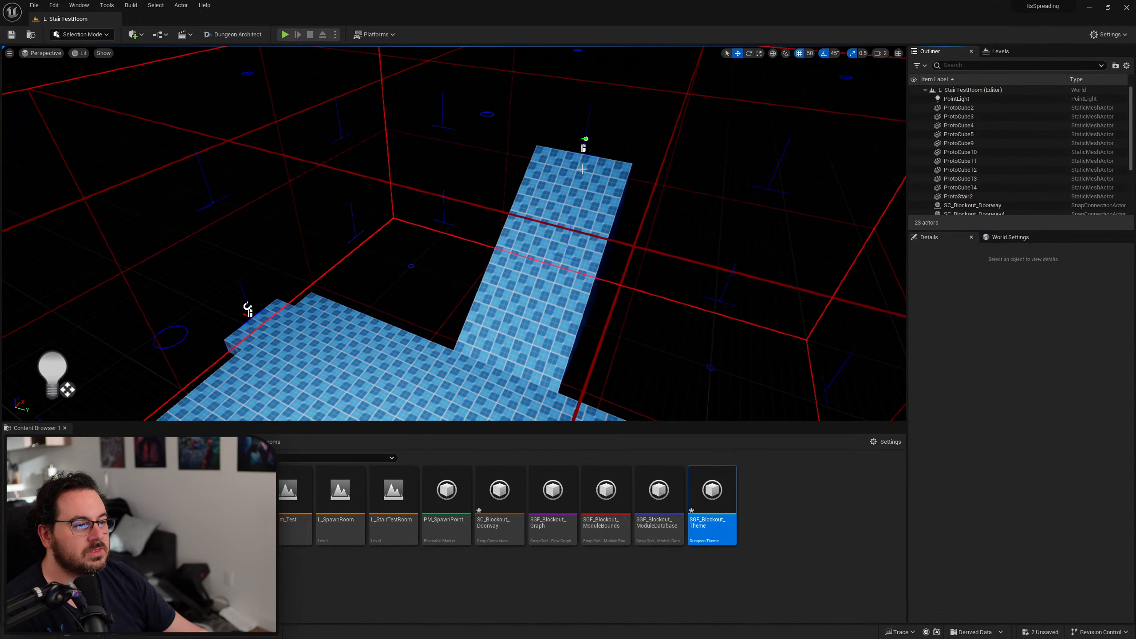
right_drag(579, 153, 537, 150)
click(638, 179)
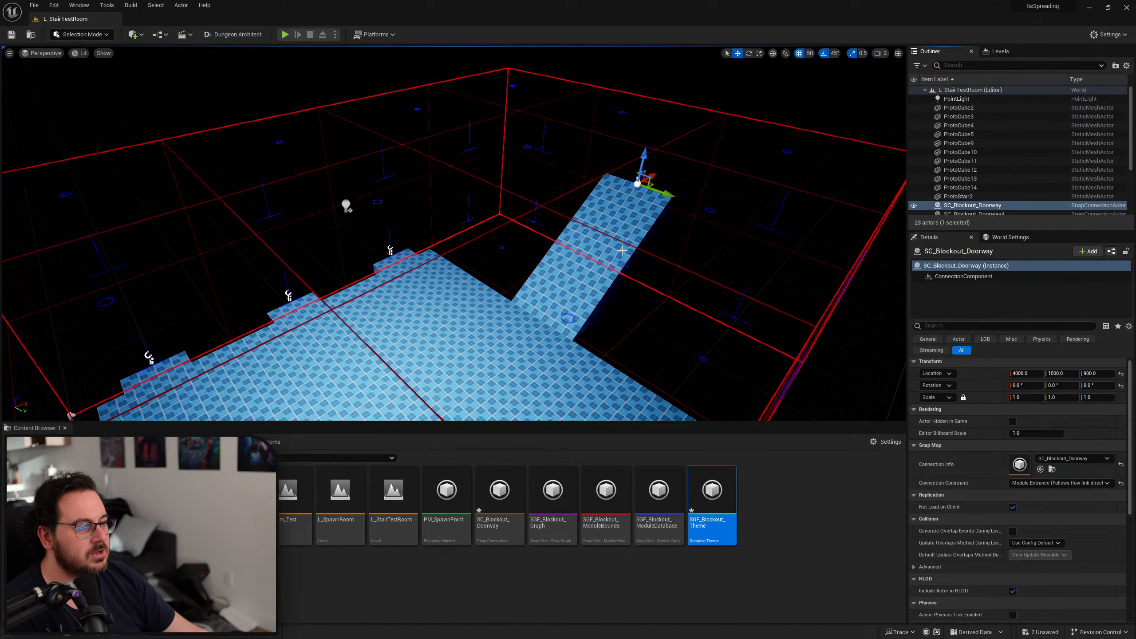
Examine the connection constraints of the room's floor-level doorways, from SC_Blockout_Doorway4 to SC_Blockout_Doorway12
right_drag(615, 258, 704, 206)
key(g)
key(g)
click(693, 214)
mouse_move(482, 203)
right_down()
mouse_move(380, 210)
mouse_move(467, 302)
mouse_move(492, 309)
mouse_move(448, 290)
right_up()
click(465, 299)
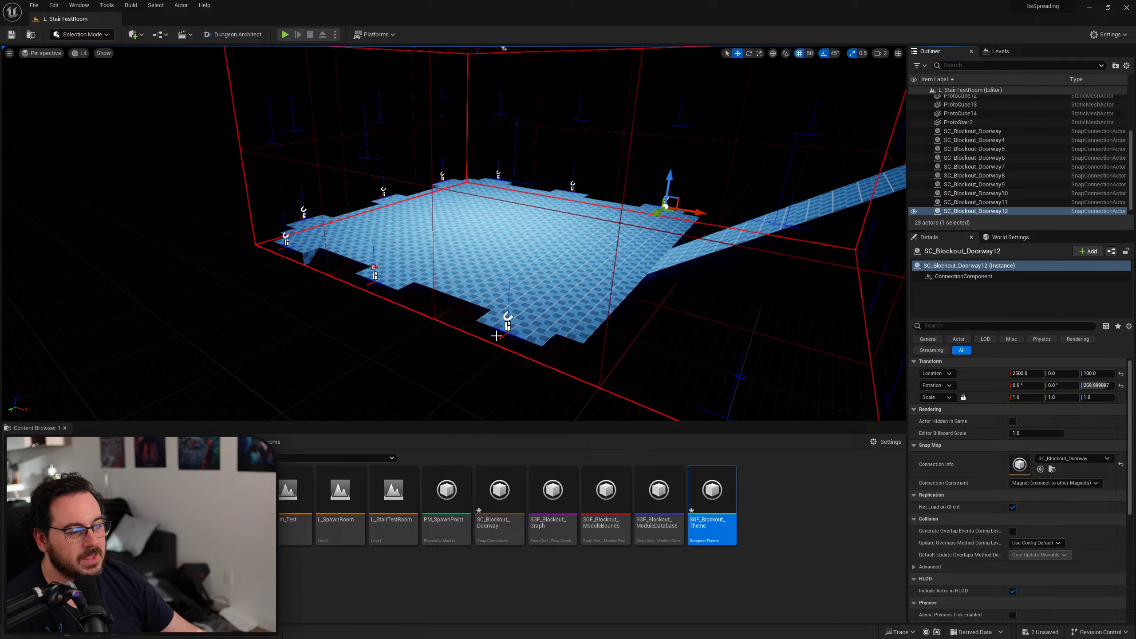
click(975, 140)
scroll(998, 161, down, 1)
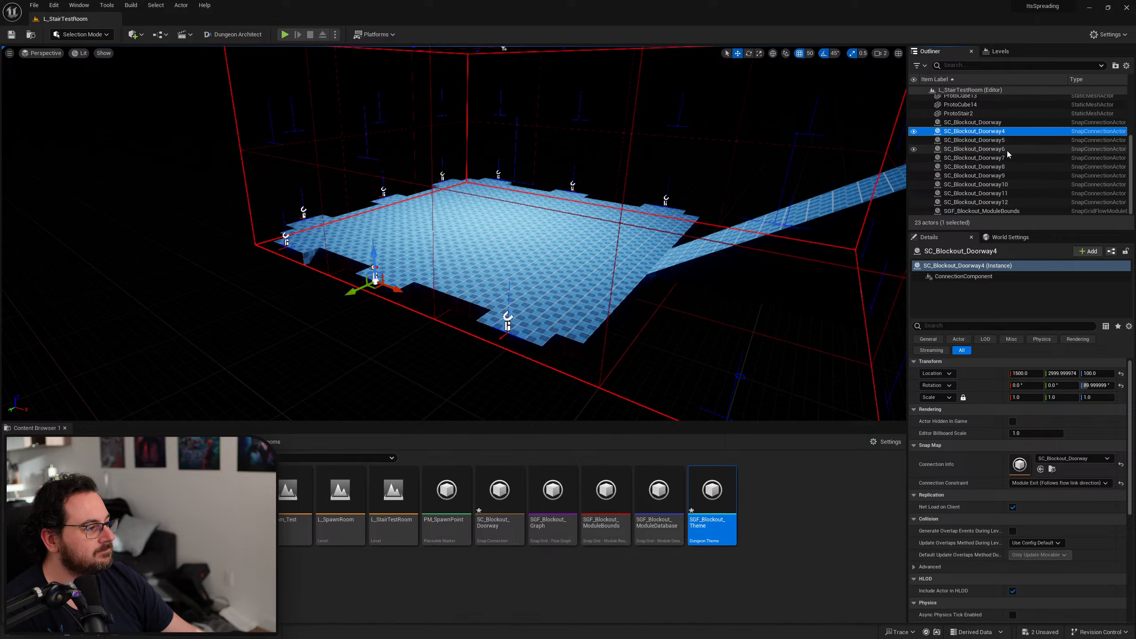
shift+click(1007, 205)
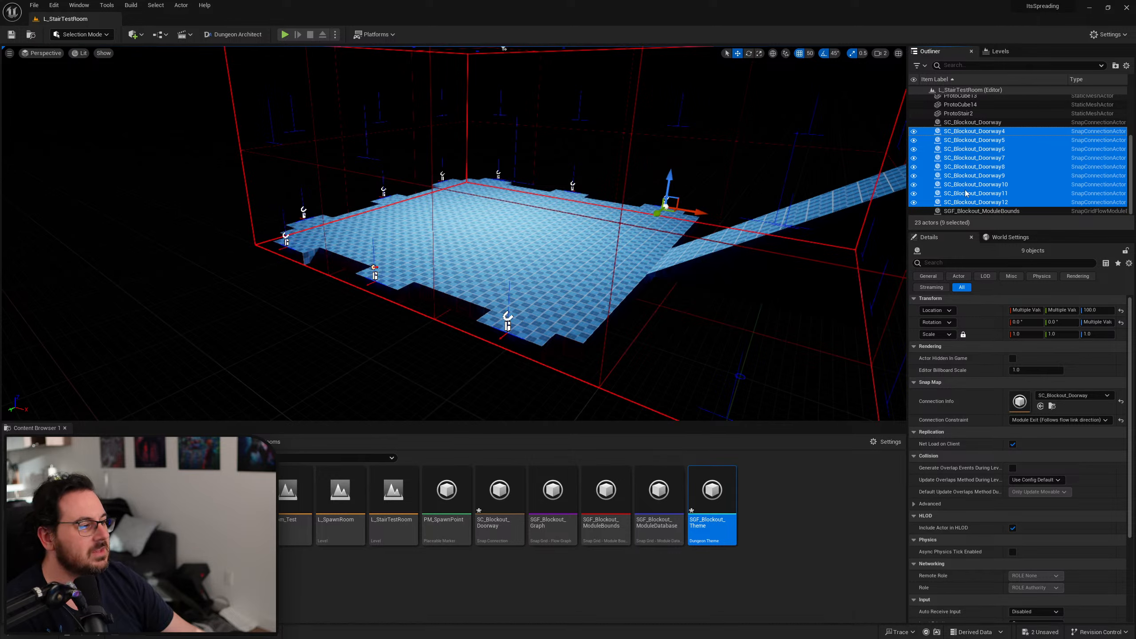
click(986, 131)
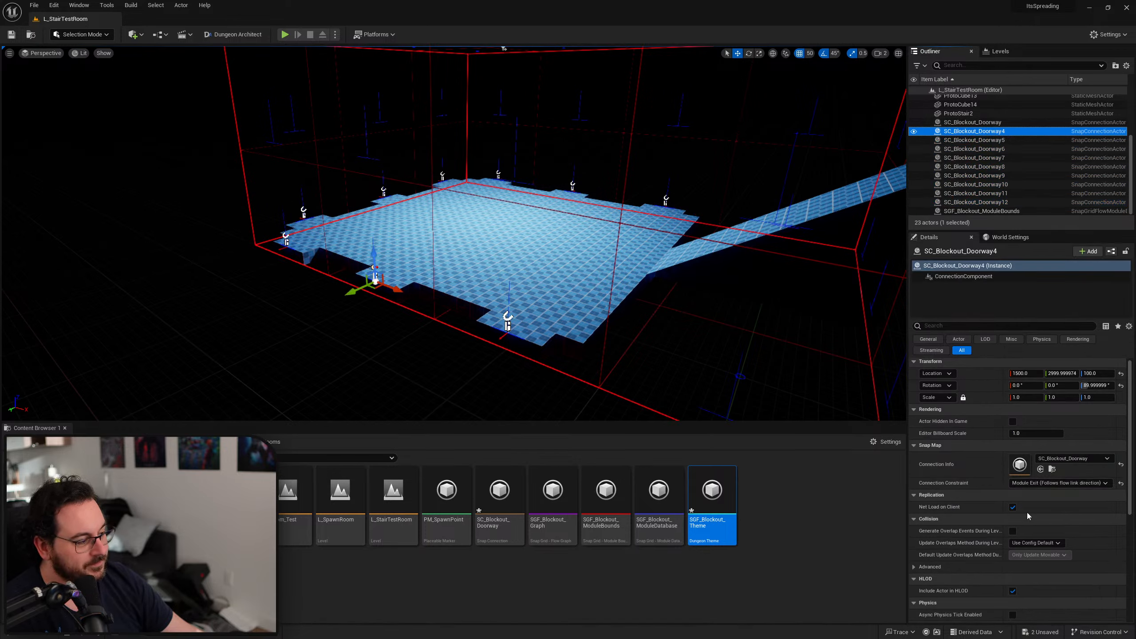
click(1044, 483)
click(1044, 486)
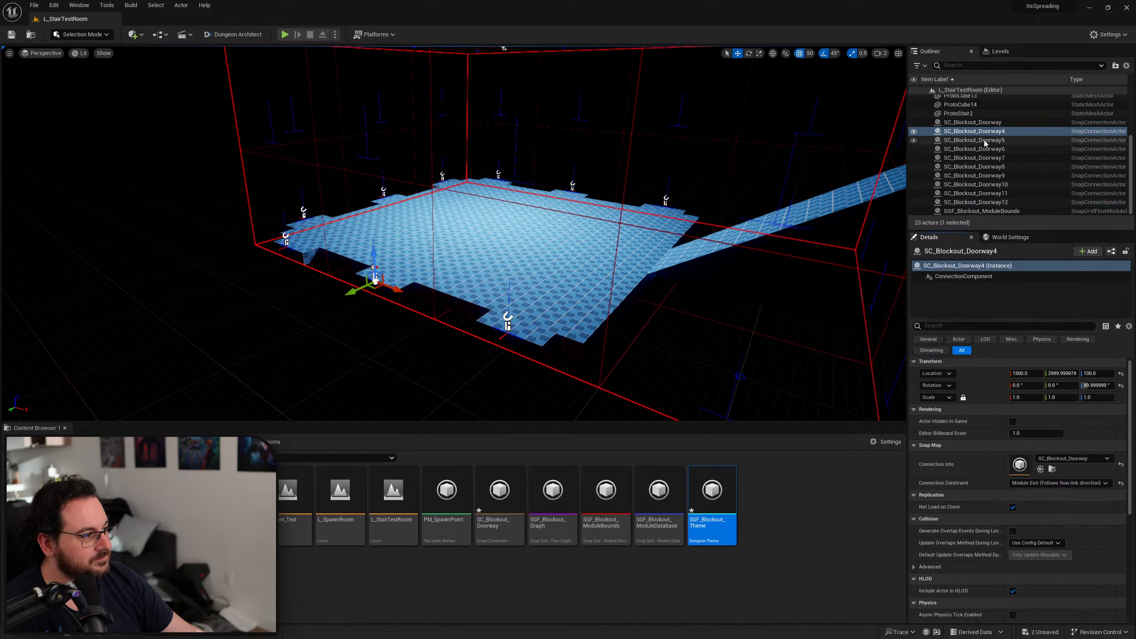
Set the connection constraint of SC_Blockout_Doorway5 and SC_Blockout_Doorway6 to Module Exit (Follows flow link direction)
click(975, 140)
click(1044, 484)
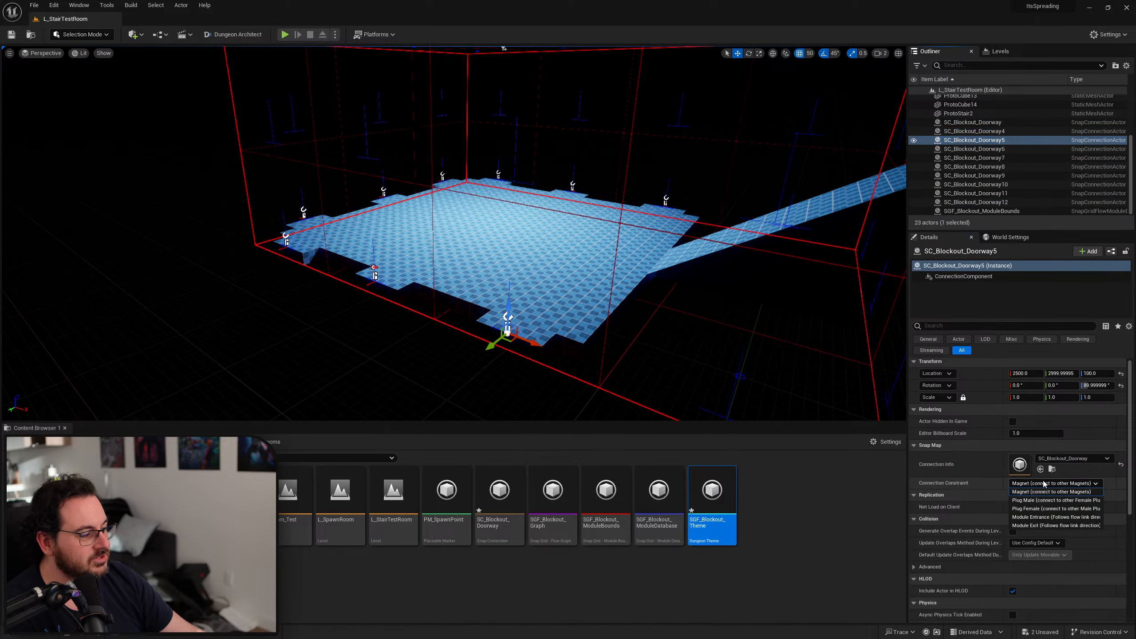
click(1051, 525)
click(989, 149)
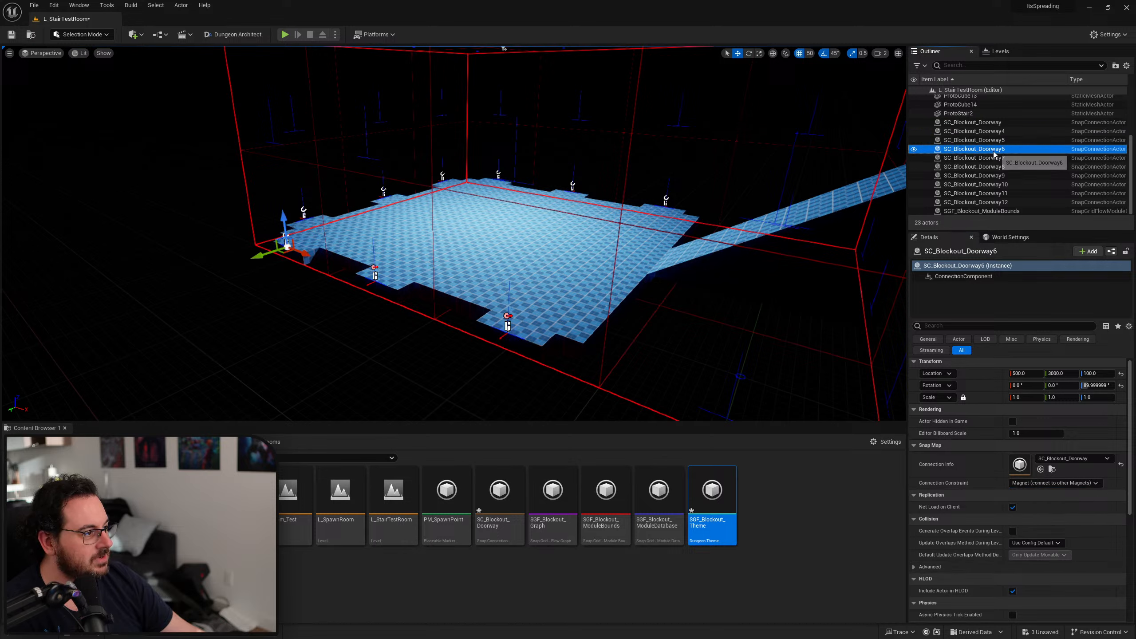
click(1042, 485)
click(1039, 526)
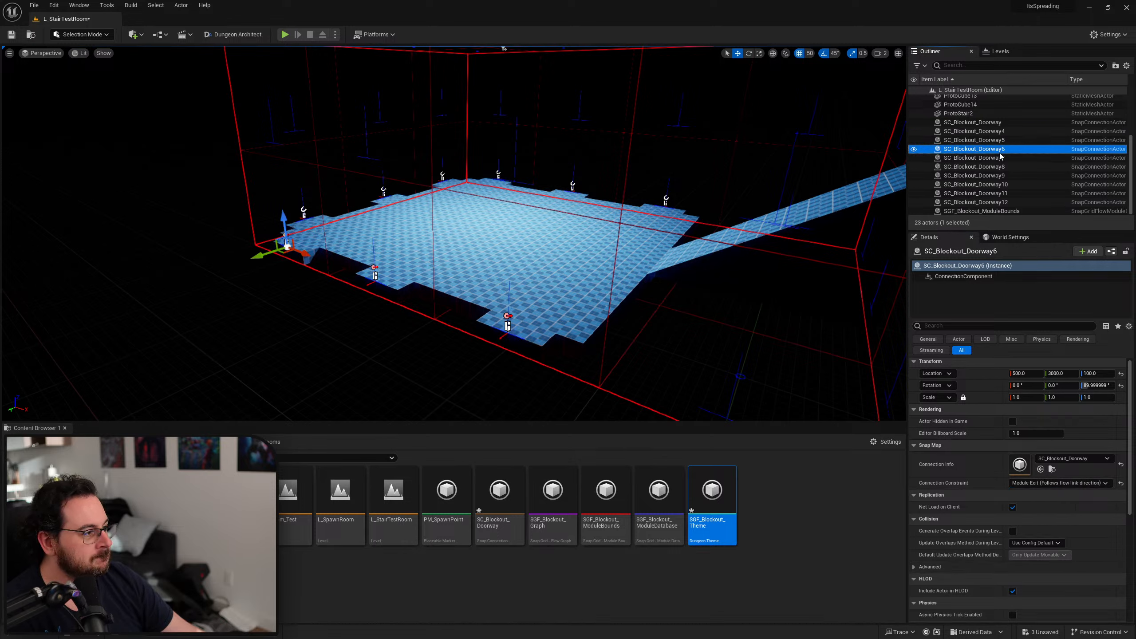
Set the connection constraint of SC_Blockout_Doorway7 and SC_Blockout_Doorway8 to Module Exit (Follows flow link direction)
click(975, 157)
click(1049, 483)
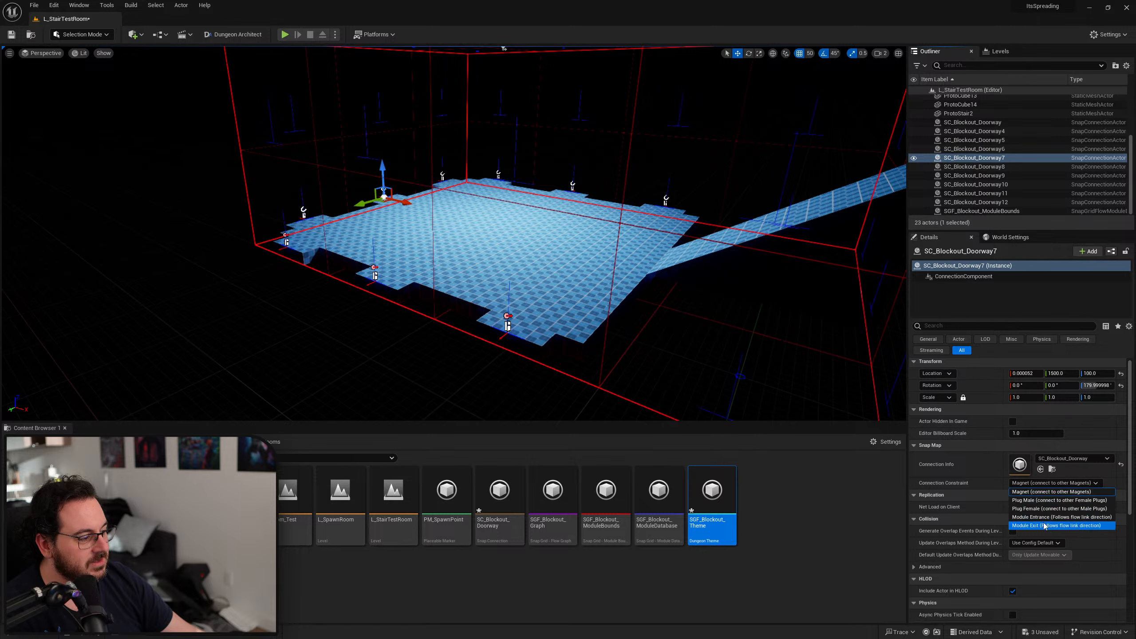
click(1042, 526)
click(1001, 168)
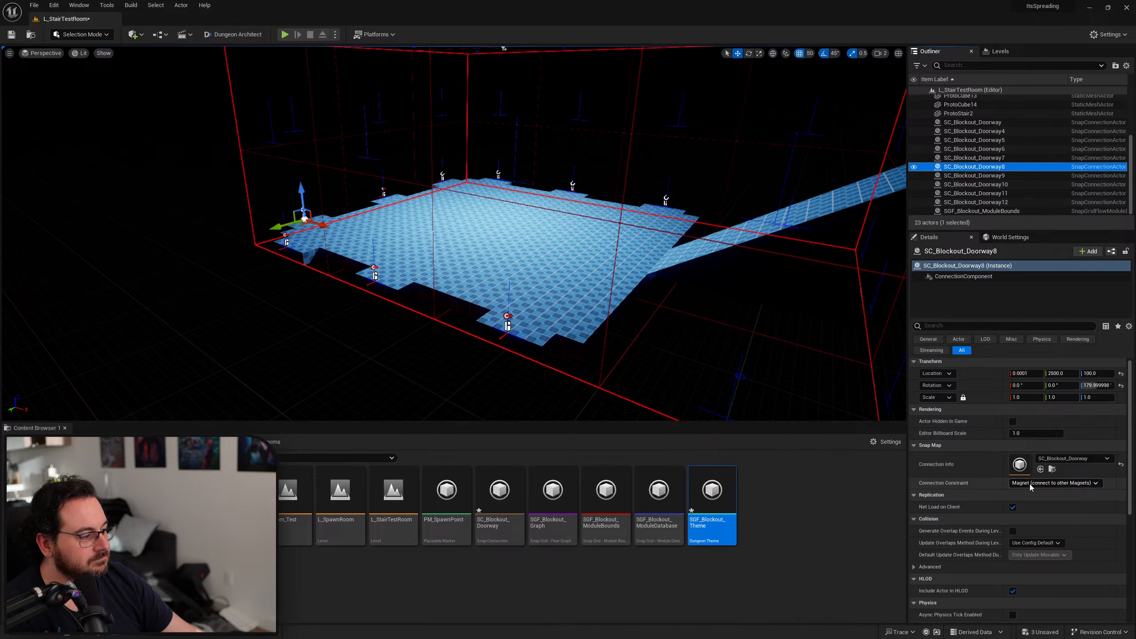
click(1054, 483)
click(1047, 527)
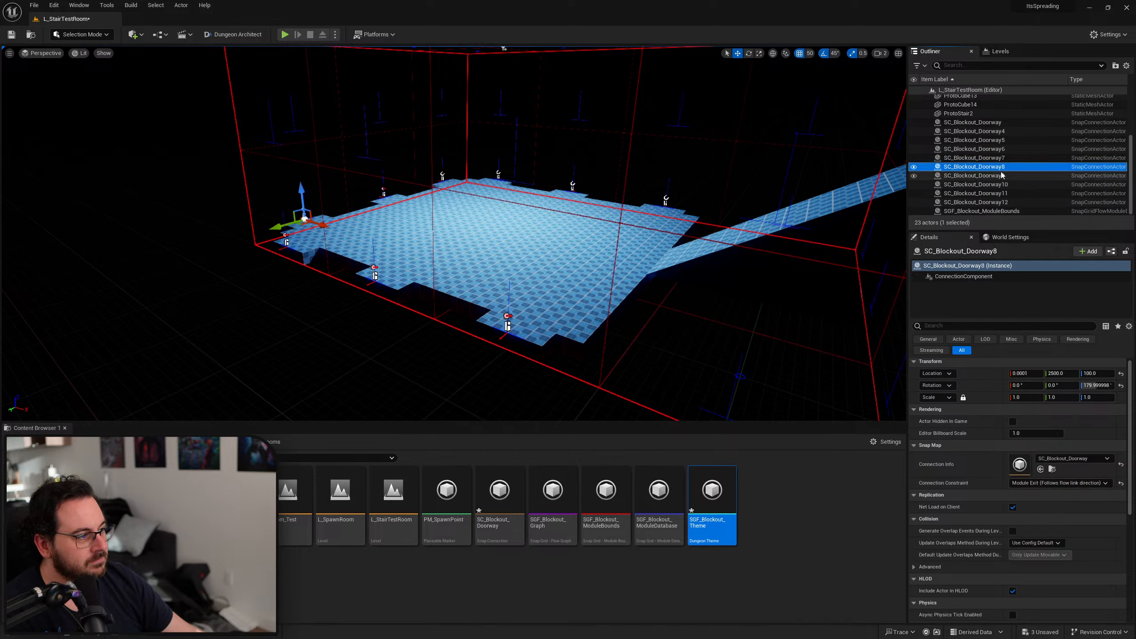
Set the connection constraint of SC_Blockout_Doorway9 and SC_Blockout_Doorway10 to Module Exit (Follows flow link direction)
click(975, 175)
click(1046, 481)
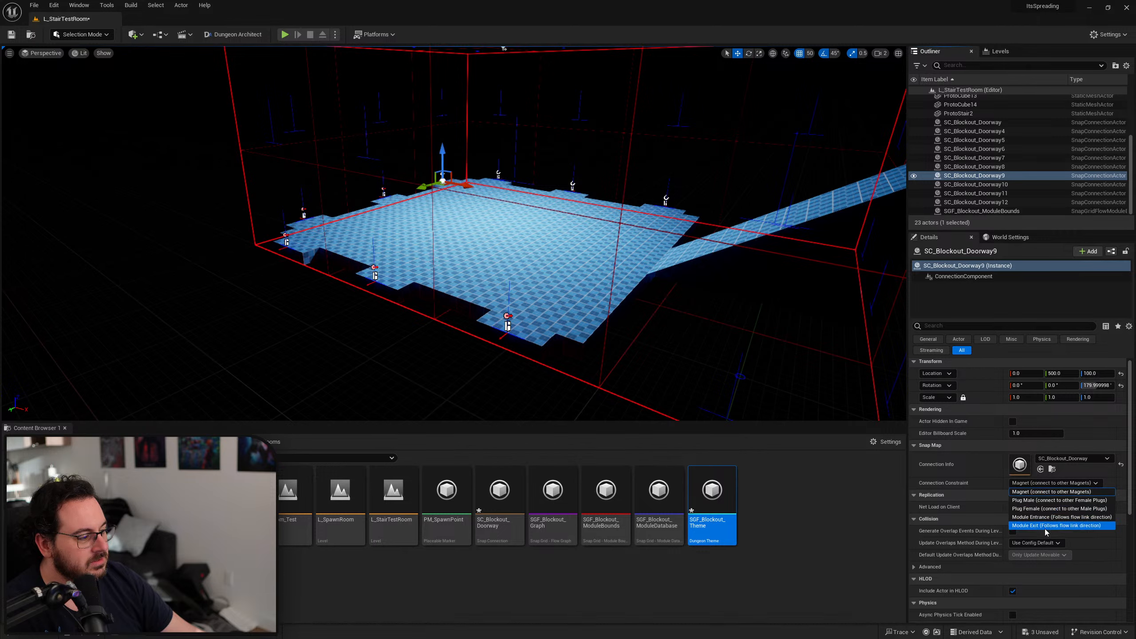
click(1045, 528)
click(988, 184)
click(1061, 483)
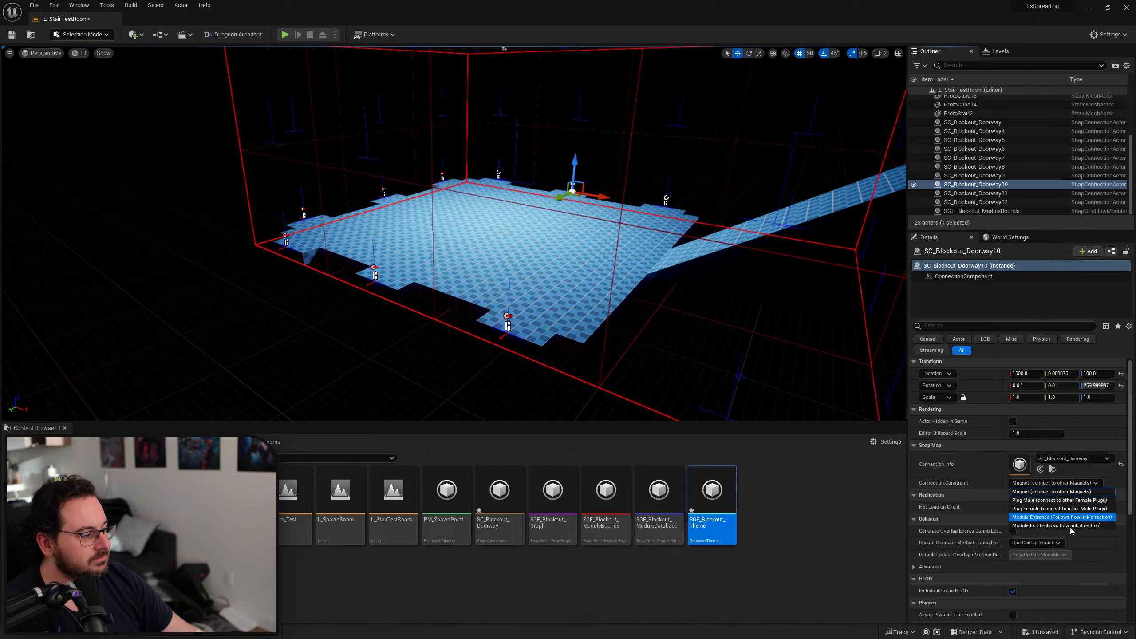
click(1047, 526)
Set the connection constraint of SC_Blockout_Doorway11 and SC_Blockout_Doorway12 to Module Exit (Follows flow link direction)
click(984, 193)
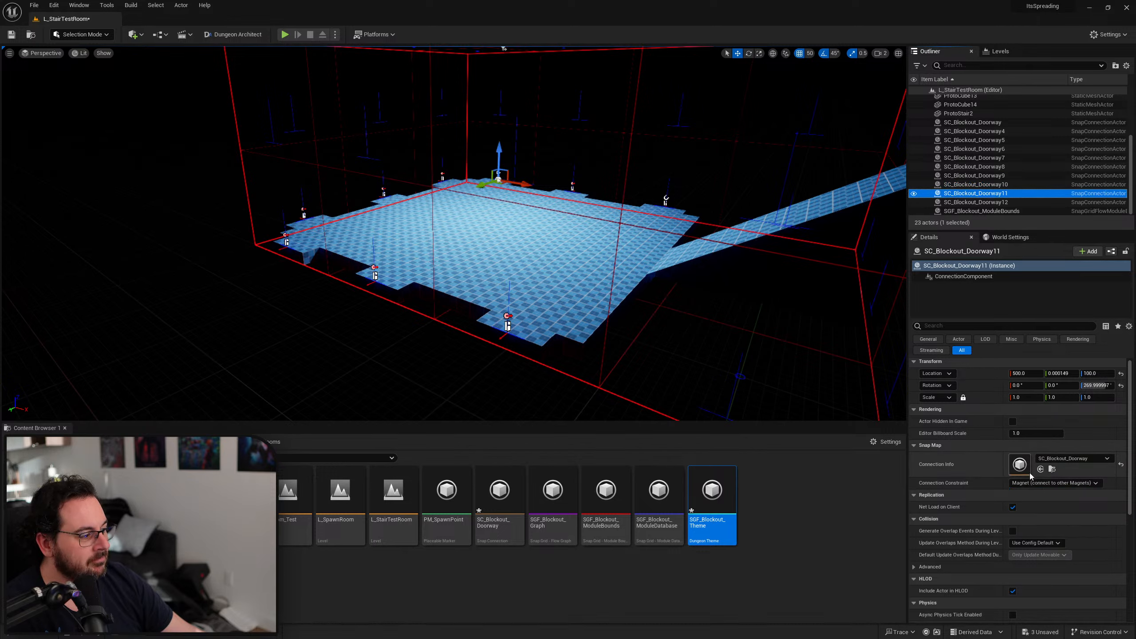
click(1042, 483)
click(1046, 526)
click(984, 202)
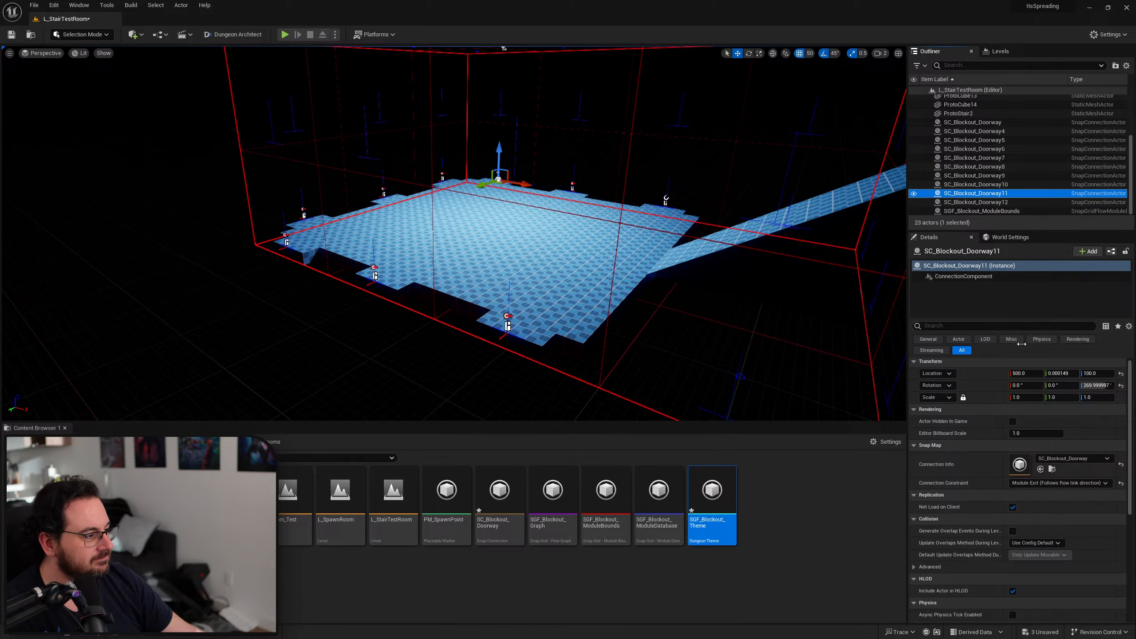
click(1056, 483)
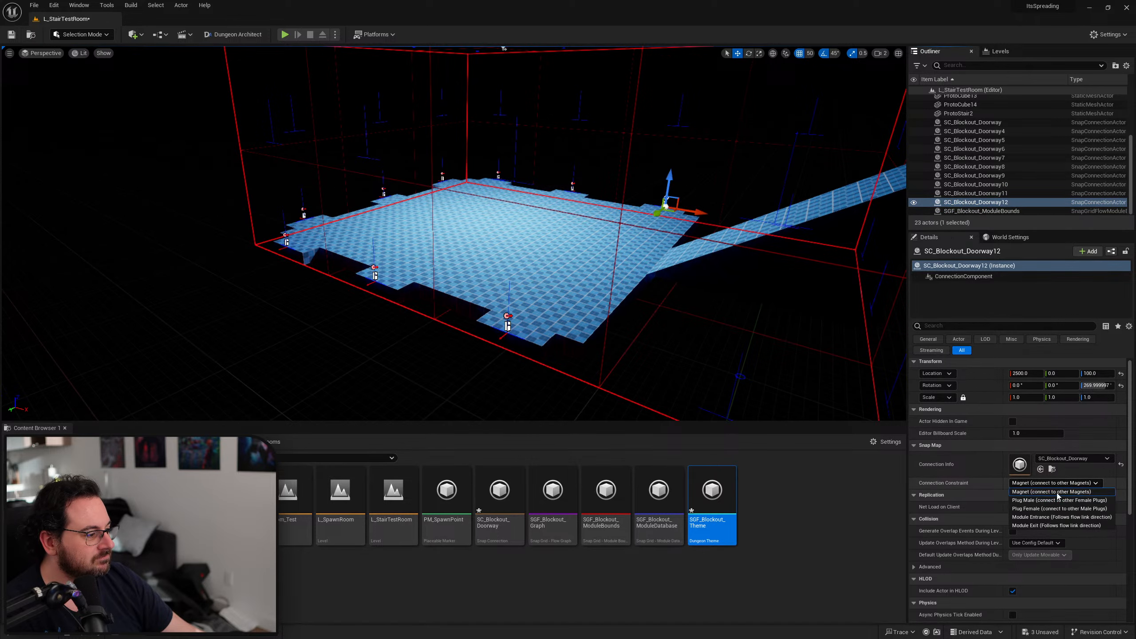
click(1045, 526)
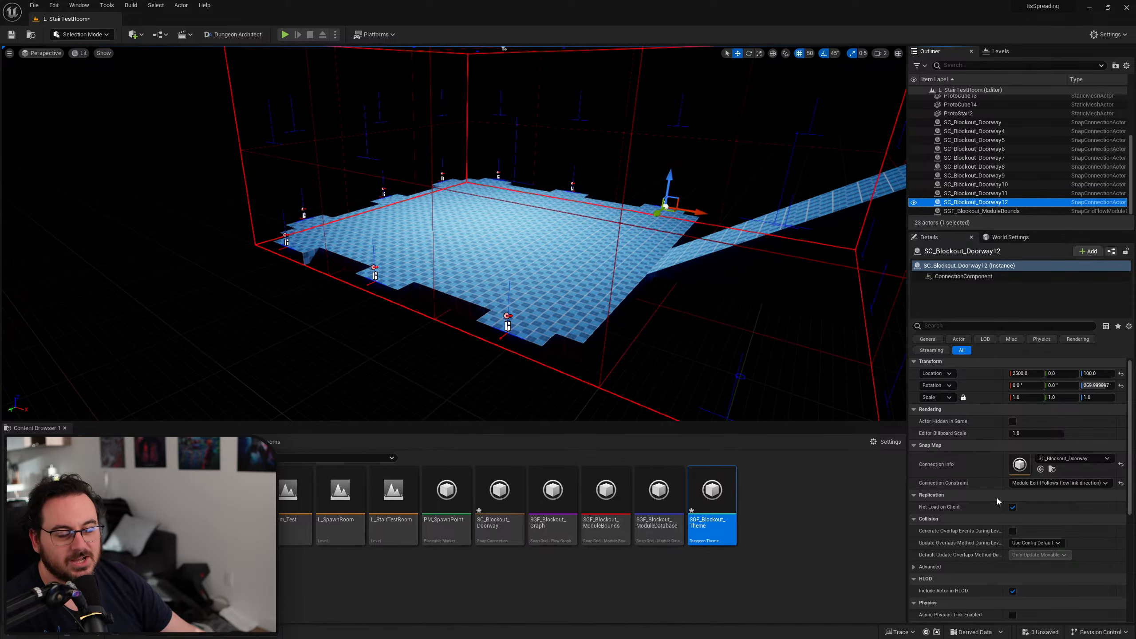
Examine the stair room's floor-level doorways and the doorway at the top of the stairs in the full-screen viewport
right_drag(425, 190, 591, 366)
key(g)
key(g)
key(F11)
key(q)
key(w)
key(s)
key(s)
key(e)
key(w)
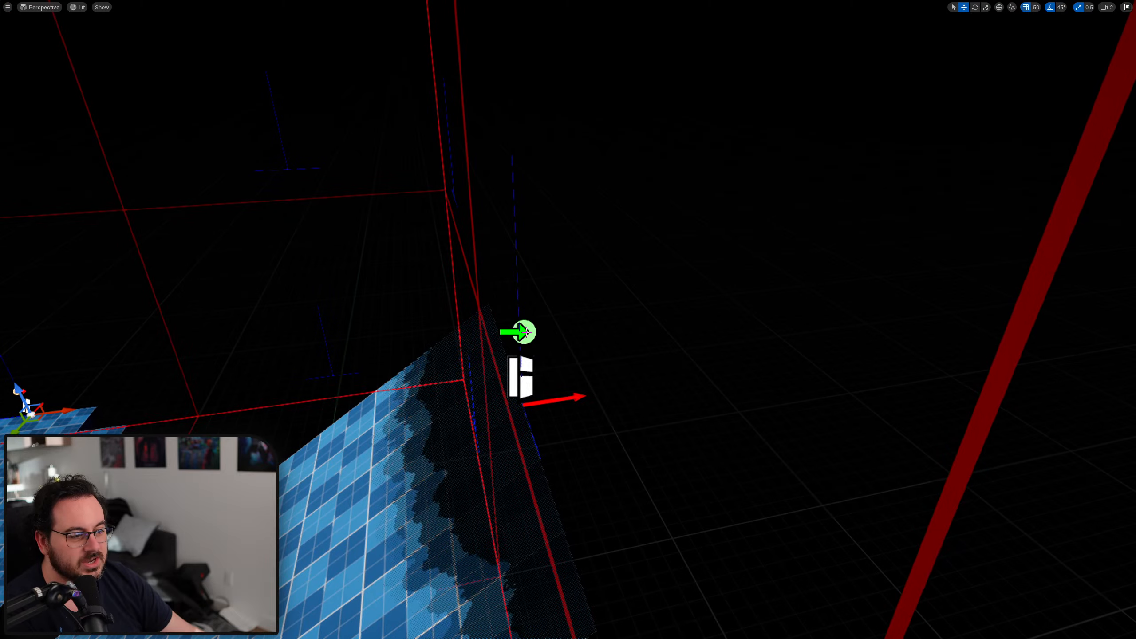
key(s)
right_drag(528, 332, 416, 342)
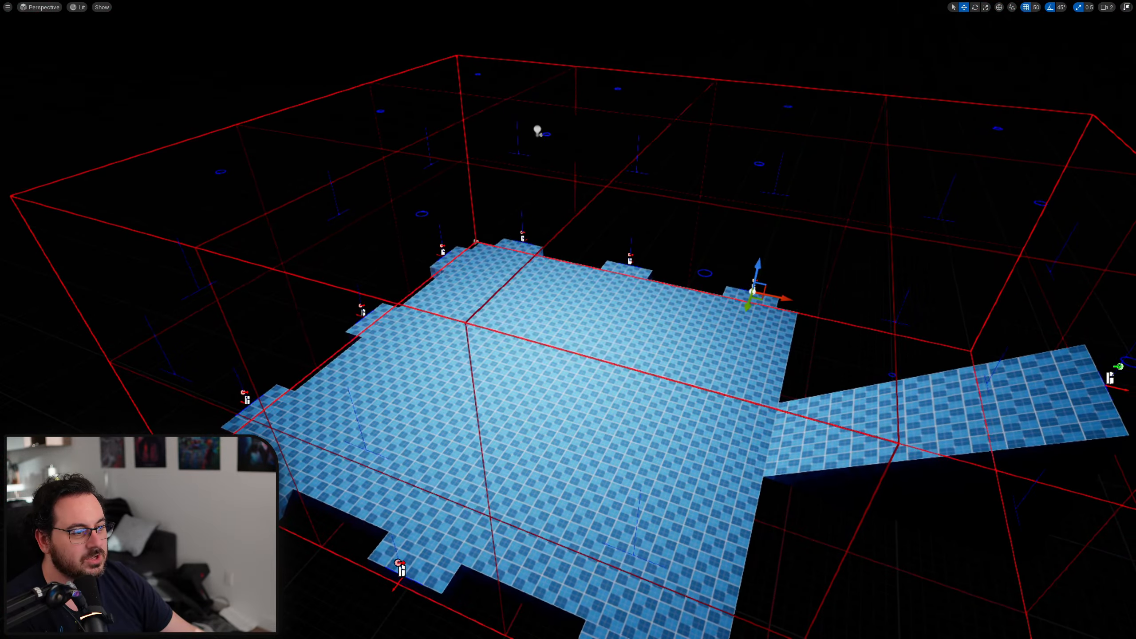
right_drag(554, 311, 622, 305)
key(q)
scroll(622, 303, down, 6)
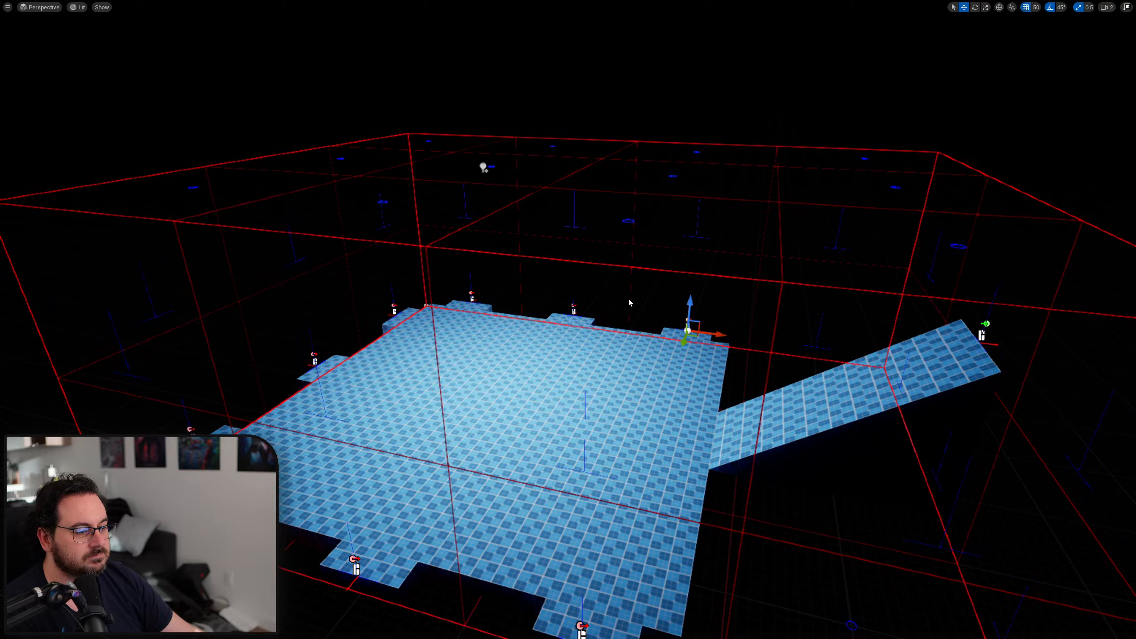
Restore the normal editor layout and save the L_StairTestRoom level
key(F11)
right_drag(629, 301, 620, 309)
key(ctrl+s)
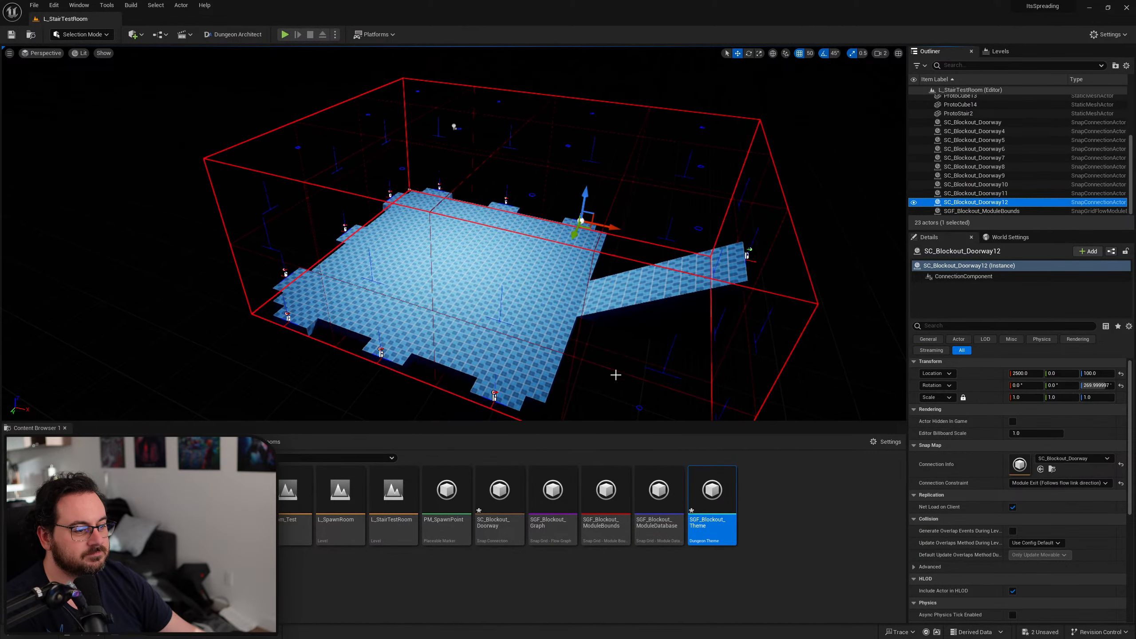
Rebuild the module cache in SGF_Blockout_ModuleDatabase and save the database
click(659, 497)
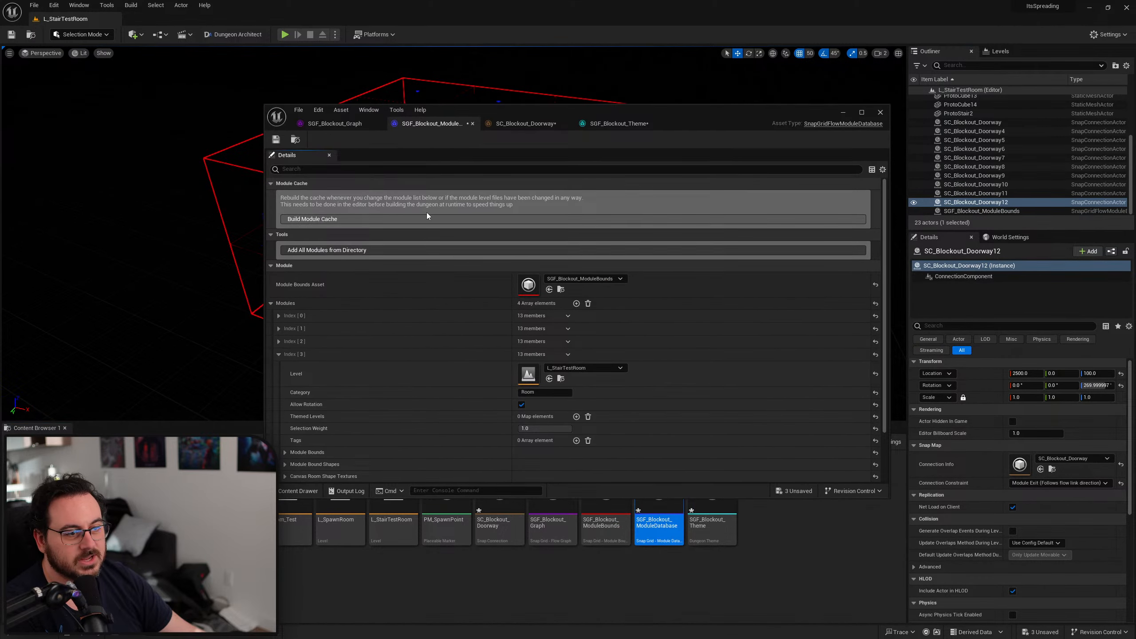
click(275, 141)
drag(696, 123, 1135, 197)
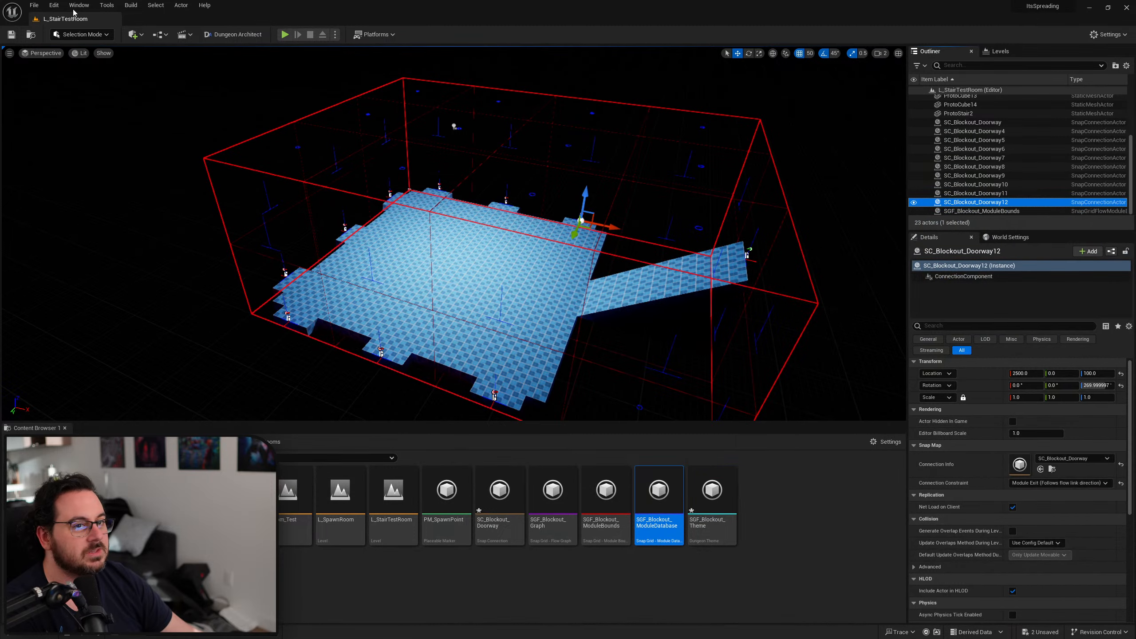
Open the recent level L_BlockoutTesting and start playing it in a full-screen viewport
click(32, 5)
mouse_move(134, 58)
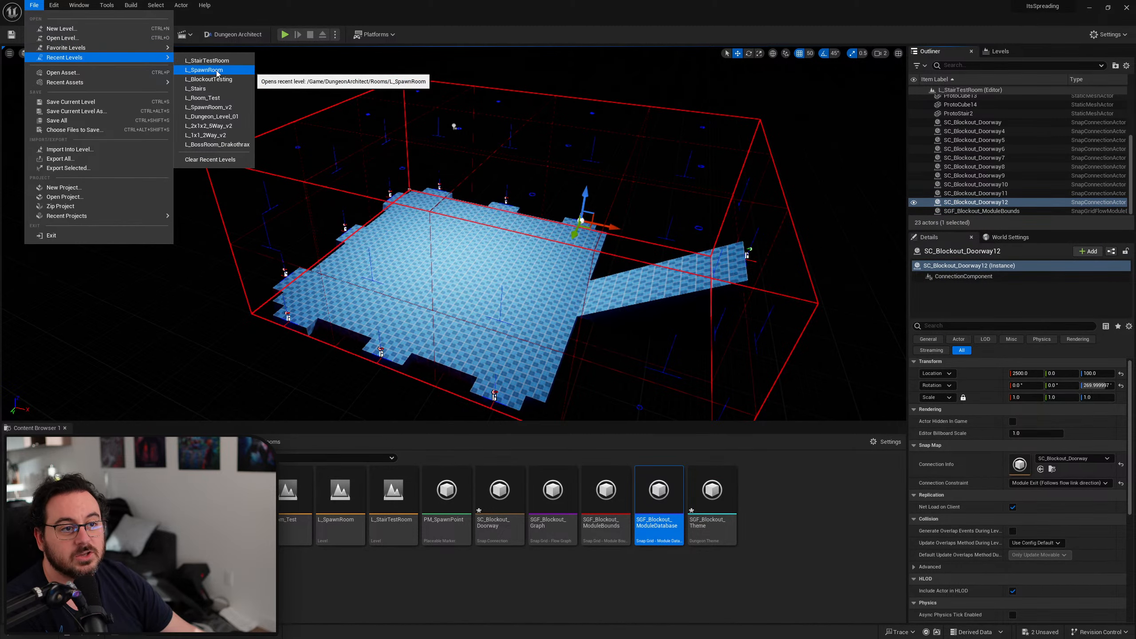
click(211, 79)
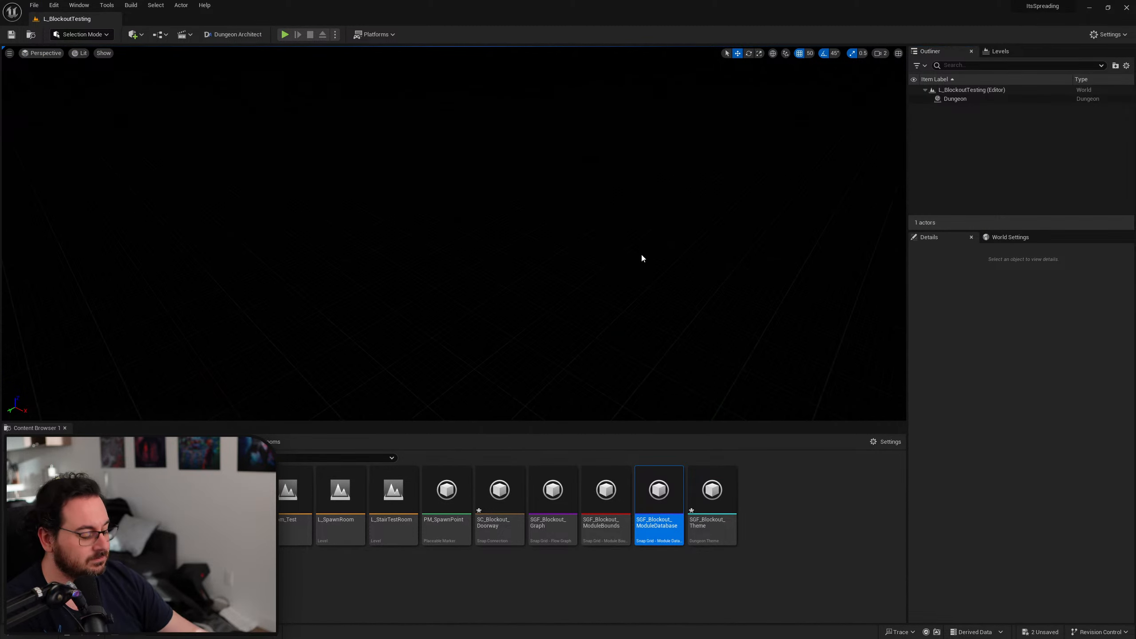
key(F11)
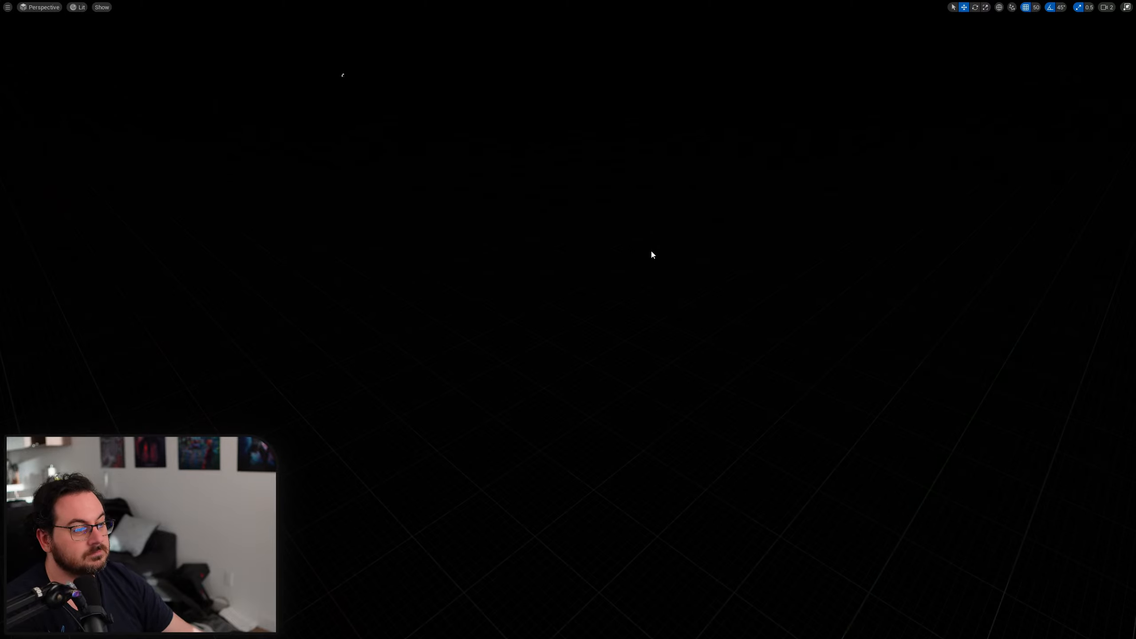
key(alt+p)
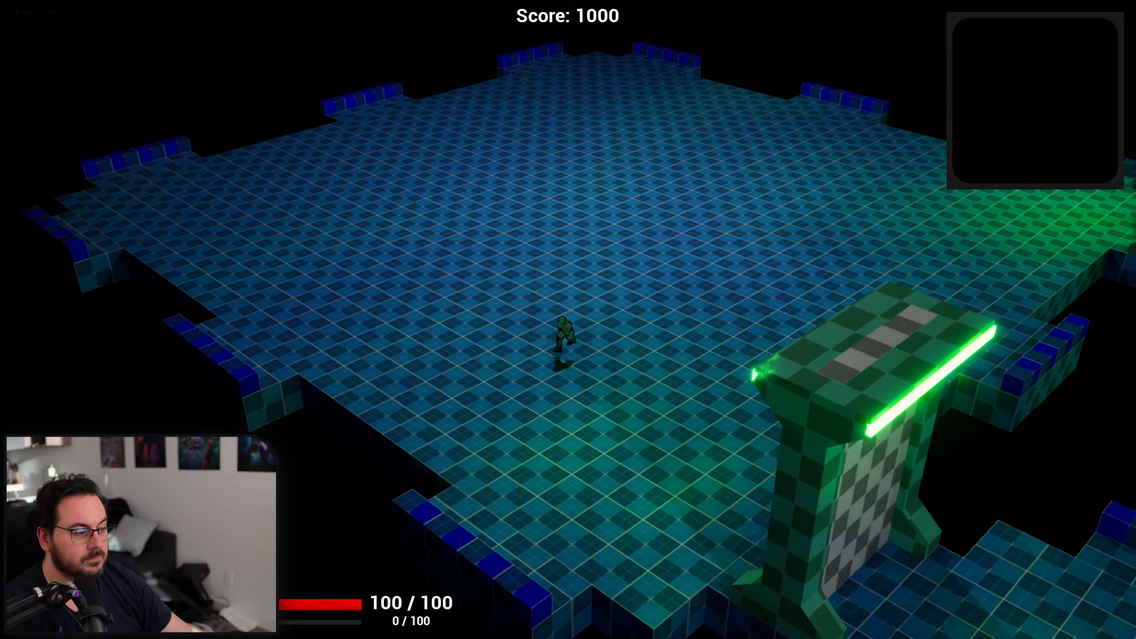
Walk the character from the starting room to the raised stair block and check how it meets the neighbouring room
key(s)
key(d)
key(w)
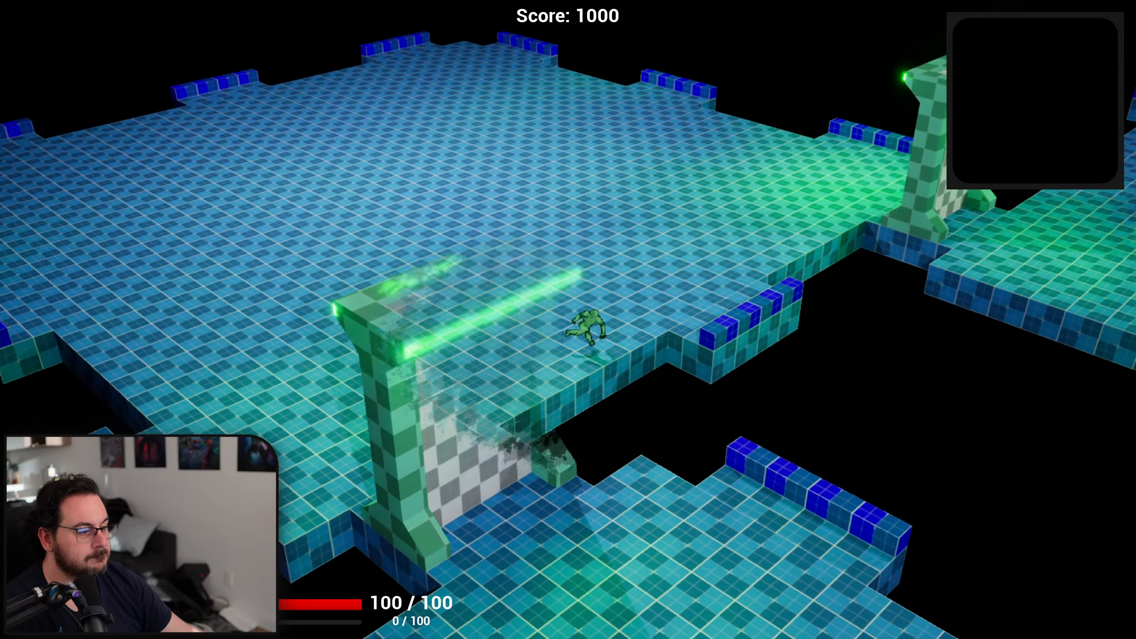
key(s)
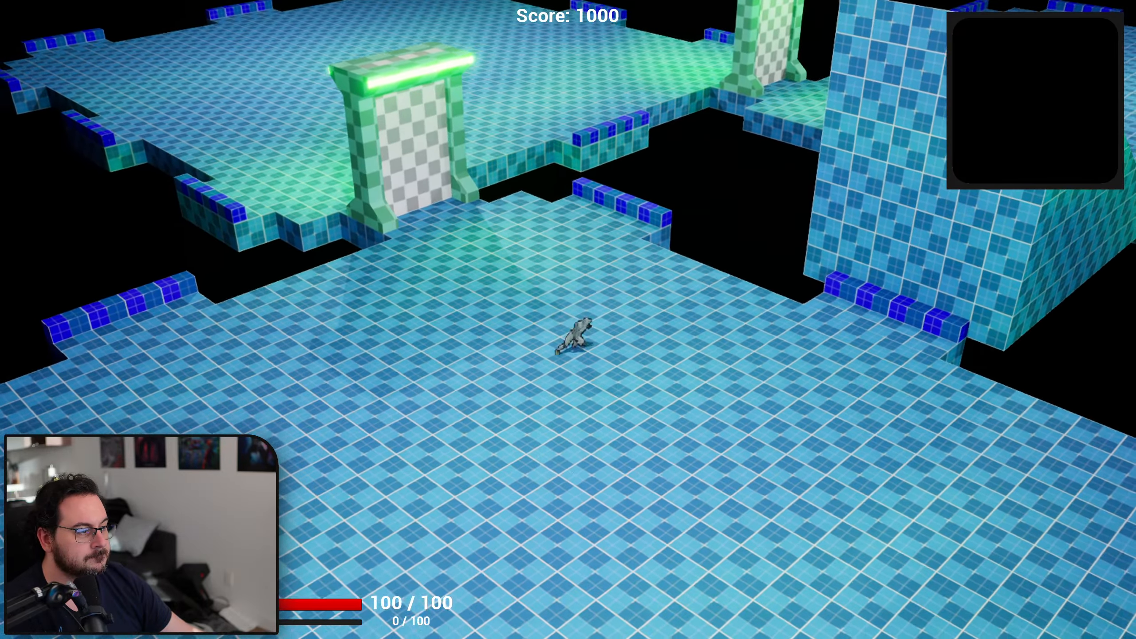
key(d)
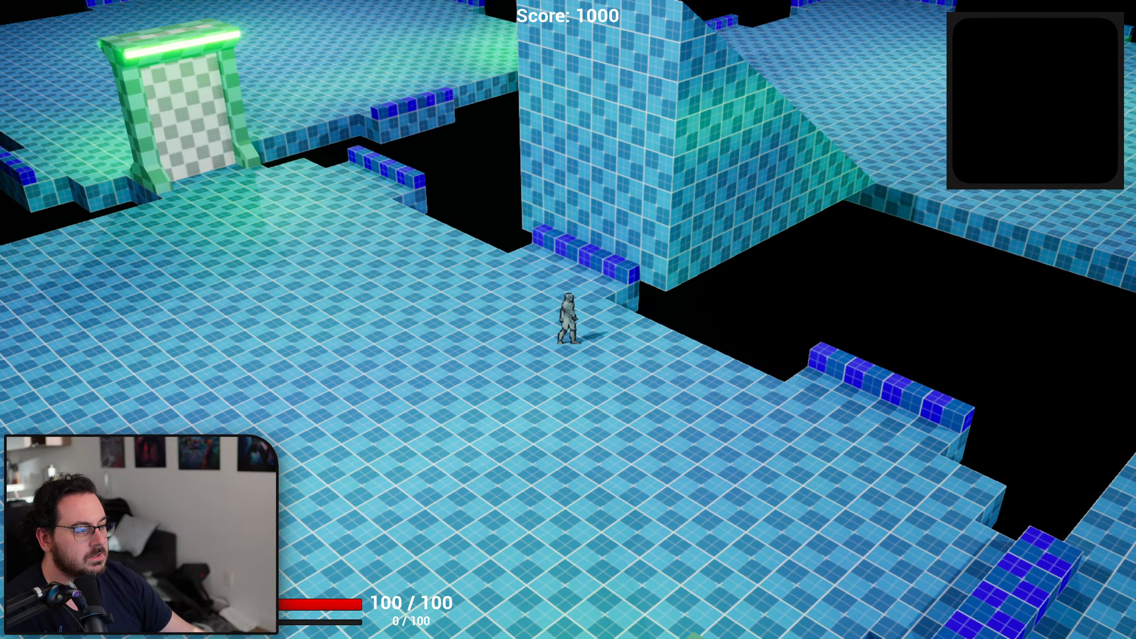
key(w)
key(space)
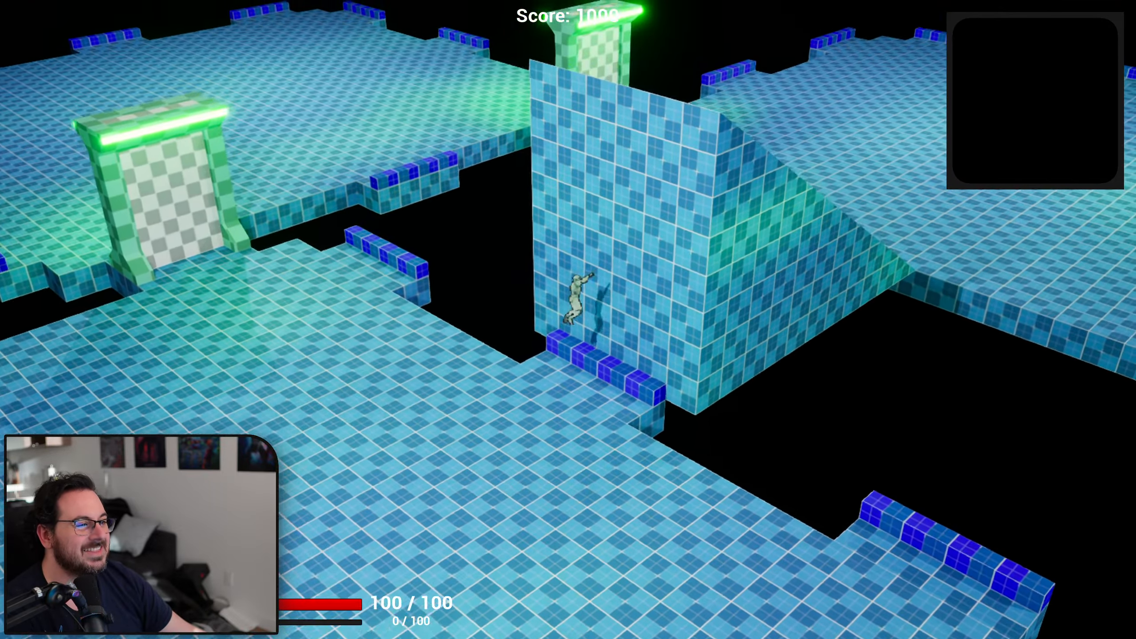
key(s)
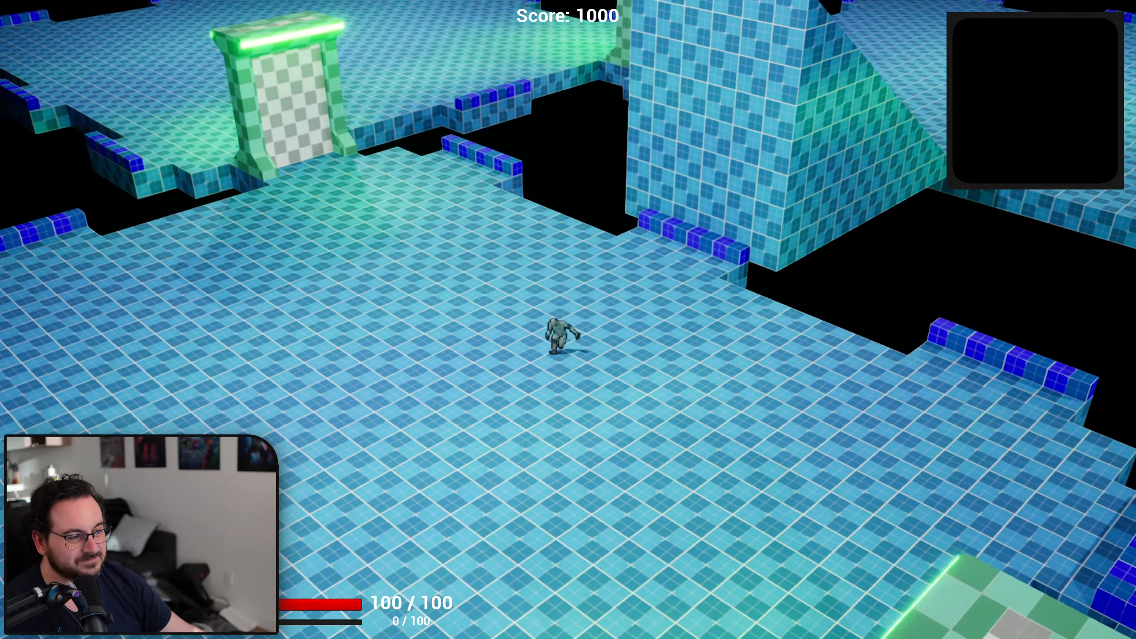
Explore the other generated rooms and their gates on foot, and end the play session
key(s)
key(s)
key(d)
key(w)
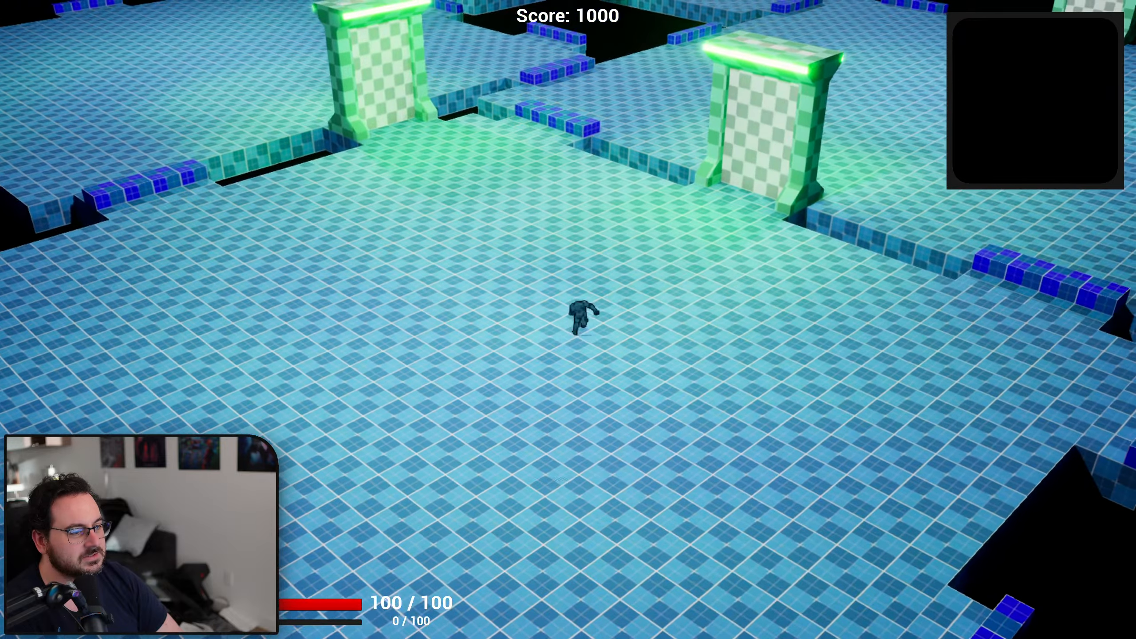
key(a)
key(w)
key(a)
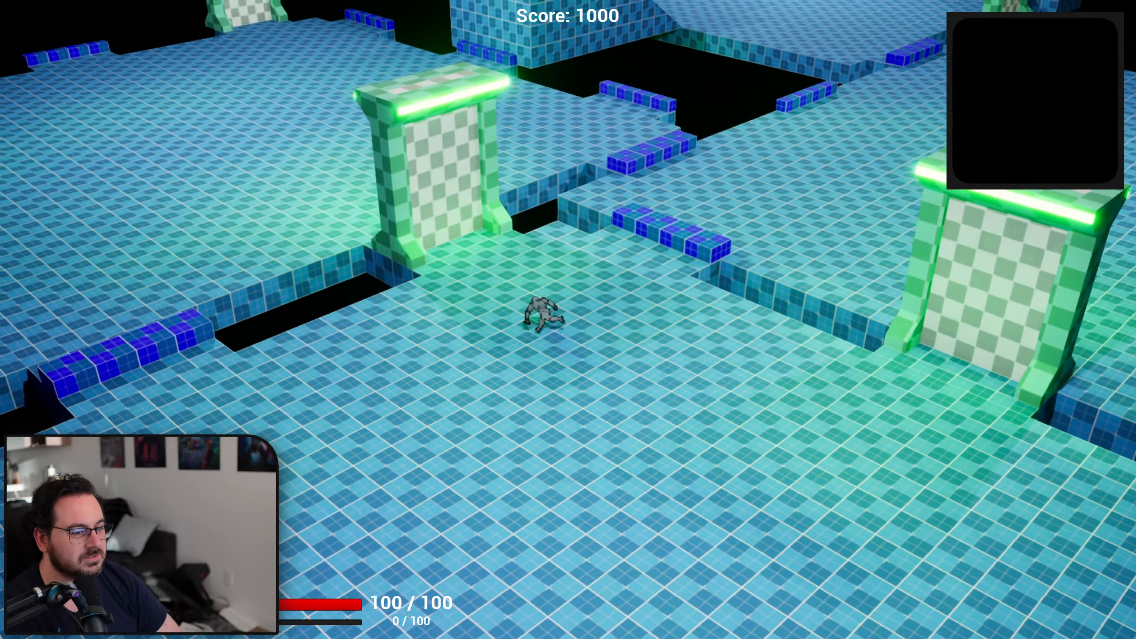
key(s)
key(Escape)
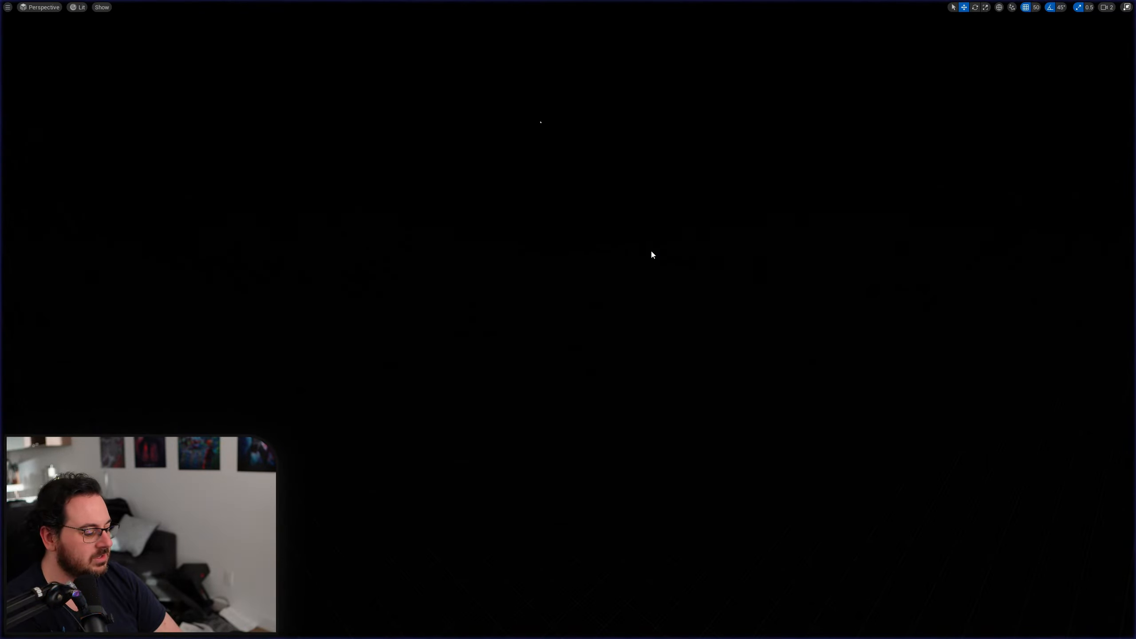
key(F11)
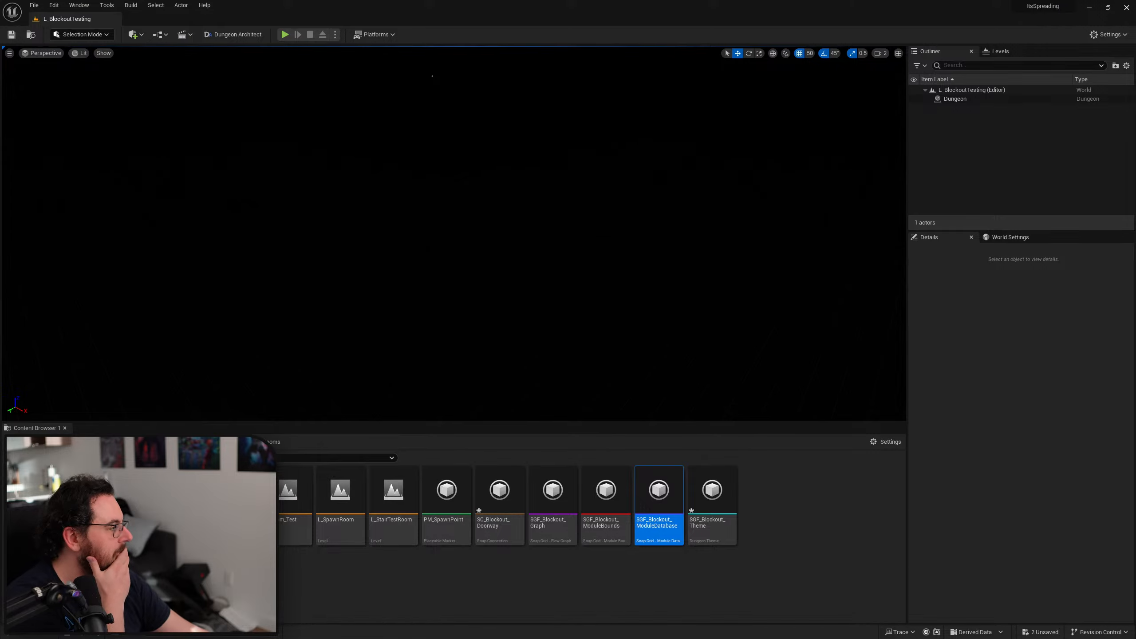
Examine the connection constraints and transforms cached for L_StairTestRoom in the SGF_Blockout_ModuleDatabase module list
drag(1135, 280, 672, 0)
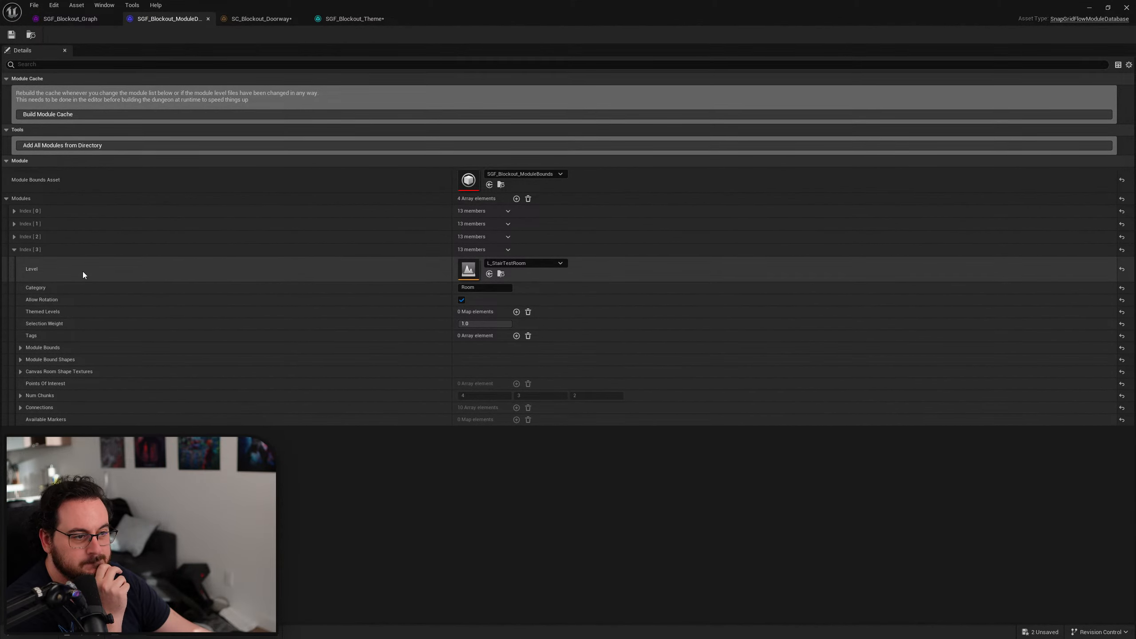
click(21, 408)
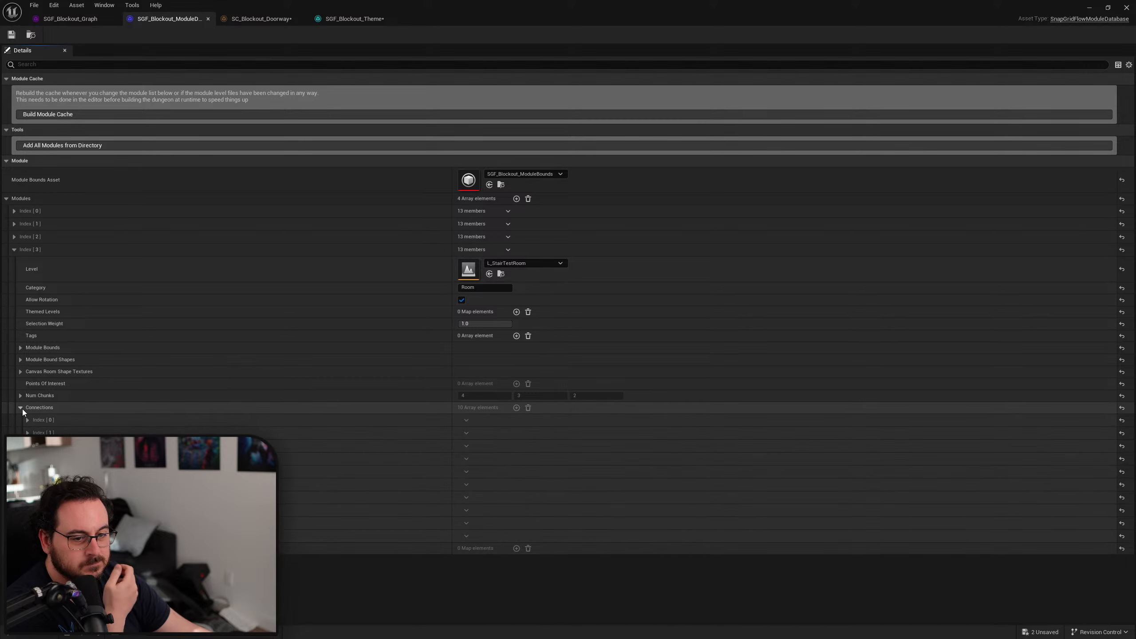
click(20, 408)
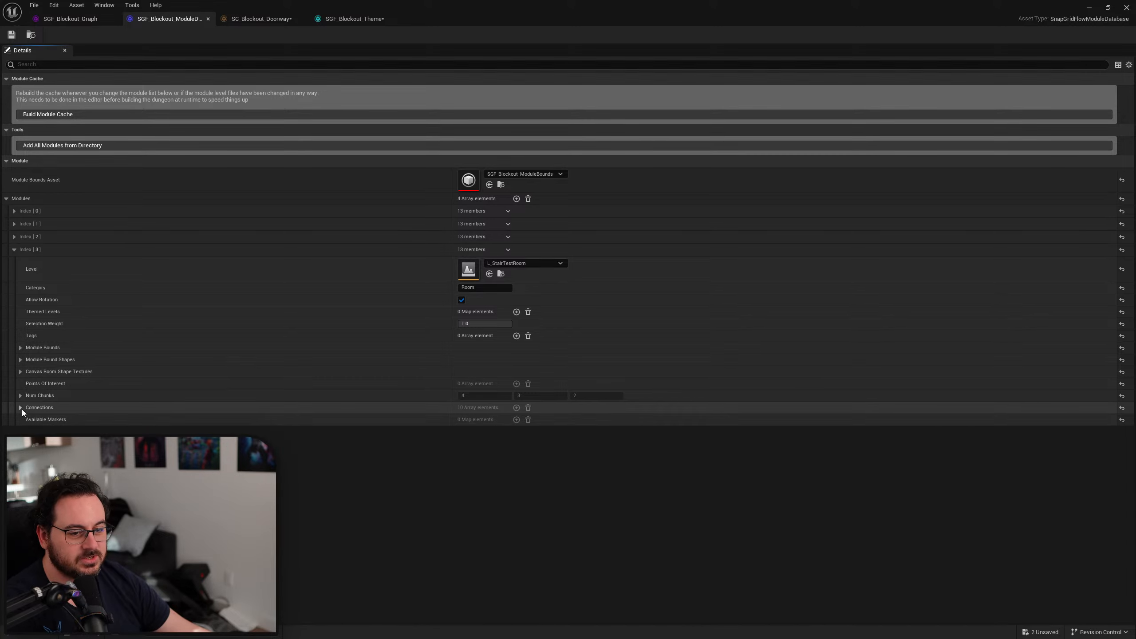
click(21, 408)
scroll(316, 480, down, 2)
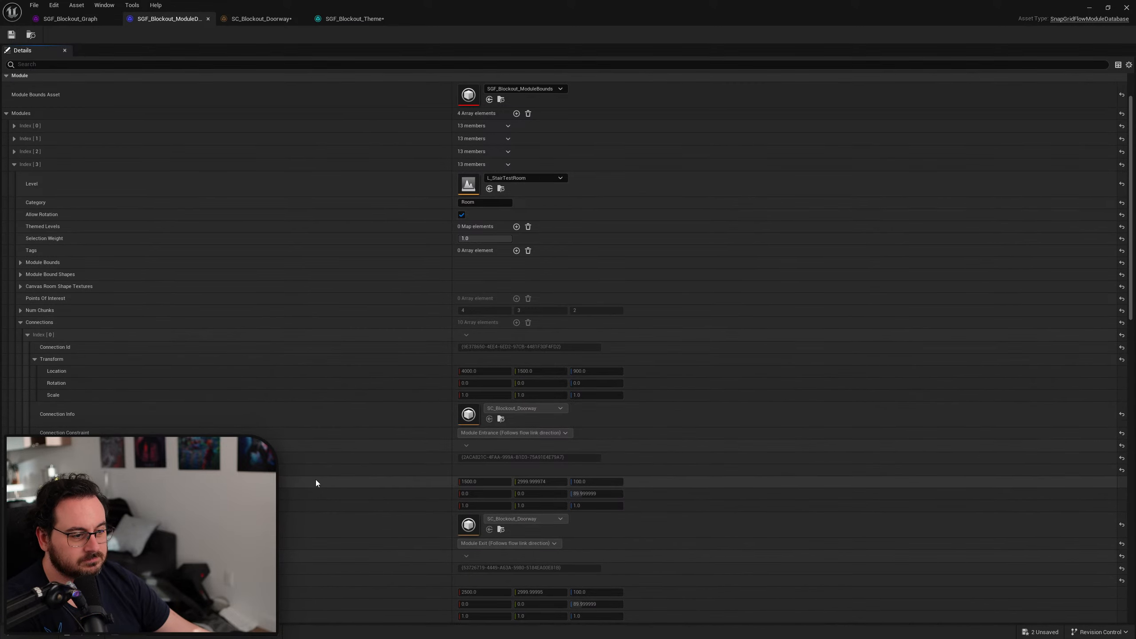
scroll(515, 438, down, 2)
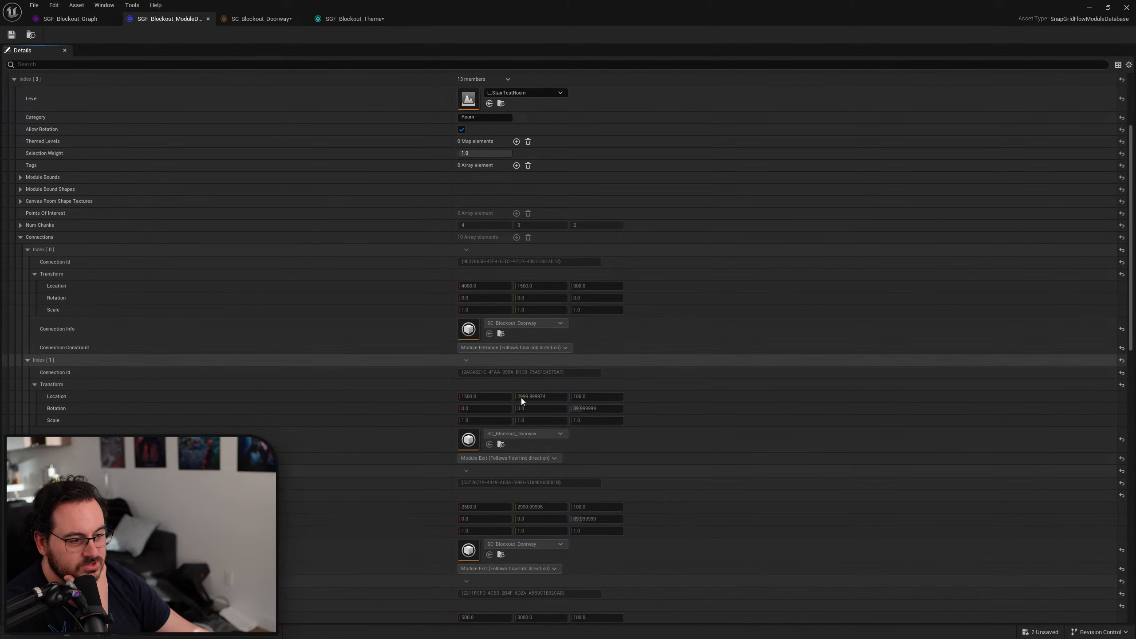
scroll(521, 397, down, 6)
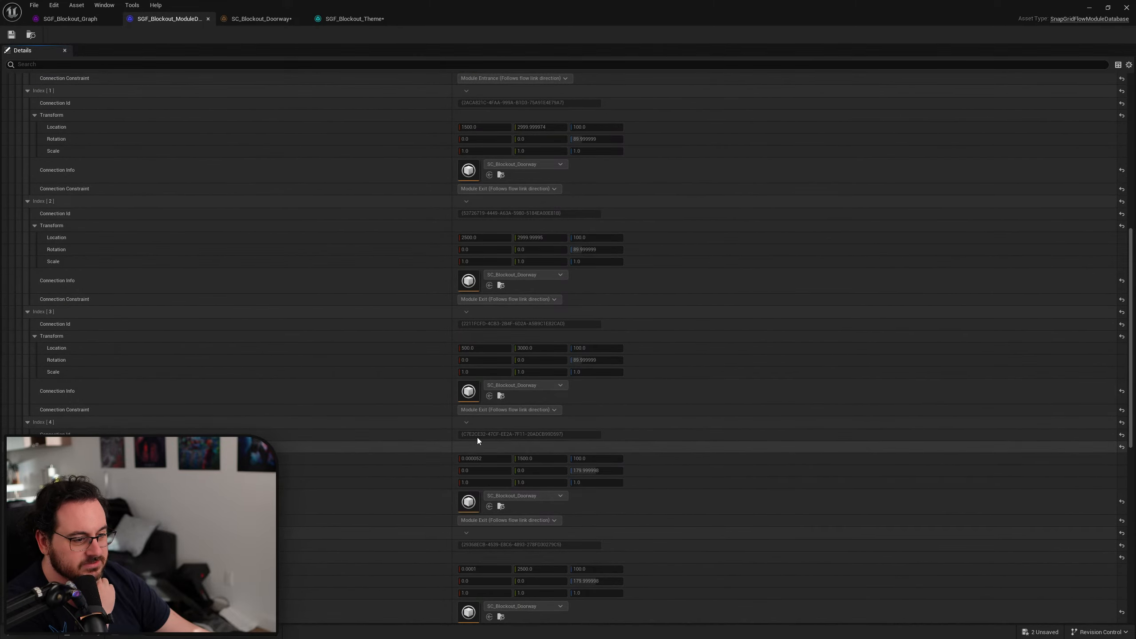
scroll(478, 437, down, 6)
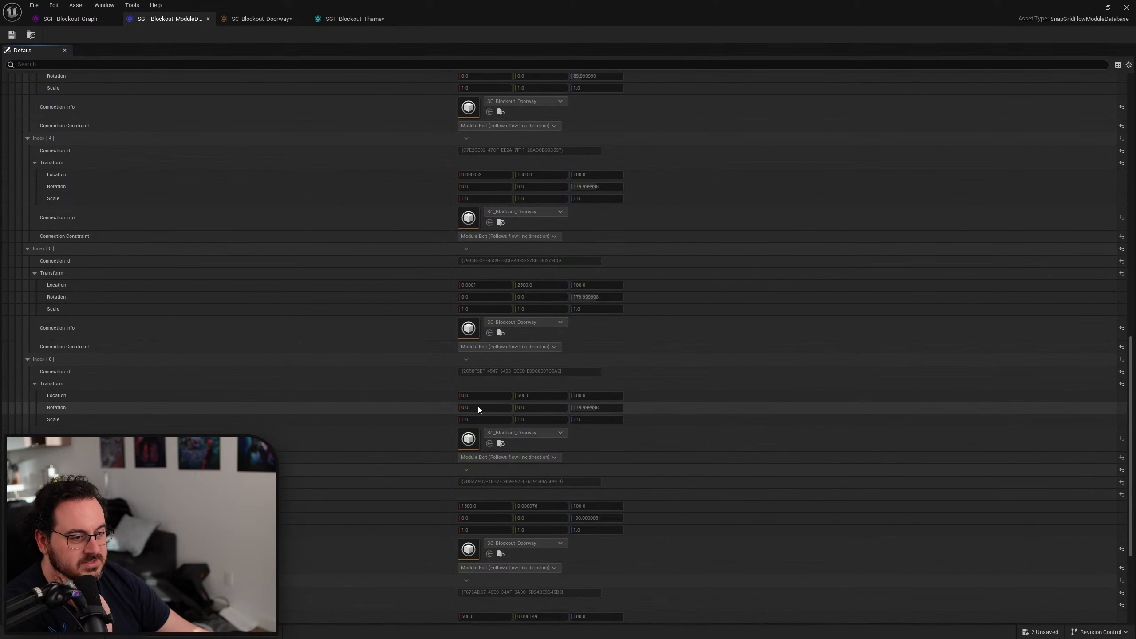
scroll(478, 407, down, 4)
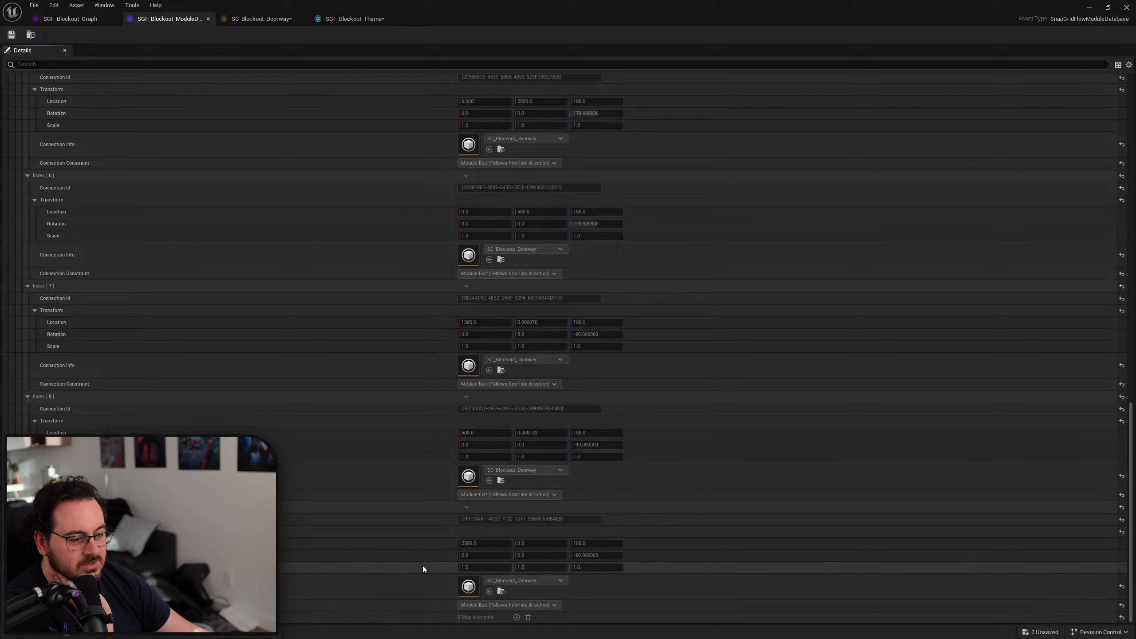
scroll(381, 456, up, 10)
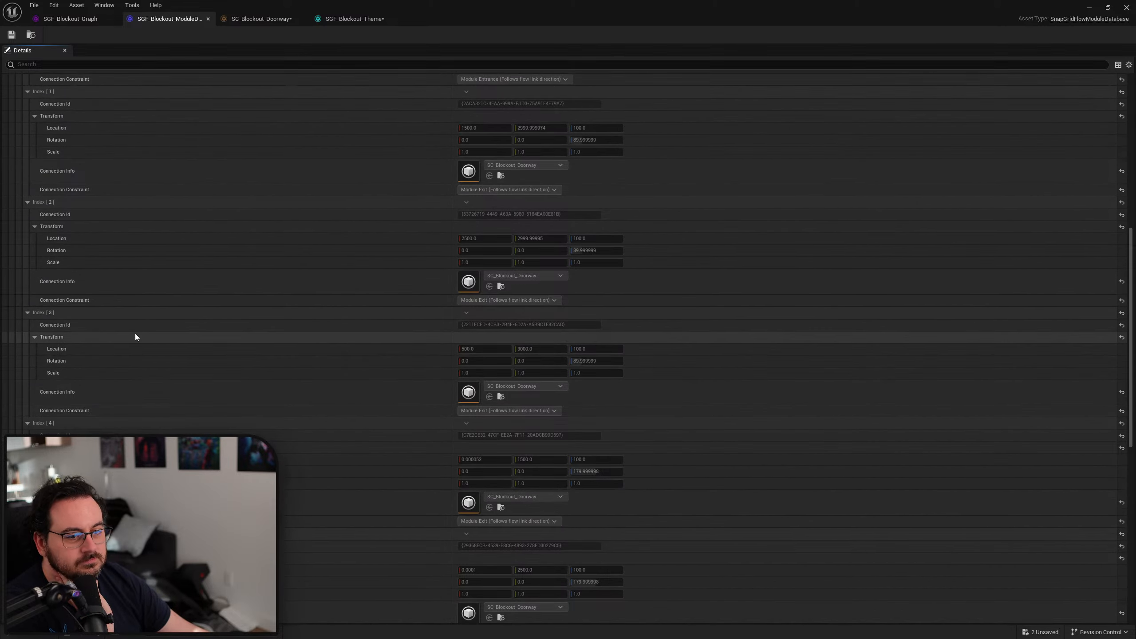
scroll(268, 424, up, 9)
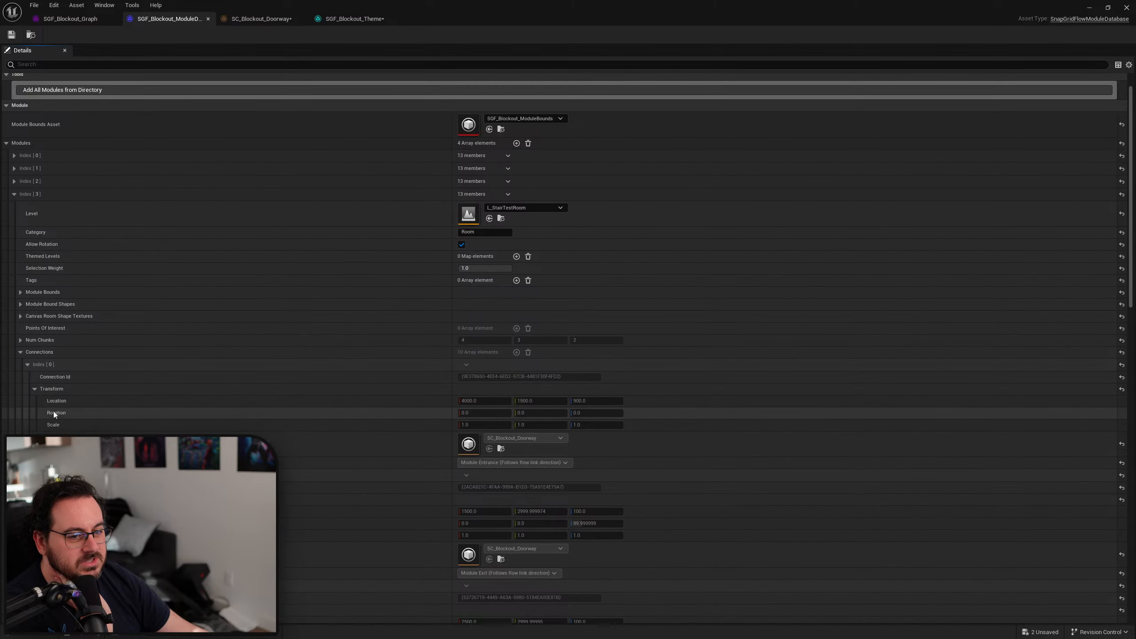
Collapse the connection details of the stair room module, rebuild the module cache and save the module database
click(26, 364)
click(20, 353)
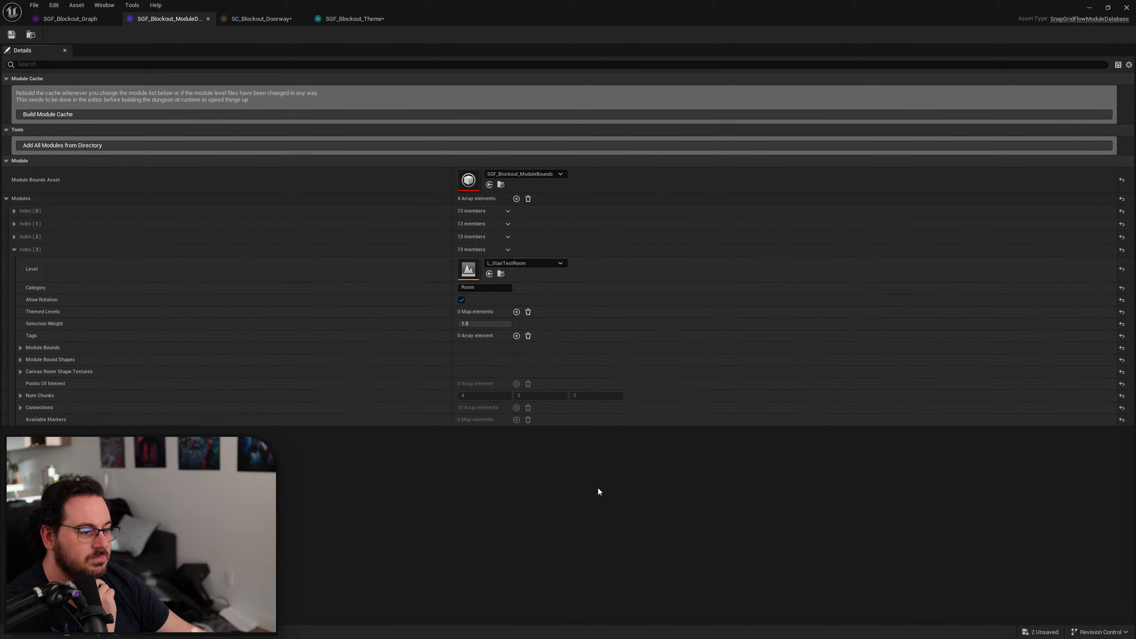
click(61, 114)
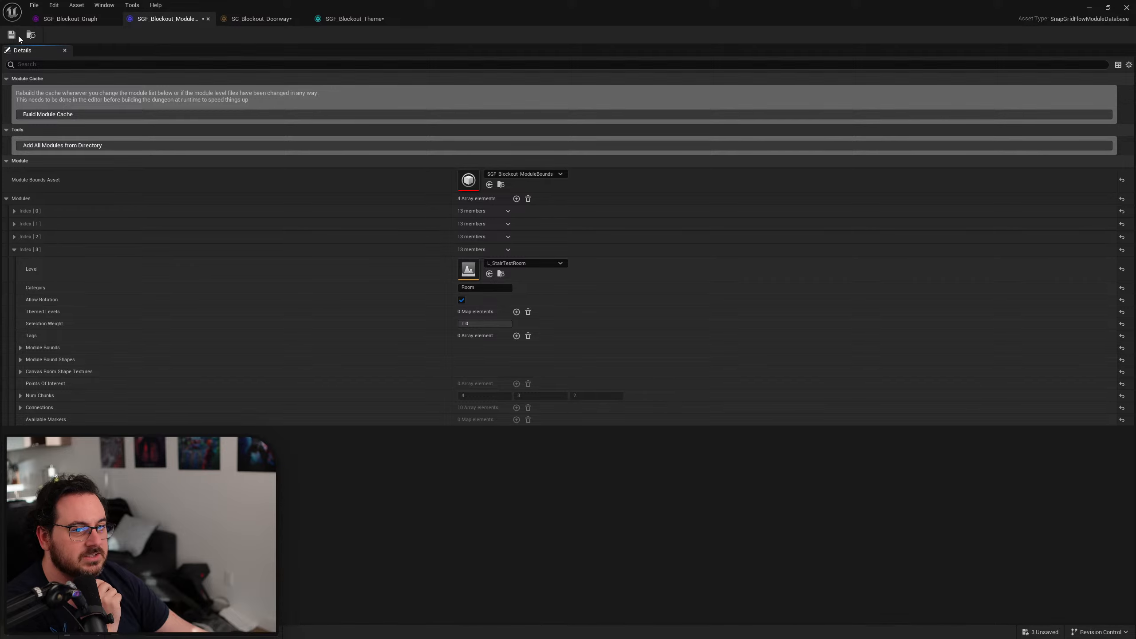
Assign SGF_Blockout_ModuleDatabase again as the Module Database of the Dungeon actor in L_BlockoutTesting
drag(569, 10, 454, 346)
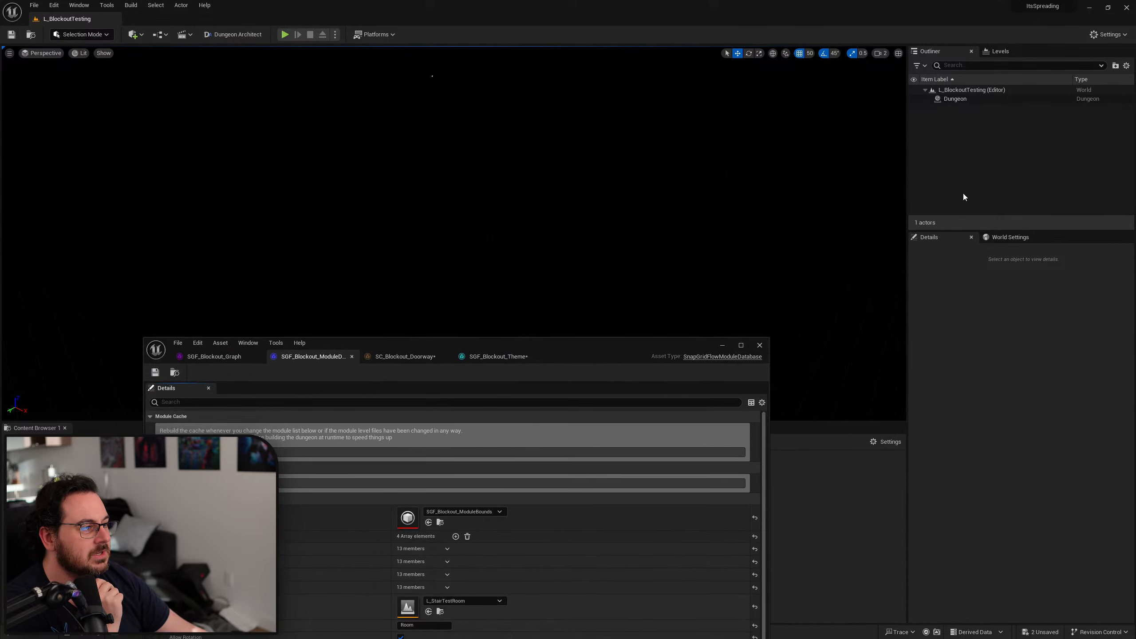
click(974, 100)
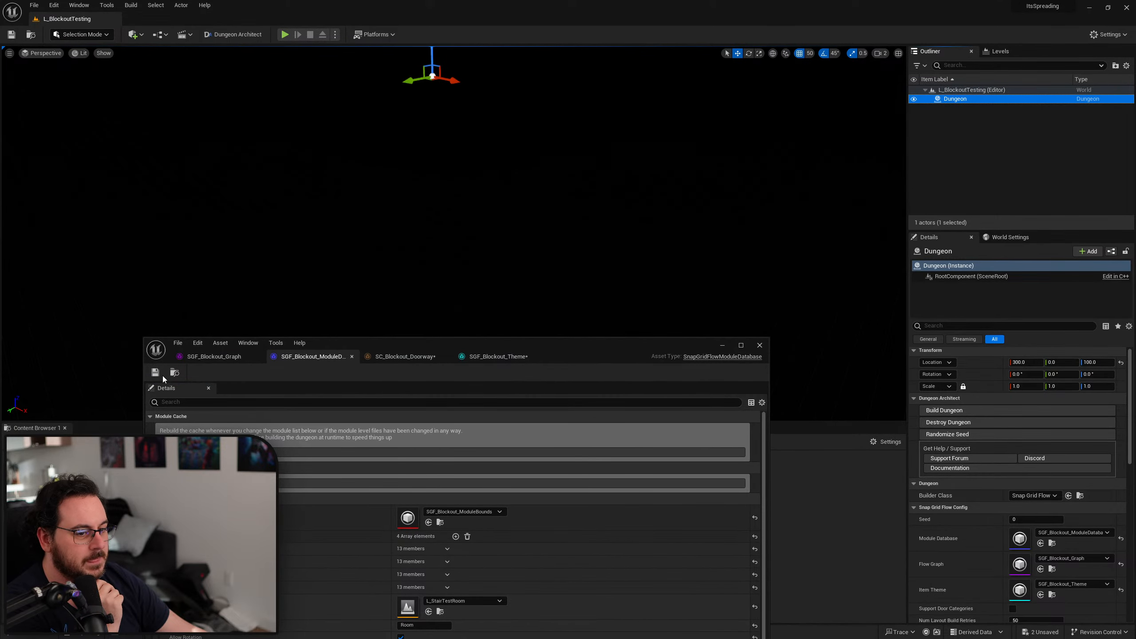
click(272, 385)
click(722, 345)
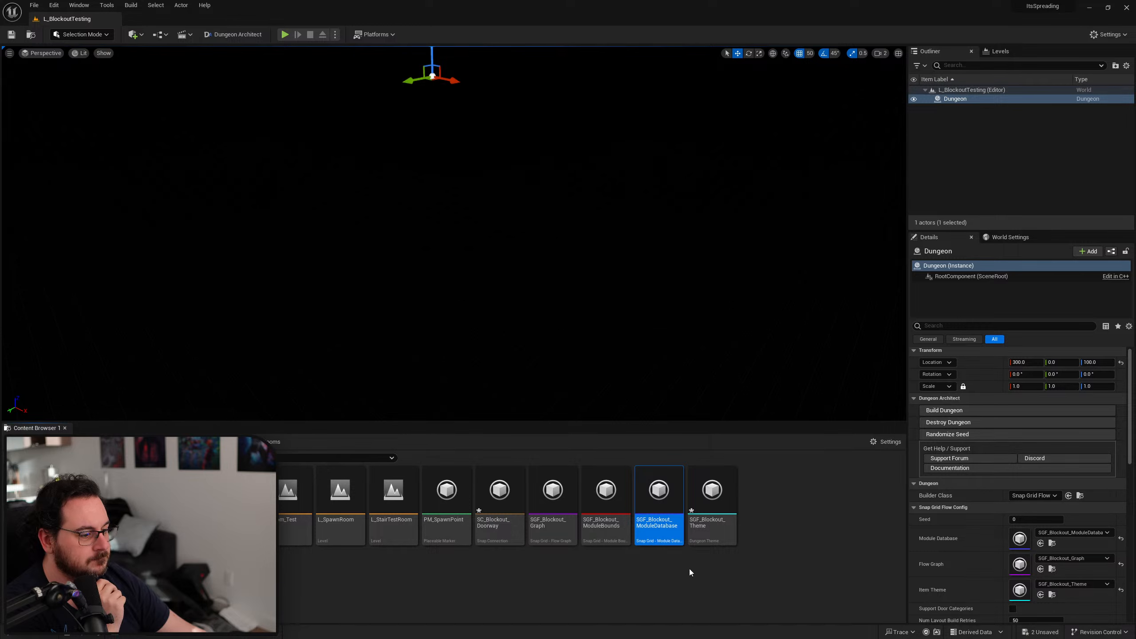
drag(668, 530, 1017, 540)
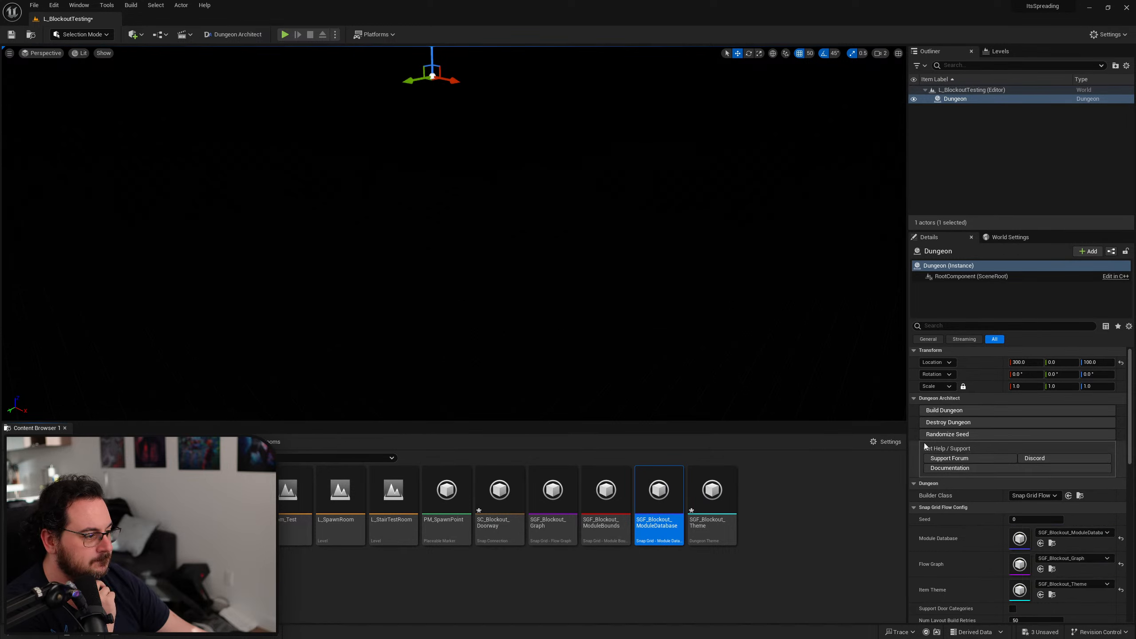
Build the dungeon in L_BlockoutTesting and examine from above how the generated rooms, stairs and gates connect
click(954, 411)
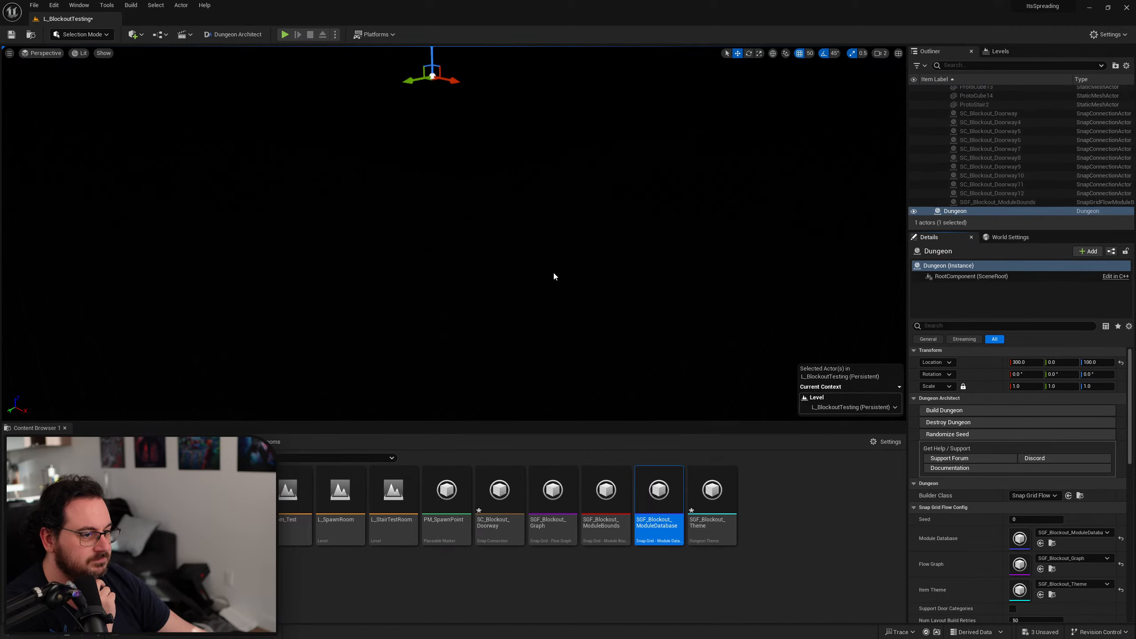
right_drag(553, 270, 886, 240)
key(w)
key(w)
key(w)
key(w)
key(a)
key(s)
key(a)
click(452, 294)
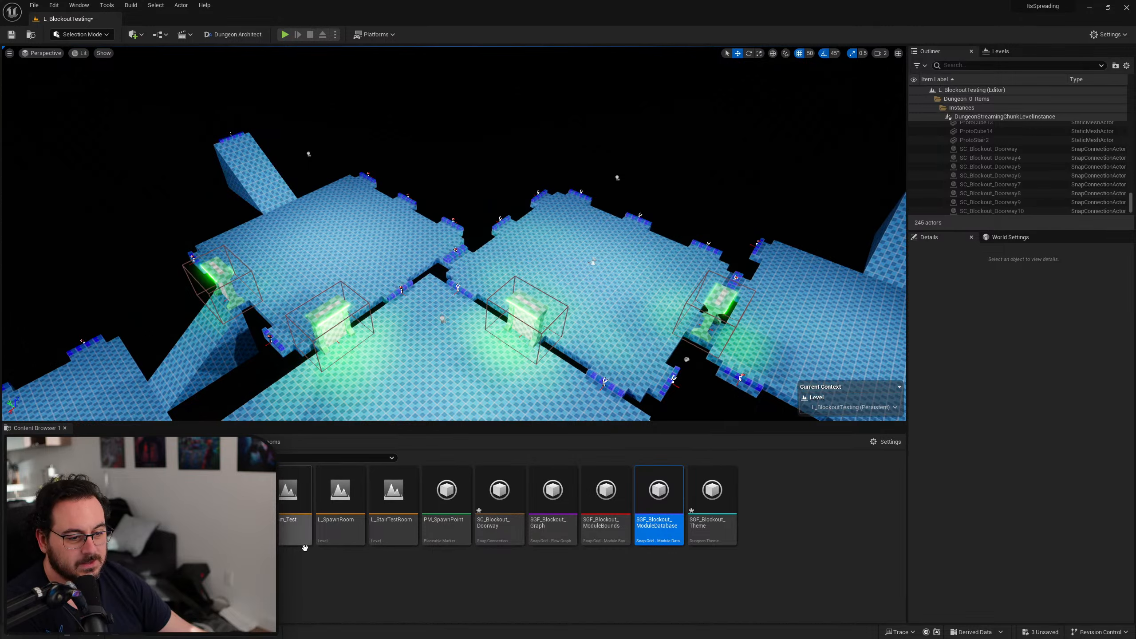
Open the L_BossRoom level without saving the pending changes to L_BlockoutTesting
click(237, 522)
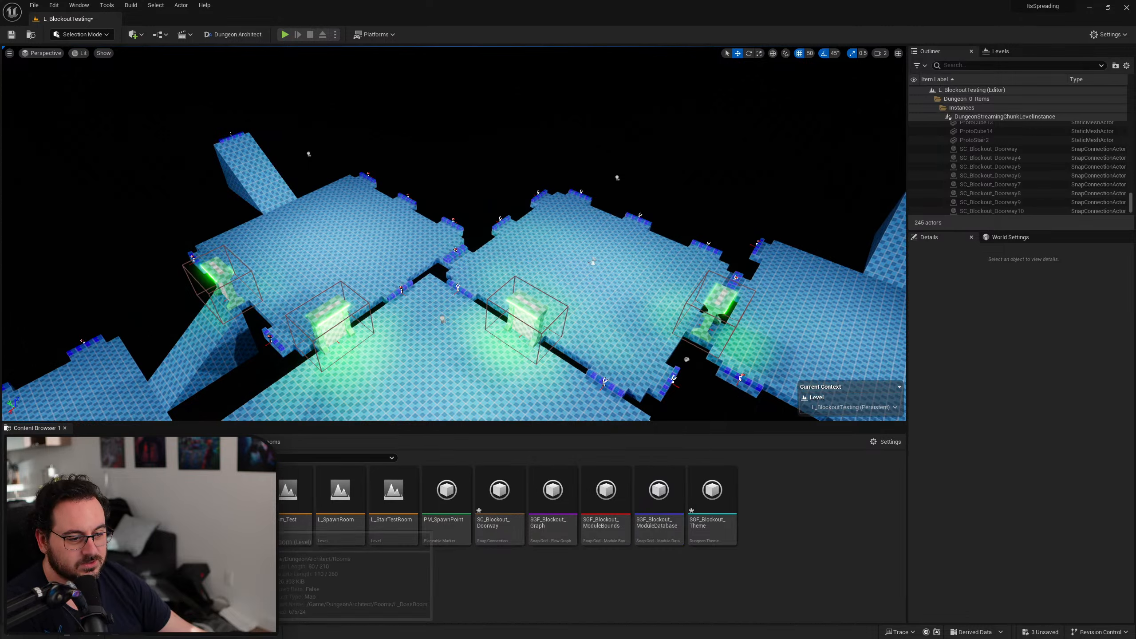
key(ctrl+shift+s)
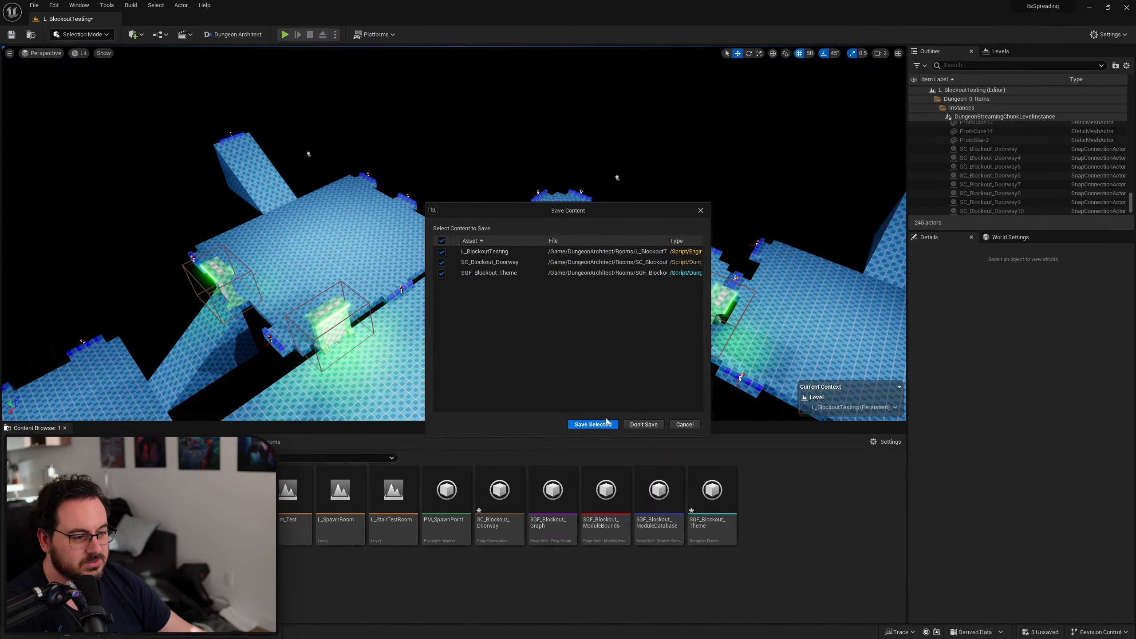
click(640, 425)
click(626, 381)
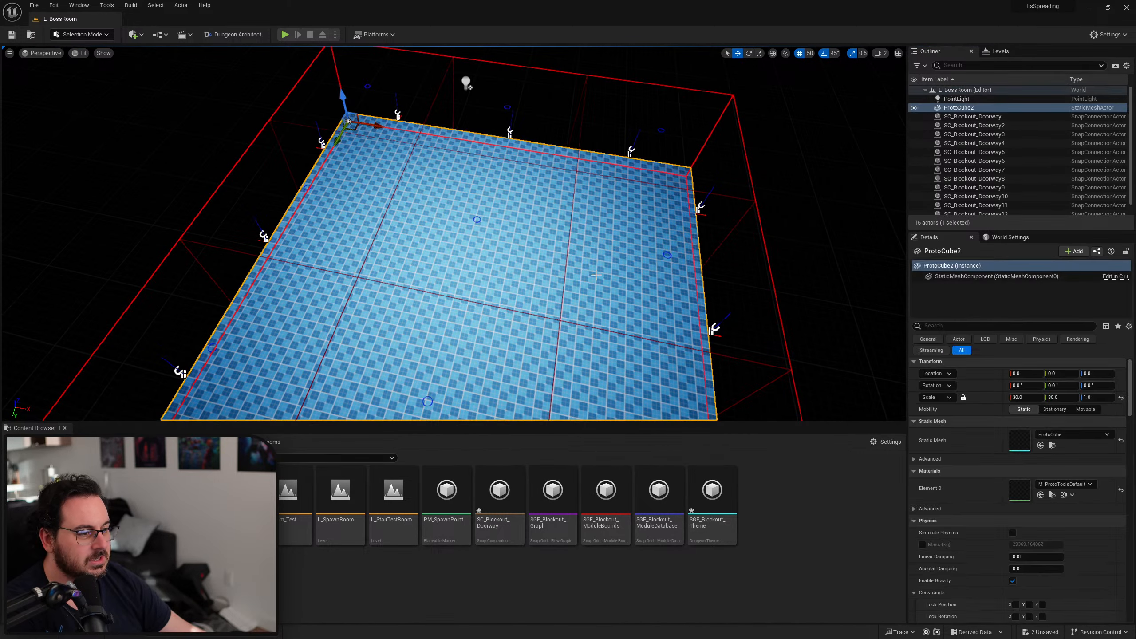
Set the material of the boss room's floor block ProtoCube2 to M_ProtoToolsBlue and save the level
click(1067, 485)
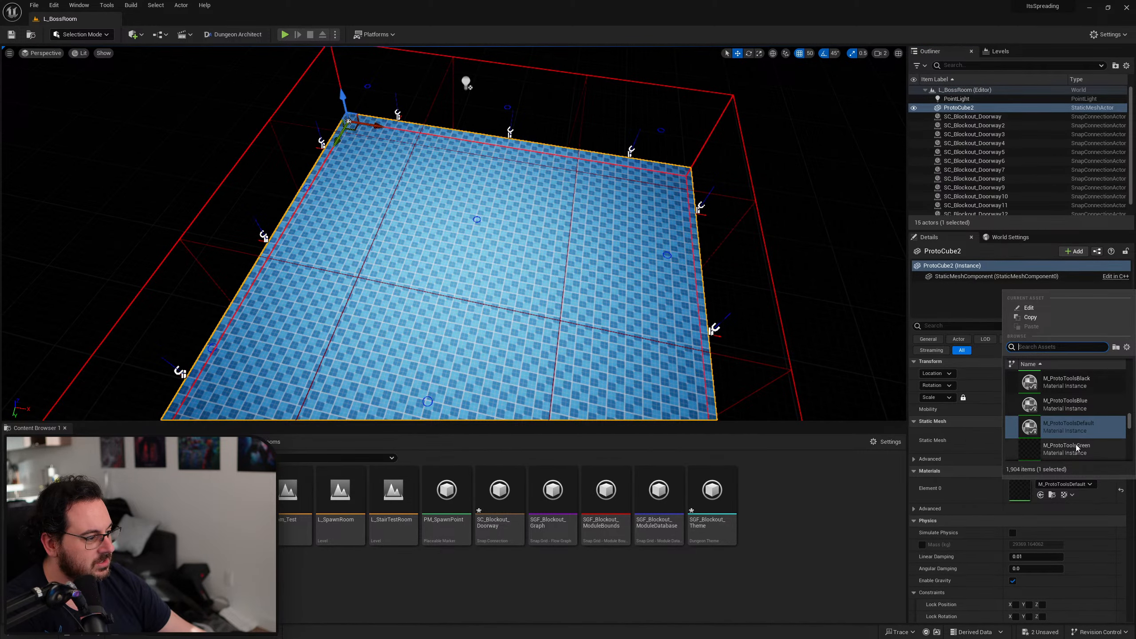
click(1084, 406)
key(f)
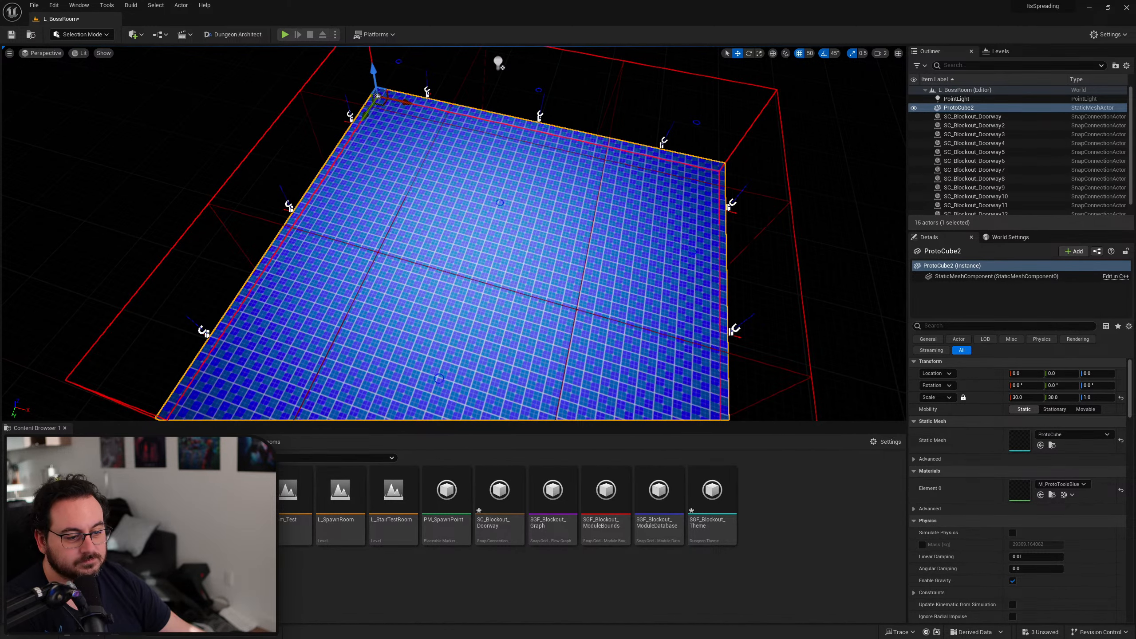
Open L_SpawnRoom, saving the pending doorway and theme assets, and set its main floor block ProtoCube2 to the M_ProtoToolsGreen material
double_click(339, 539)
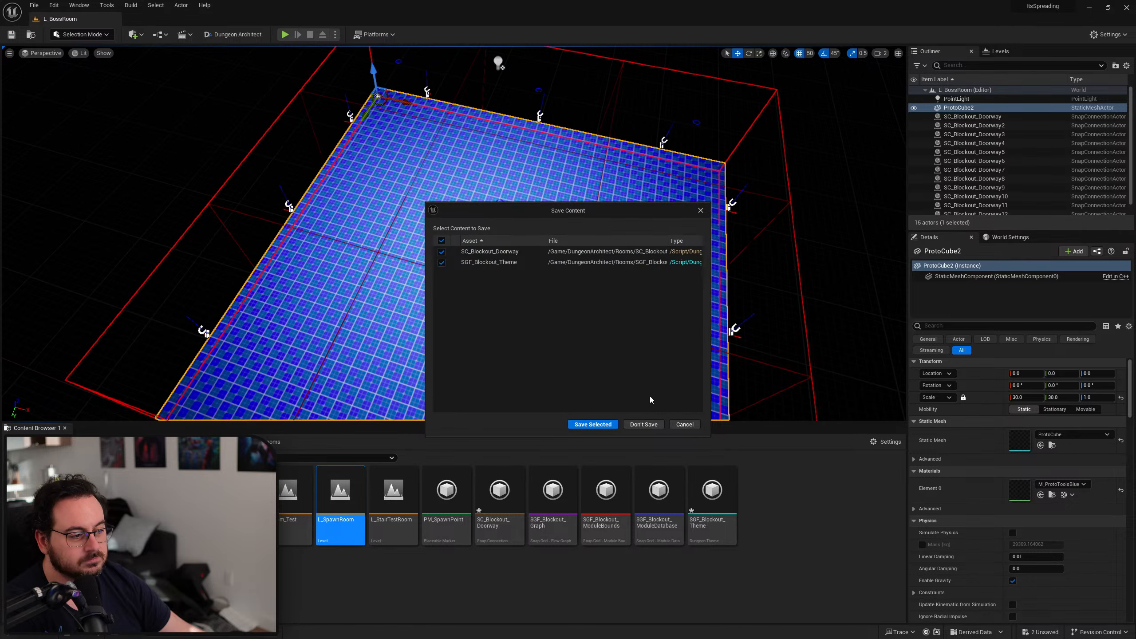
click(581, 427)
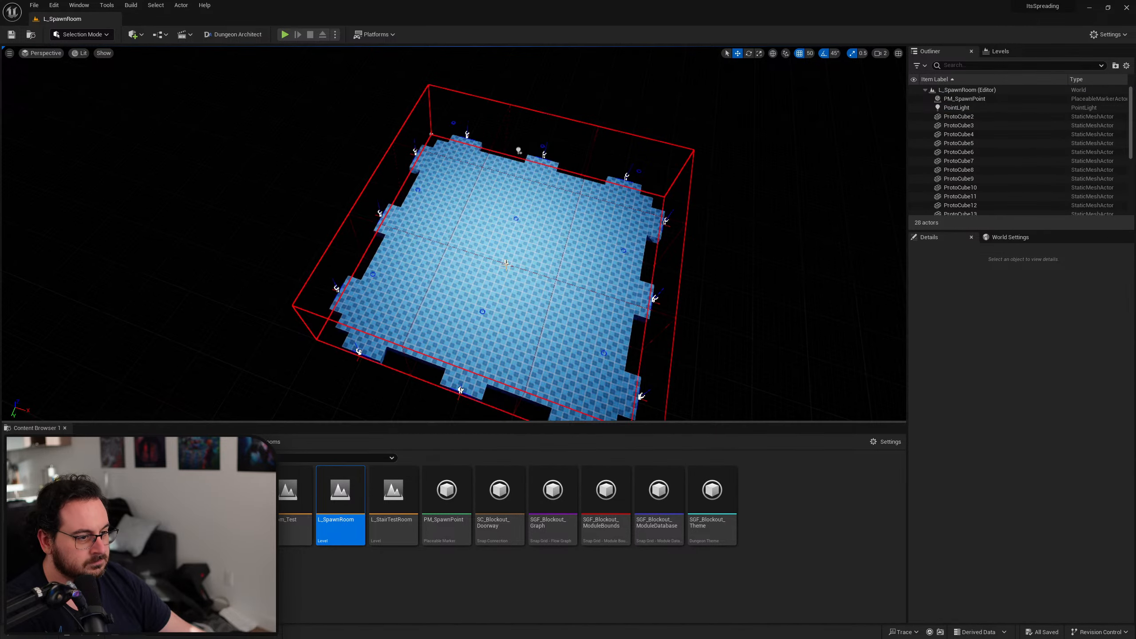
click(507, 264)
click(467, 236)
click(1062, 486)
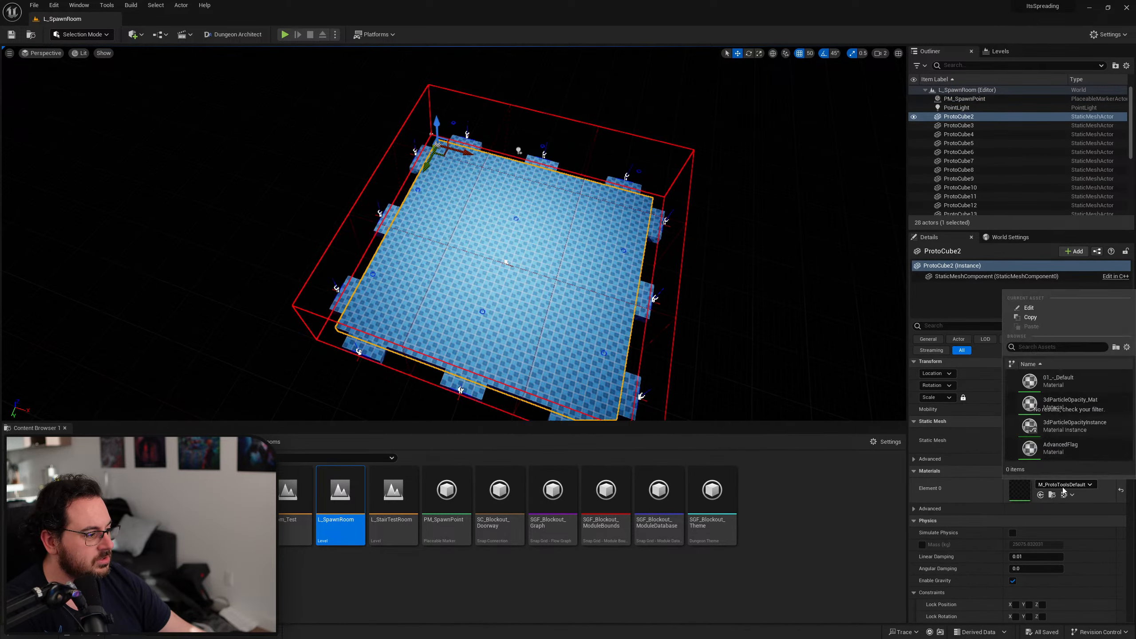
scroll(1101, 433, down, 1)
click(1101, 433)
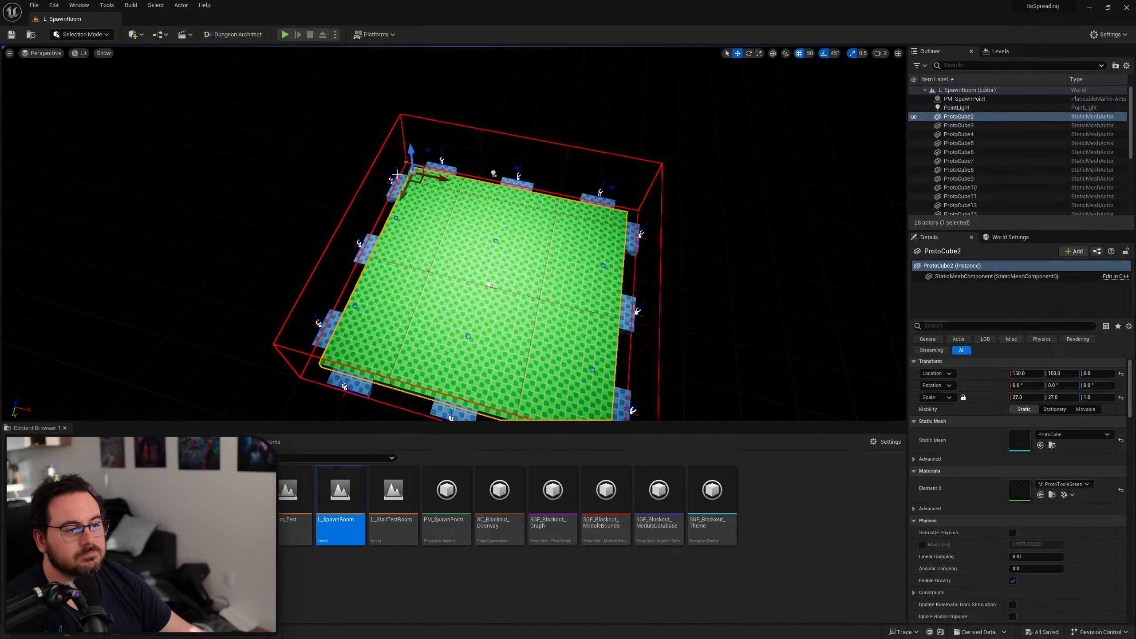
Reopen the recent level L_BlockoutTesting and generate the dungeon with a randomized seed to check the coloured rooms
click(35, 6)
mouse_move(134, 57)
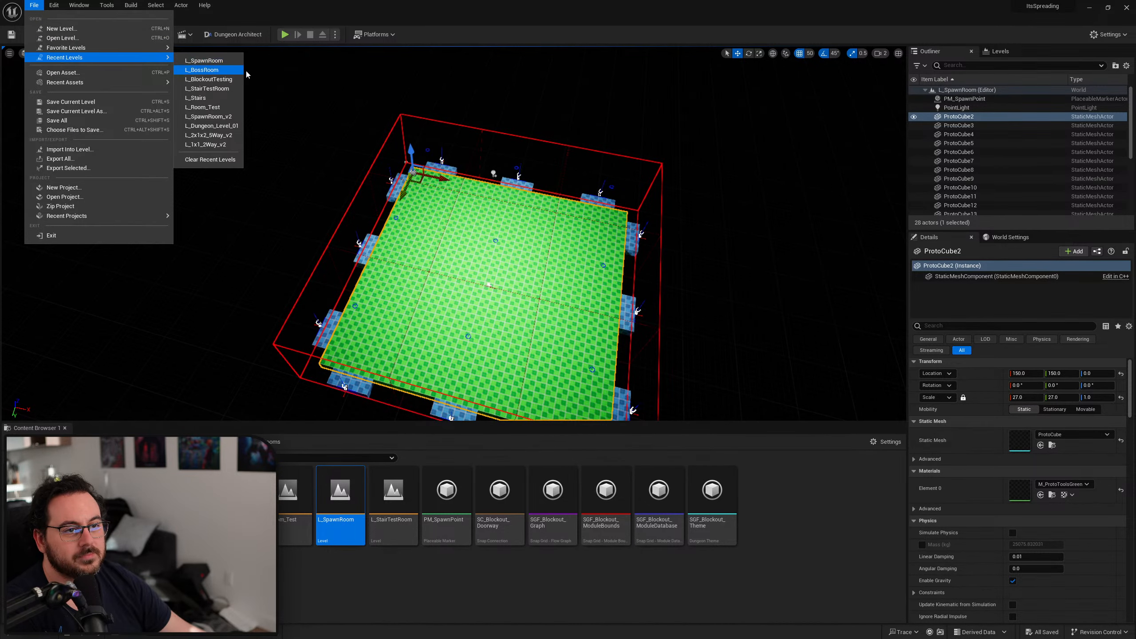
click(209, 79)
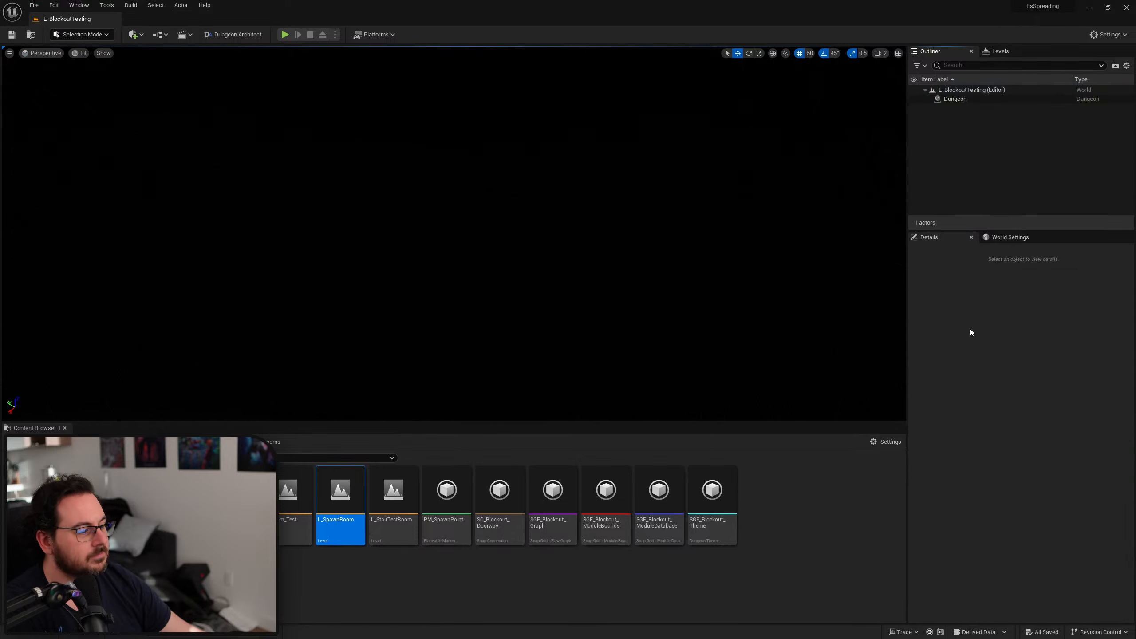
click(979, 99)
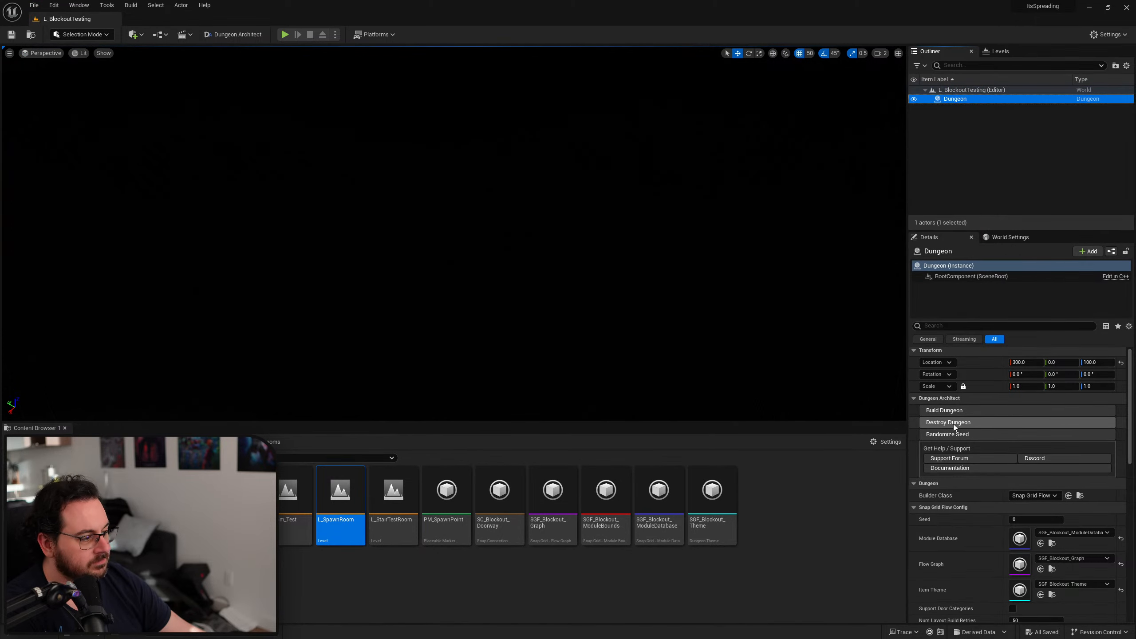
click(966, 434)
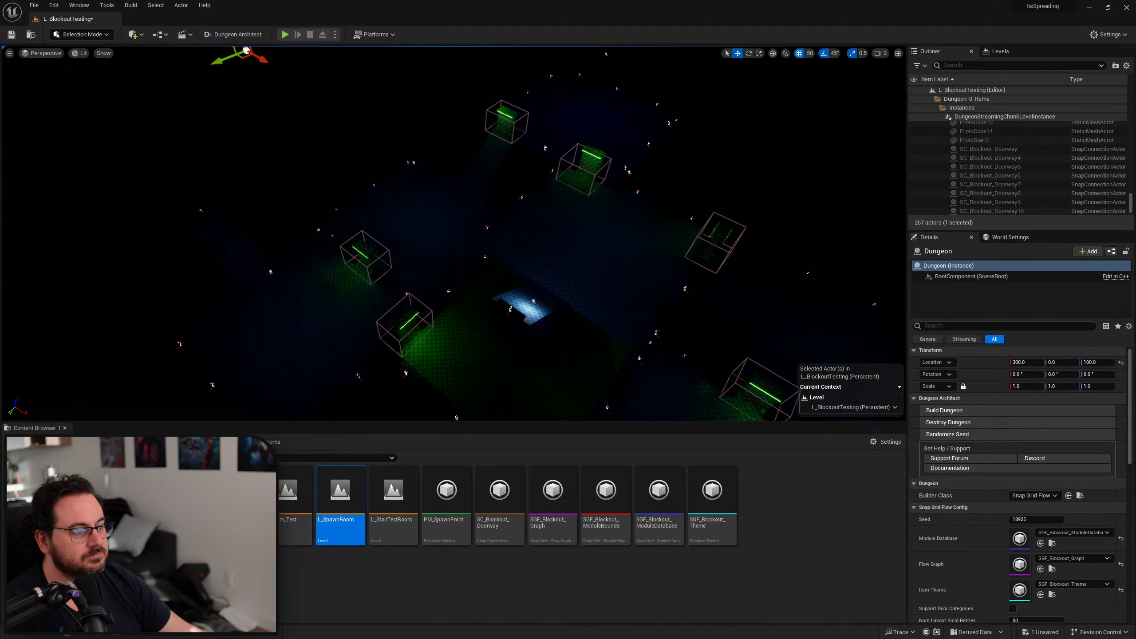
right_drag(454, 233, 479, 230)
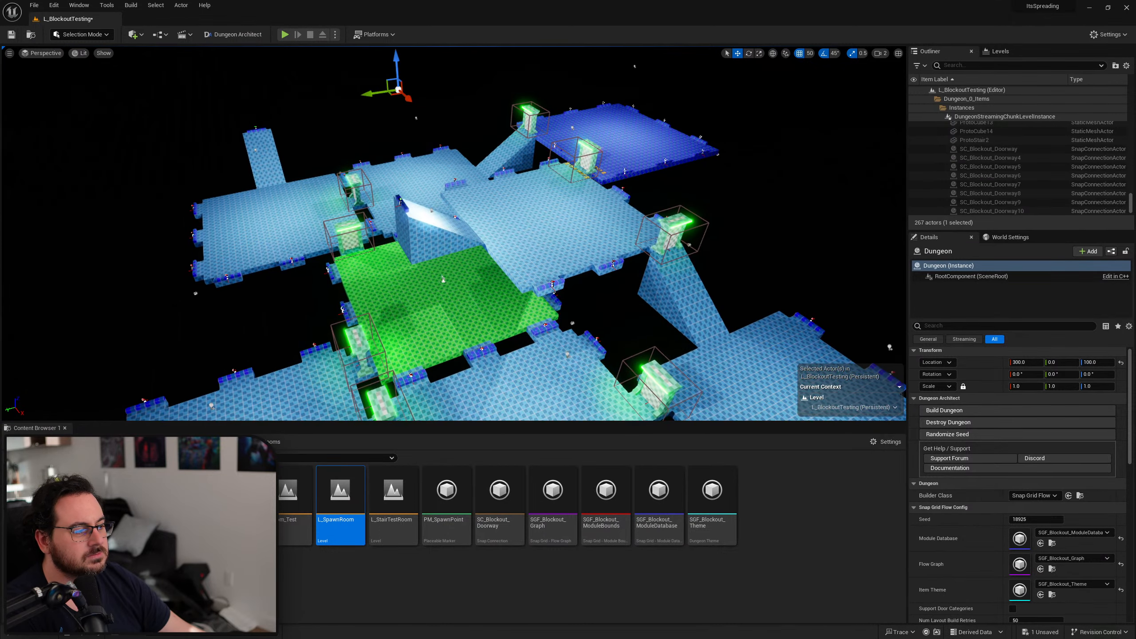
Destroy the generated dungeon, regenerate it with another random seed and inspect the room layout
click(992, 422)
click(964, 435)
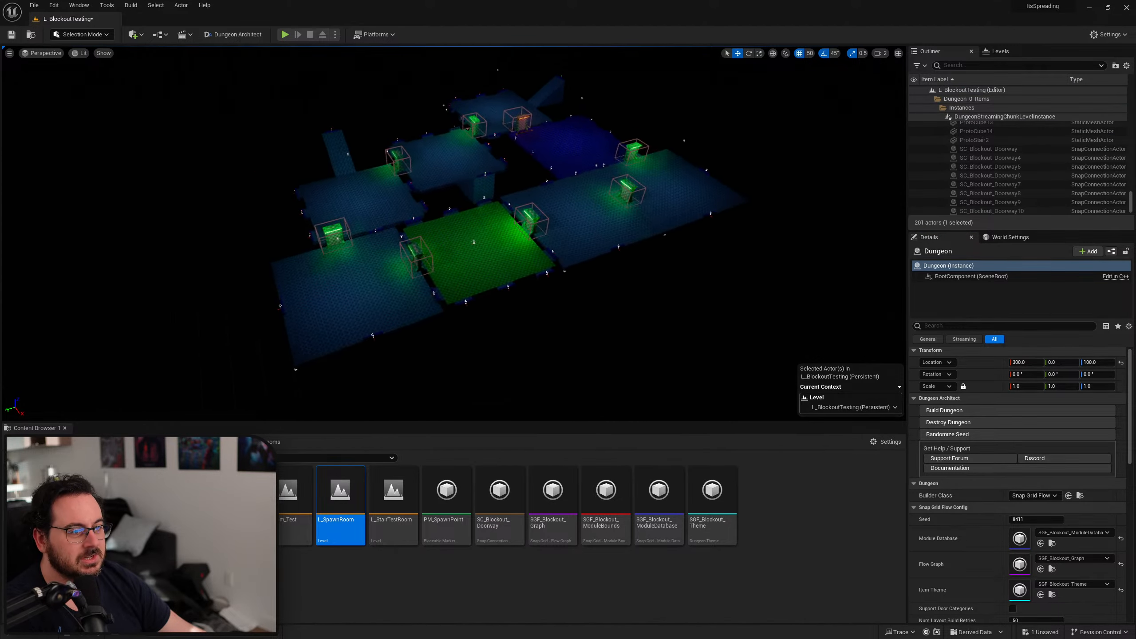
mouse_move(454, 233)
right_down()
mouse_move(437, 209)
mouse_move(443, 221)
right_up()
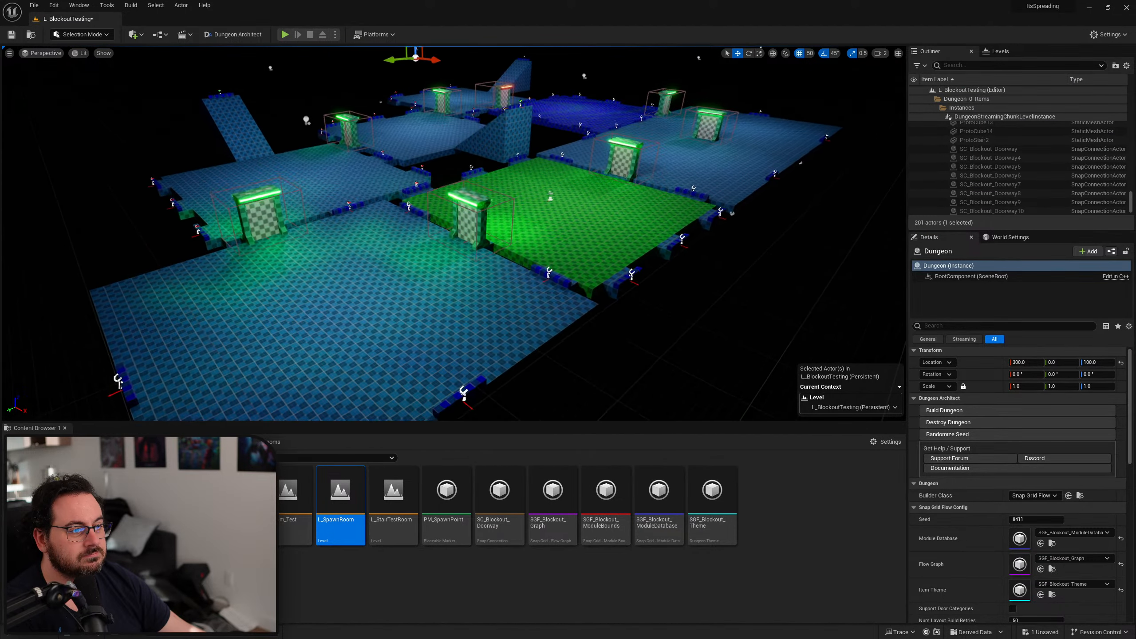
mouse_move(721, 353)
right_down()
mouse_move(707, 343)
mouse_move(720, 353)
right_up()
Clear the current dungeon, build one from a new seed and examine the route between the green spawn room and blue boss room
click(975, 421)
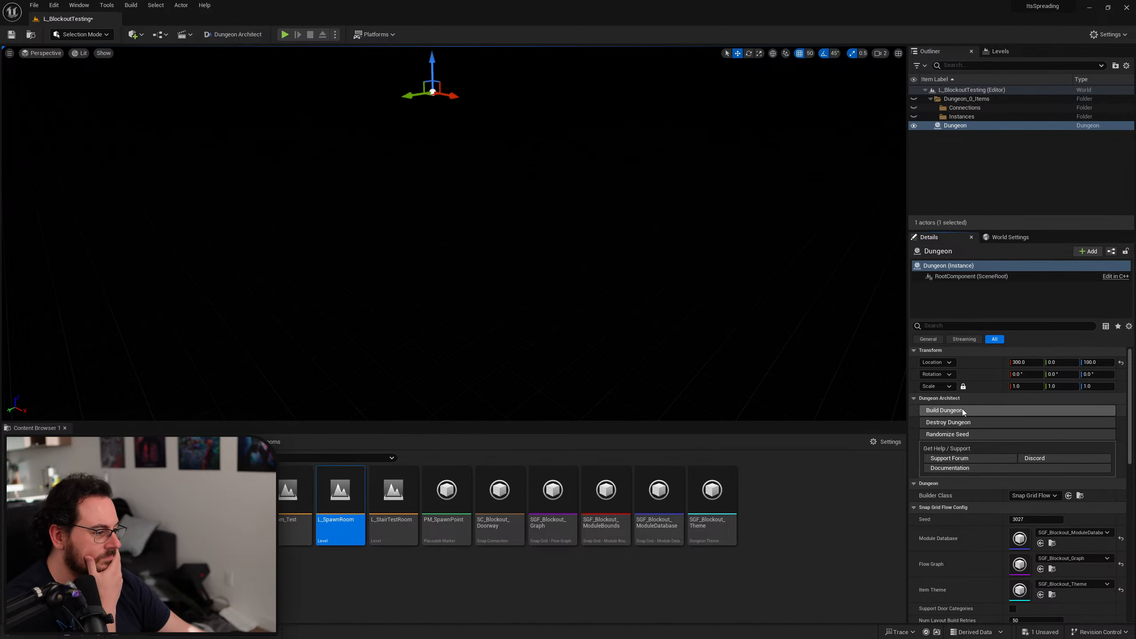
click(974, 410)
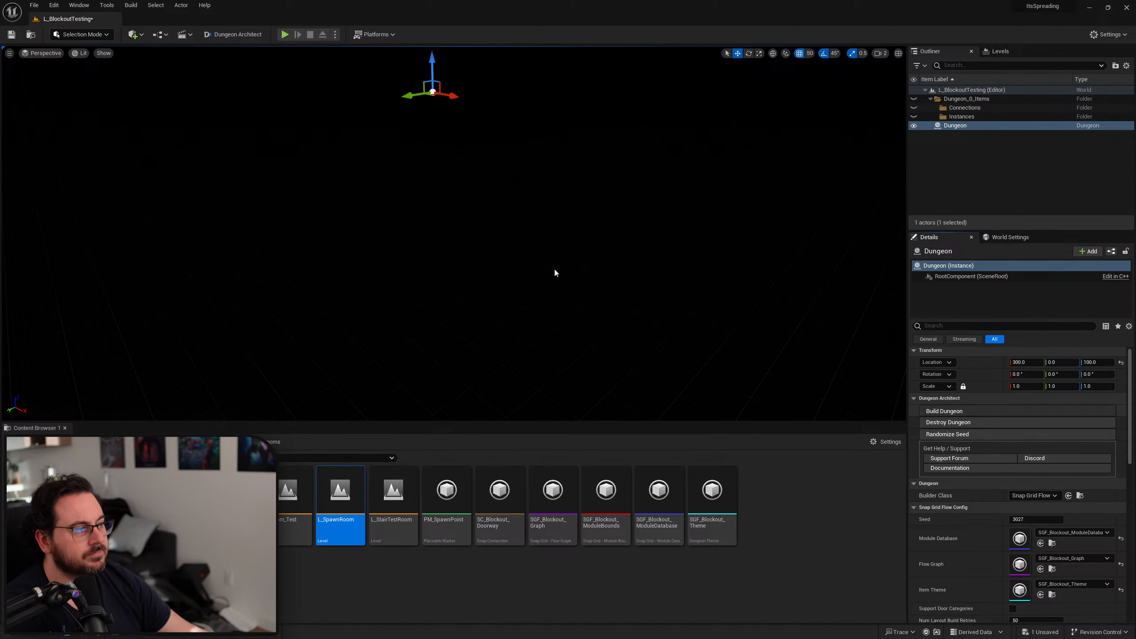
mouse_move(584, 235)
right_down()
mouse_move(528, 242)
mouse_move(580, 241)
right_up()
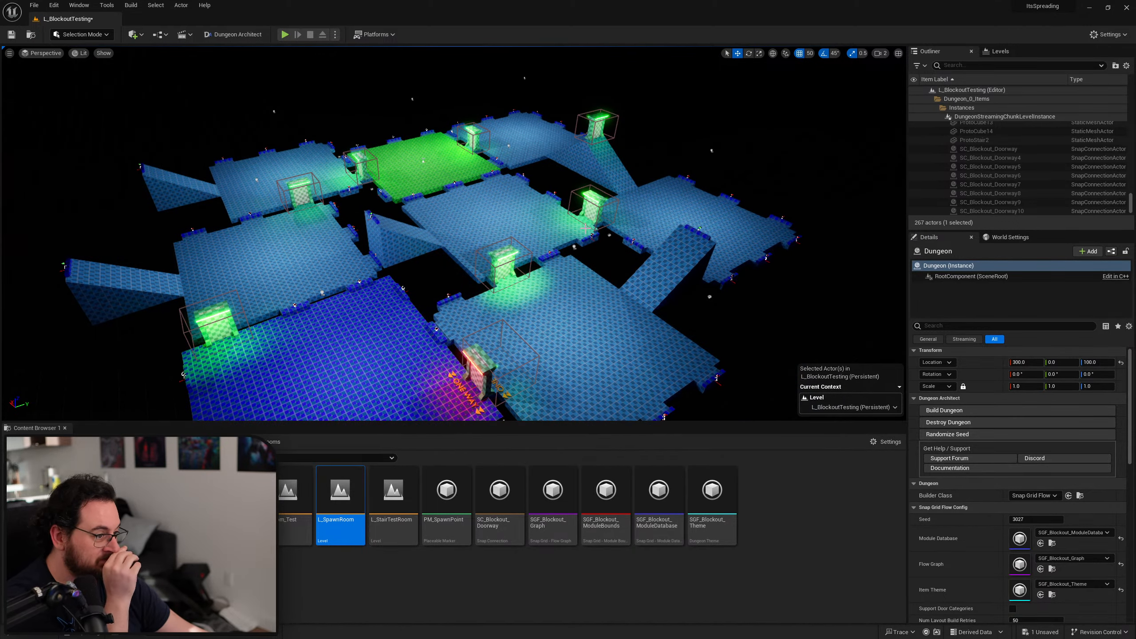
key(w)
right_drag(649, 198, 643, 172)
key(s)
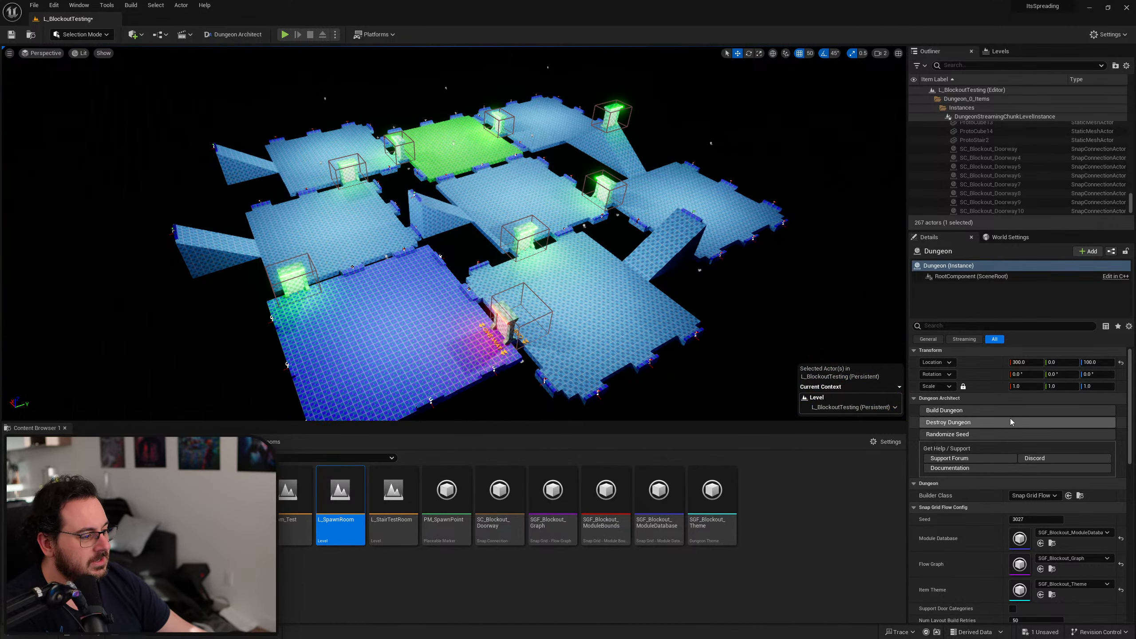
Destroy the generated dungeon and enable Support Door Categories in the Dungeon actor's Snap Grid Flow settings
click(1007, 422)
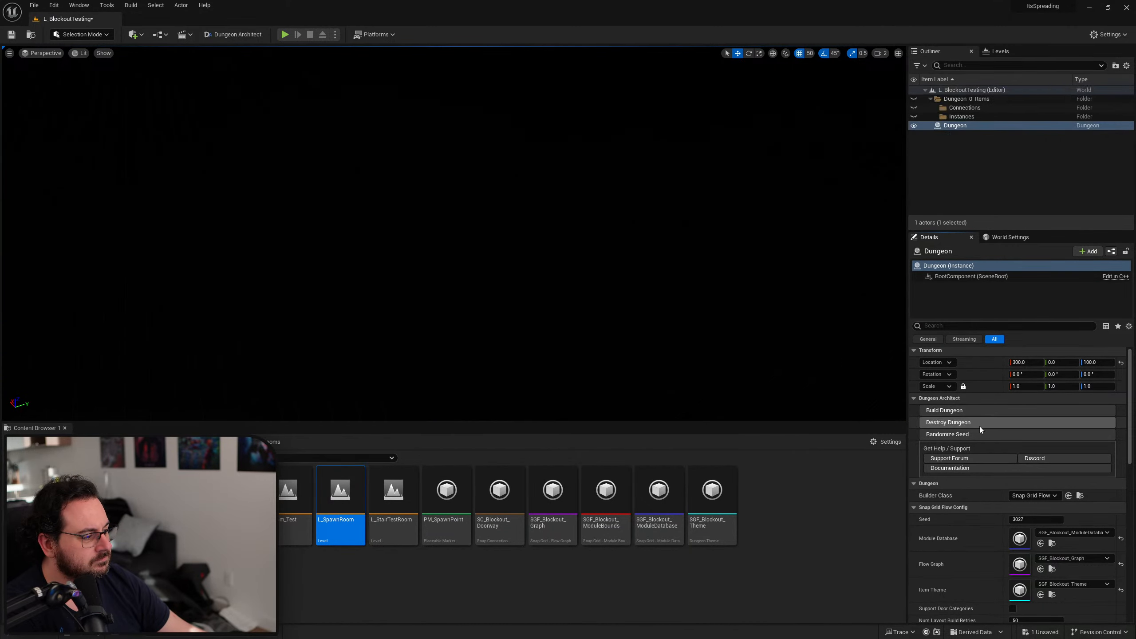
scroll(971, 469, down, 6)
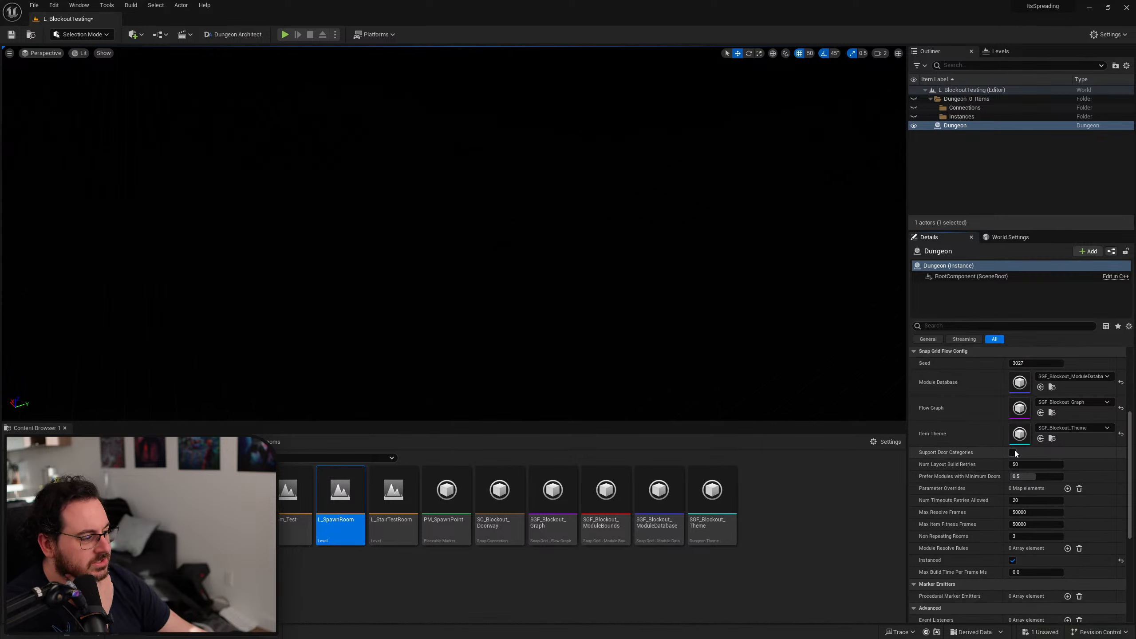
scroll(970, 476, up, 3)
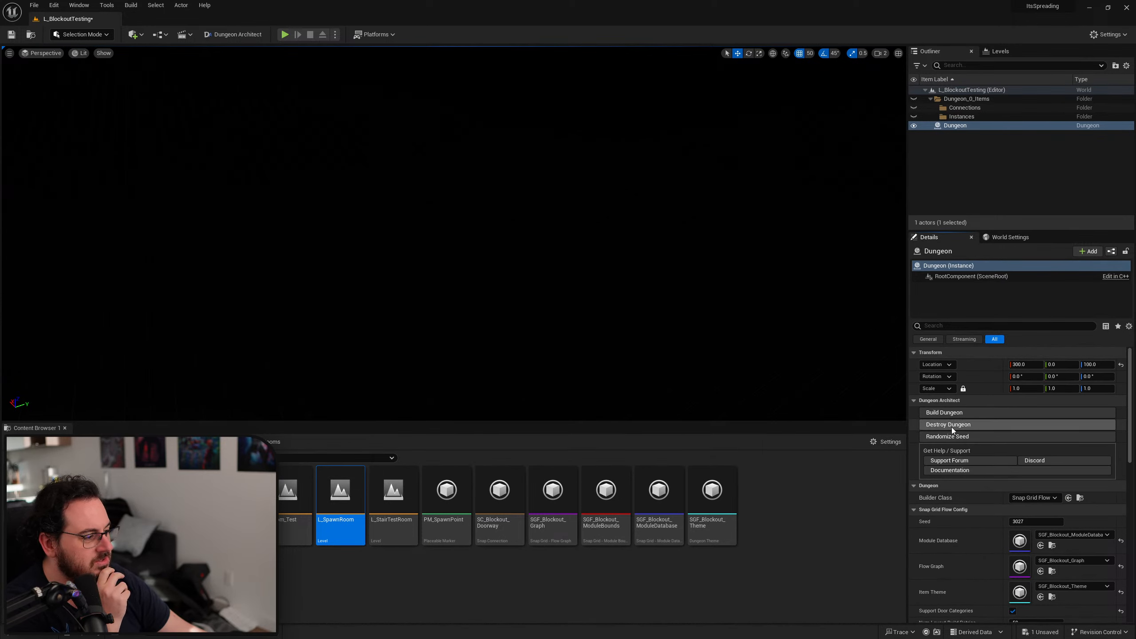
Generate the dungeon from a random seed with door categories supported, and inspect how the stairs and gates link the rooms
click(963, 439)
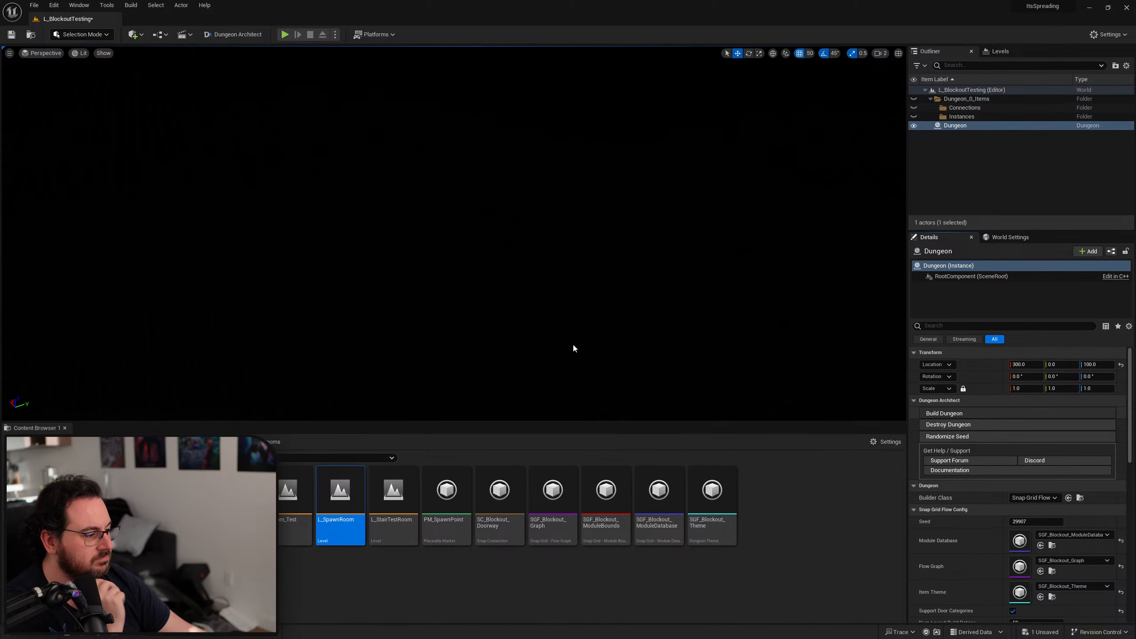
right_drag(613, 307, 554, 315)
key(w)
key(w)
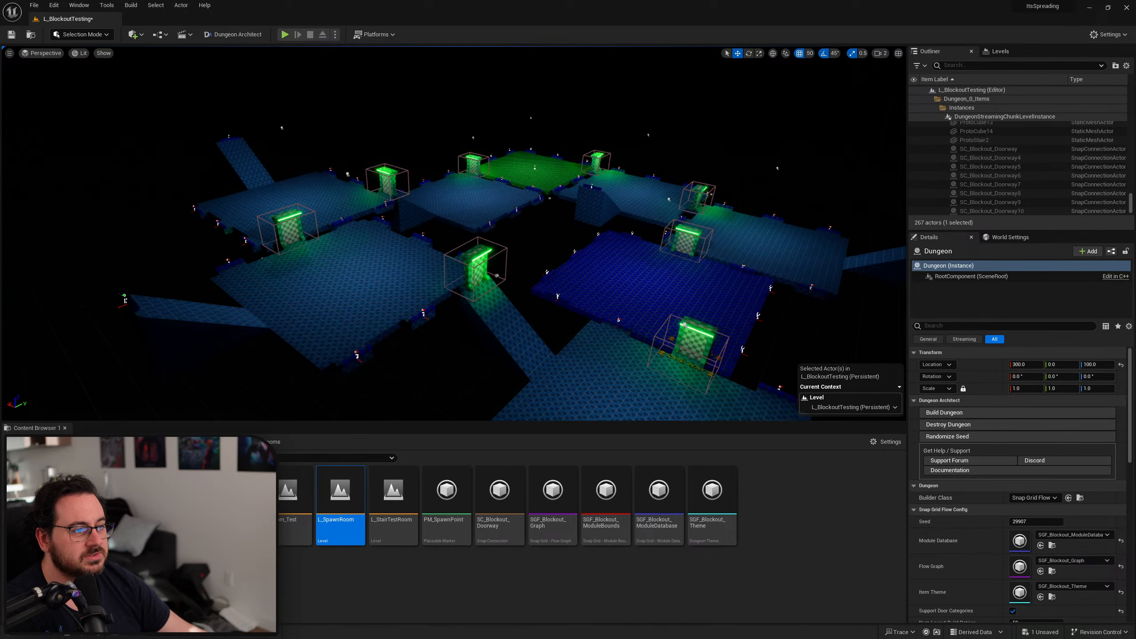
key(d)
right_drag(781, 258, 755, 269)
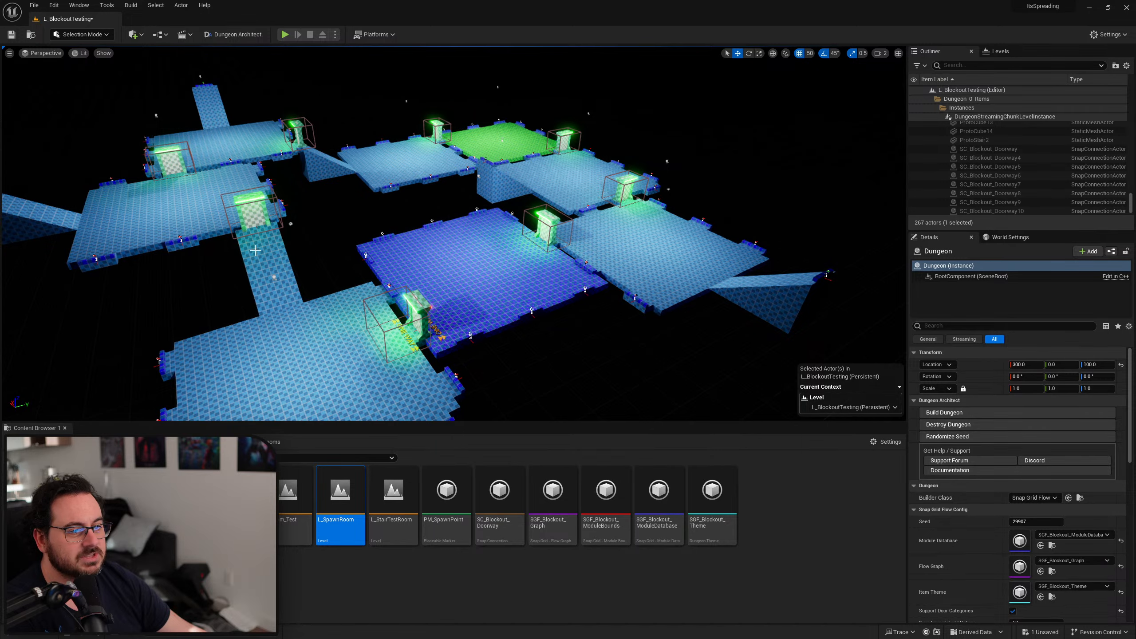
key(a)
right_drag(422, 151, 440, 162)
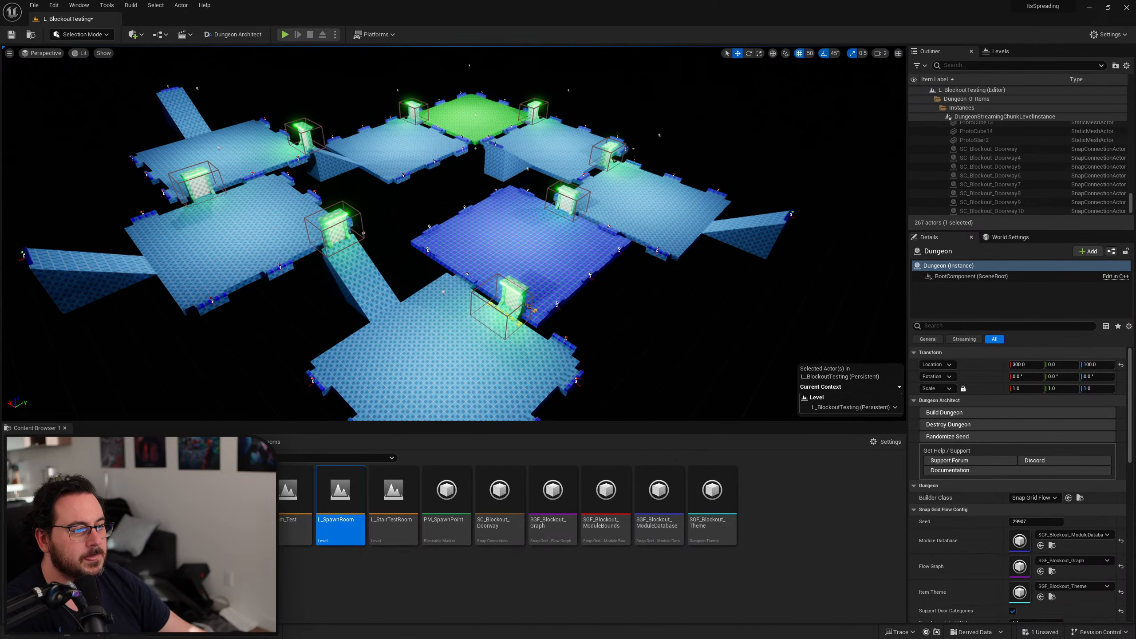
Destroy the current dungeon, randomize its seed, rebuild it and inspect the new room layout from above
click(980, 424)
click(958, 436)
click(950, 417)
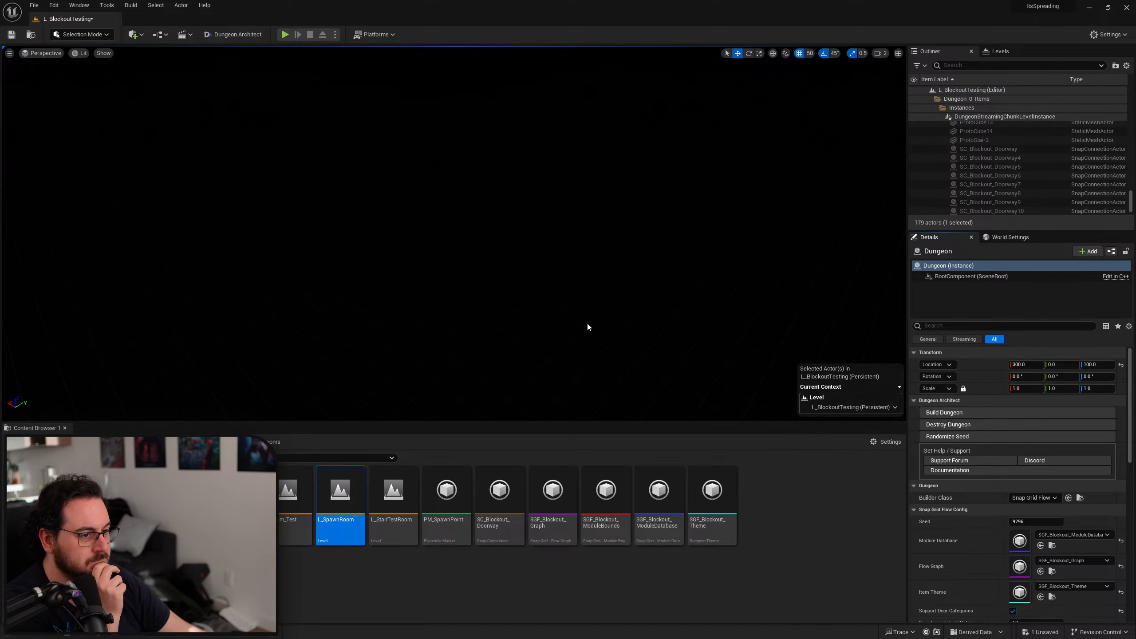
right_drag(560, 296, 362, 290)
key(w)
key(w)
key(s)
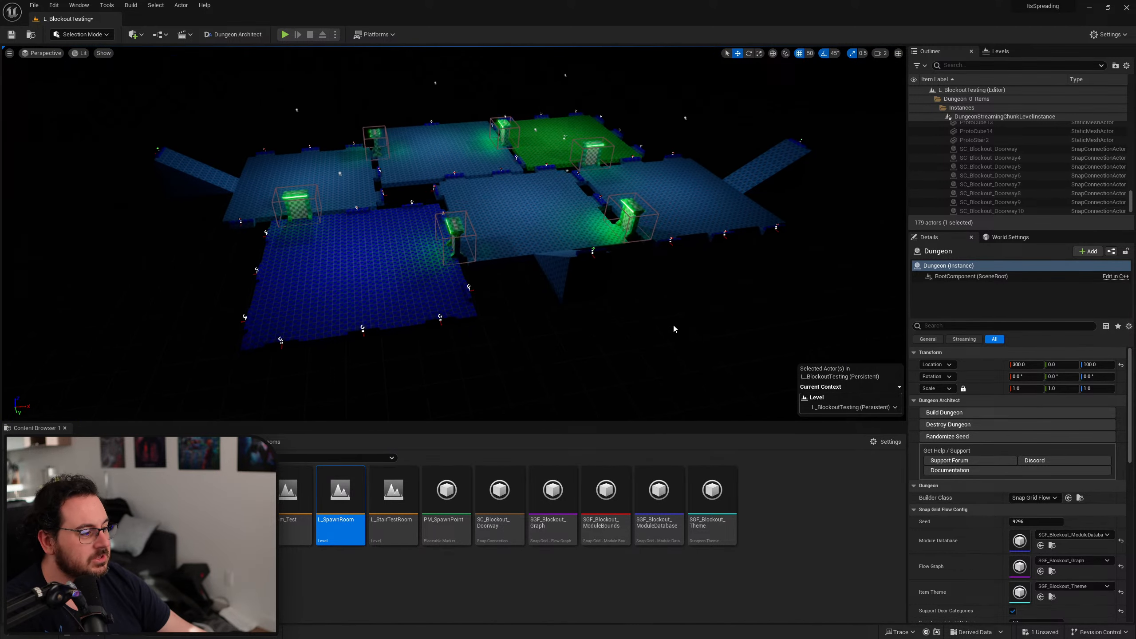
Regenerate the dungeon from another random seed and examine how the stair rooms connect between the spawn and boss rooms
click(974, 425)
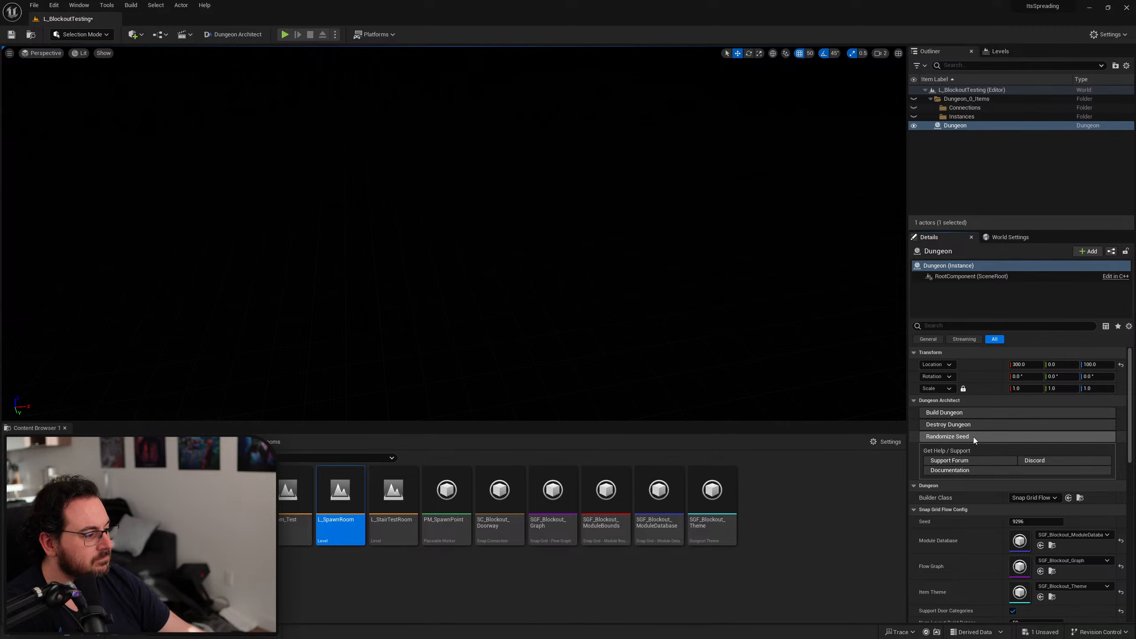
click(973, 436)
click(969, 412)
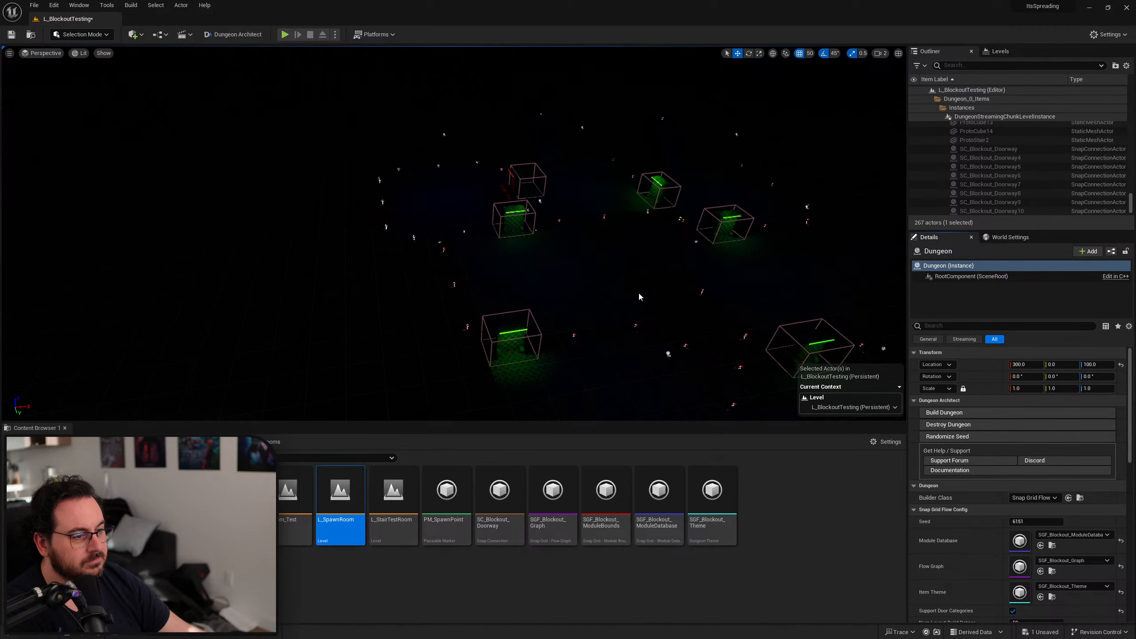
right_drag(639, 294, 742, 296)
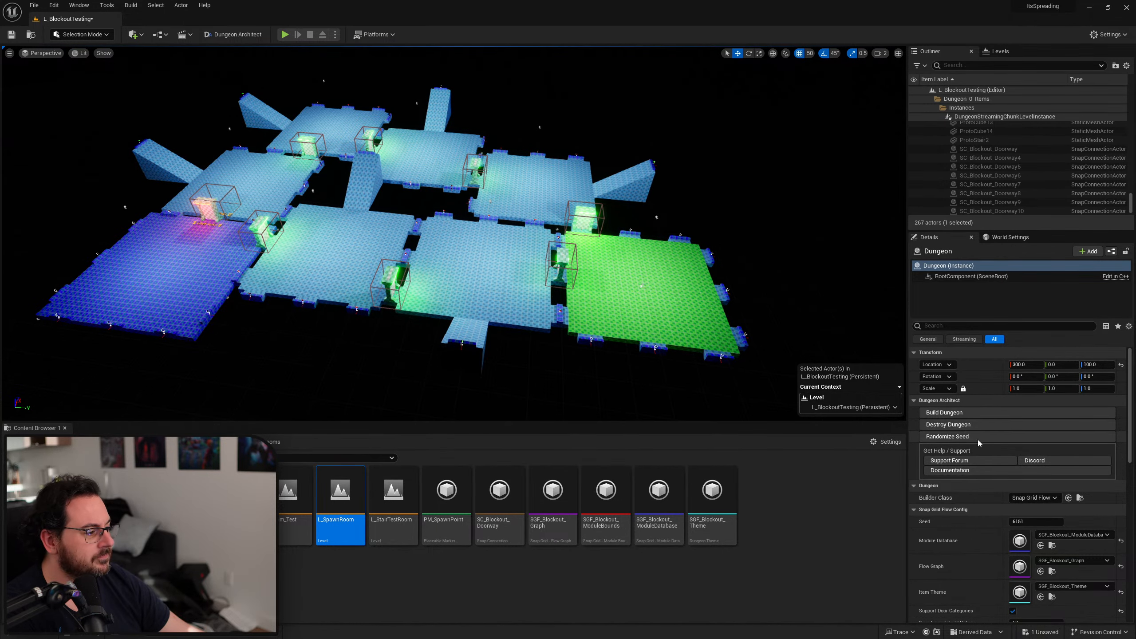
Destroy the dungeon, randomize the seed and review the Dungeon actor's Snap Grid Flow, marker emitter and advanced settings
click(971, 426)
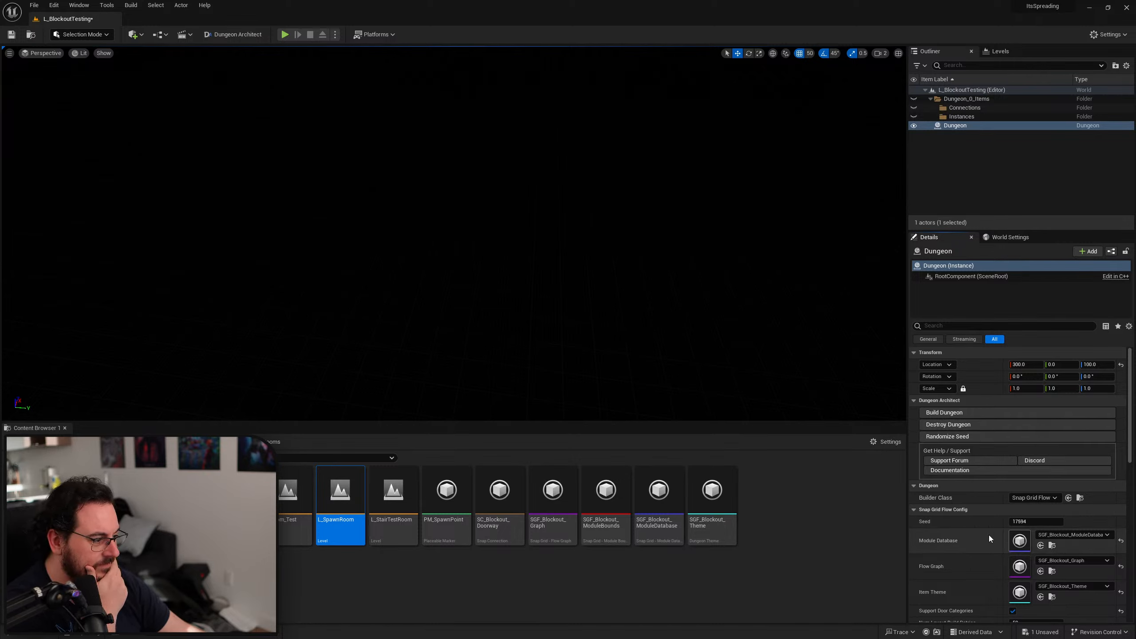
scroll(969, 502, down, 4)
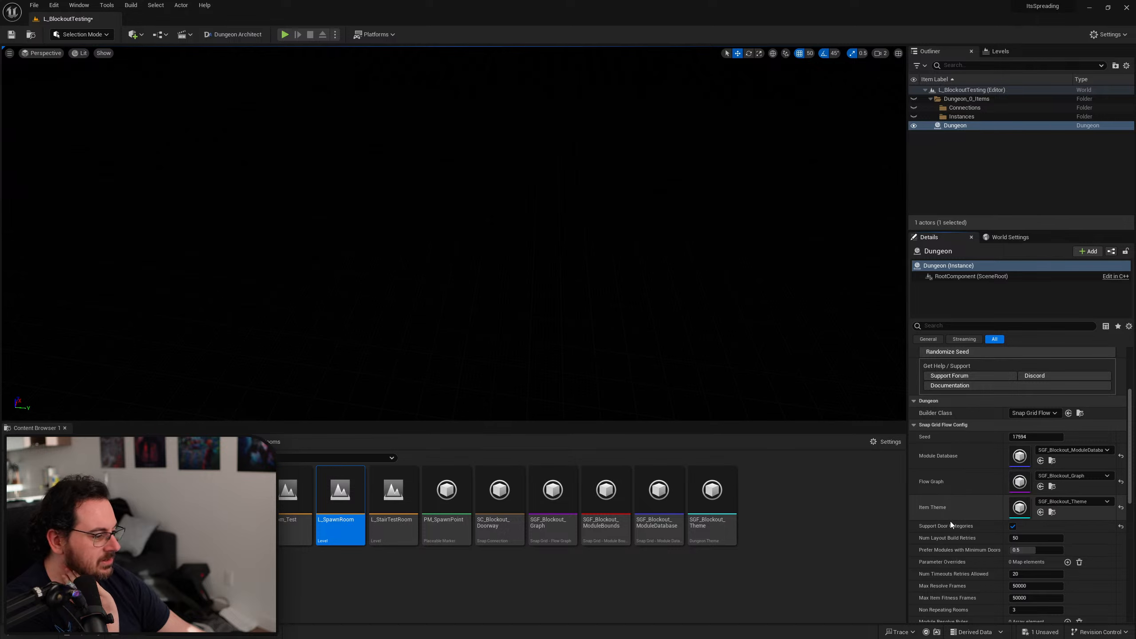
scroll(964, 527, down, 1)
scroll(965, 529, down, 4)
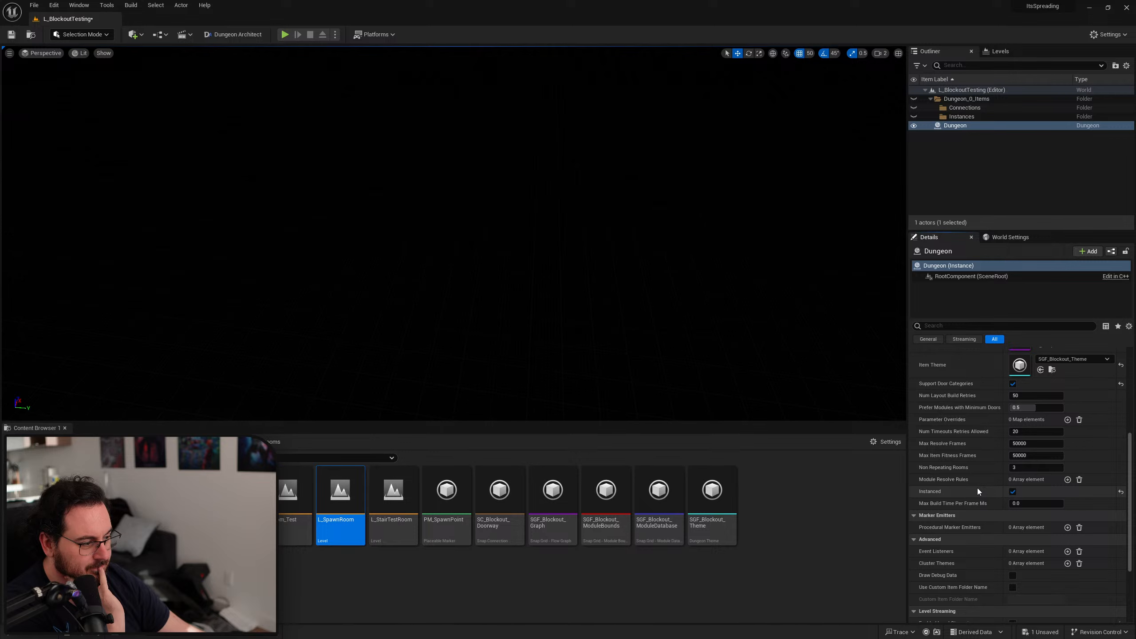
scroll(978, 488, up, 8)
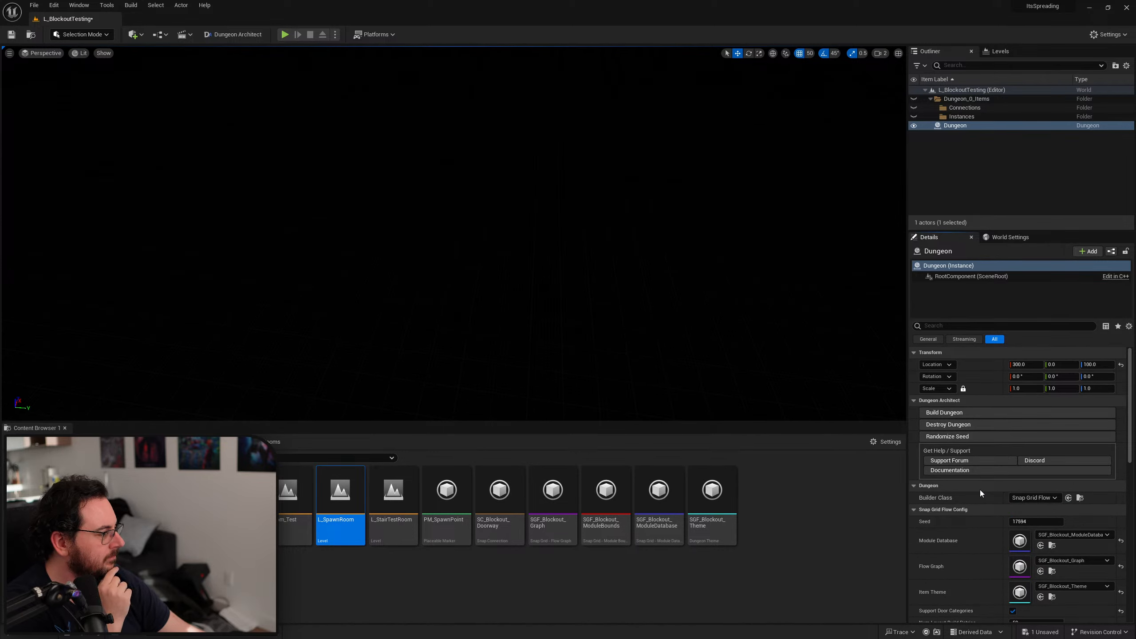
Build the dungeon with the newly randomized seed and inspect its stairs, doorways and overall room loop
click(952, 413)
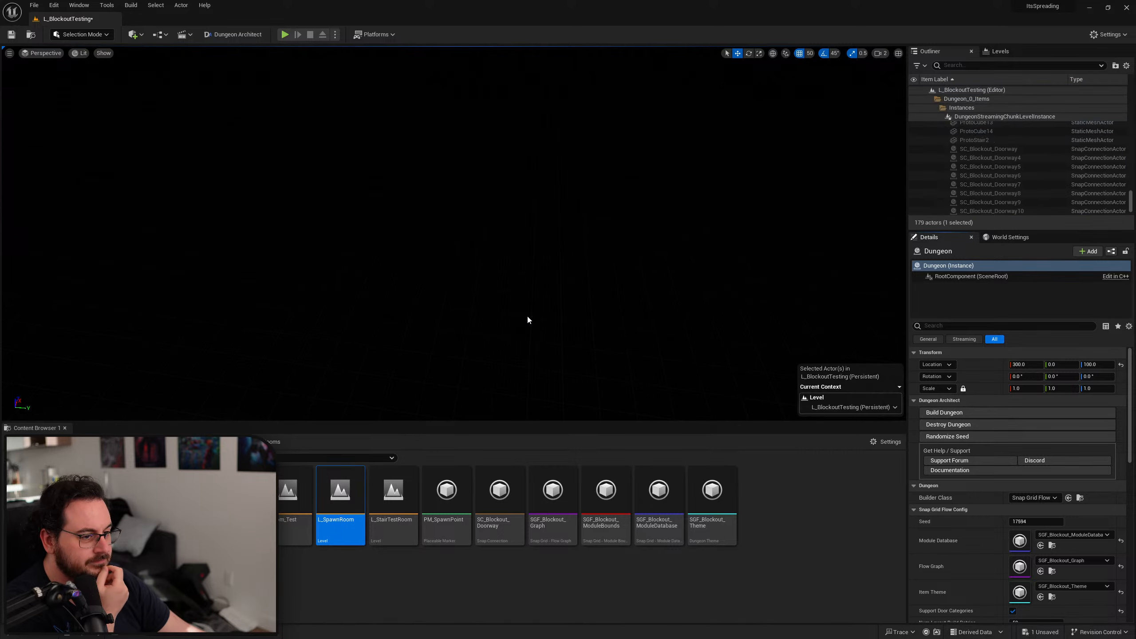
right_drag(575, 272, 781, 294)
key(w)
right_drag(394, 191, 356, 208)
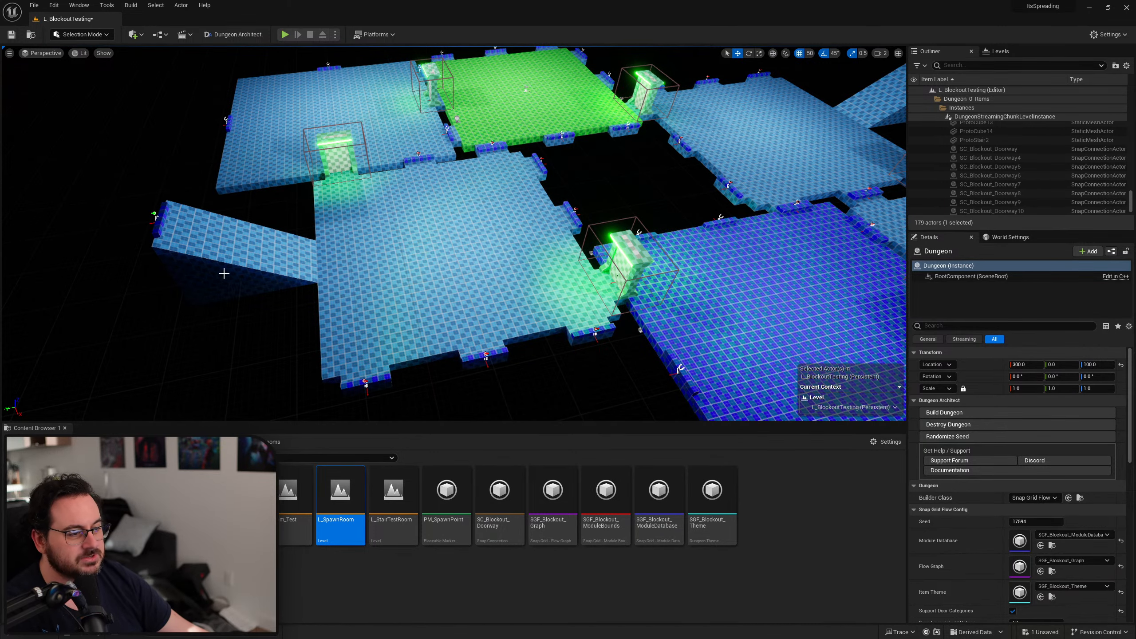
right_drag(669, 288, 641, 277)
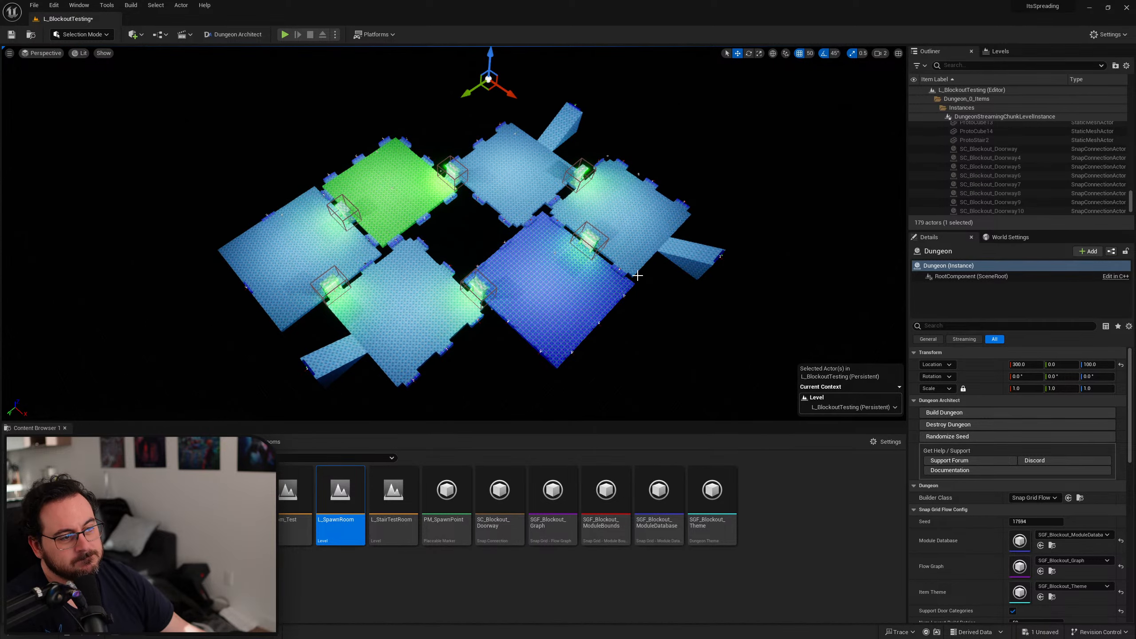
mouse_move(637, 276)
right_down()
mouse_move(636, 289)
mouse_move(634, 277)
right_up()
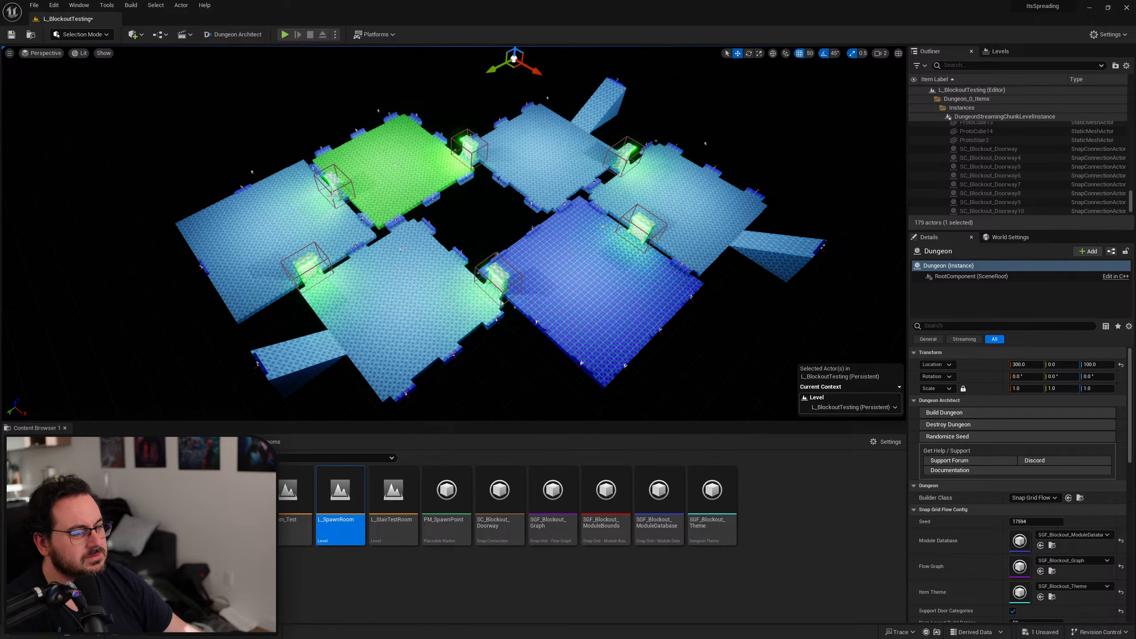
Bring up SGF_Blockout_Graph and review the Create Main Path node's start and end node settings and path size
click(579, 289)
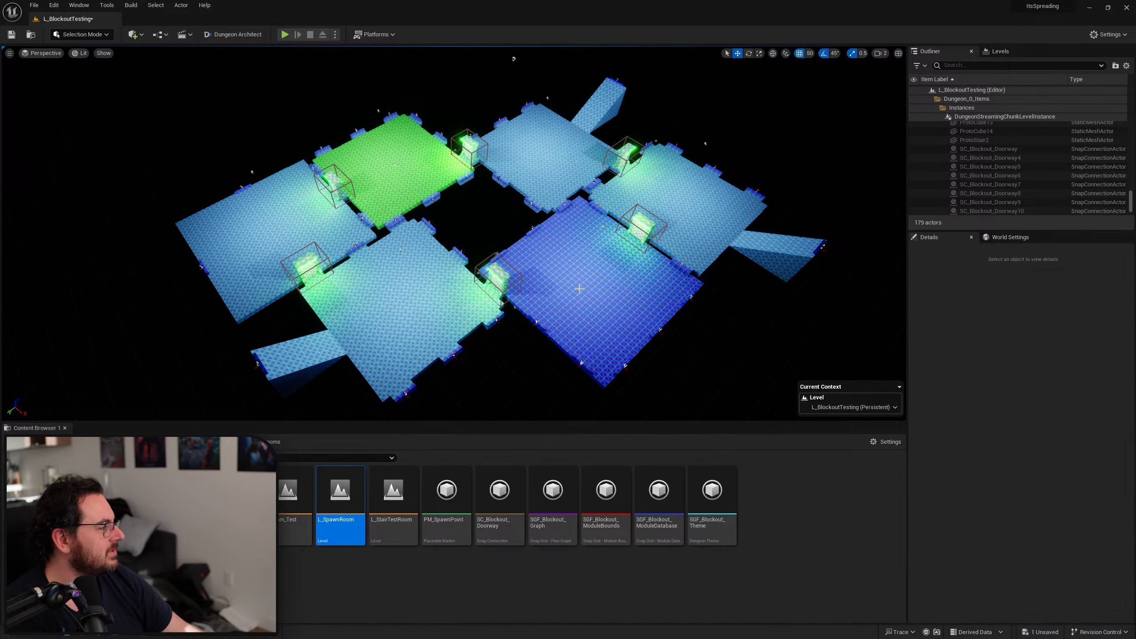
key(alt+Tab)
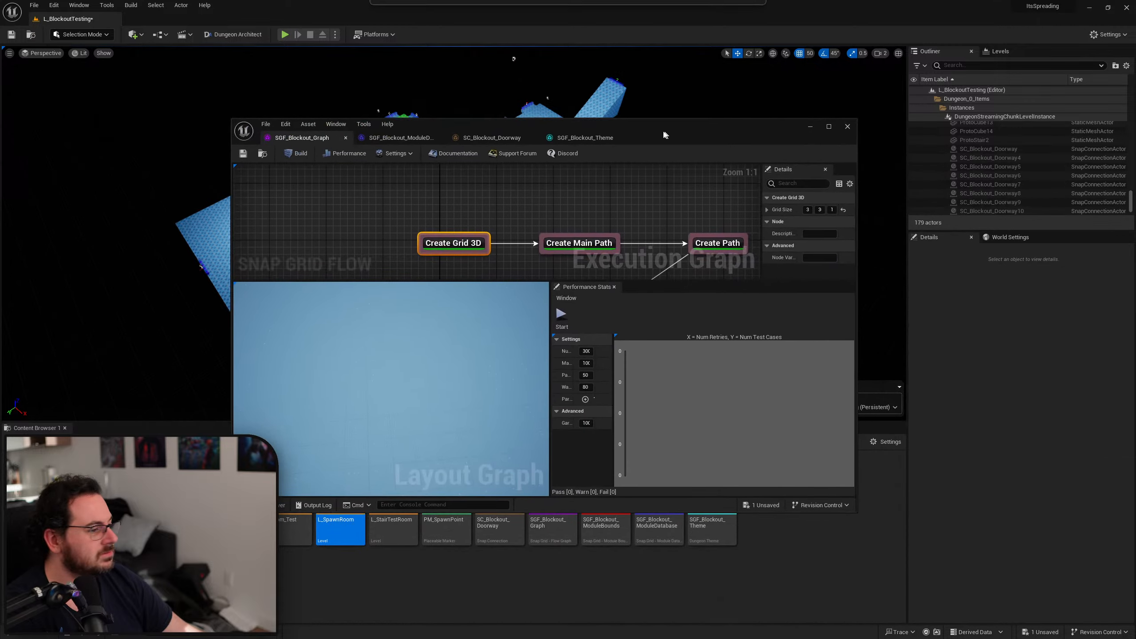
drag(591, 215, 597, 241)
right_click(583, 204)
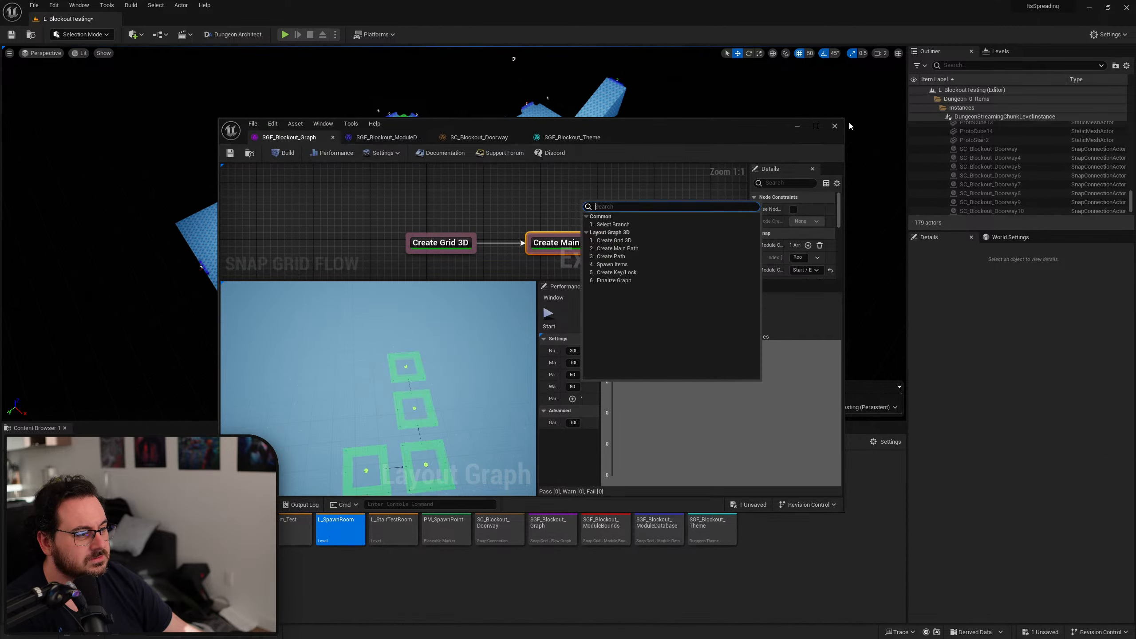
right_drag(587, 193, 512, 169)
scroll(775, 248, down, 5)
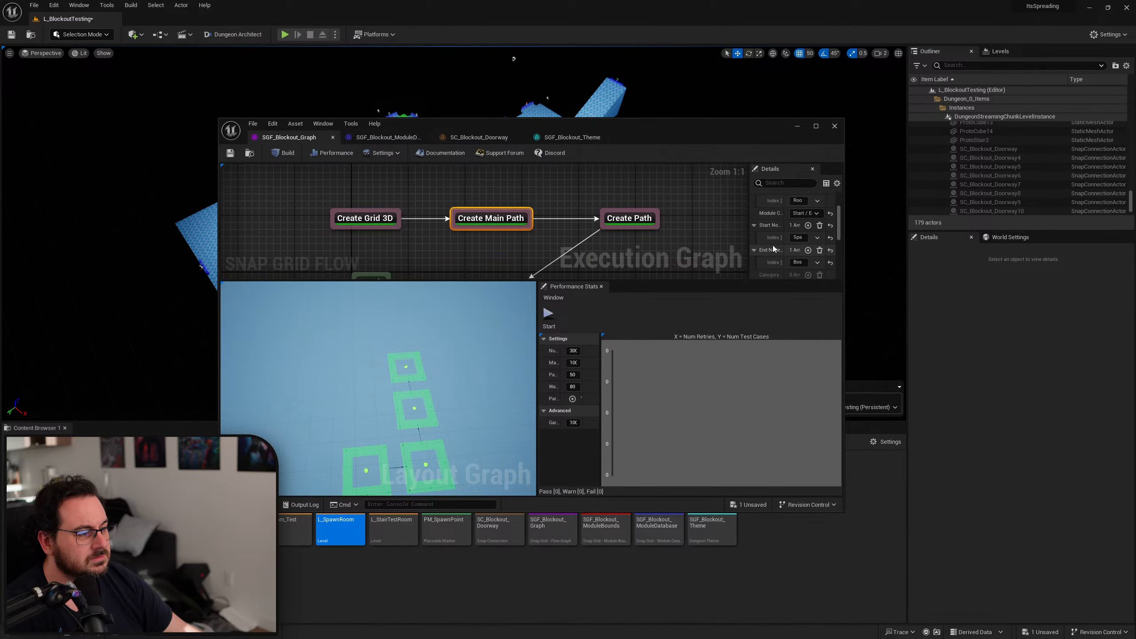
scroll(774, 248, down, 1)
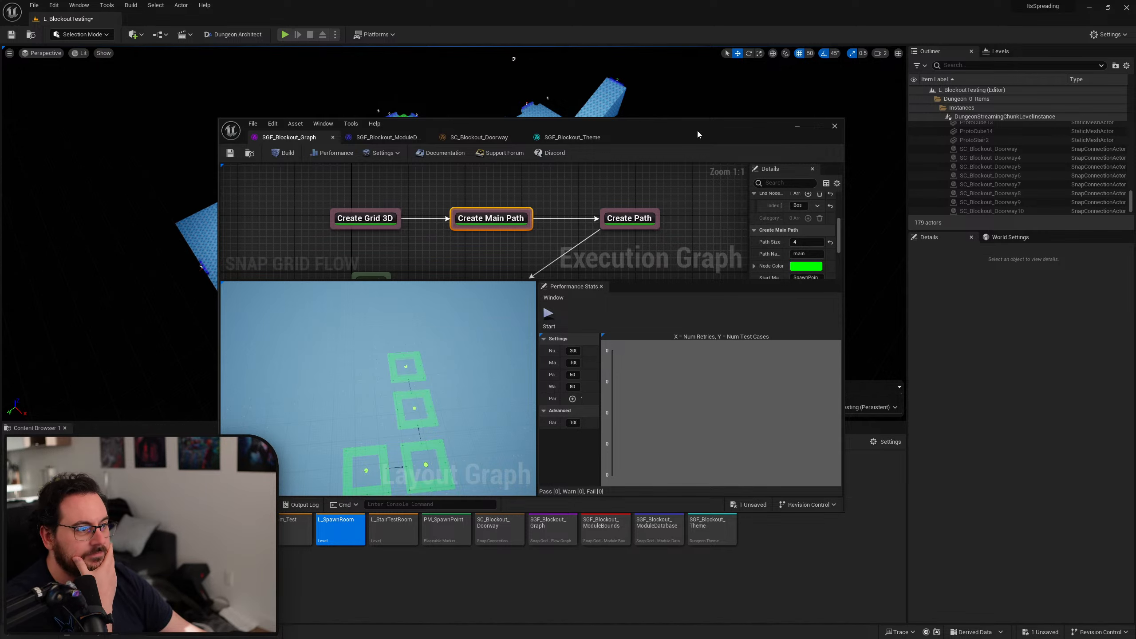
drag(698, 132, 1135, 206)
Reselect the Dungeon actor, destroy the existing dungeon and build one from a new random seed with the modified flow graph
mouse_move(649, 219)
right_down()
mouse_move(654, 193)
mouse_move(671, 212)
right_up()
key(ctrl+z)
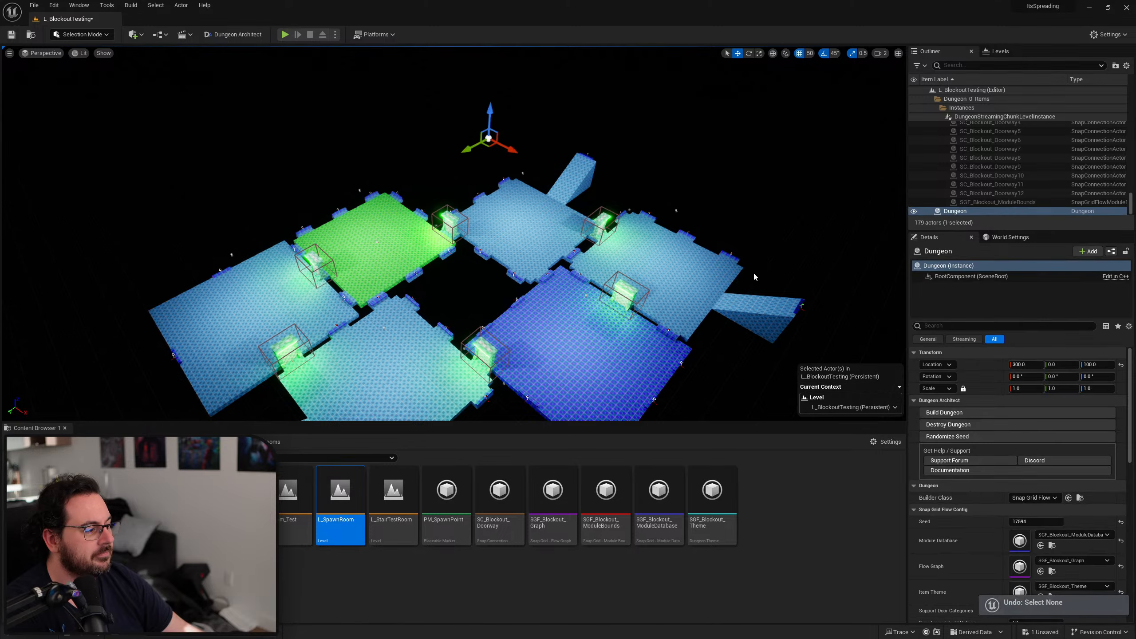
click(1020, 424)
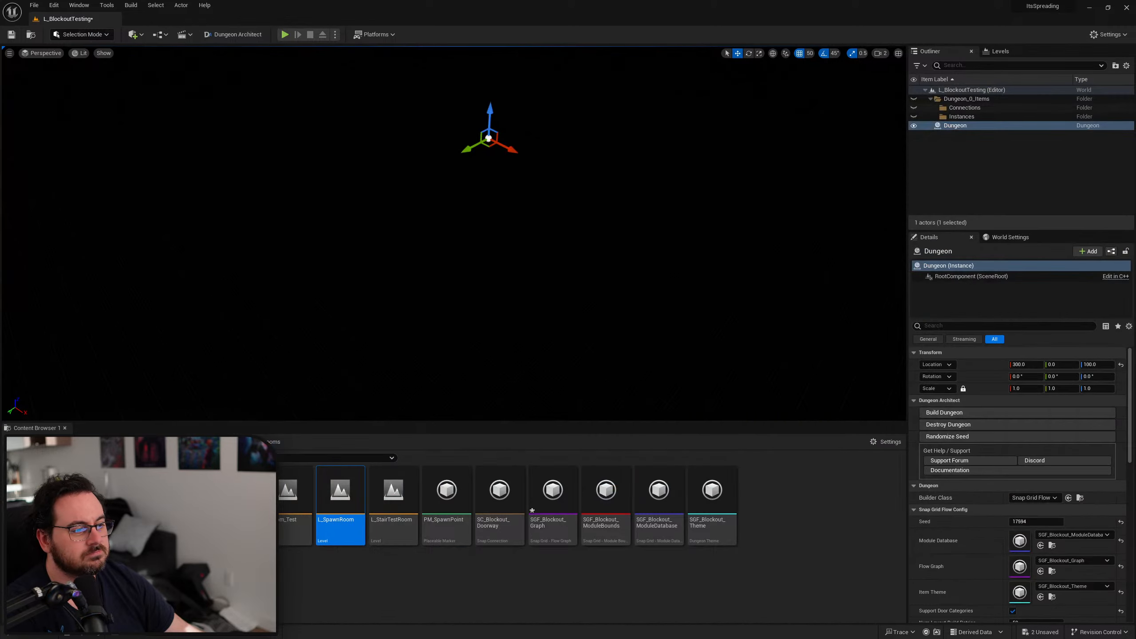
click(964, 436)
click(959, 414)
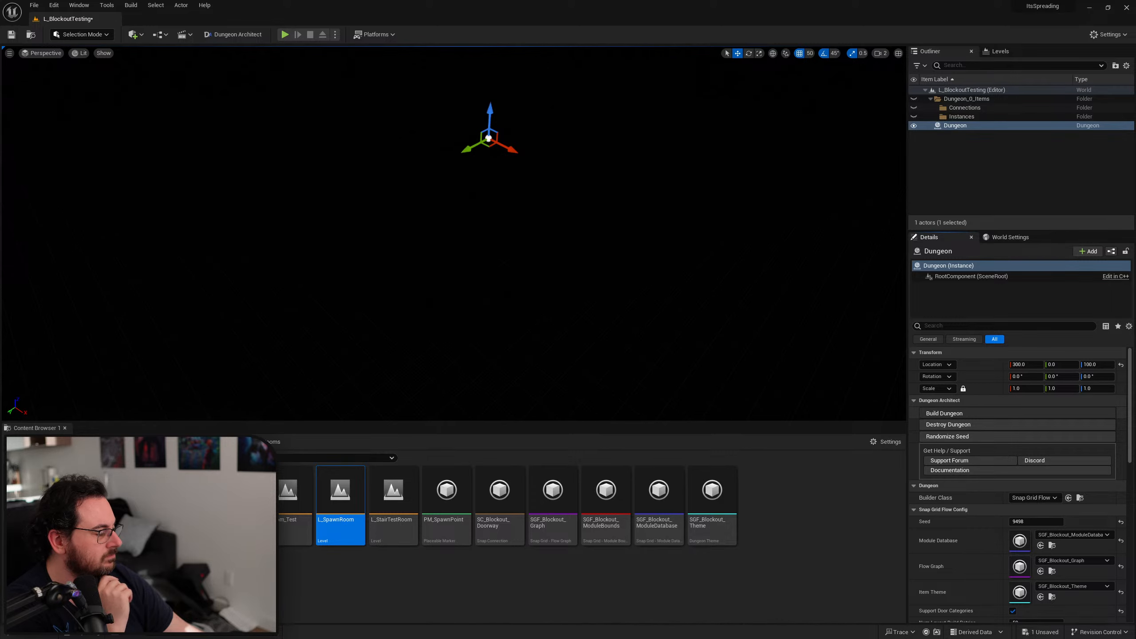
Examine the enlarged dungeon from several angles, checking the stairs and doorways between the green spawn room and blue boss room
right_drag(770, 251, 876, 308)
right_drag(842, 376, 790, 354)
right_drag(574, 286, 602, 307)
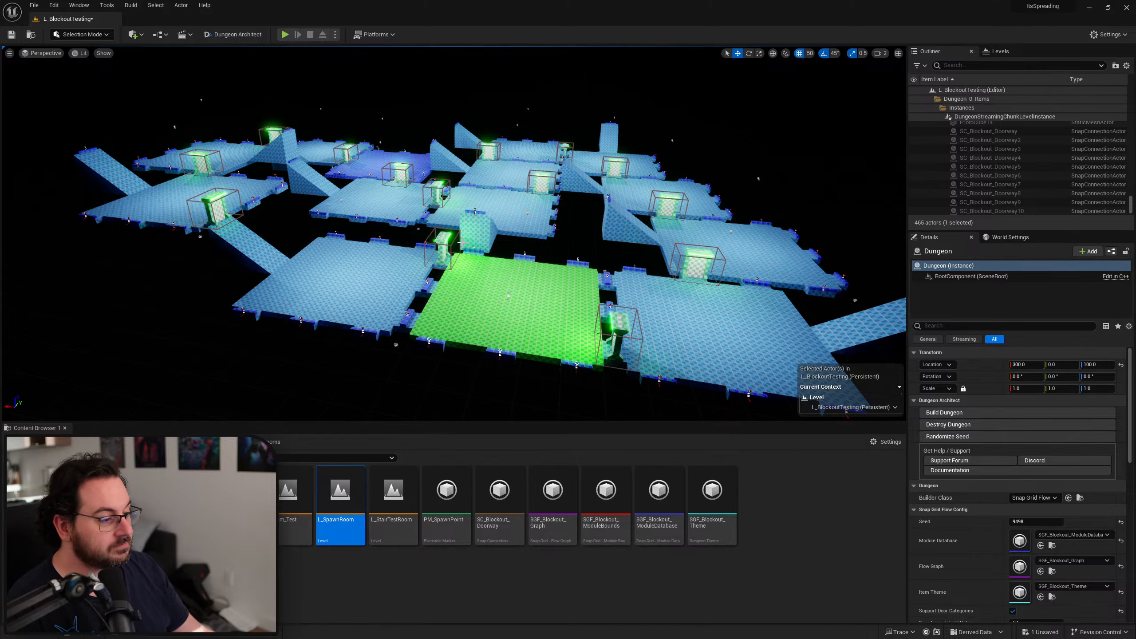
right_drag(581, 262, 560, 264)
key(s)
right_drag(639, 247, 638, 246)
key(q)
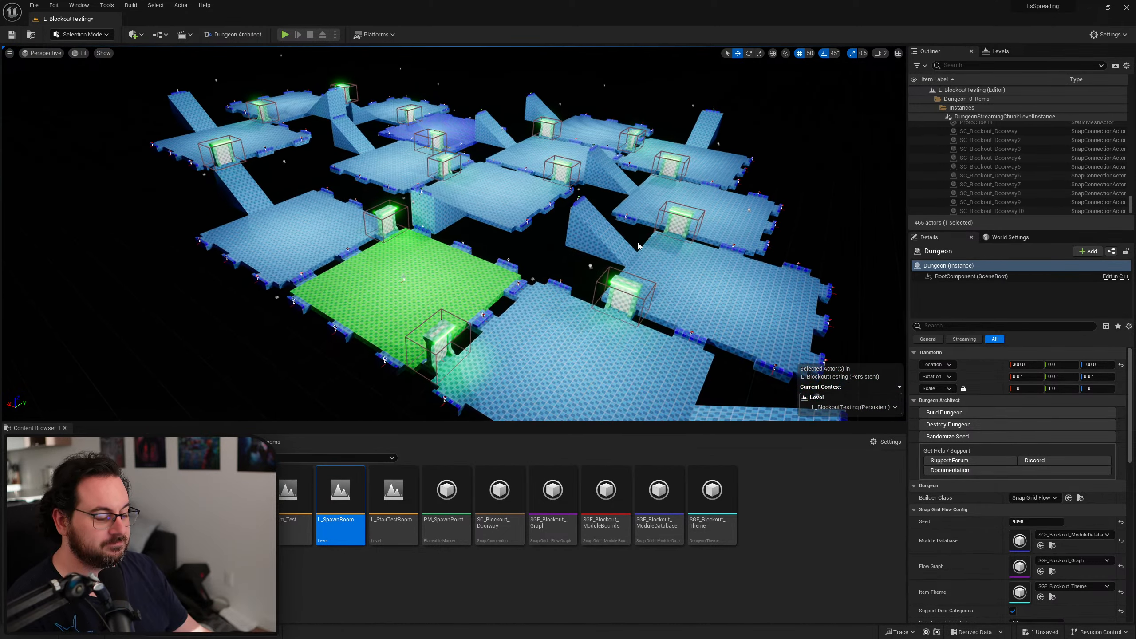